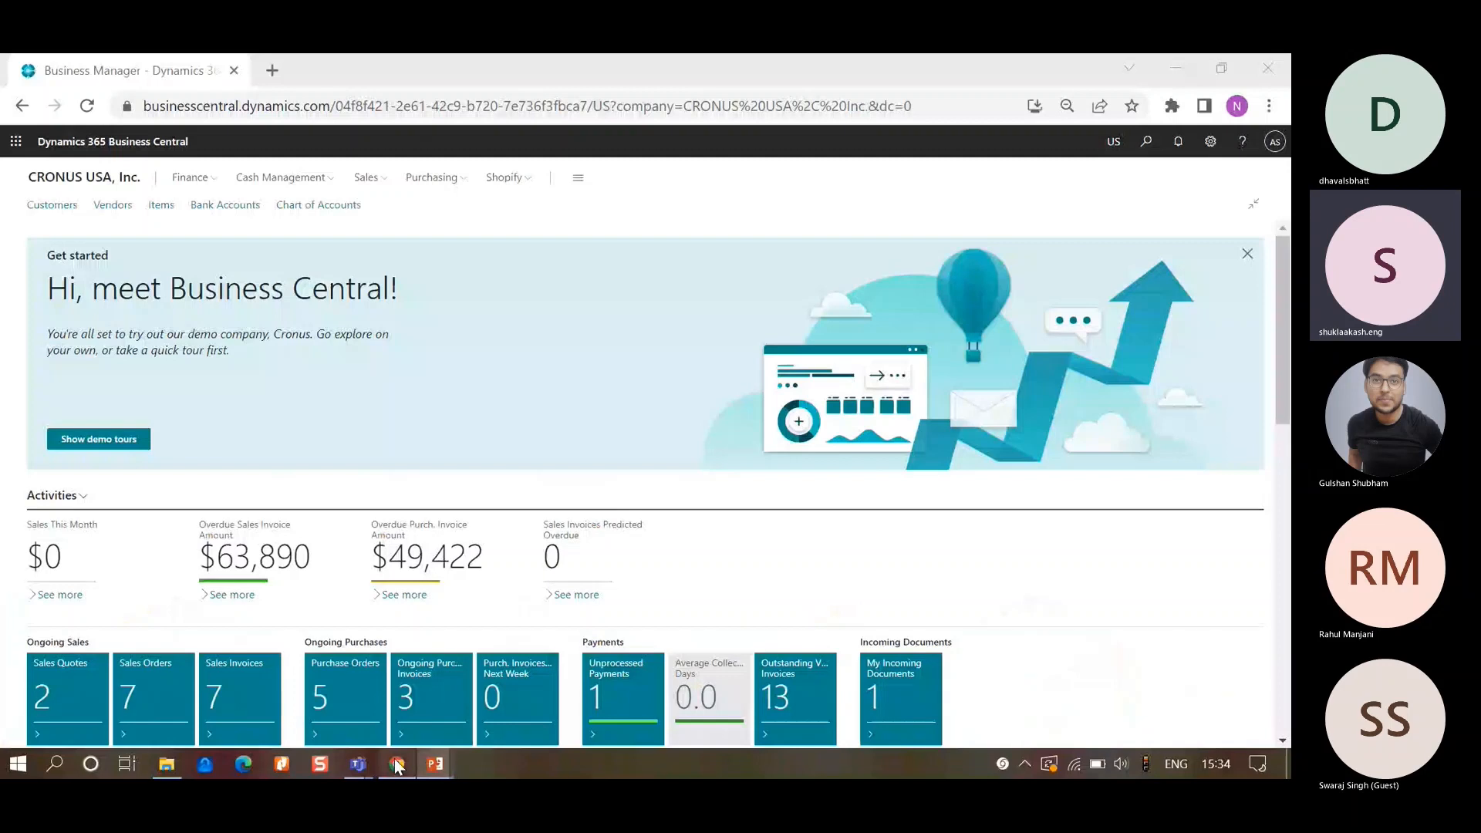
- Open the customer card of Missouri Network LLC, check its credit limit, and return to the home page
left_click(397, 764)
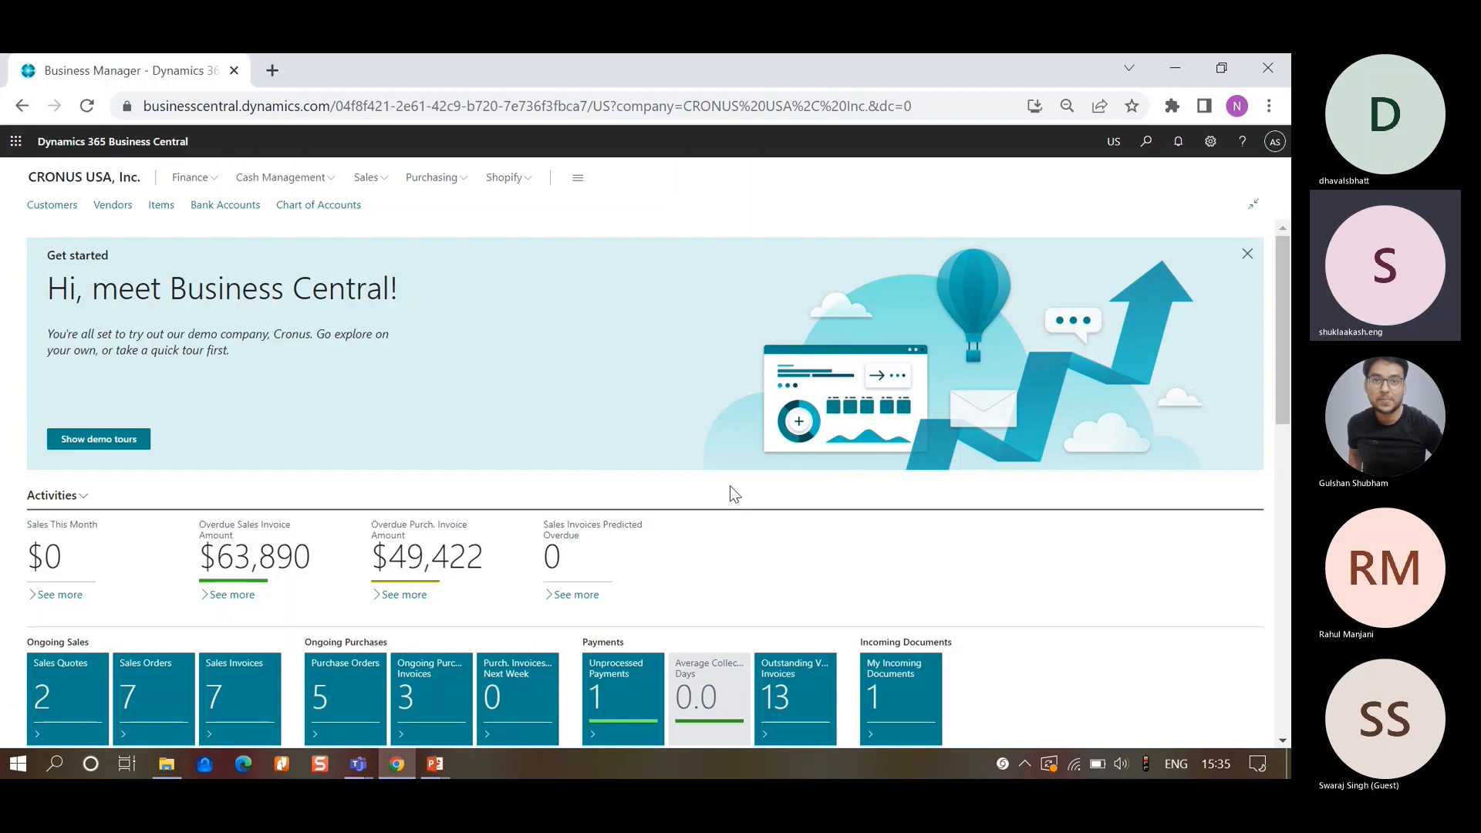
left_click(65, 218)
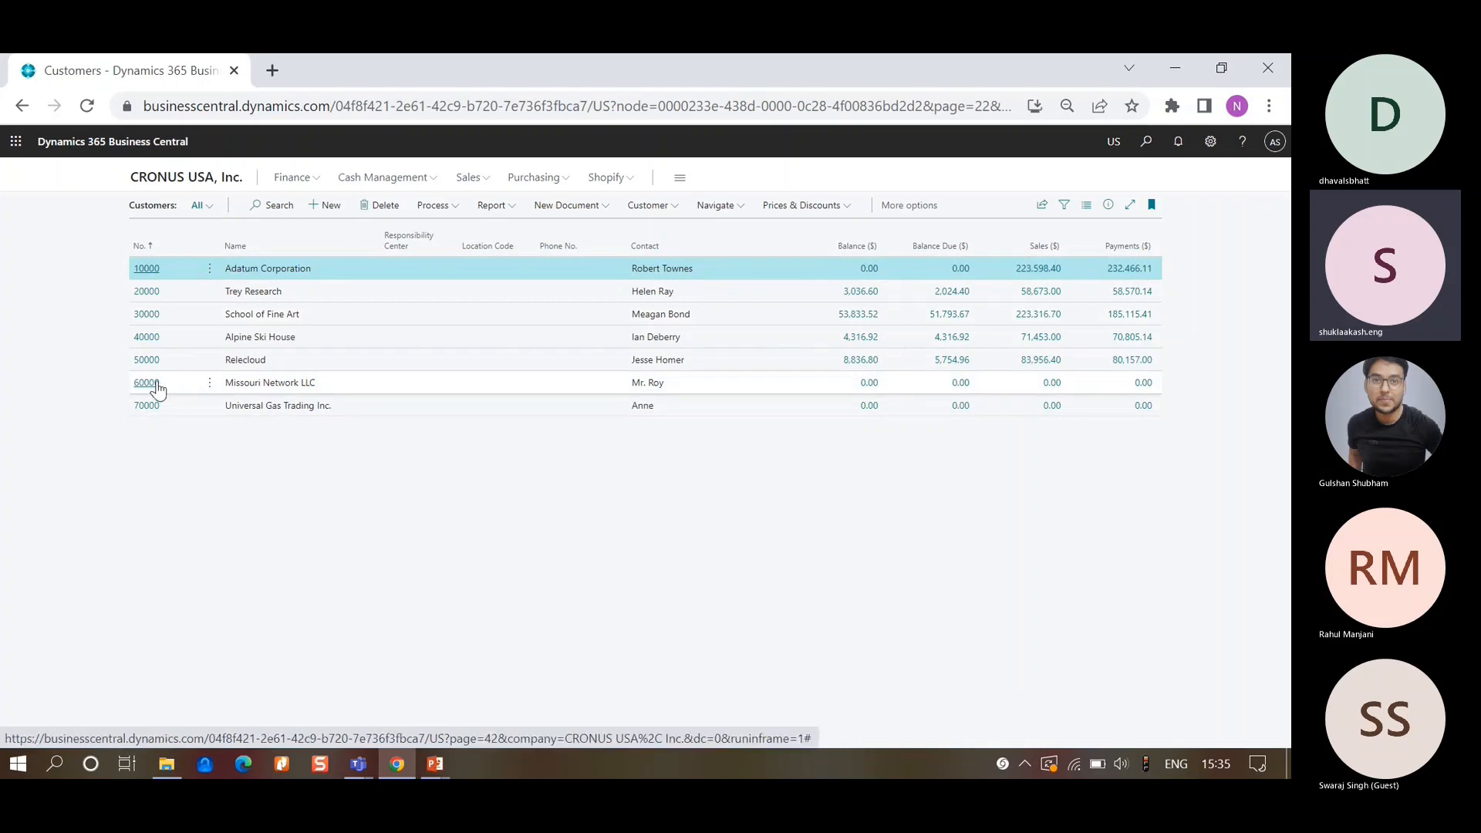
left_click(157, 390)
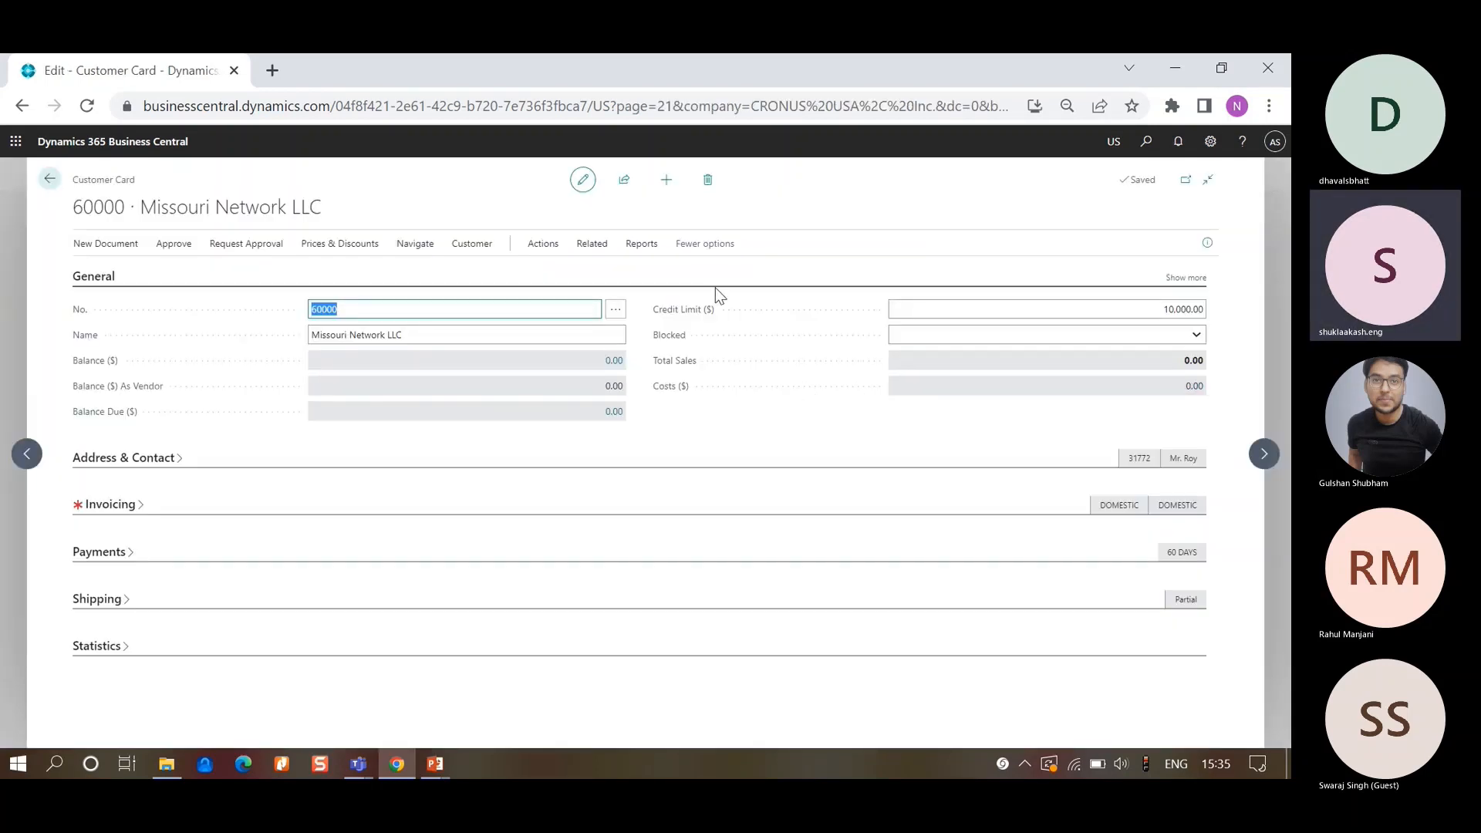
left_click(1074, 307)
left_click(1074, 307)
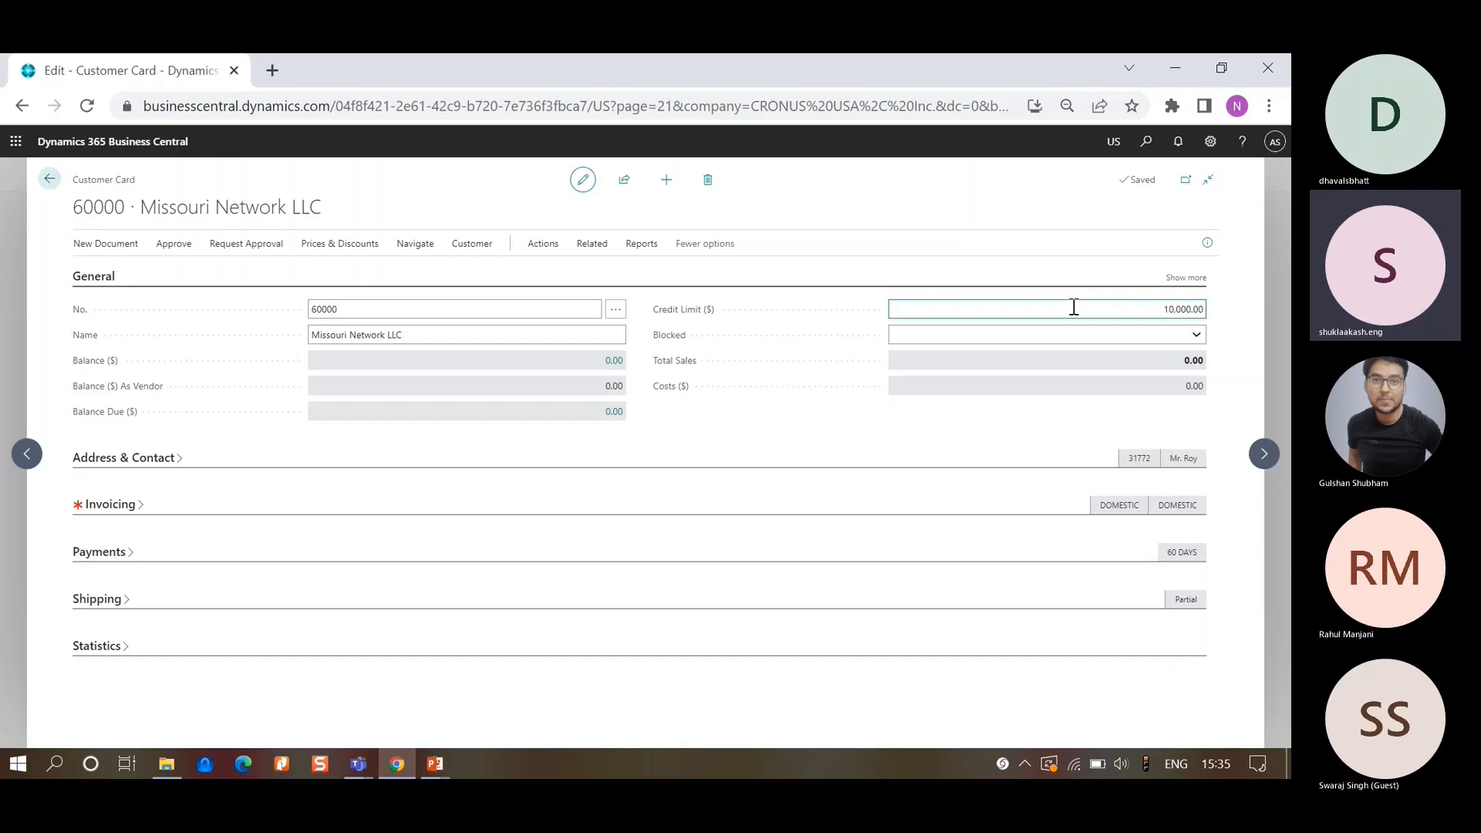
left_click(49, 184)
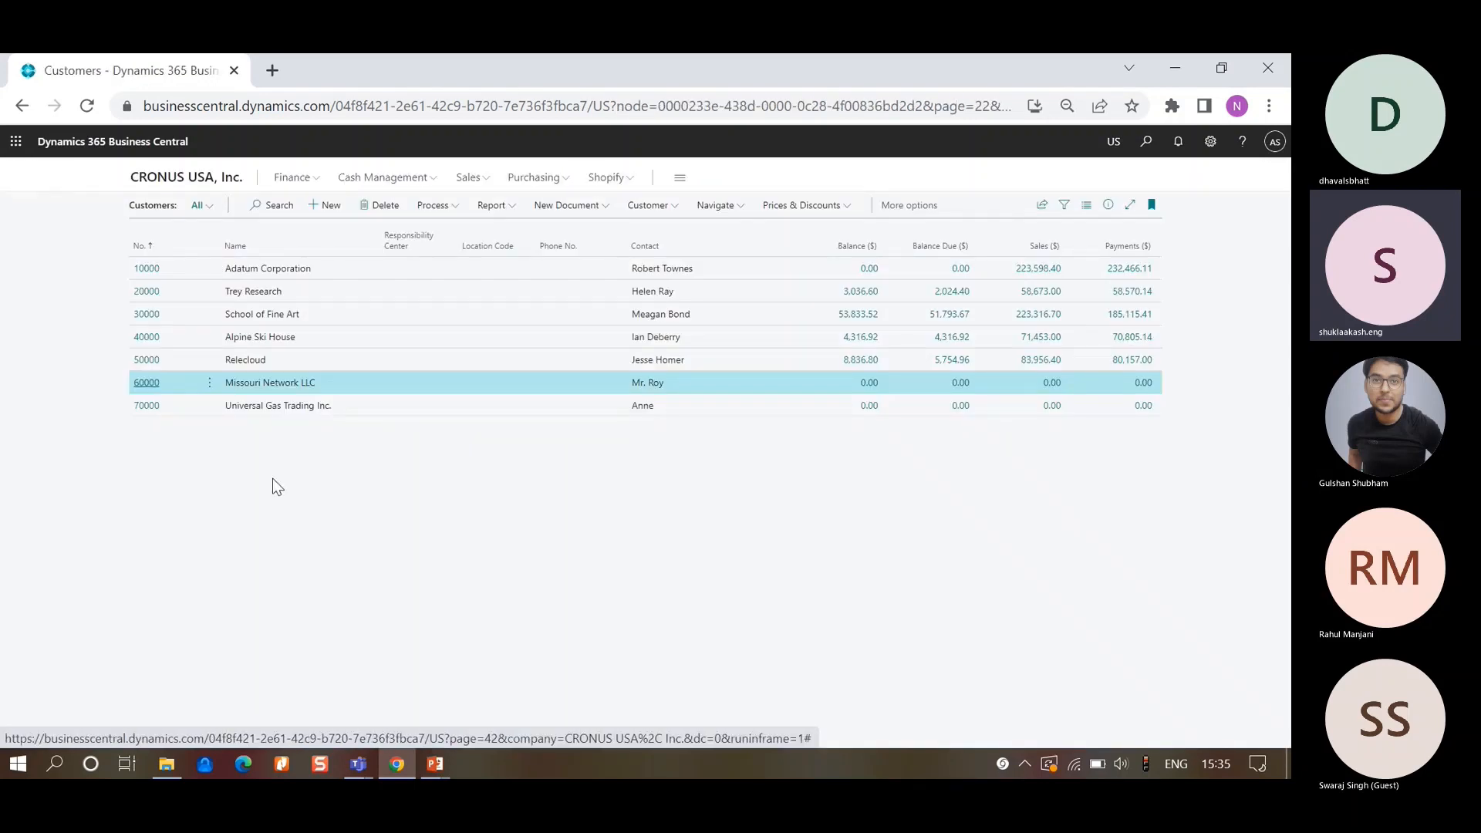
left_click(161, 182)
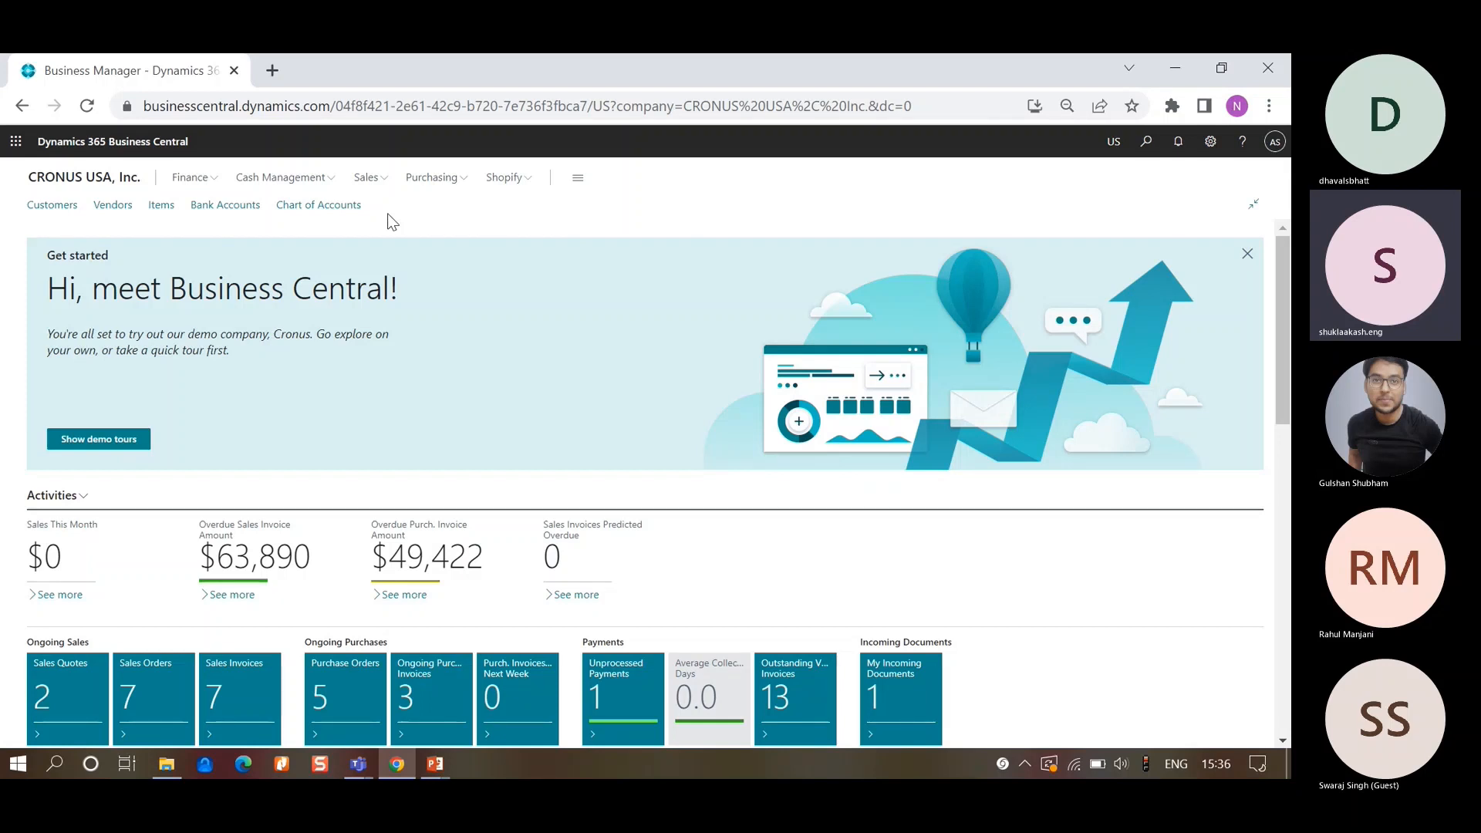
- Create a new sales order from the Sales Orders list for the customer Missouri Network LLC
left_click(366, 178)
left_click(227, 207)
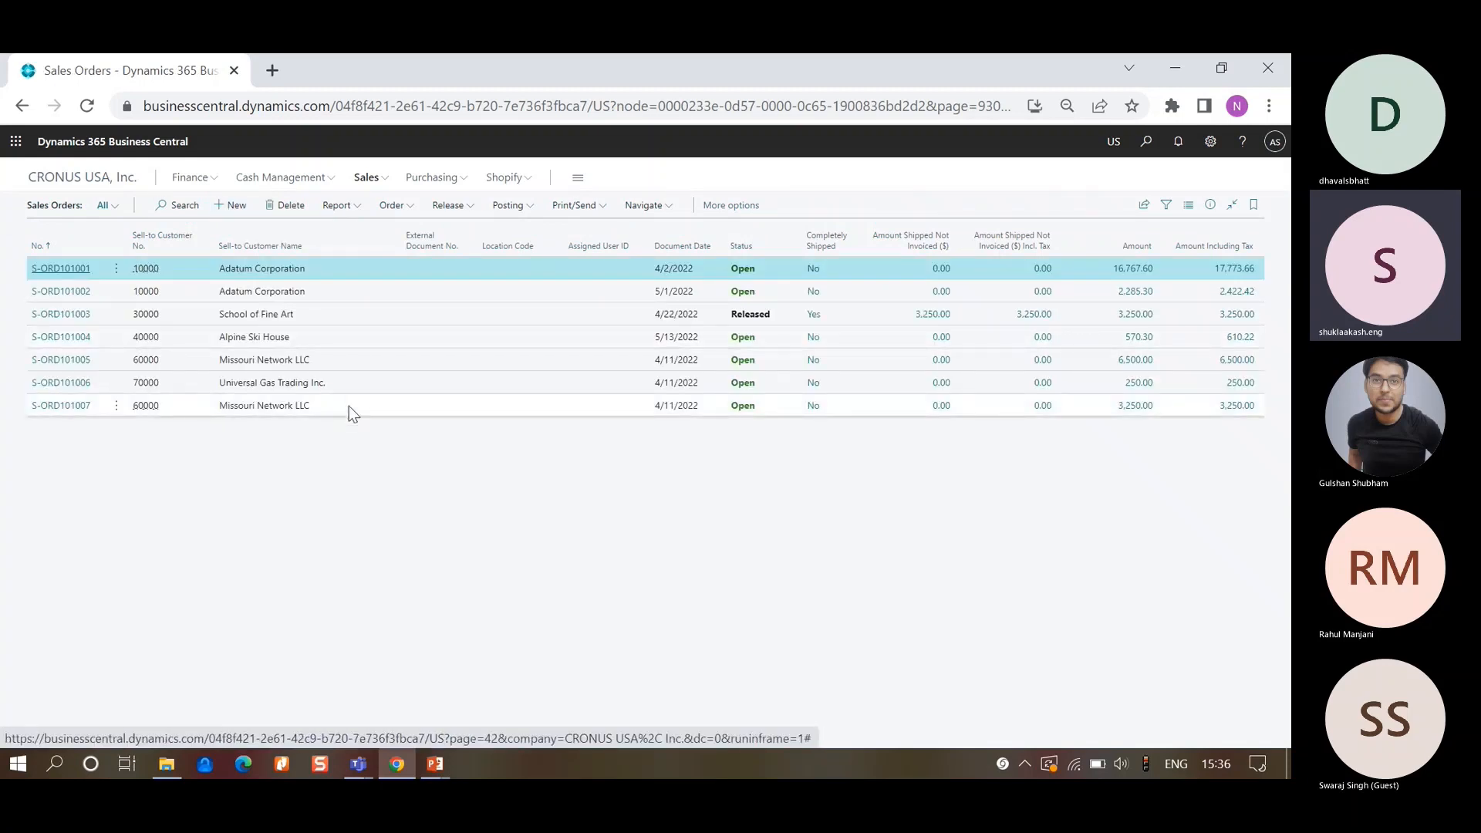
left_click(349, 406)
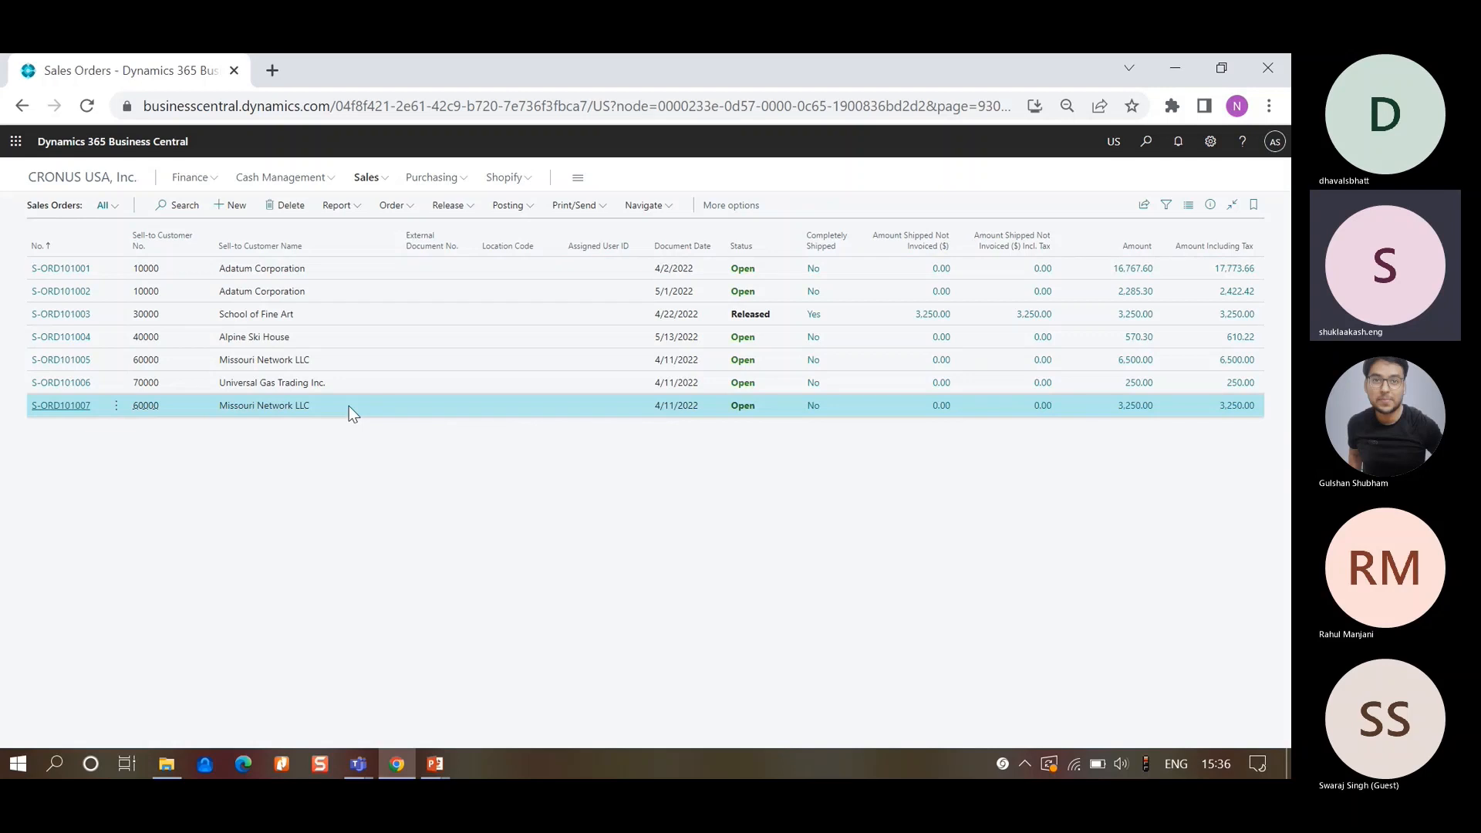
left_click(234, 202)
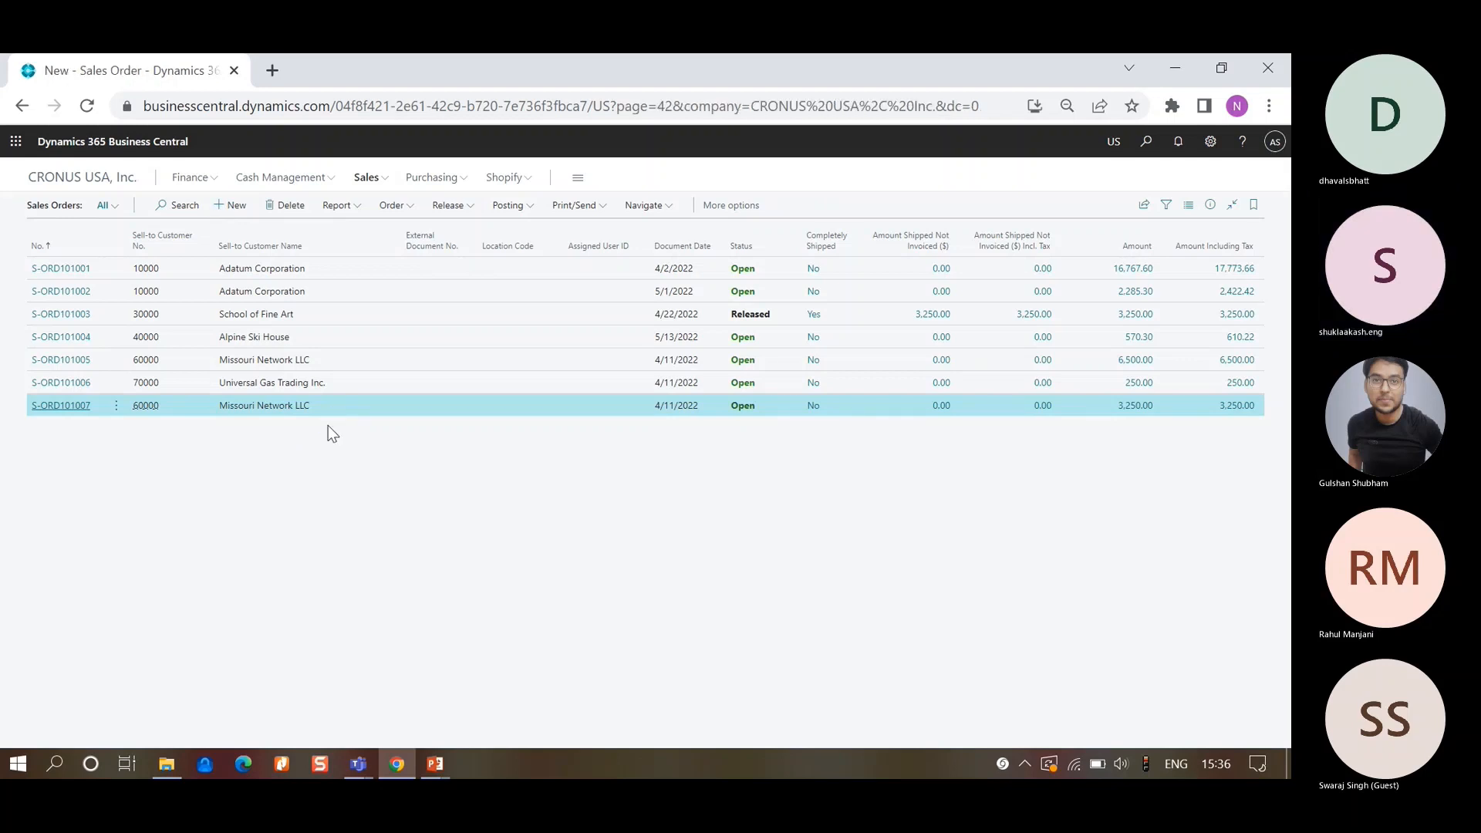
left_click(608, 314)
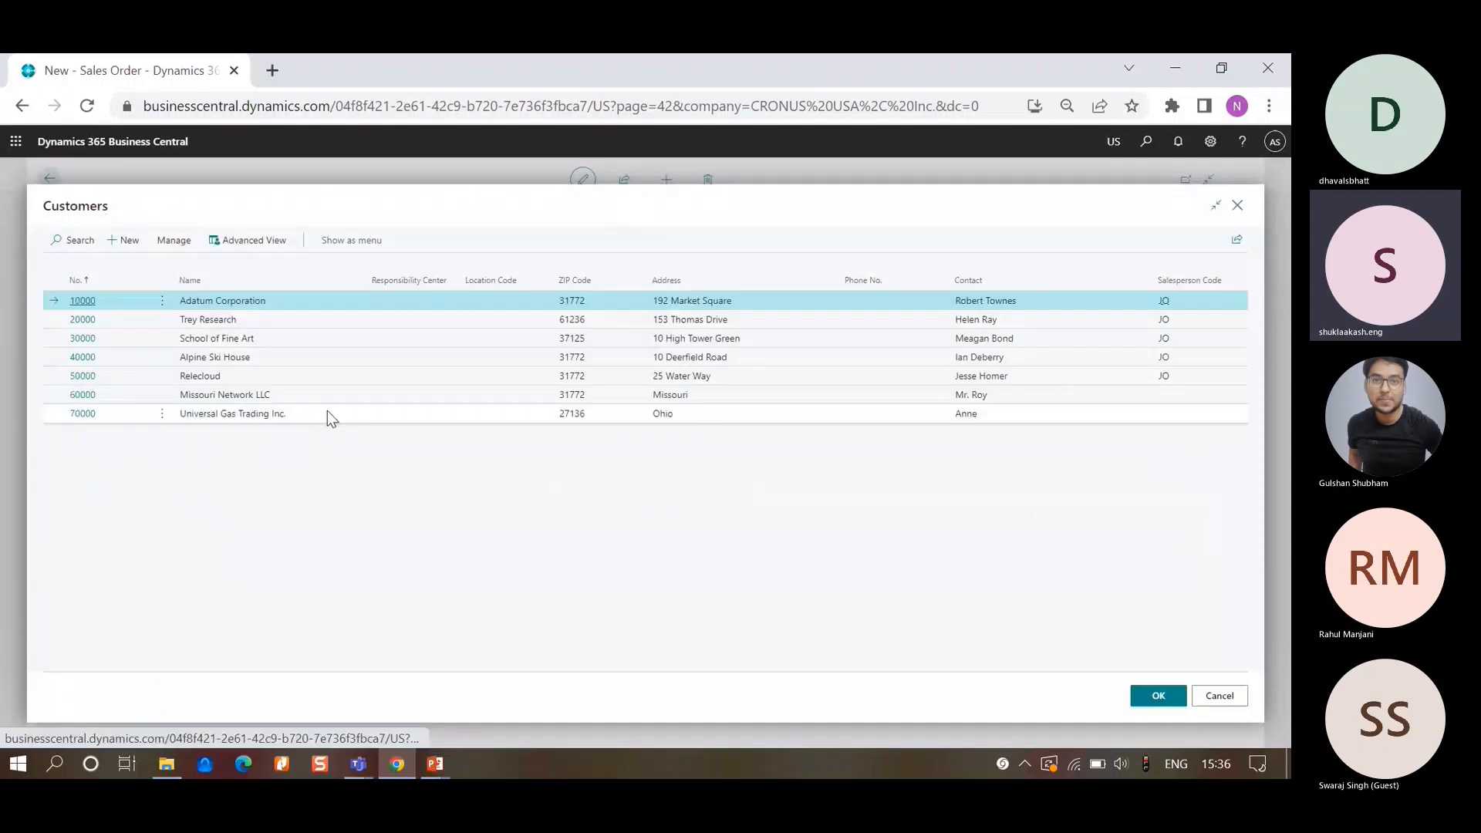
left_click(324, 394)
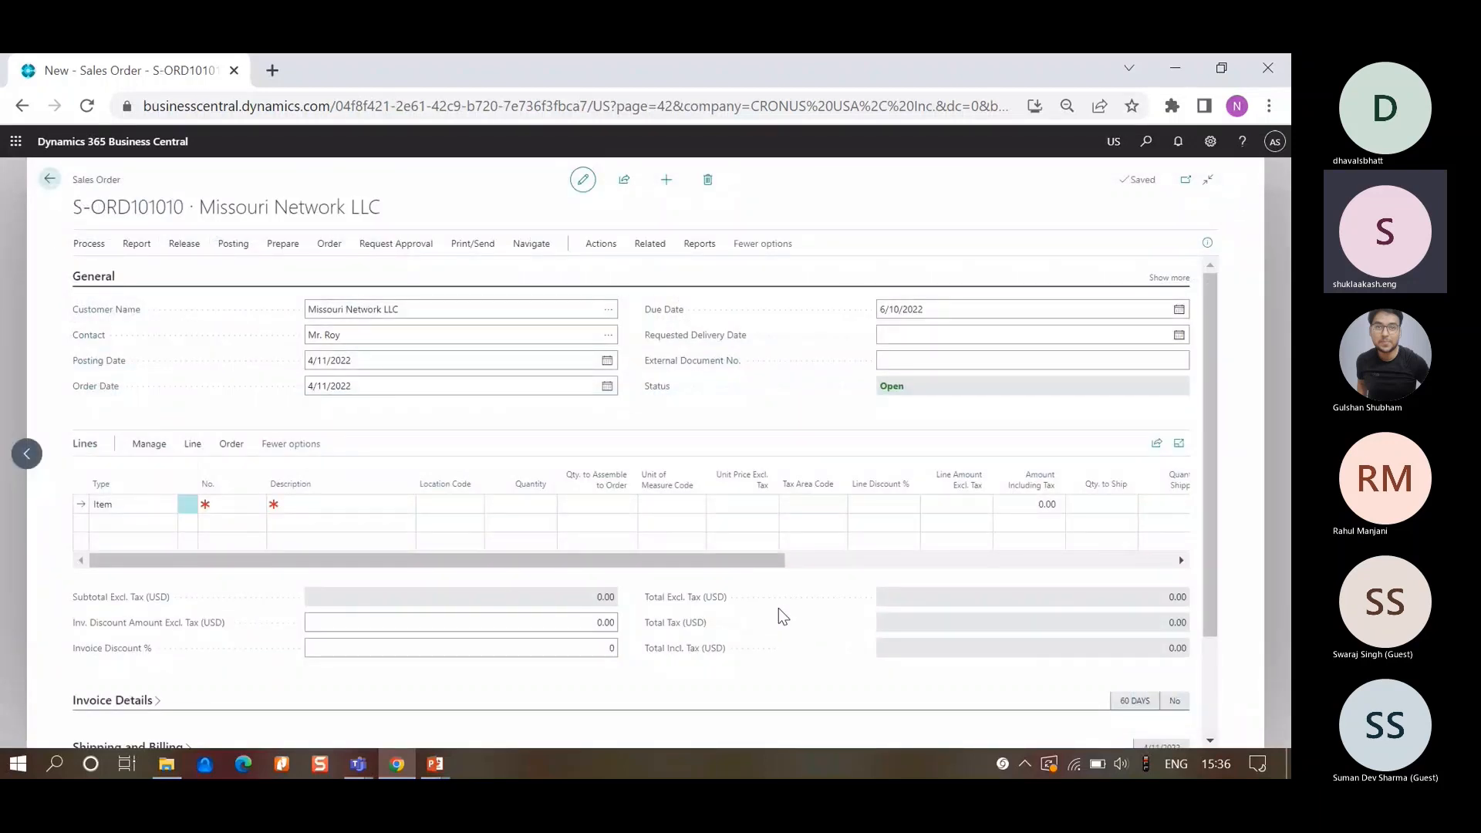
- Add the Asus Laptop item to the first line of the sales order
left_click(249, 507)
type("asus")
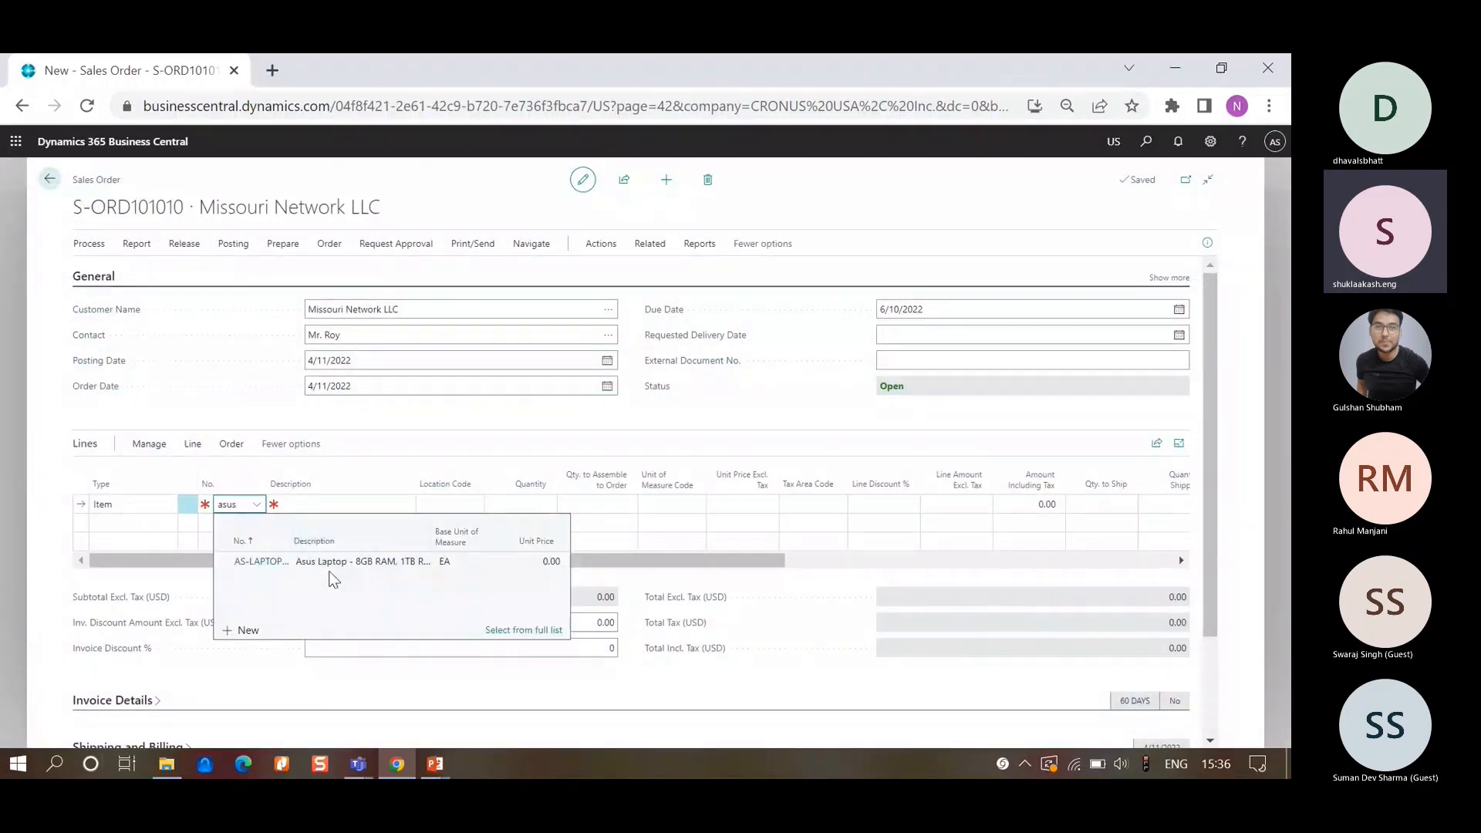
left_click(352, 562)
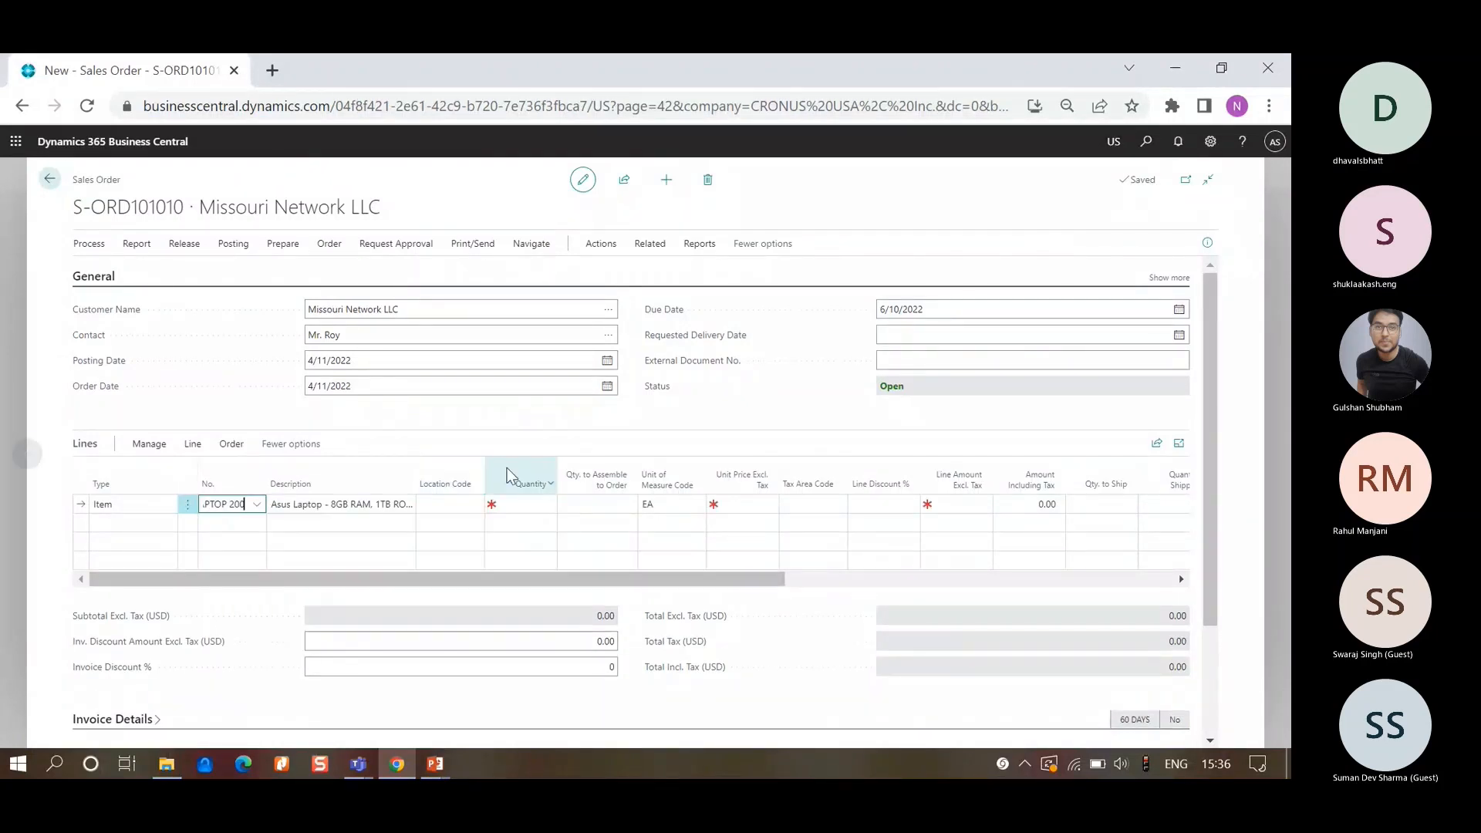
key("Tab")
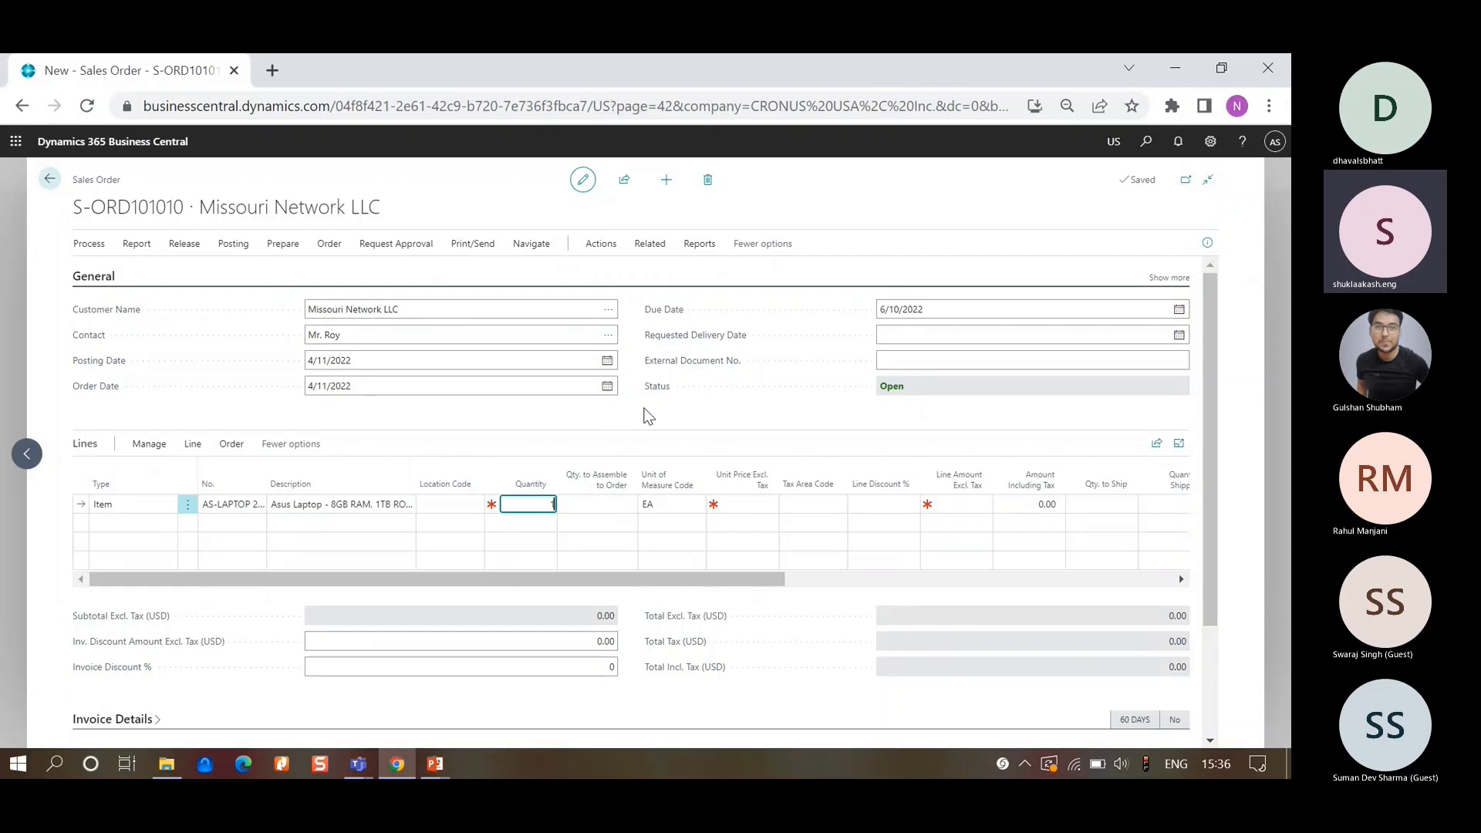
- Set the quantity of the Asus Laptop line to 15000
type("1000")
key("BackSpace")
key("BackSpace")
key("BackSpace")
key("BackSpace")
type("15000")
key("Tab")
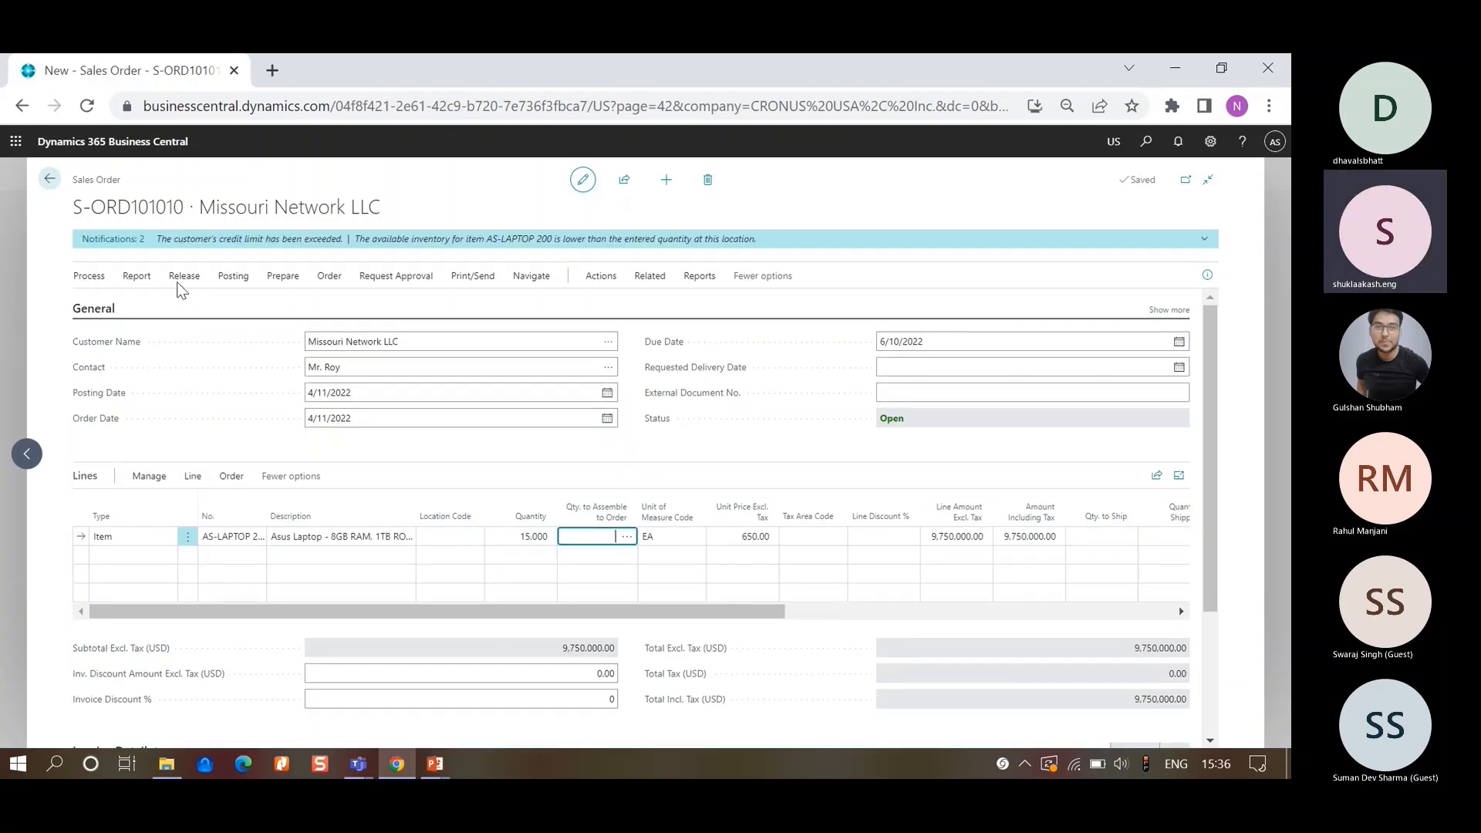
- Expand the sales order's notifications to read them, and leave the order for the home page
left_click(1204, 240)
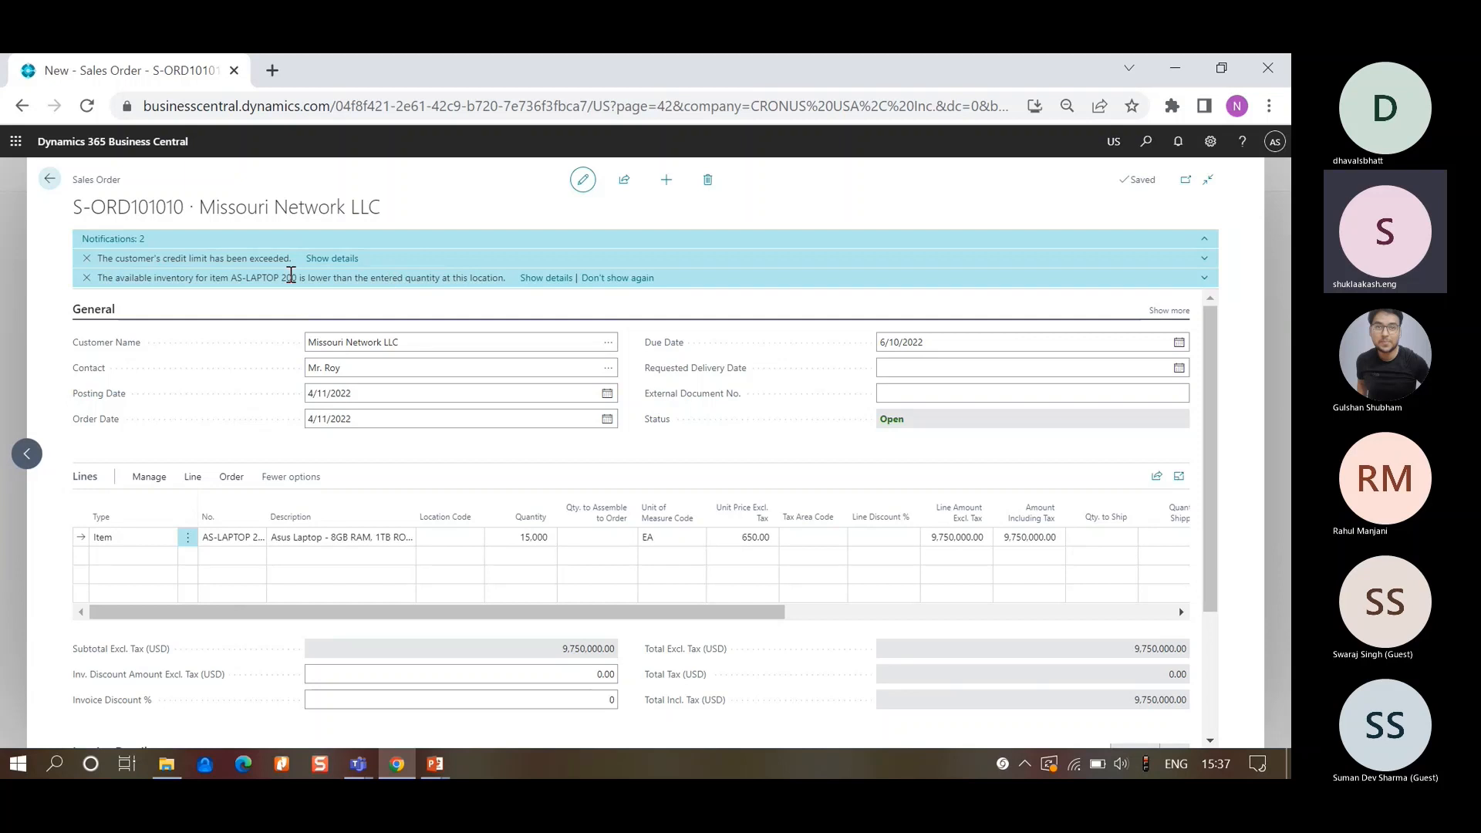
left_click(528, 540)
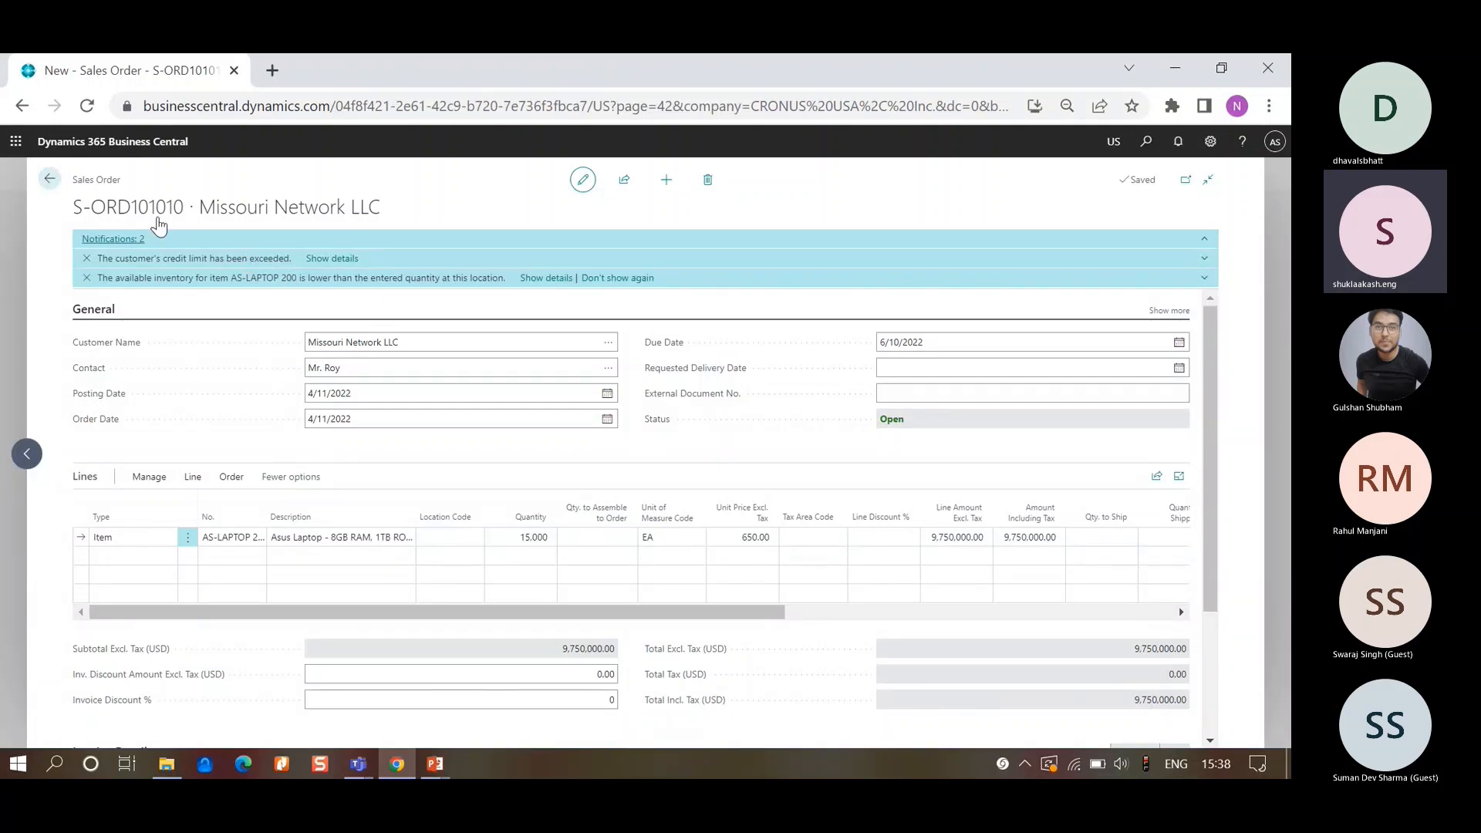
left_click(49, 179)
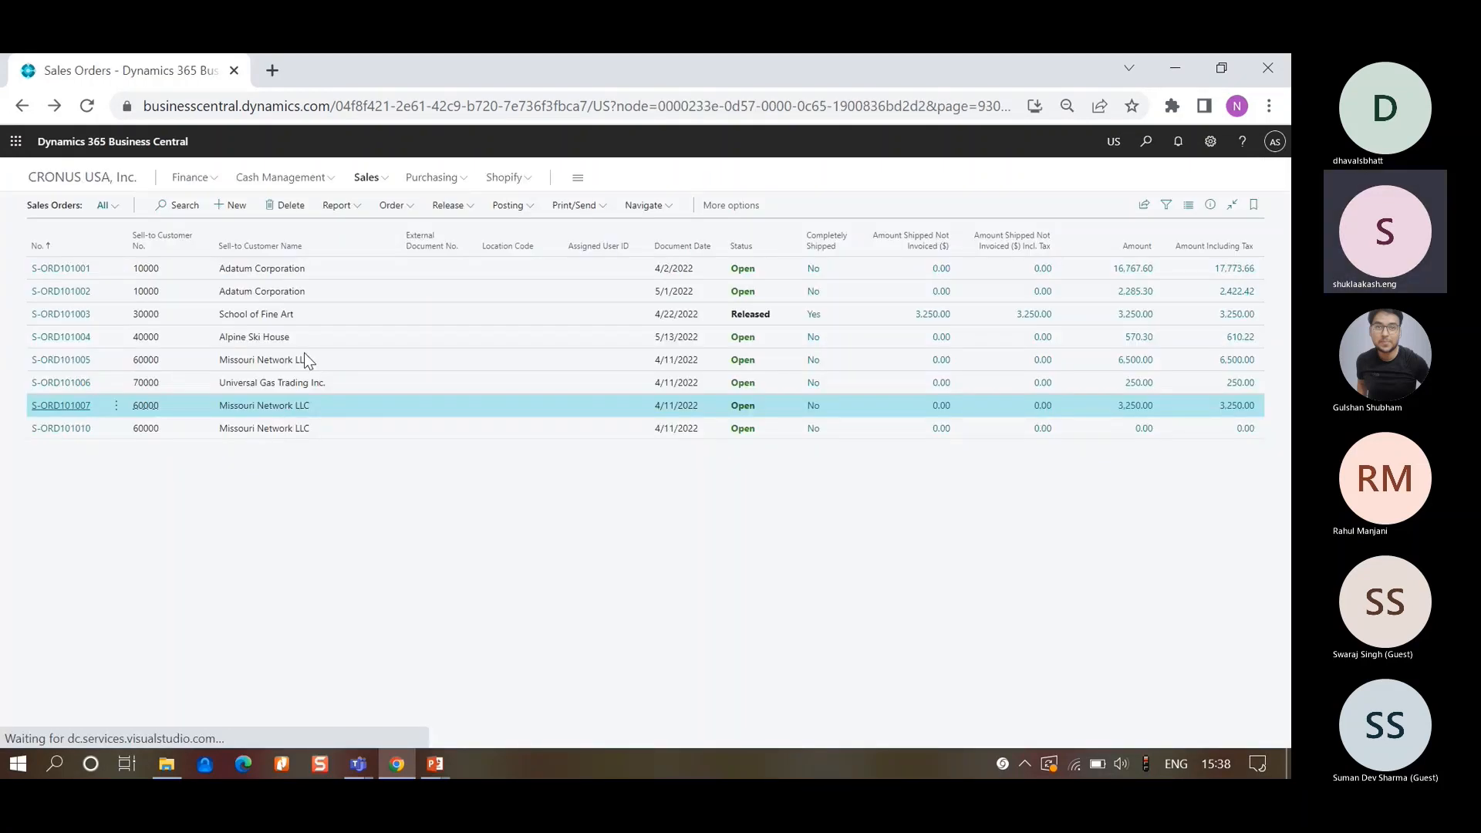
left_click_drag(304, 355, 39, 176)
left_click(179, 613)
left_click(100, 179)
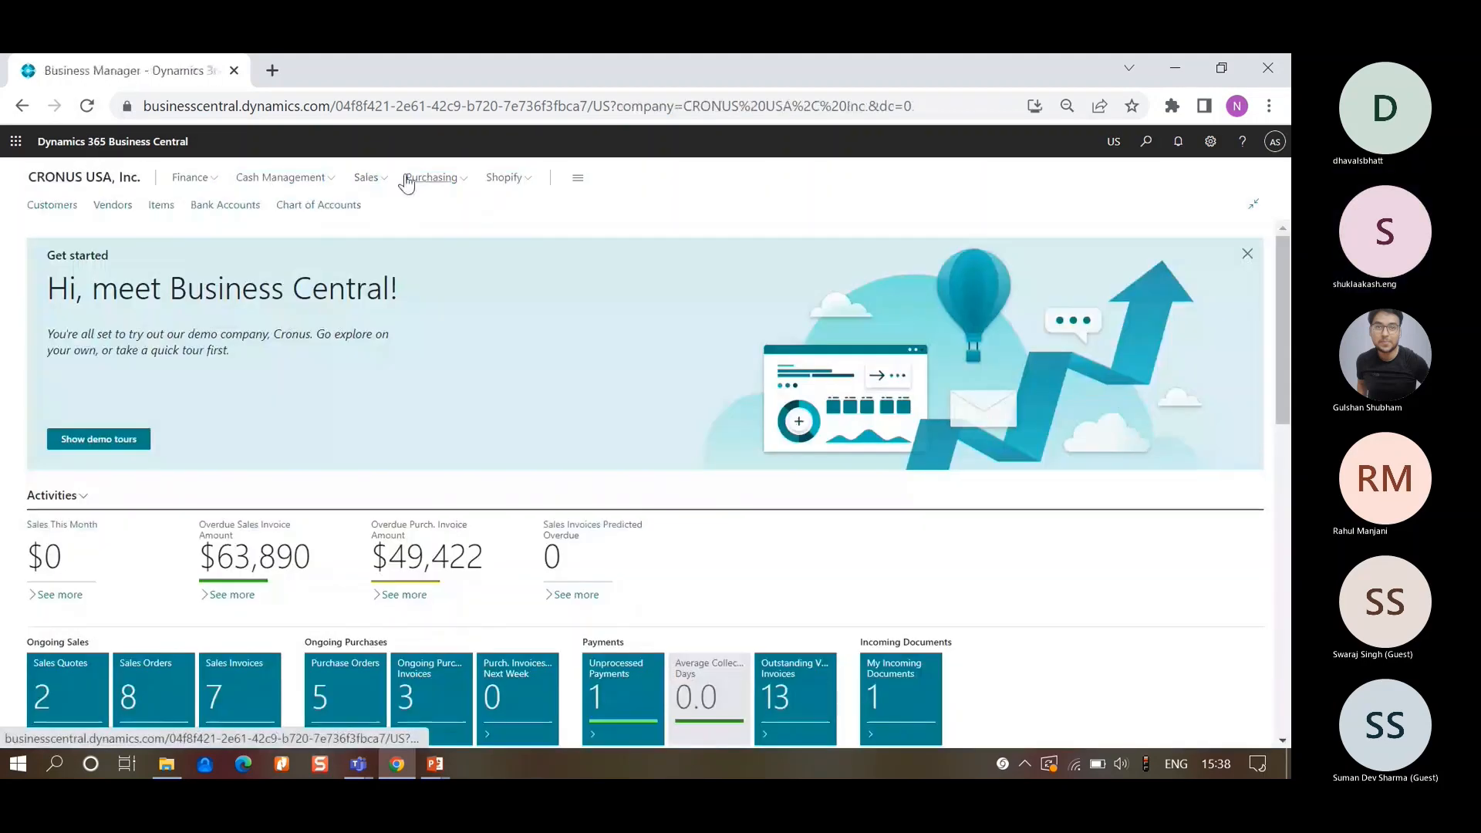
- Create a new blanket sales order for the customer Missouri Network LLC
left_click(219, 222)
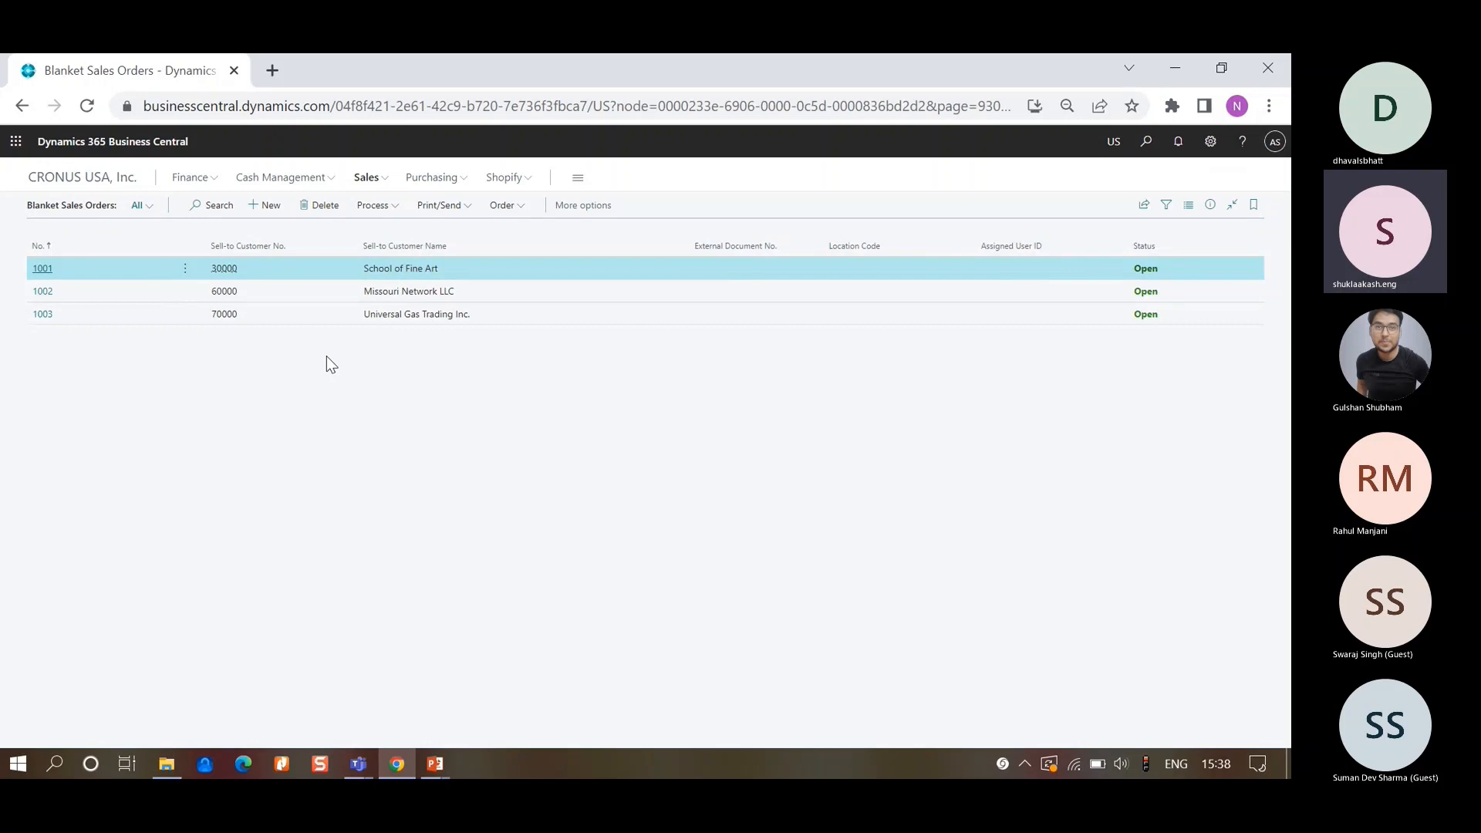
left_click(270, 218)
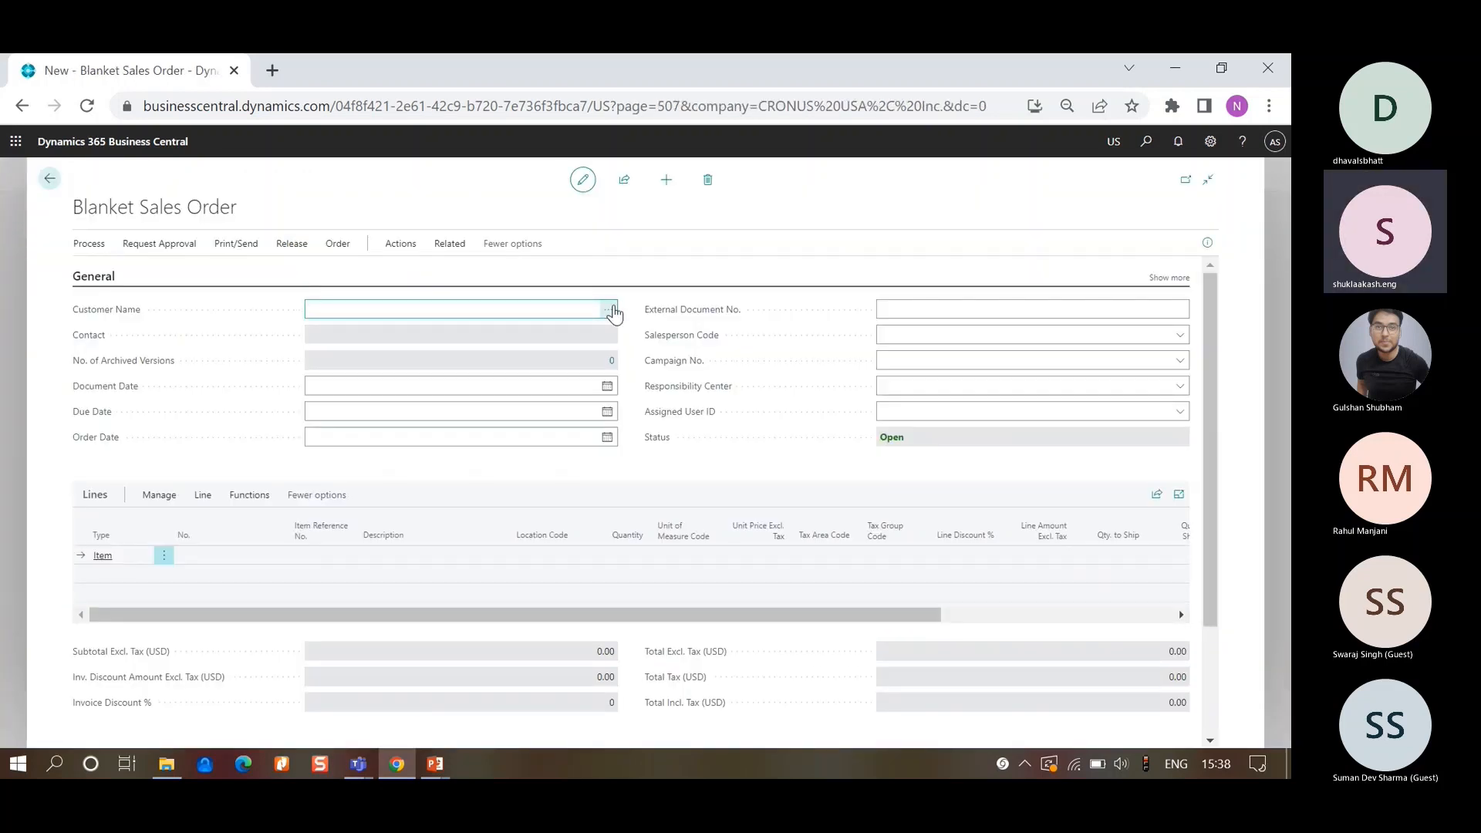
left_click(613, 310)
left_click(256, 397)
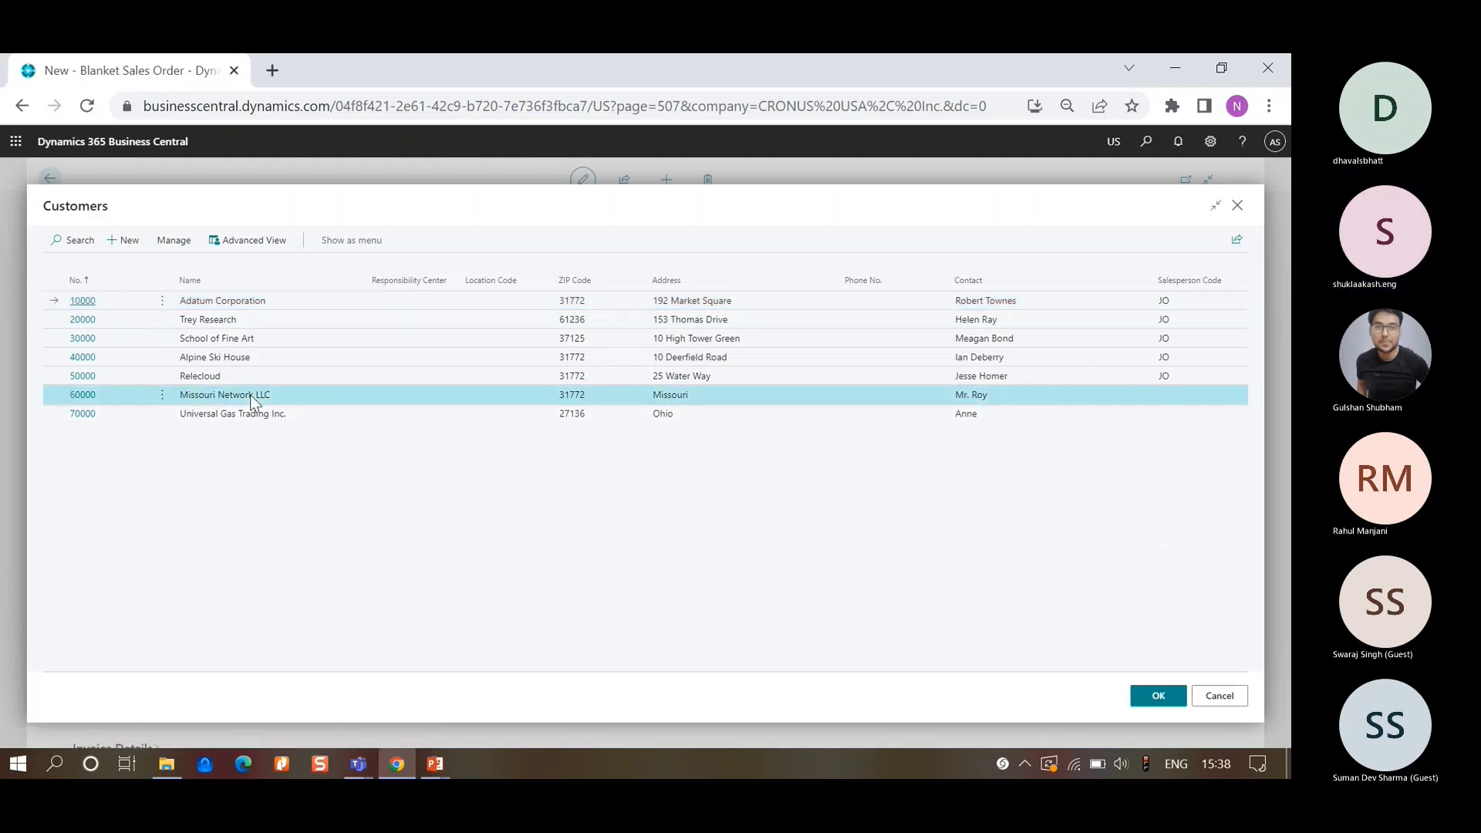
left_click(1157, 695)
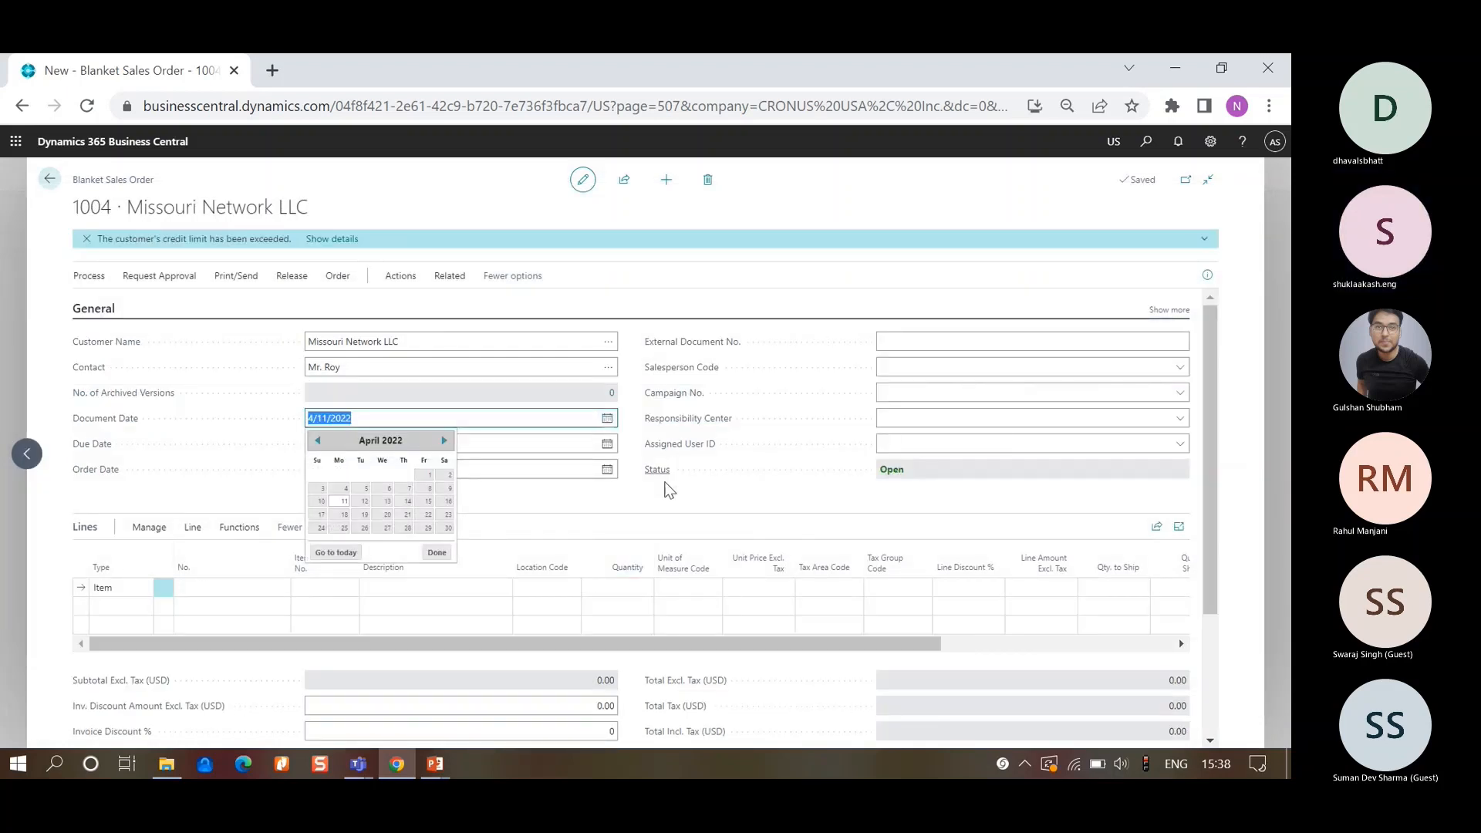
- Dismiss the credit limit notification, and close and reopen the new Missouri Network LLC blanket sales order
left_click(86, 239)
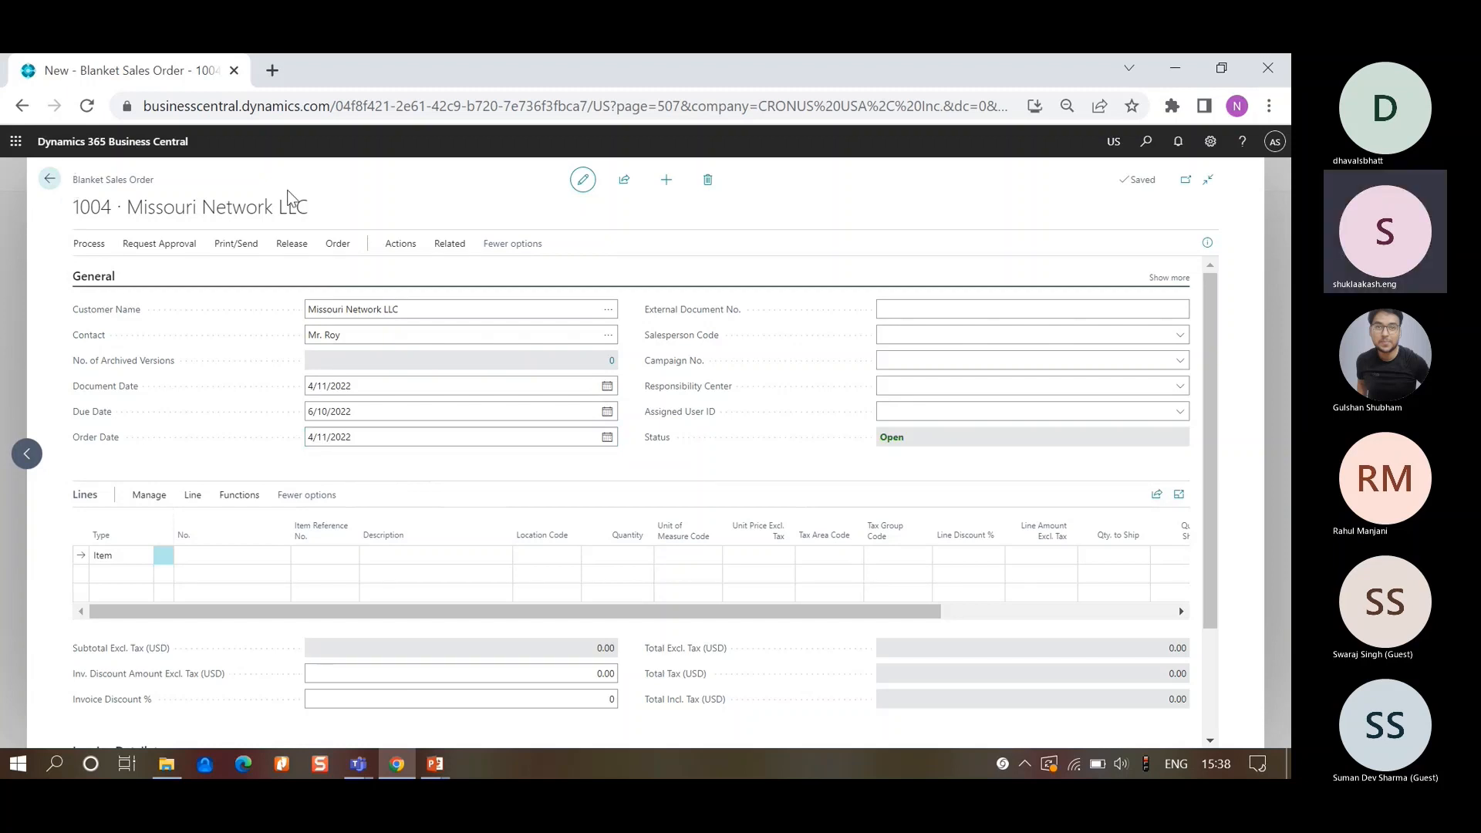
left_click(48, 182)
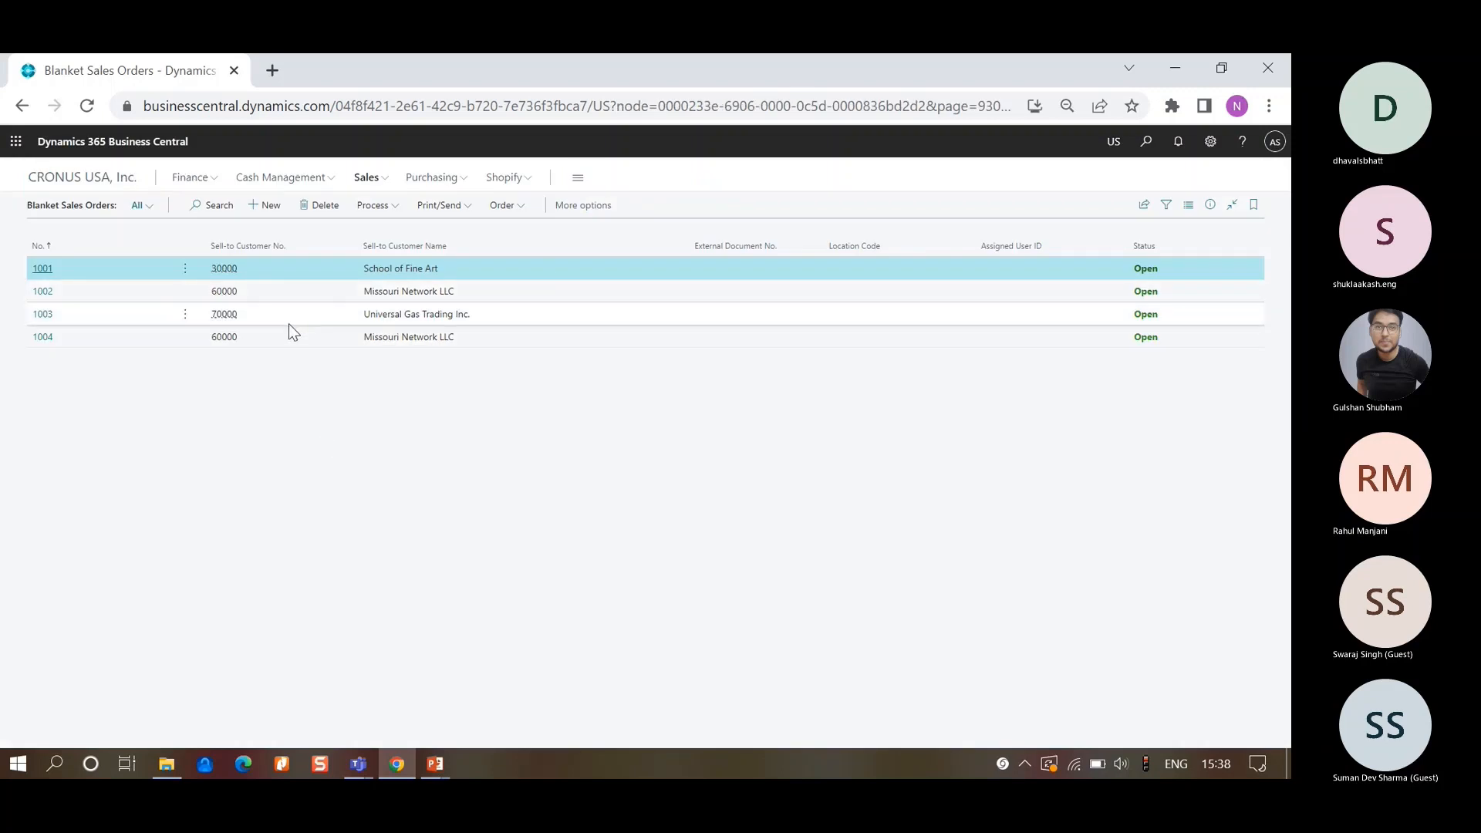
left_click(43, 340)
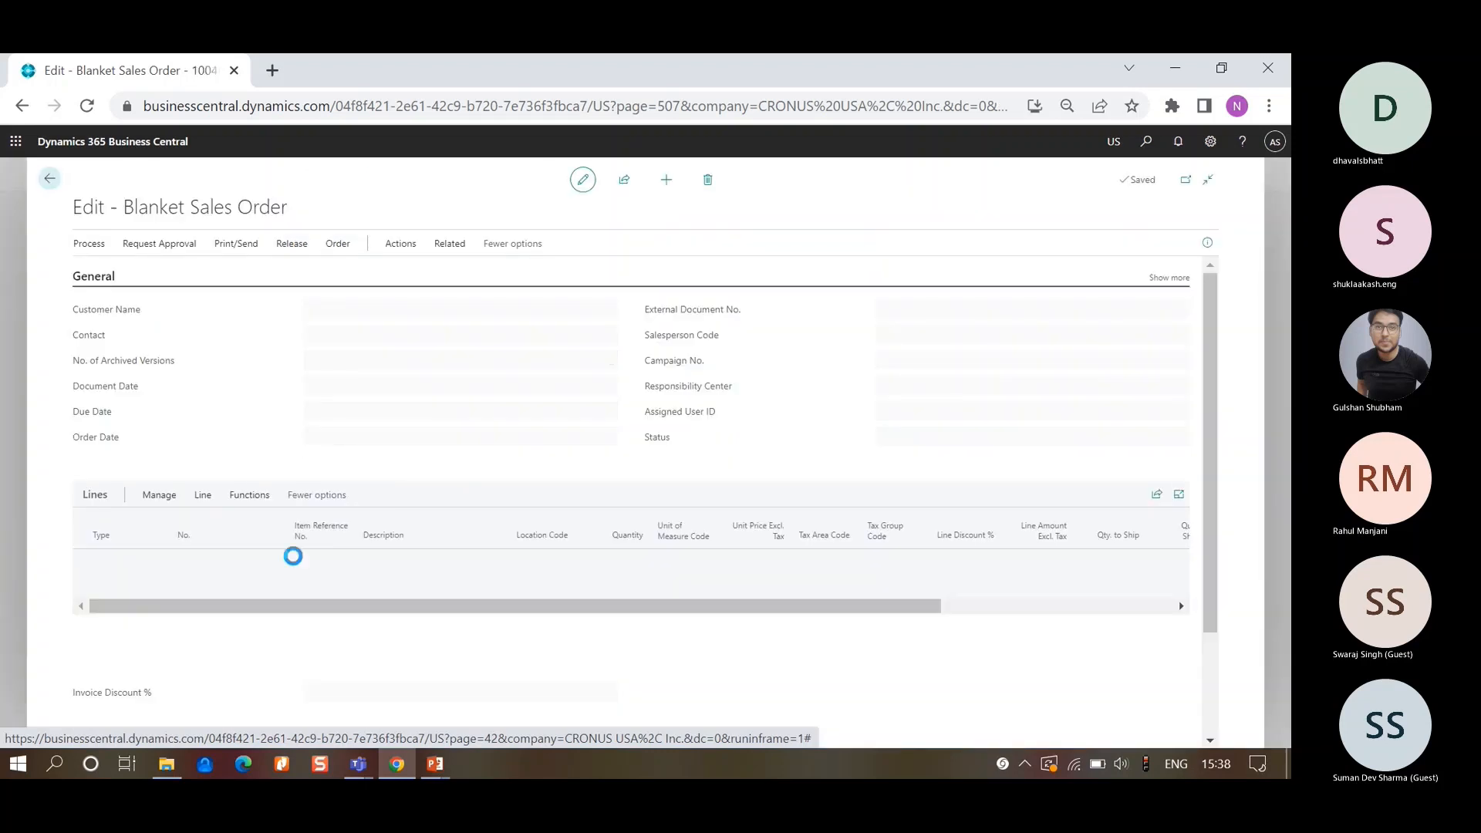
- Add the Asus item AS-LAPTOP 200 to the first line of the blanket sales order
left_click(218, 554)
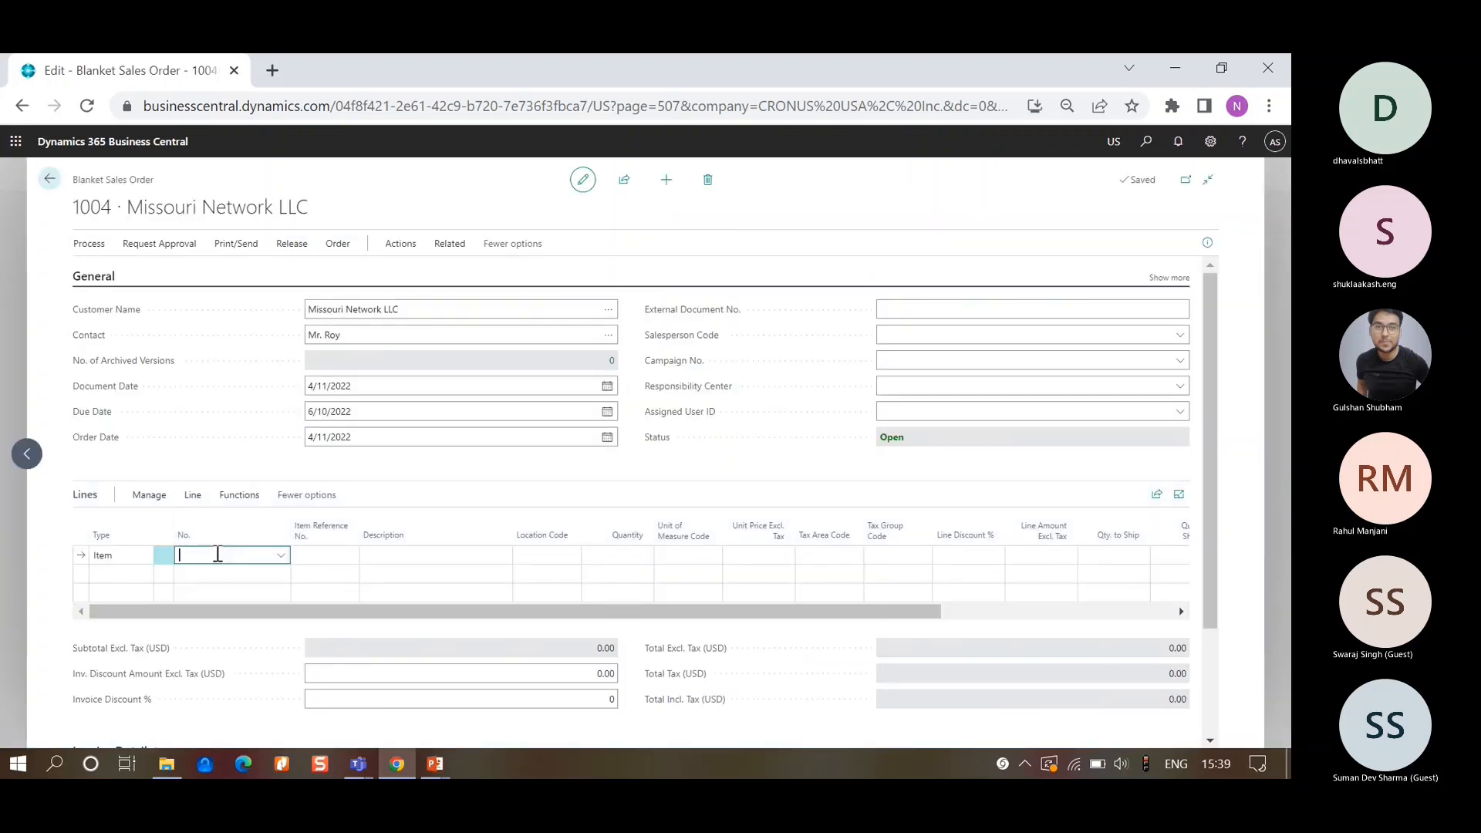
type("asus")
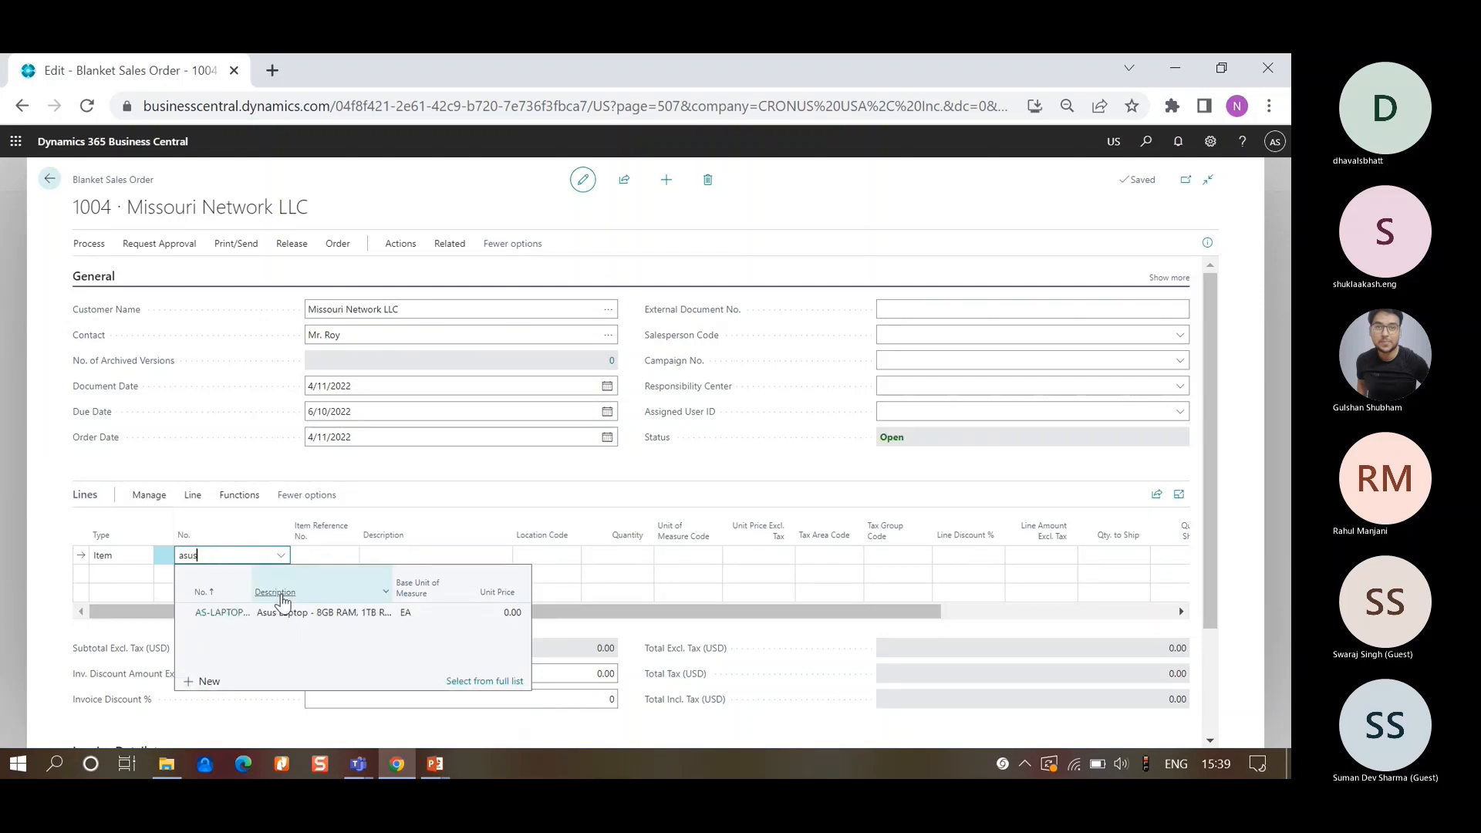
key("Tab")
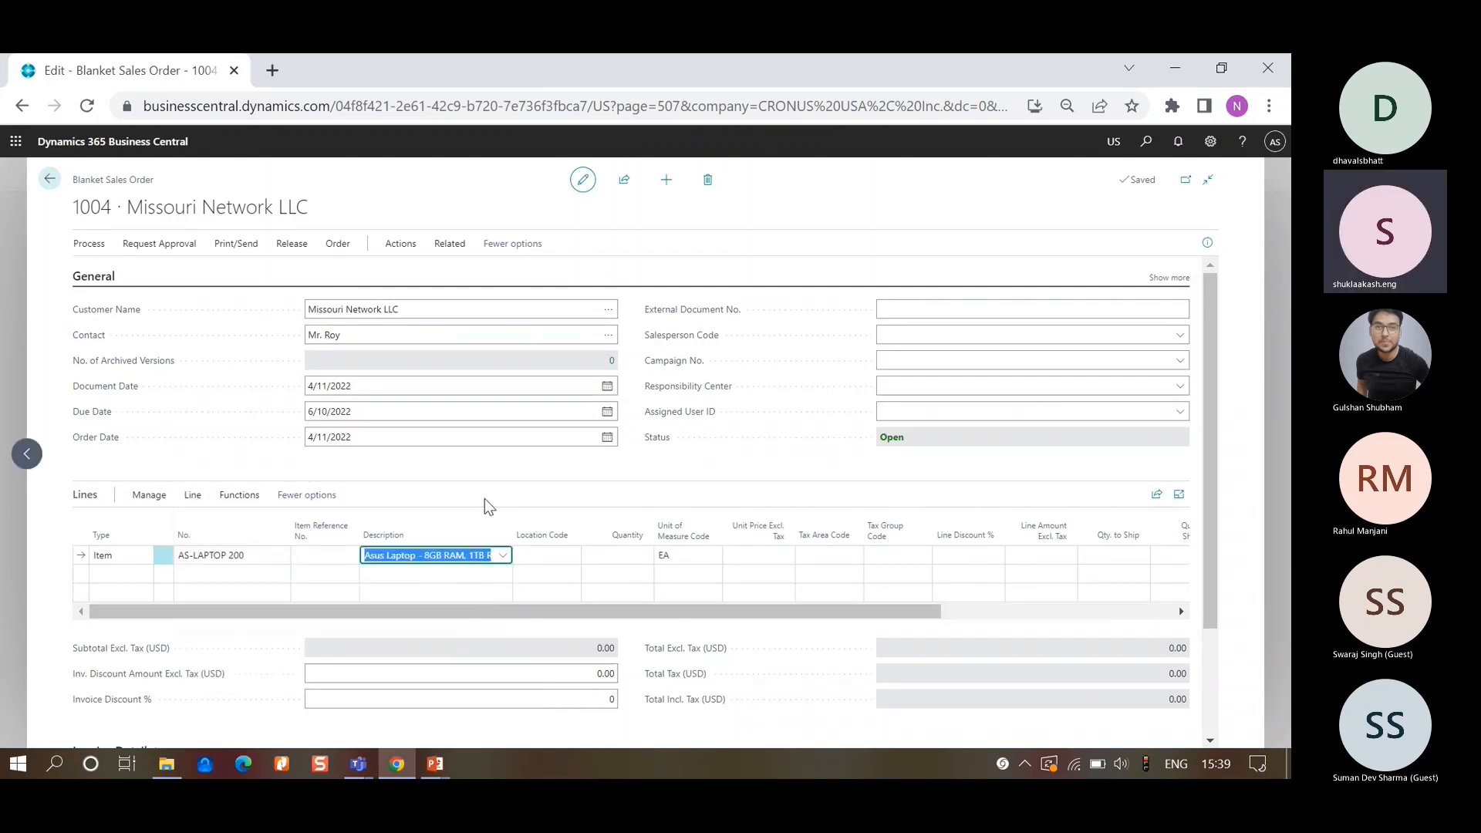
- Add a second Item line by copying the item number AS-LAPTOP 200 from the line above
key("Left")
key("Left")
key("Left")
key("Down")
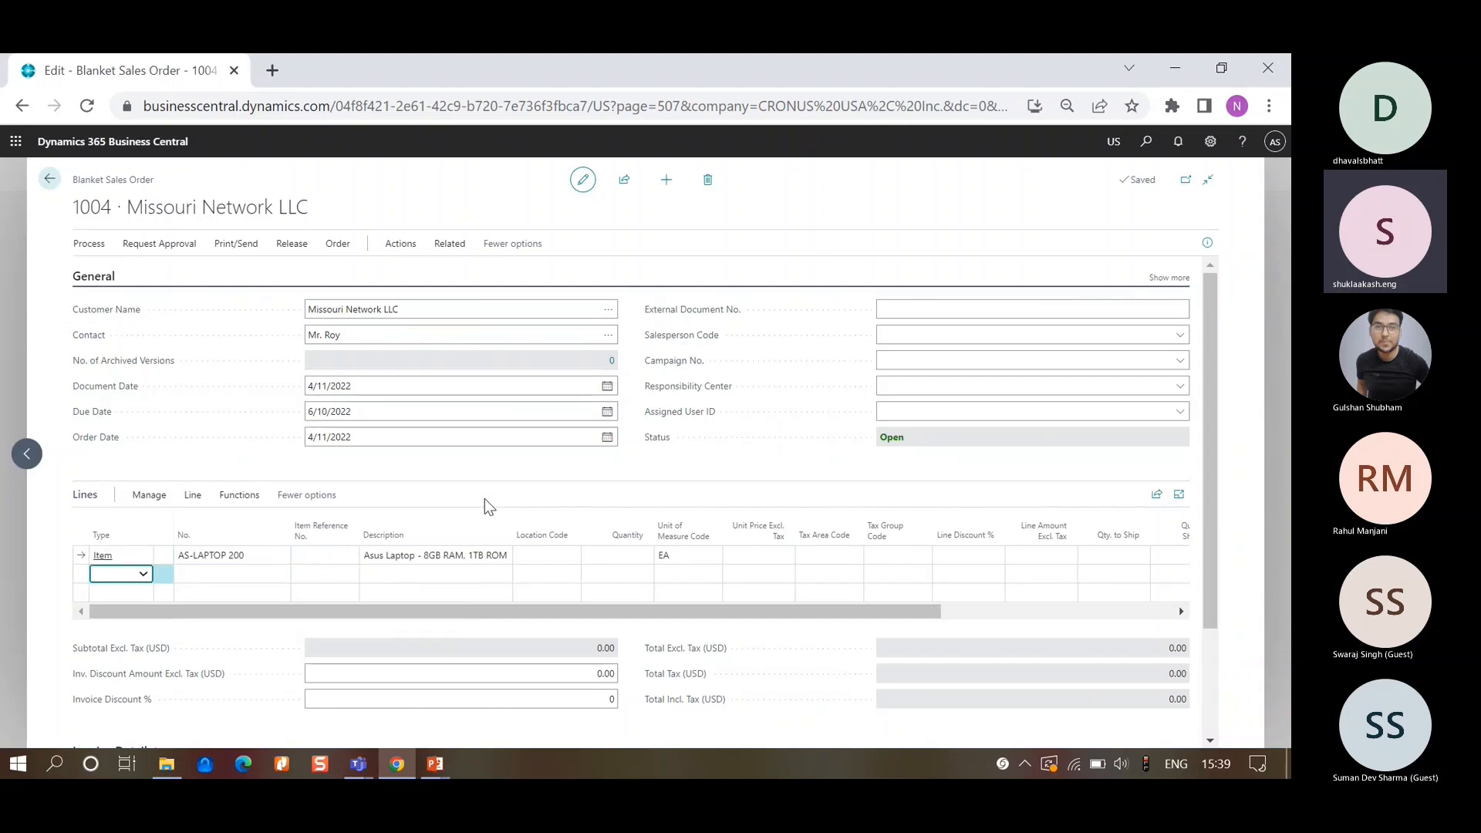
key("Right")
key("F8")
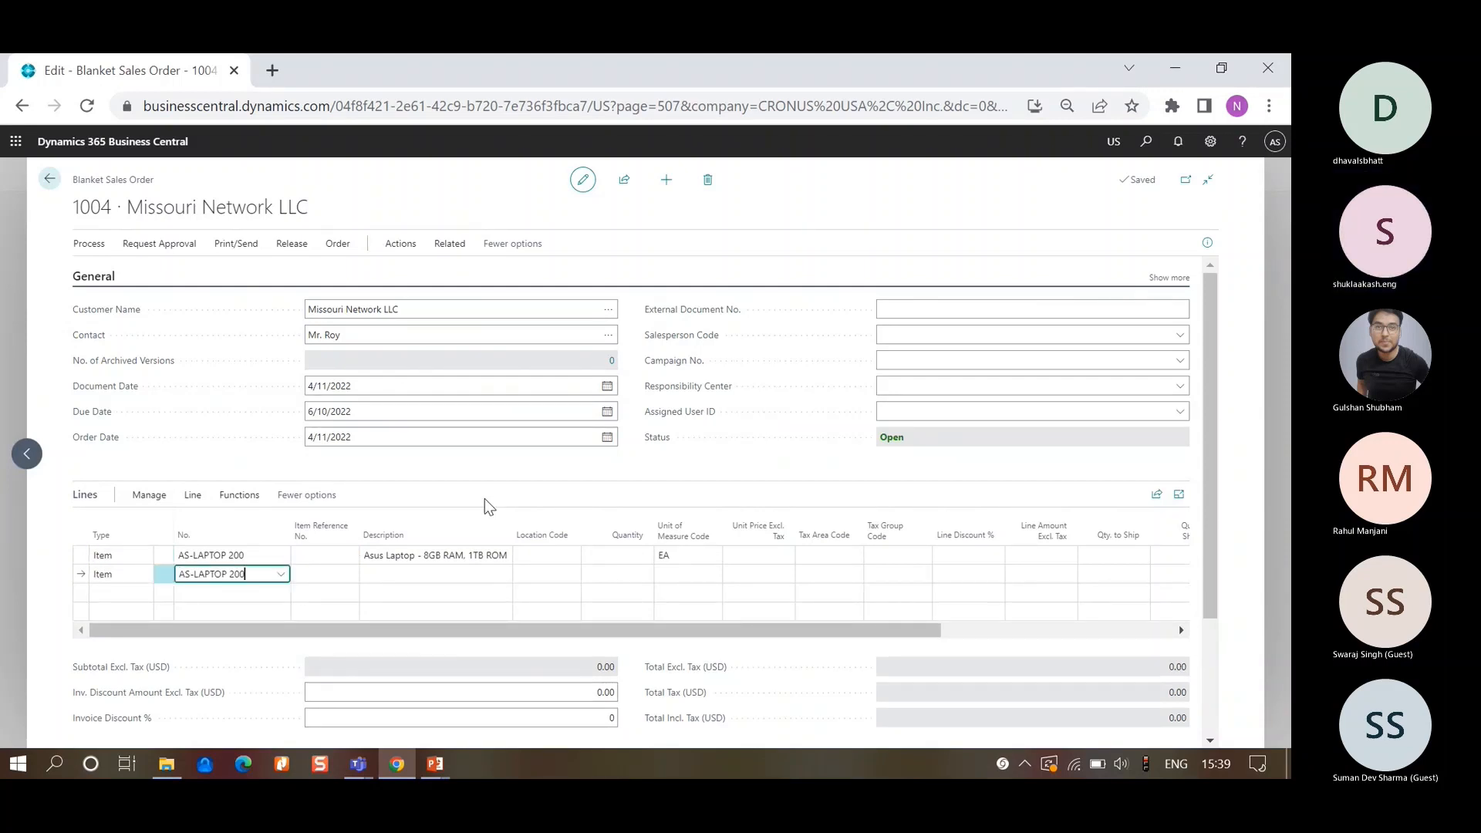
- Set the quantity to 10 on both AS-LAPTOP 200 lines of the blanket sales order
key("Down")
key("Up")
key("Up")
key("Right")
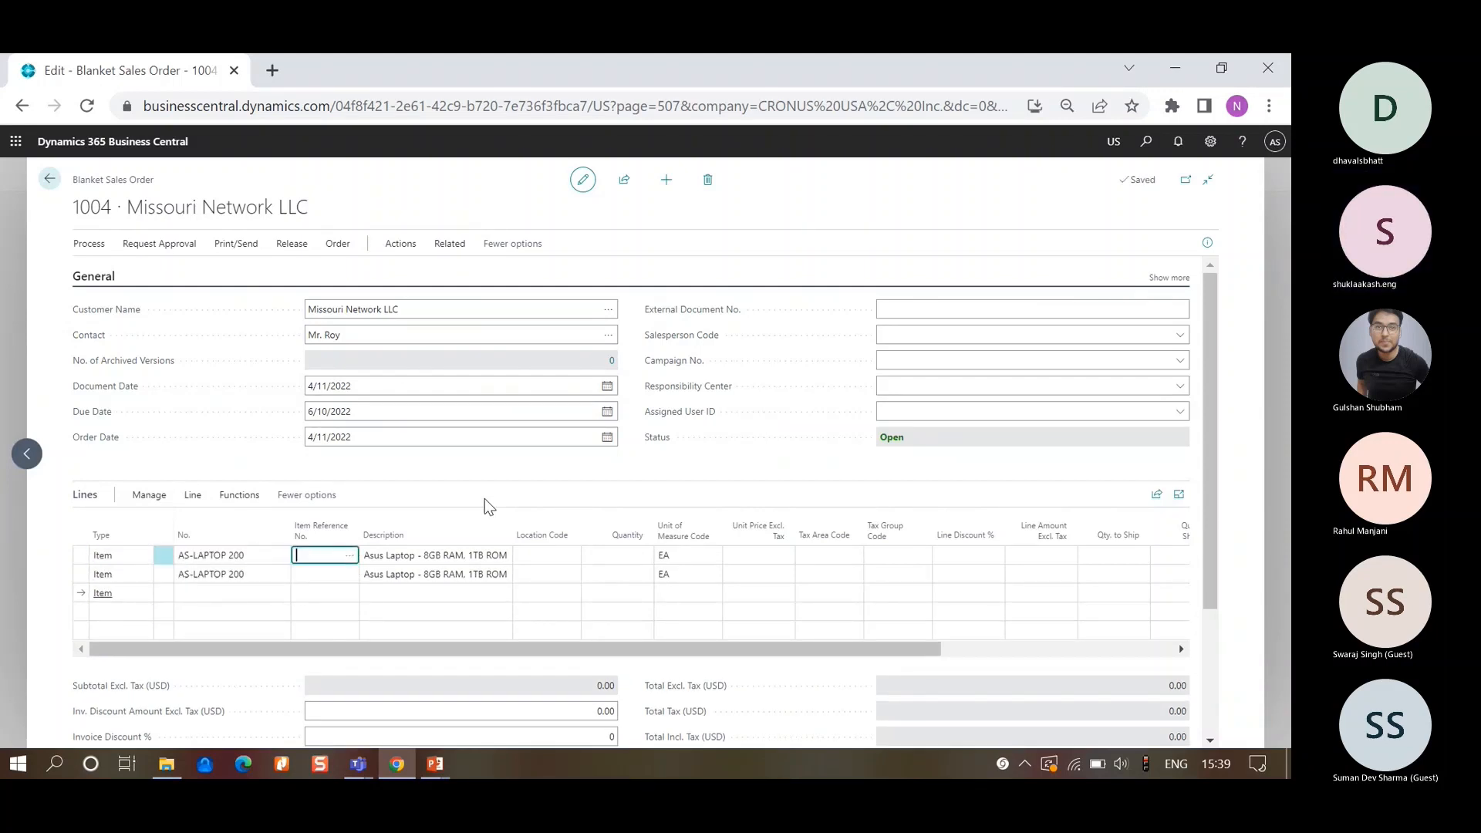
key("Right")
key("Right")
key("Right")
key("Right")
key("Left")
type("10")
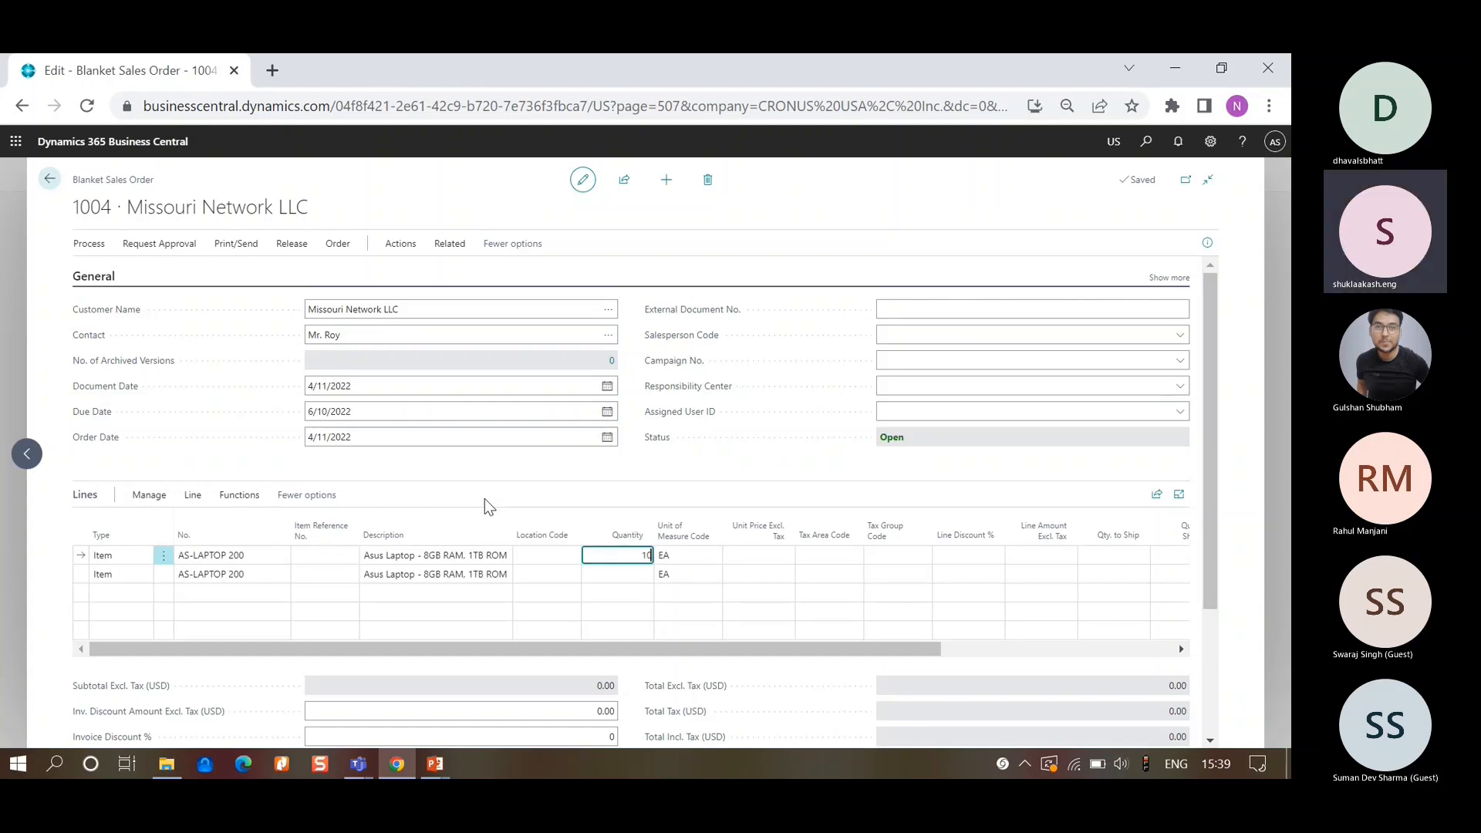
key("Down")
type("10")
key("Tab")
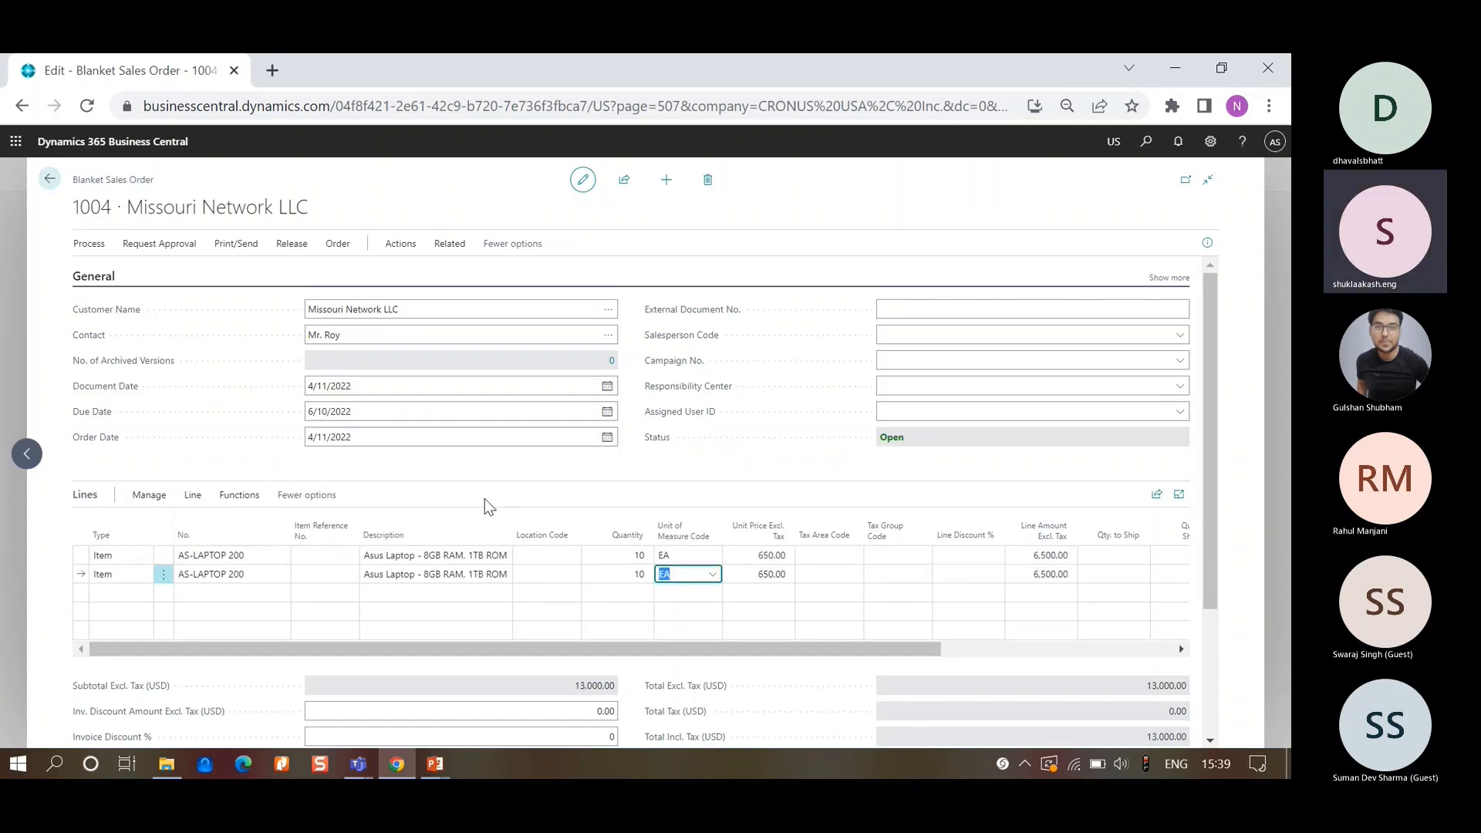
key("Up")
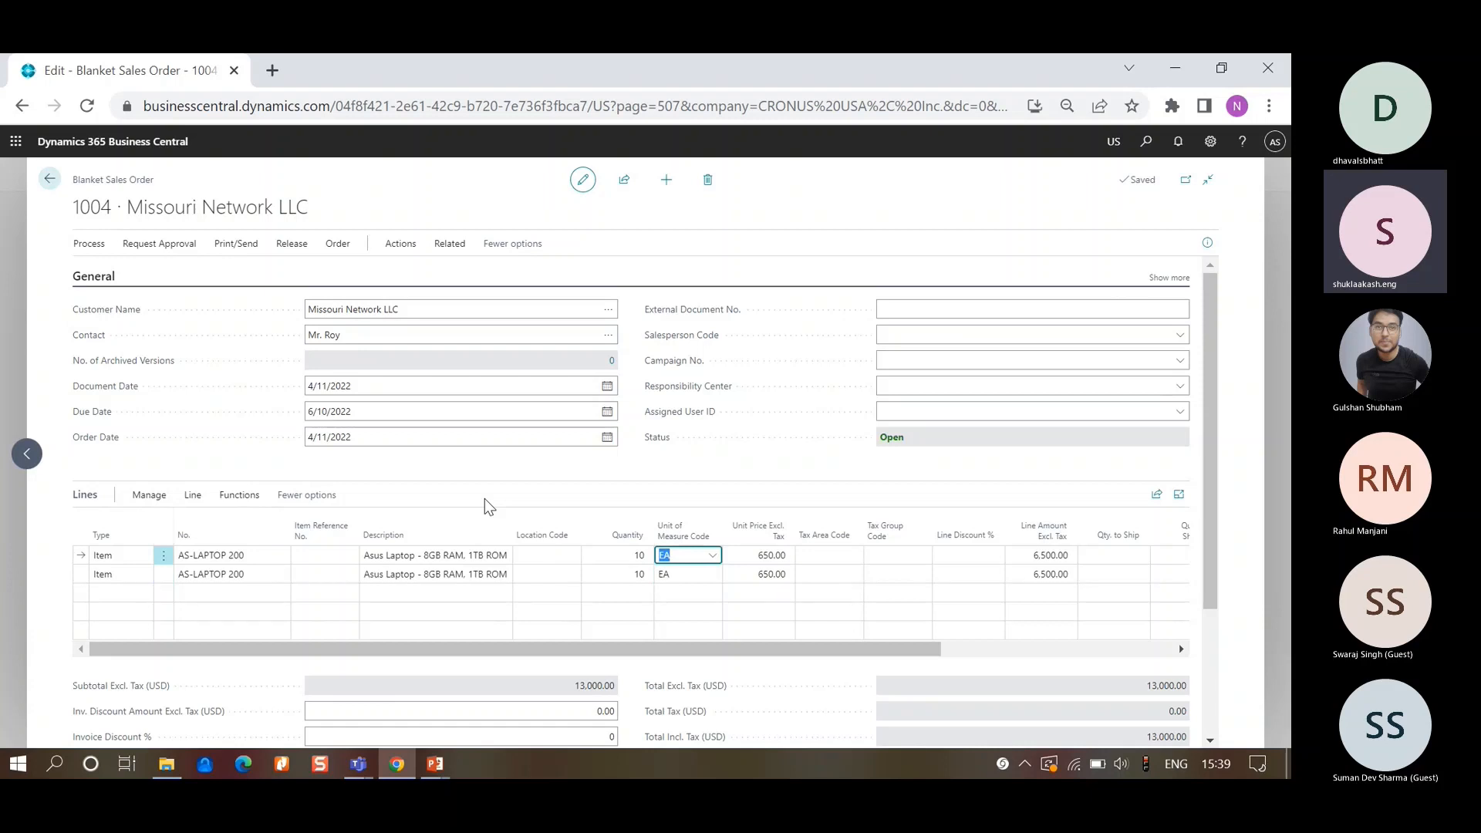
- Set the shipment date of the first AS-LAPTOP 200 line to 5/9/2022
left_click_drag(879, 650, 1097, 651)
left_click(1133, 555)
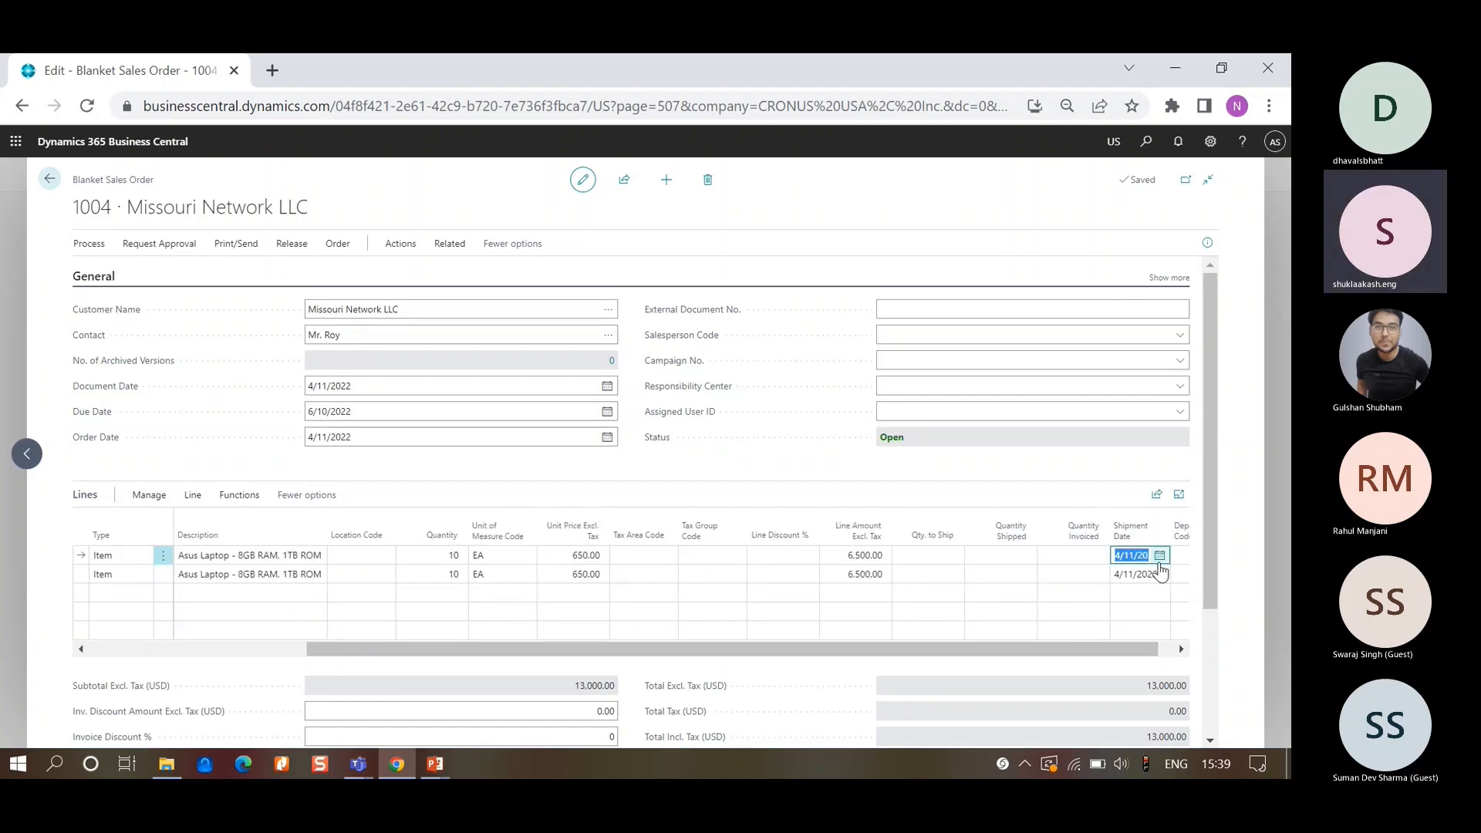
left_click(1160, 557)
left_click(1250, 577)
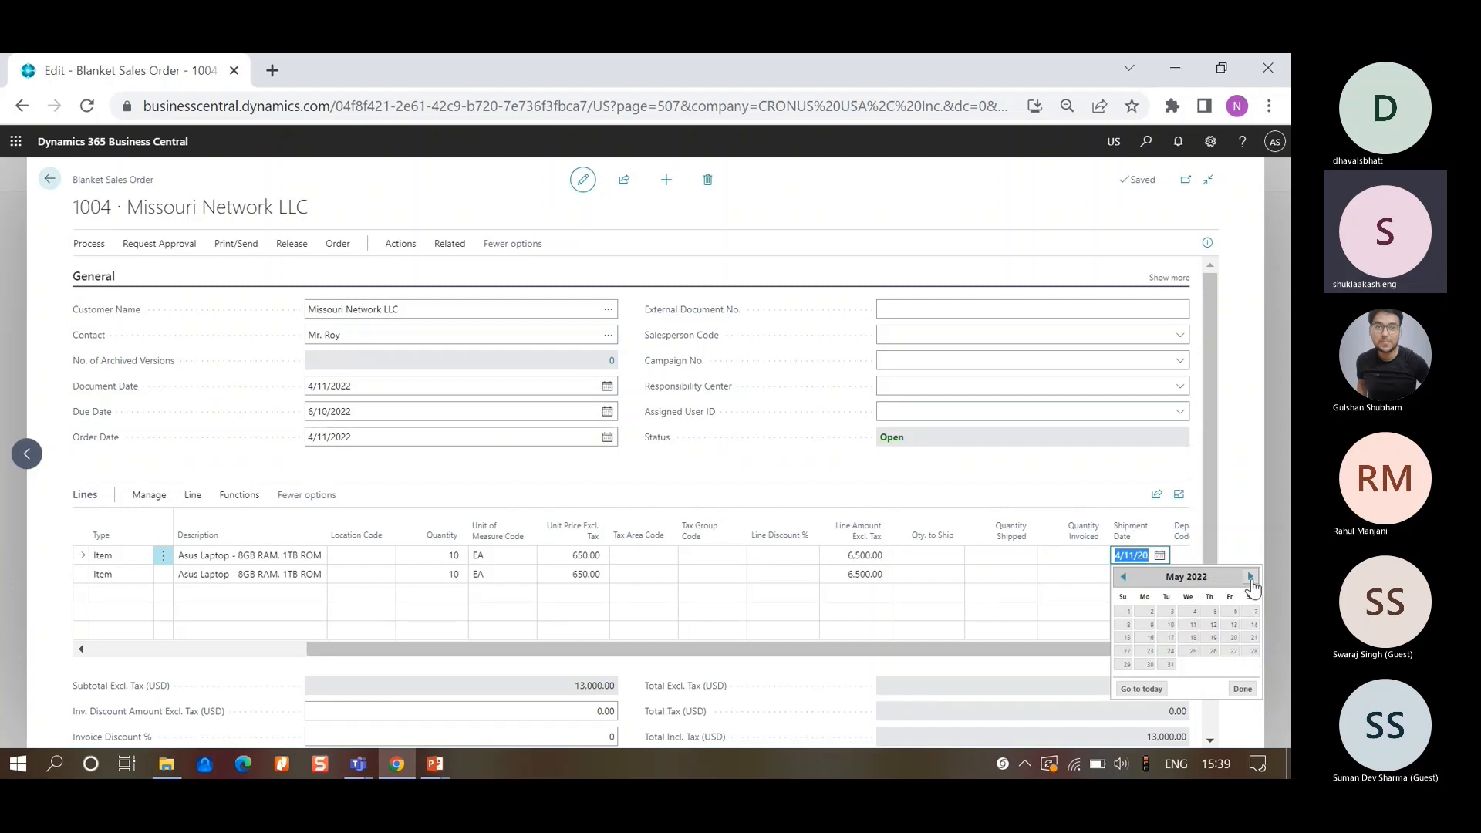
left_click(1153, 628)
- Set the shipment date of the second AS-LAPTOP 200 line to 4/25/2022
left_click(1150, 573)
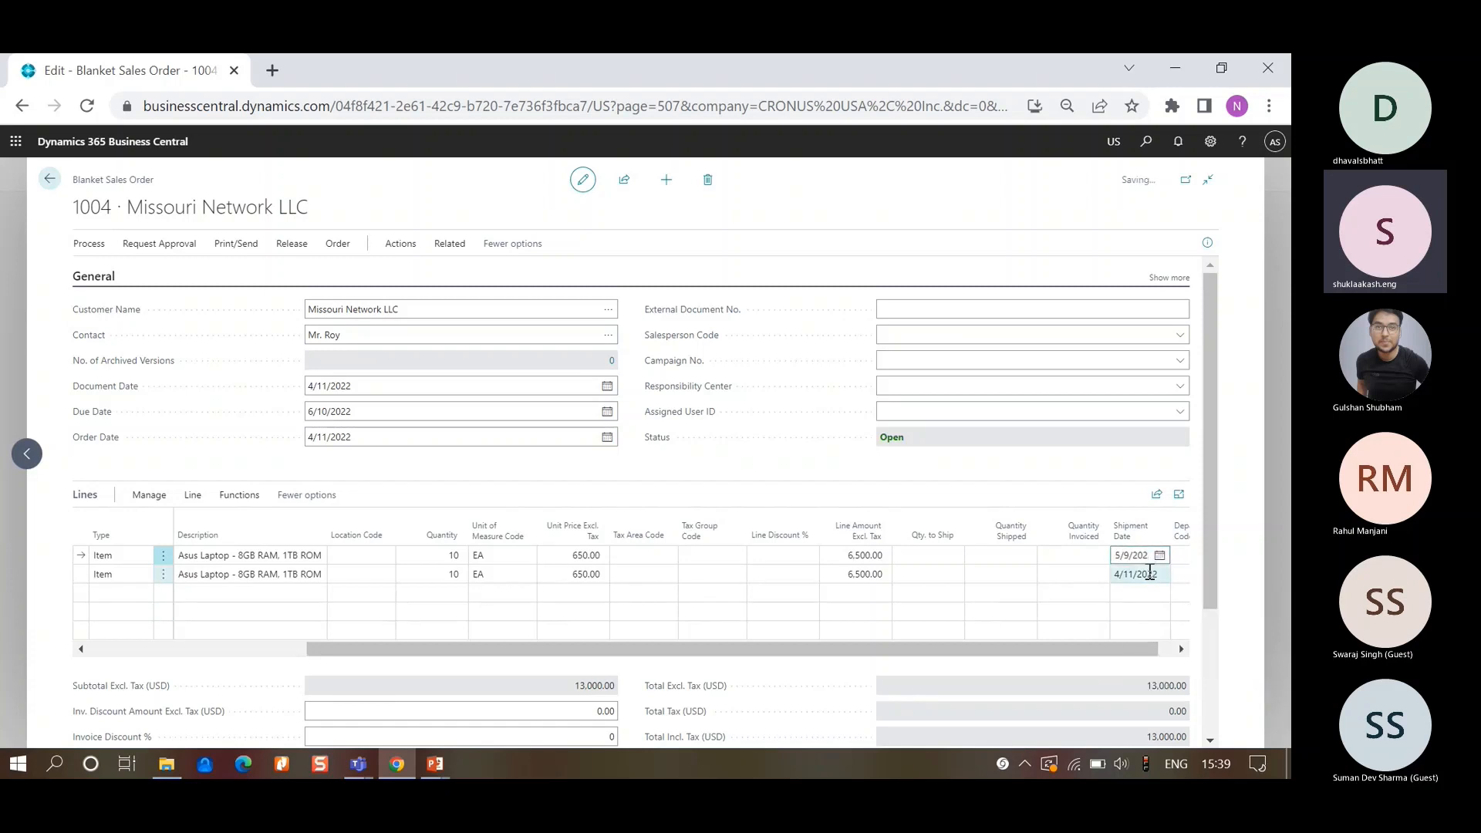
left_click(1160, 574)
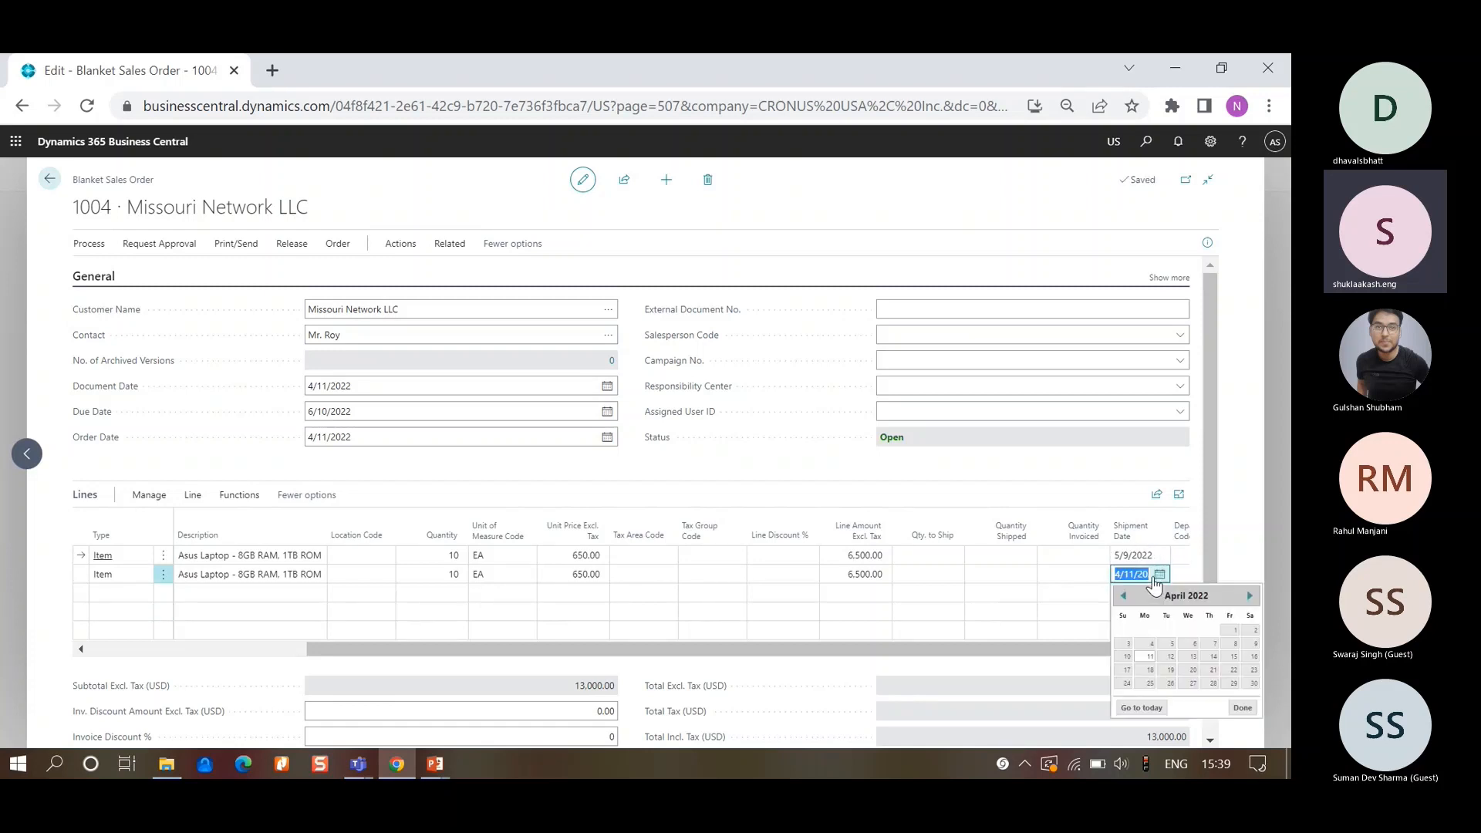
left_click(1148, 684)
key("Tab")
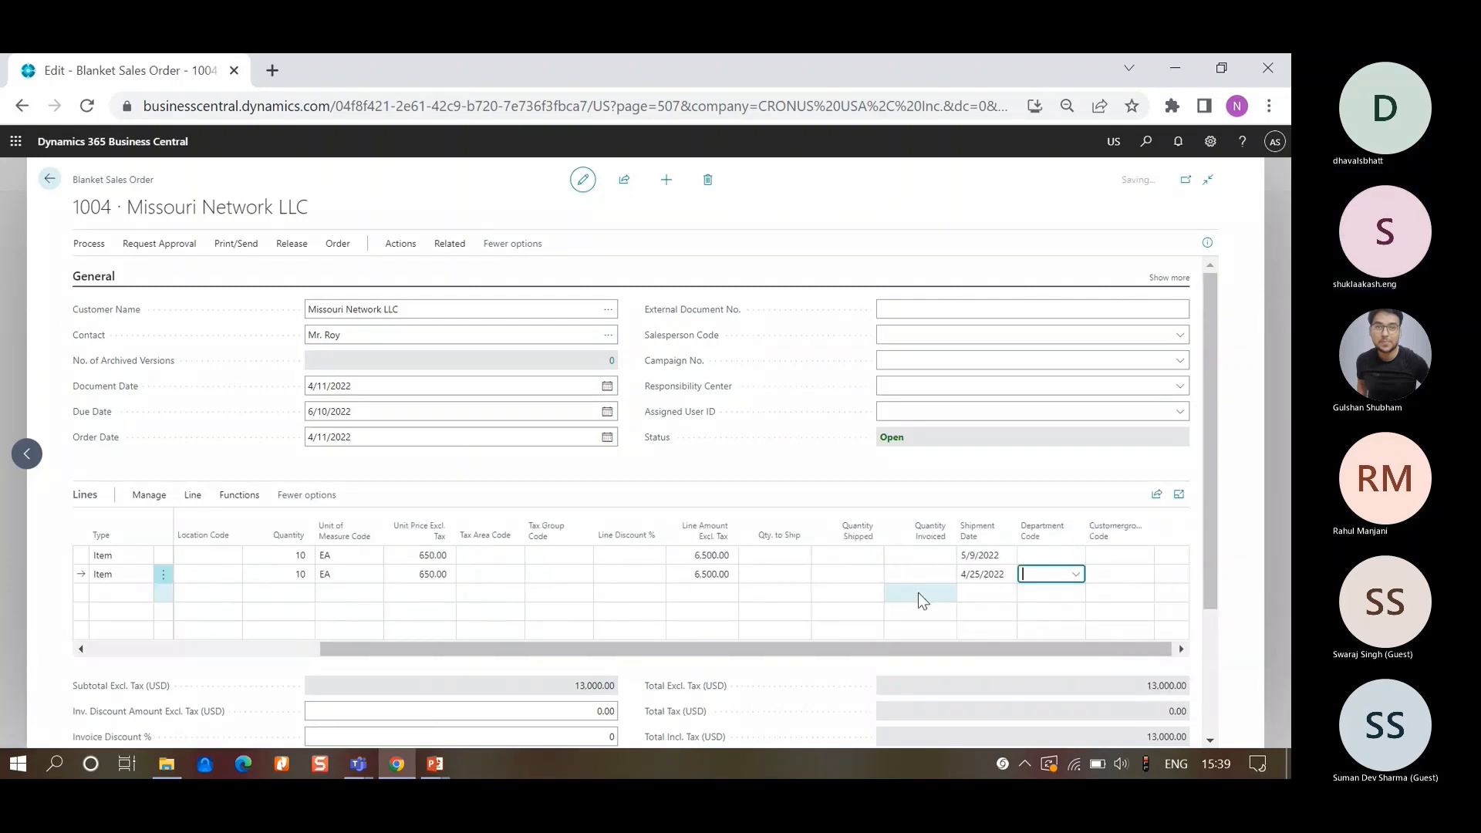
left_click(639, 555)
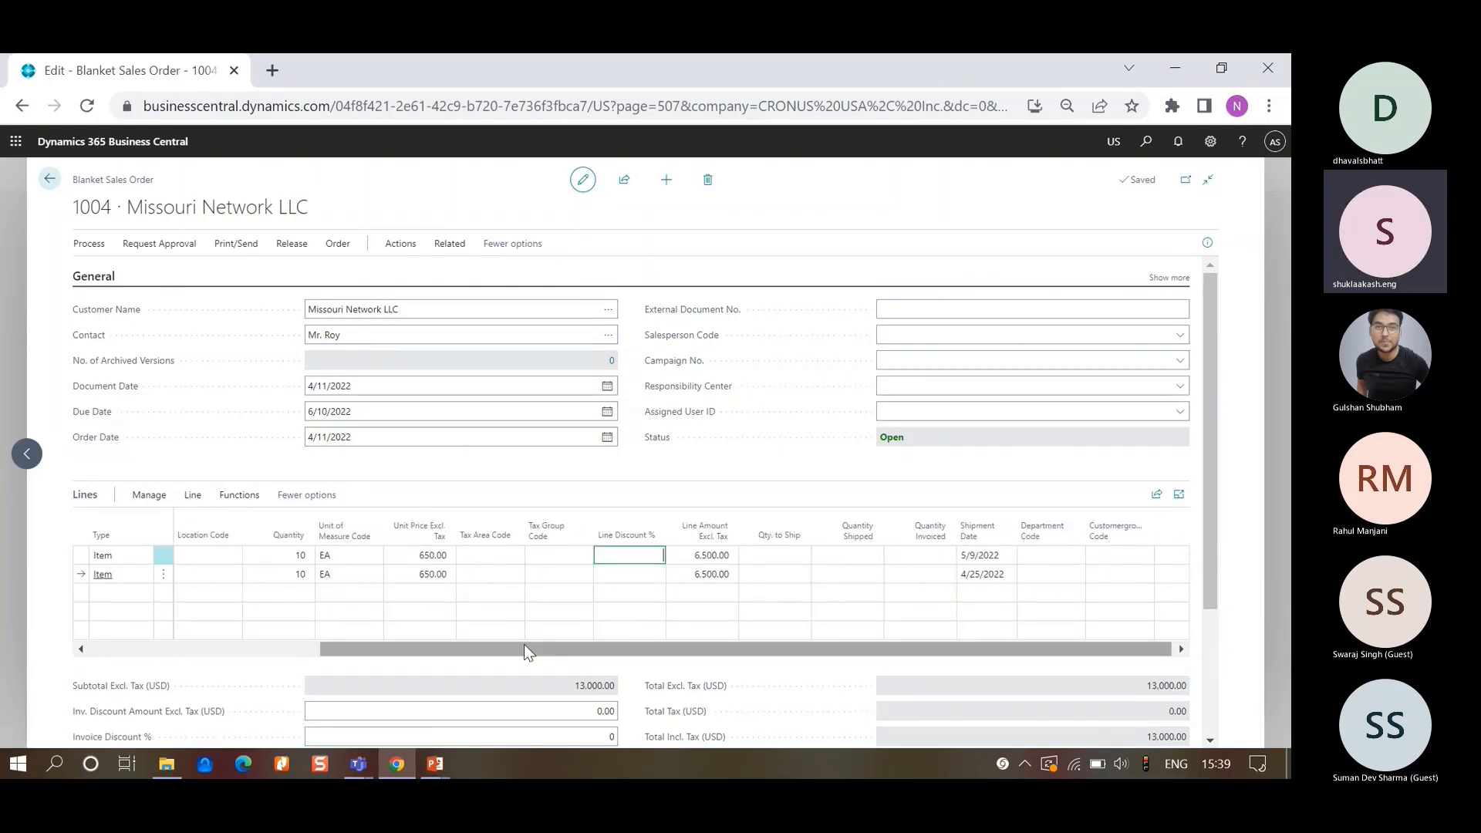
left_click_drag(525, 649, 49, 654)
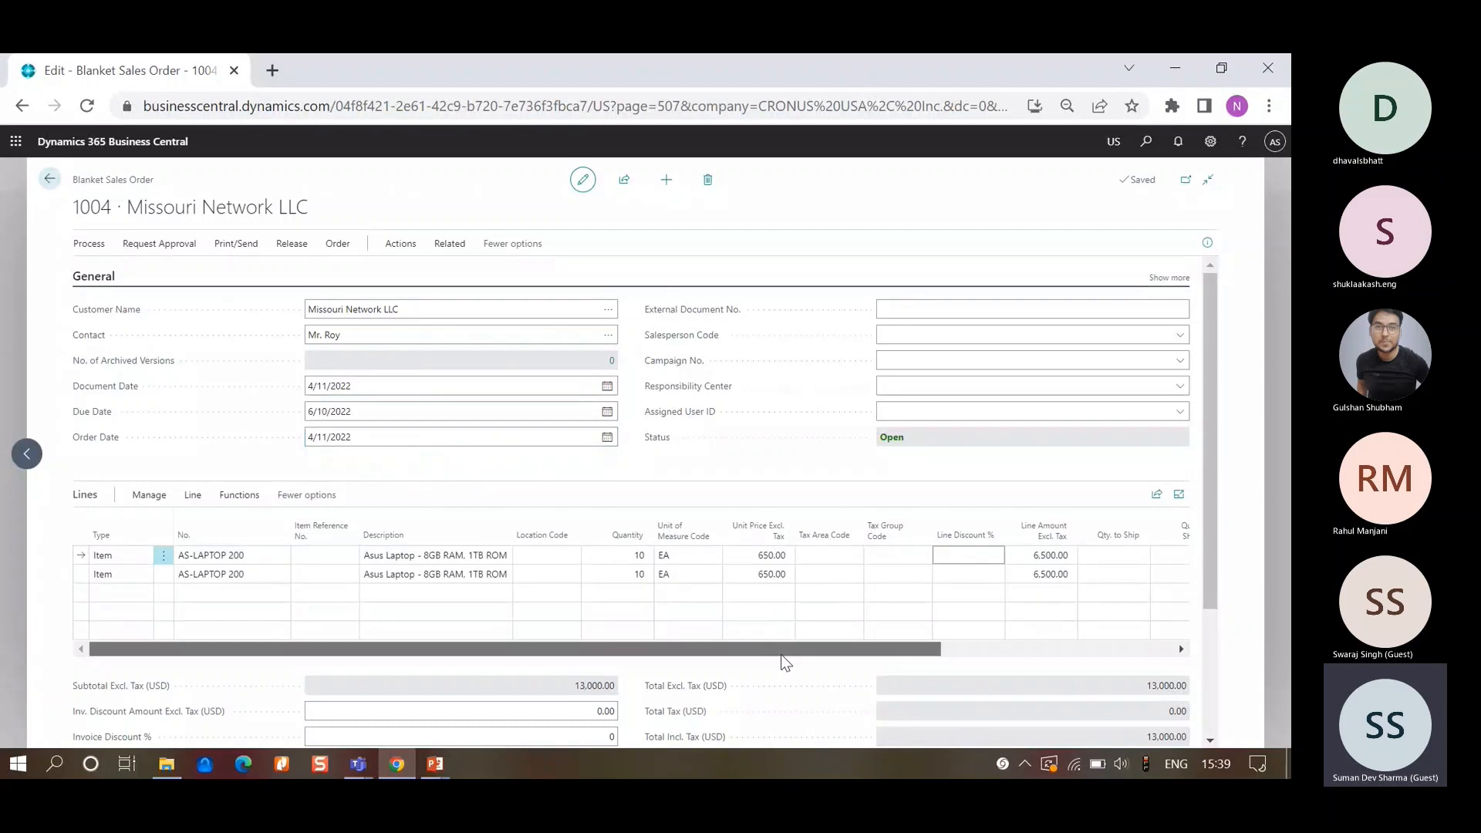
- Change the shipment date of the second AS-LAPTOP 200 line to 5/23/2022
left_click_drag(781, 652, 982, 656)
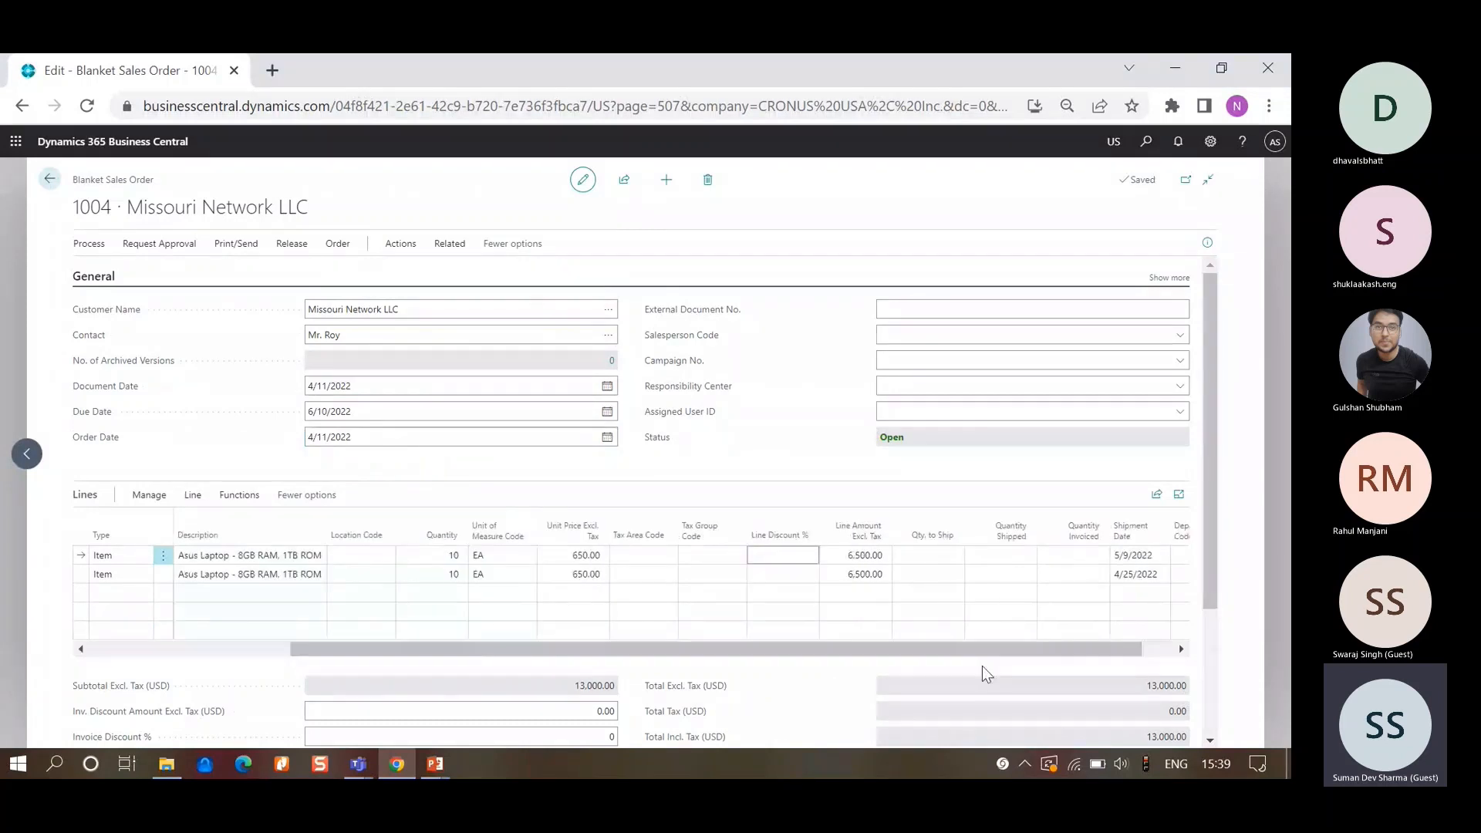
left_click(1157, 576)
left_click(1250, 597)
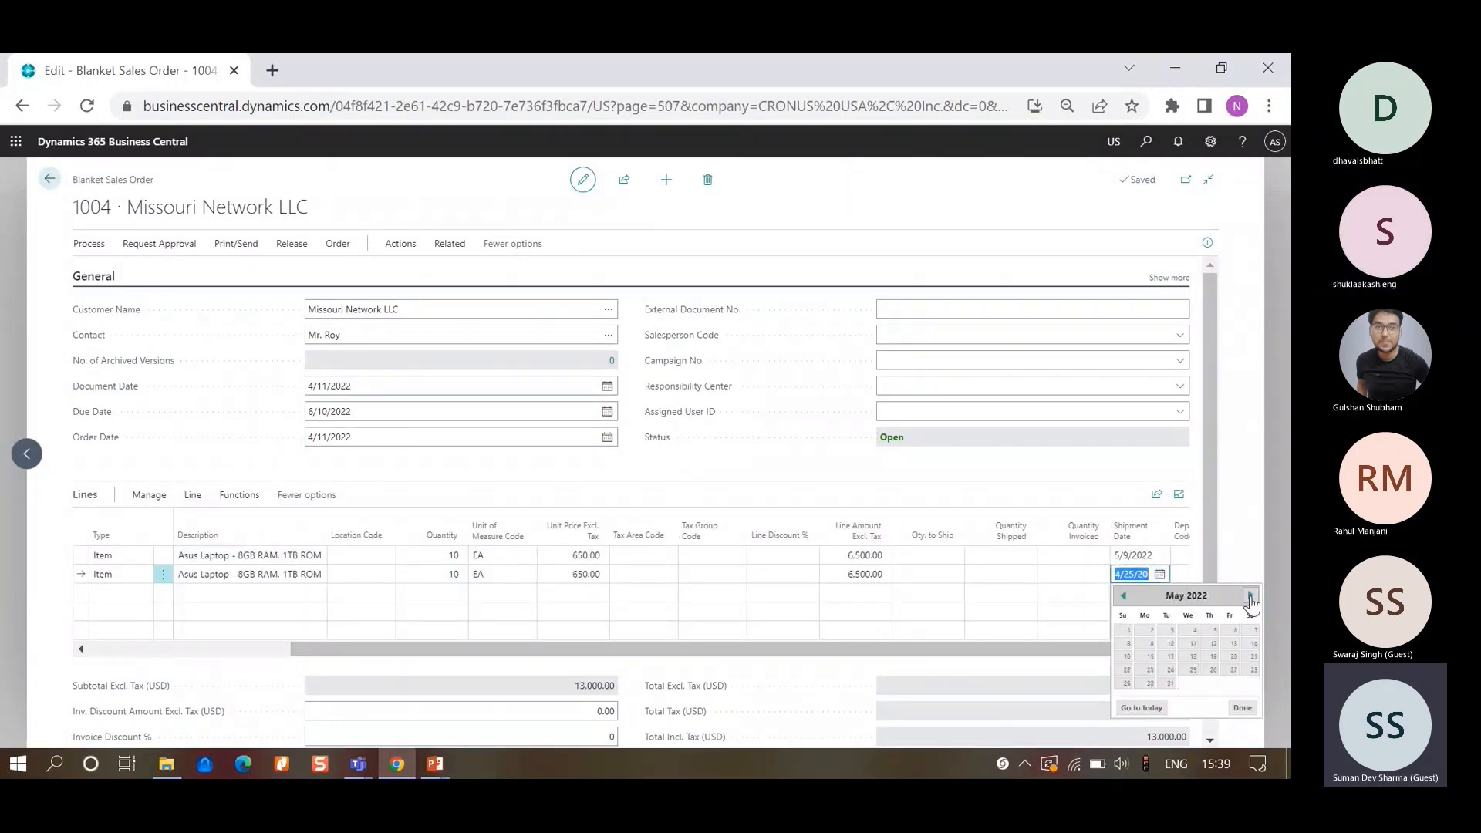
left_click(1149, 671)
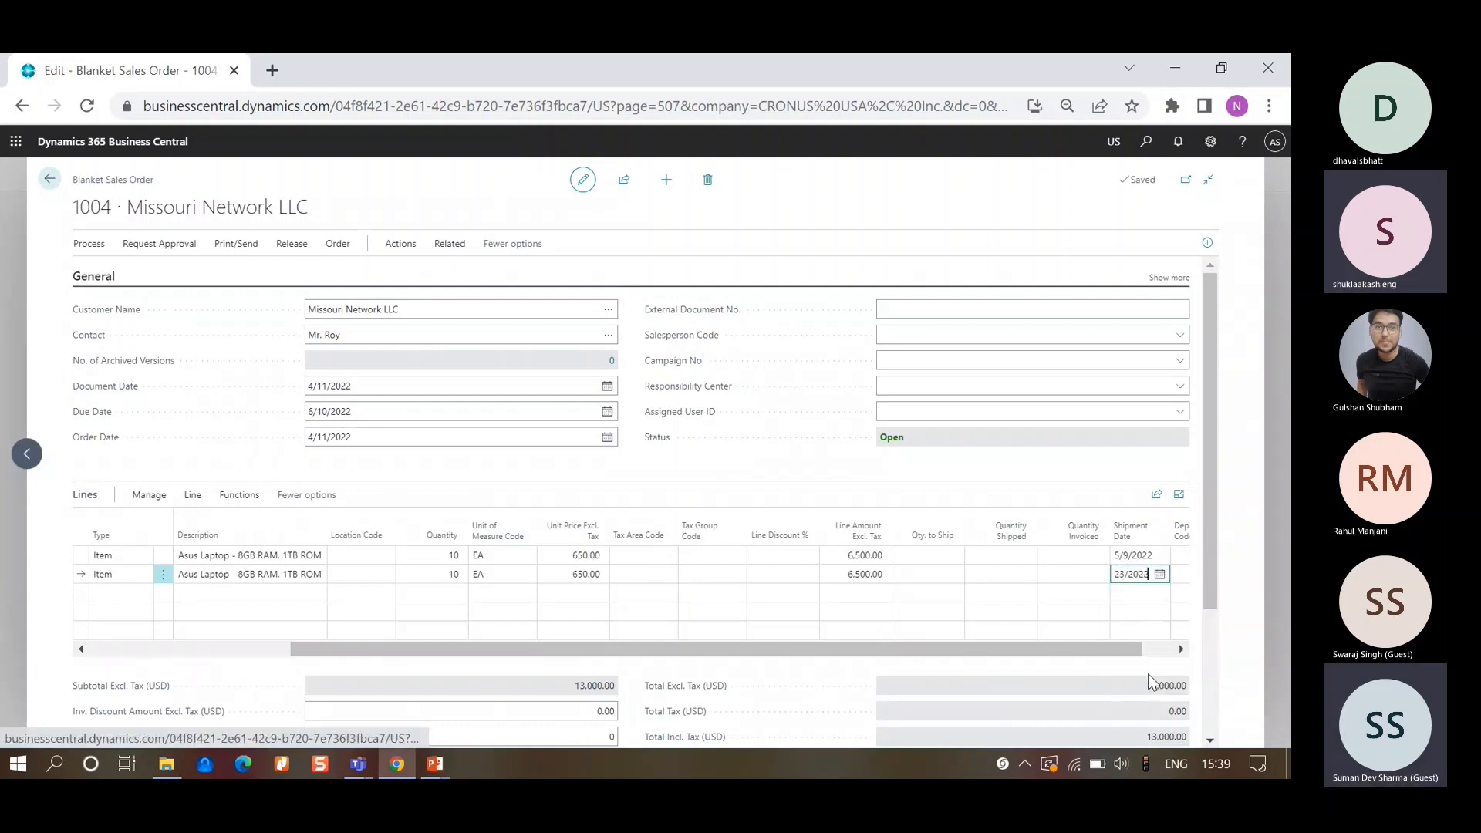
key("Tab")
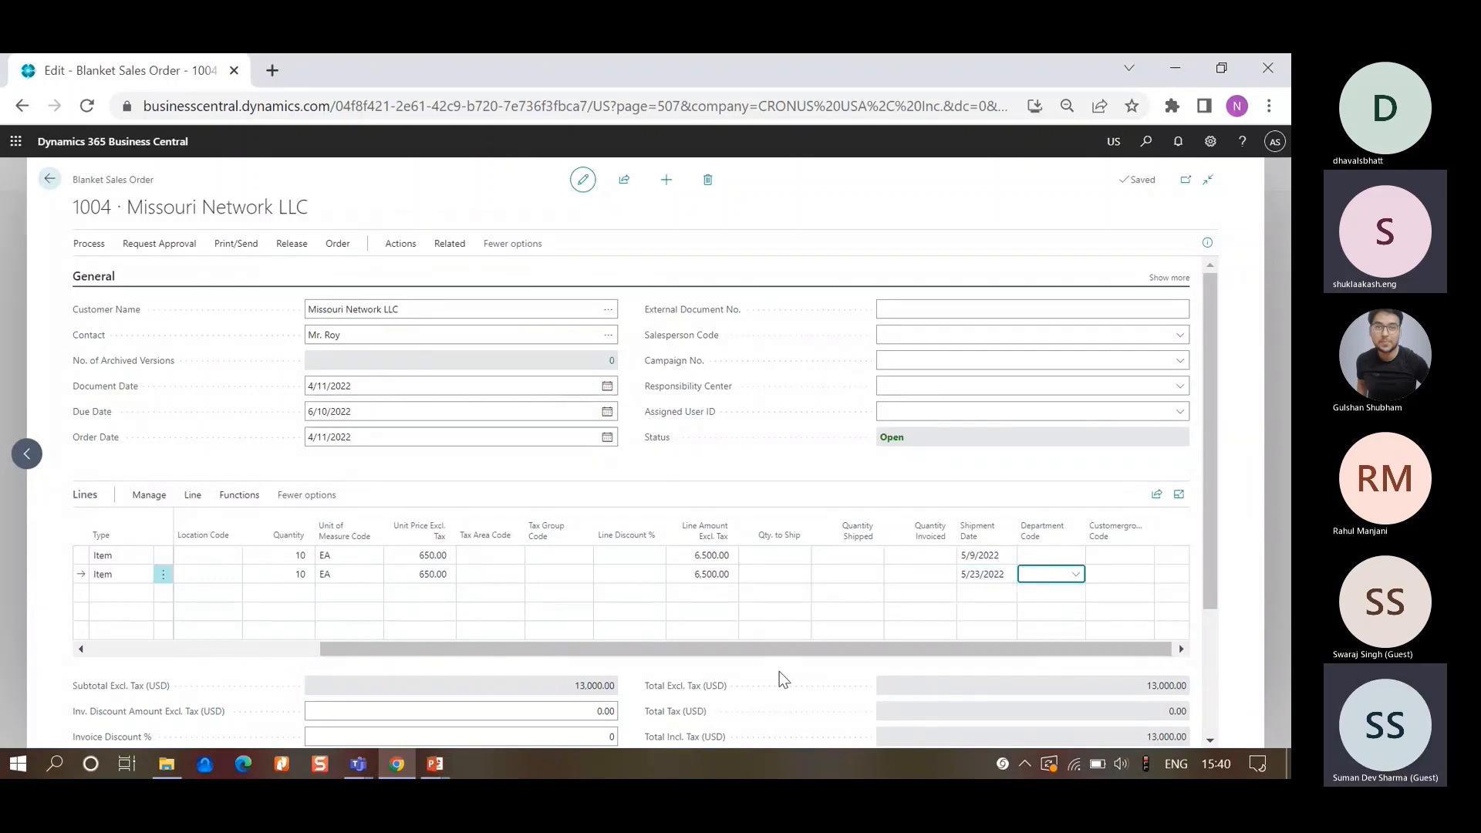
- Set the quantity to ship to 10 on the first AS-LAPTOP 200 line
left_click_drag(799, 653, 98, 668)
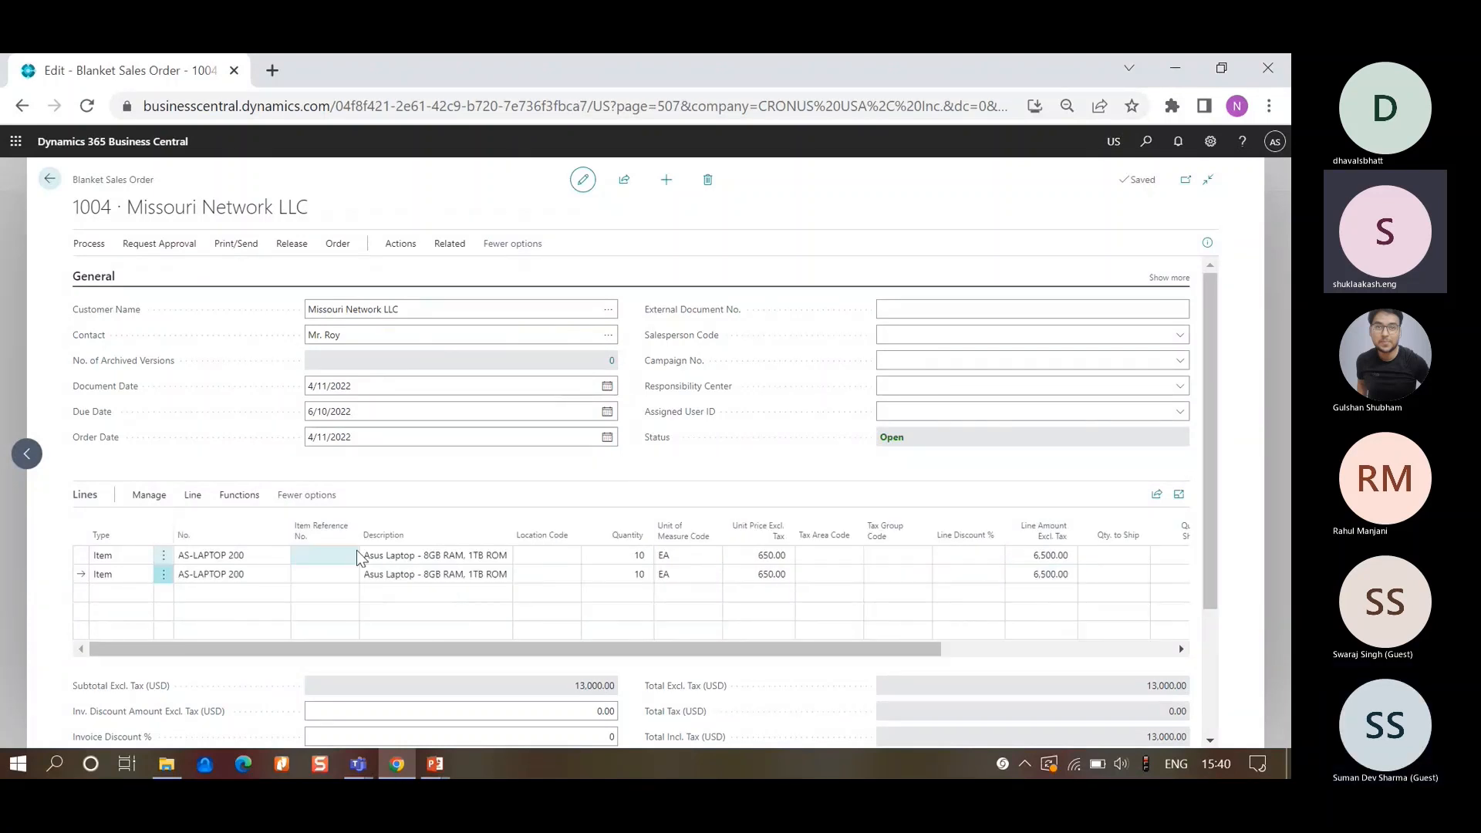
left_click(377, 557)
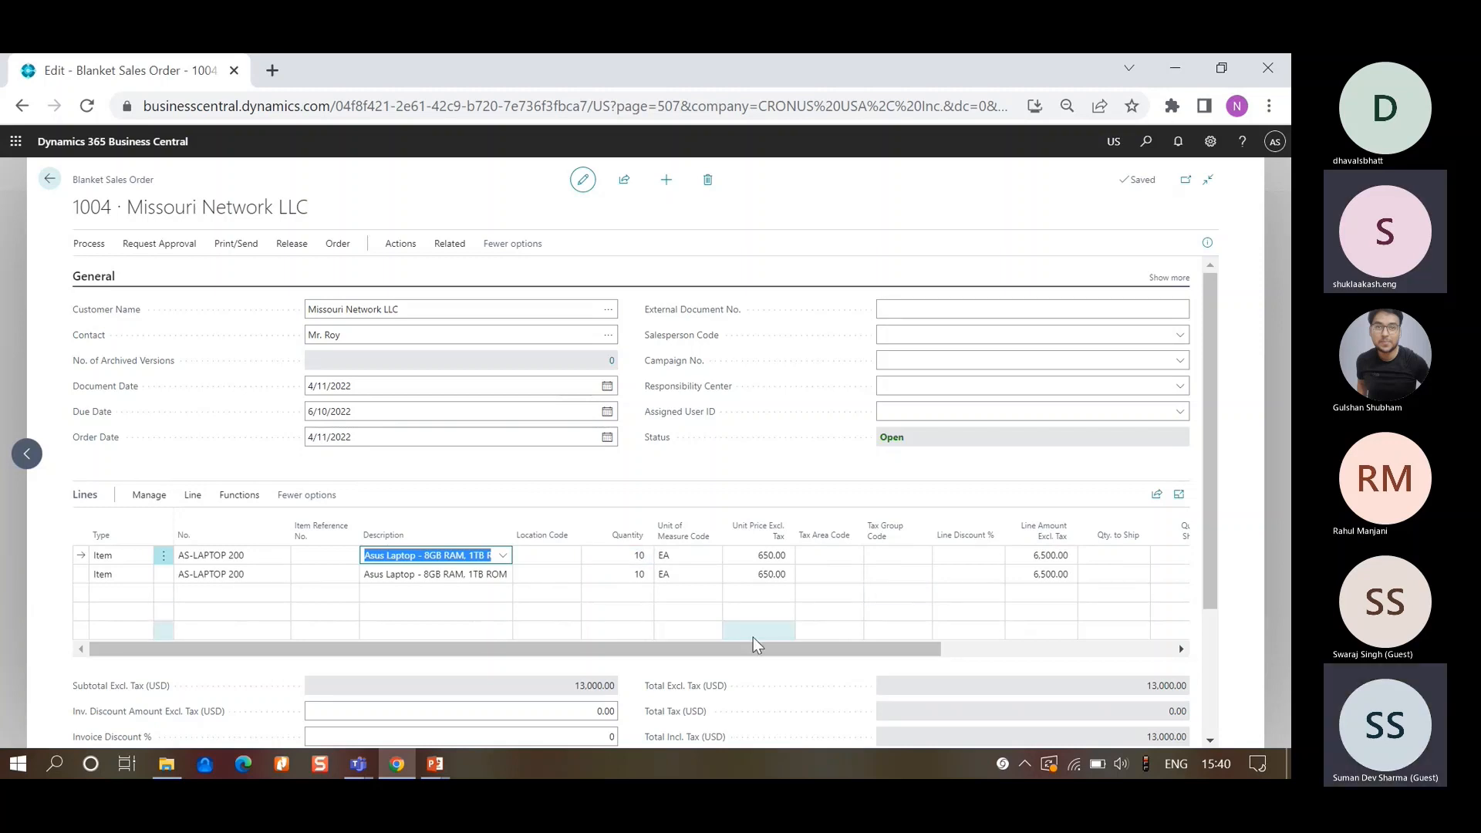
left_click(972, 650)
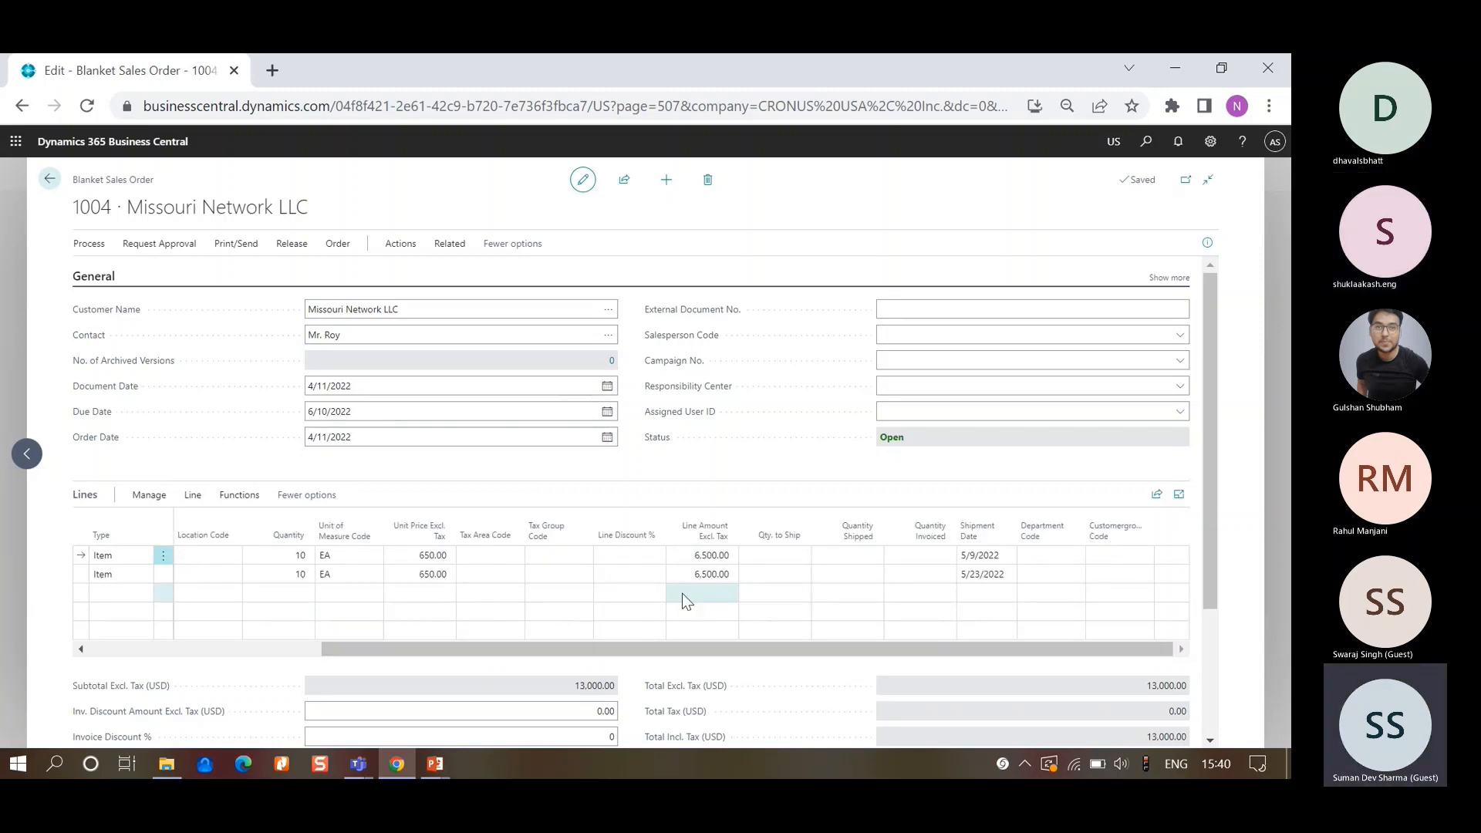
left_click(778, 560)
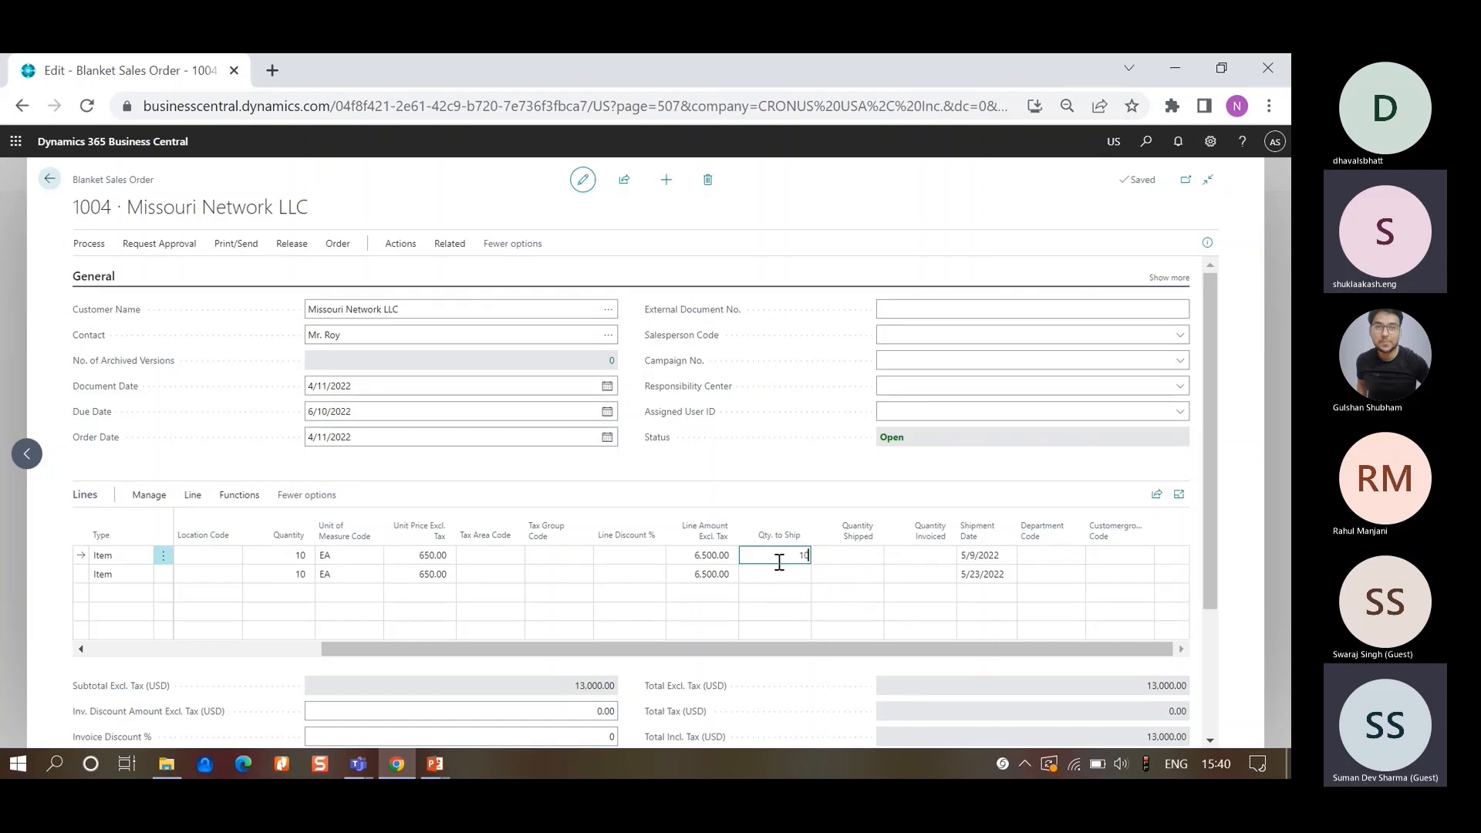
key("Tab")
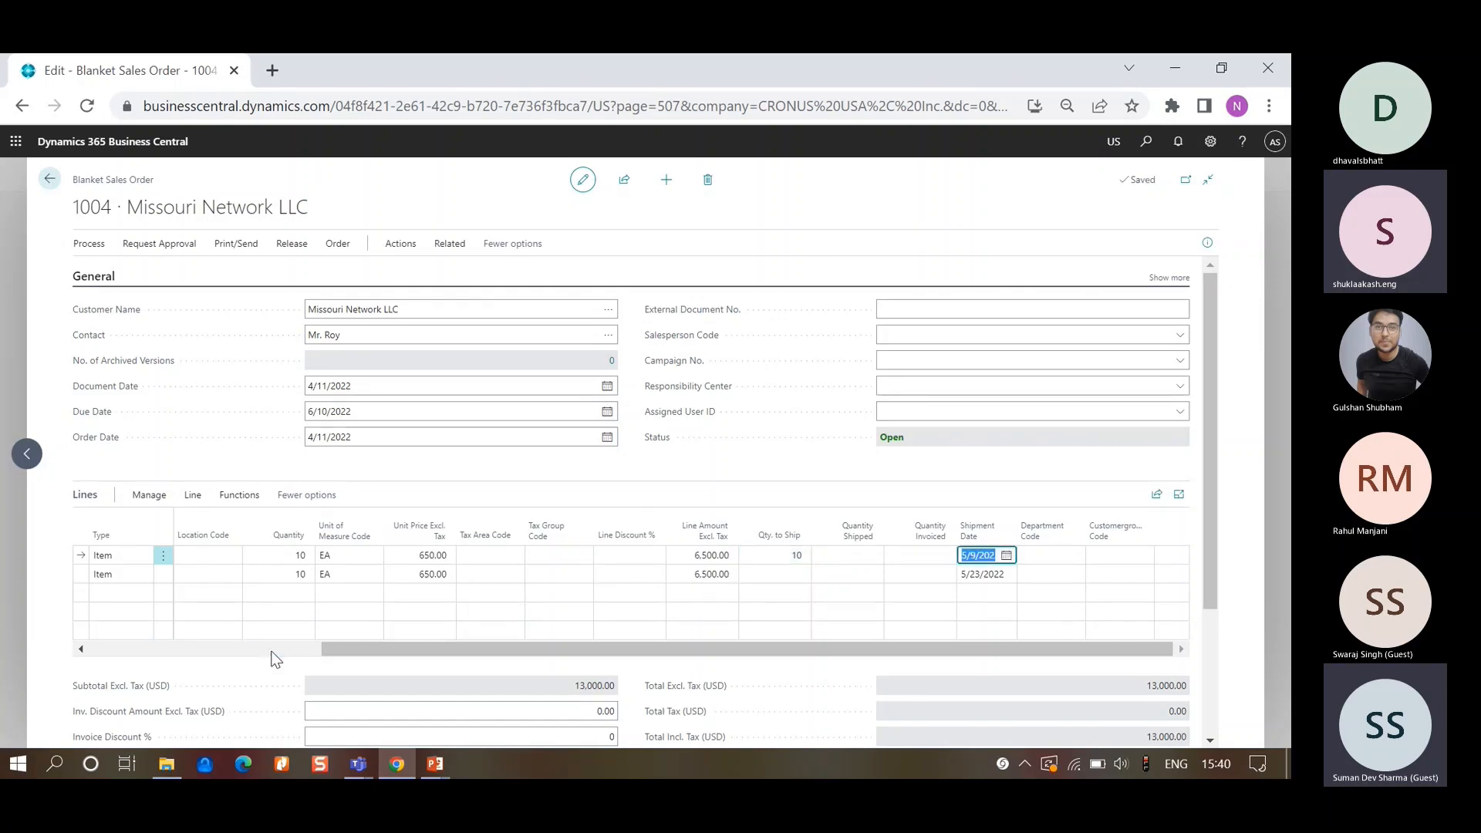
left_click(272, 649)
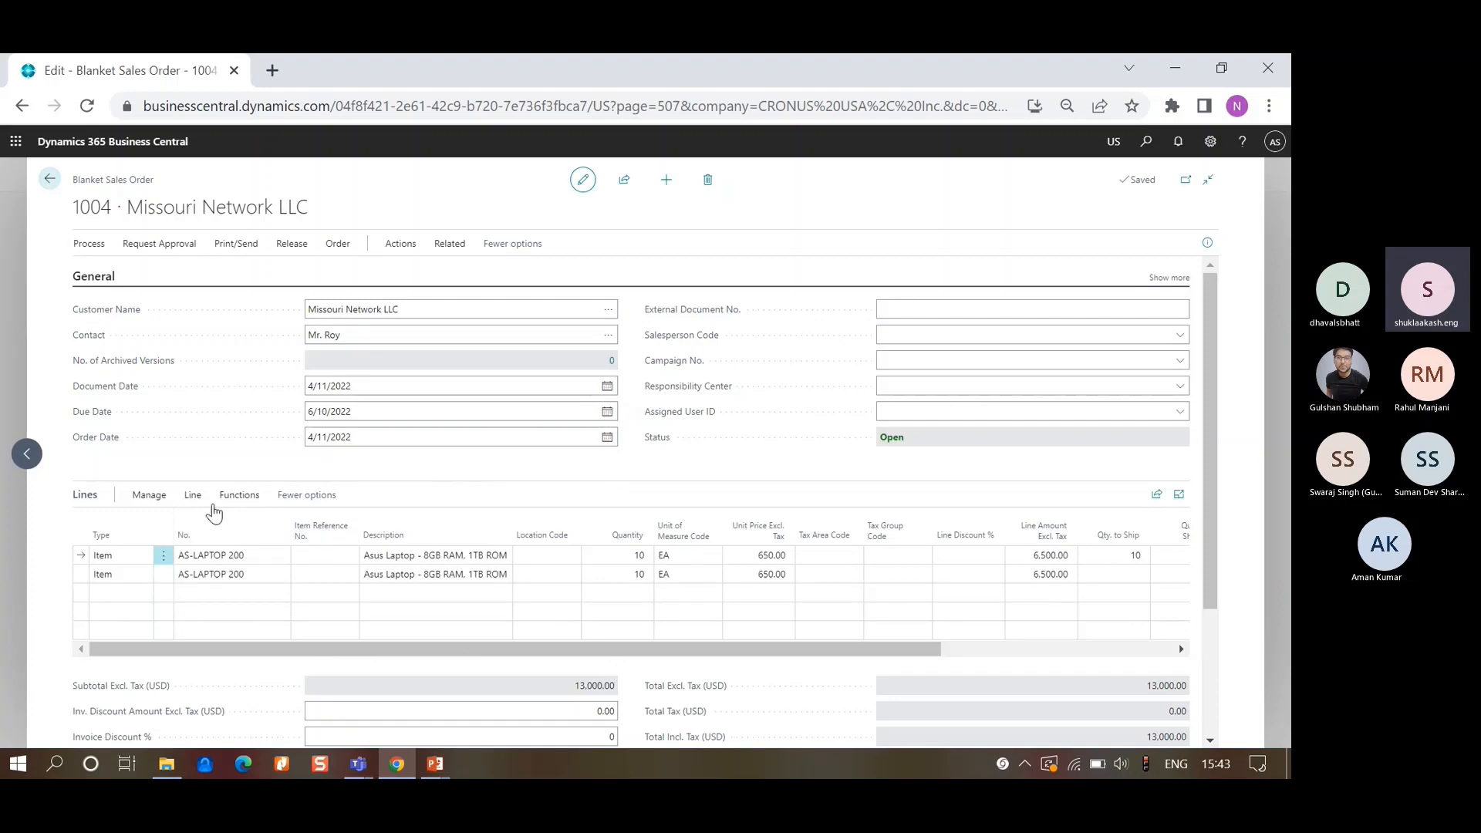
left_click(348, 438)
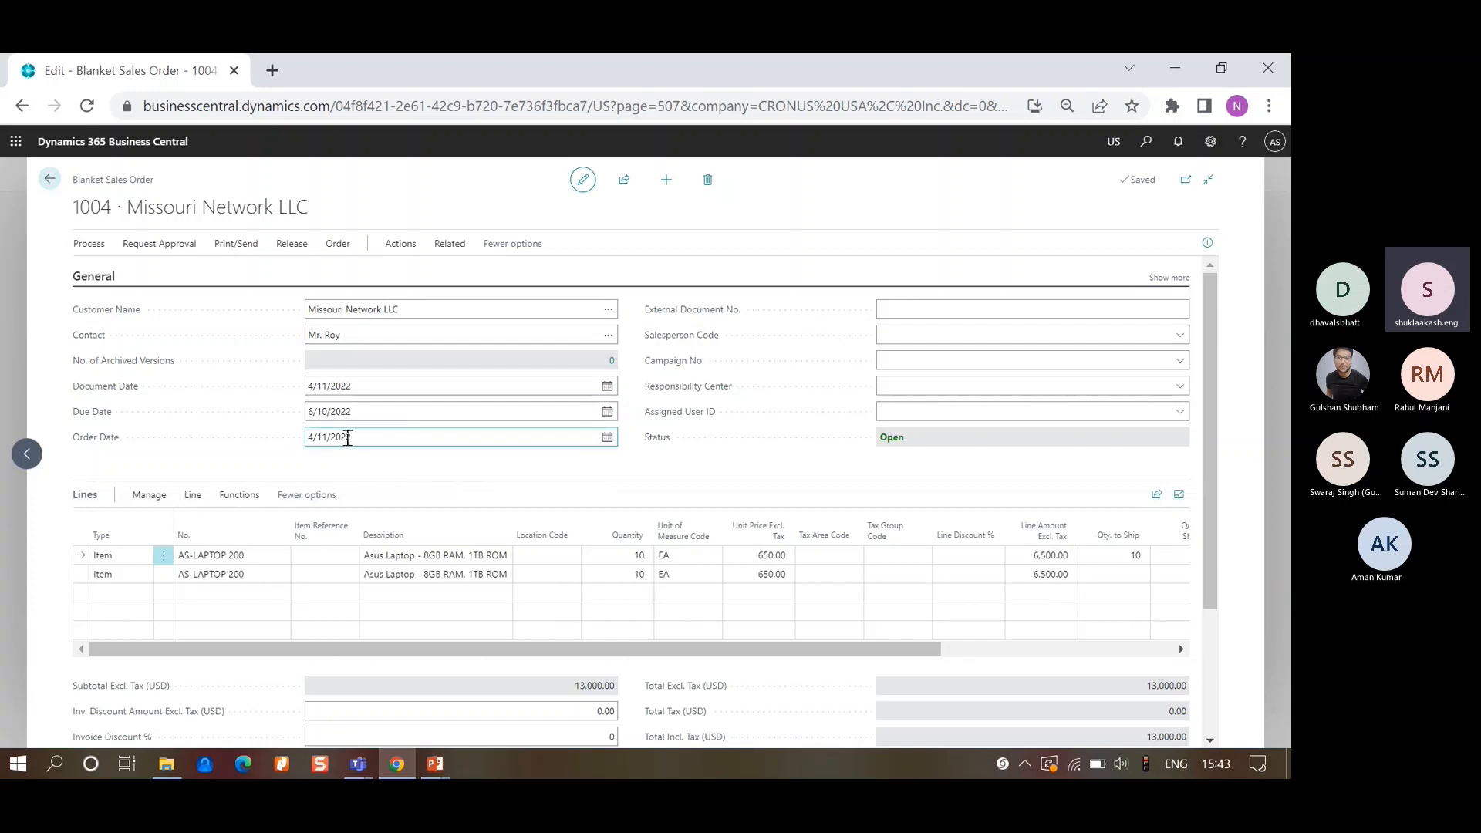
triple_click(387, 434)
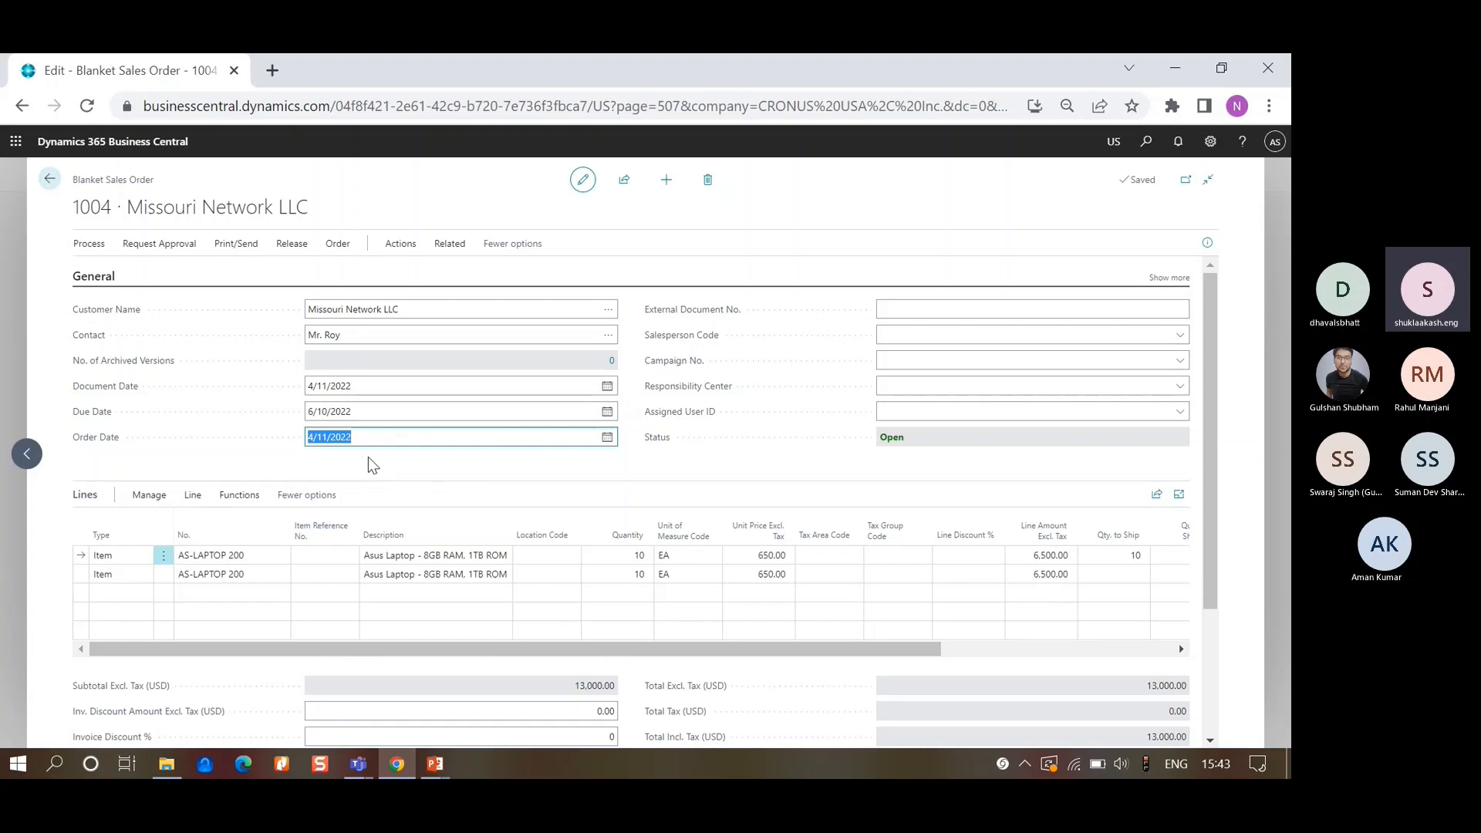
left_click(415, 460)
left_click(1129, 549)
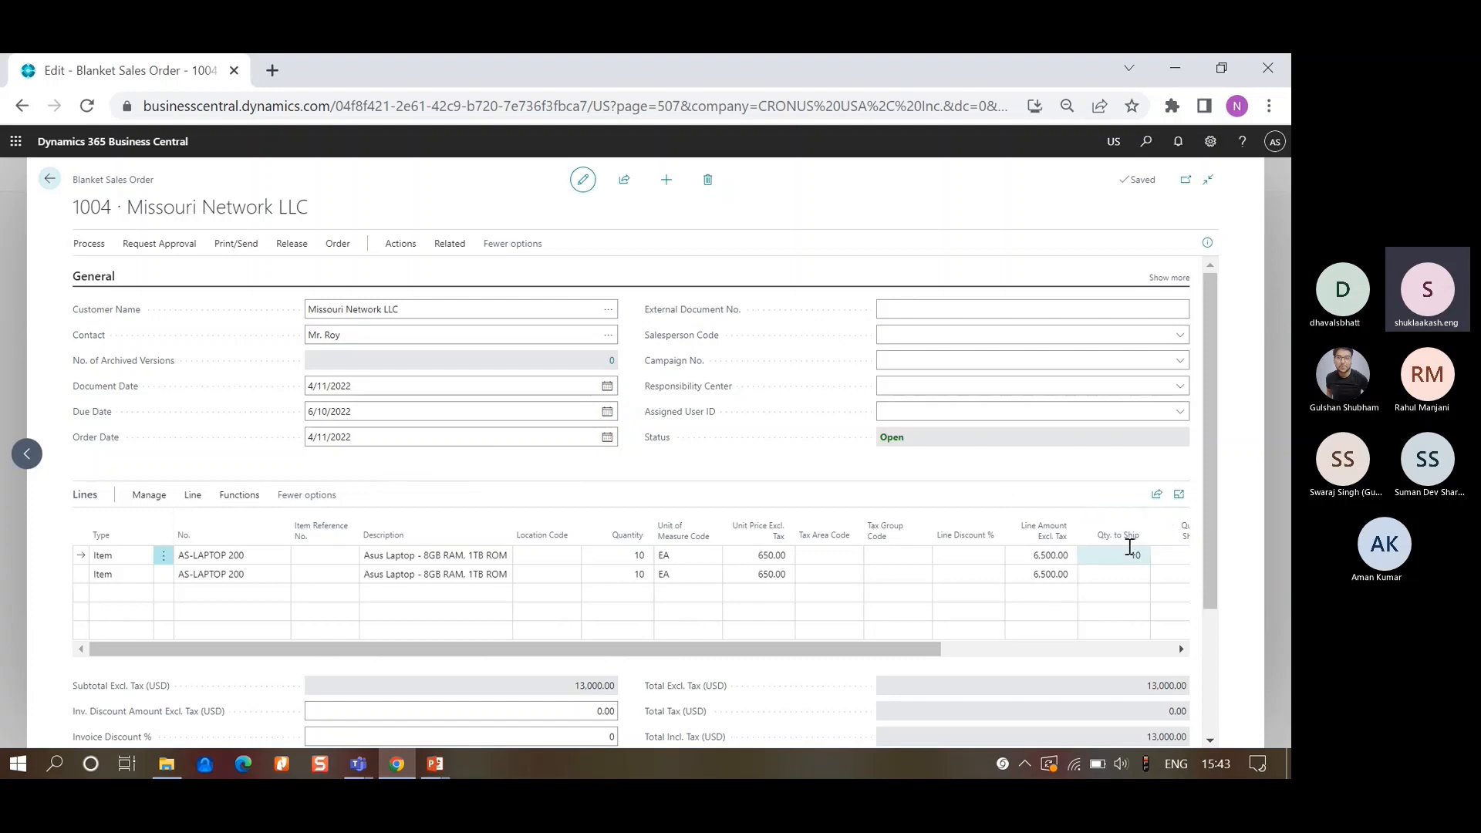
left_click(135, 559)
left_click(89, 245)
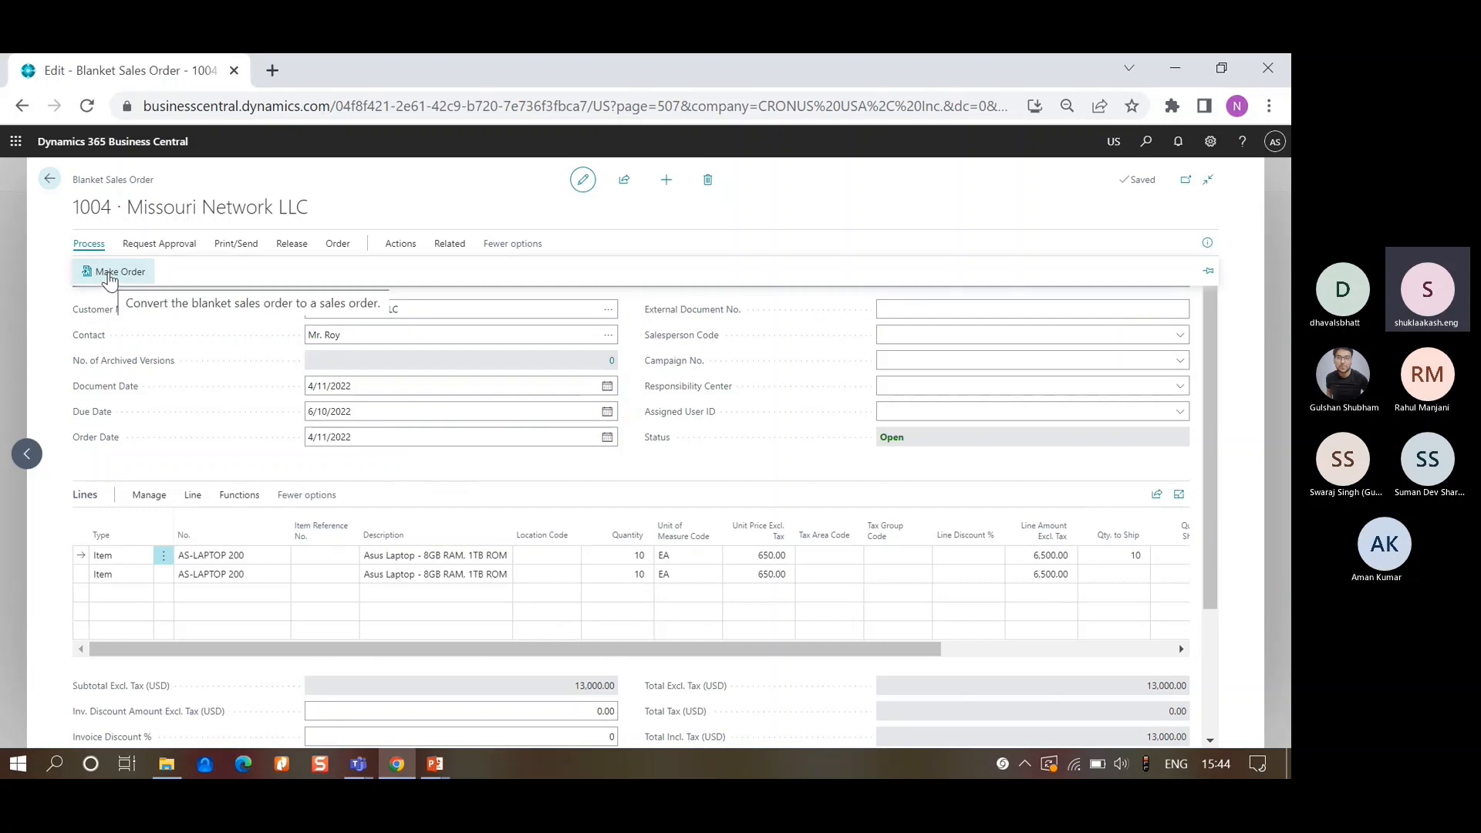
left_click(337, 244)
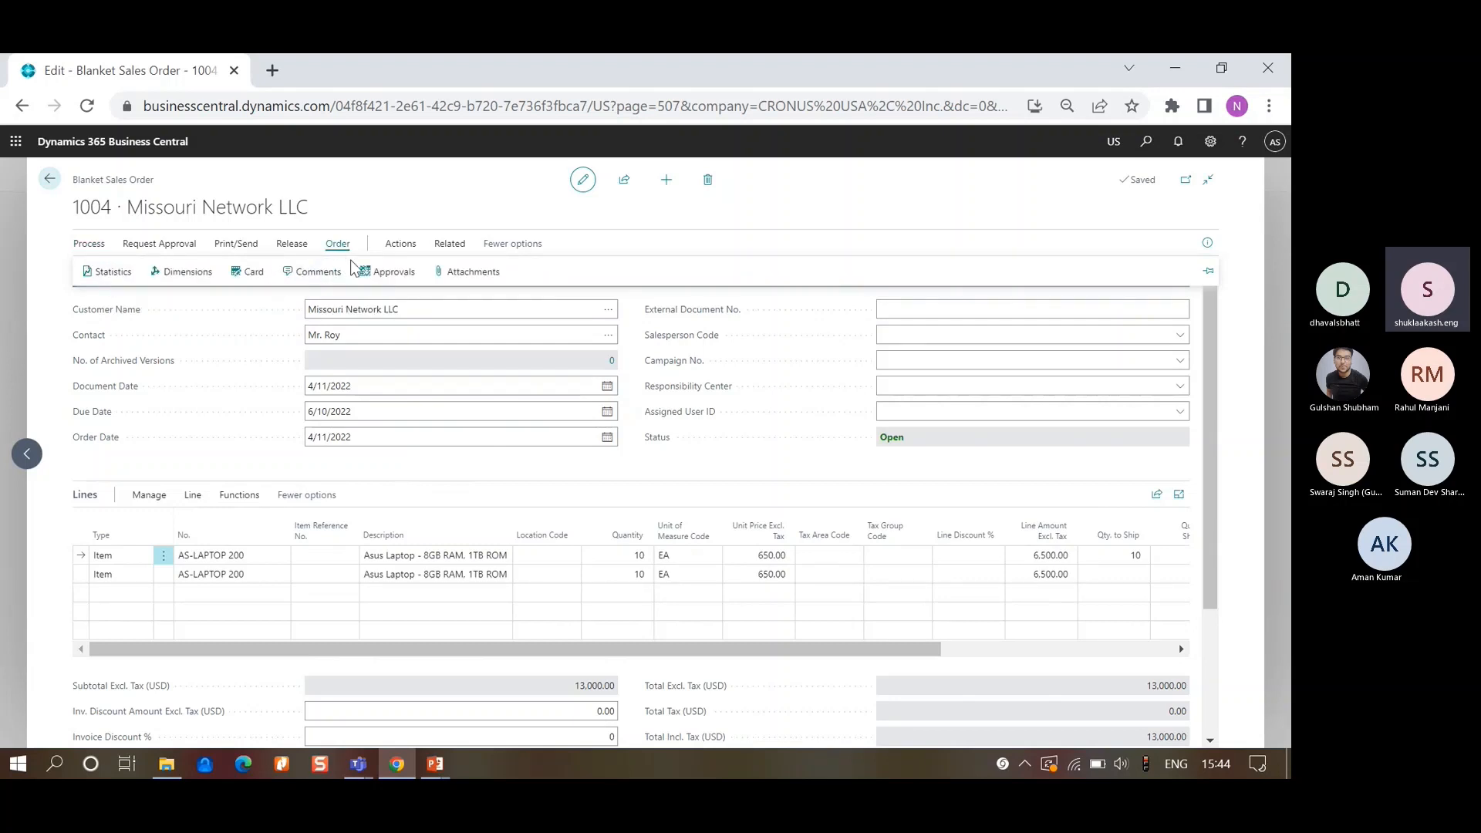
left_click(294, 245)
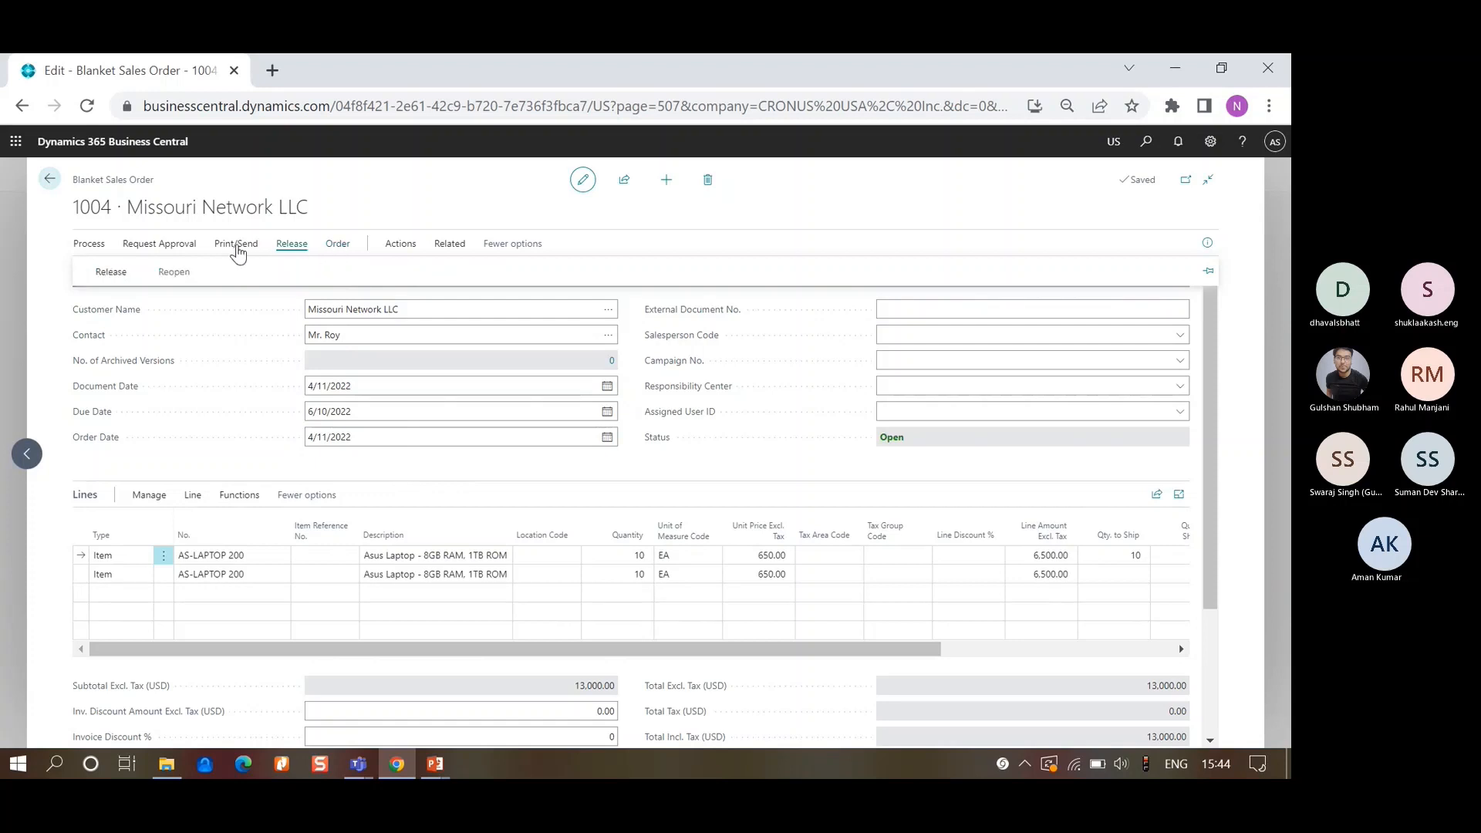
- Make a sales order from the blanket sales order, confirm its creation and dismiss the resulting message
left_click(410, 245)
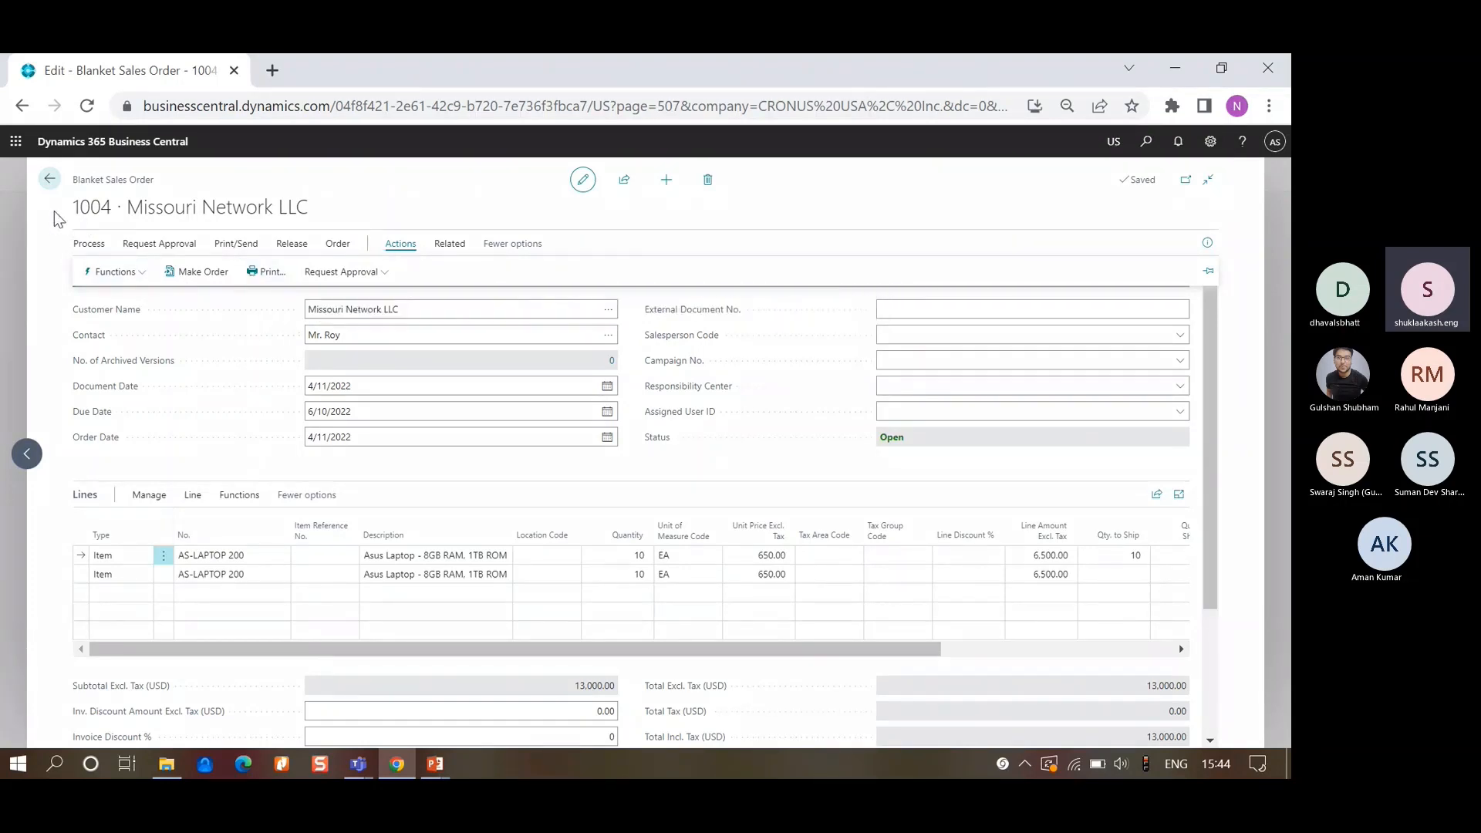
left_click(181, 272)
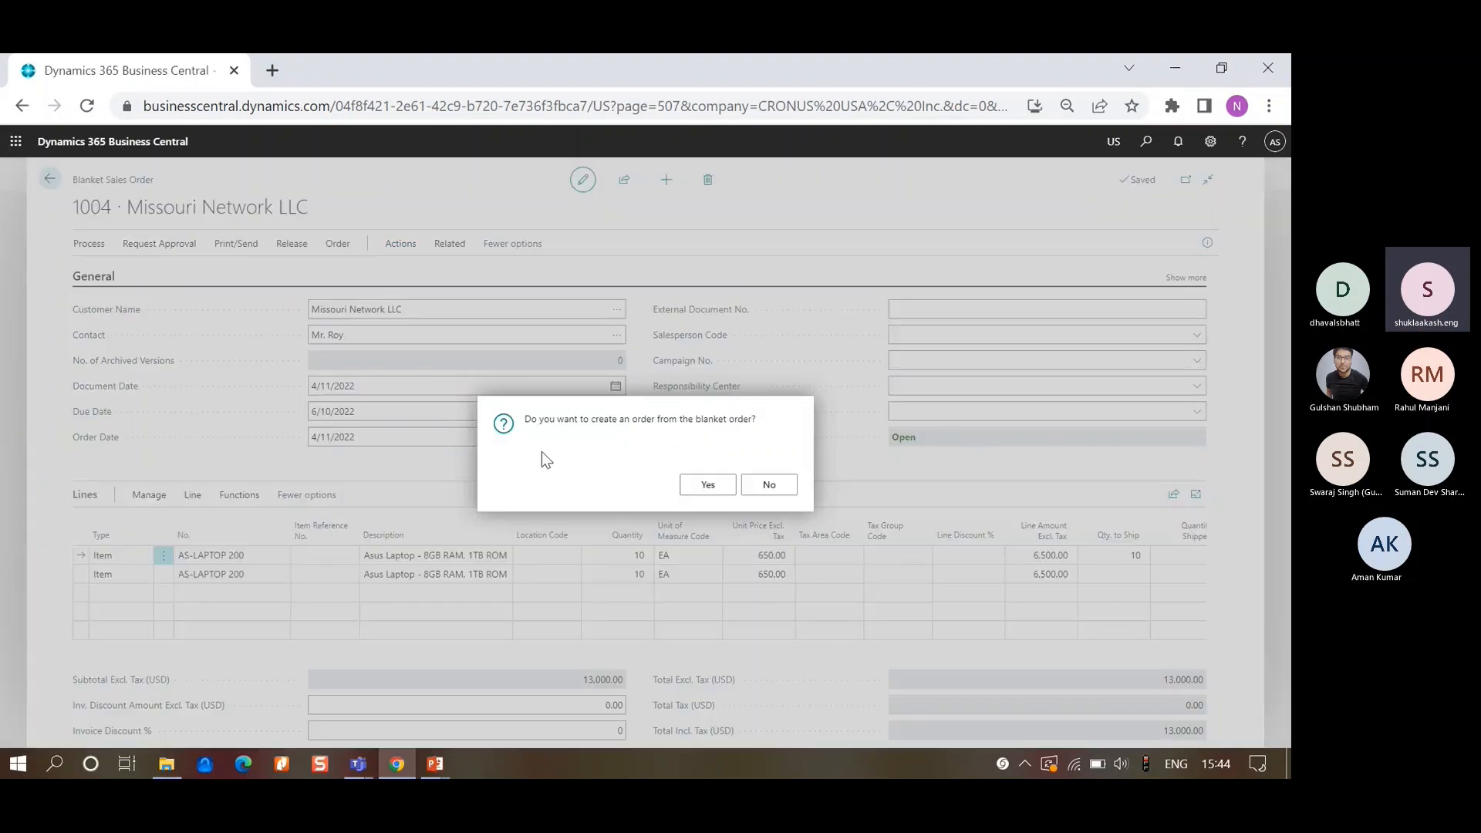
left_click(704, 486)
left_click(704, 486)
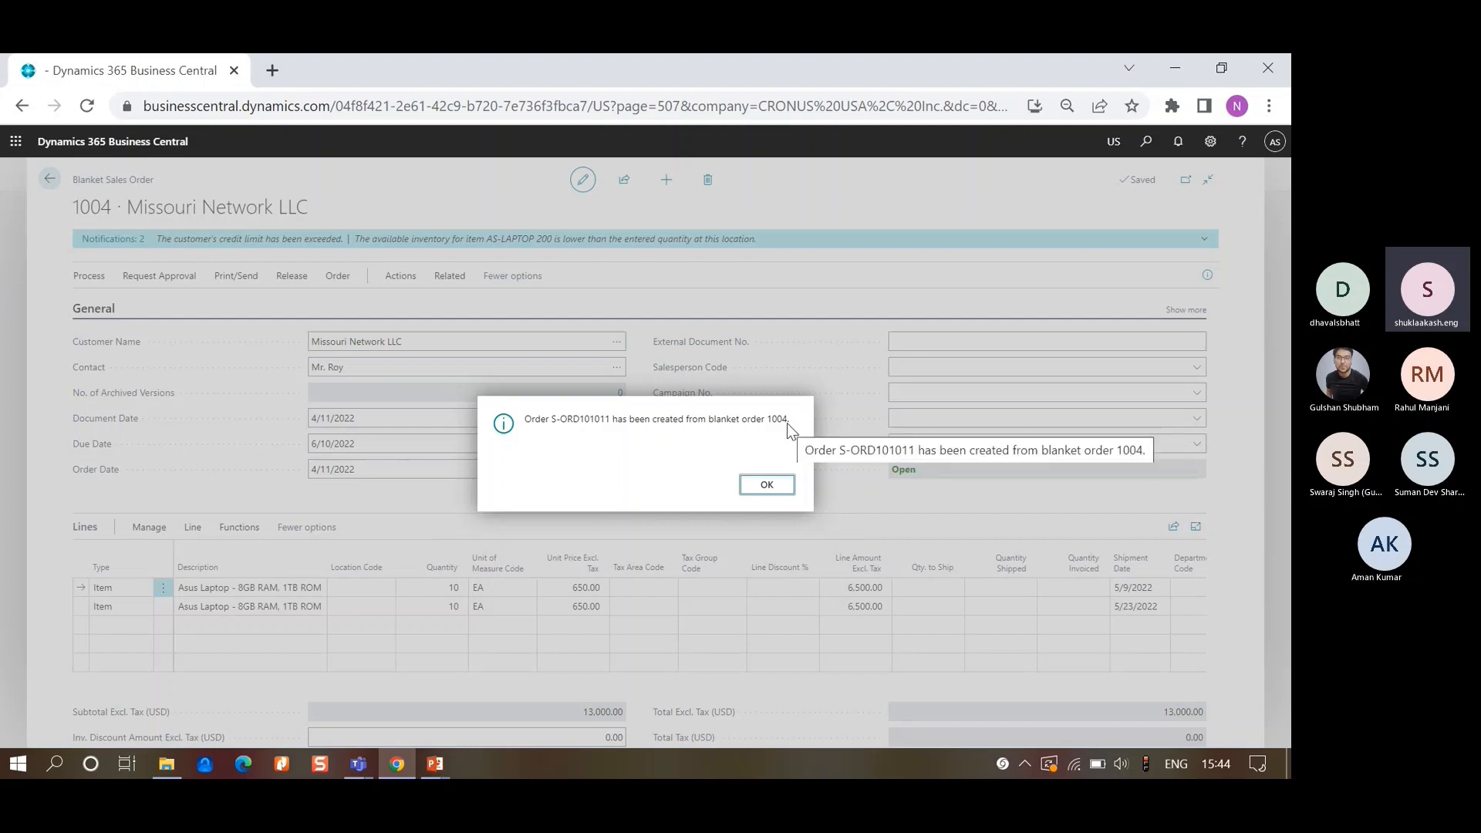
left_click(766, 485)
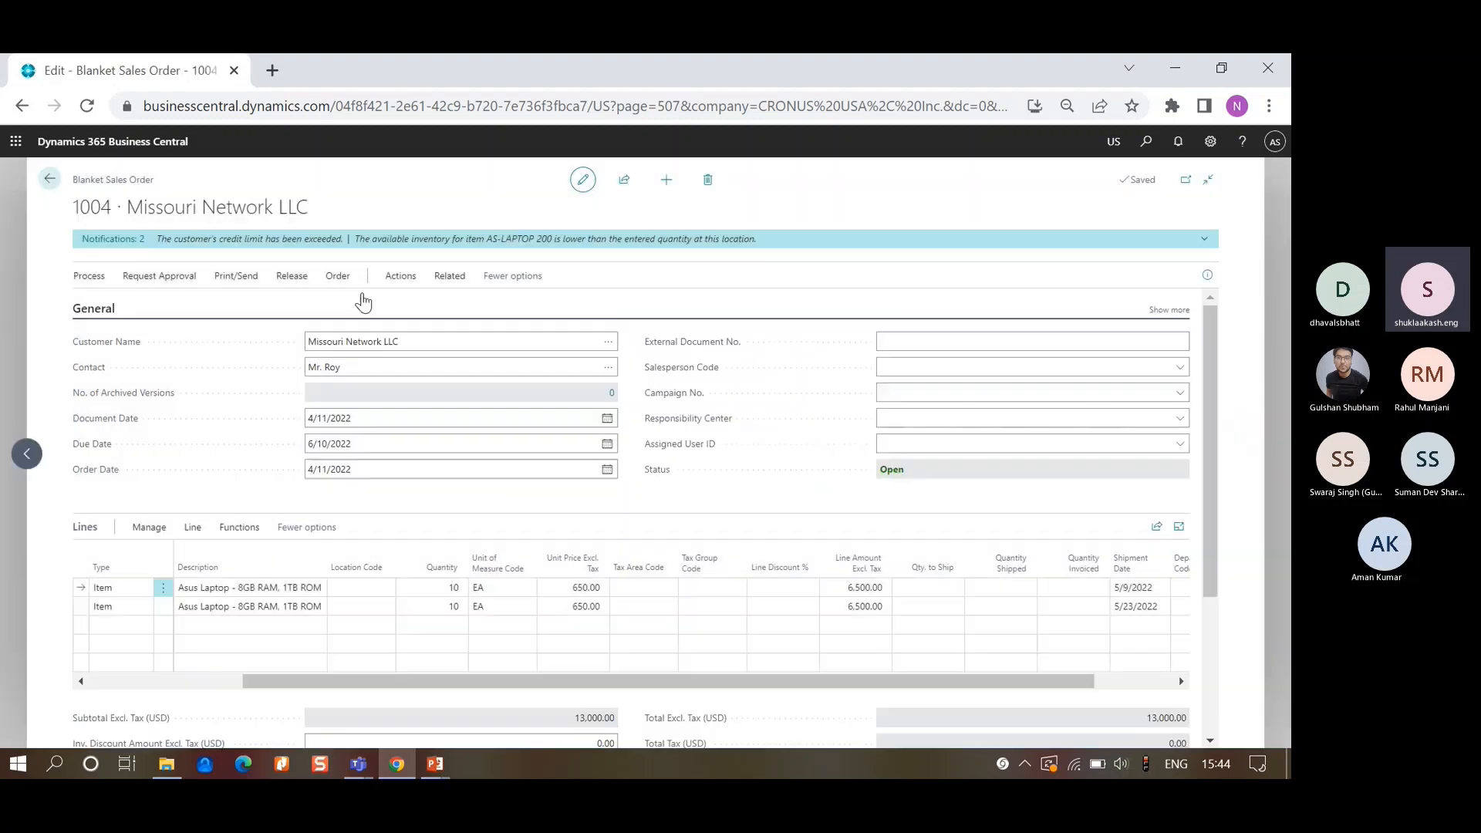
- Expand the notifications and list the unposted order lines linked to the first blanket order line
left_click(1203, 241)
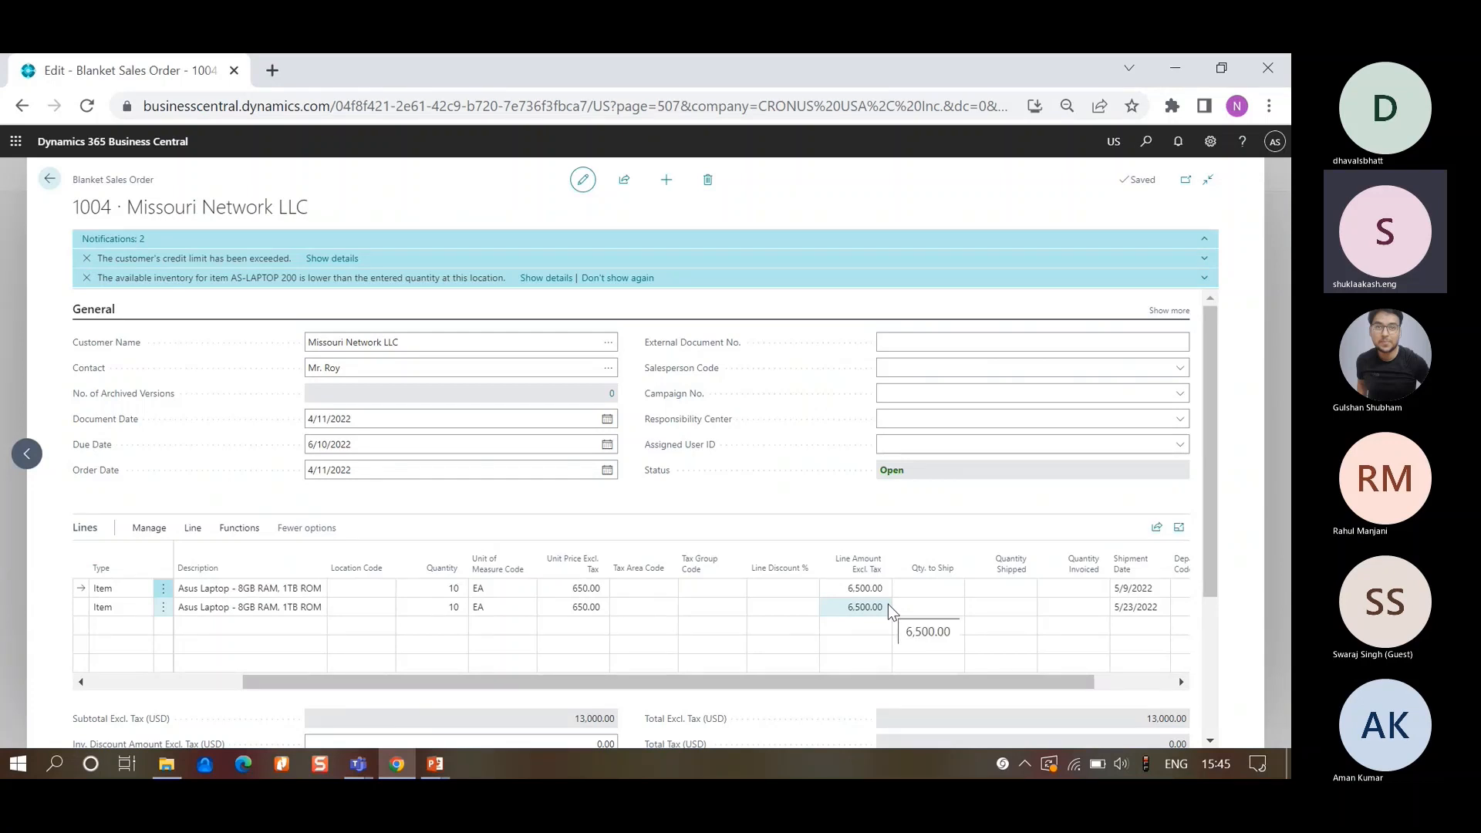
left_click(194, 532)
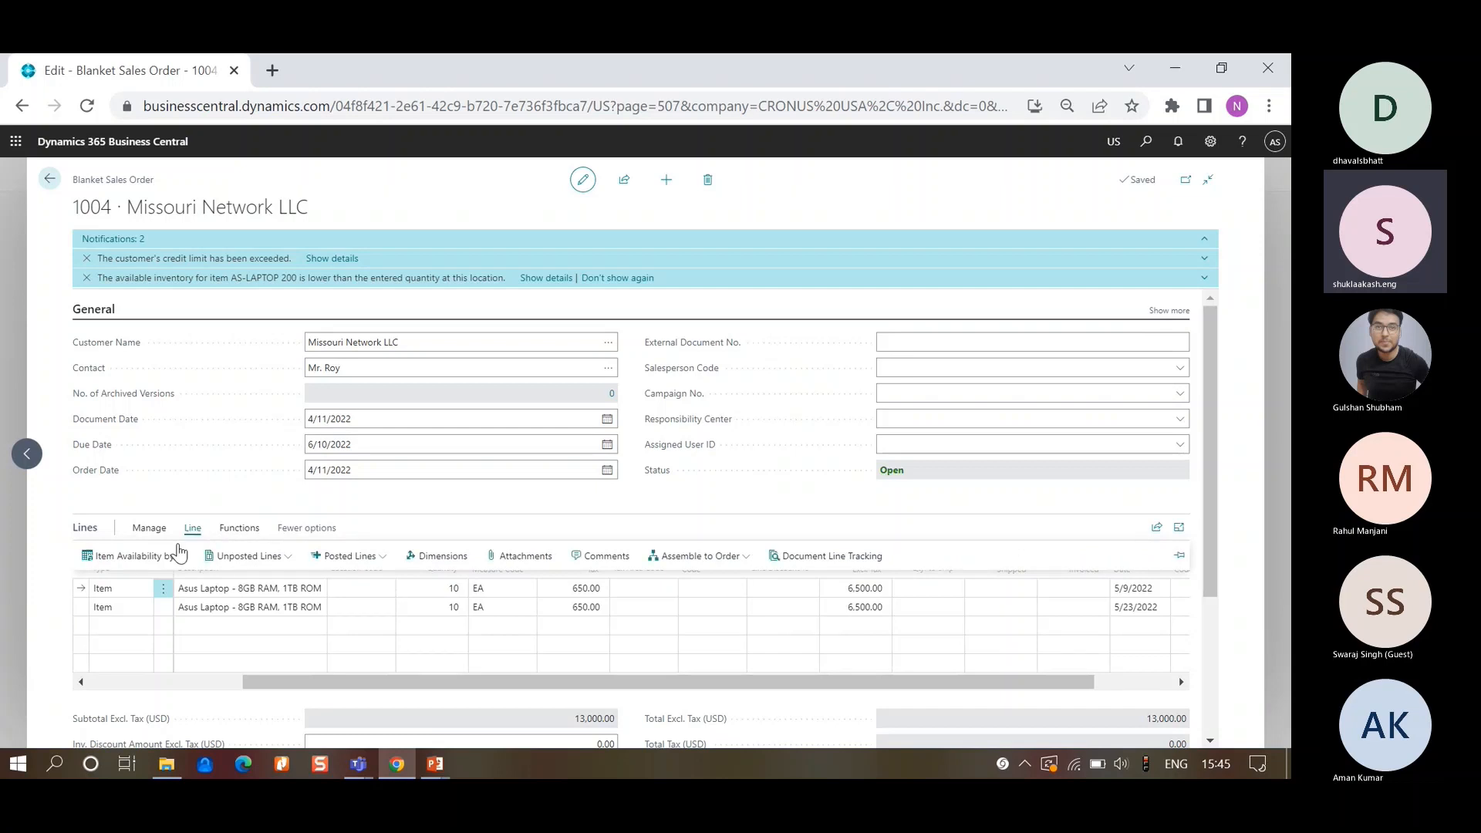
left_click(175, 556)
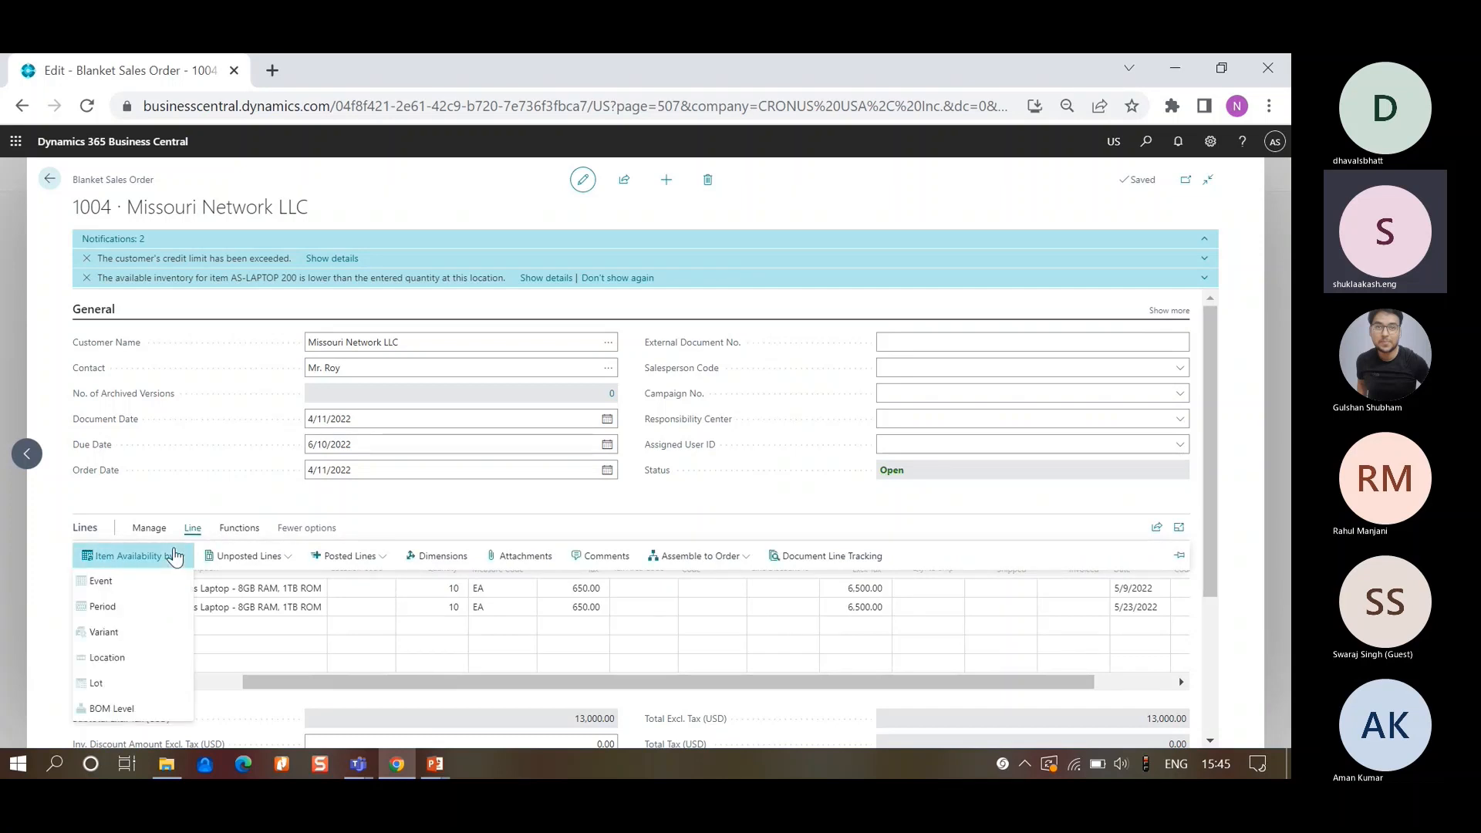
left_click(277, 561)
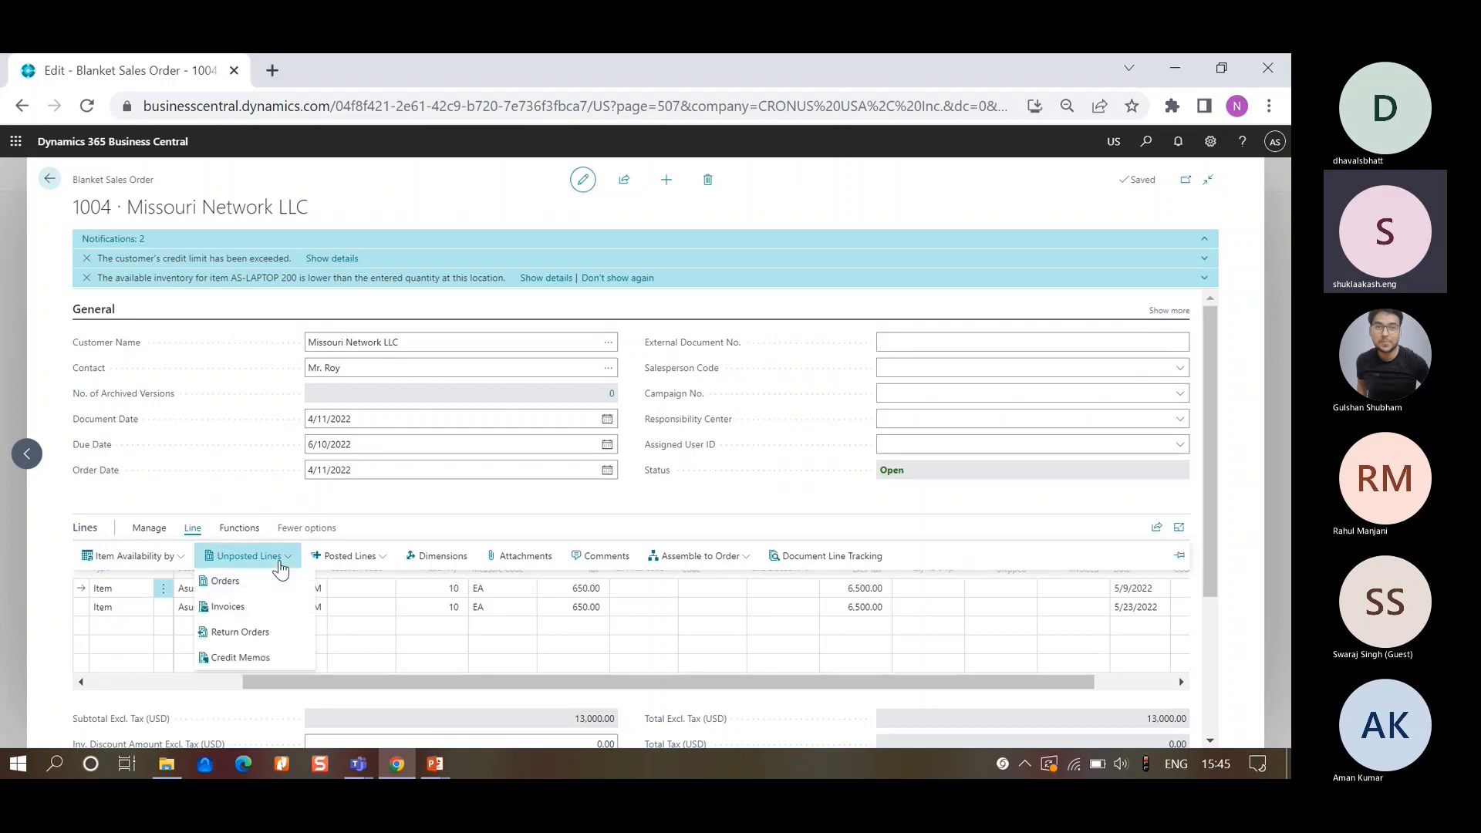
left_click(235, 588)
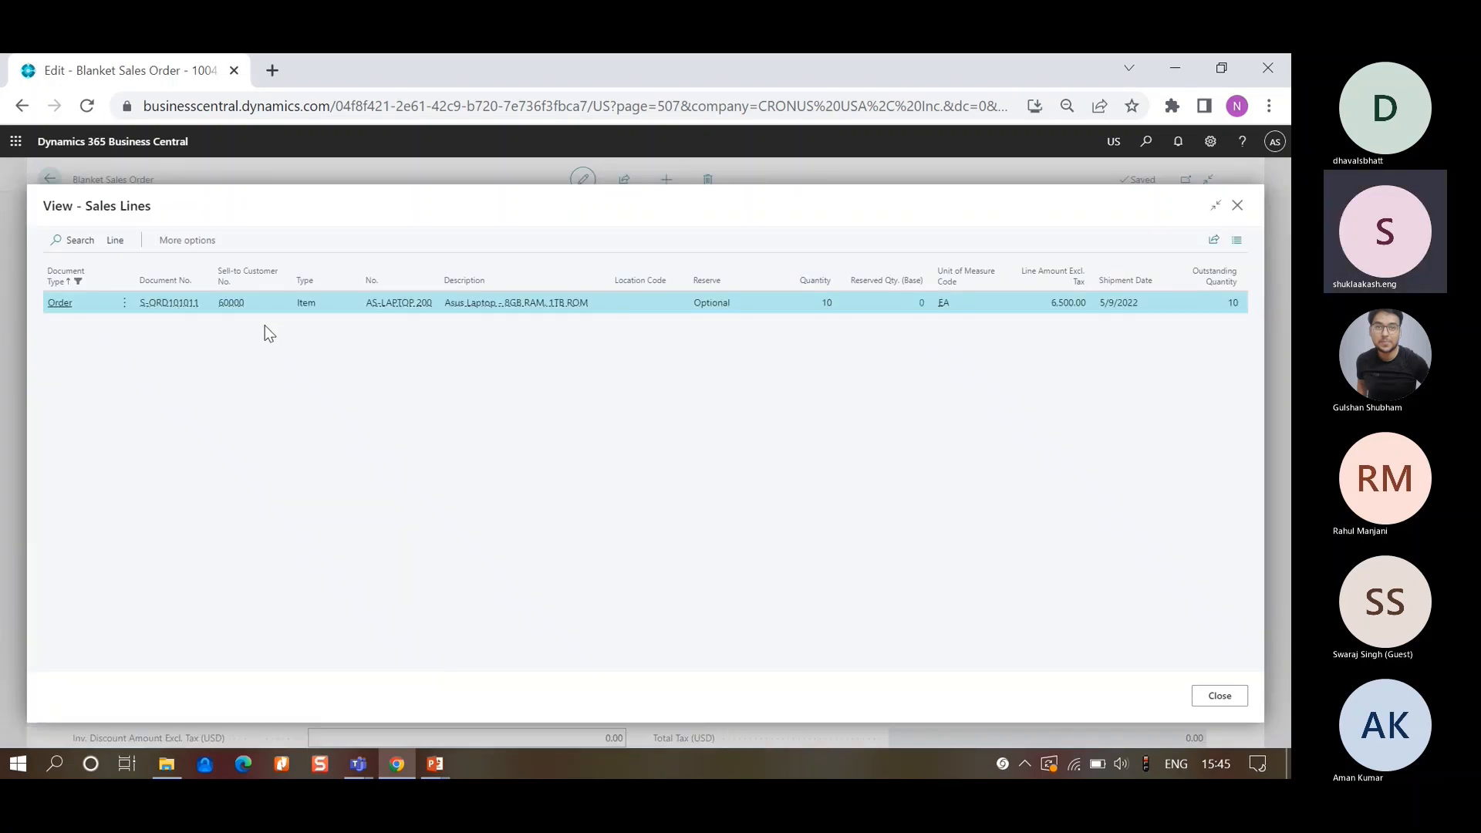
- Open the sales order behind the listed sales line and review its dates, lines and remaining sections
left_click(116, 242)
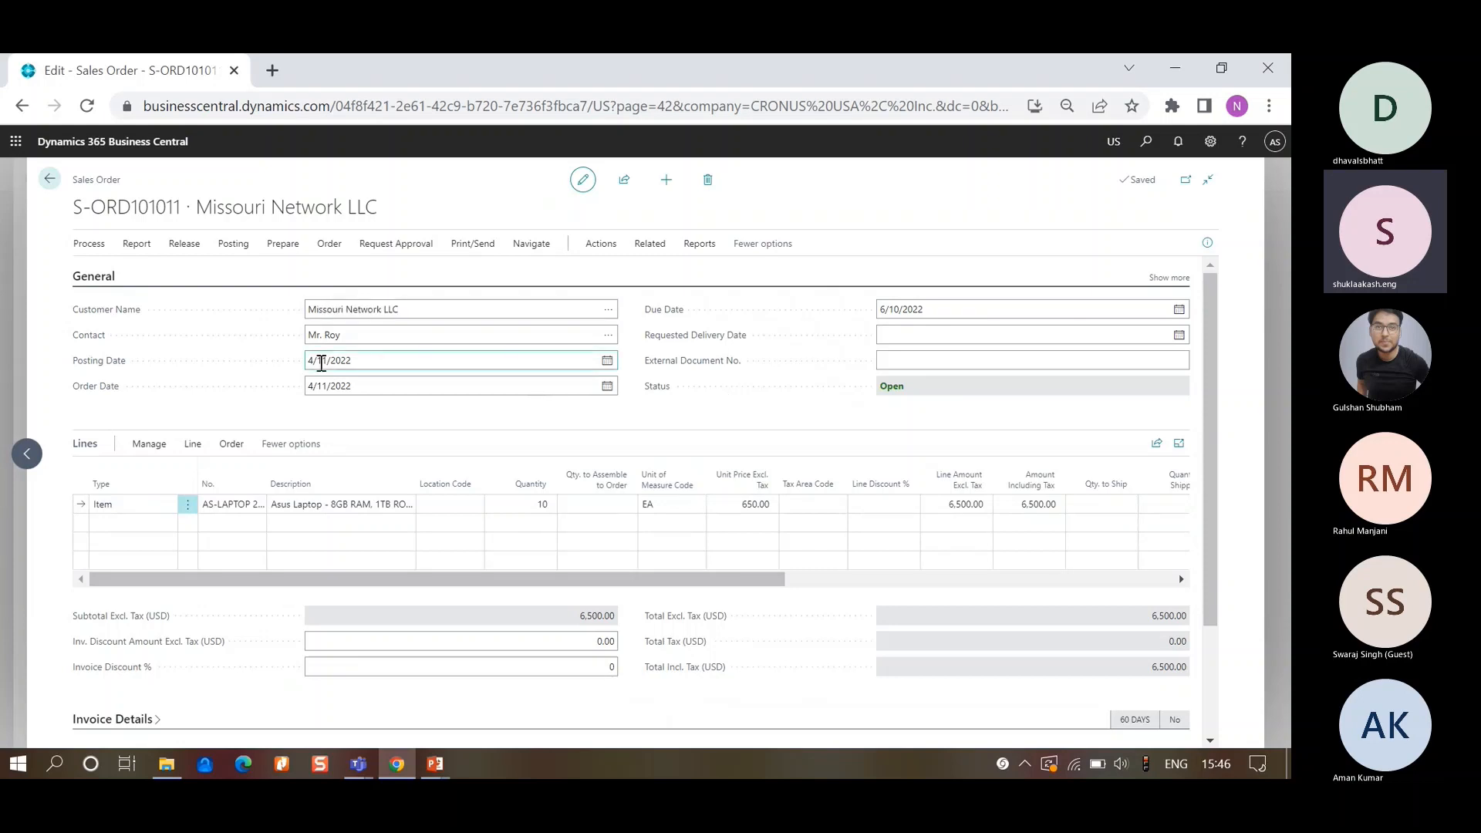
left_click(422, 389)
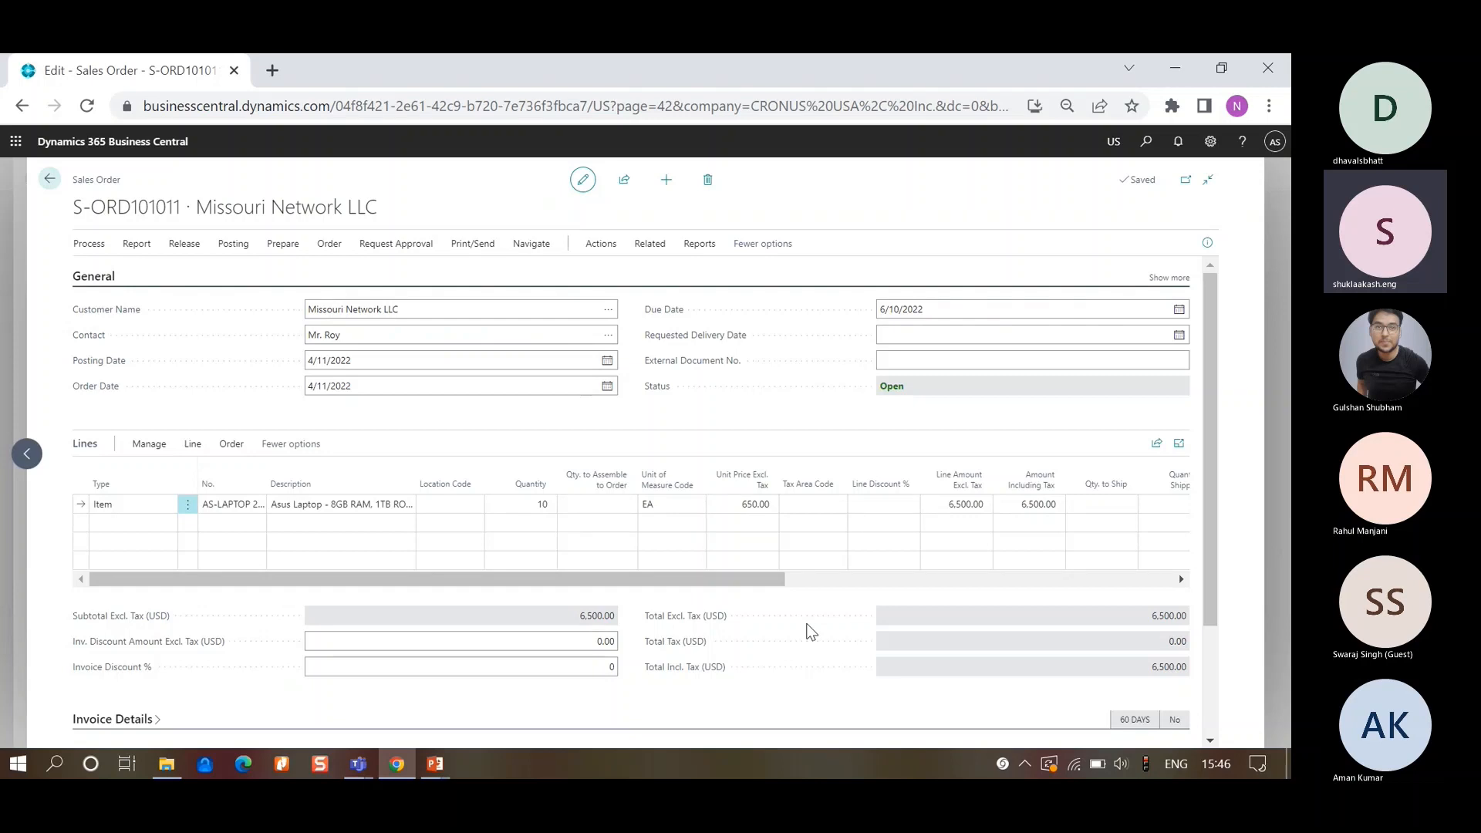
scroll(810, 631, "down", 2)
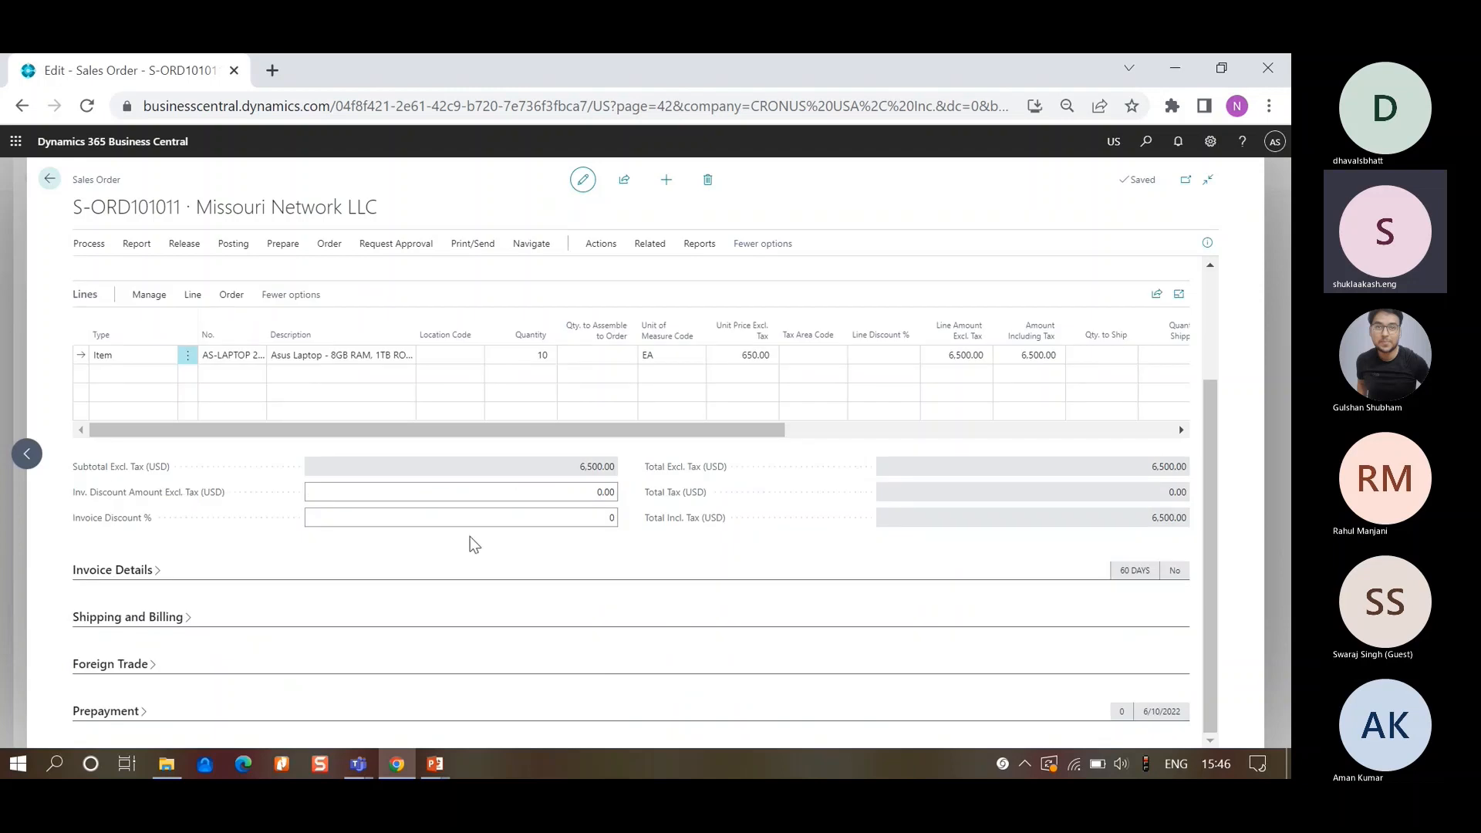
- Try to post the sales order with the Ship and Invoice option, then leave the error messages page
scroll(470, 535, "up", 2)
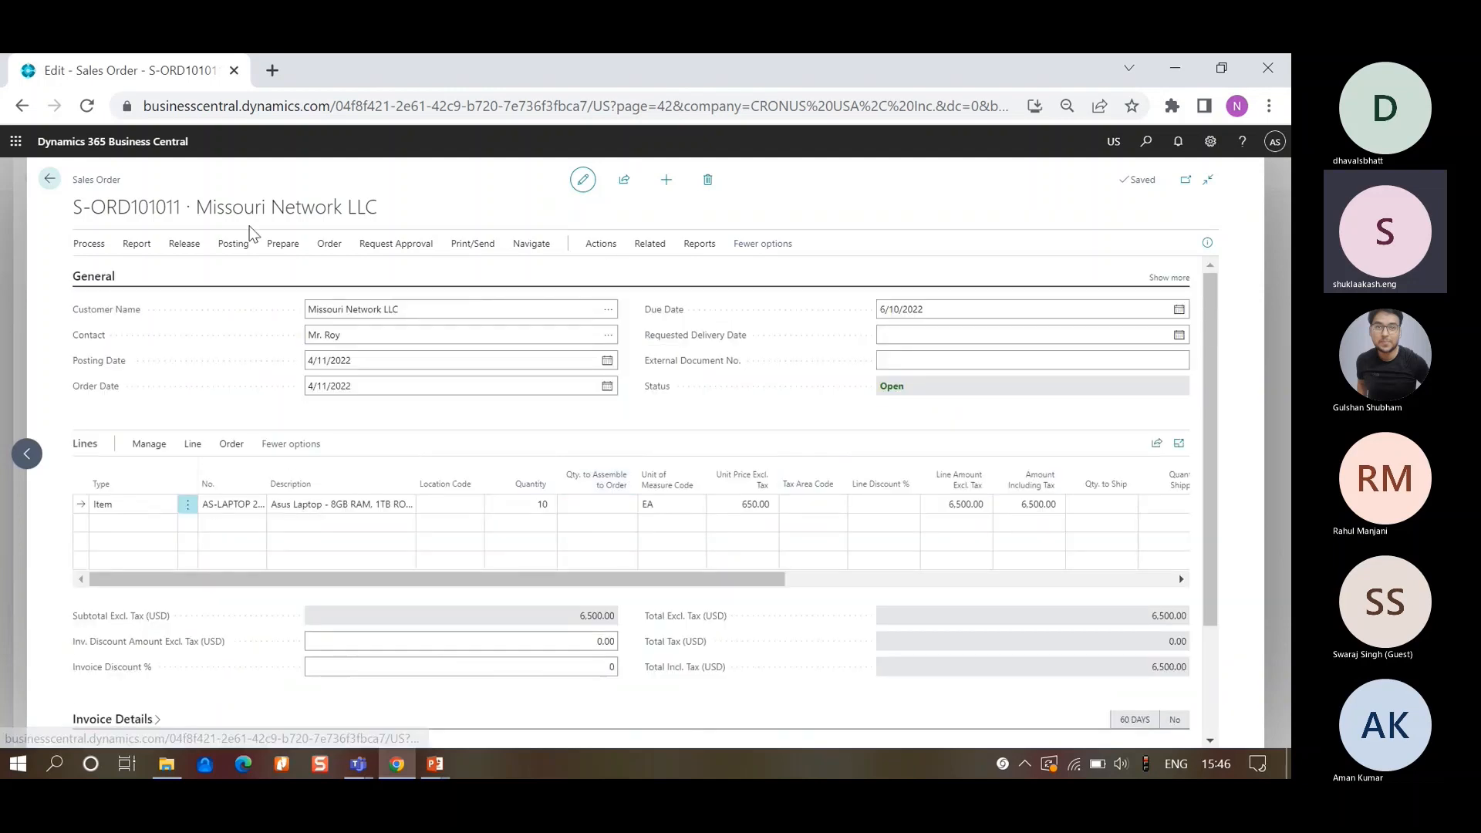
left_click(241, 244)
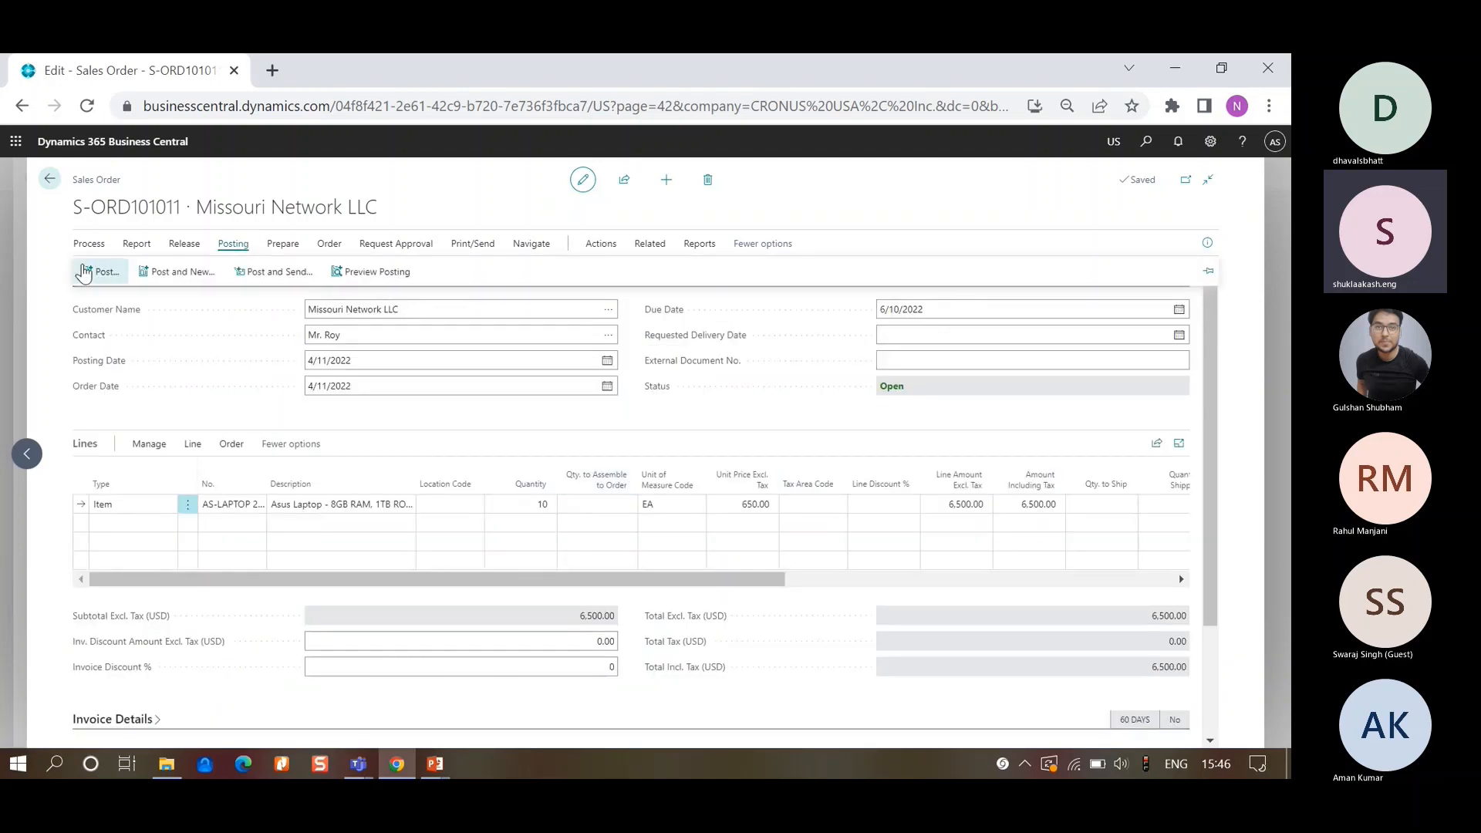
left_click(101, 272)
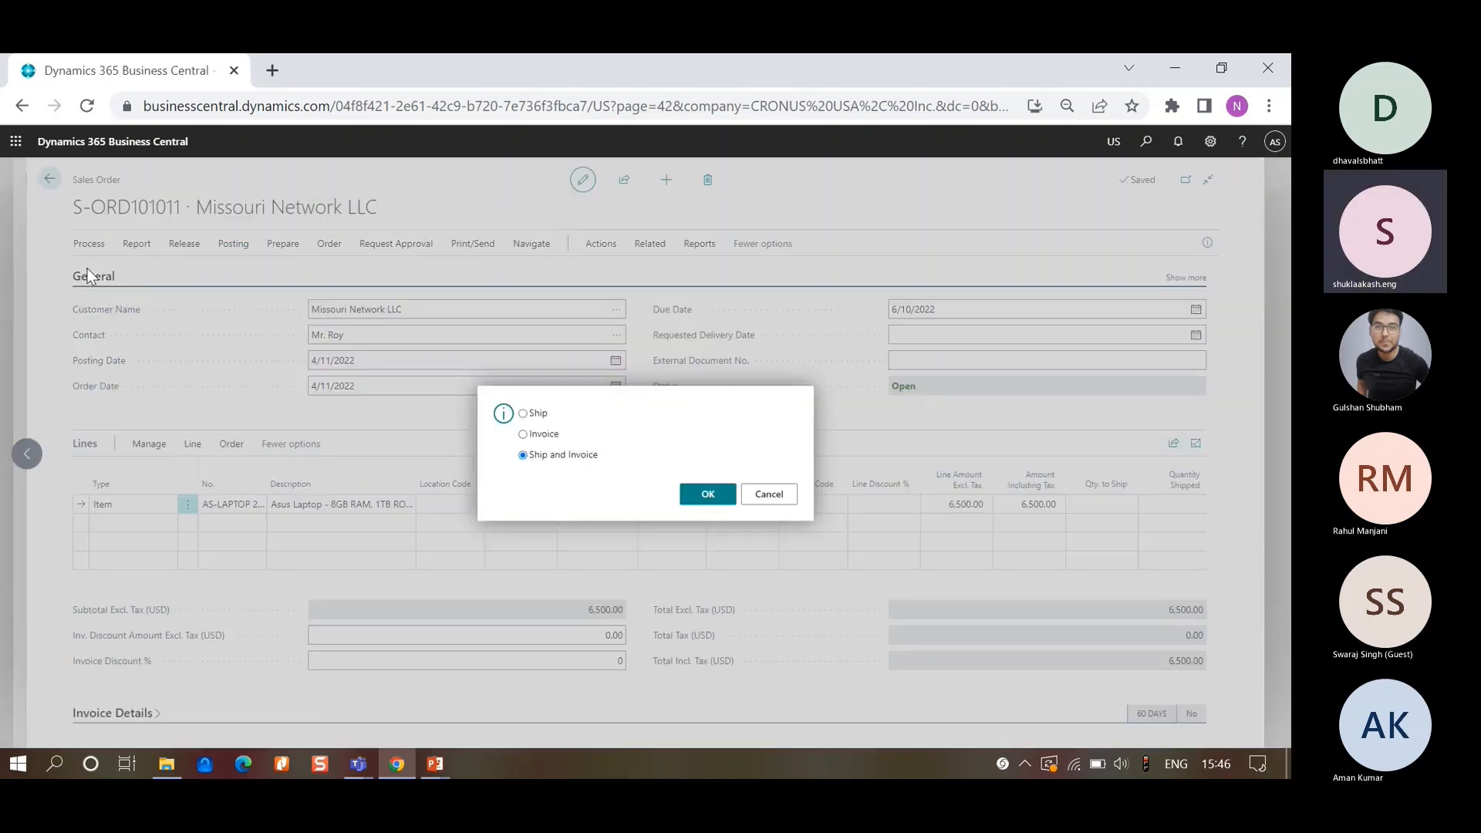
left_click(696, 495)
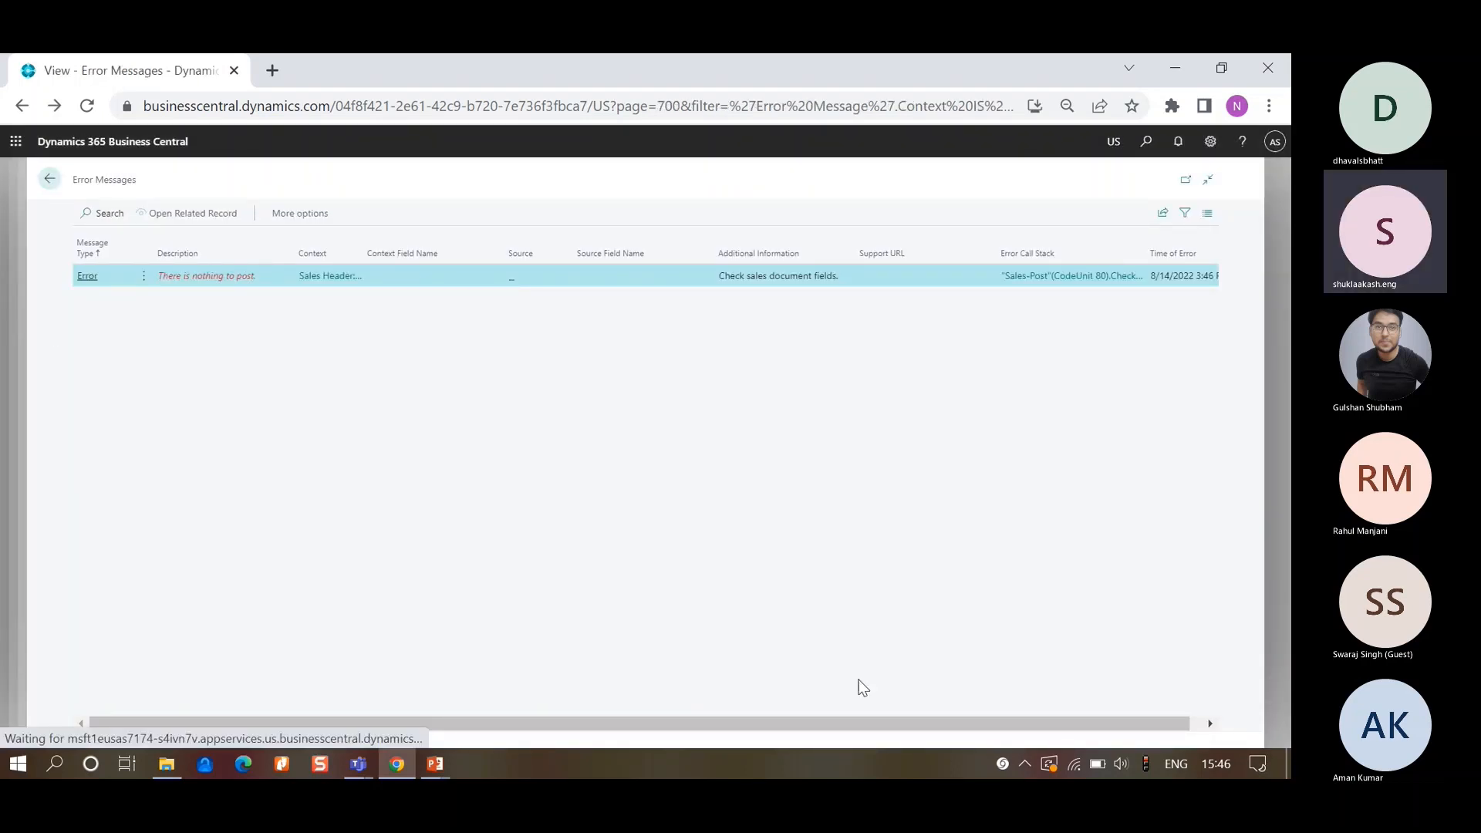
key("Escape")
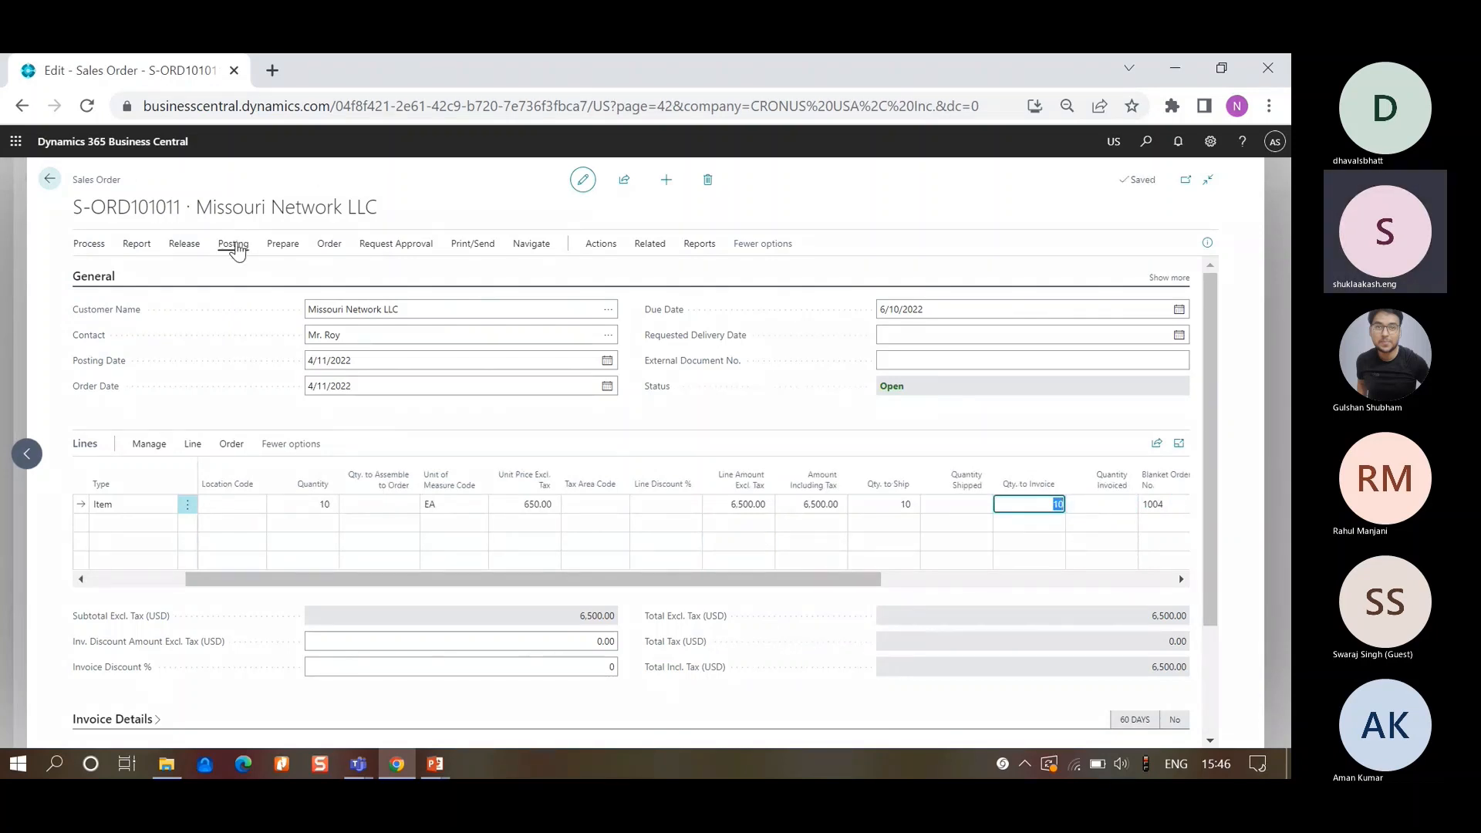
left_click(233, 243)
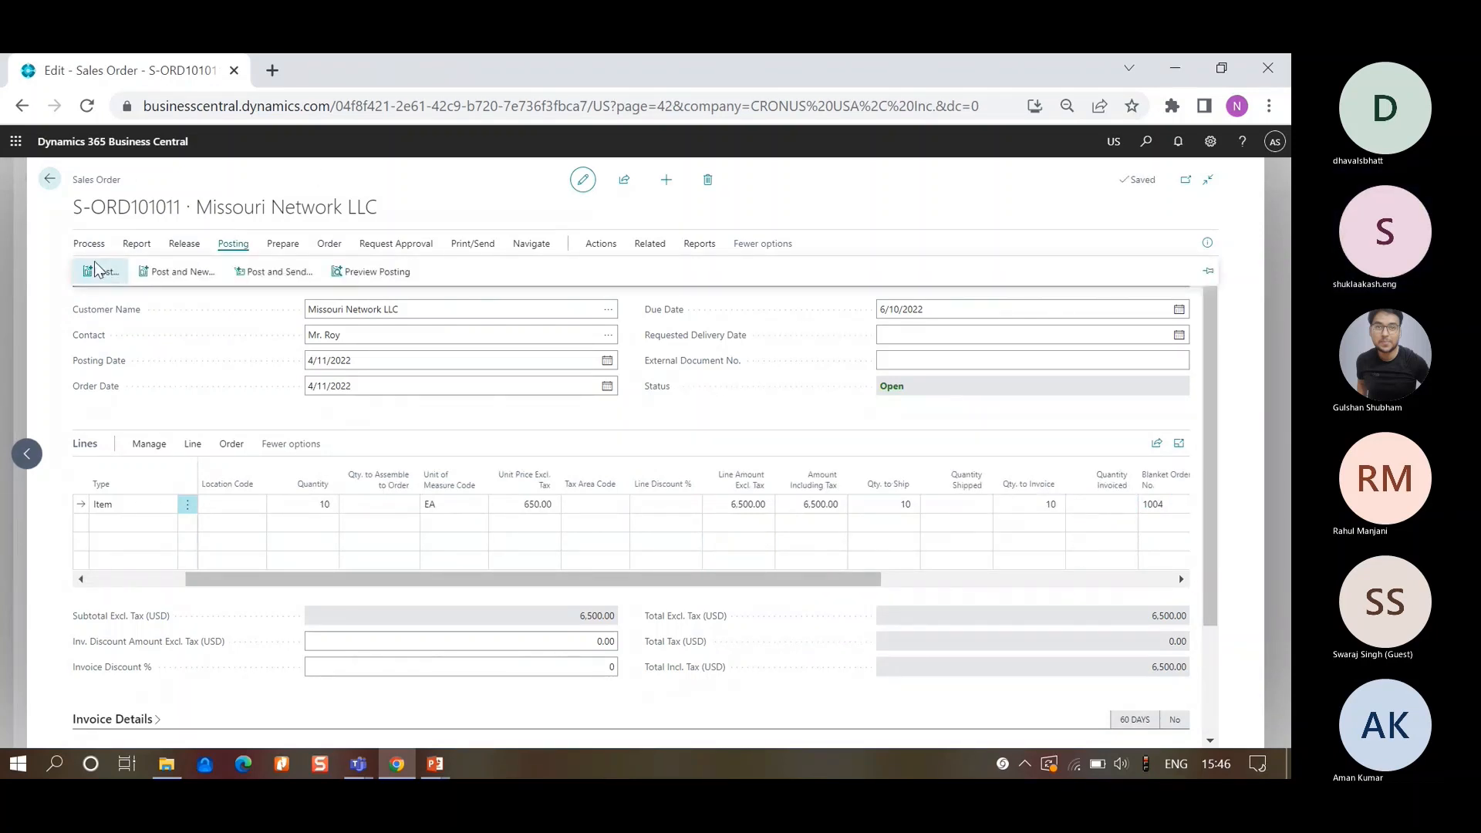
left_click(99, 271)
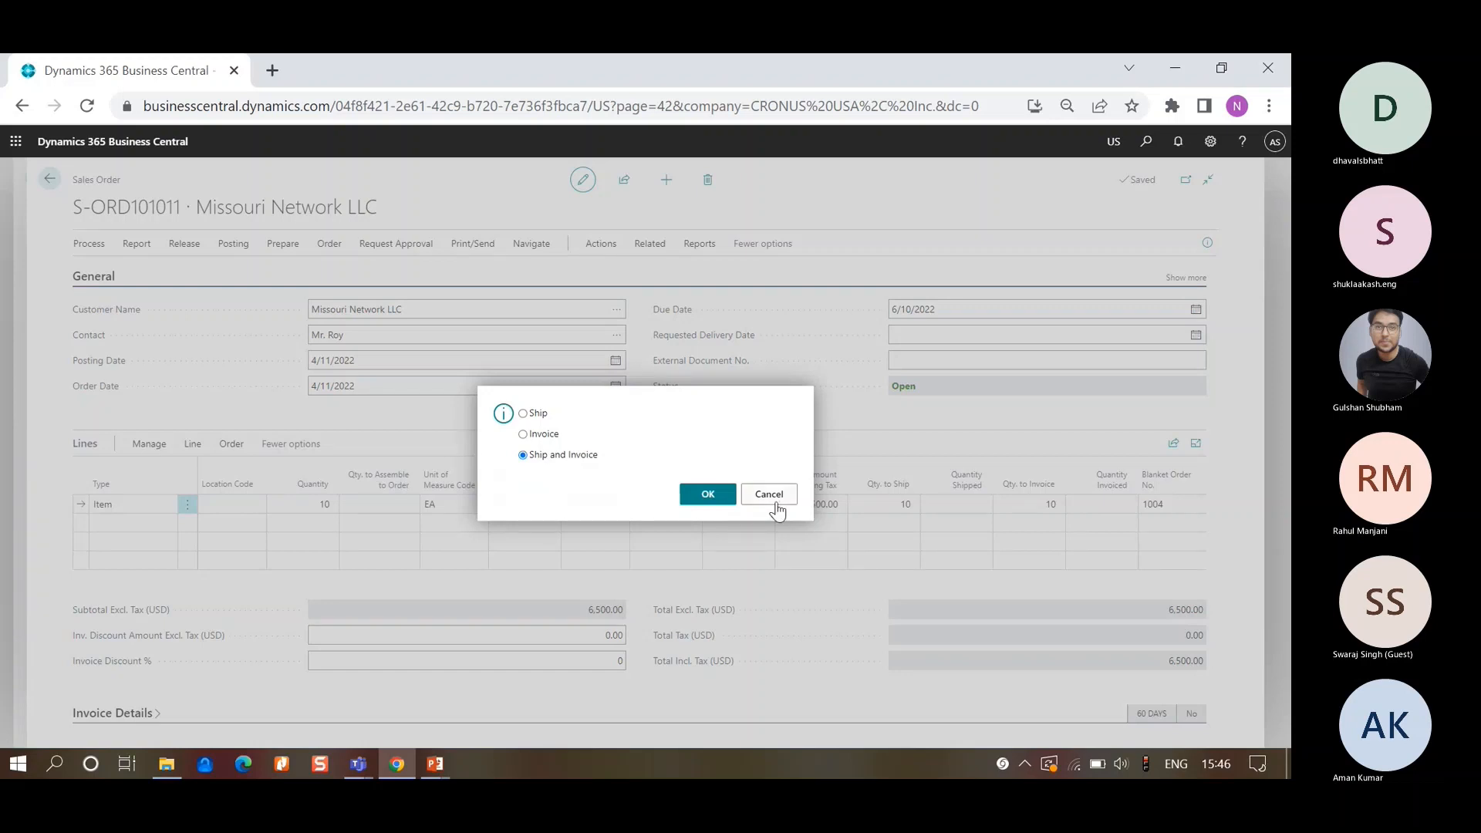
left_click(769, 495)
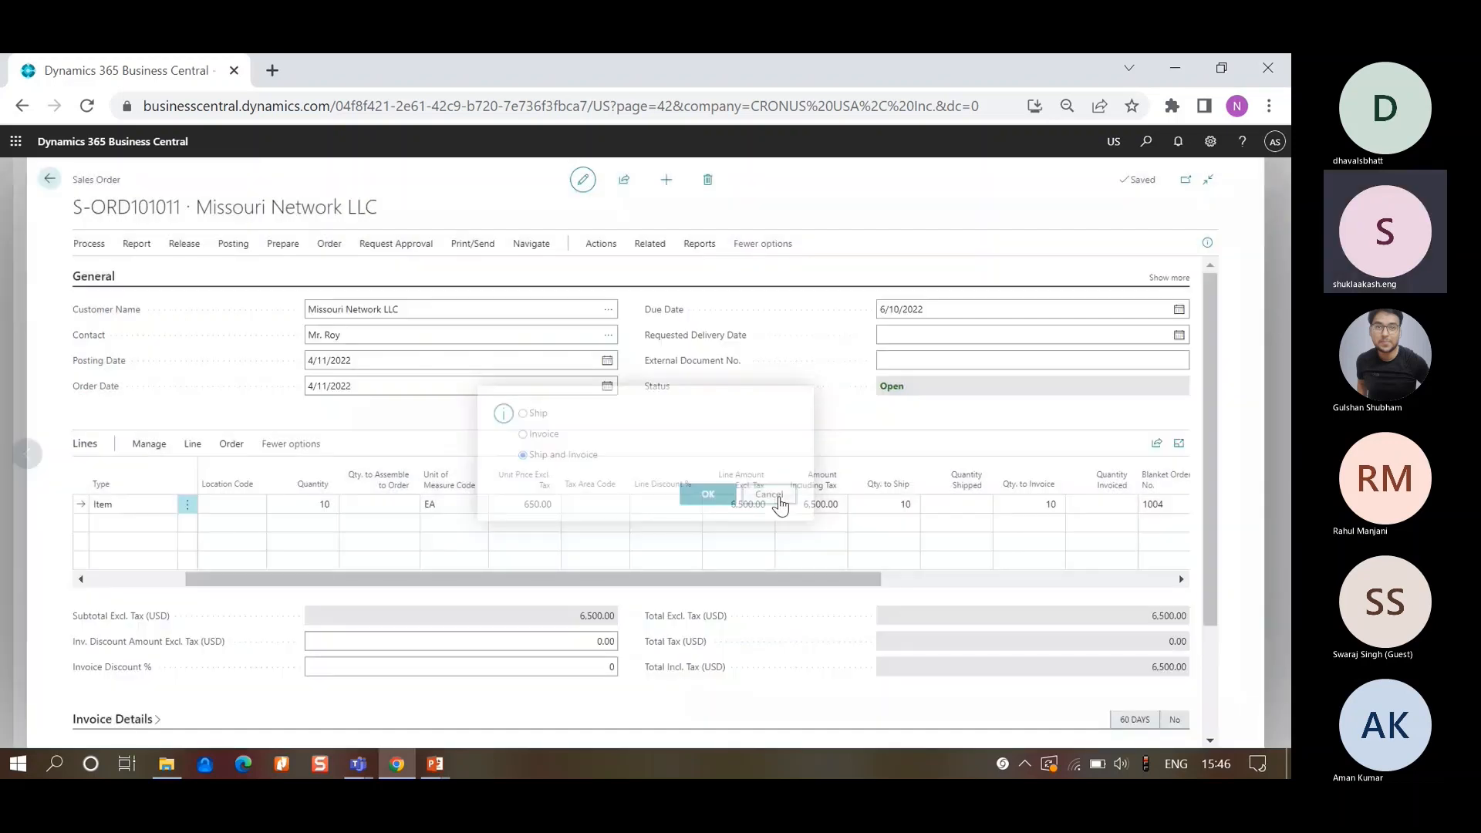
- Check the sales line's shipment dates, post the order with Ship and Invoice, and decline opening the posted invoice
left_click(923, 579)
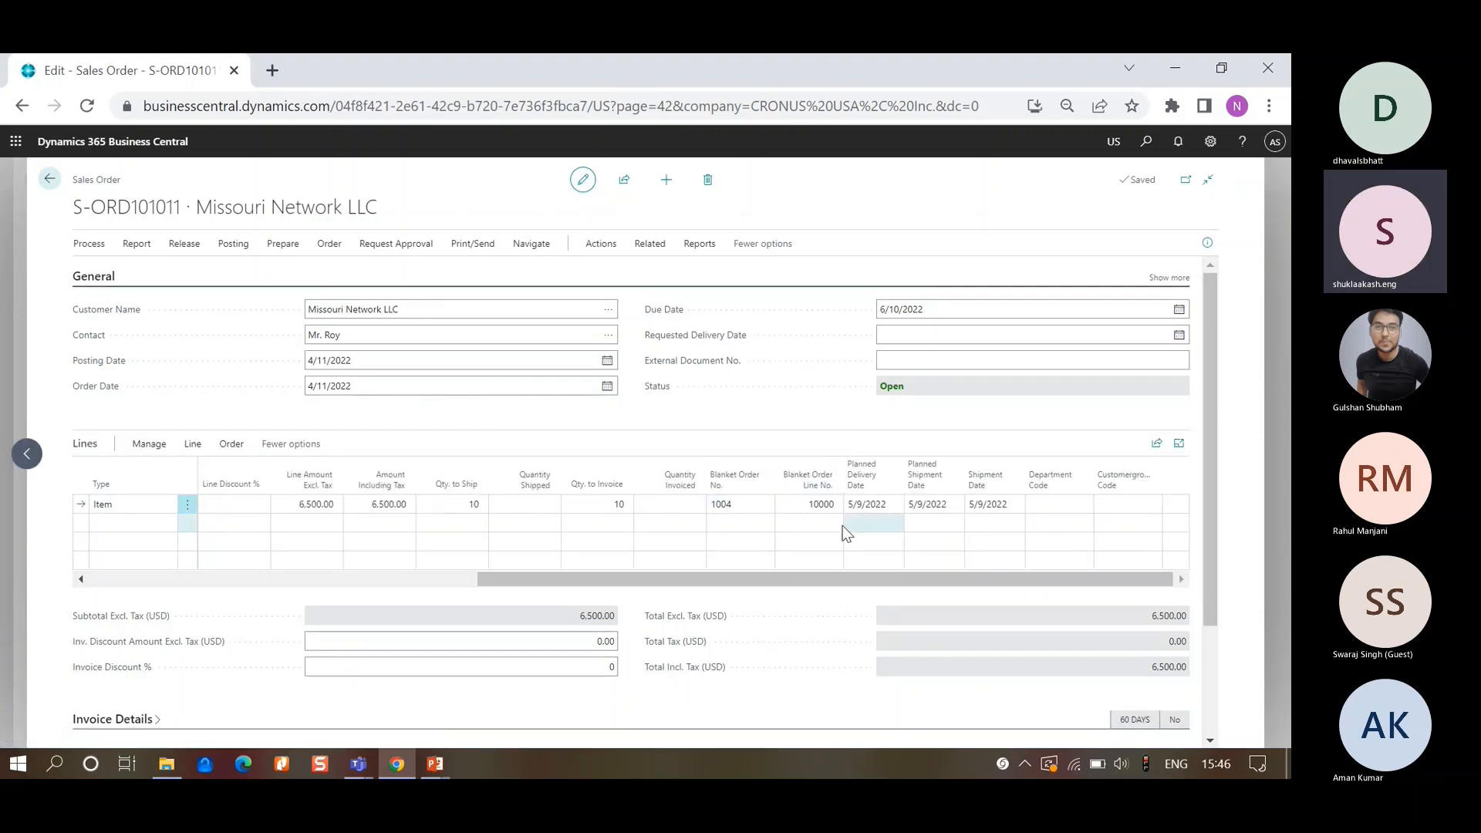
left_click(395, 580)
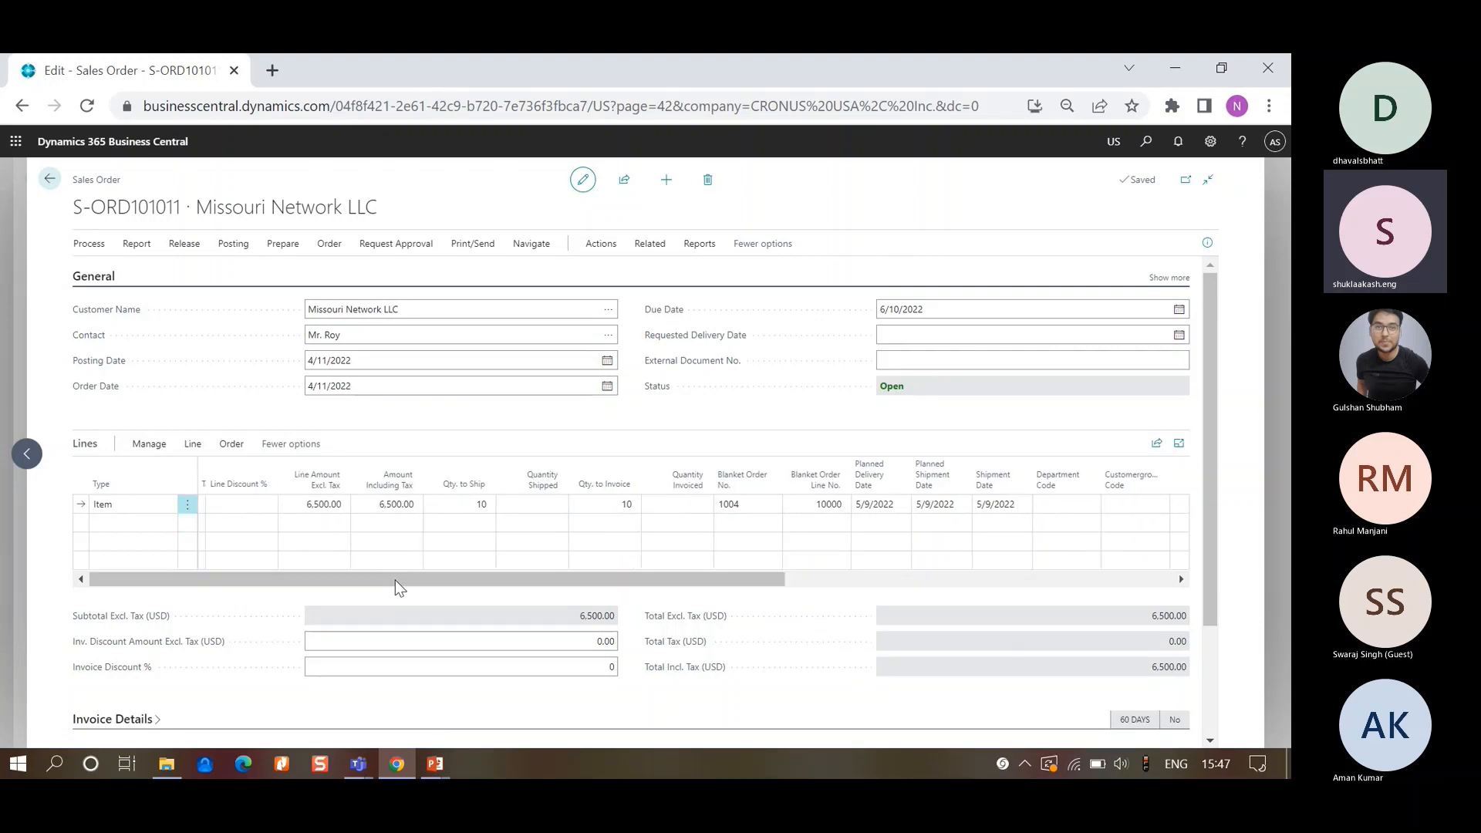
left_click(231, 245)
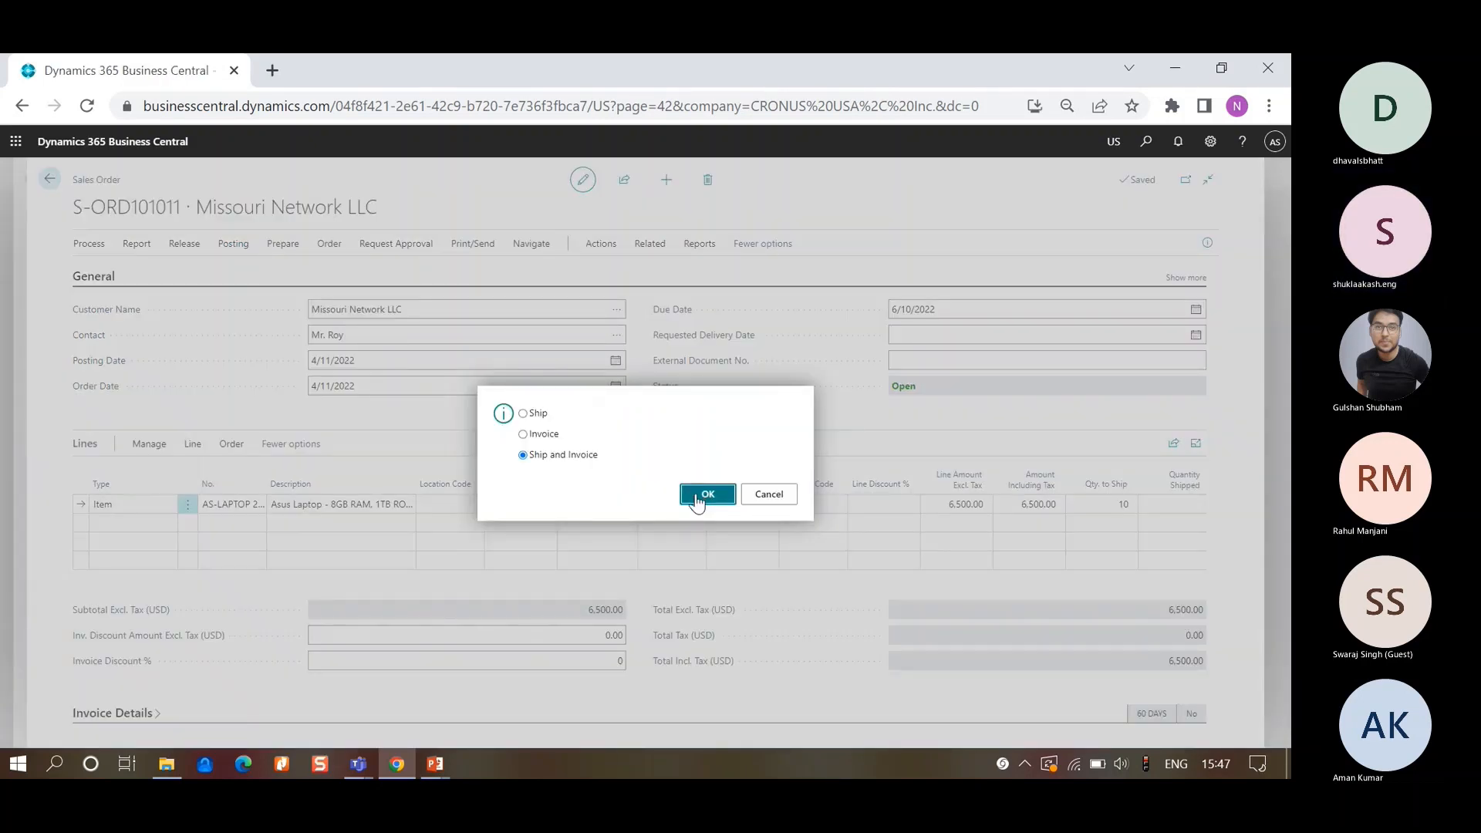
left_click(698, 500)
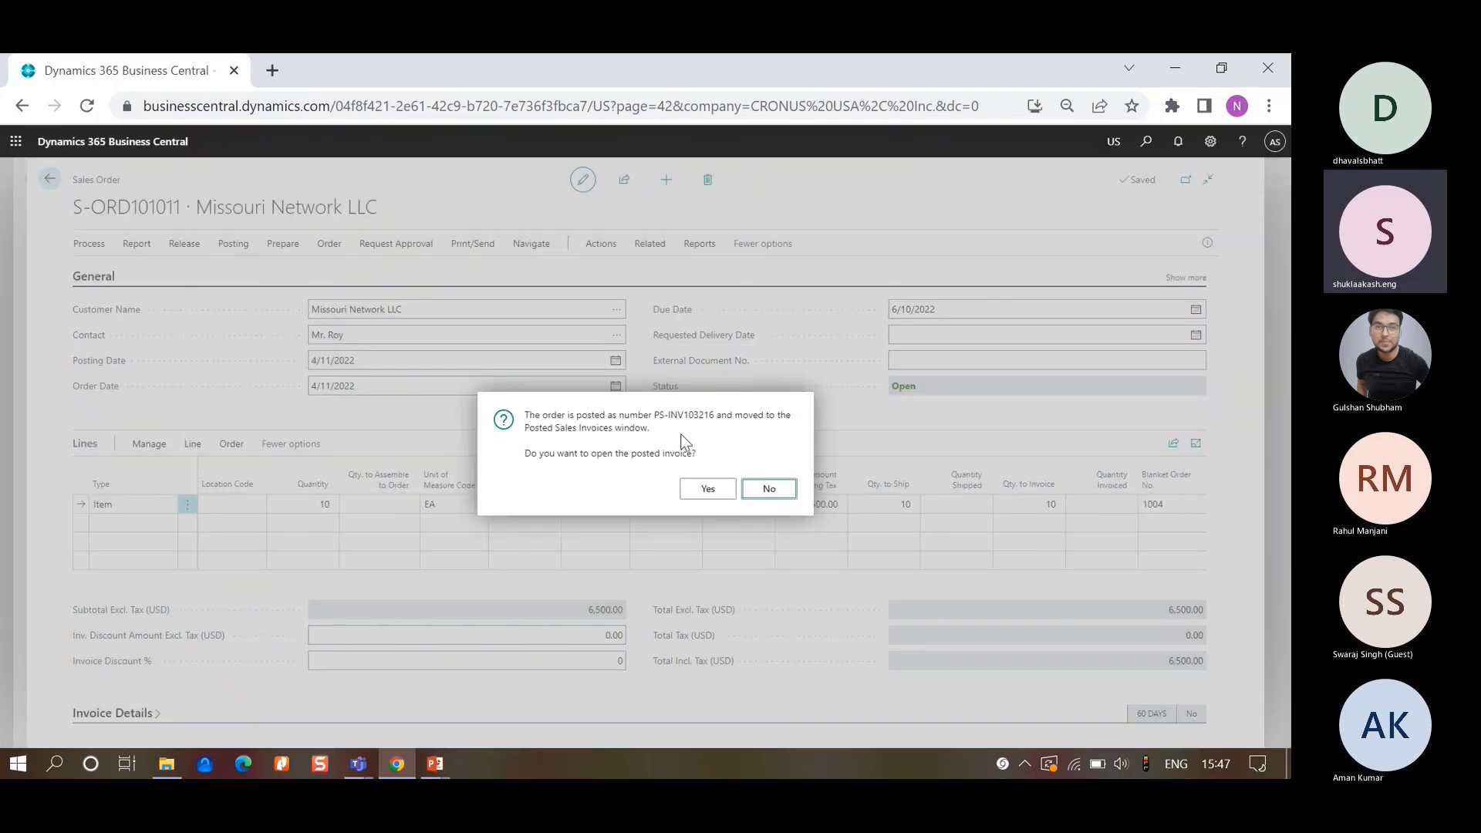
left_click(764, 492)
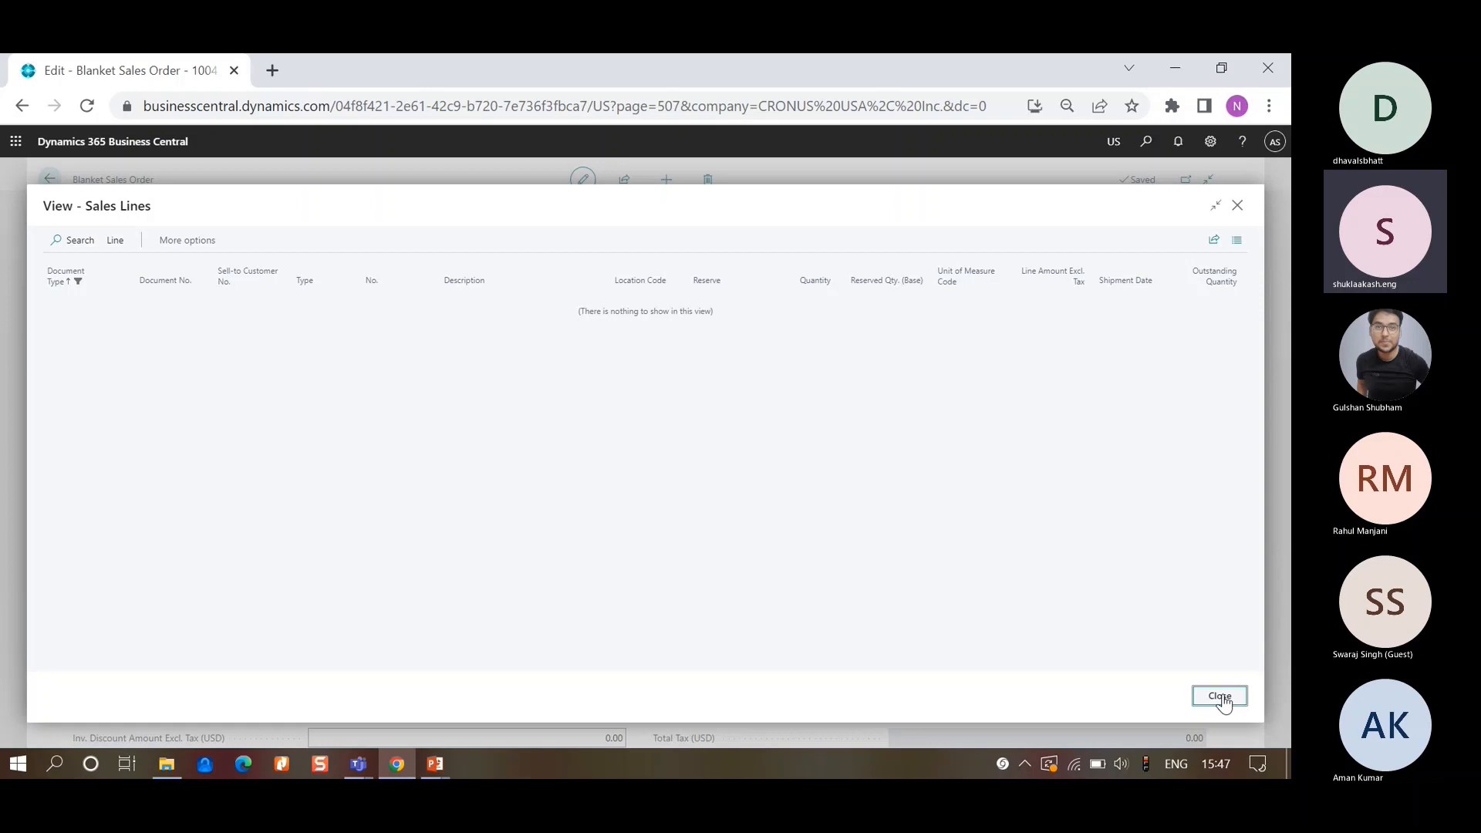
- List the unposted invoice lines linked to the first blanket order line, then clear the notifications on the blanket order
left_click(1219, 697)
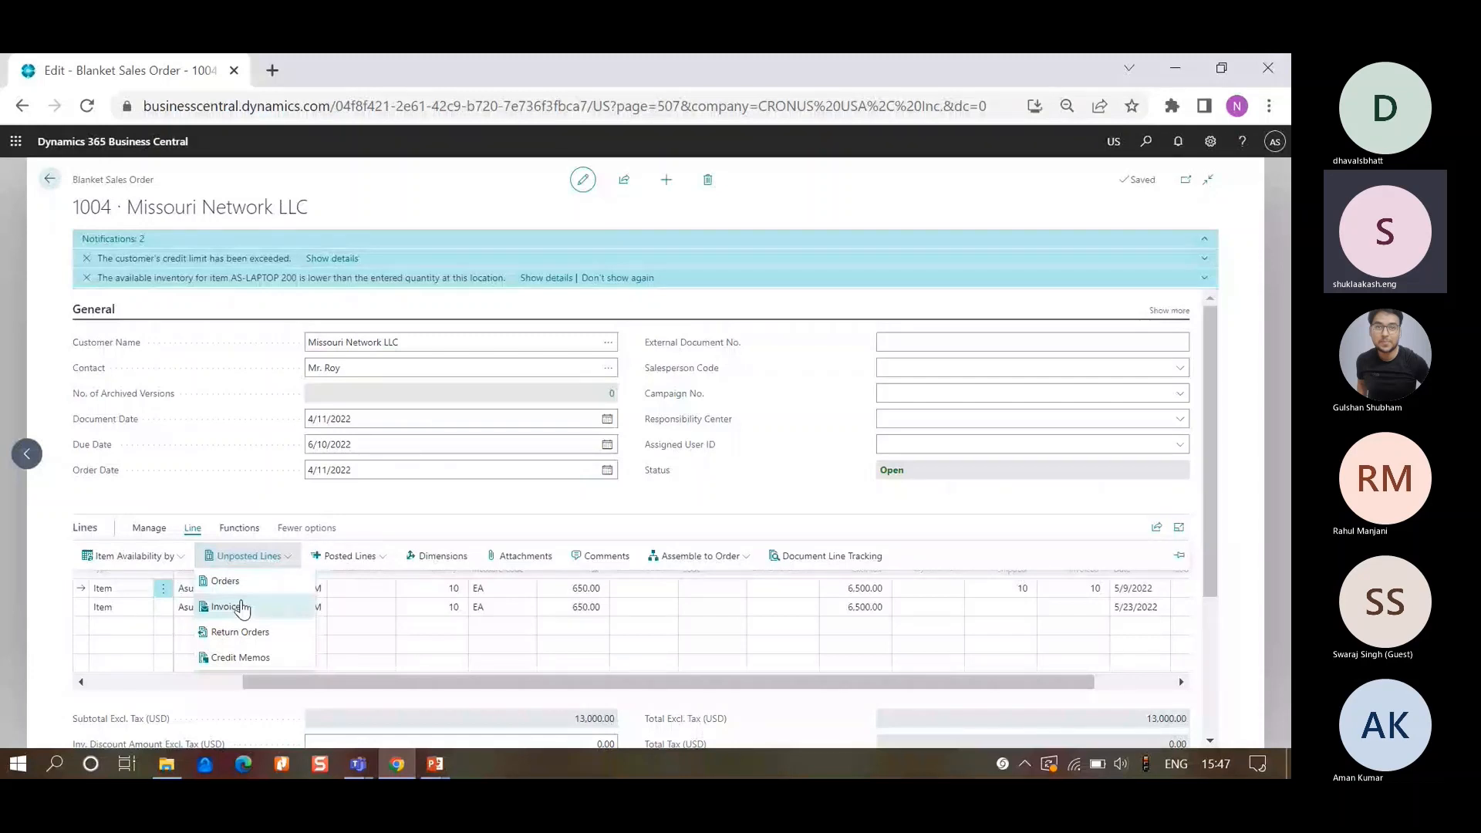
left_click(241, 607)
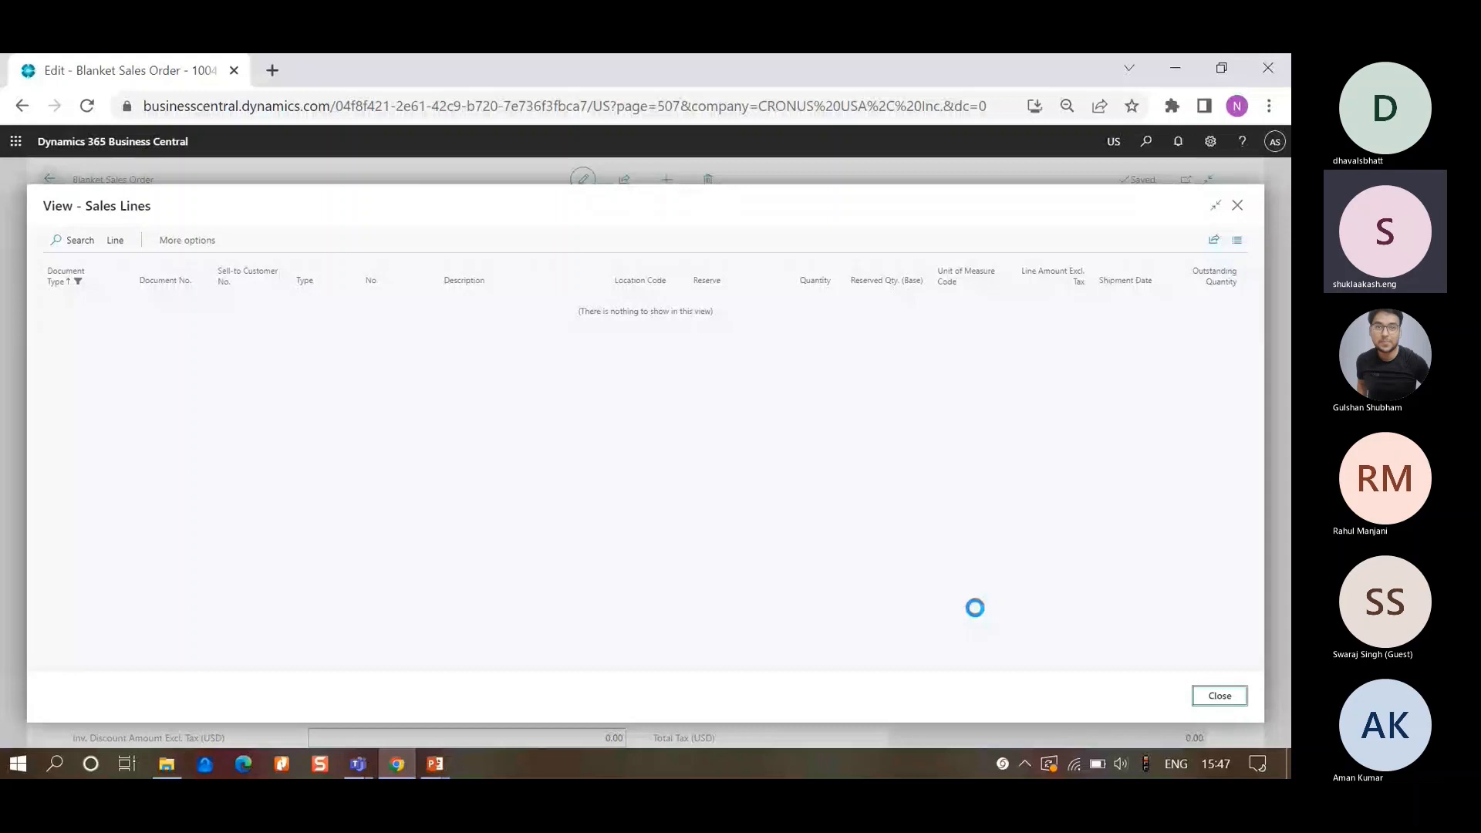
left_click(87, 258)
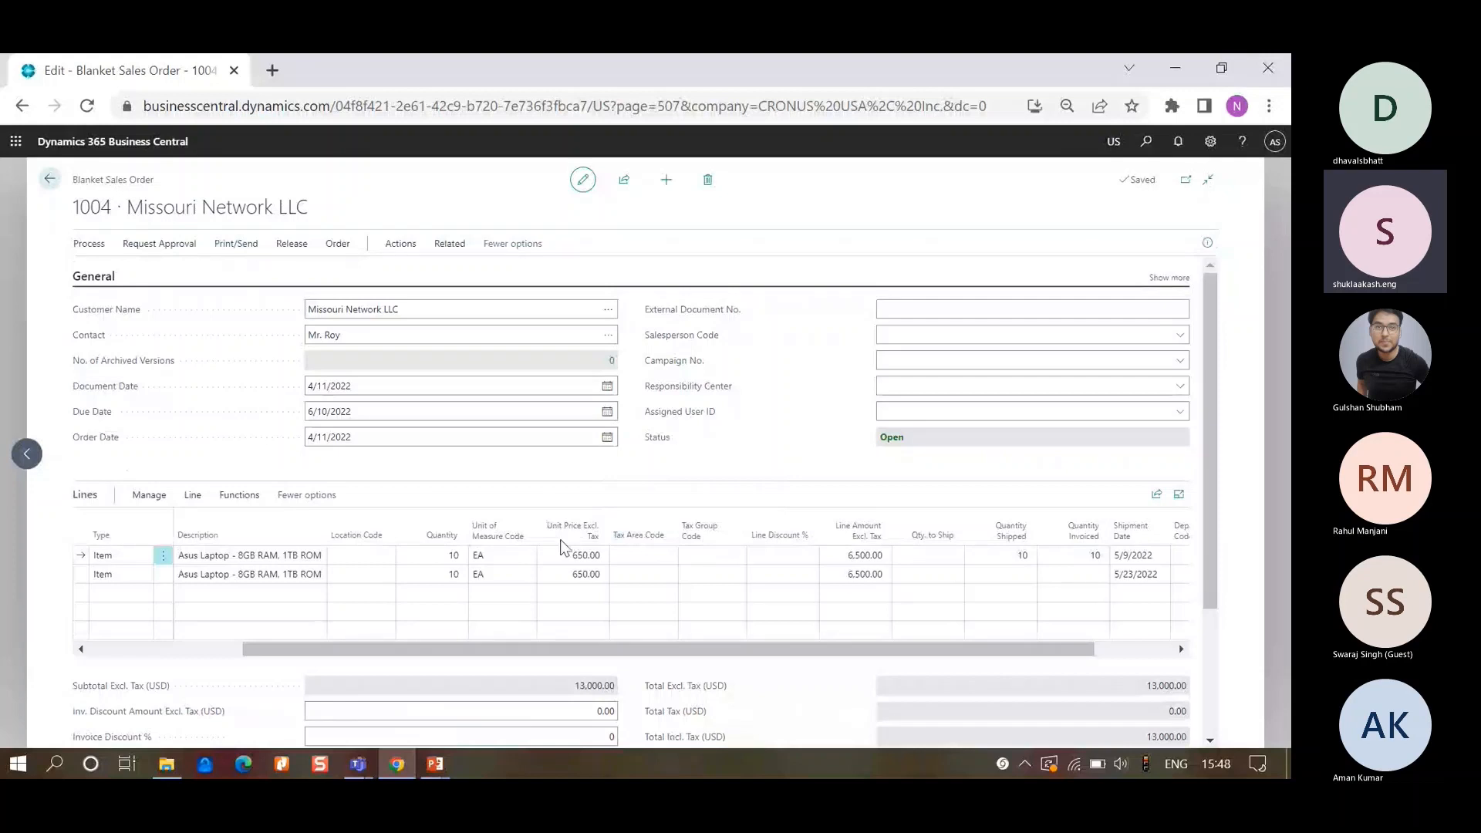
- List the posted shipment lines for the first blanket order line, view the posted shipment document and return to the blanket order
left_click(195, 503)
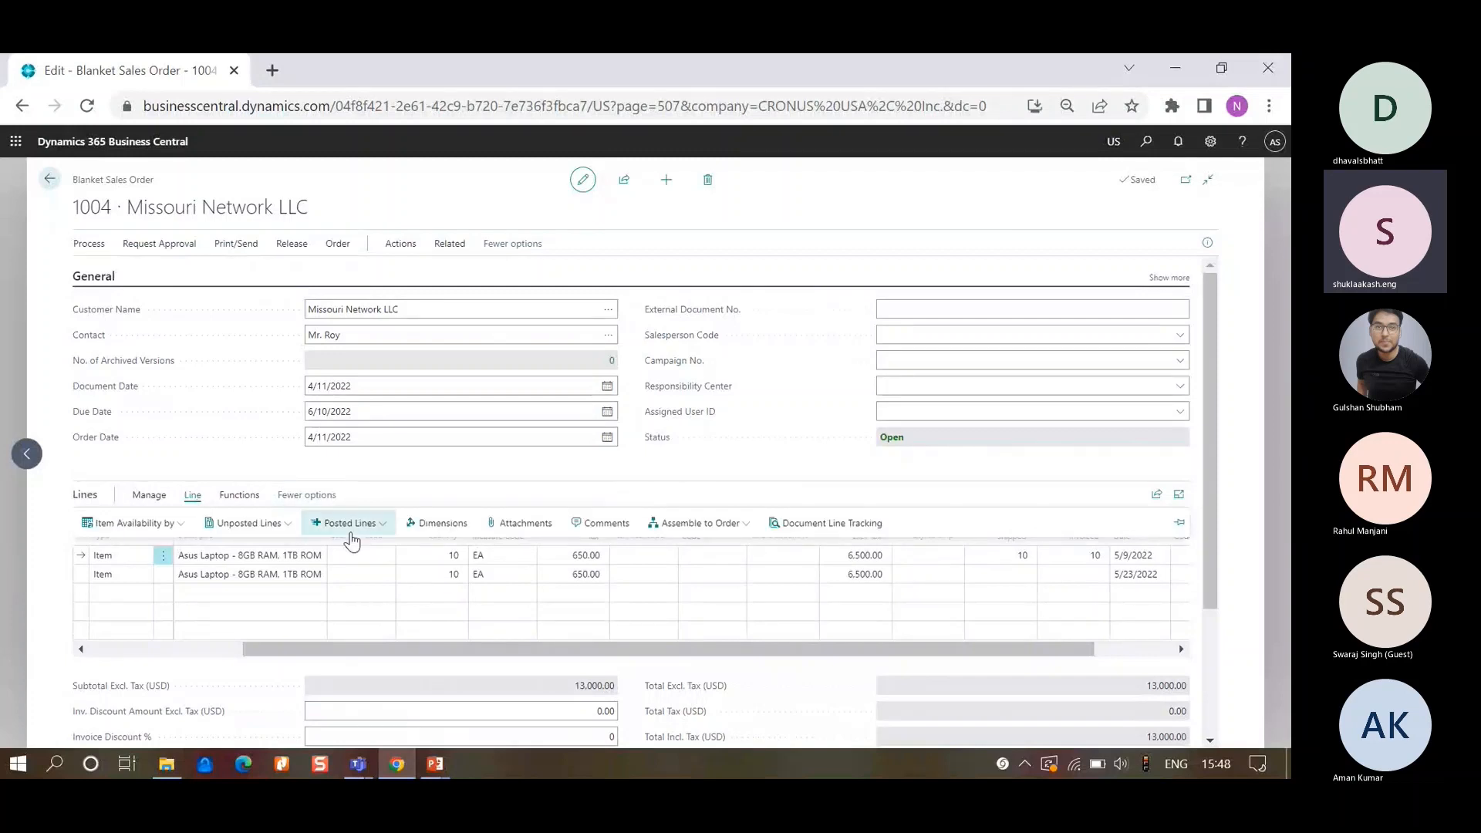
left_click(351, 538)
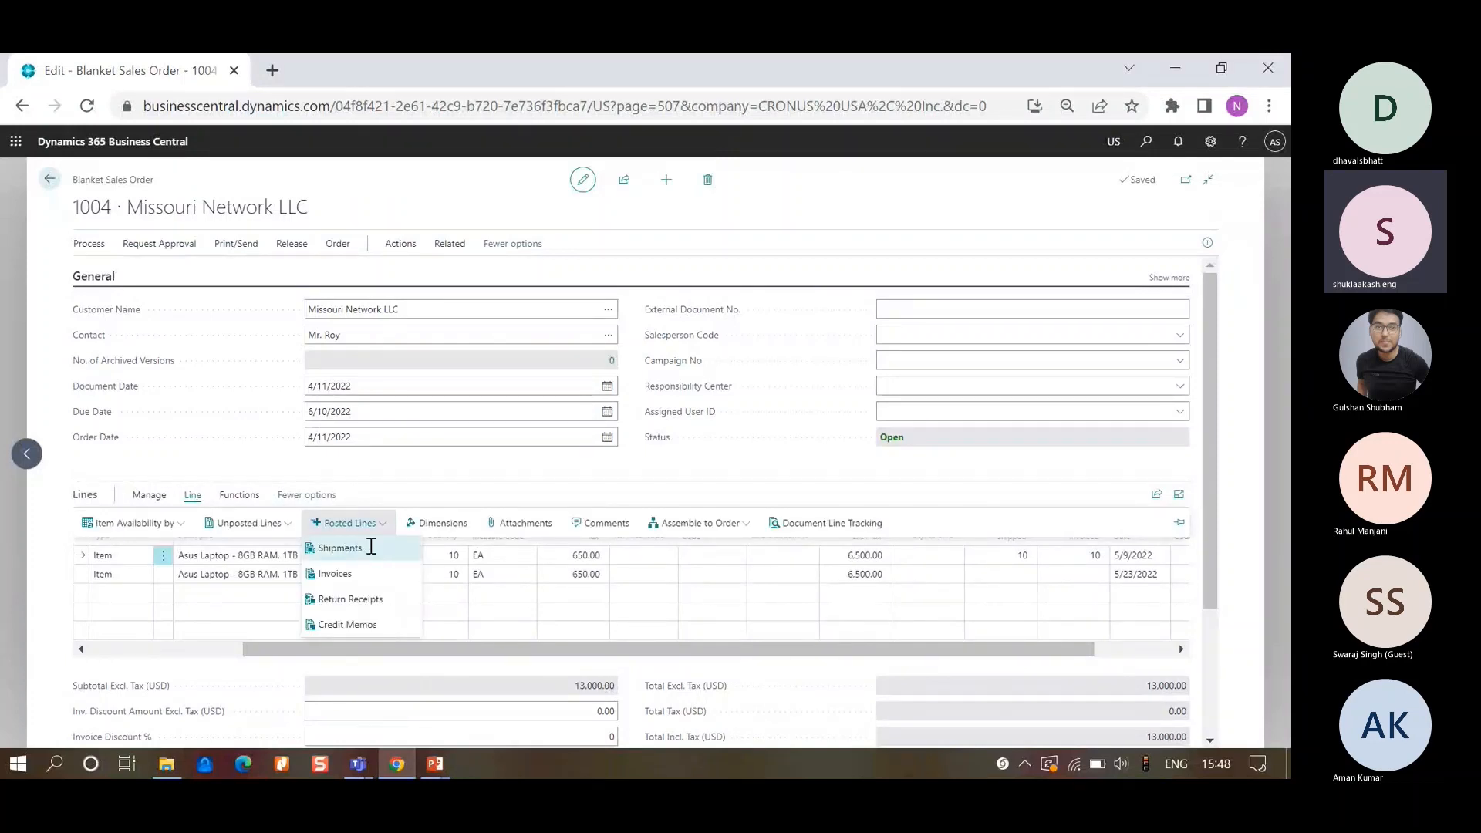
left_click(344, 548)
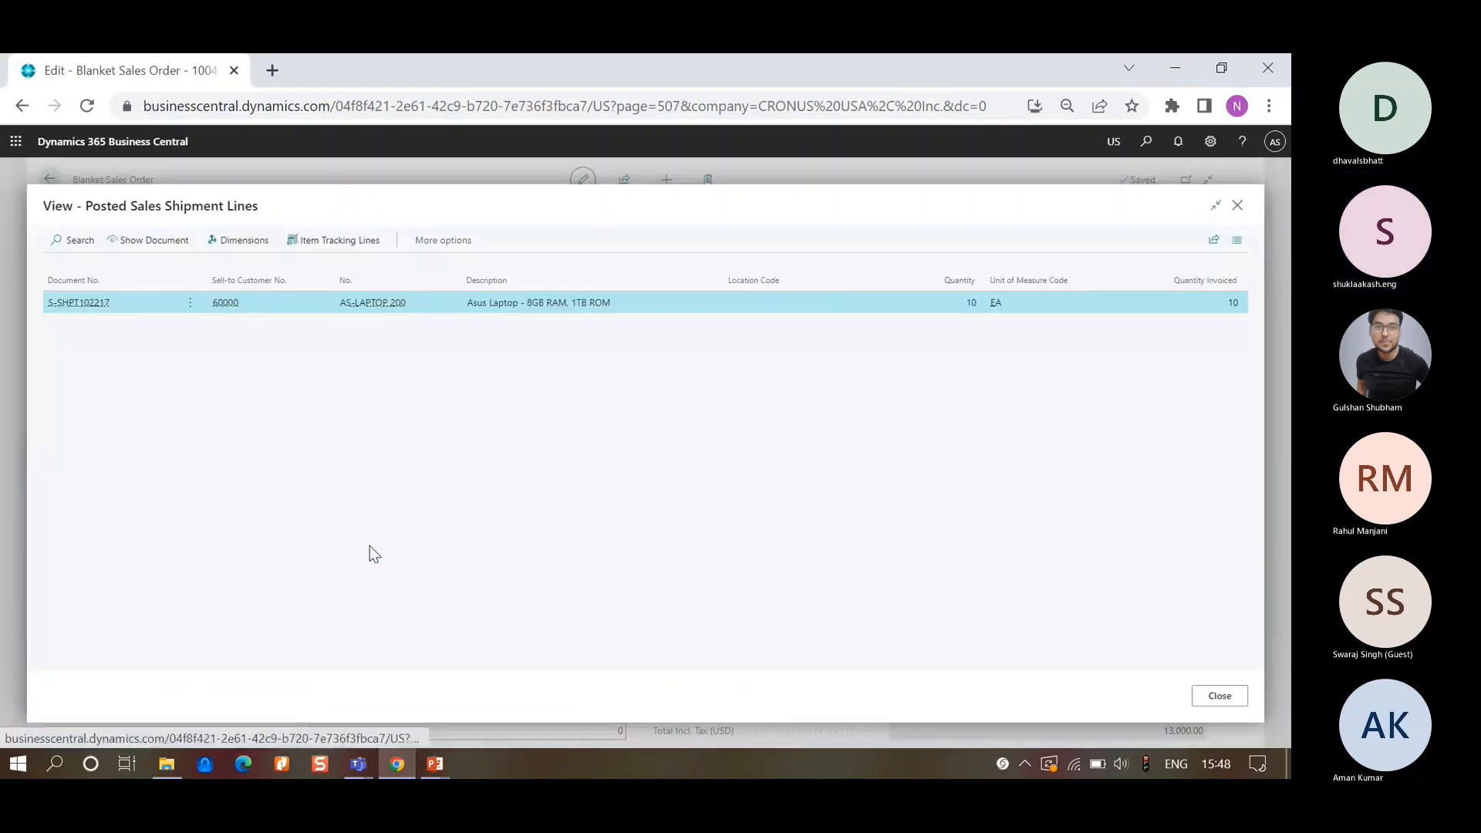
left_click(150, 241)
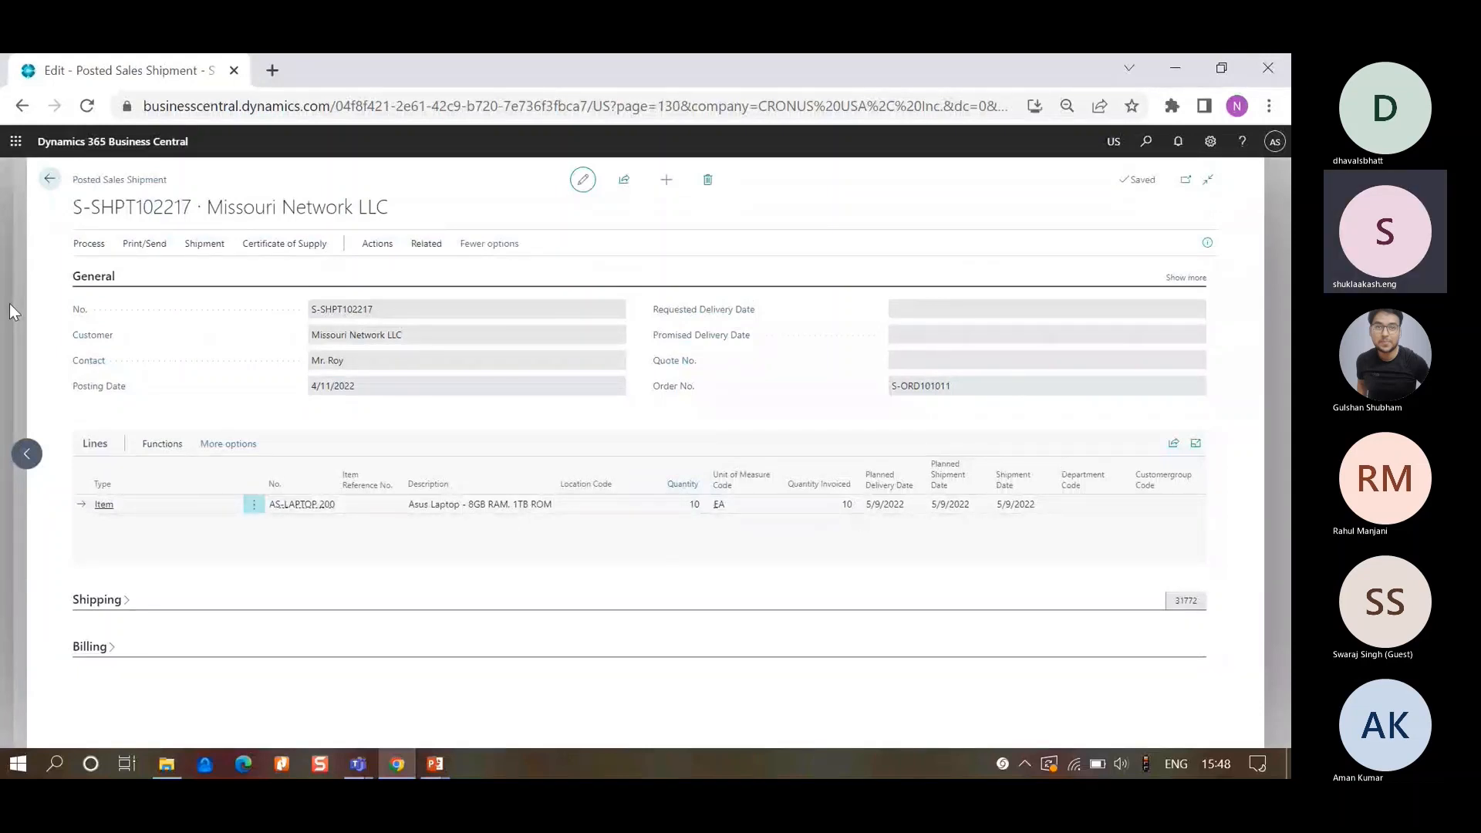
key("Escape")
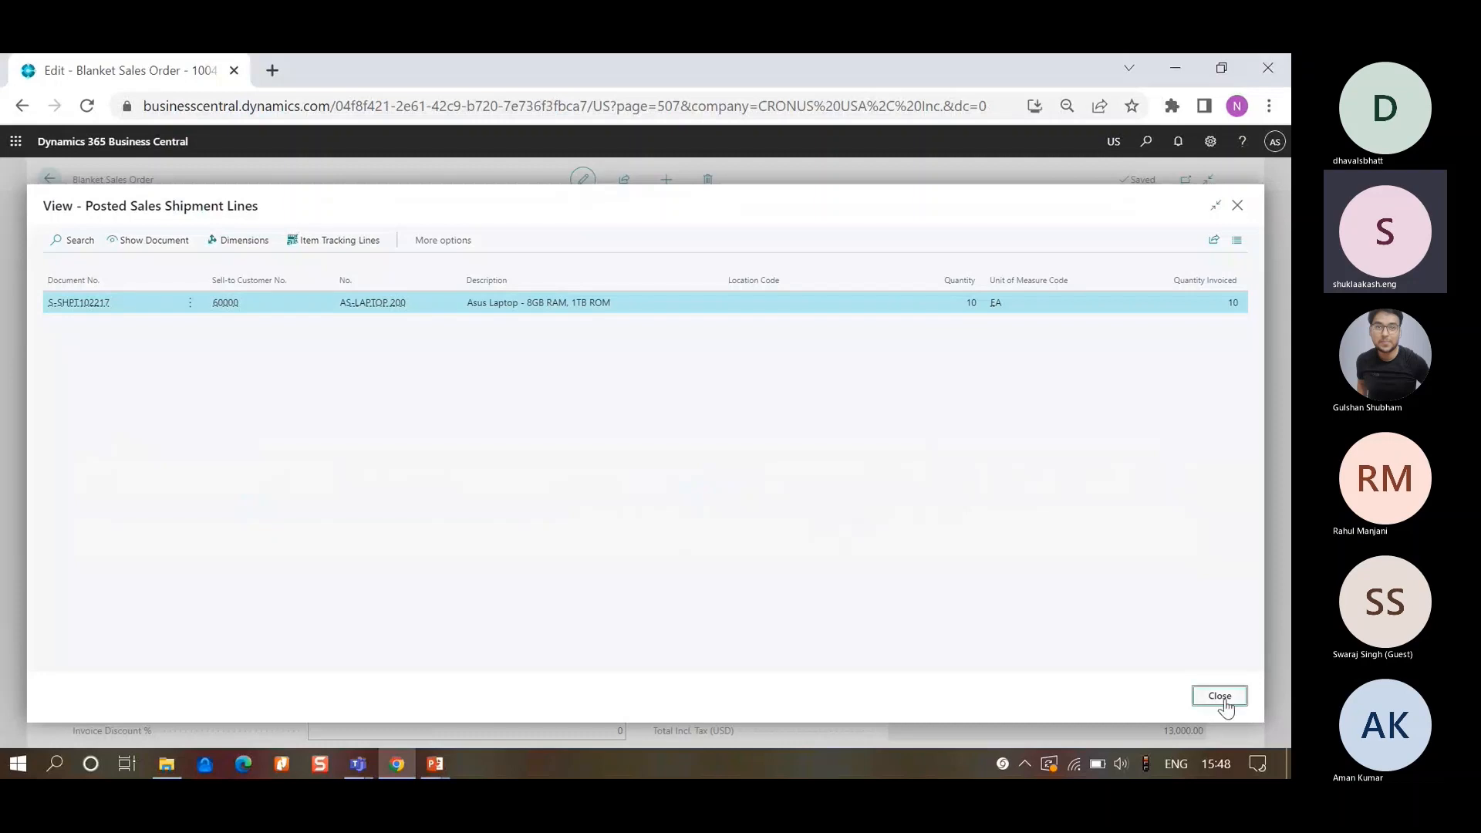
left_click(1219, 696)
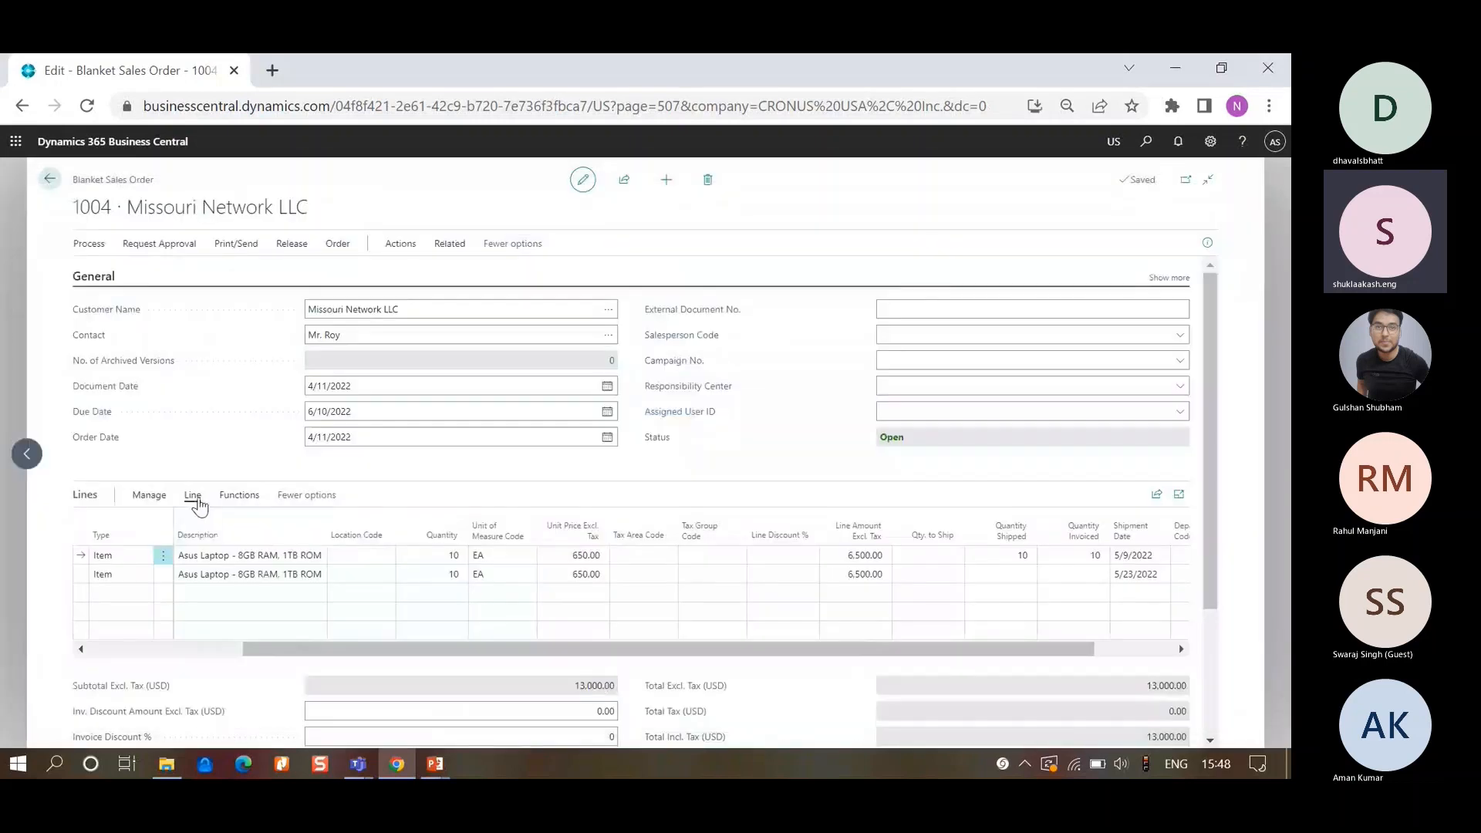
- Review the posted invoice lines for the first blanket order line and return to the blanket order
left_click(192, 495)
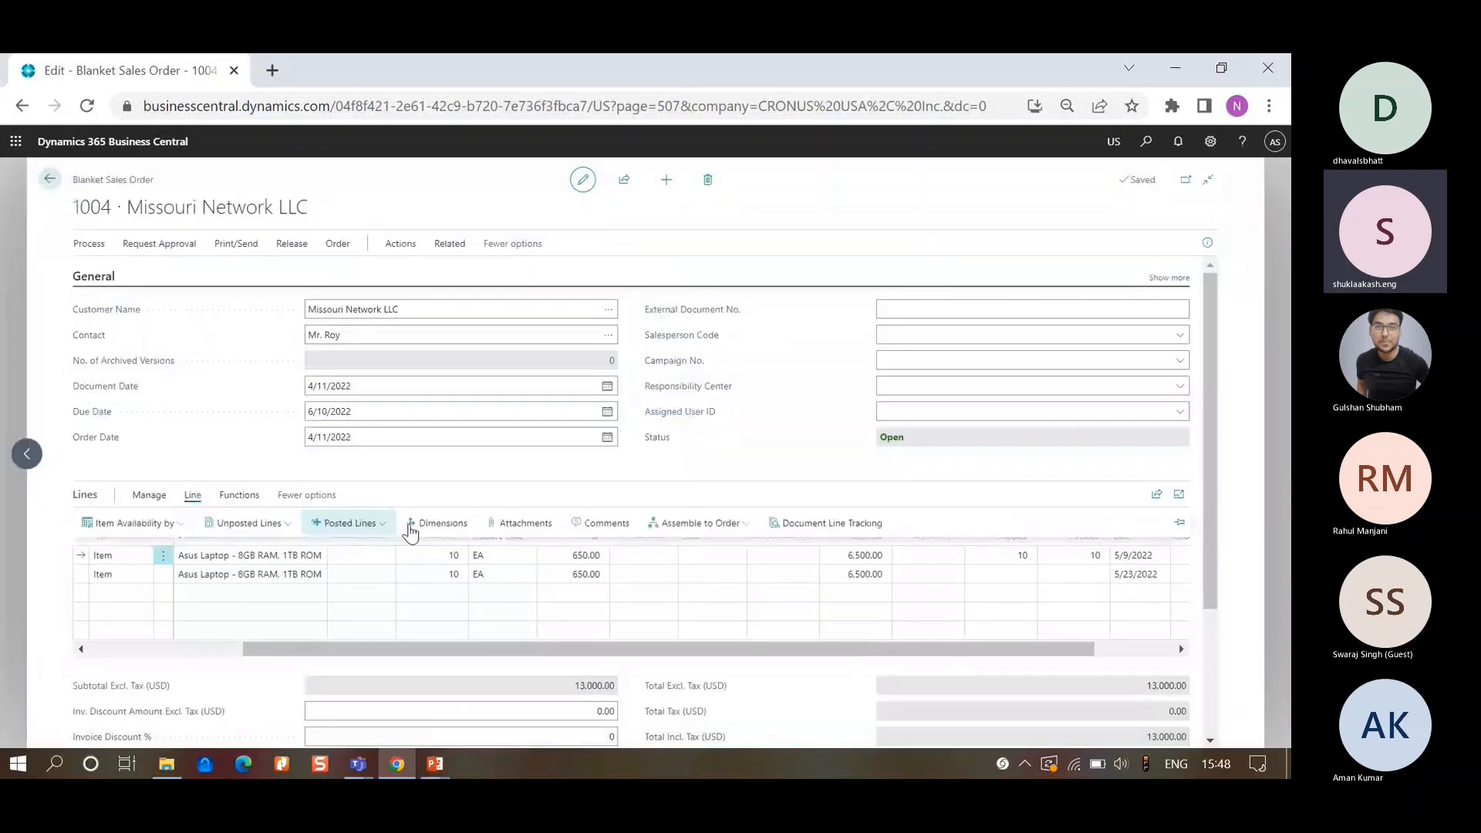
left_click(362, 523)
left_click(339, 574)
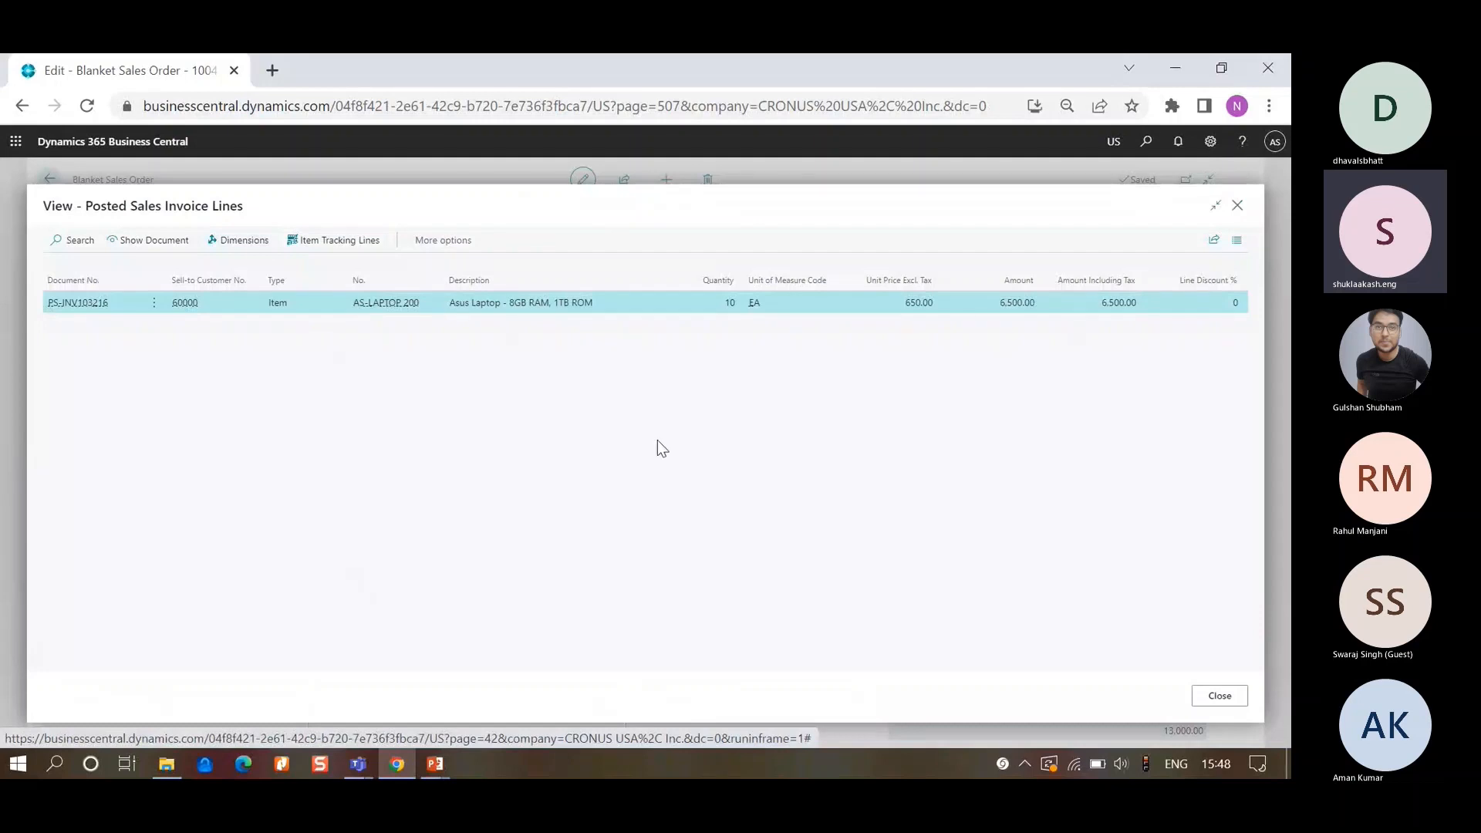
left_click(1220, 697)
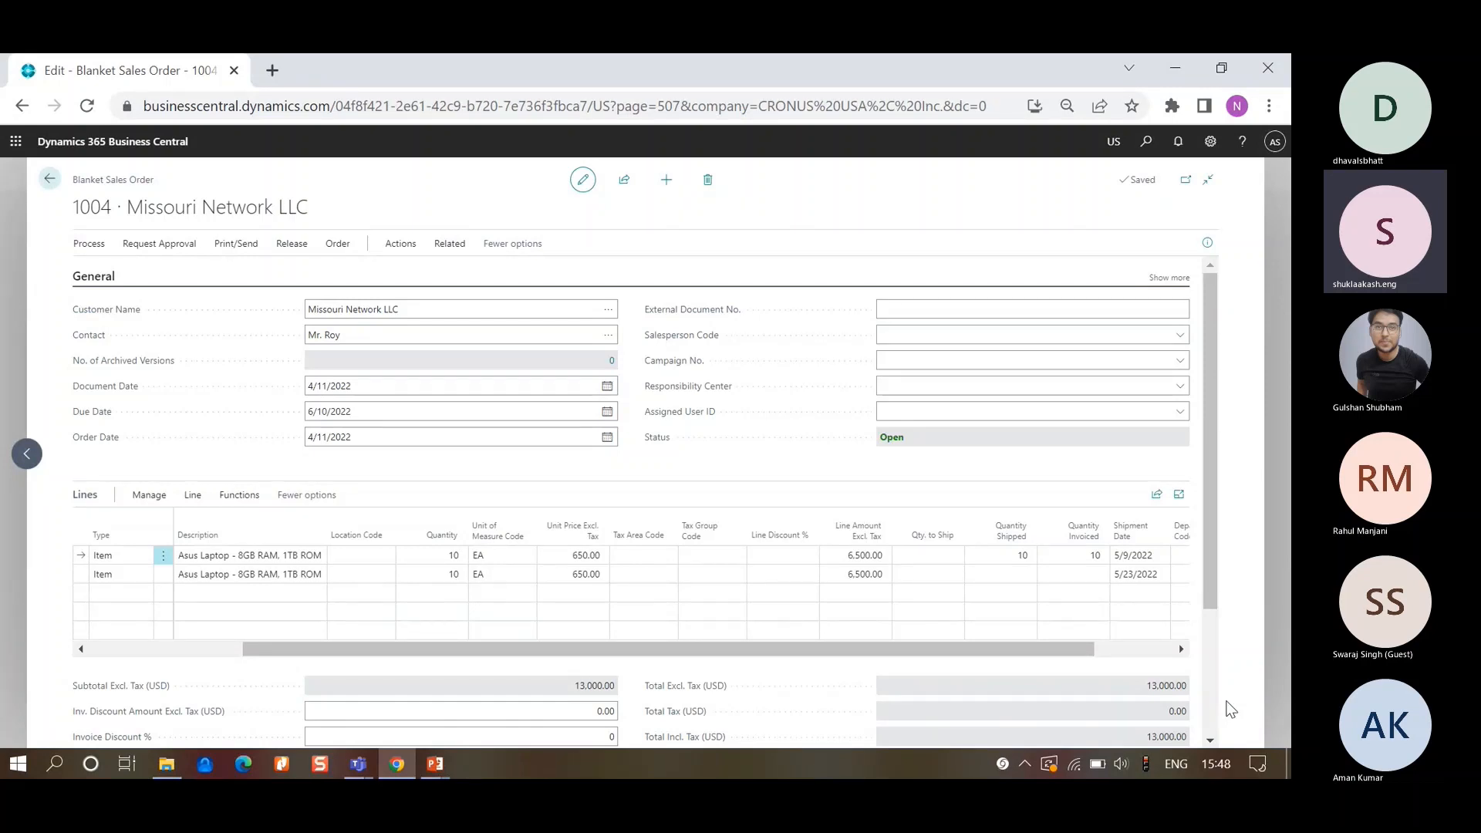
- Set the quantity to ship to 10 on the second Asus Laptop line
left_click(272, 584)
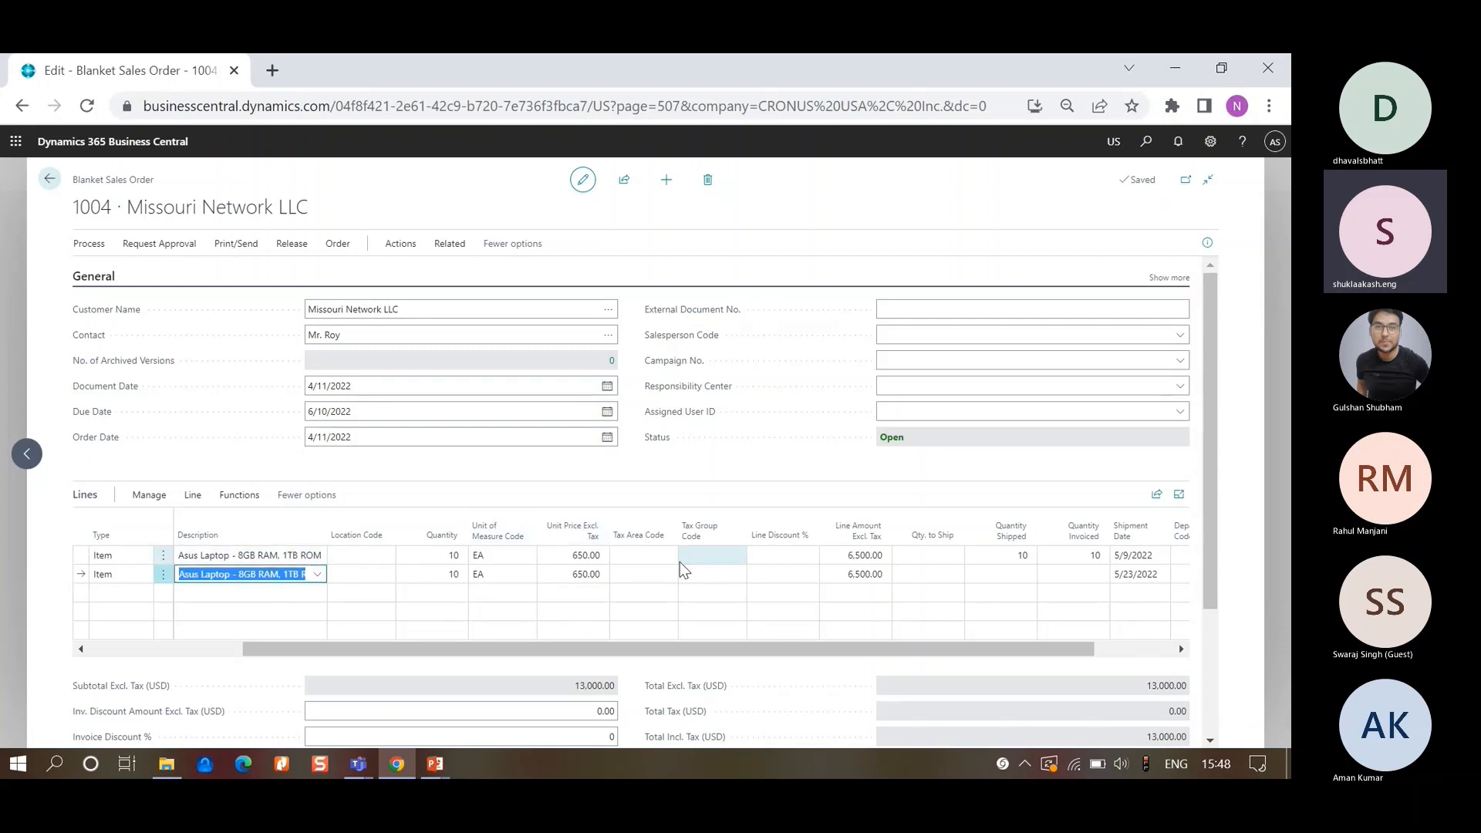
left_click(928, 574)
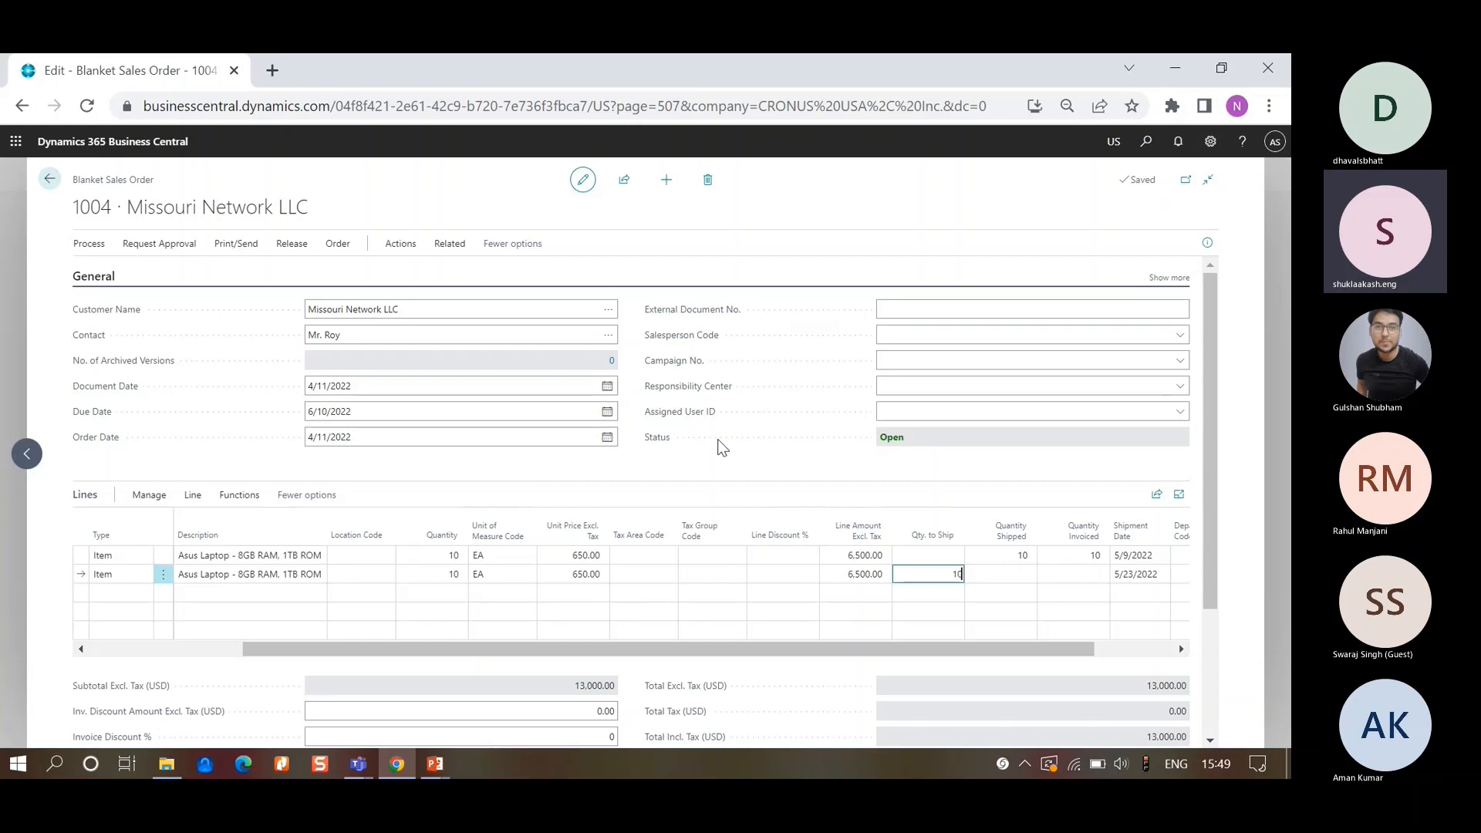
key("Tab")
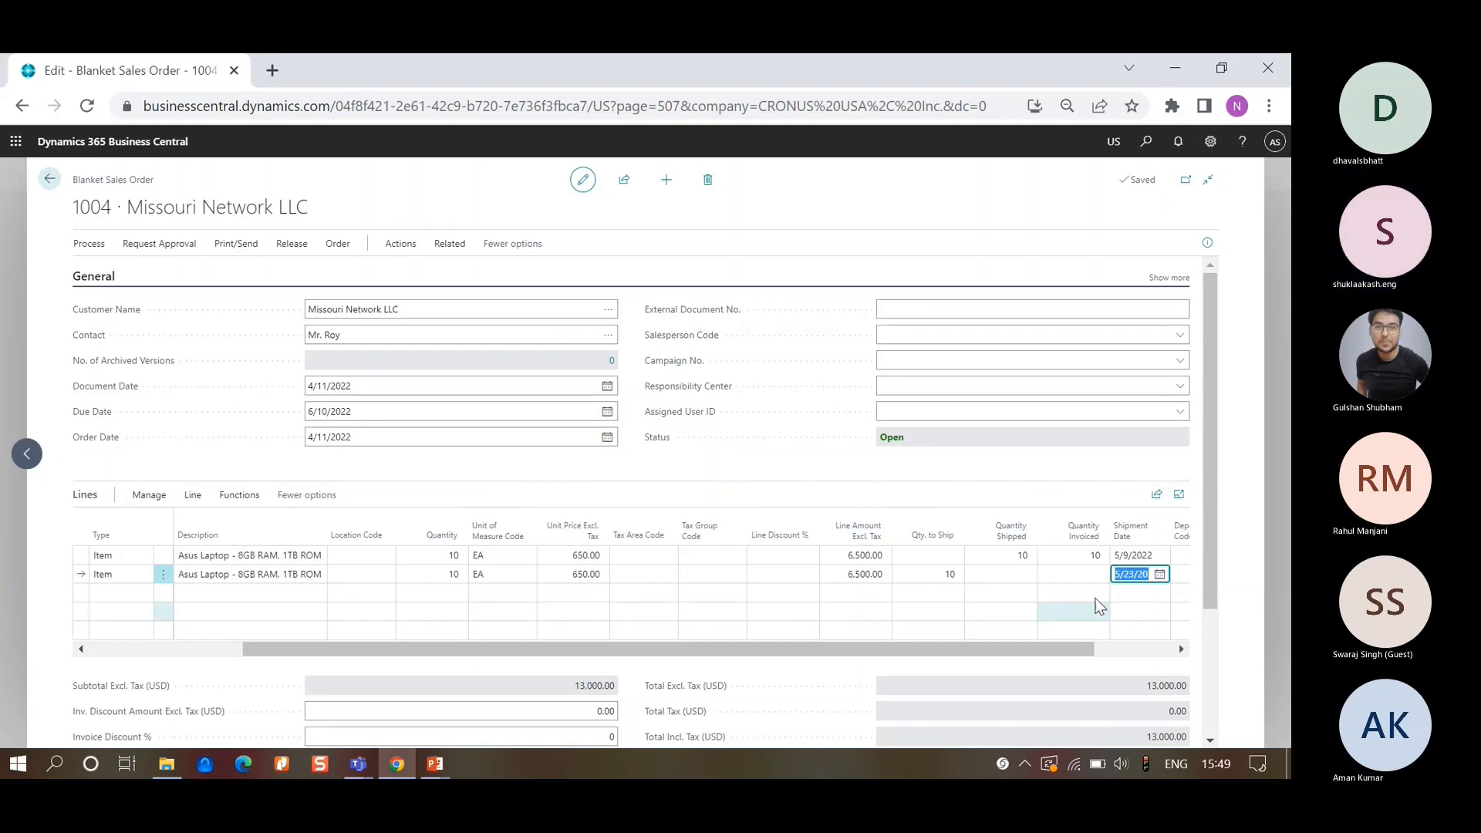
- Set the blanket sales order's order date to 5/23/2022
left_click(607, 436)
left_click(445, 460)
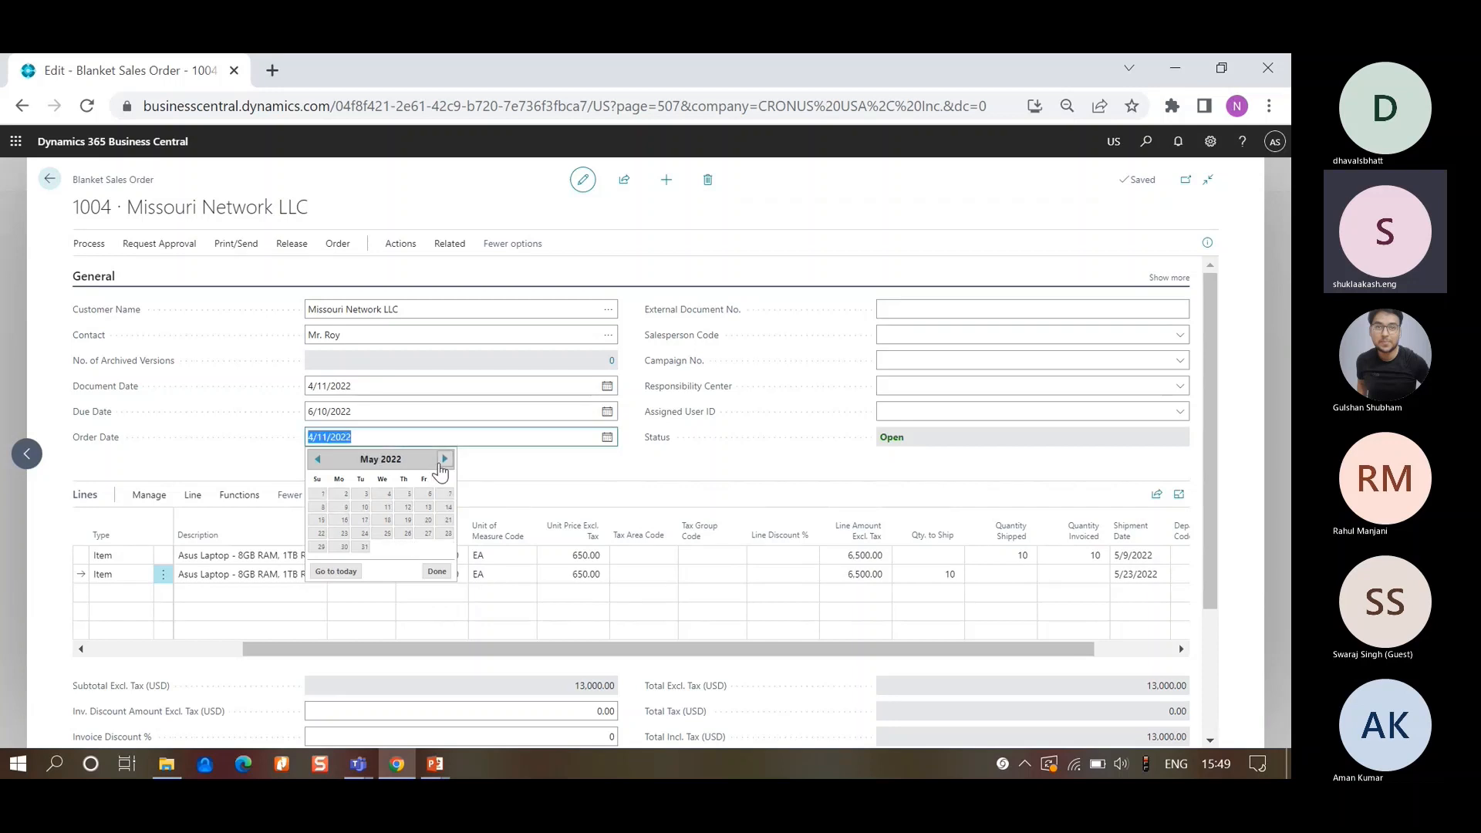
left_click(340, 546)
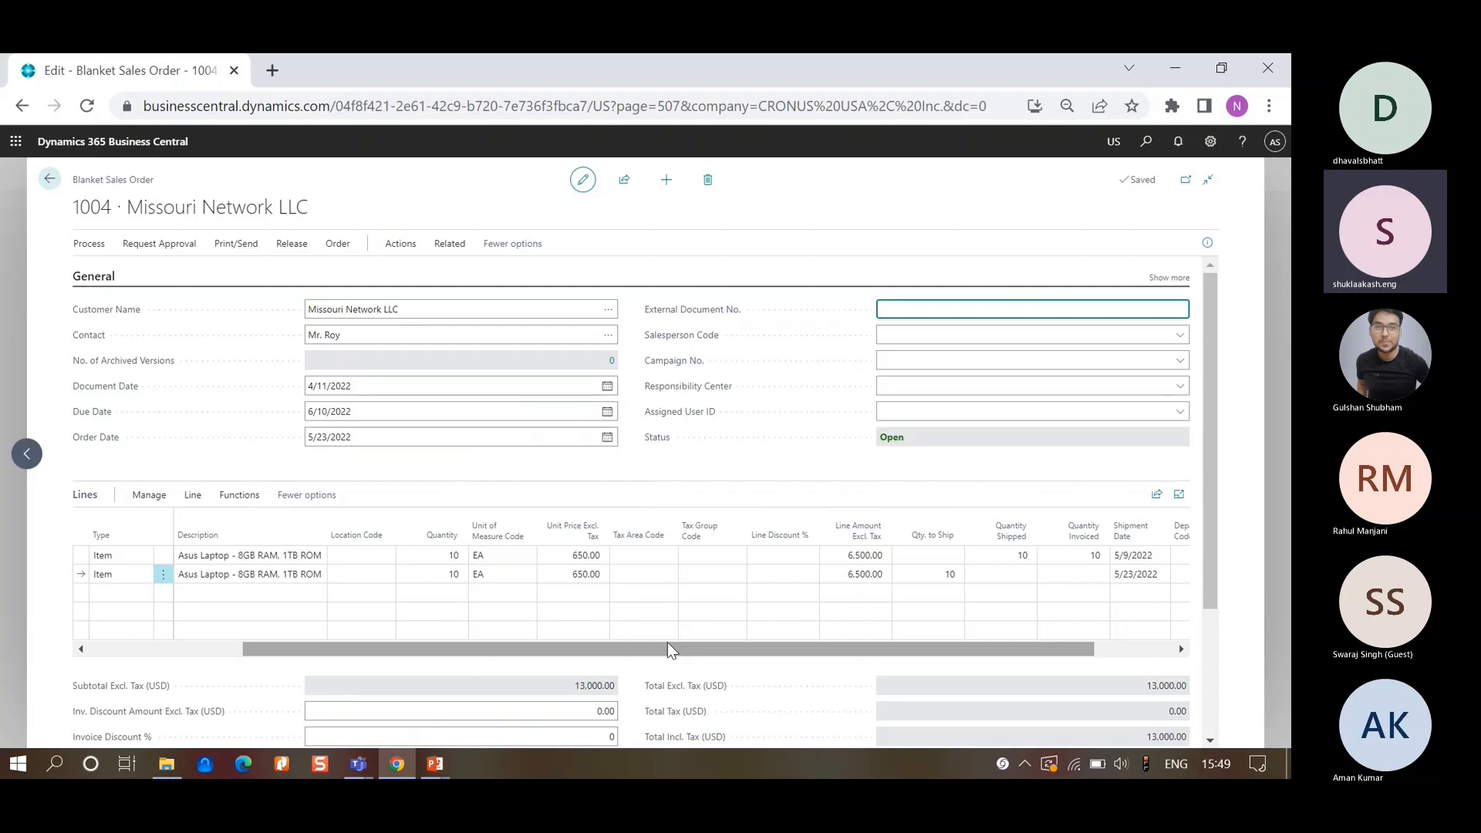
- Make a sales order from the blanket order for the second line's quantity and dismiss the creation message
left_click(939, 578)
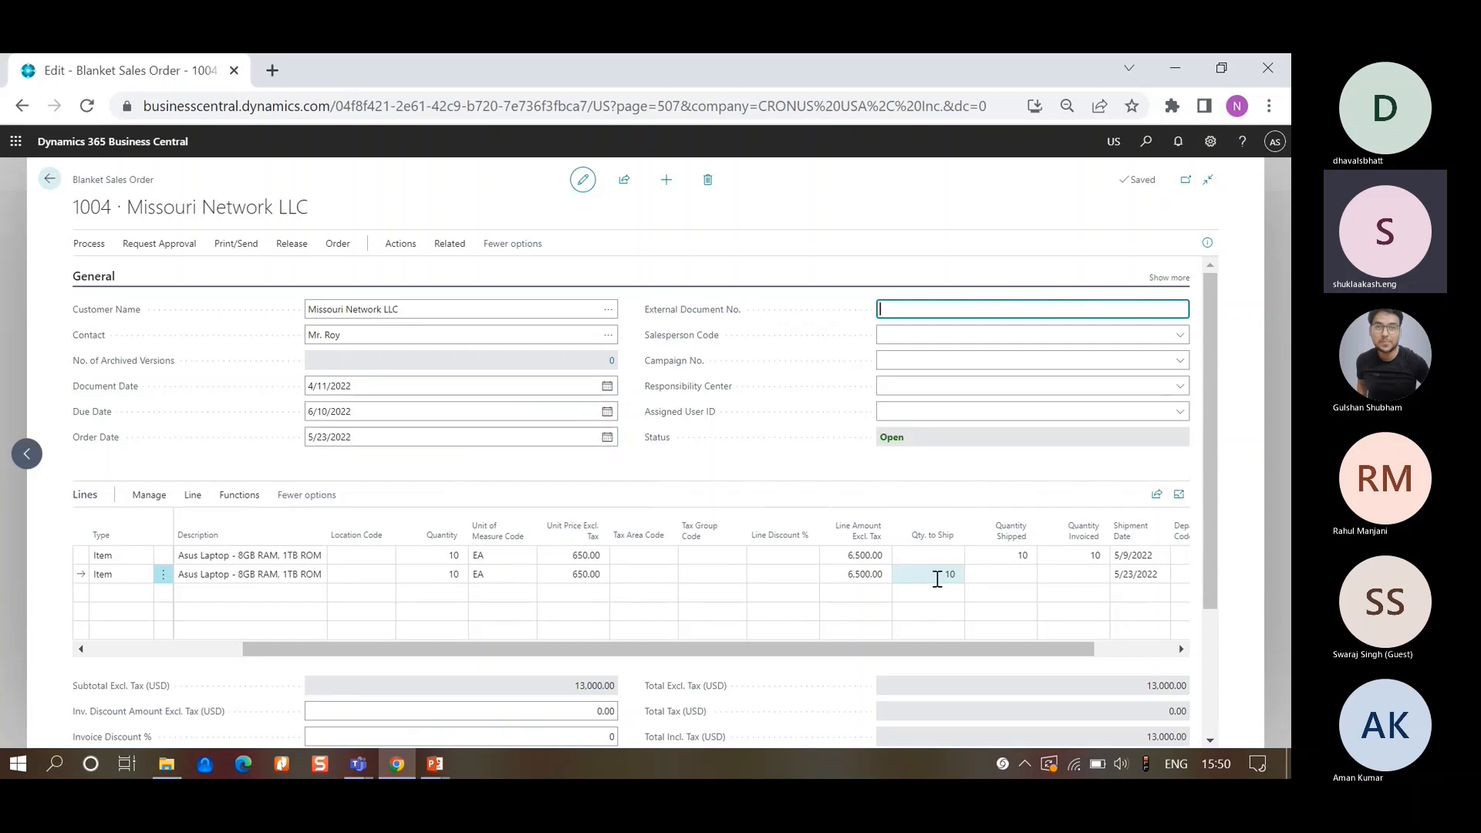
left_click(95, 247)
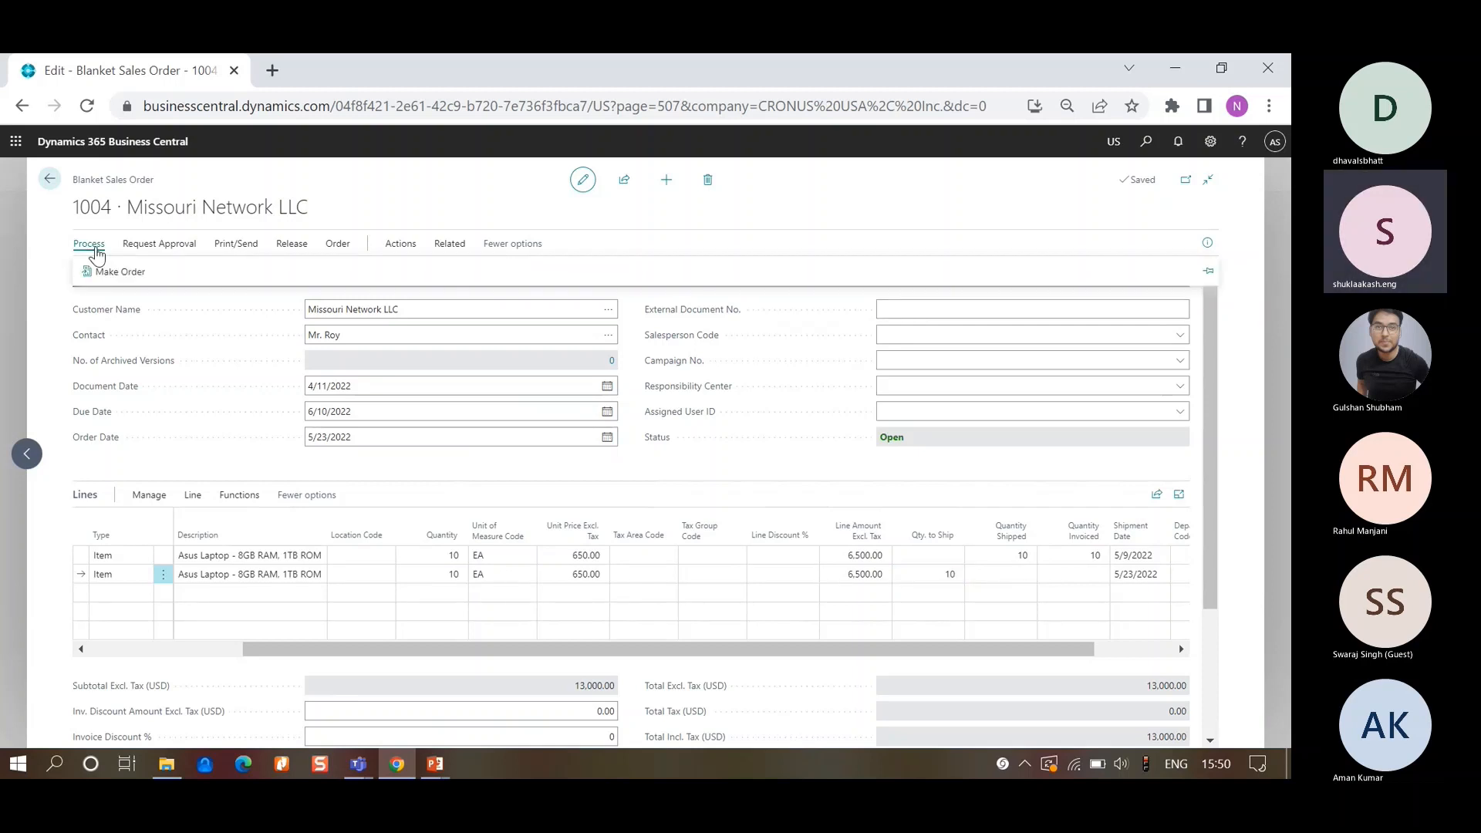
left_click(103, 271)
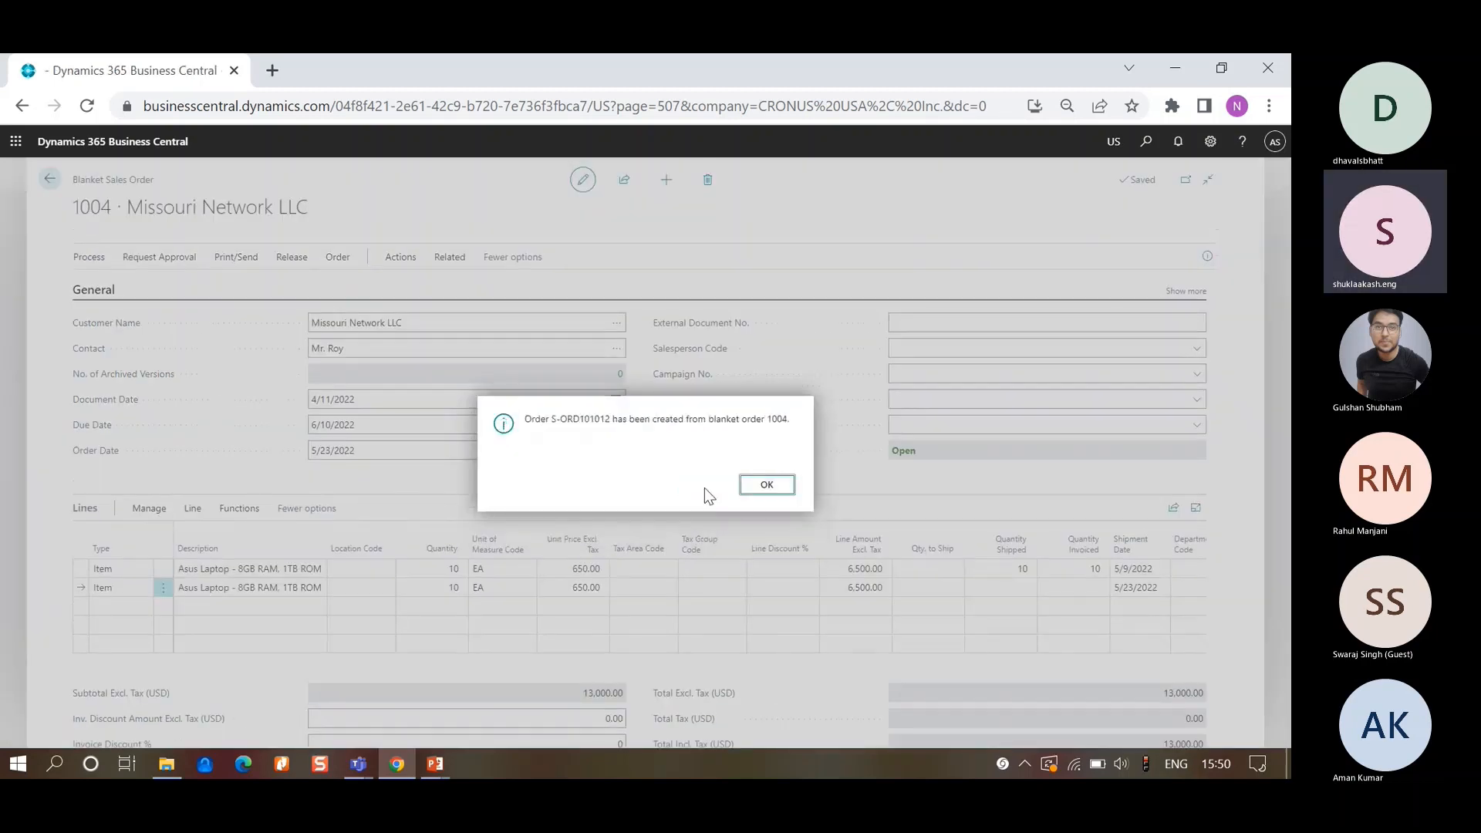
left_click(779, 490)
- Open the unposted sales order created from the second Asus Laptop line of the blanket order
left_click(193, 527)
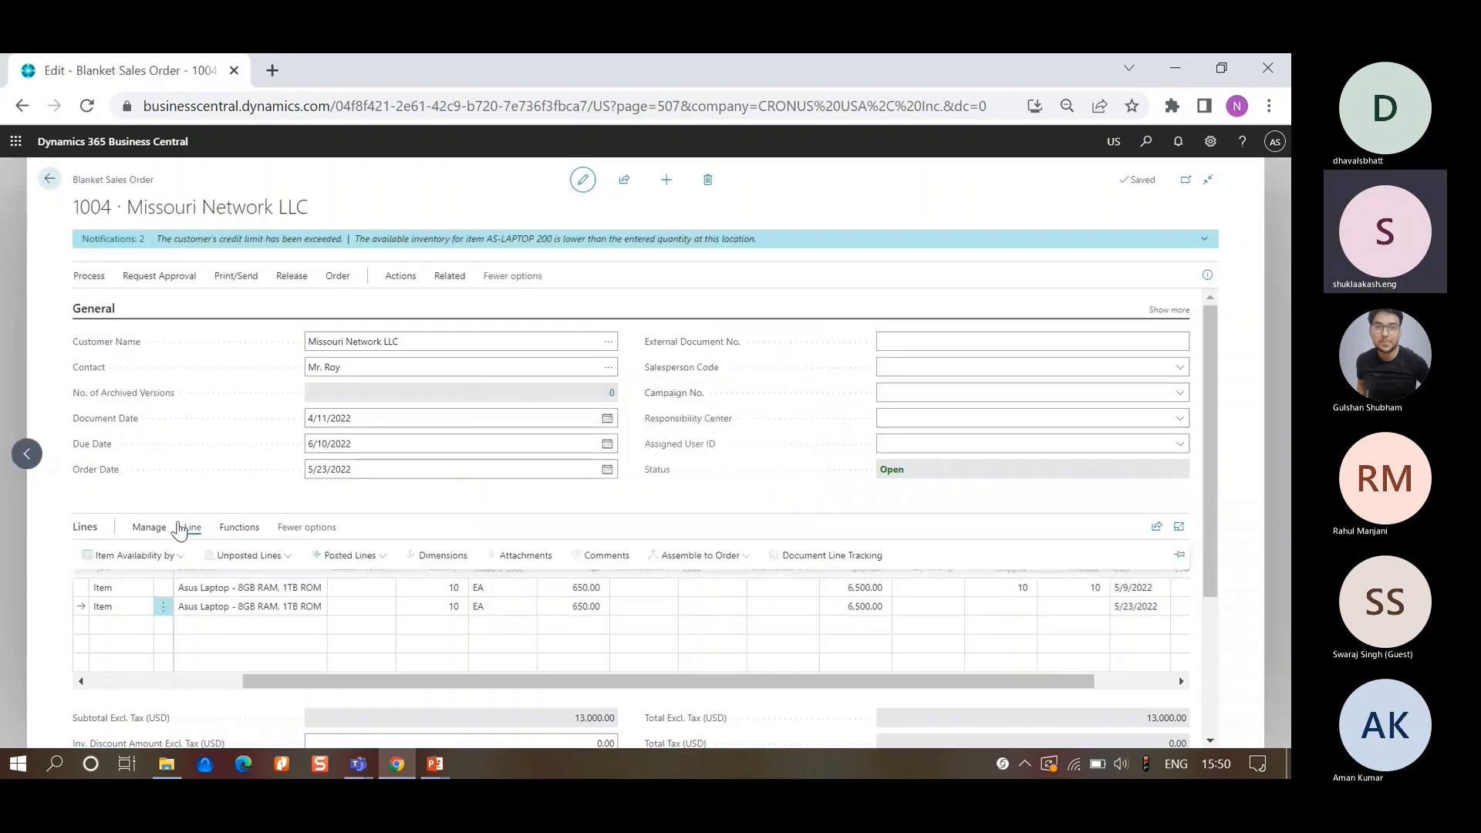
left_click(221, 558)
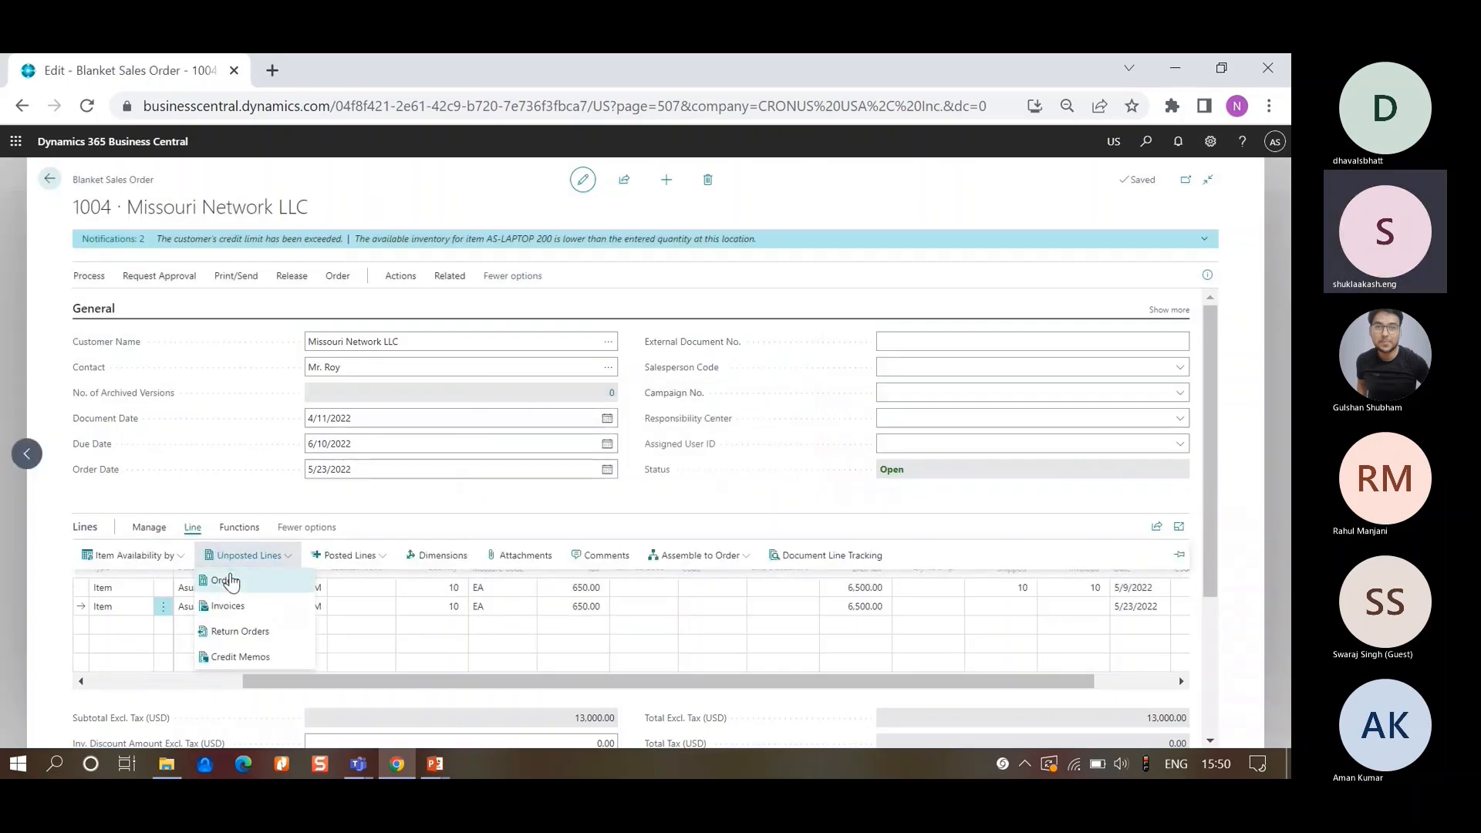
left_click(224, 580)
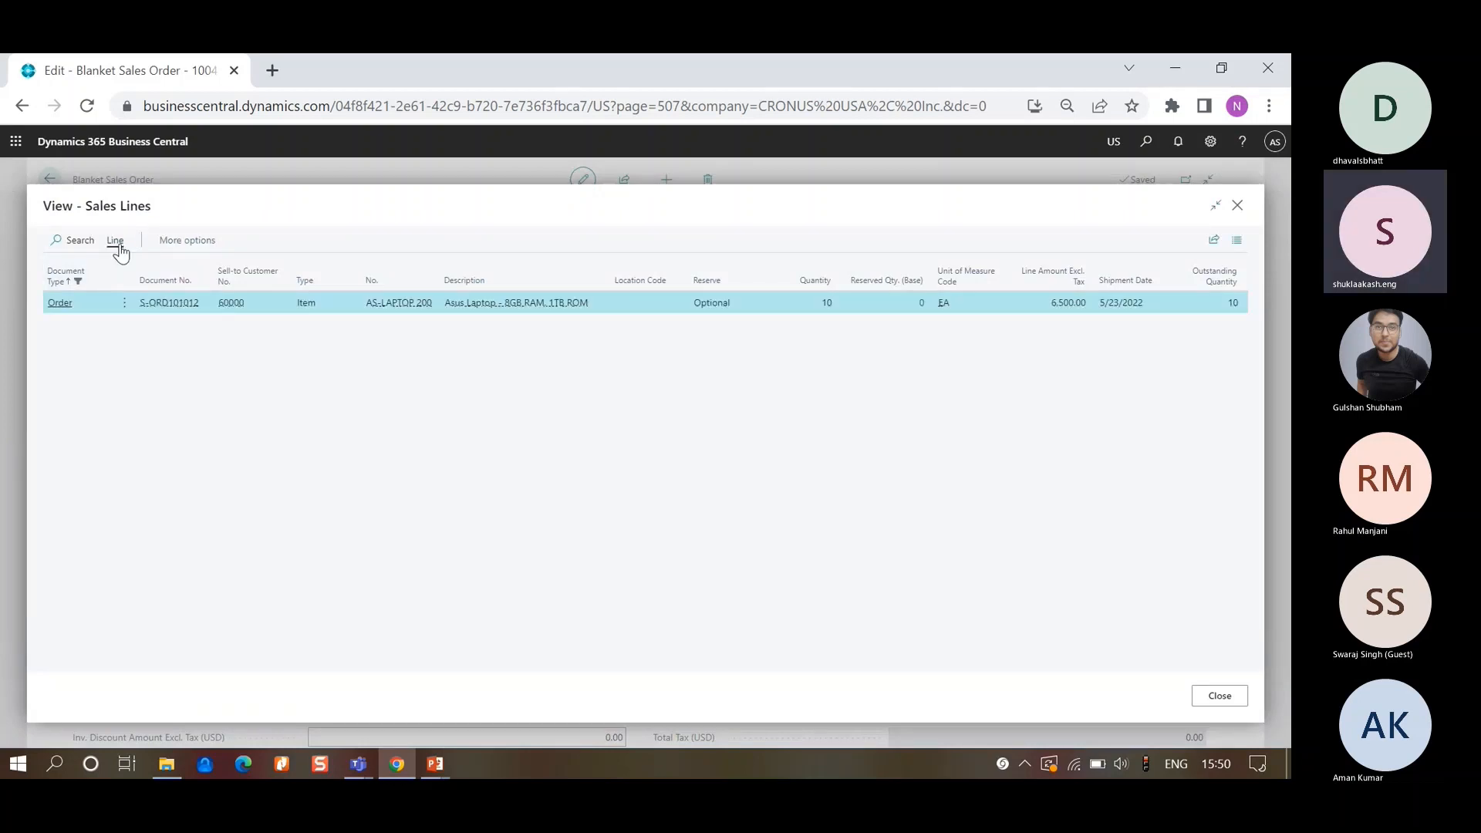
left_click(116, 241)
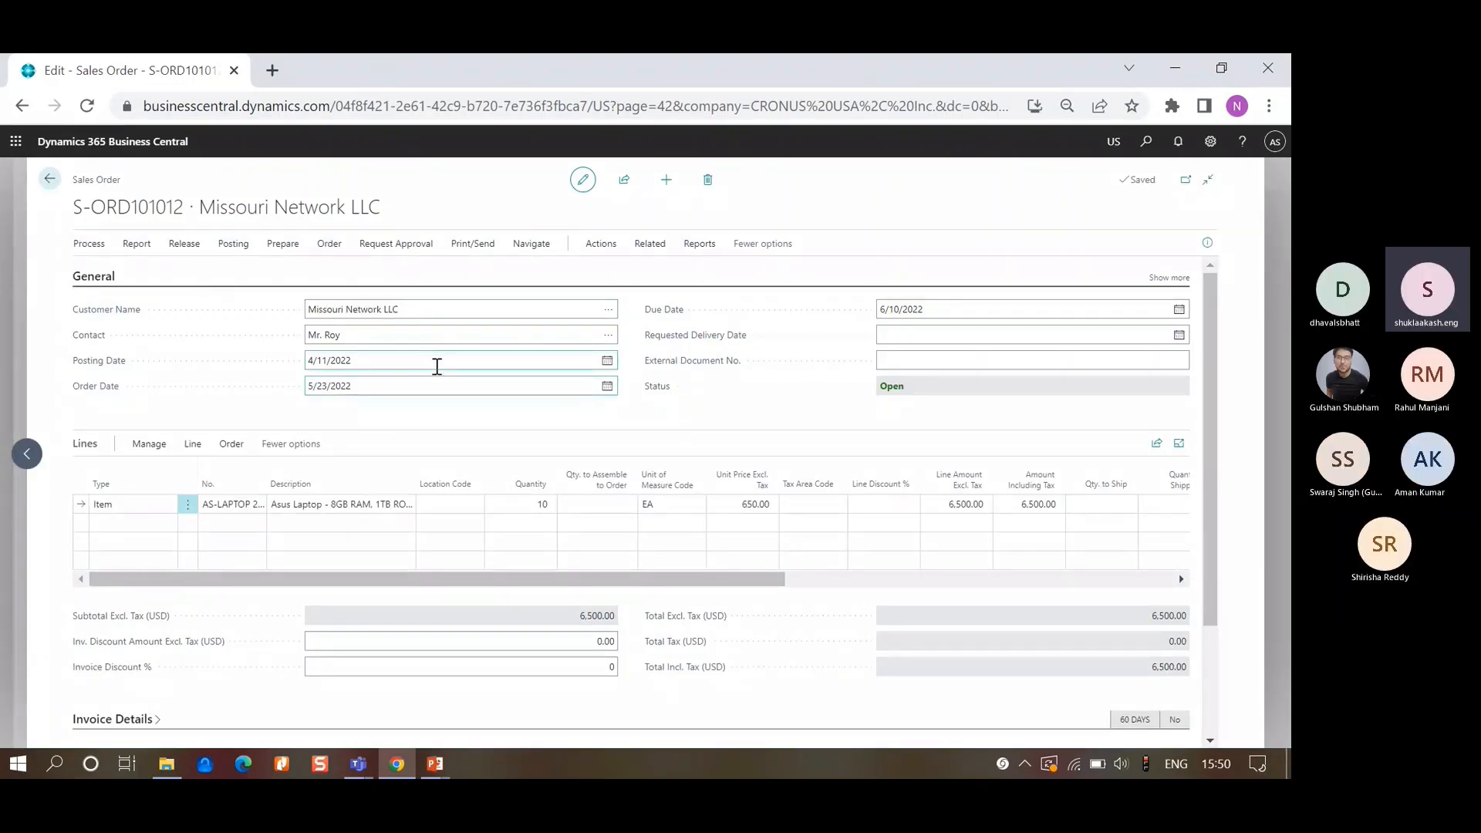
- Set the sales order's posting date to 5/23/2022
left_click(607, 361)
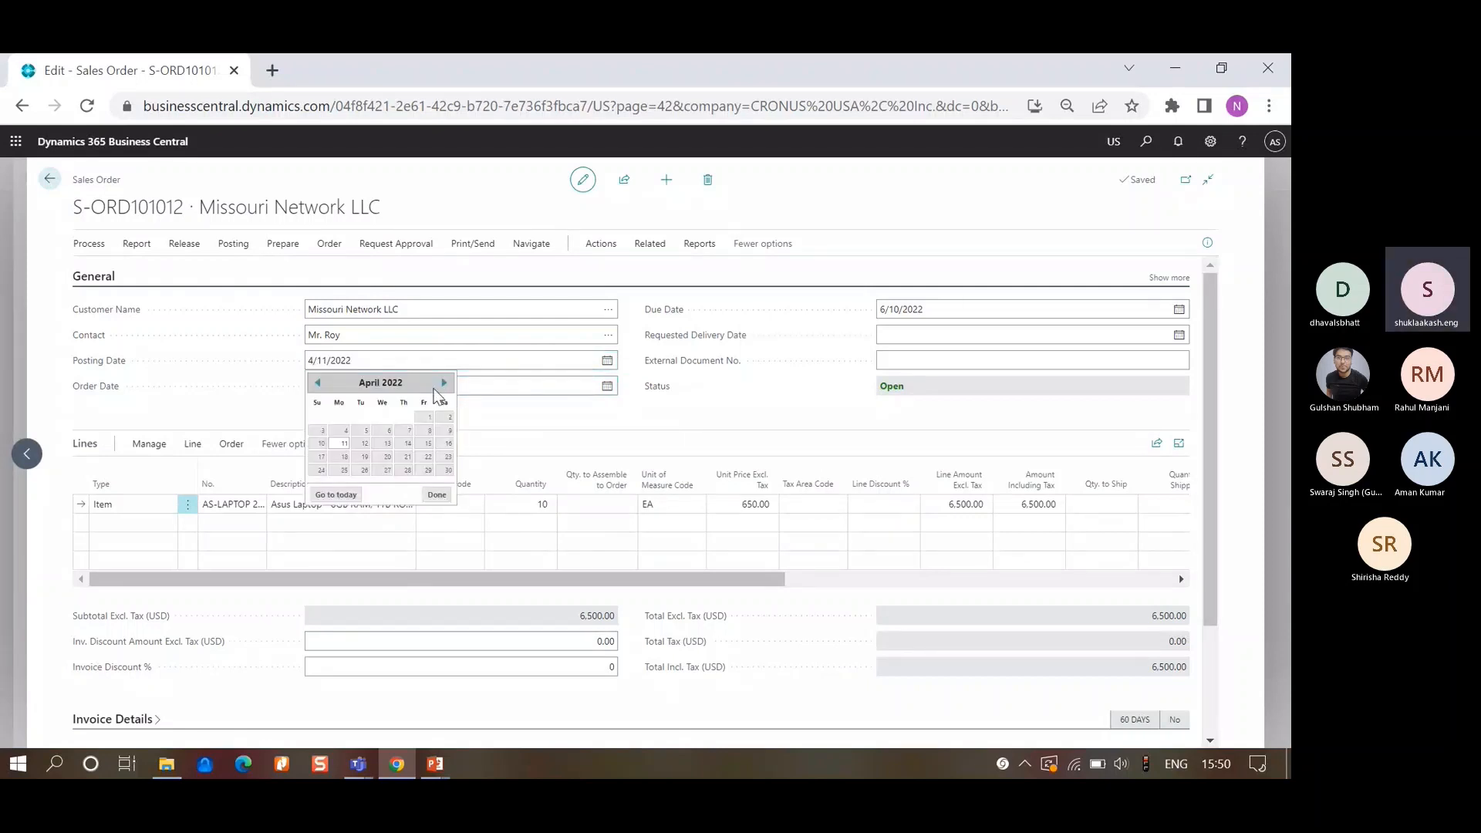
left_click(445, 383)
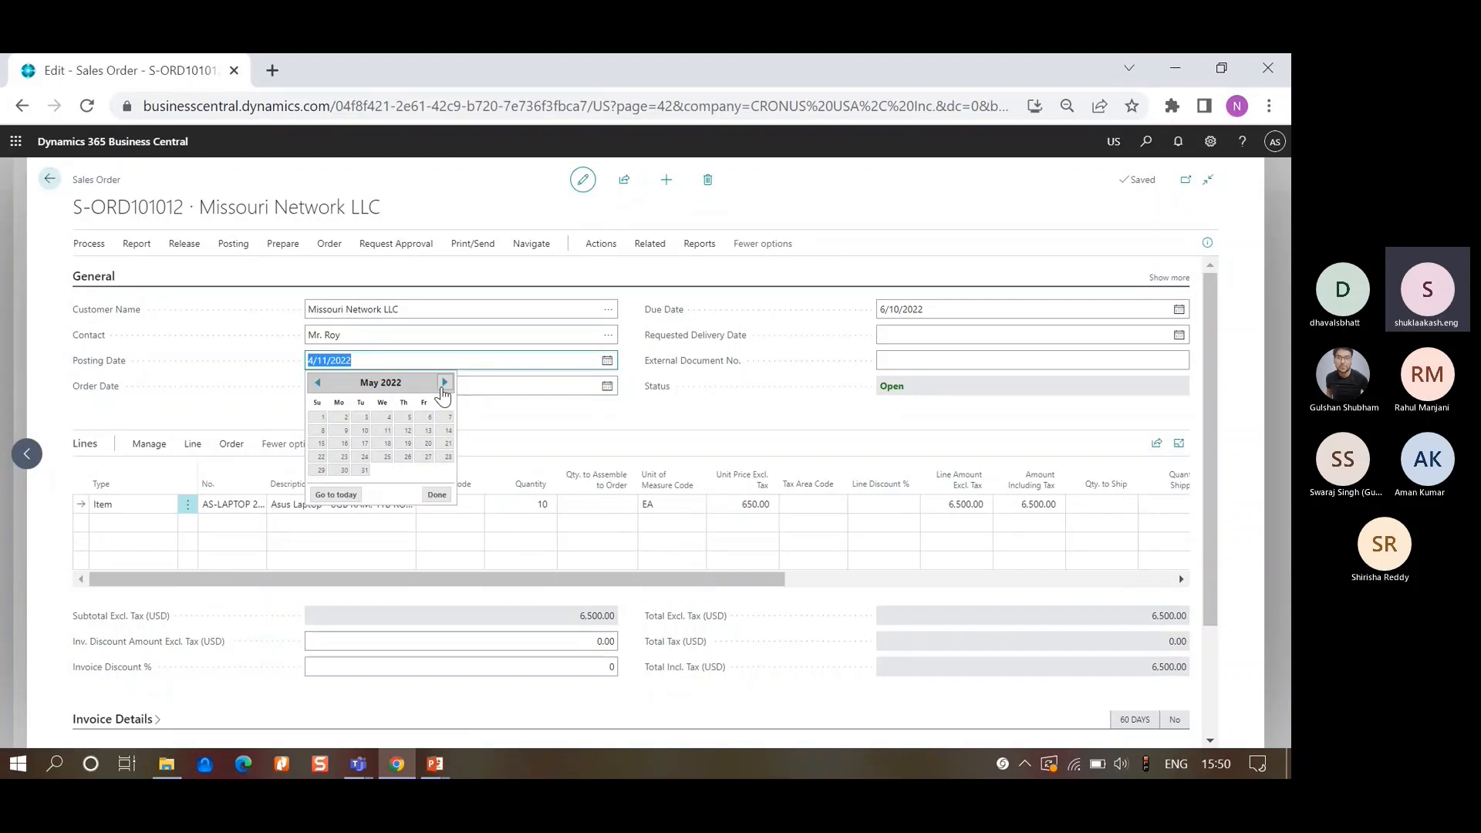
left_click(345, 457)
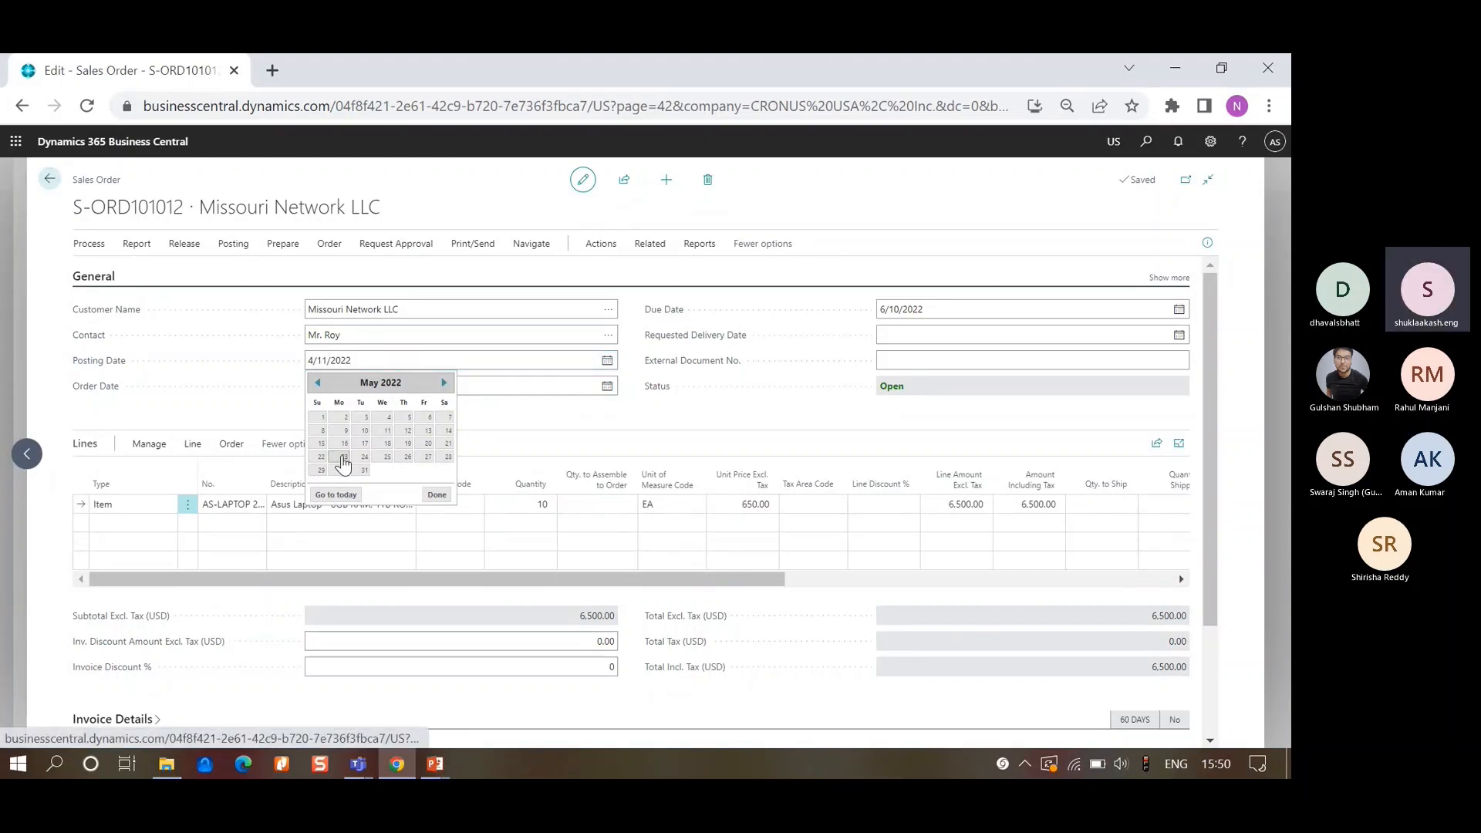
key("Tab")
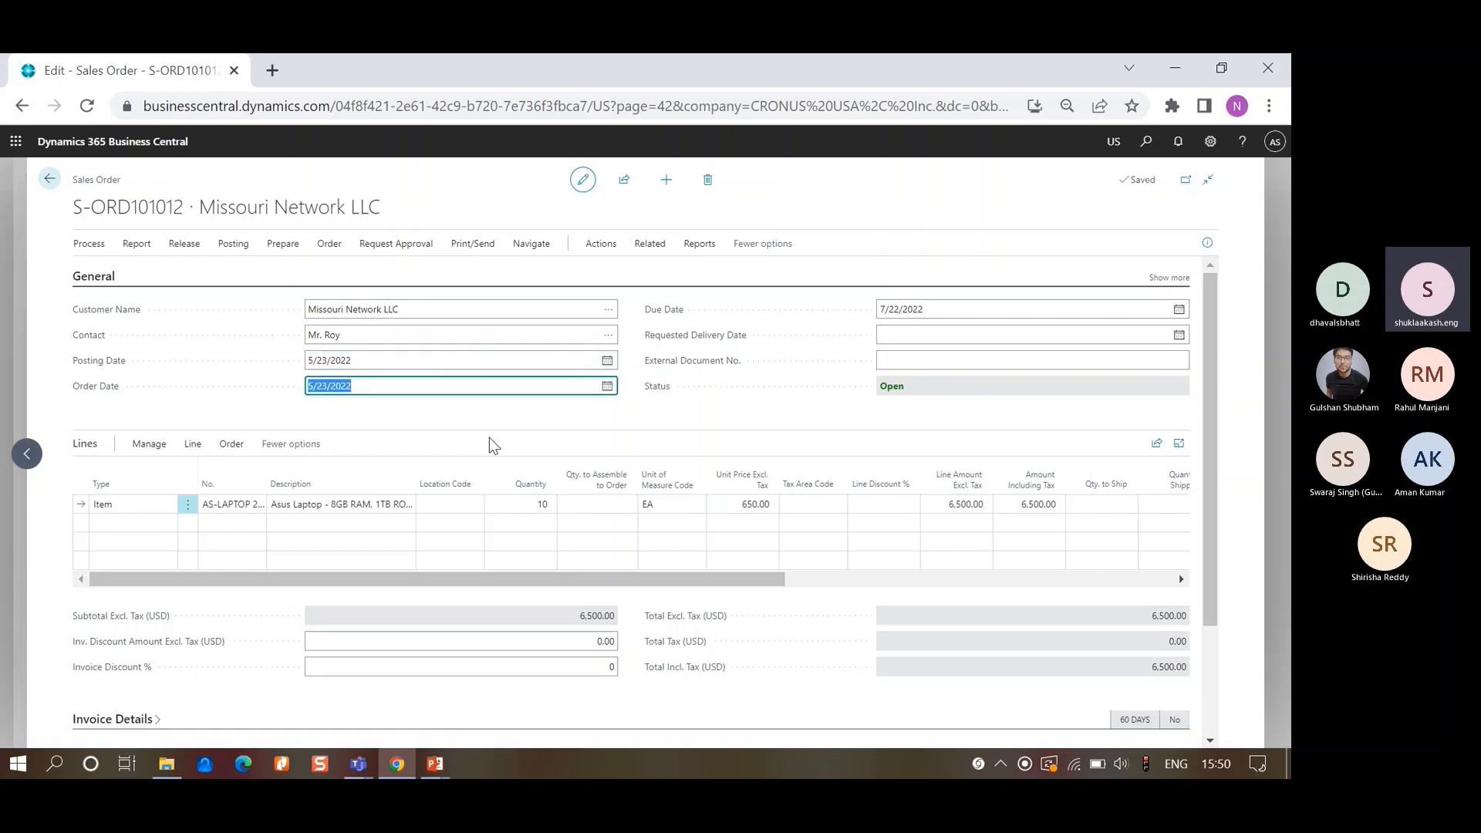
left_click(489, 438)
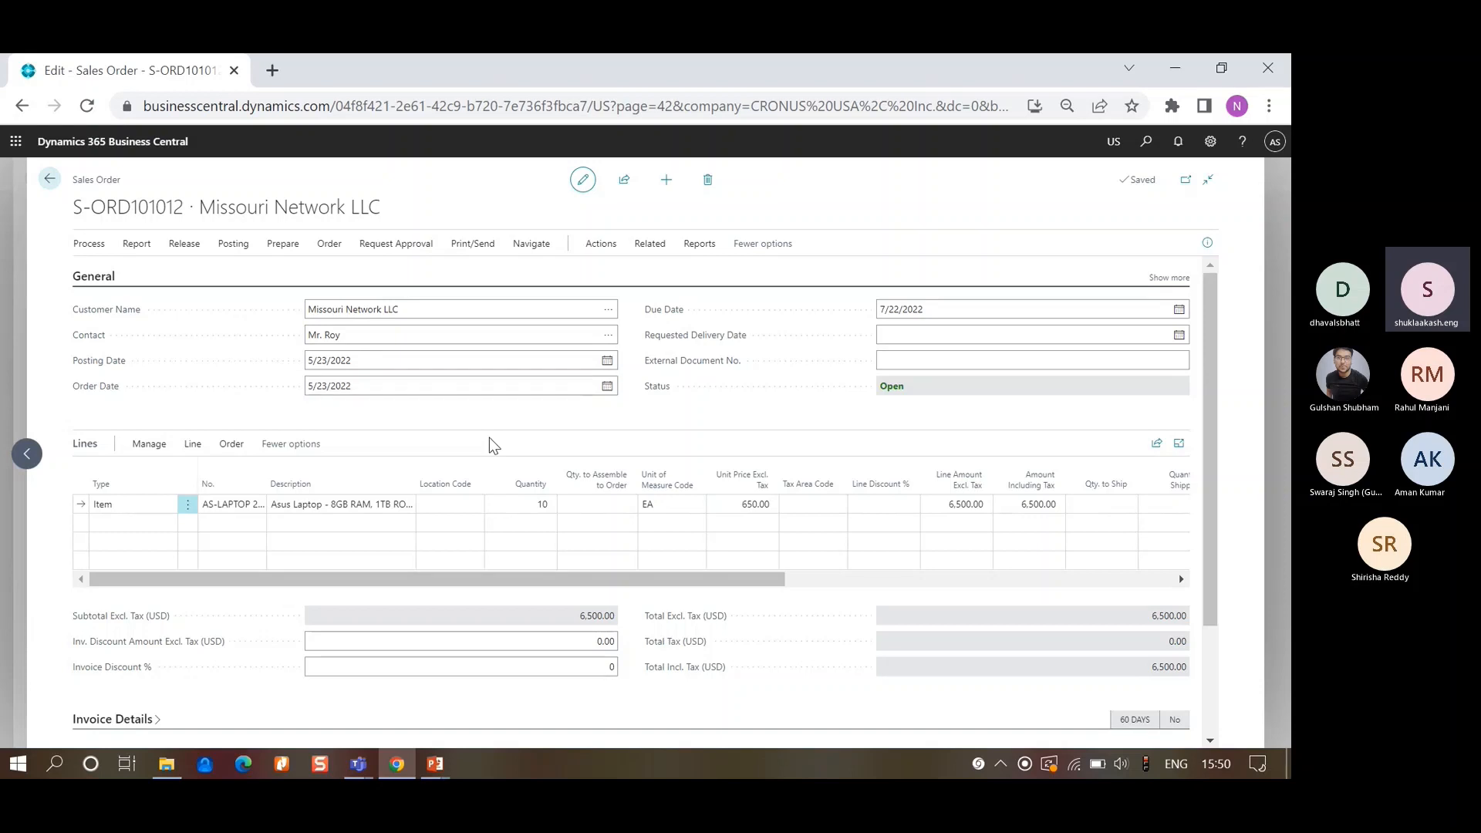
- Try to preview the sales order's posting with the laptop line's quantity and quantity to ship raised to 15
left_click(510, 499)
type("1")
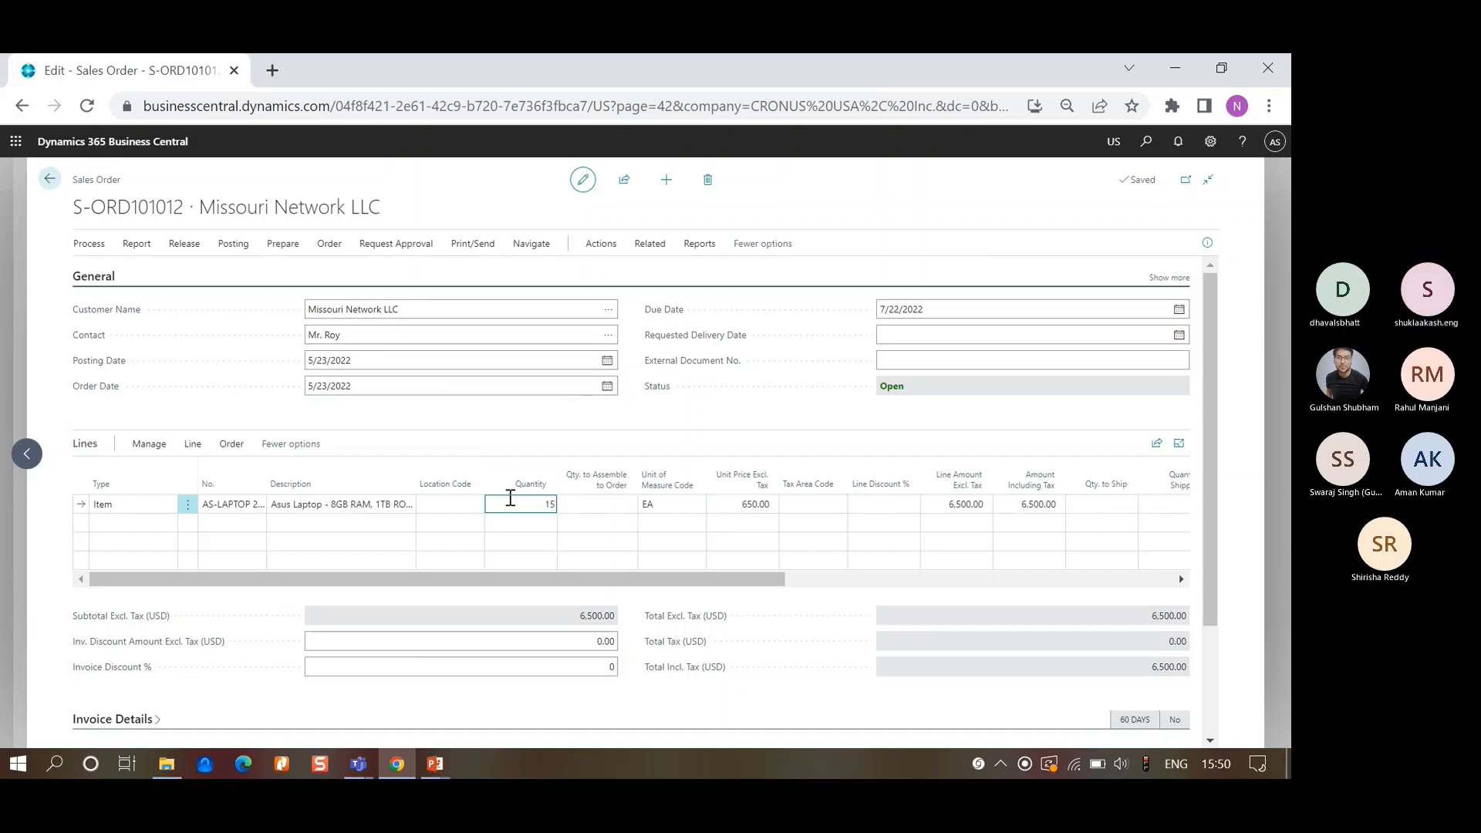
key("Tab")
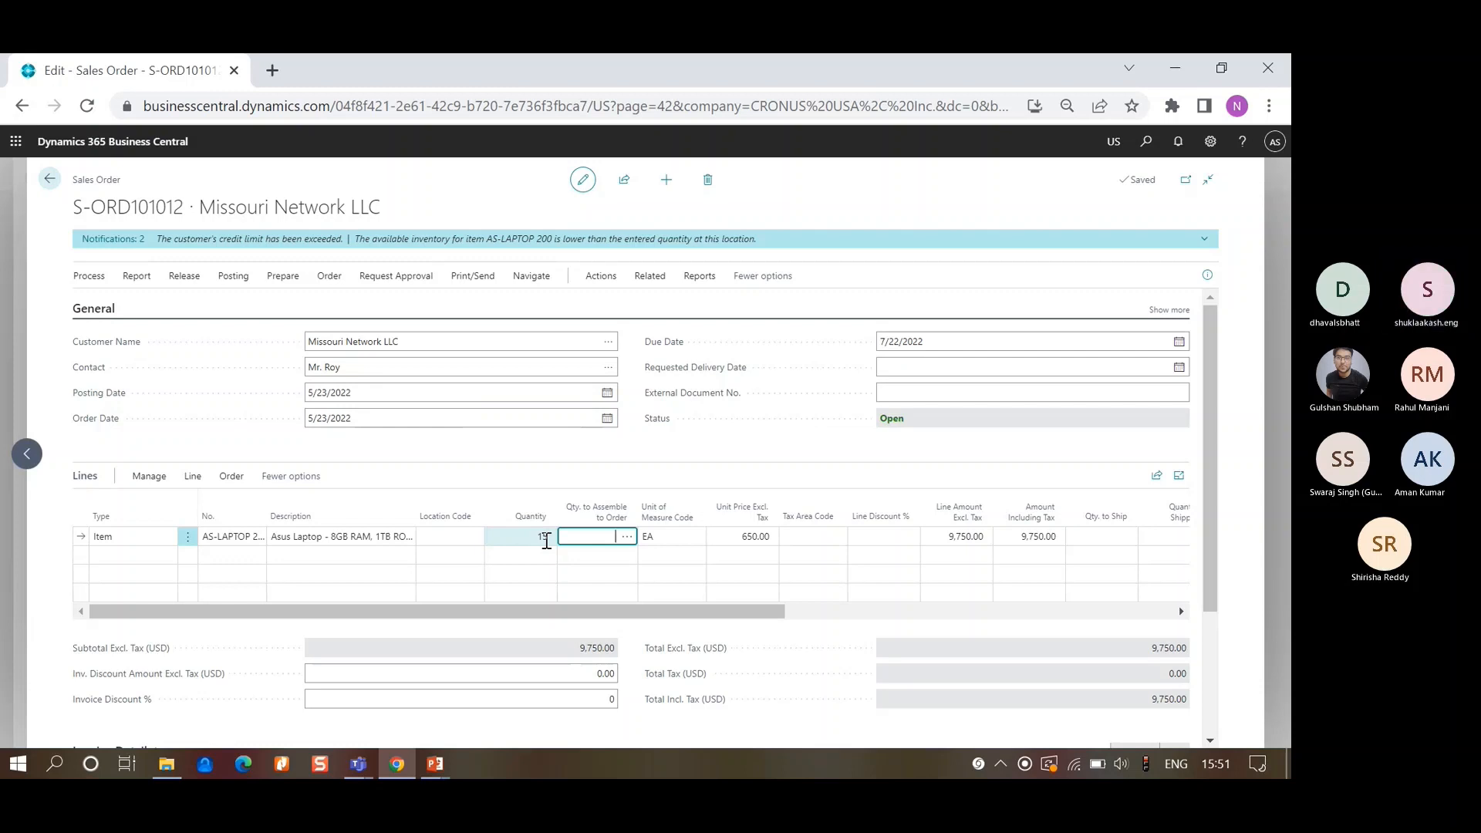
left_click(1116, 534)
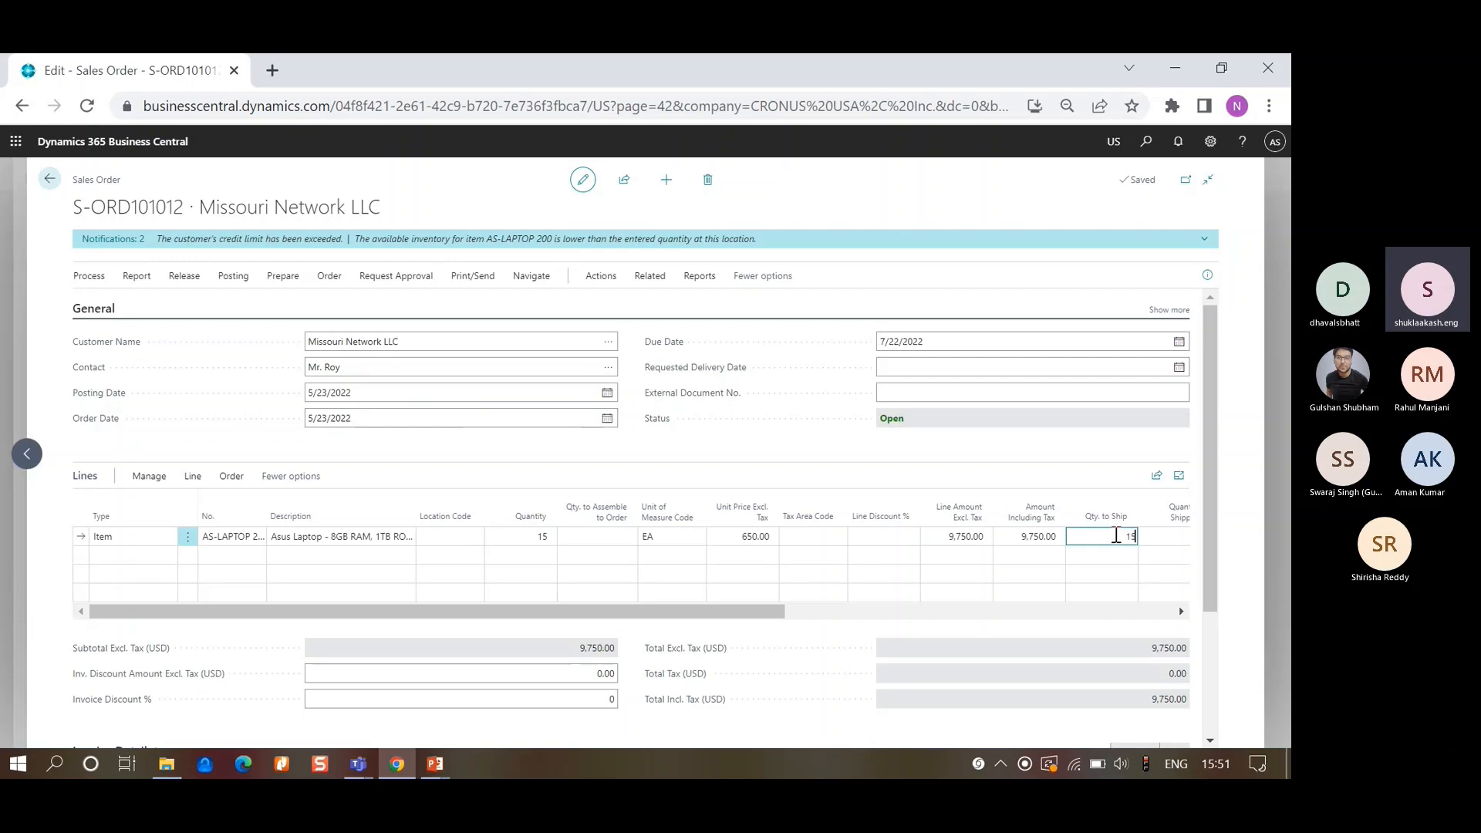
key("Tab")
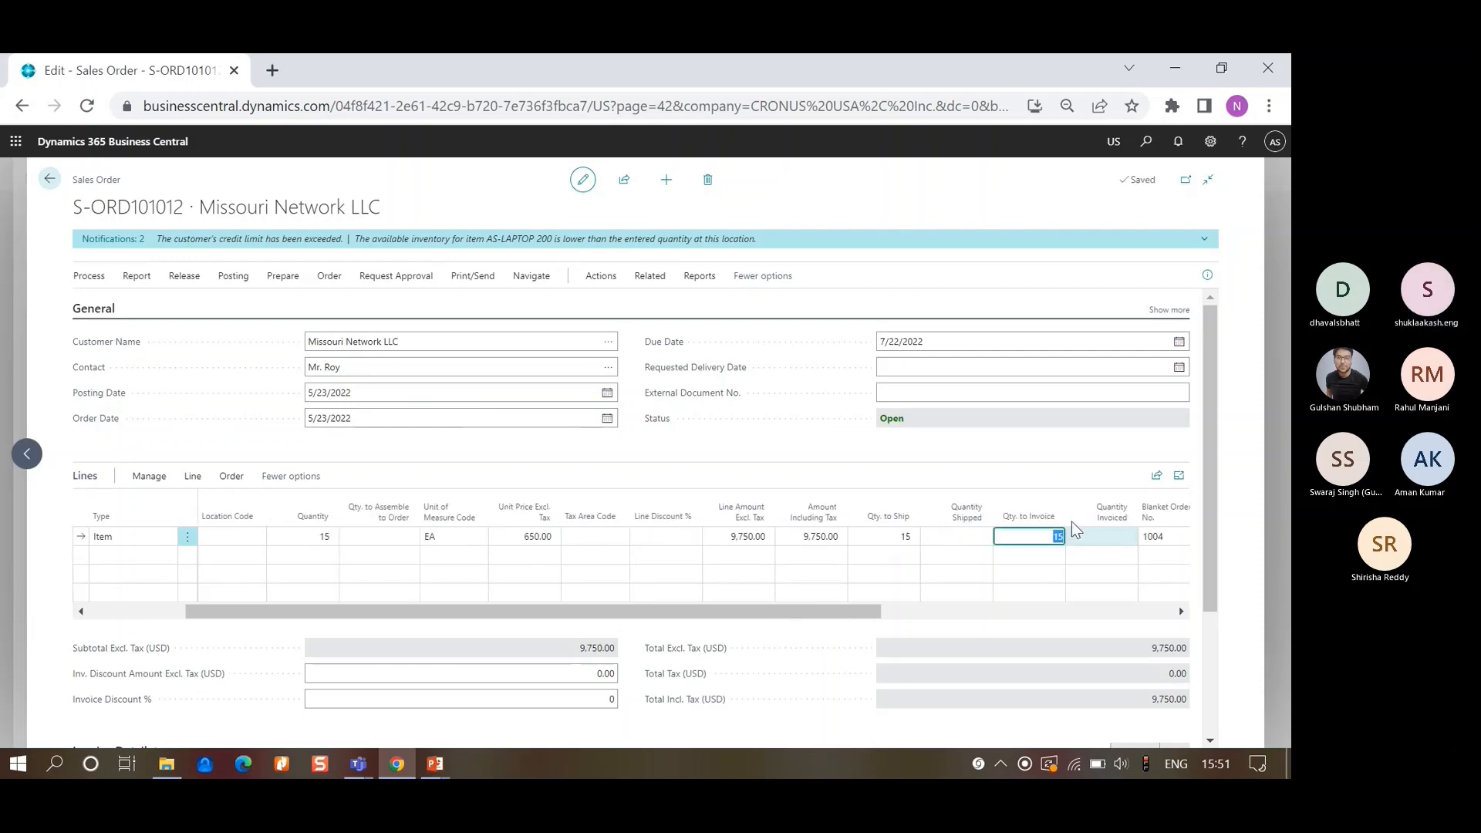
left_click(219, 280)
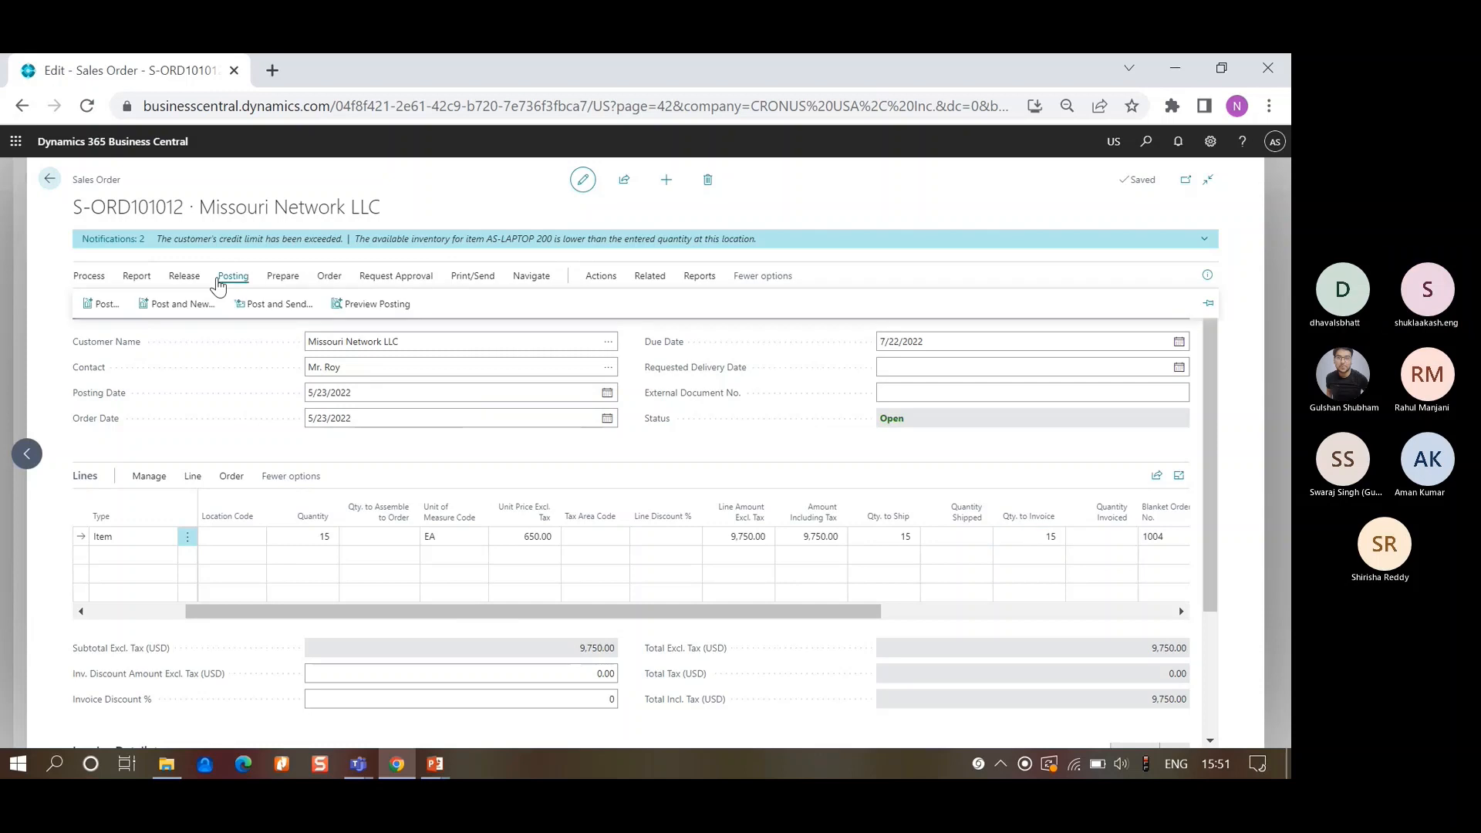
left_click(360, 308)
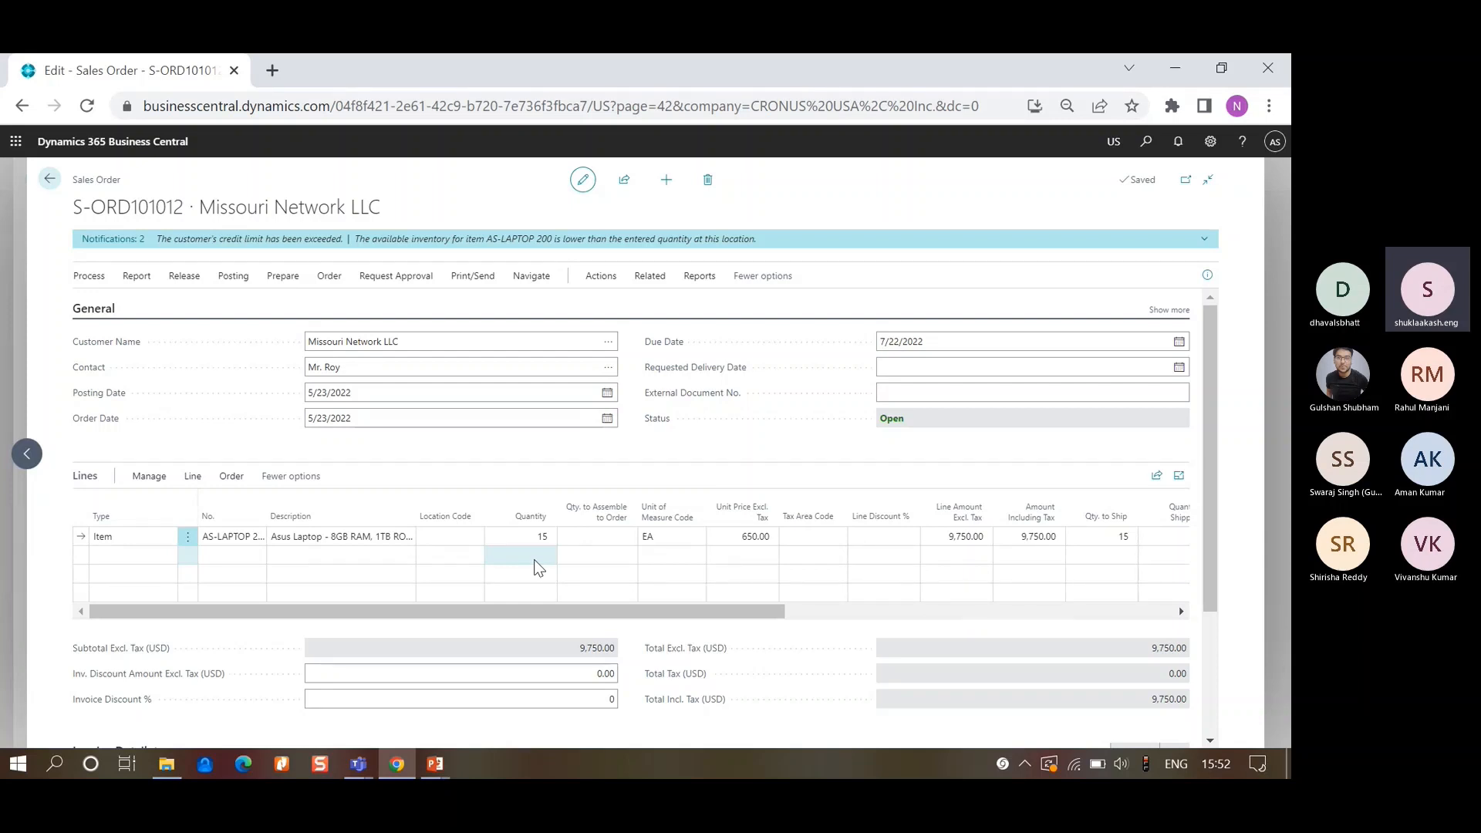
- Set both the quantity and the quantity to ship on the Asus Laptop line to 10
left_click(528, 537)
type("1")
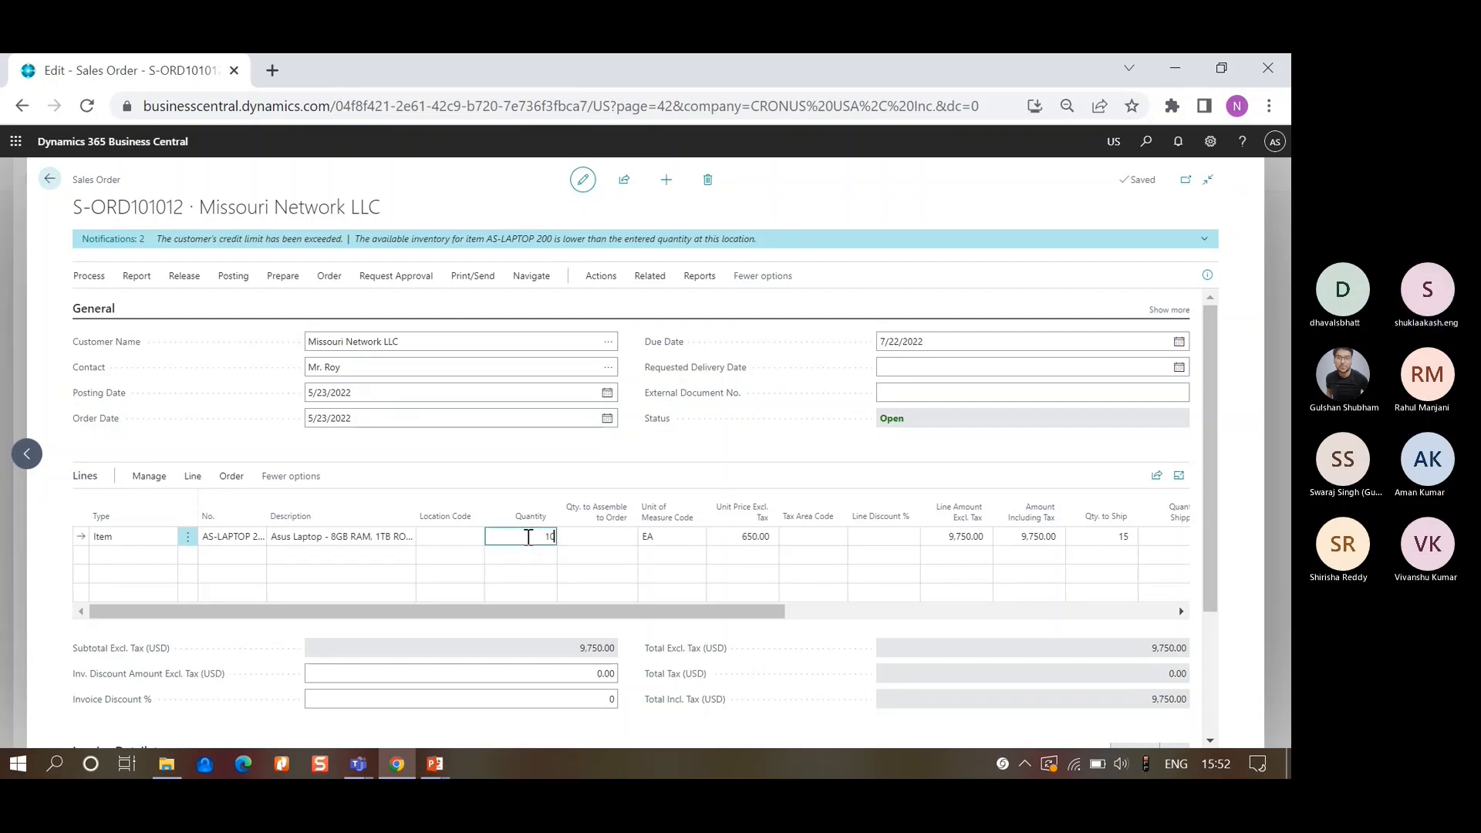
key("Return")
key("Return")
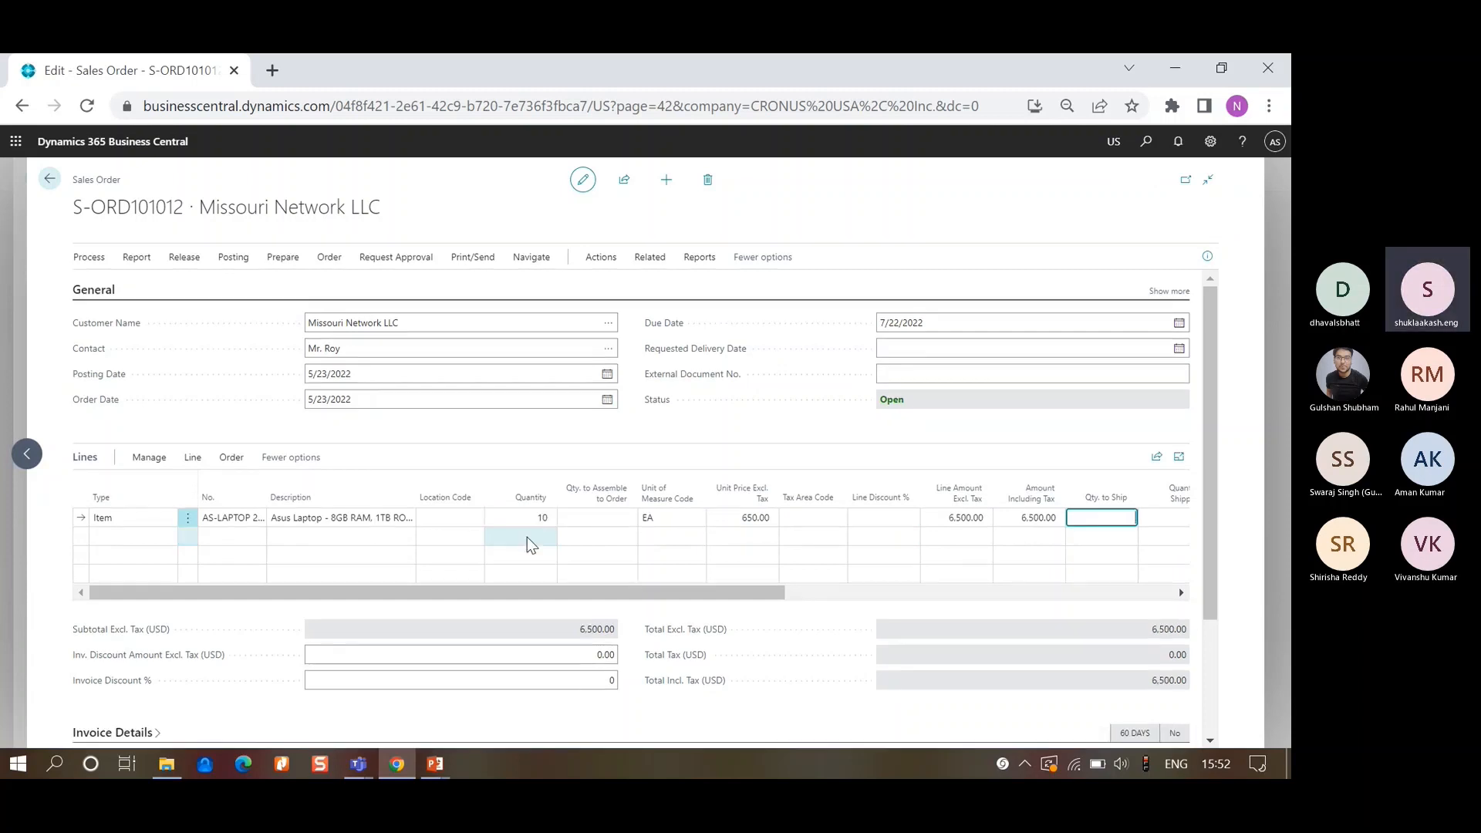
key("Return")
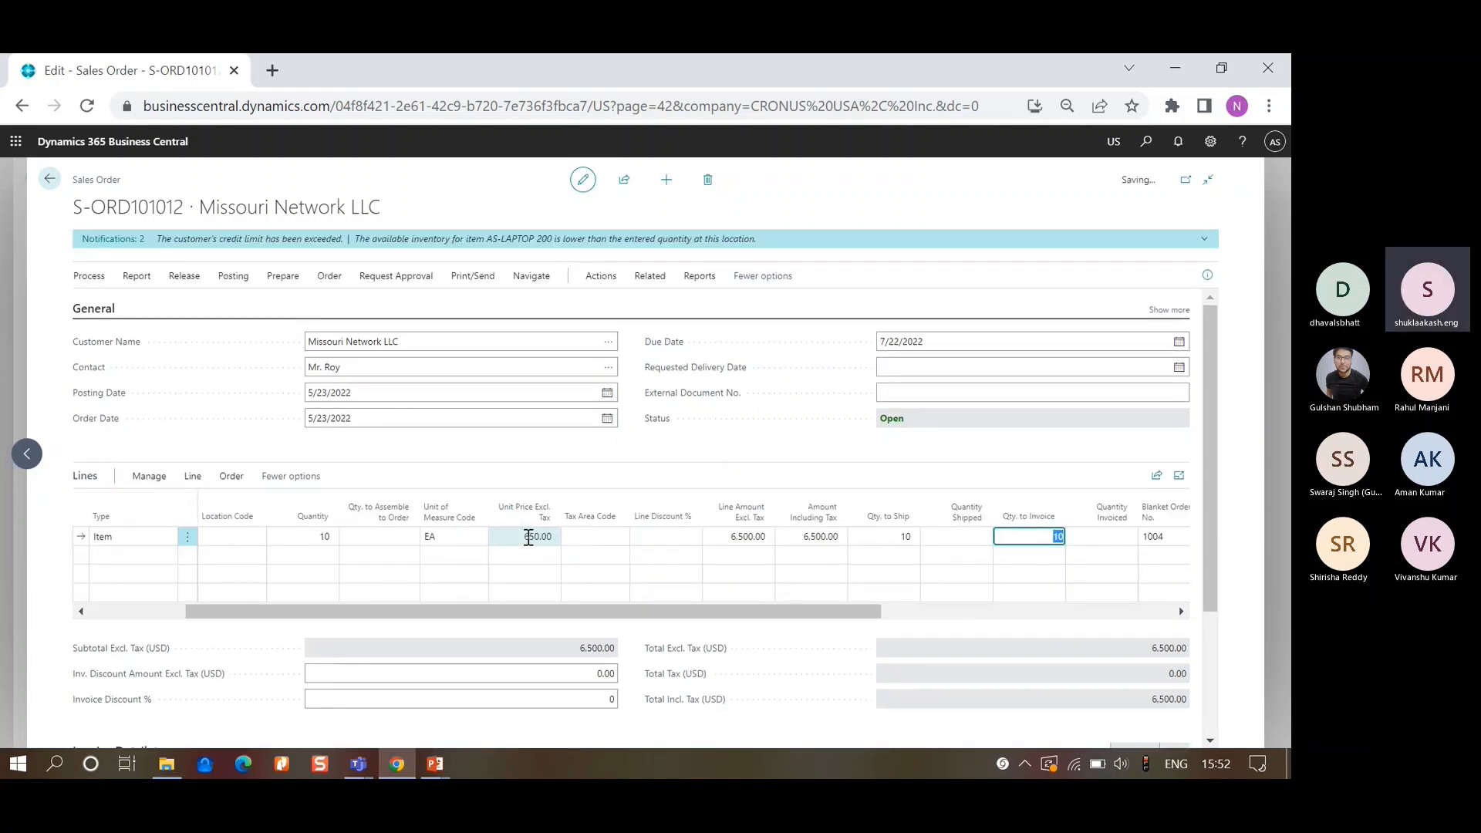
- Post the sales order with Ship and Invoice, decline opening the posted invoice, and return to the blanket order
left_click(232, 277)
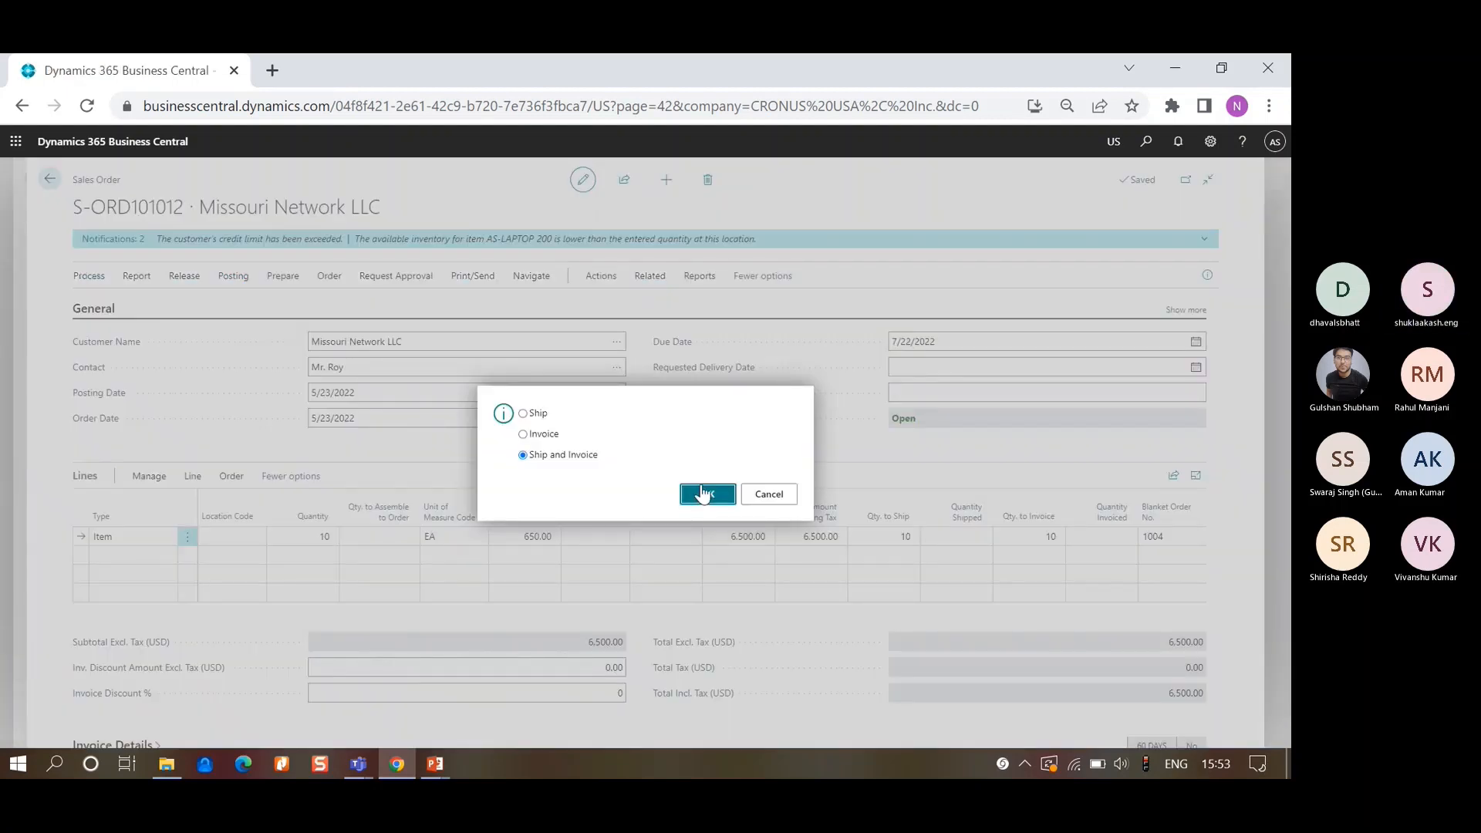
left_click(705, 493)
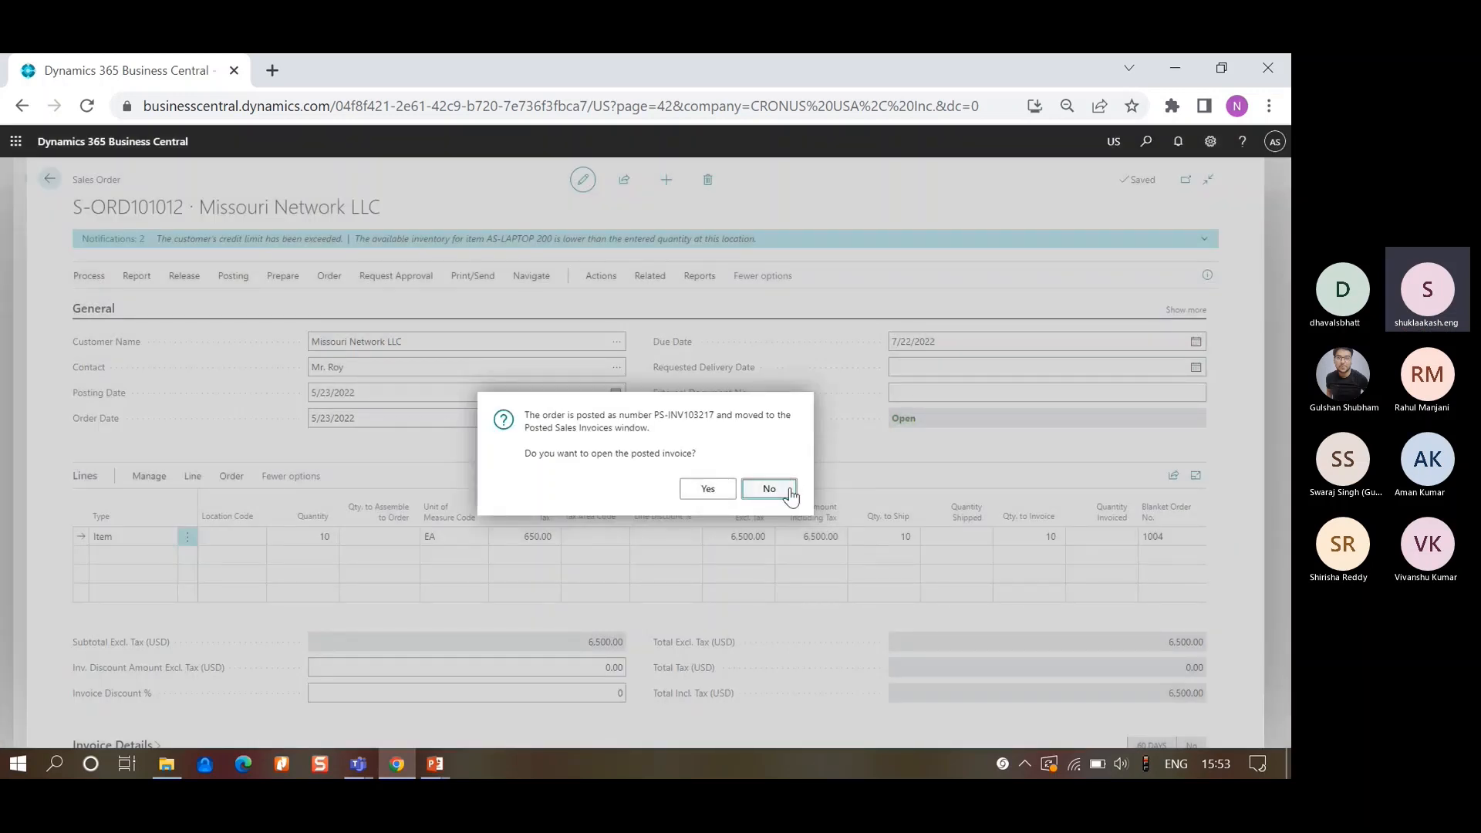
left_click(769, 489)
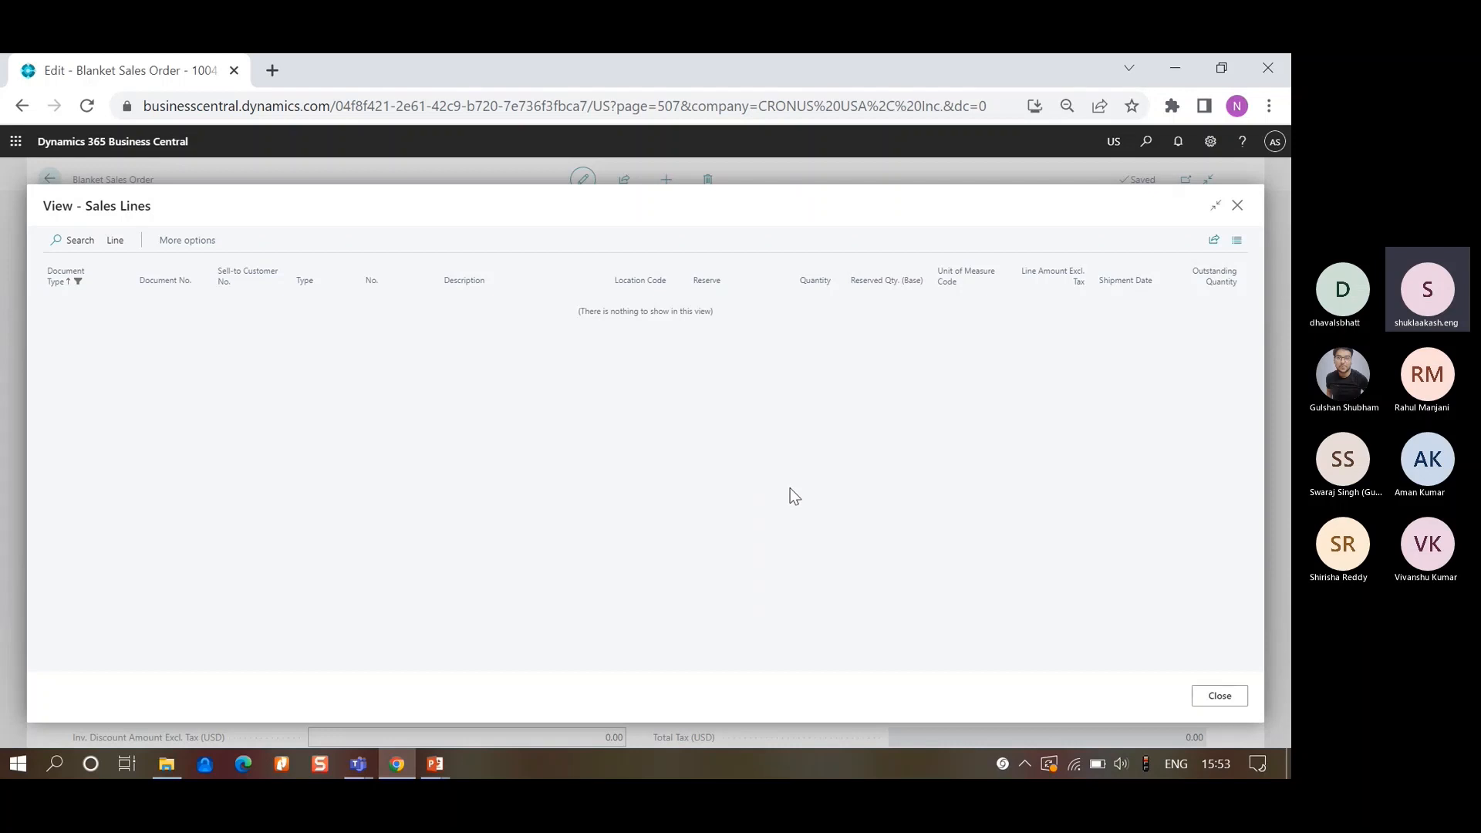
left_click(1215, 694)
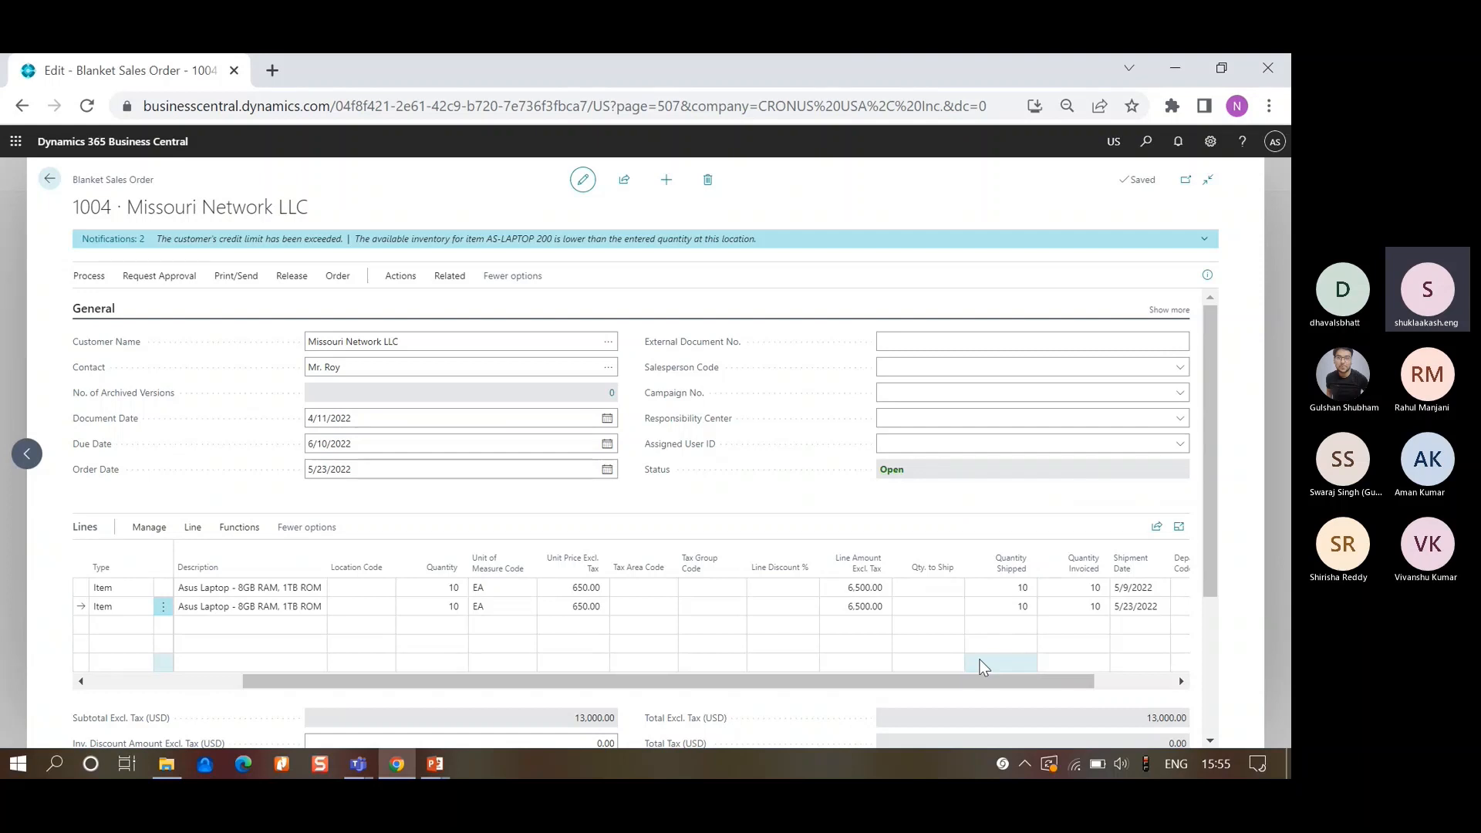
left_click(984, 667)
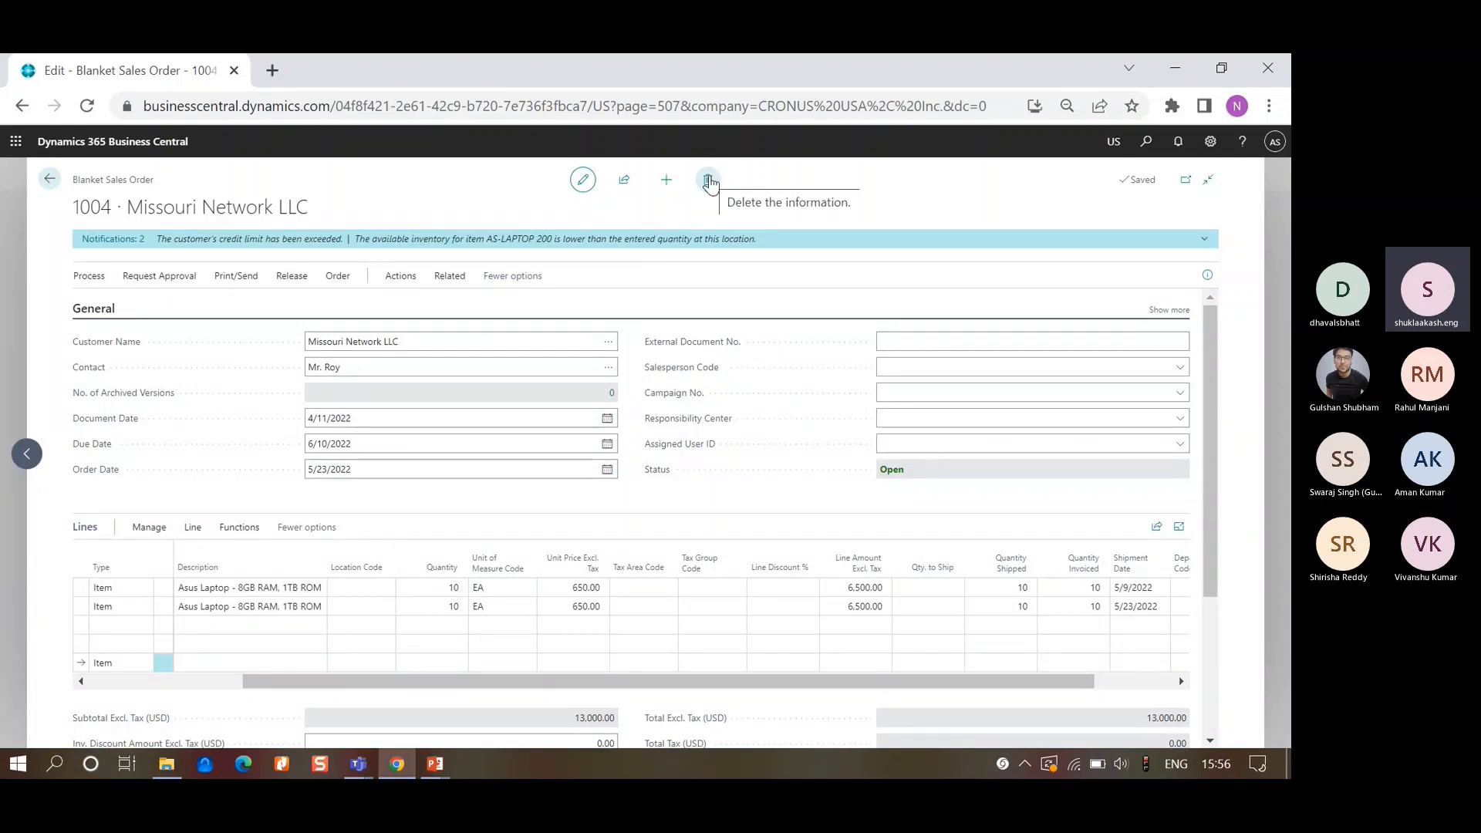
- Find the Delete Invoiced Blanket Sales Orders task and run it without any filters
left_click(1145, 143)
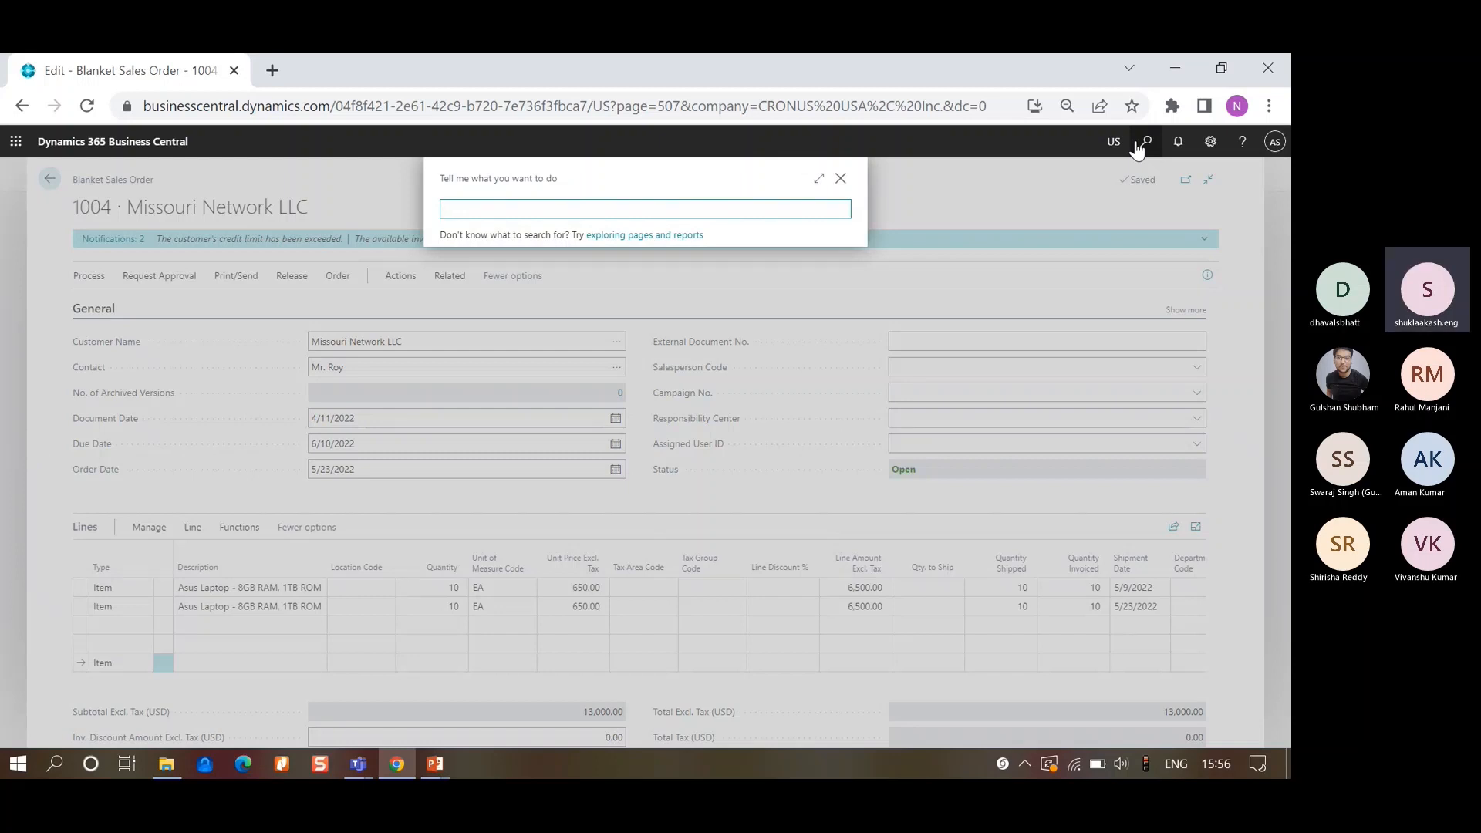
type("invoice blank")
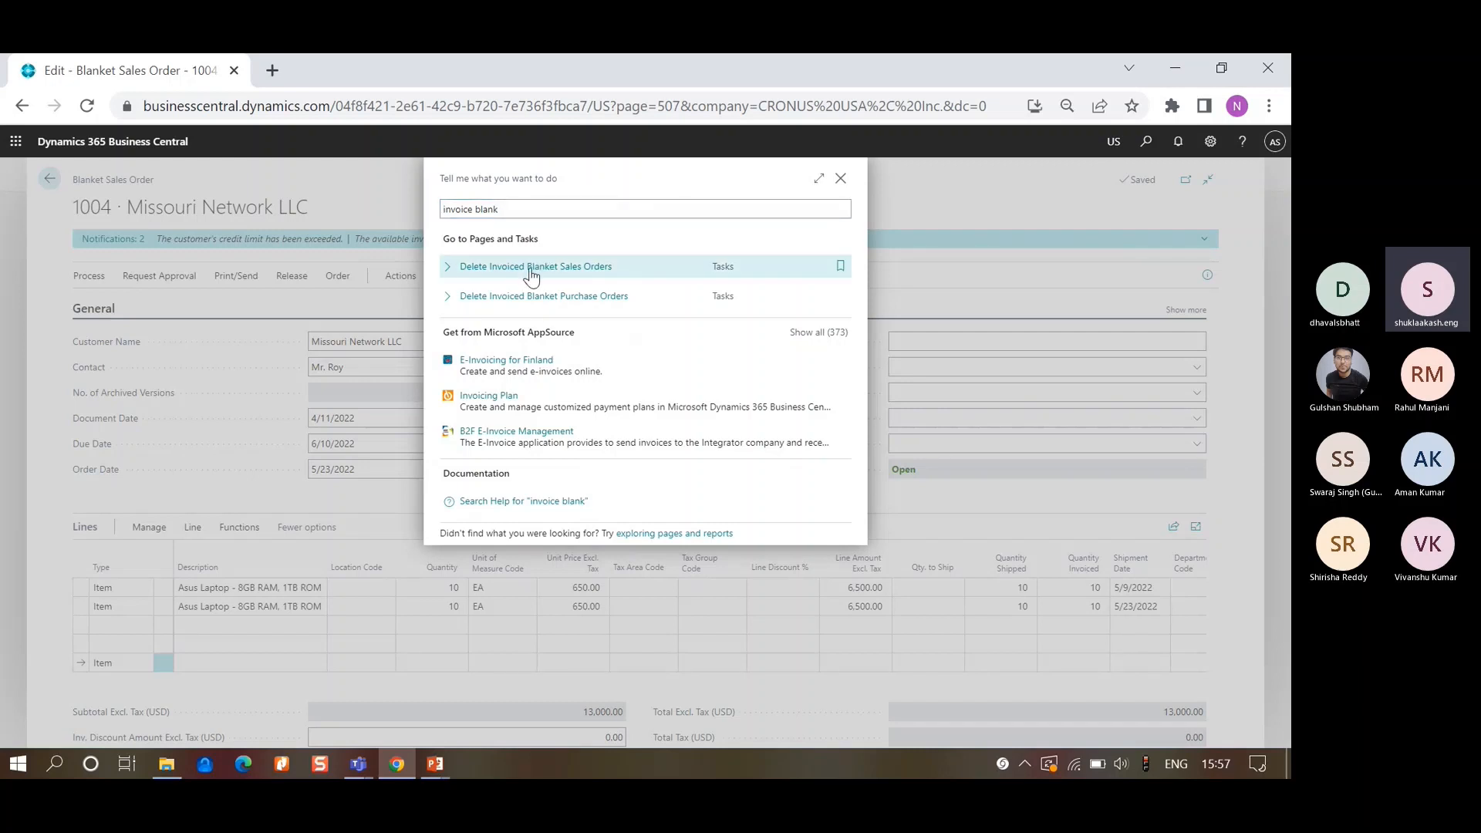
left_click(530, 268)
left_click(750, 370)
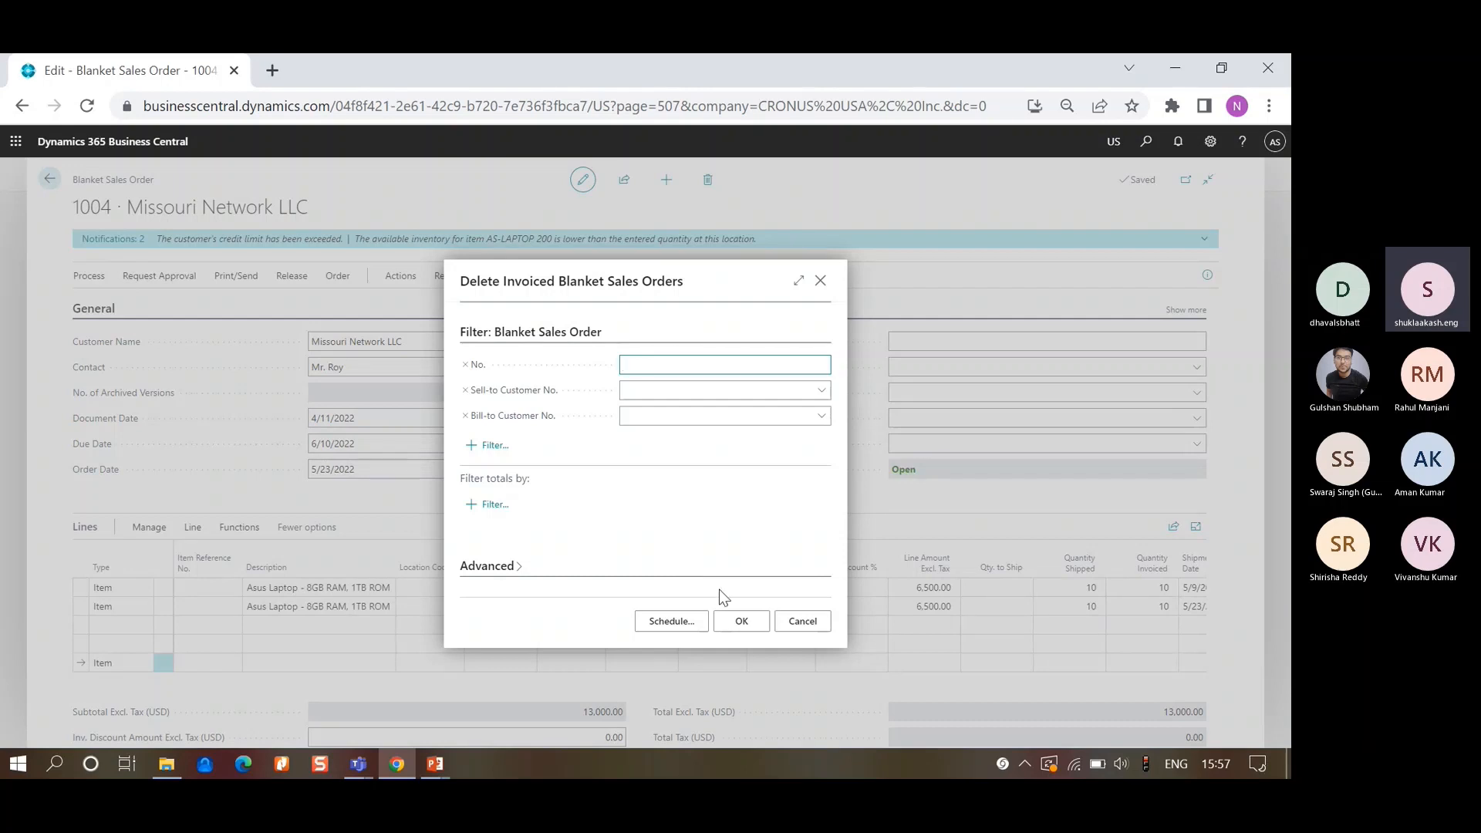
left_click(734, 622)
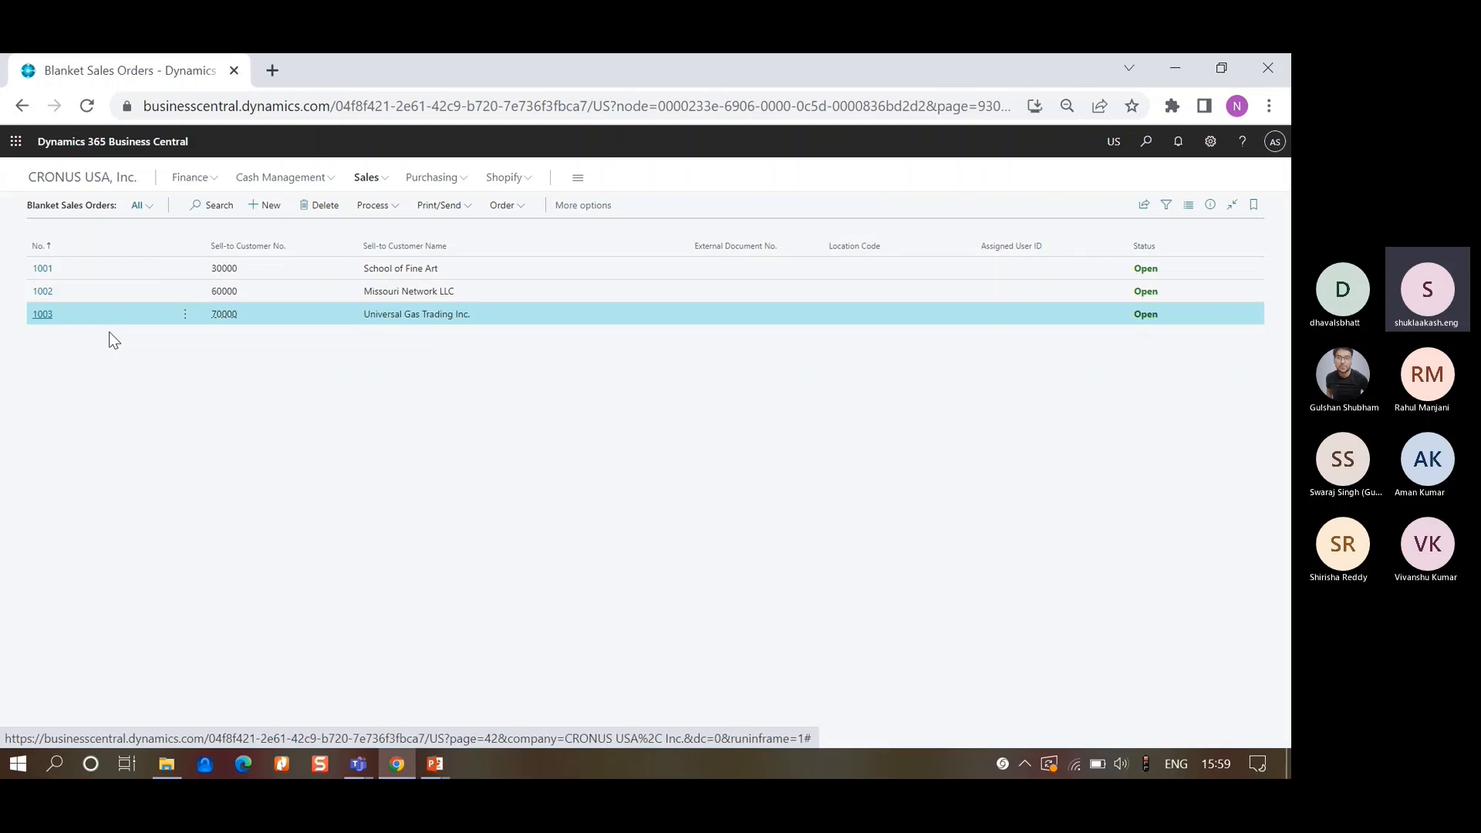
- Create a new blanket sales order for the customer Universal Gas Trading Inc
left_click(250, 209)
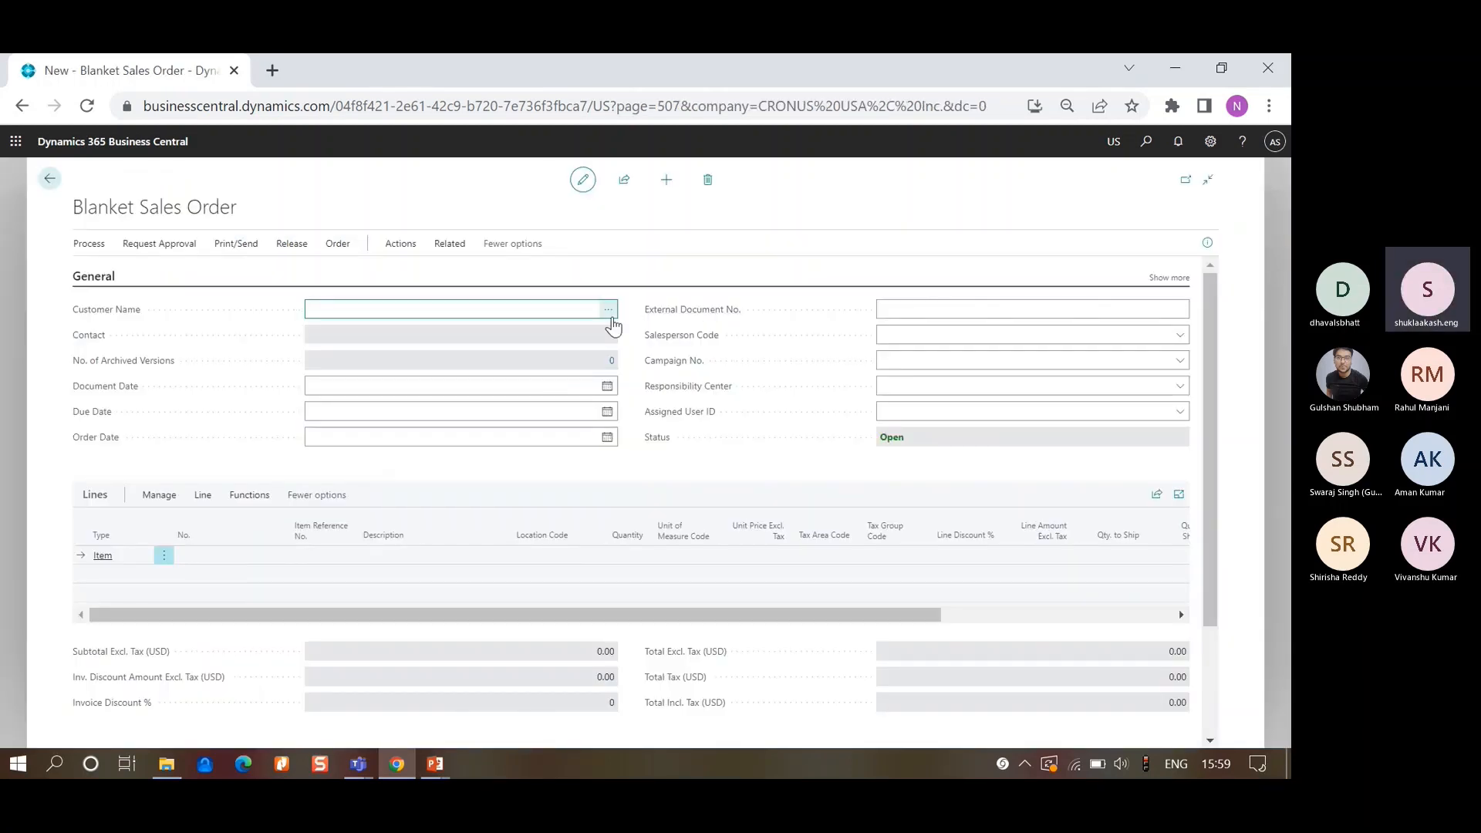
left_click(610, 313)
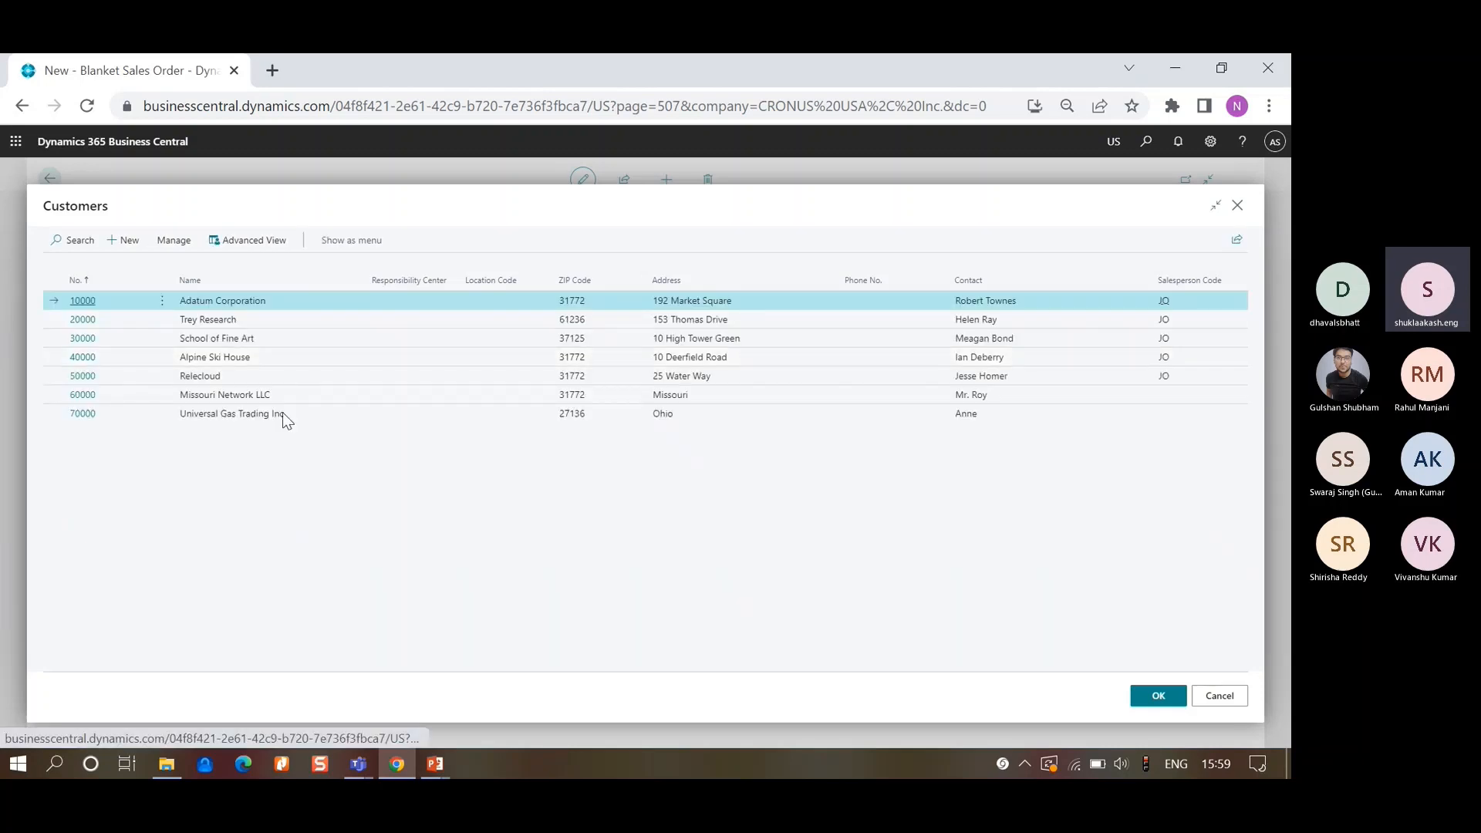
left_click(303, 413)
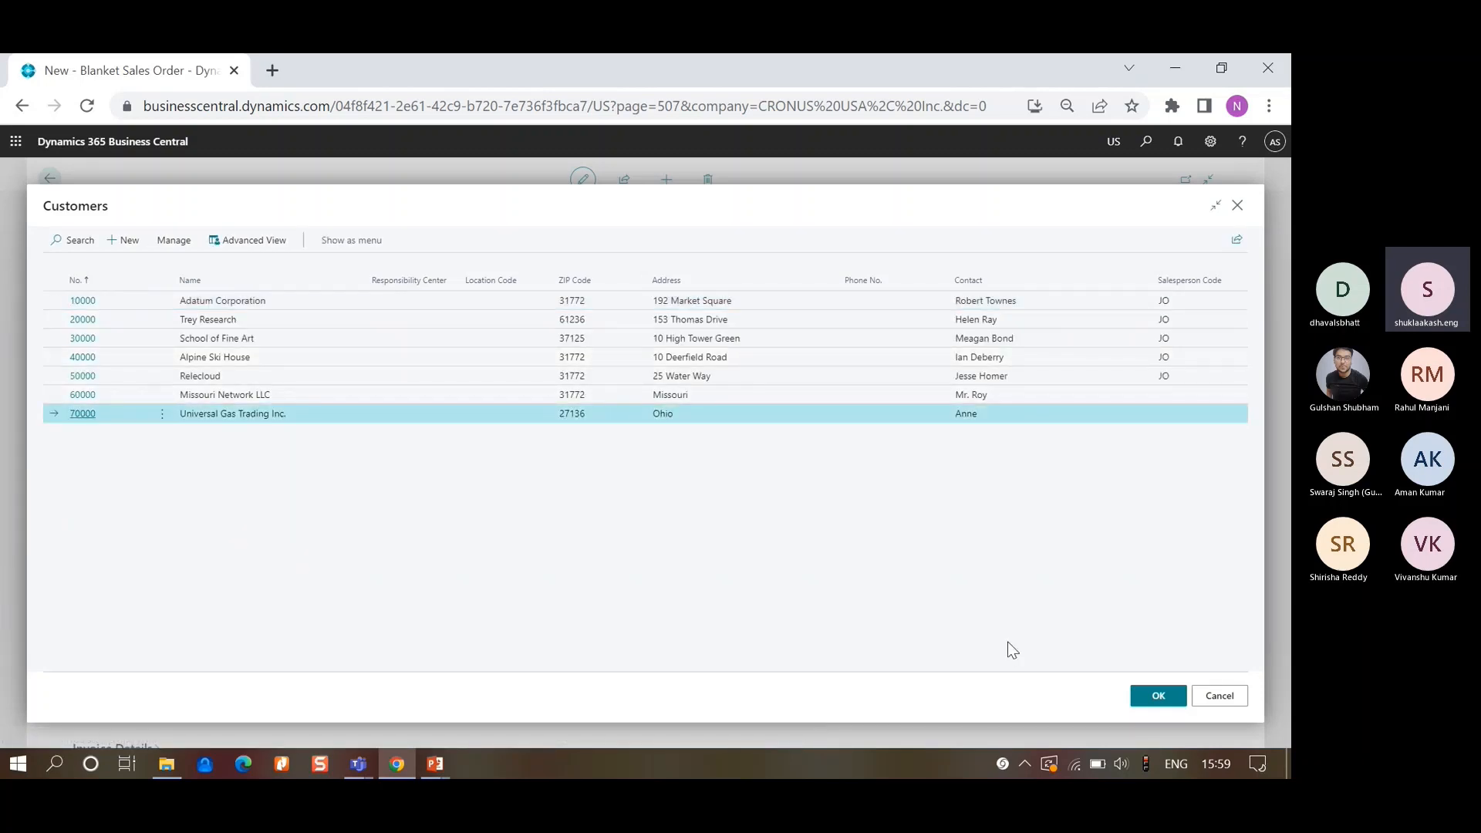
left_click(1155, 704)
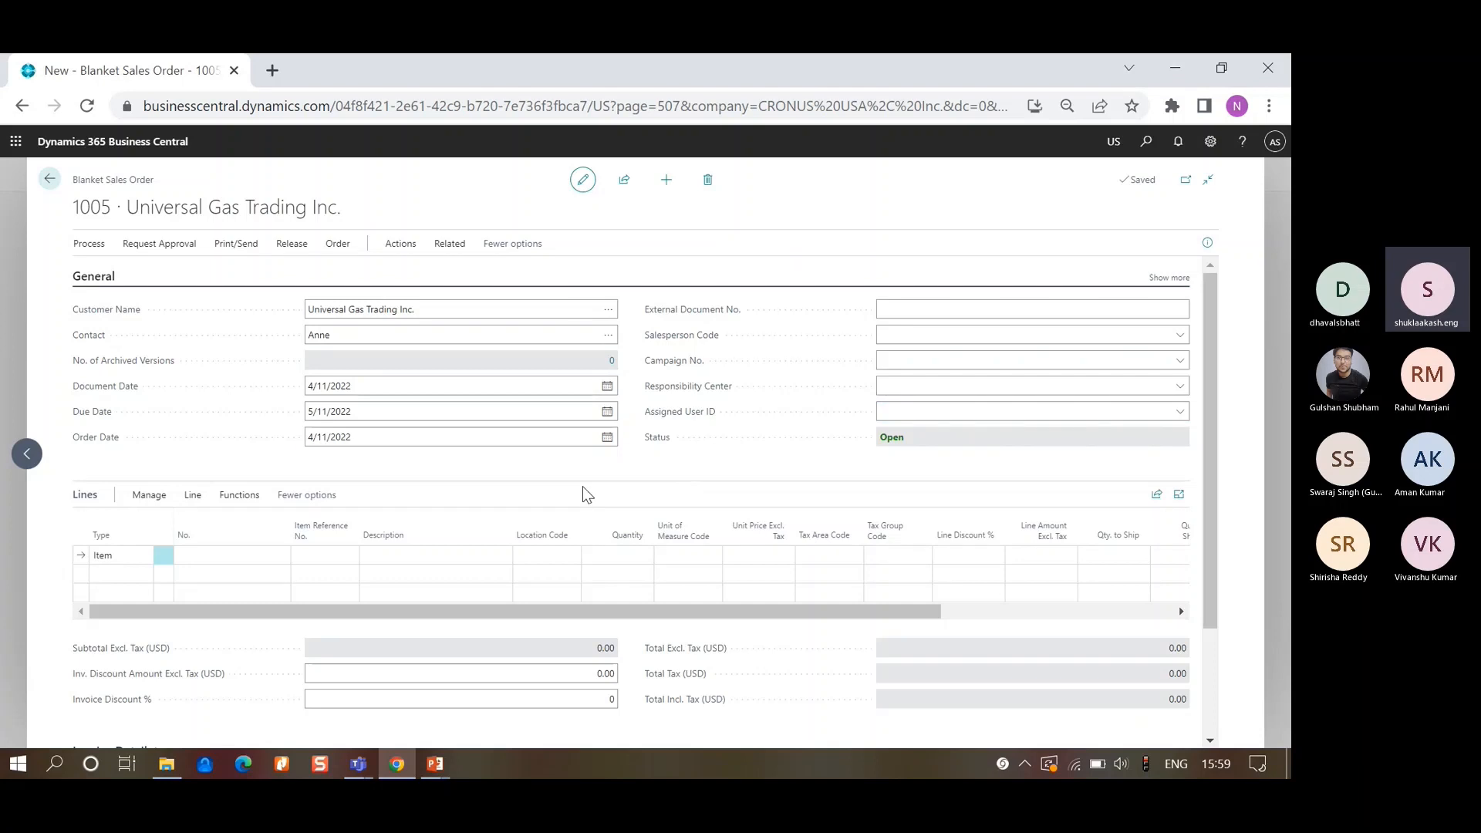
- Add an item line for Nitrogen Industrial Gas (UG-NITROGEN) with a quantity of 10000 KG
left_click(188, 556)
type("nitro")
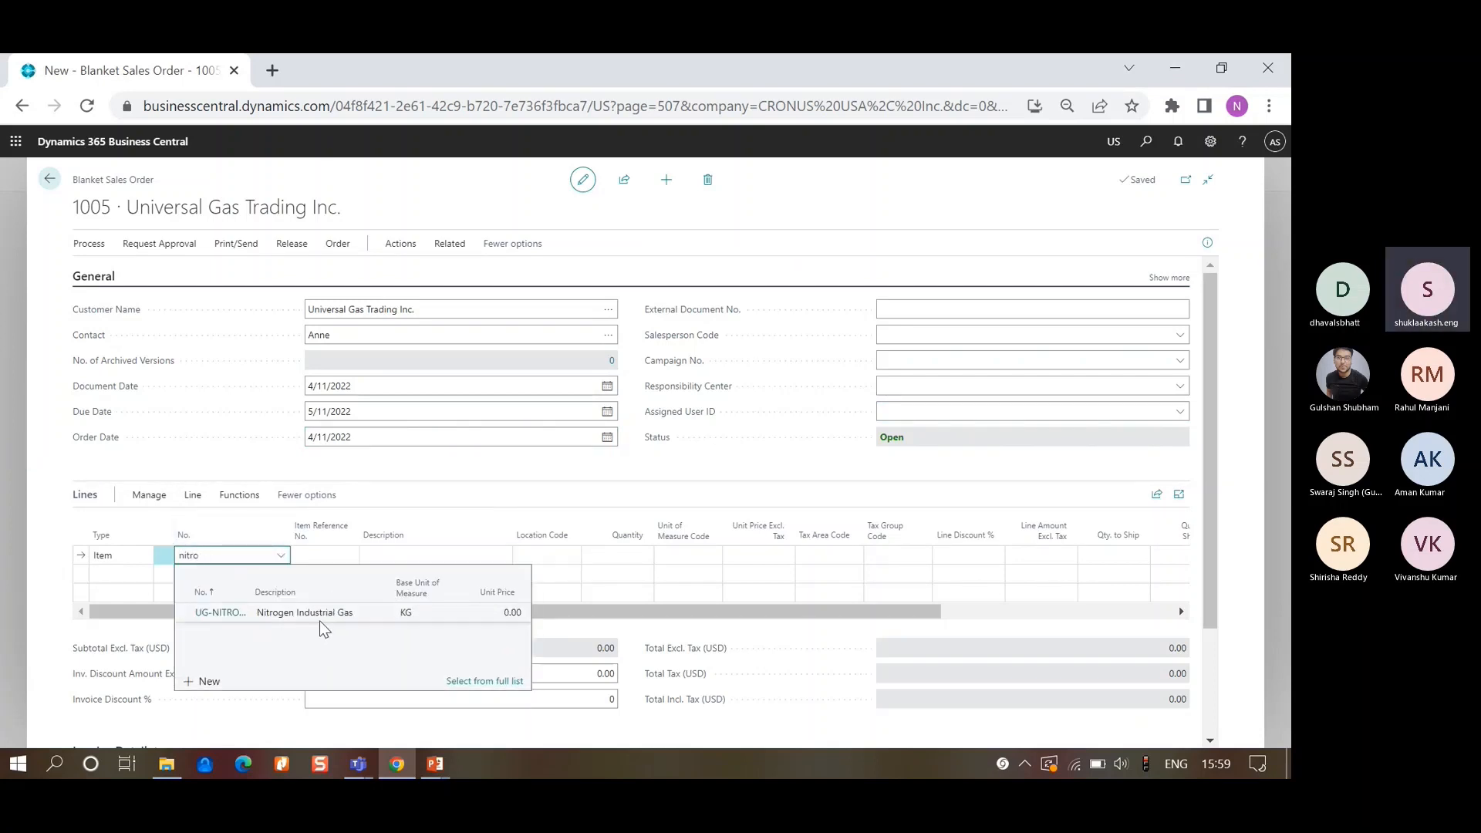
left_click(319, 620)
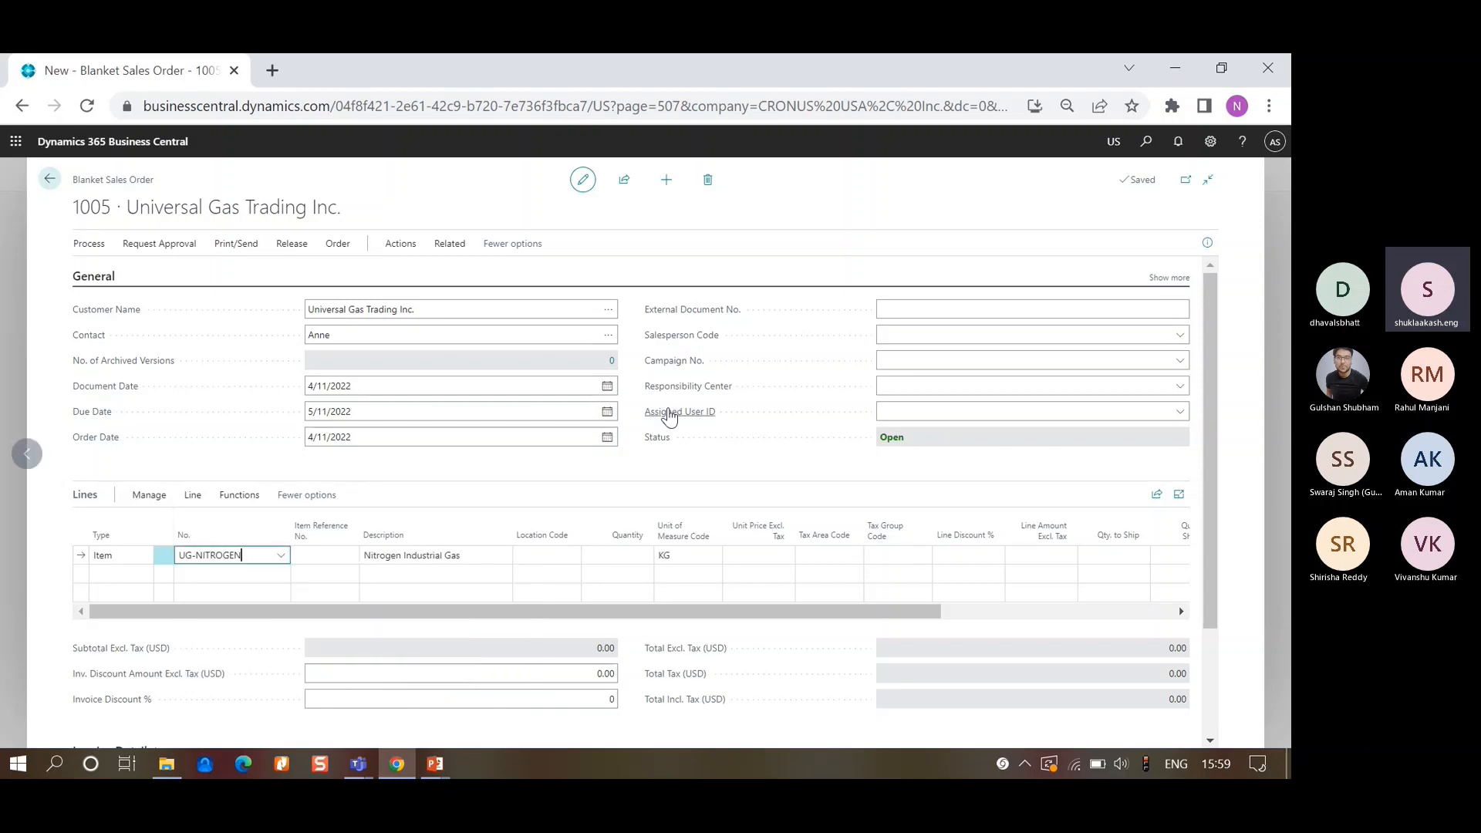
key("Return")
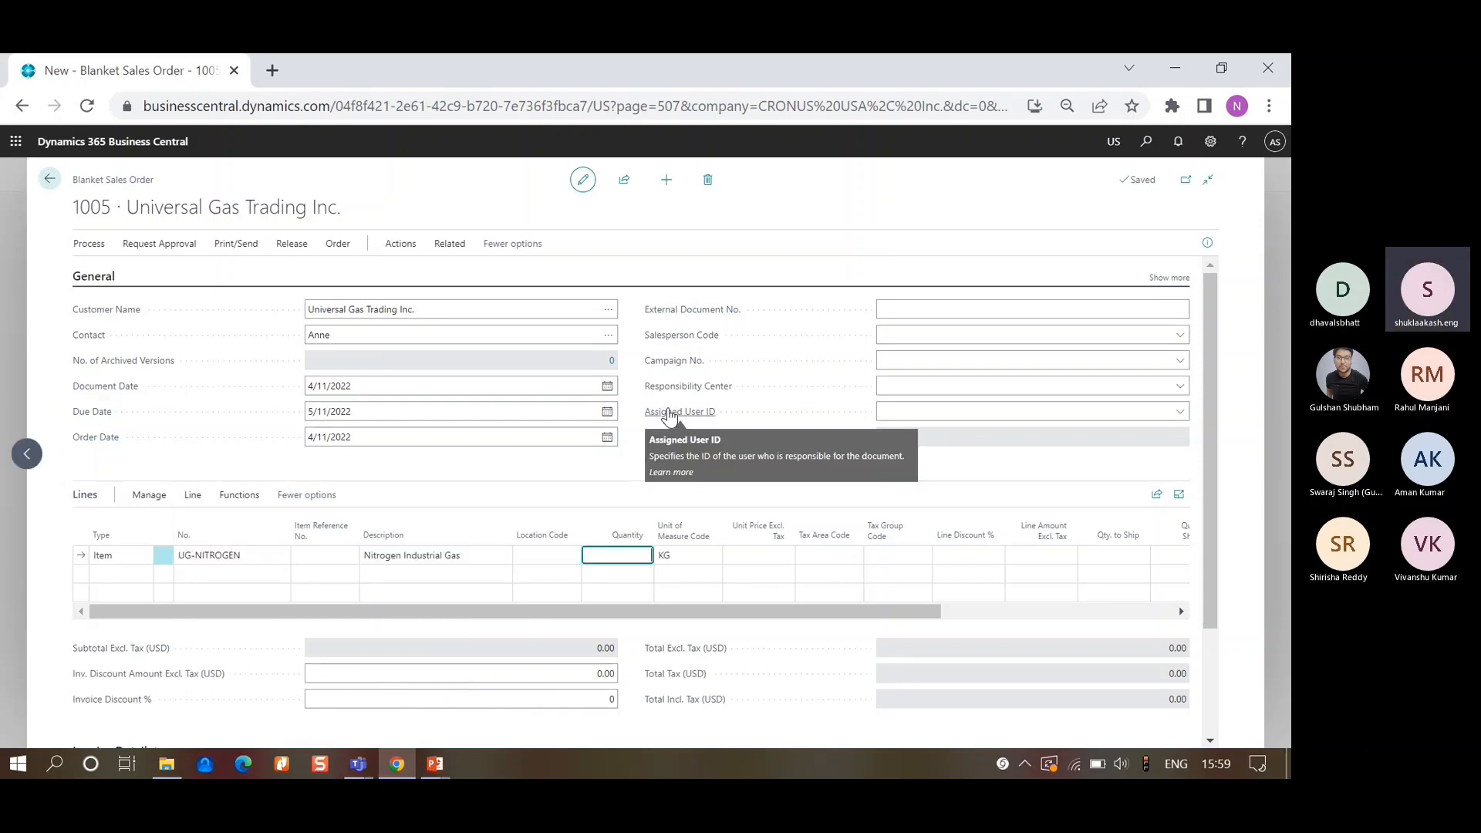
type("10000")
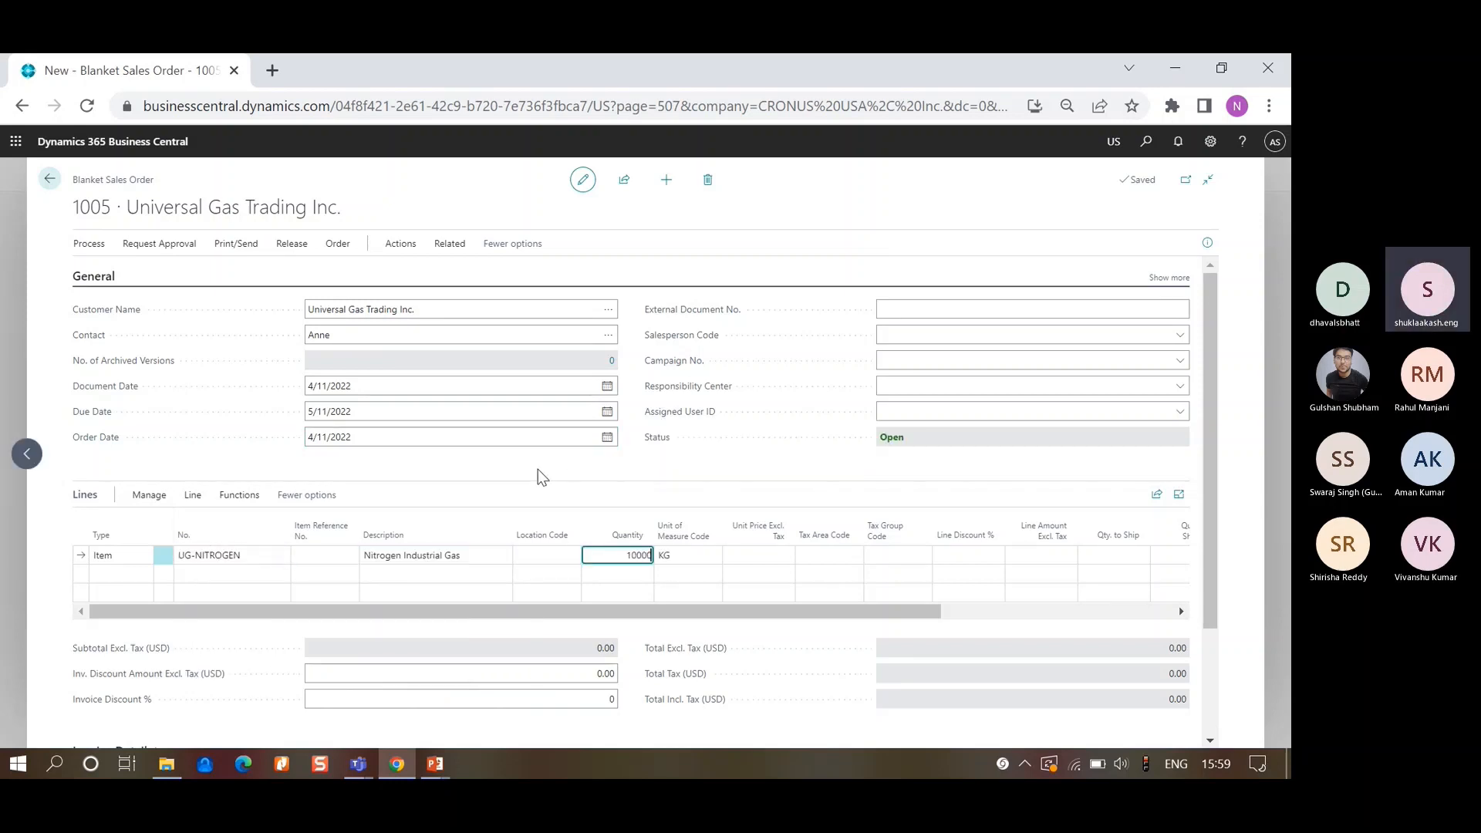
- Accept the nitrogen line's quantity and set its quantity to ship to 1000
key("Return")
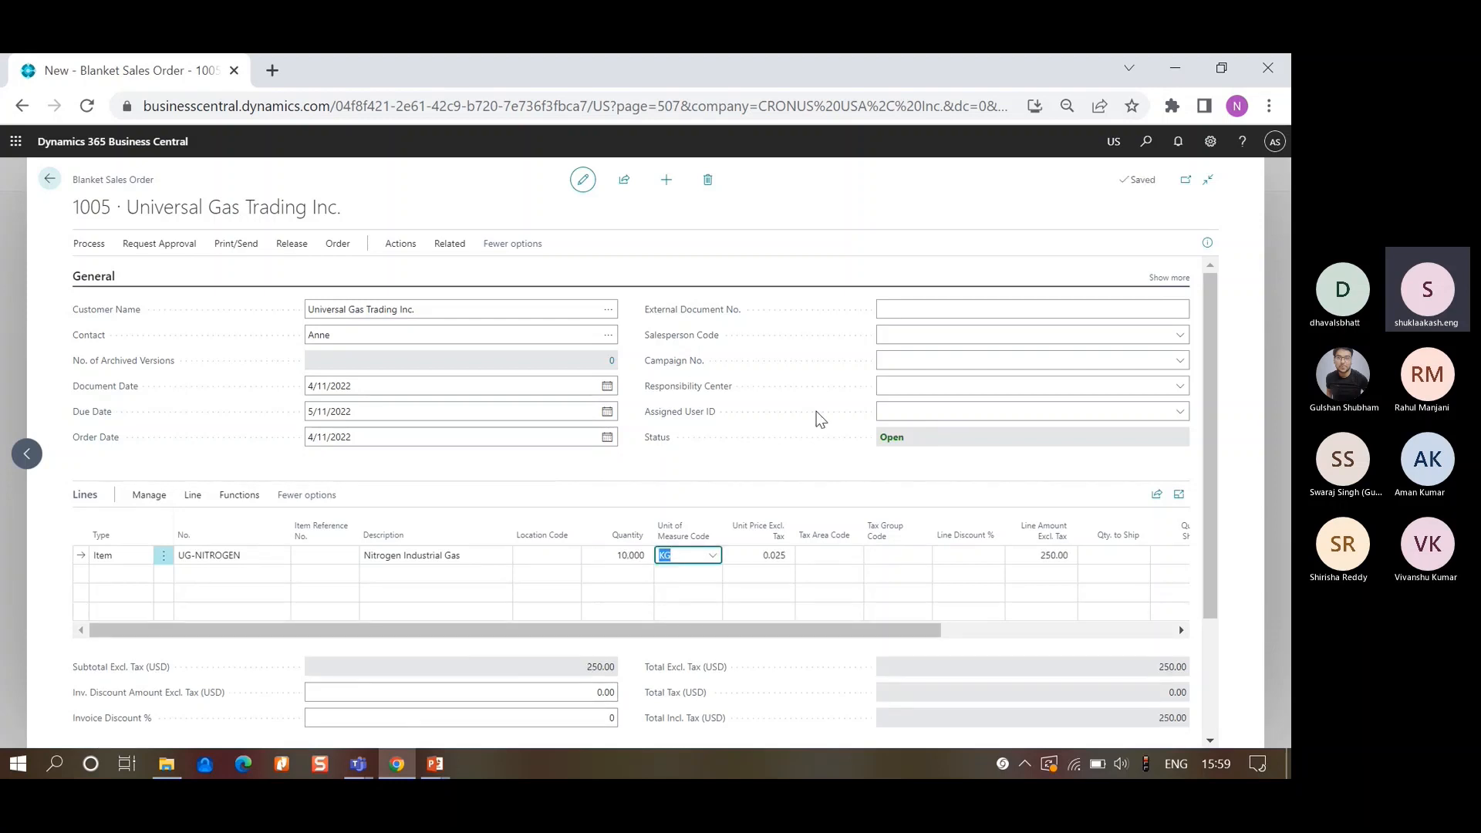
key("Return")
key("Return")
key("Return")
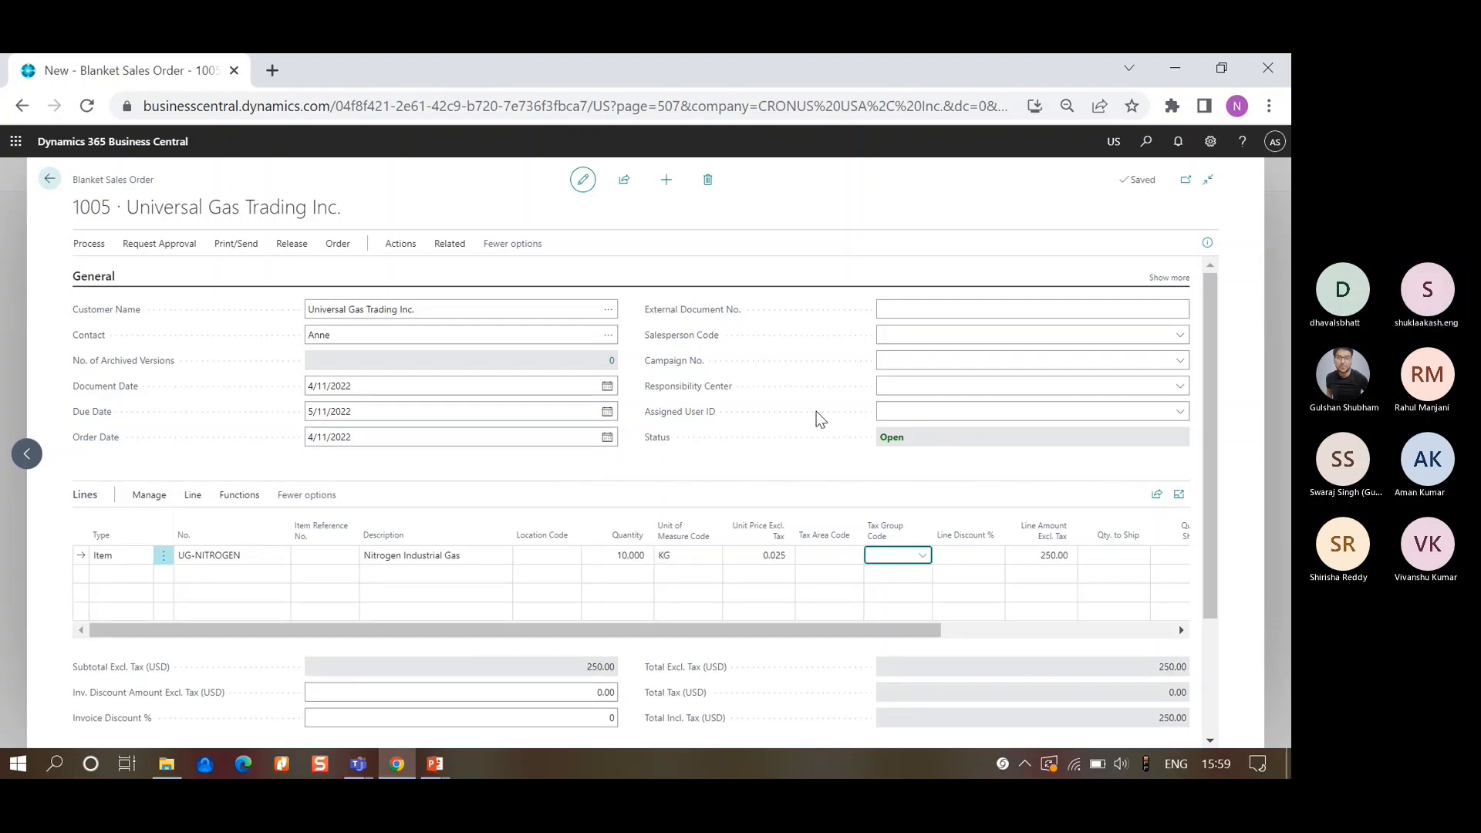
left_click(1104, 557)
type("1000")
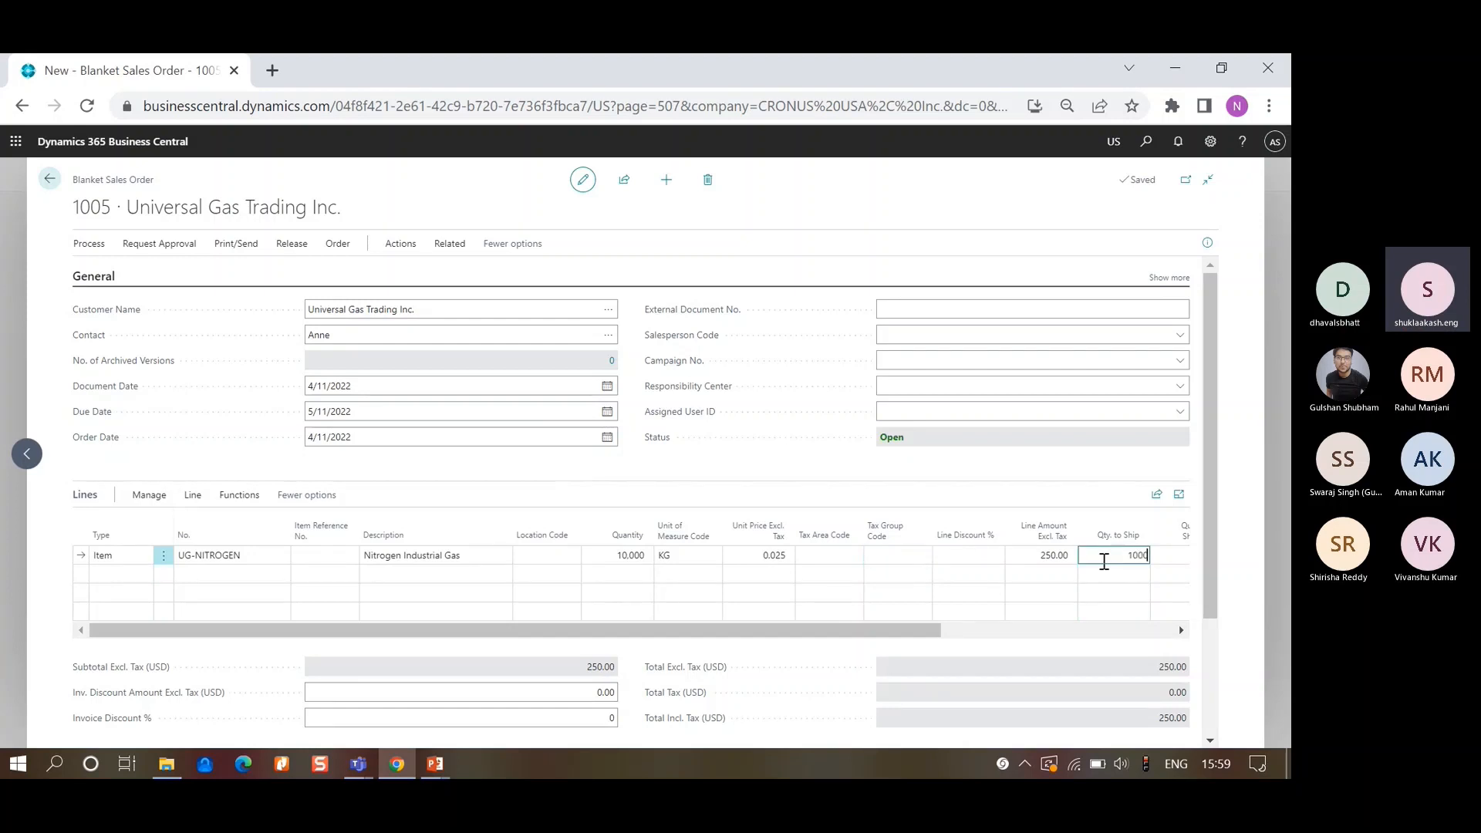
key("Return")
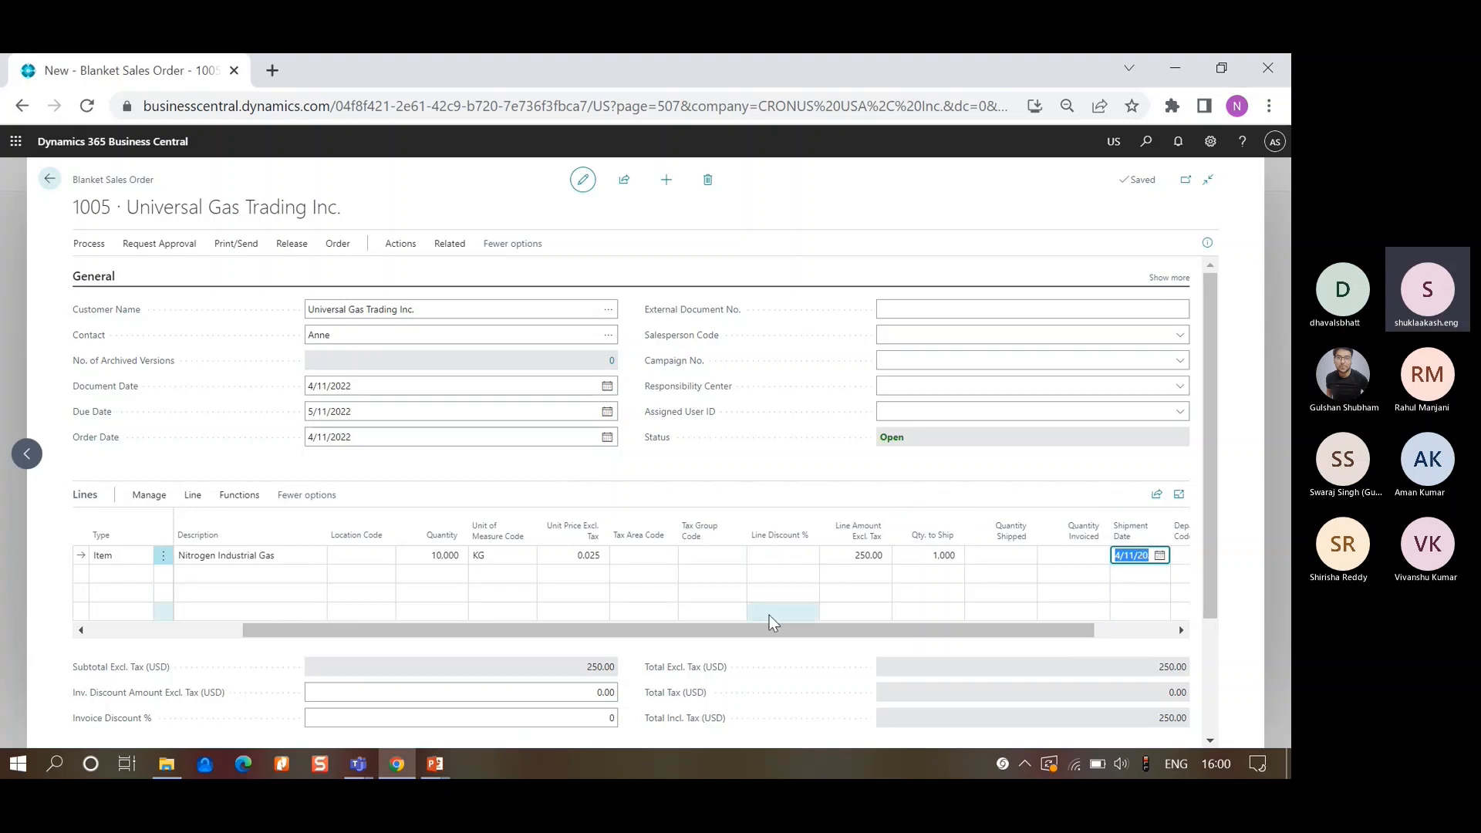
- Make a sales order from the Universal Gas Trading Inc. blanket order and acknowledge its creation
left_click(173, 627)
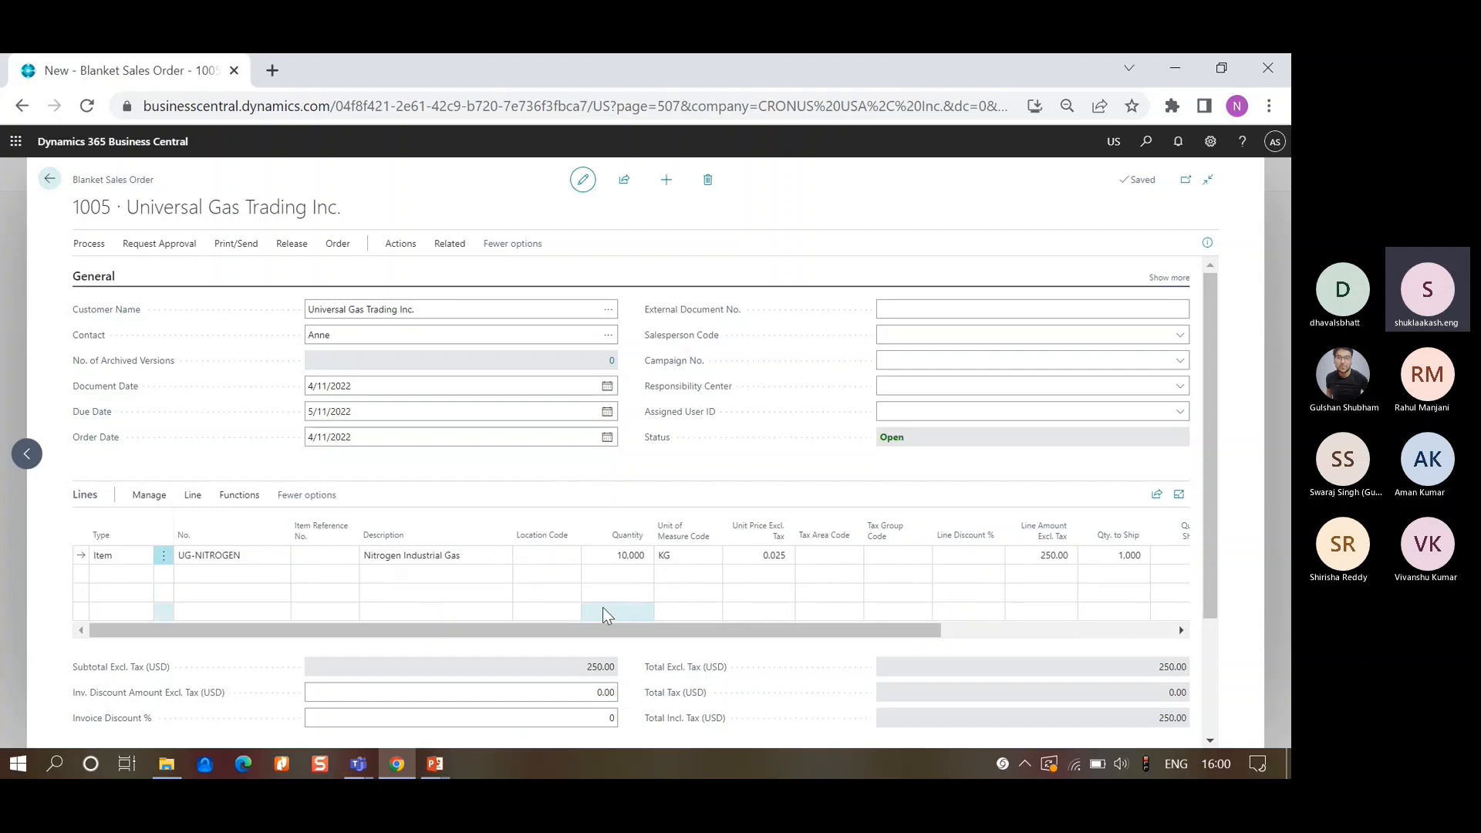
left_click(961, 638)
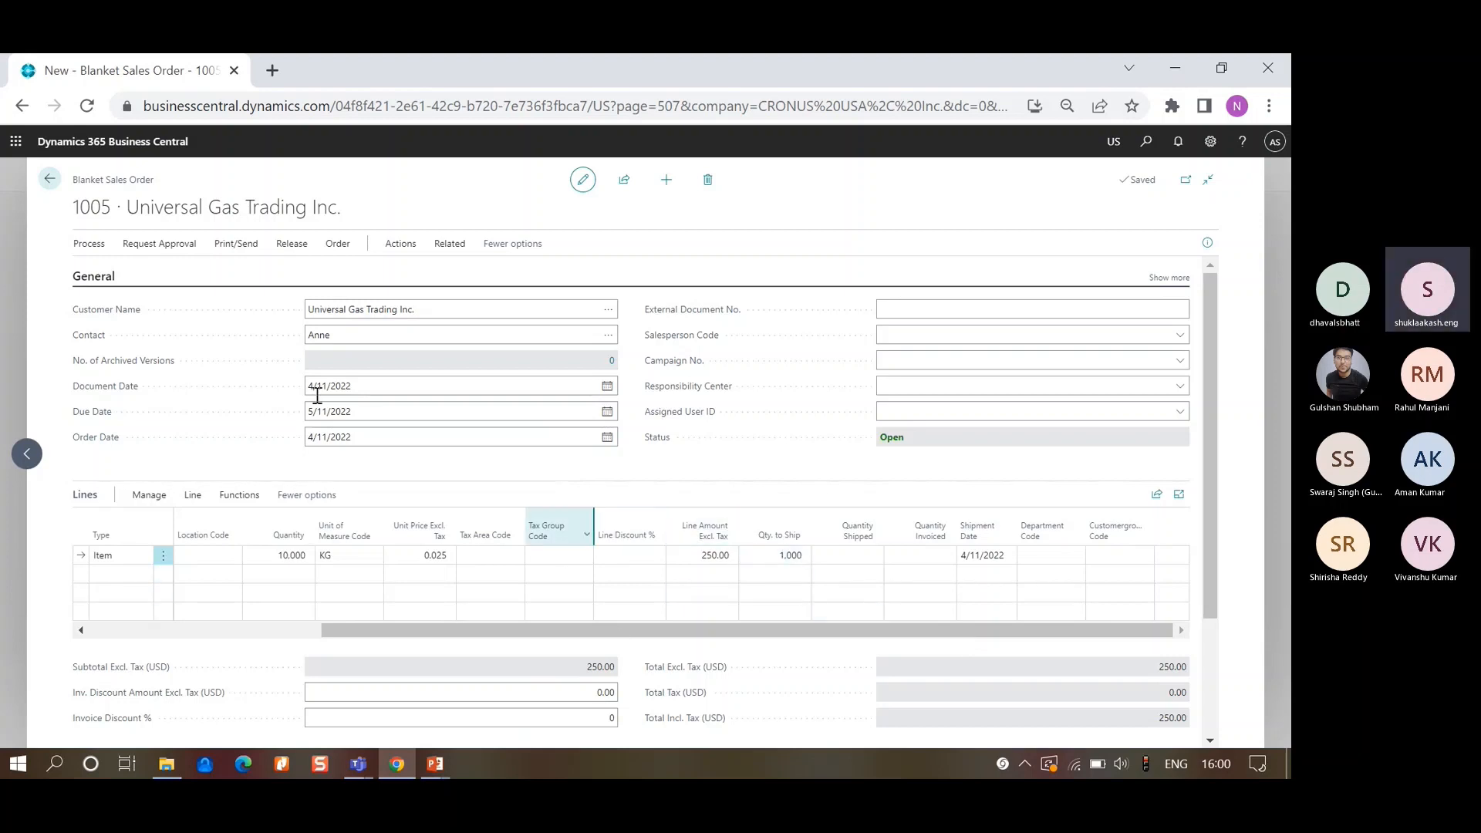
left_click(98, 247)
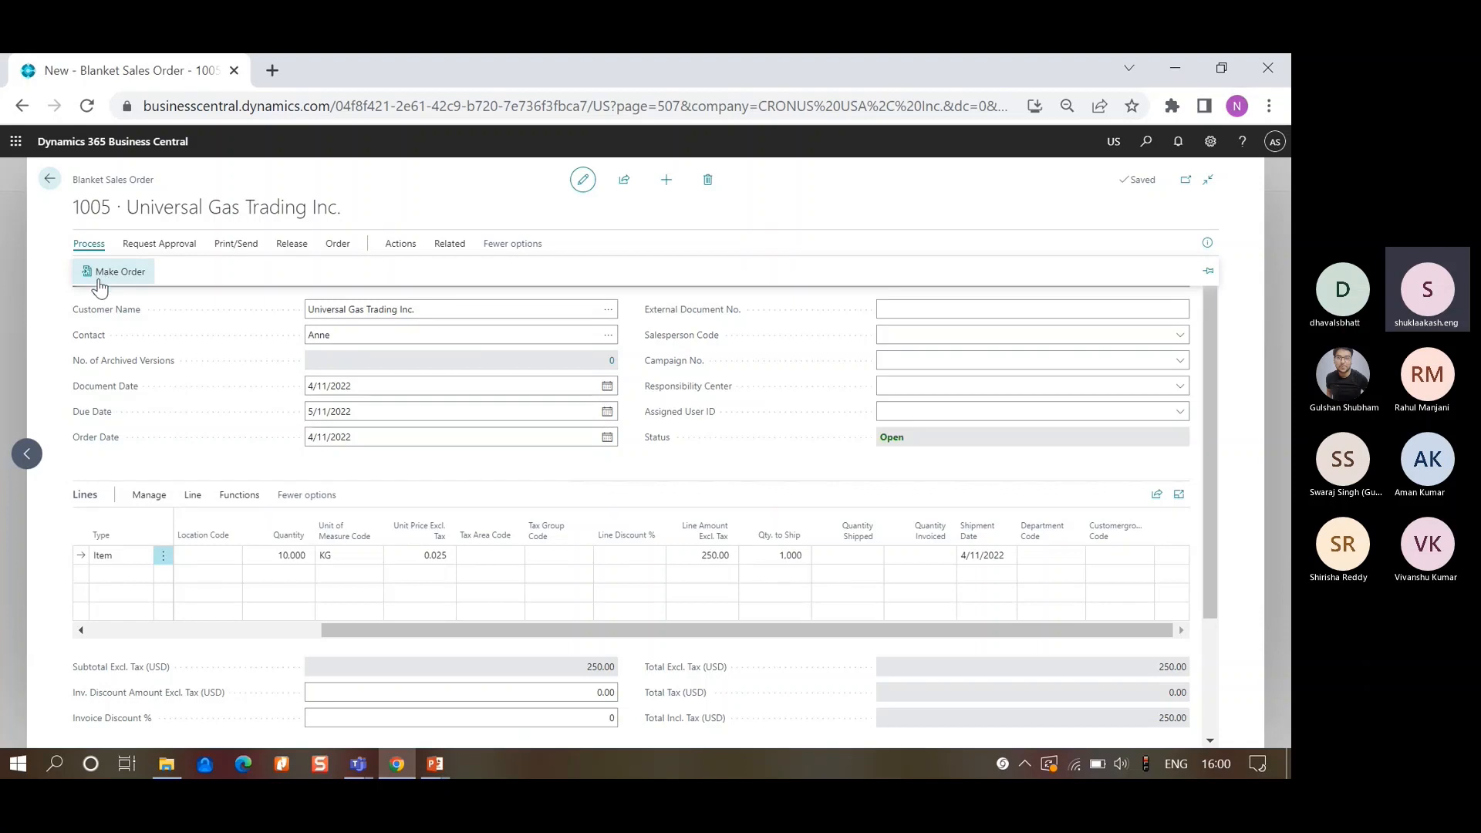
left_click(99, 280)
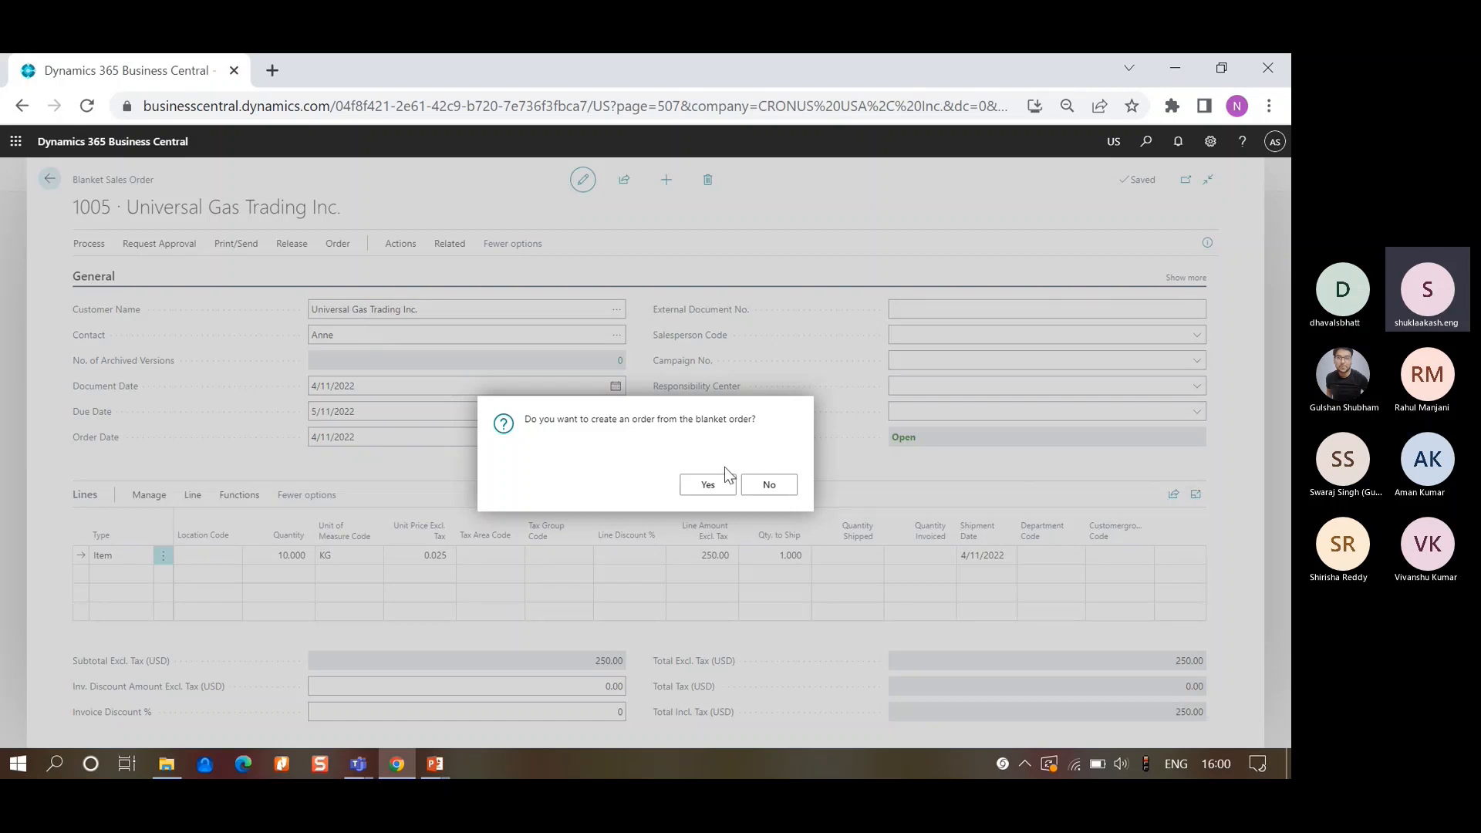
left_click(682, 480)
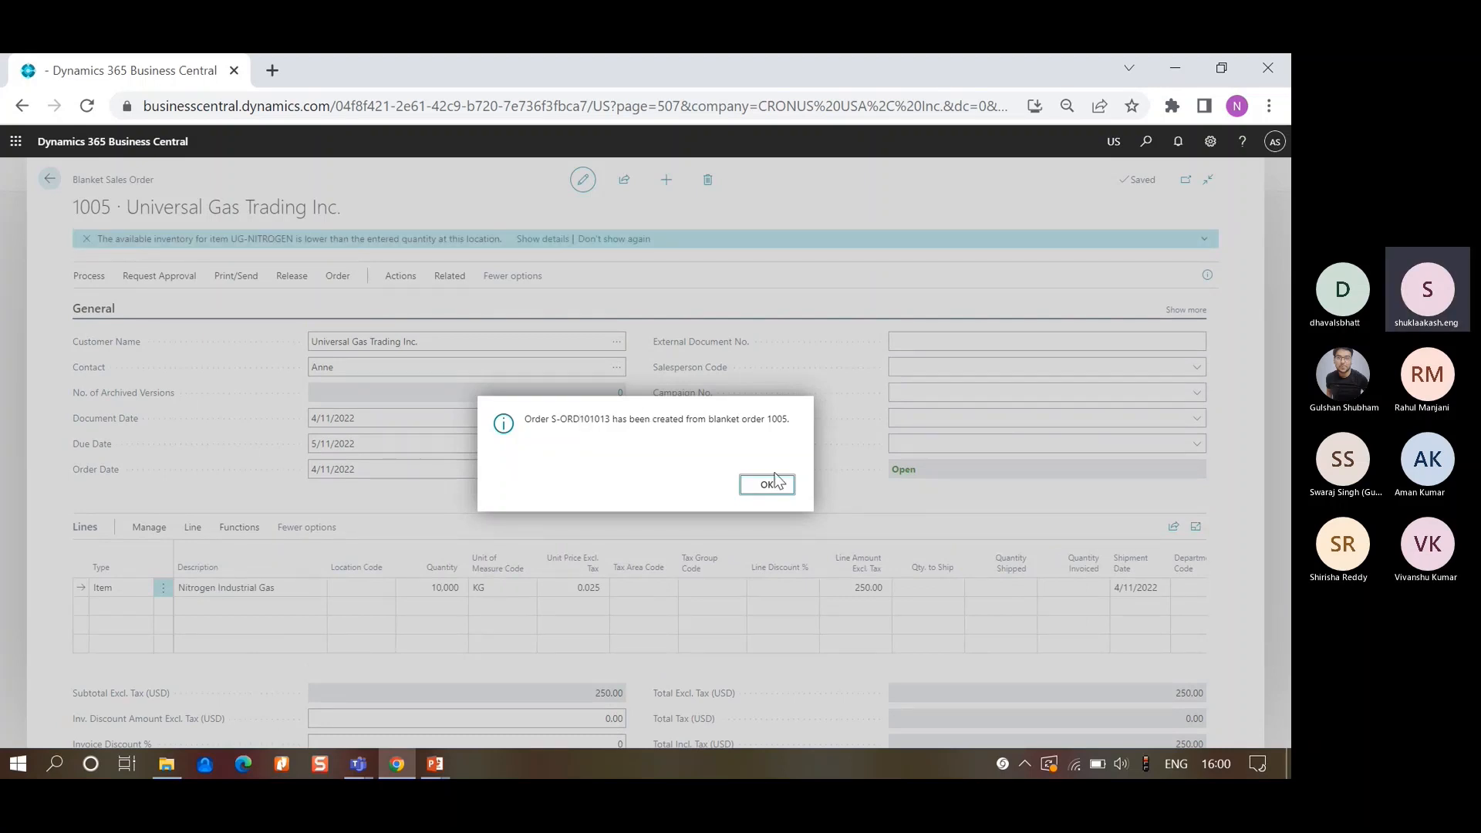
left_click(754, 489)
- Open the sales order document behind the nitrogen line's unposted order lines
left_click(193, 527)
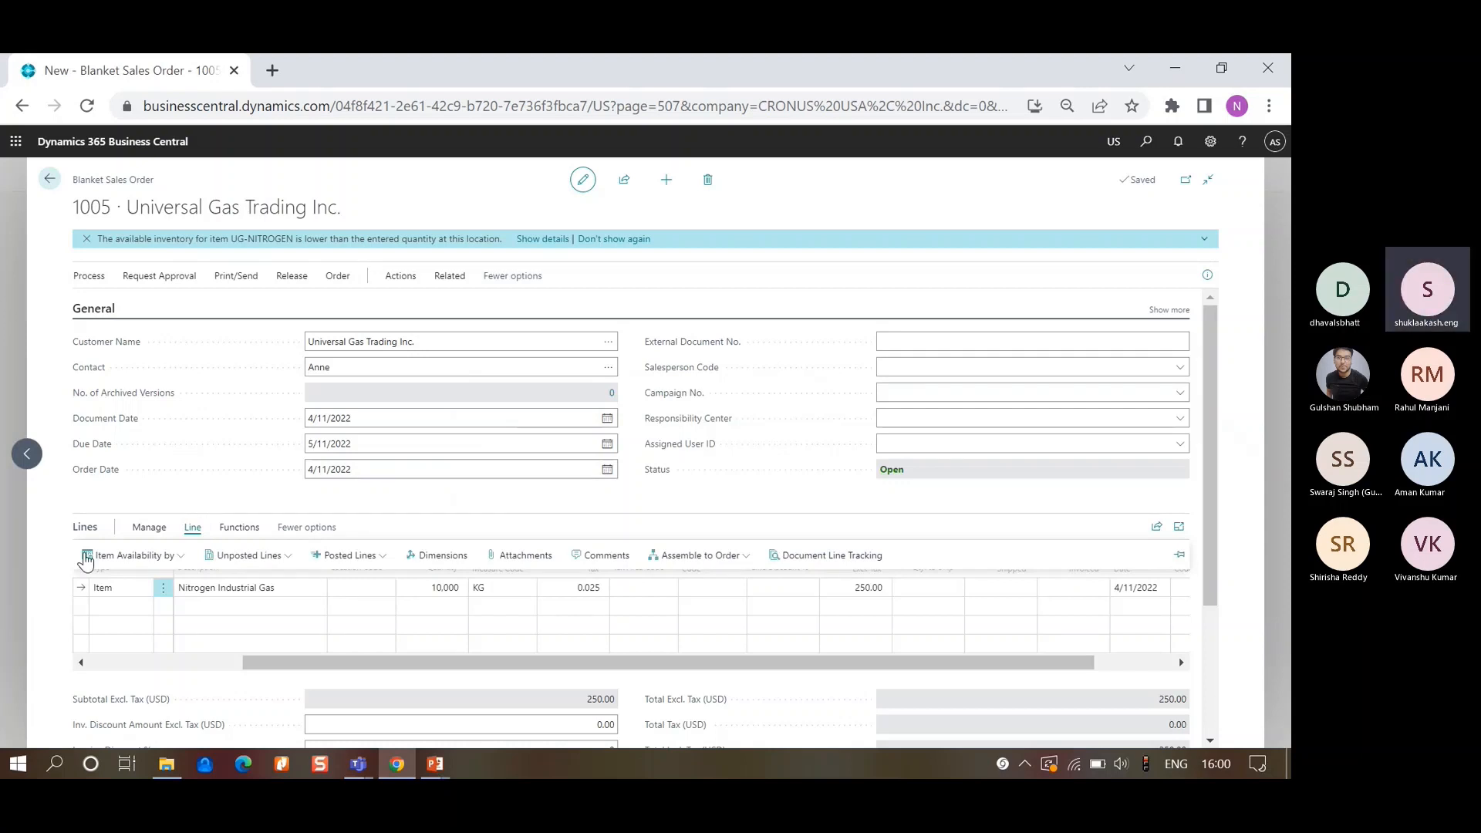
left_click(272, 557)
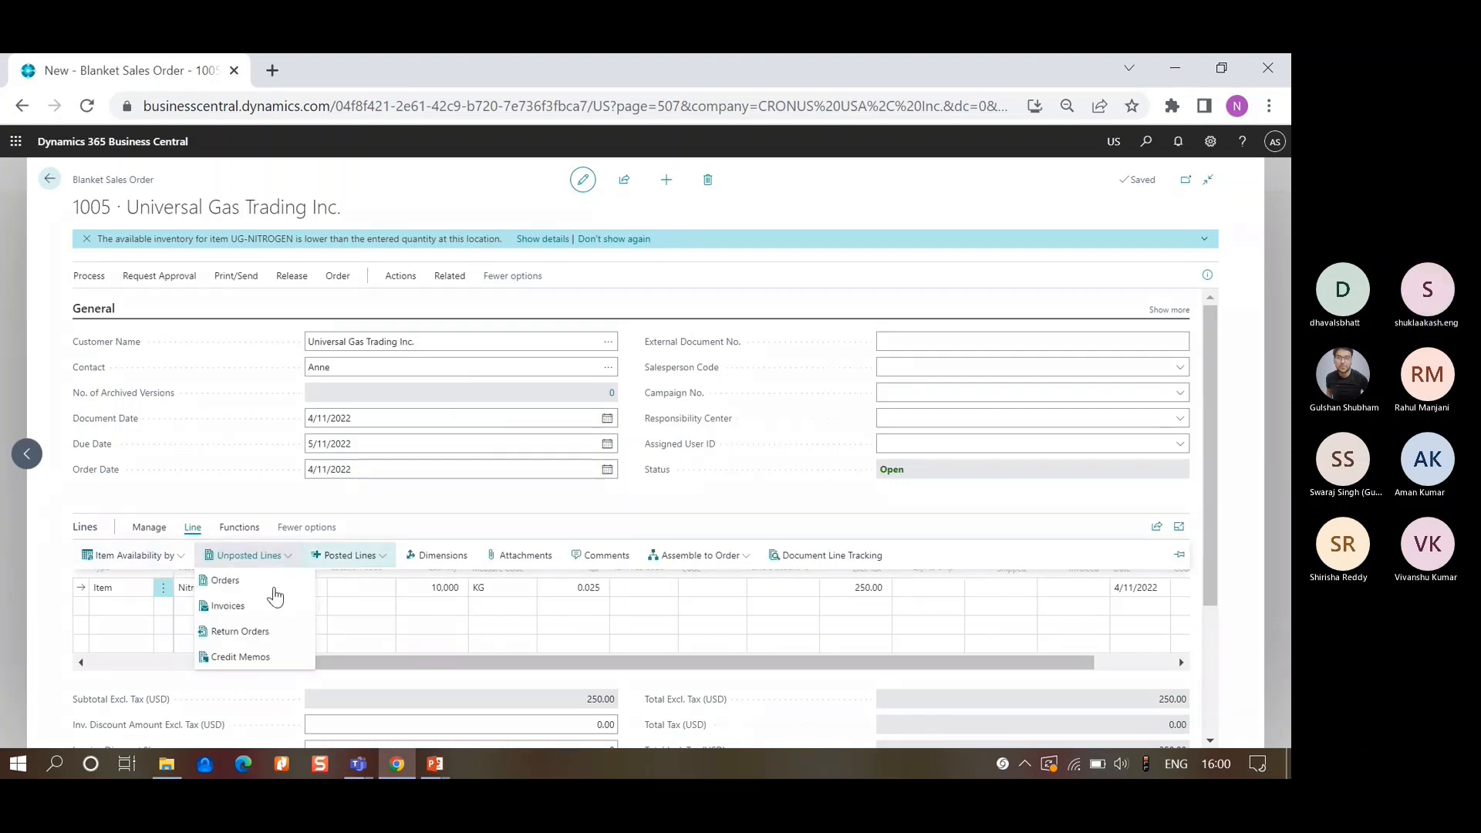
left_click(265, 589)
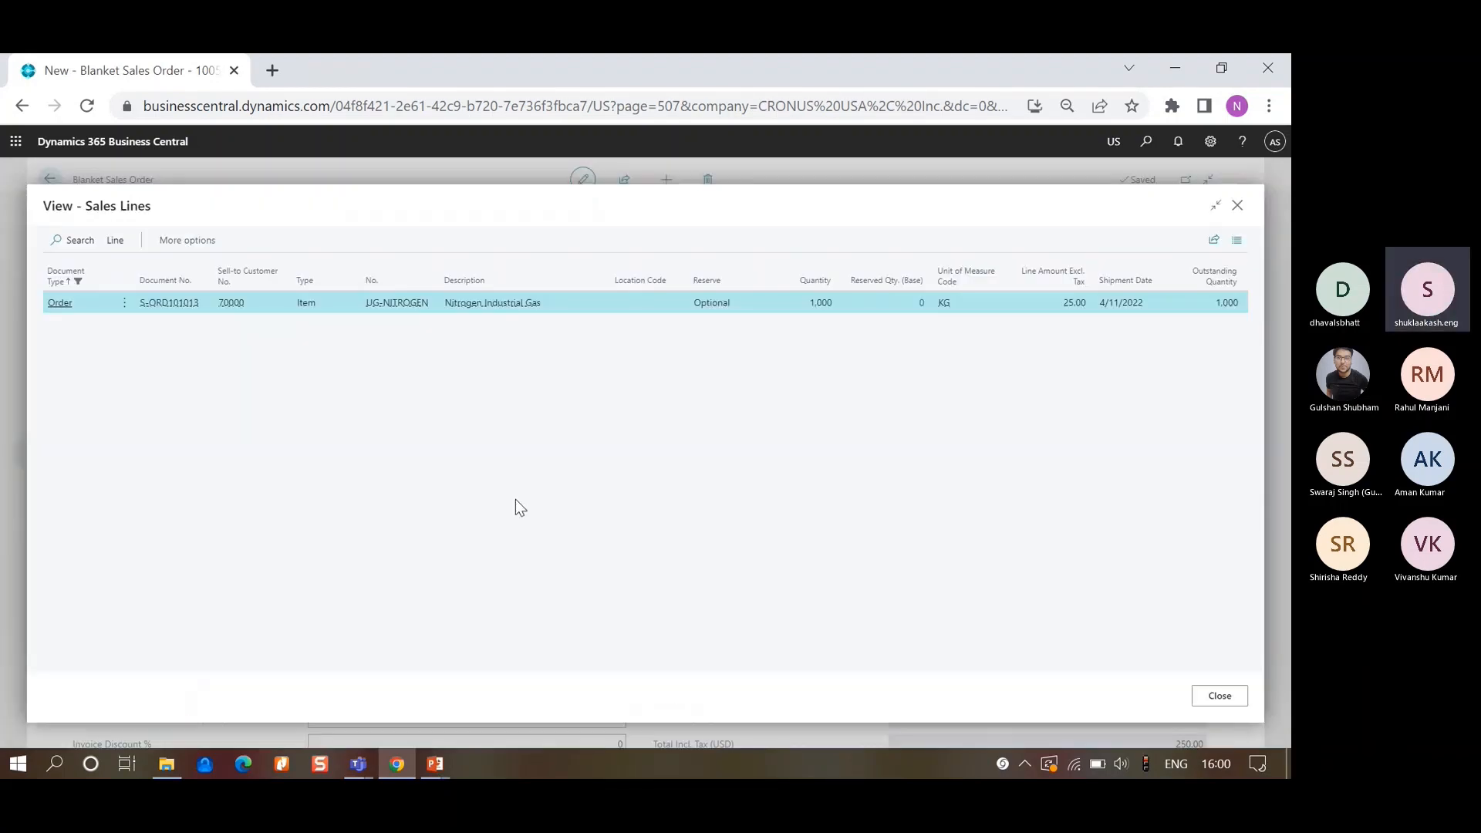
left_click(109, 248)
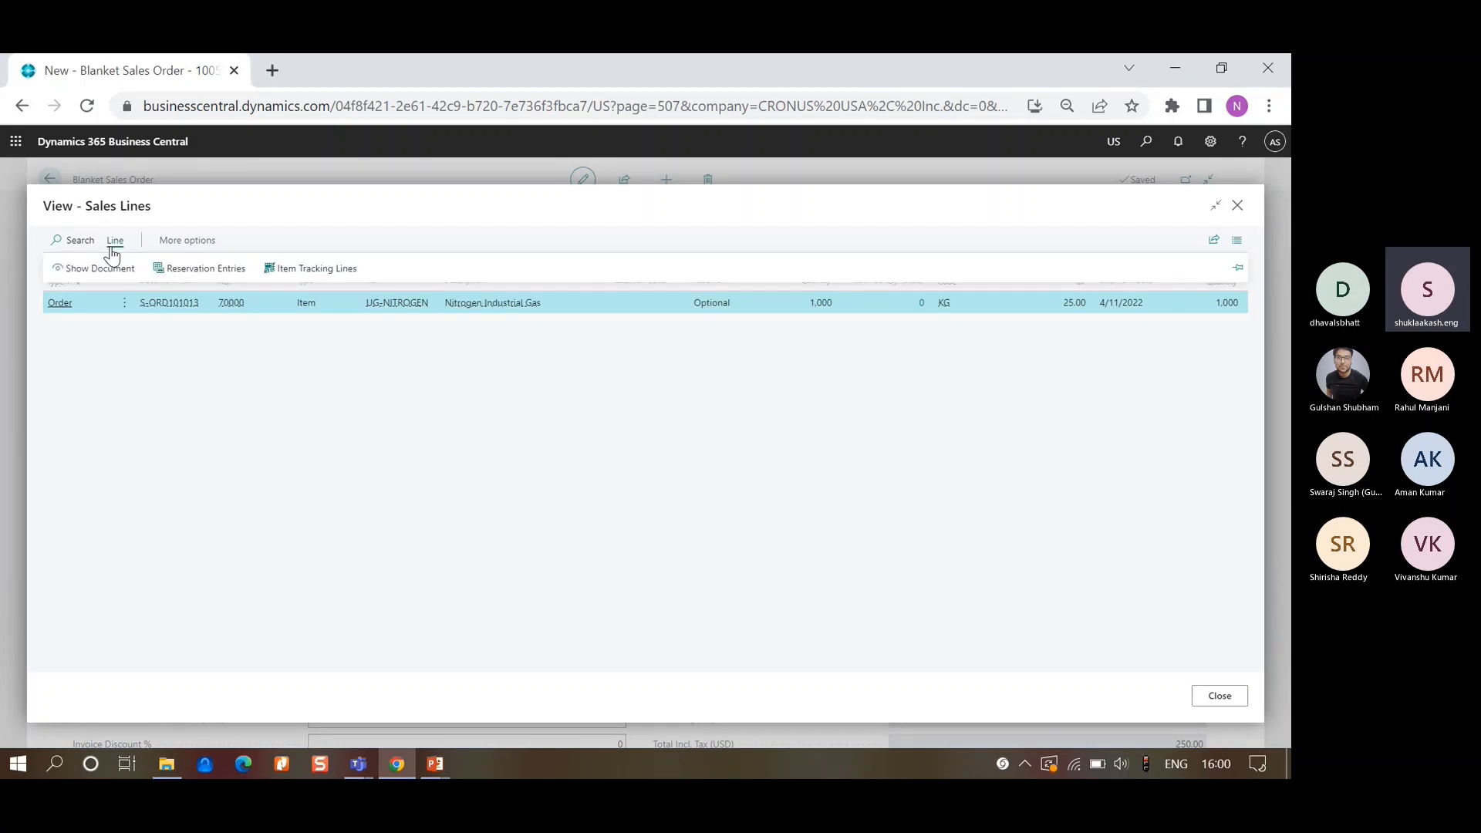
left_click(101, 270)
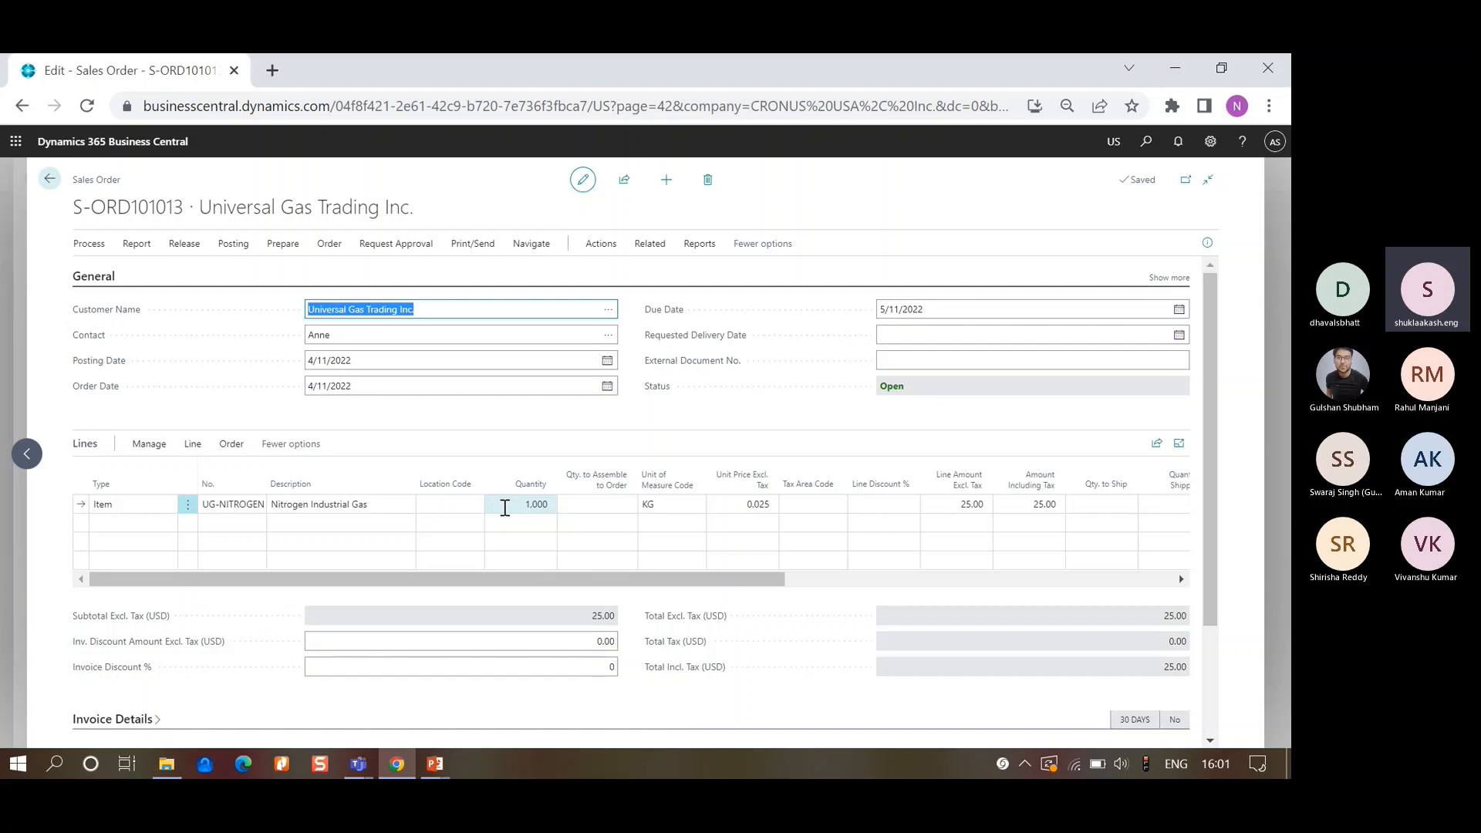
- Set the quantity of the Nitrogen Industrial Gas line in the sales order to 1500
left_click(506, 508)
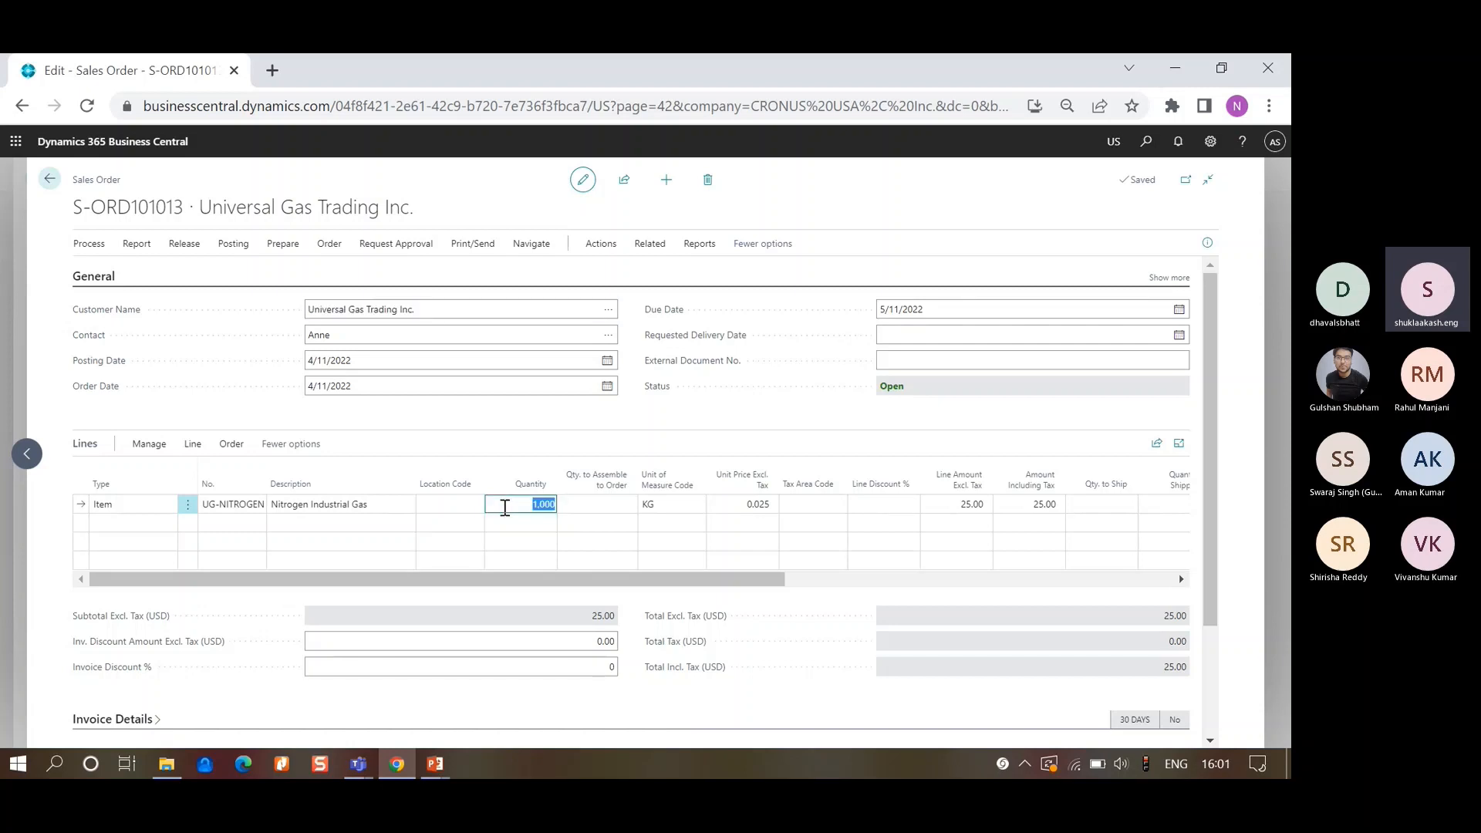
type("15")
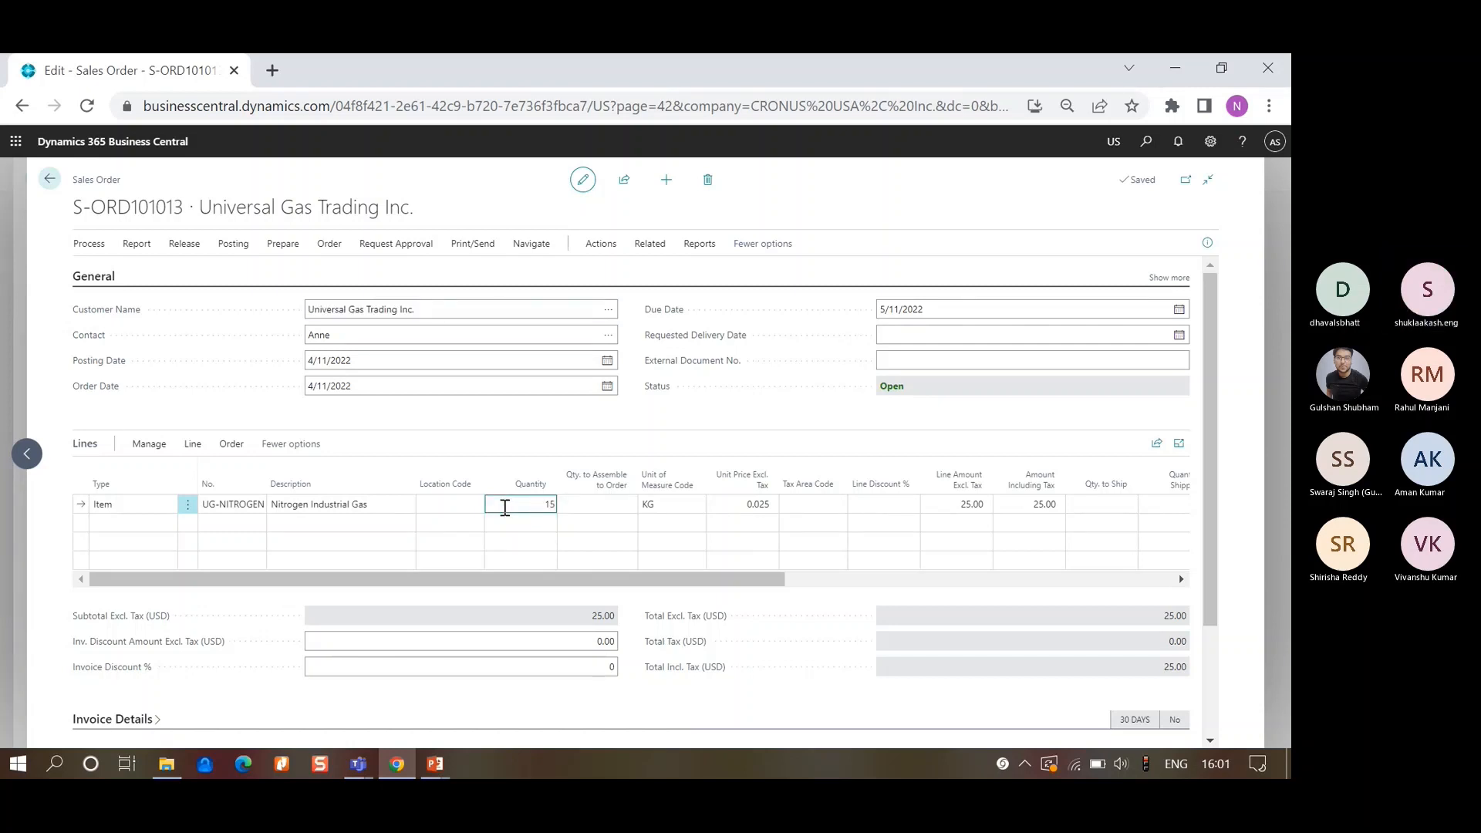
type("00")
key("Tab")
- Set the nitrogen line's quantity to ship in the sales order to 1500
key("Tab")
key("Tab")
key("Tab")
key("Tab")
key("Tab")
key("Tab")
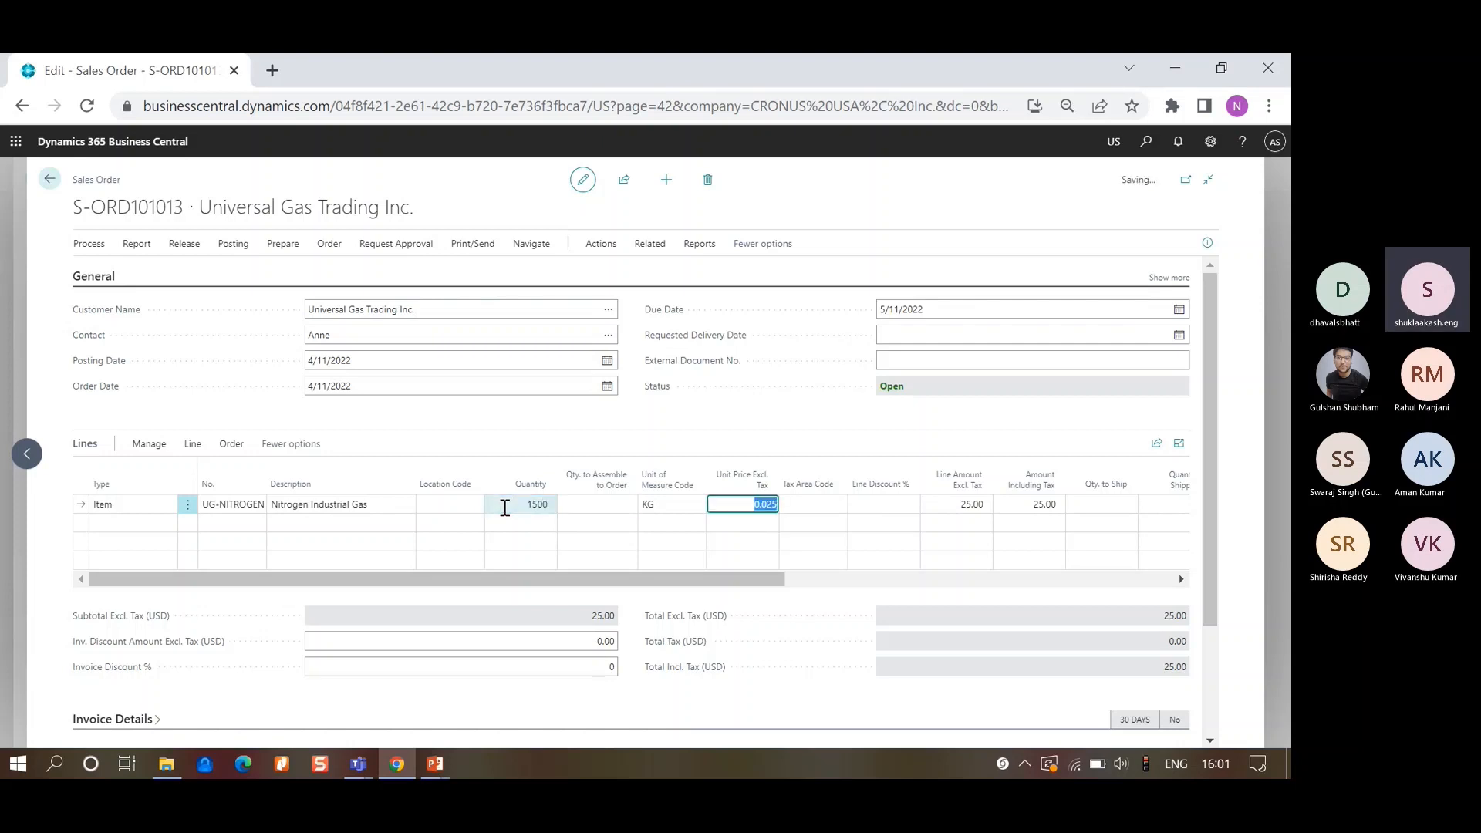
key("Tab")
key("Tab")
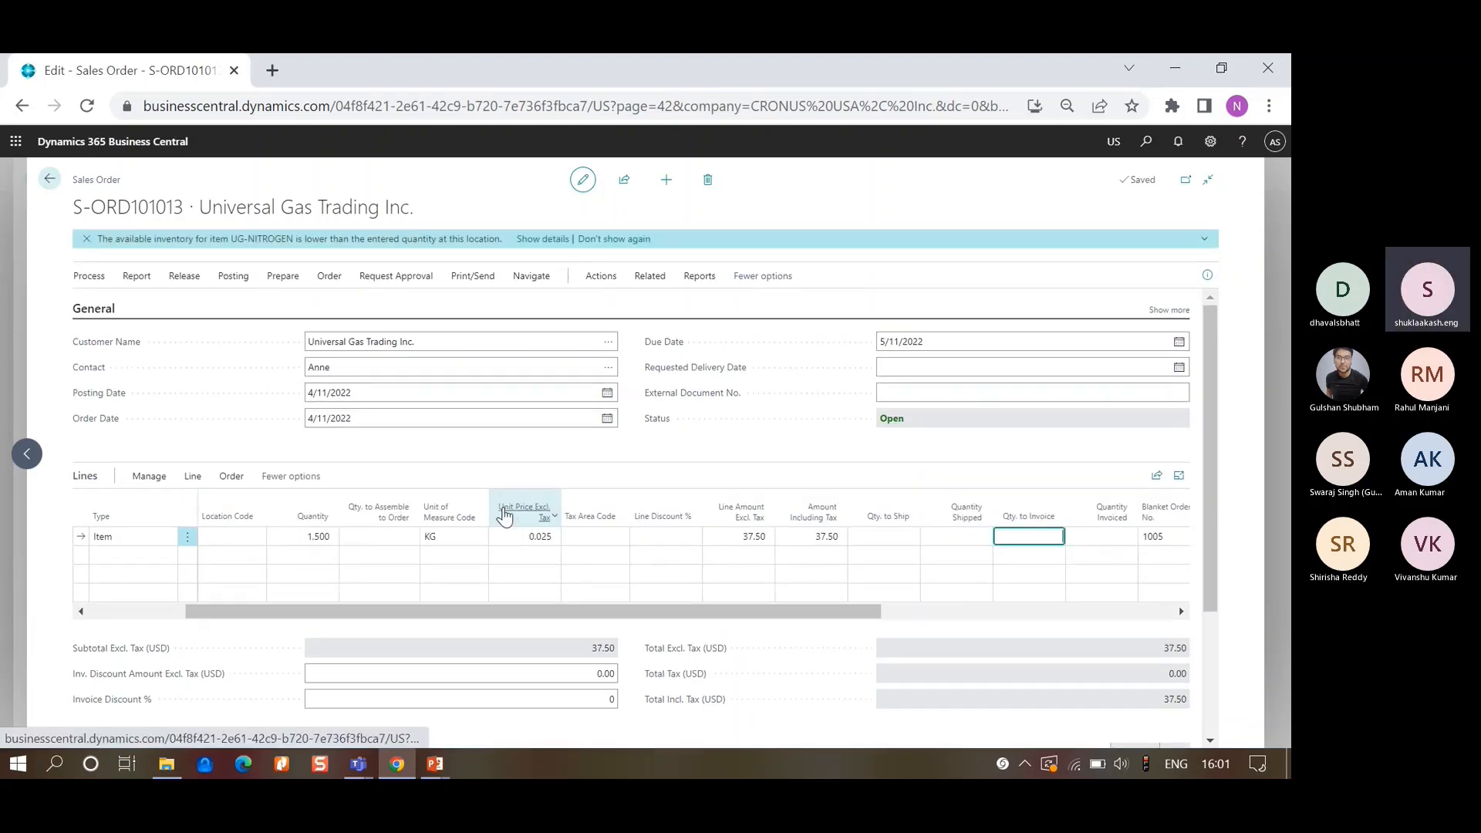
key("shift+Tab")
key("shift+Tab")
type("1,5")
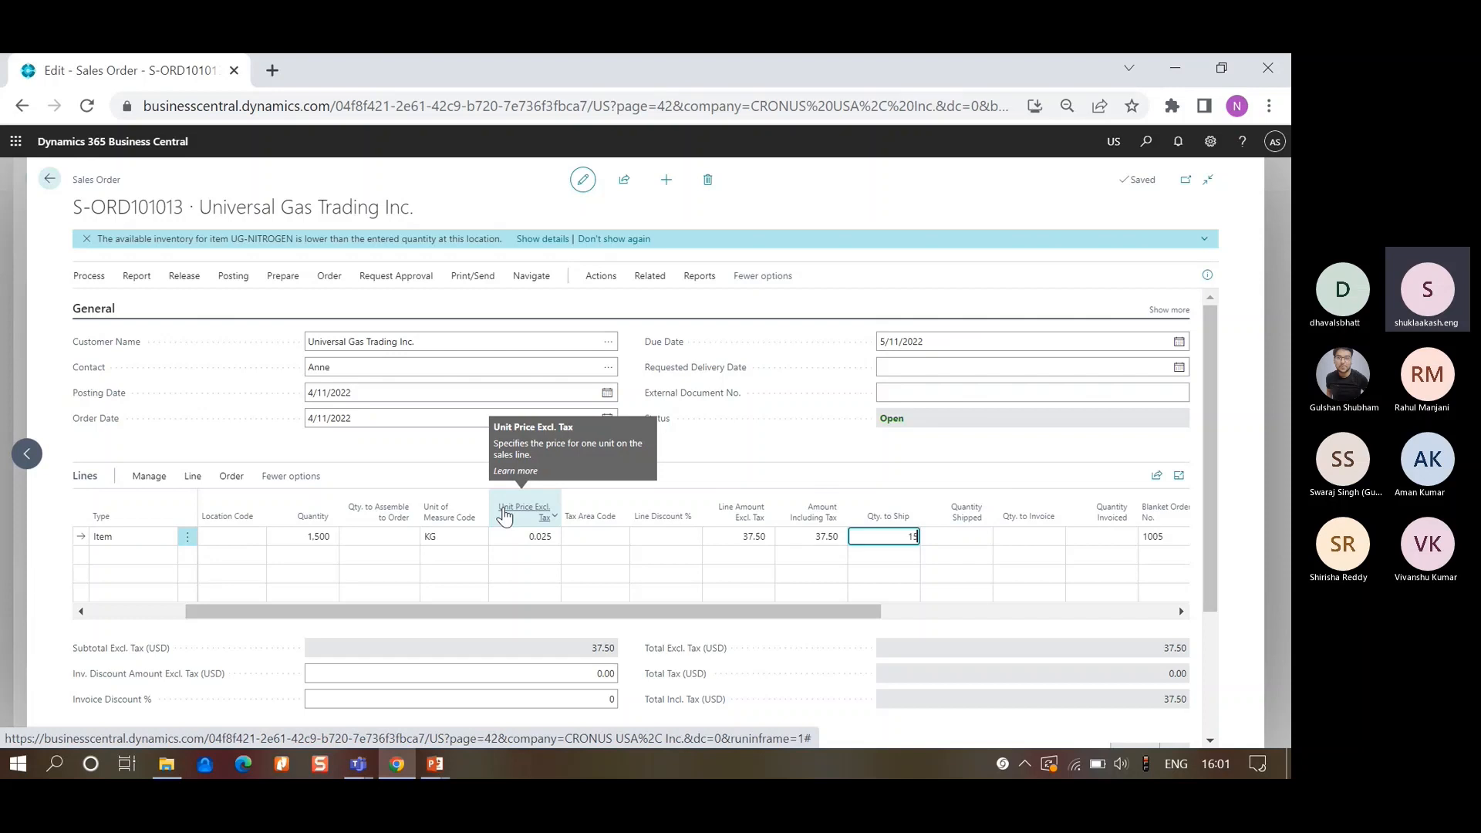
type("00")
key("Tab")
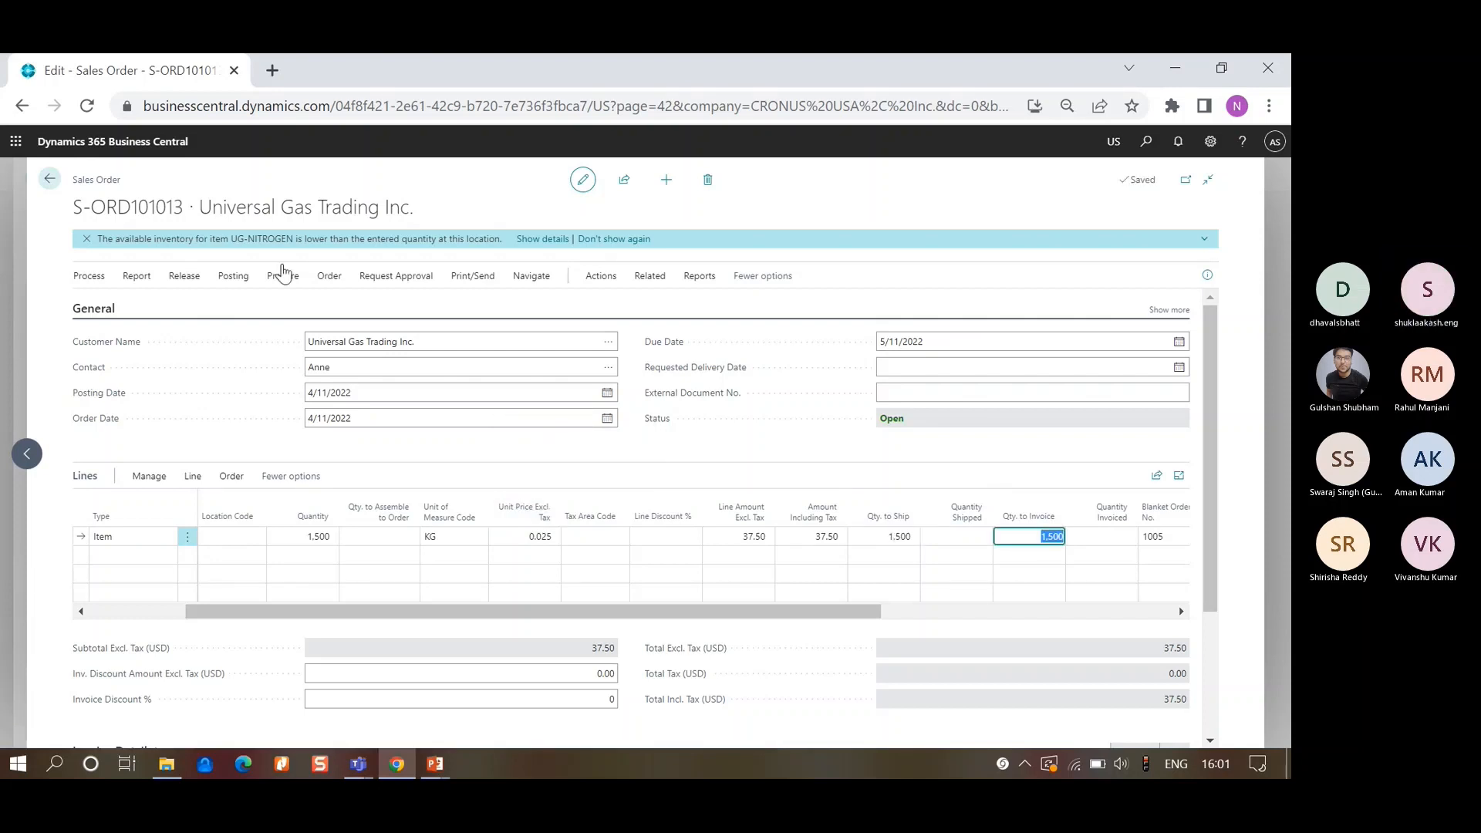
- Preview the posting of the sales order and return to the order
left_click(245, 283)
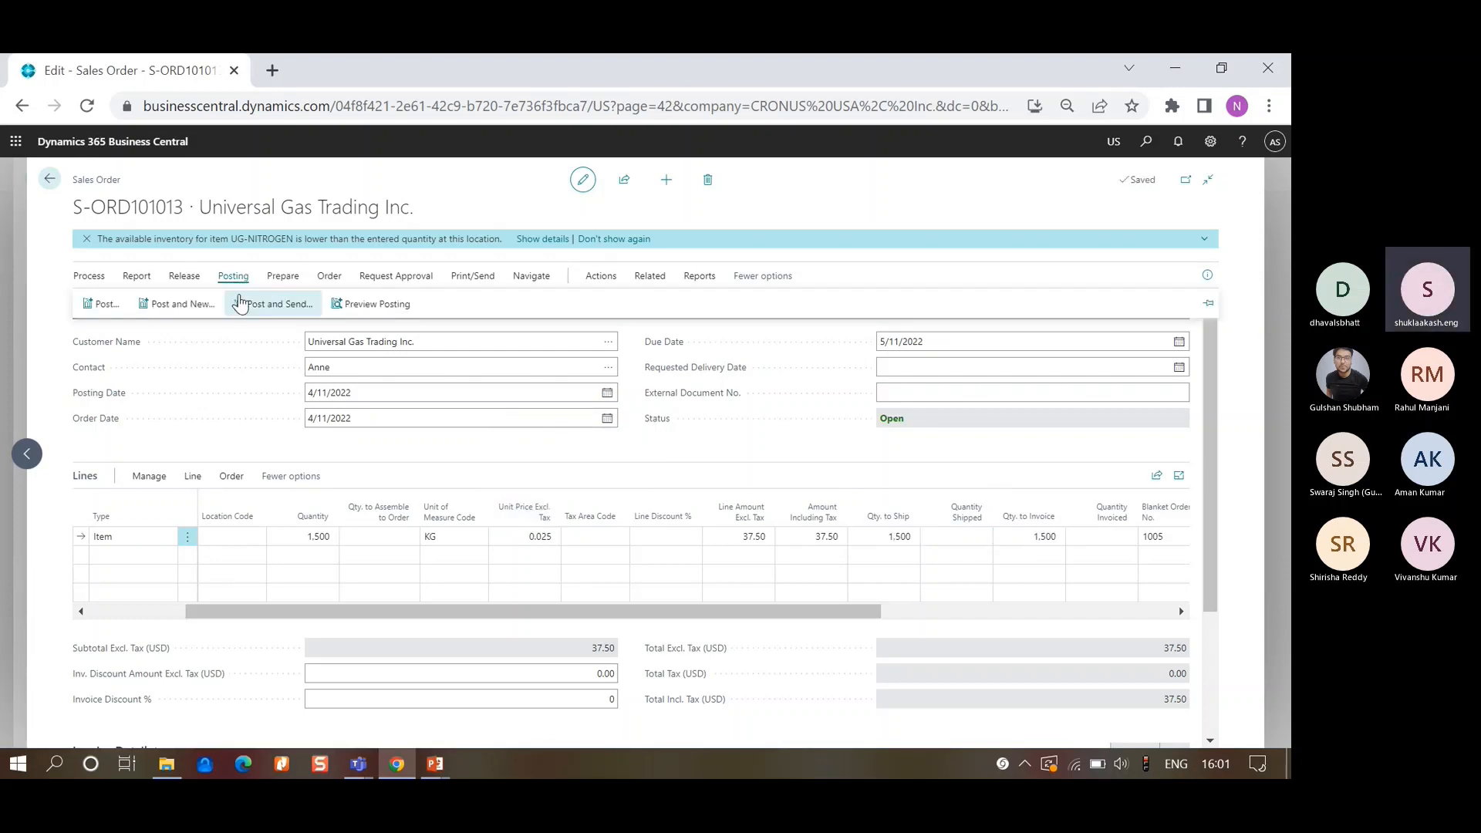
left_click(344, 309)
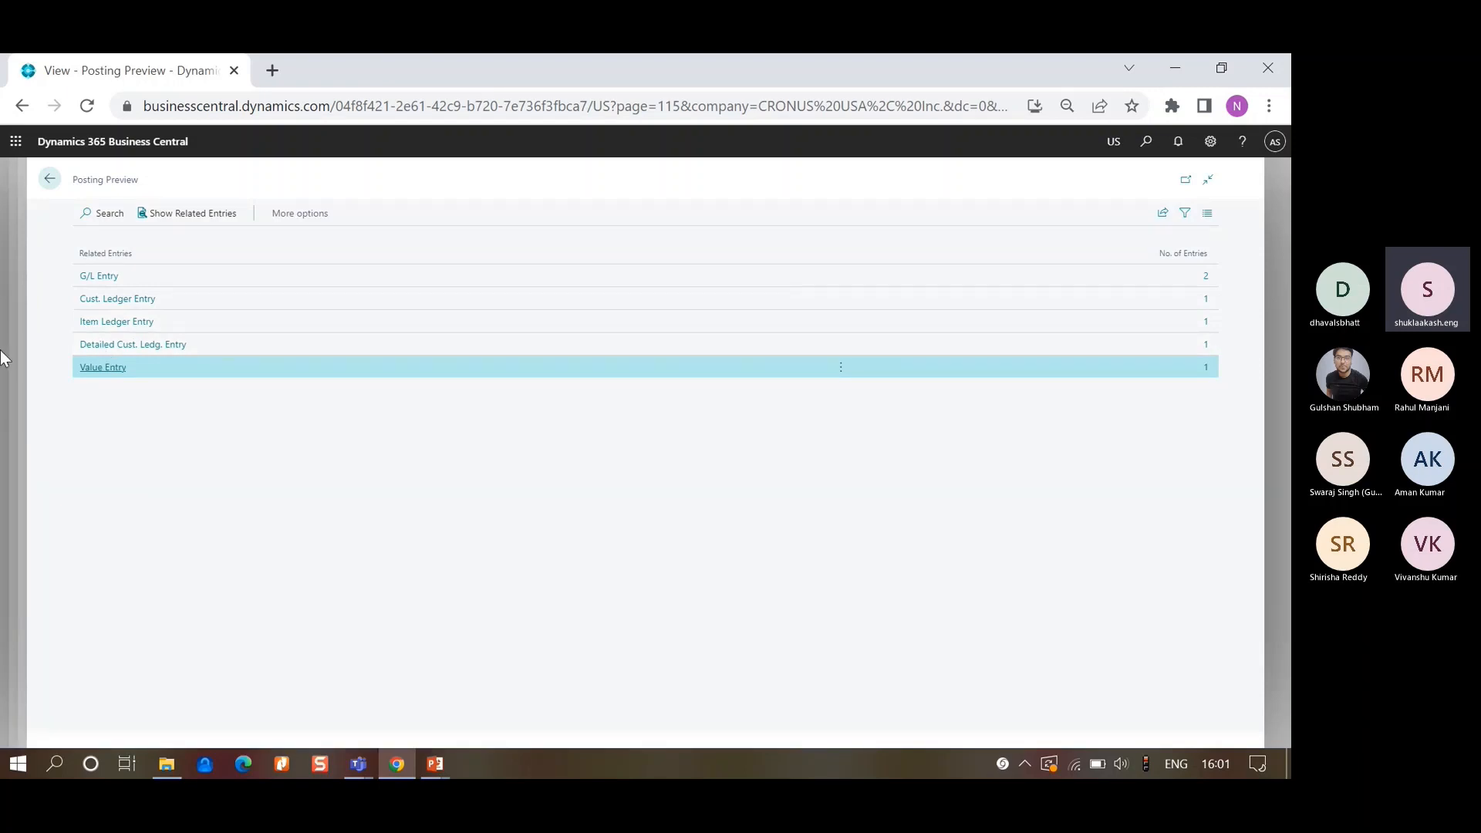
key("Escape")
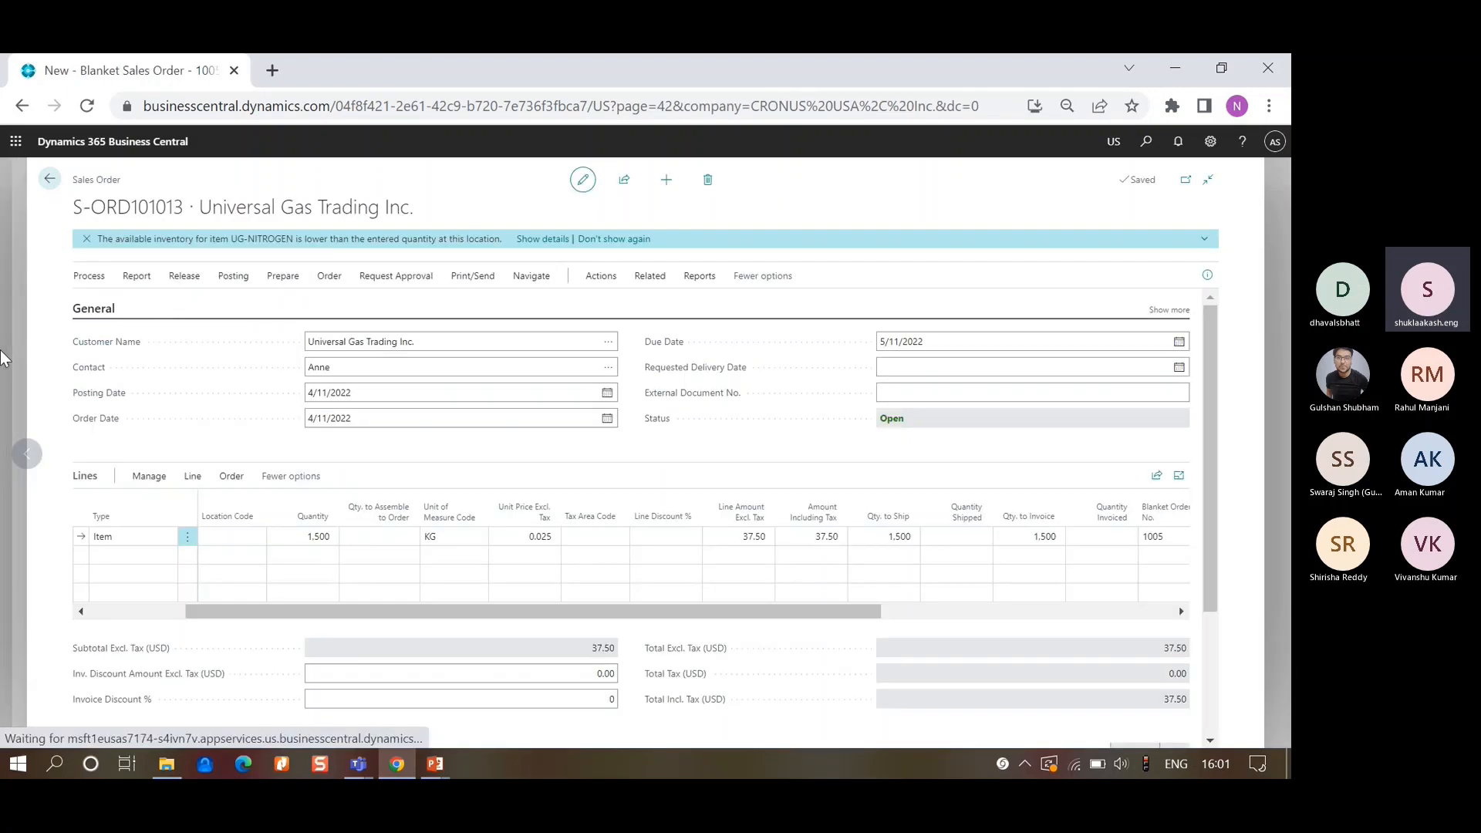
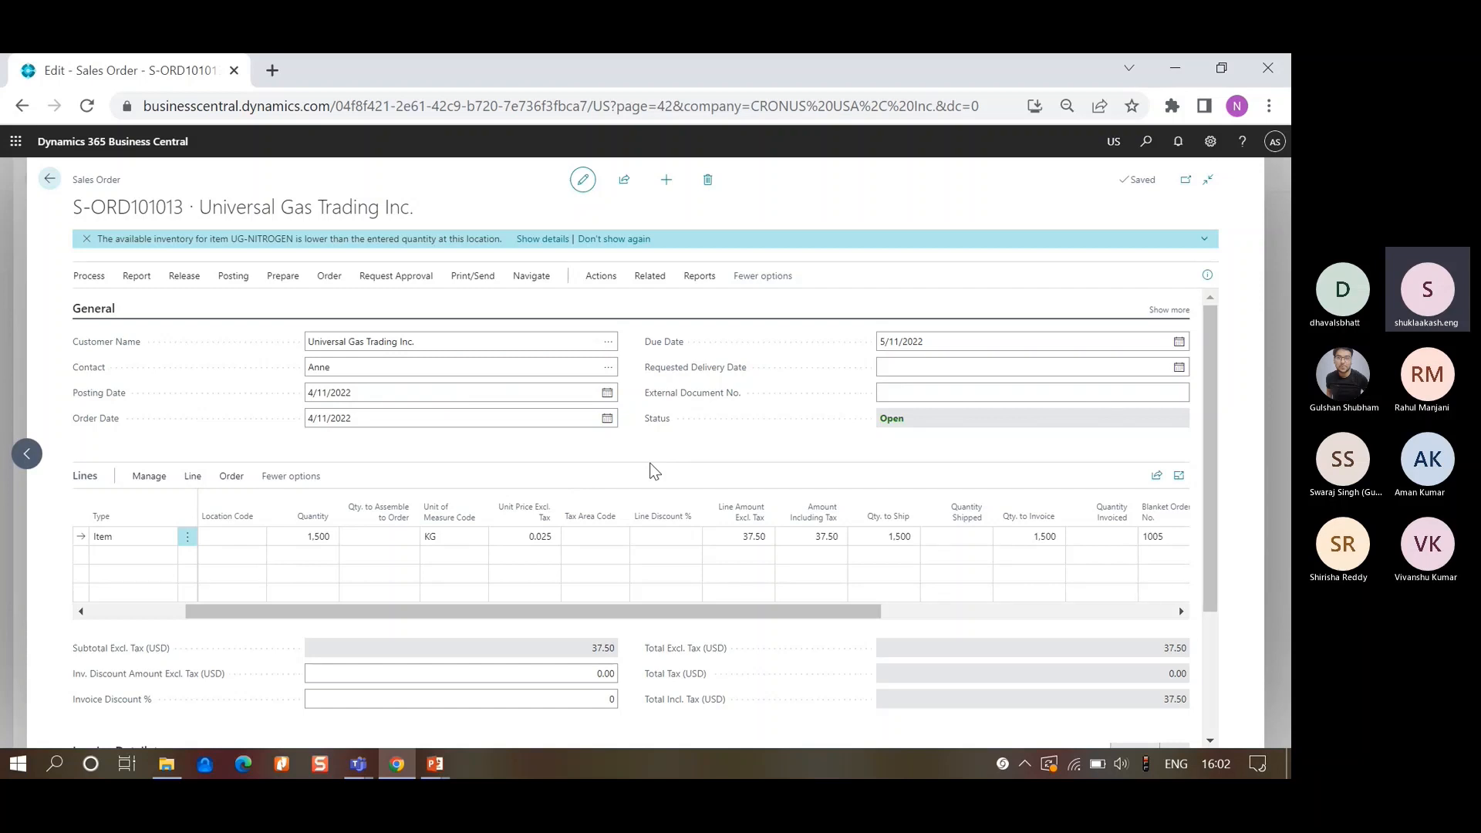
- Post the nitrogen sales order with Ship and Invoice and decline opening the posted invoice
left_click(239, 277)
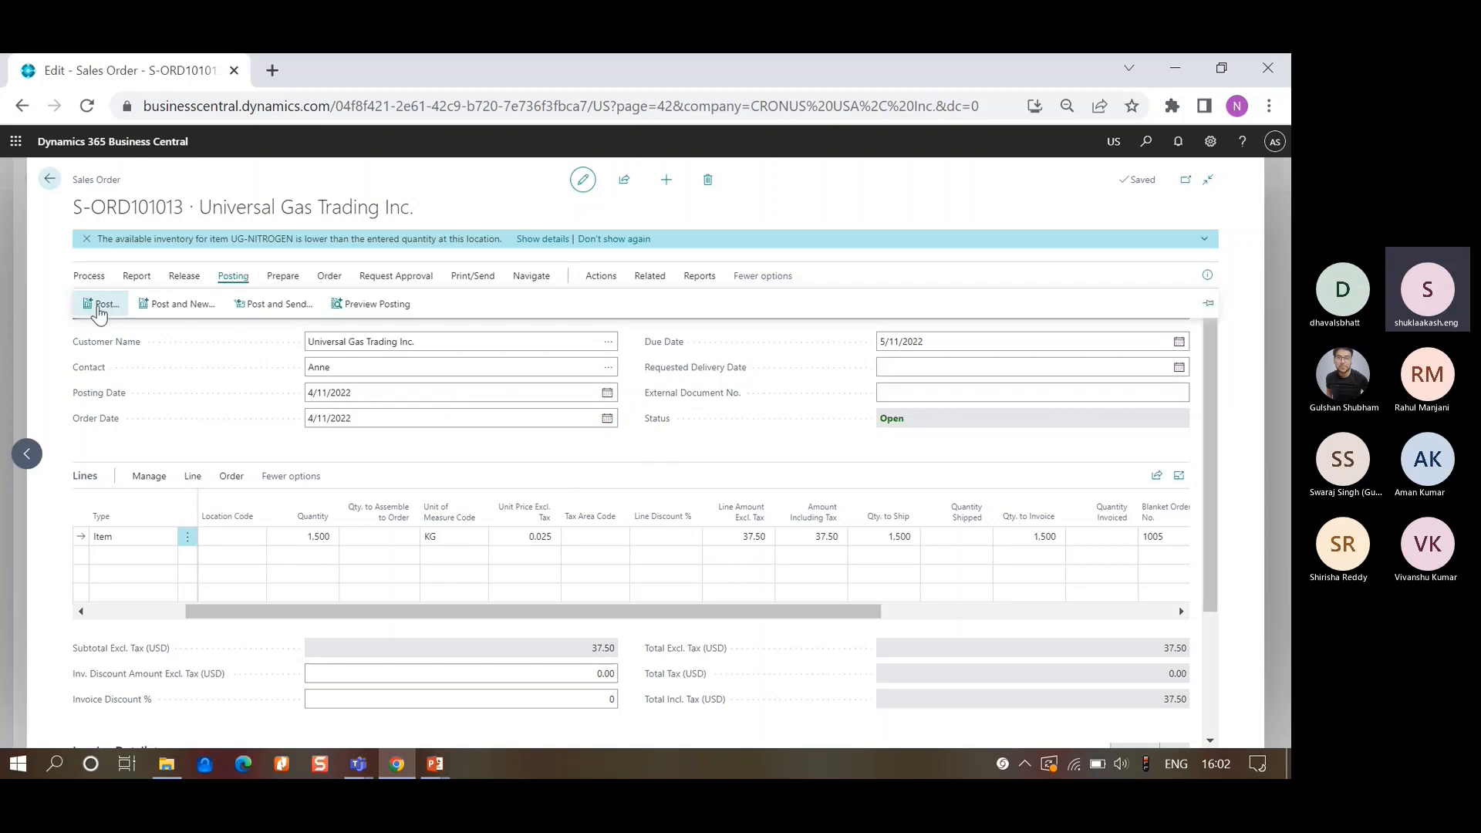
left_click(100, 305)
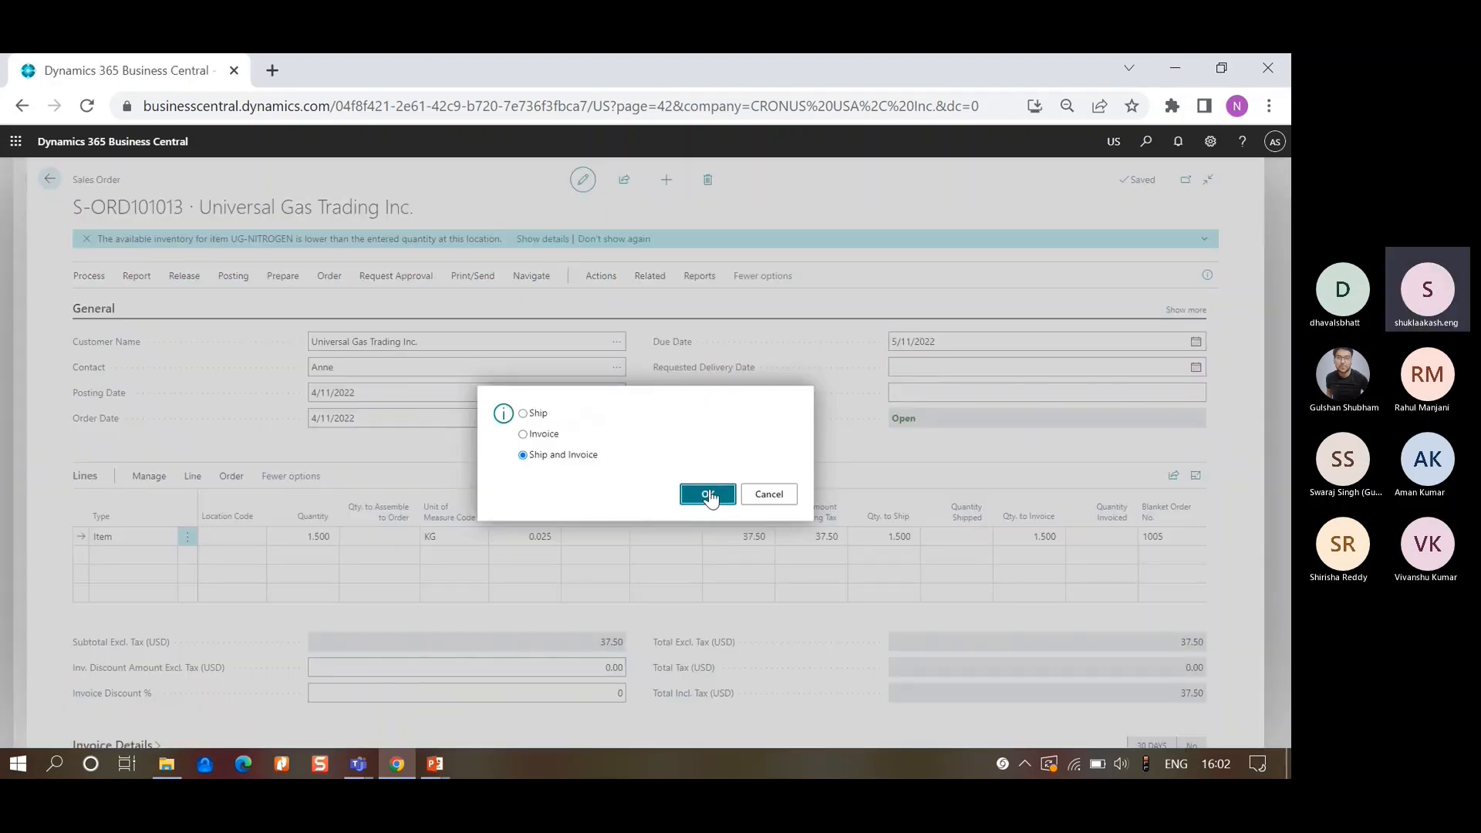
left_click(708, 496)
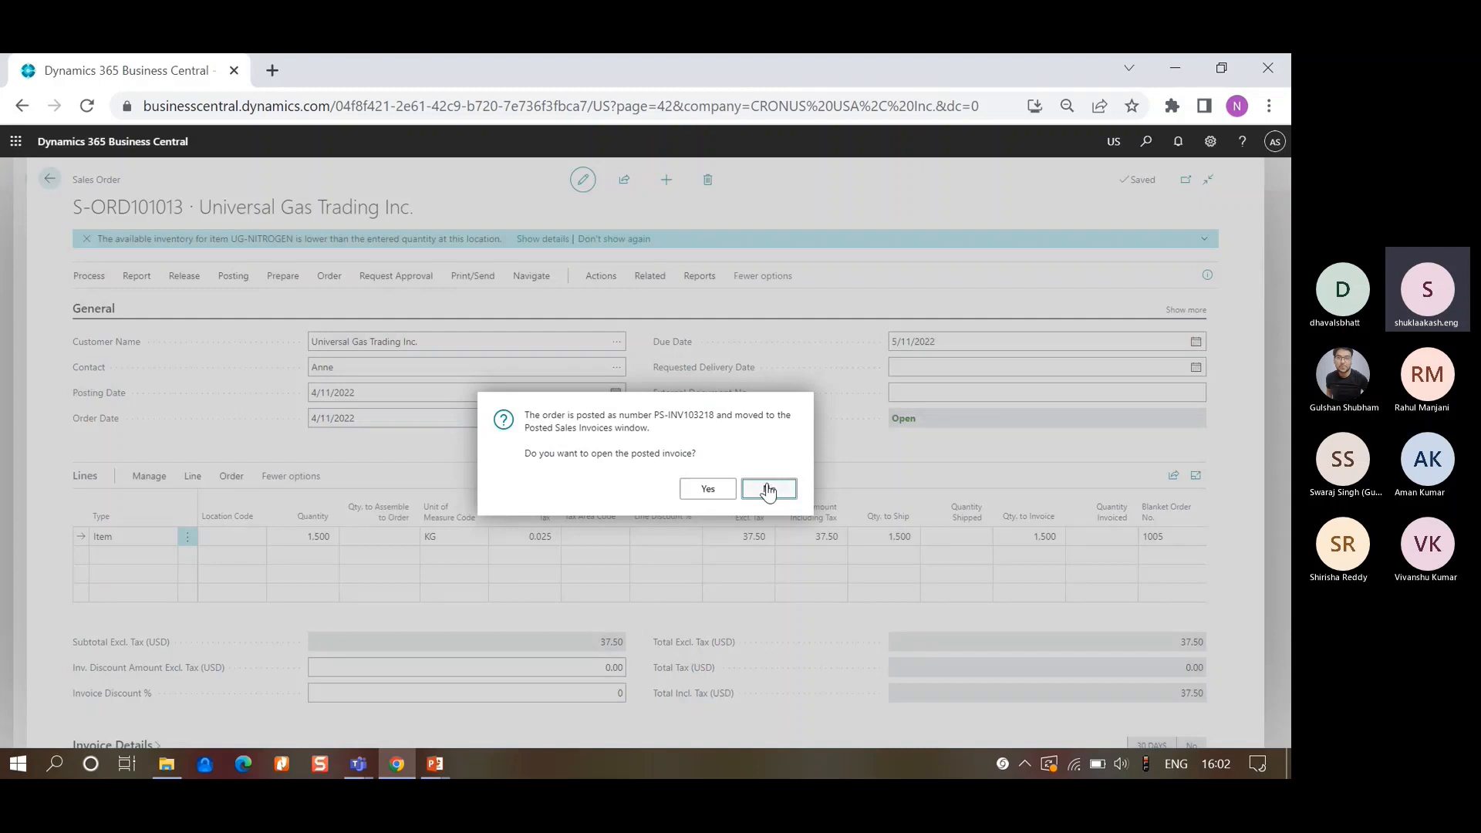
left_click(768, 490)
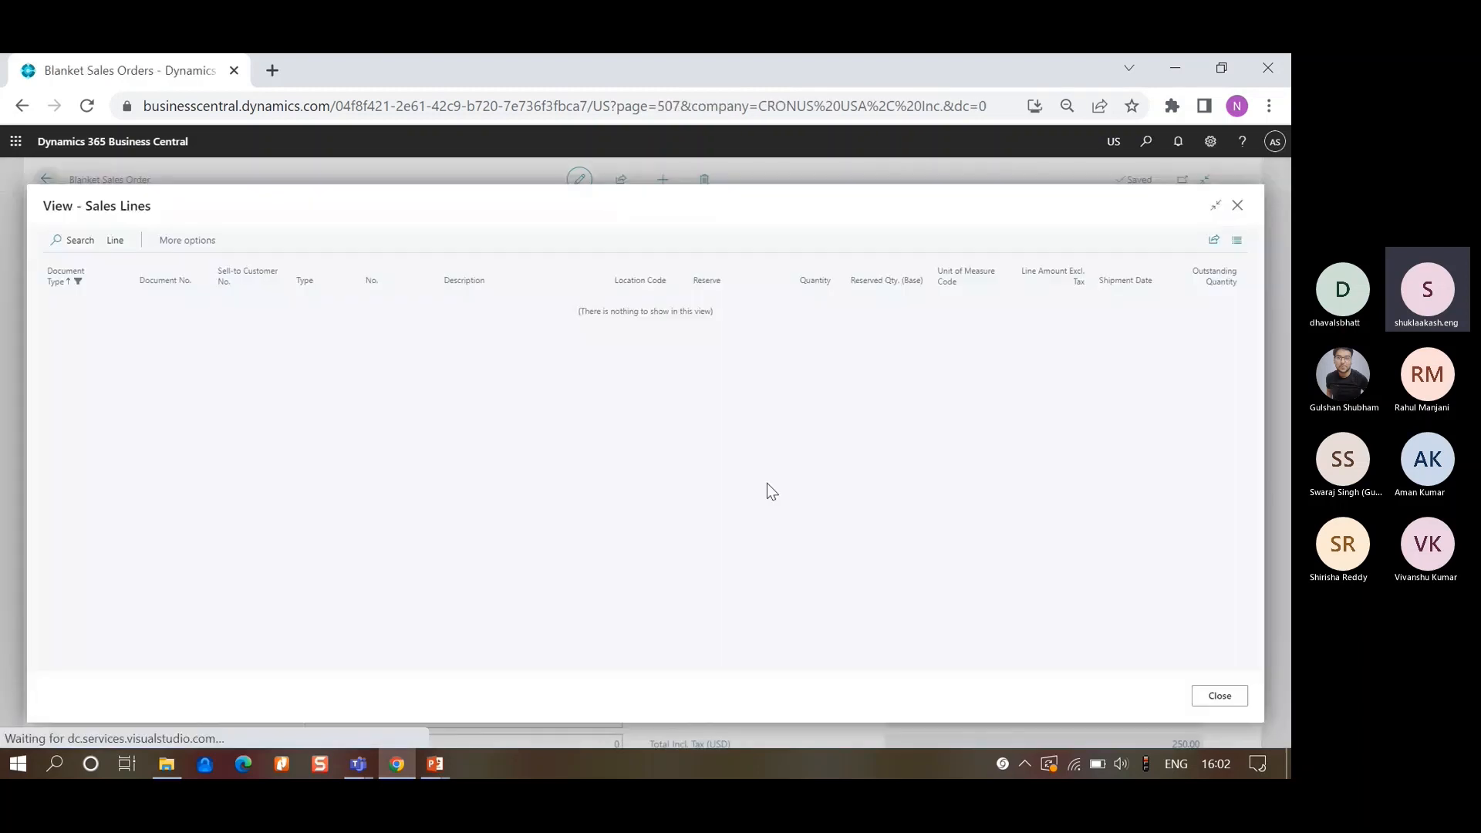
- Close the sales lines view and the blanket order, and open the Items list from the company home page
left_click(1229, 703)
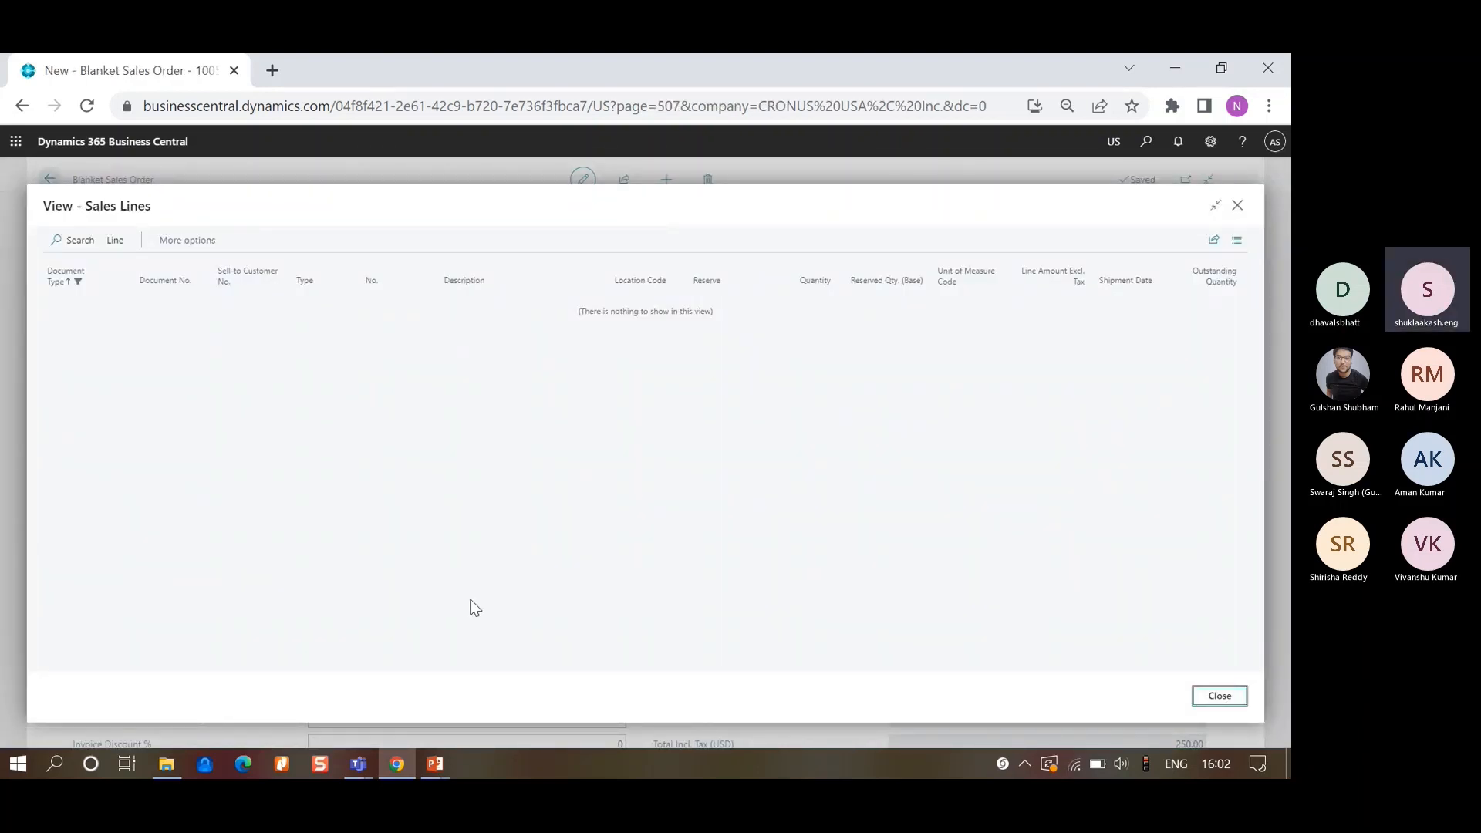
left_click(3, 332)
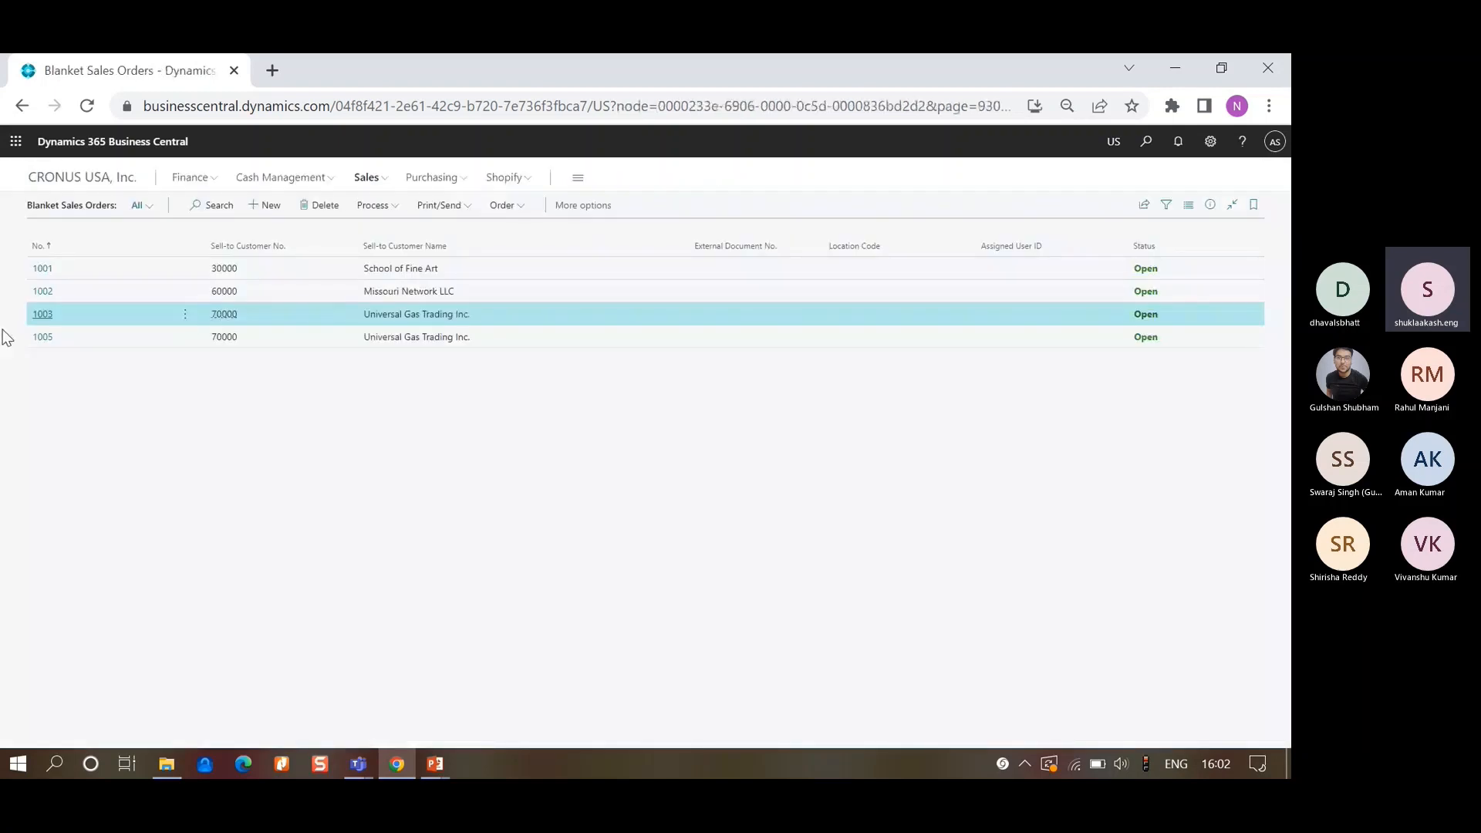
left_click(102, 184)
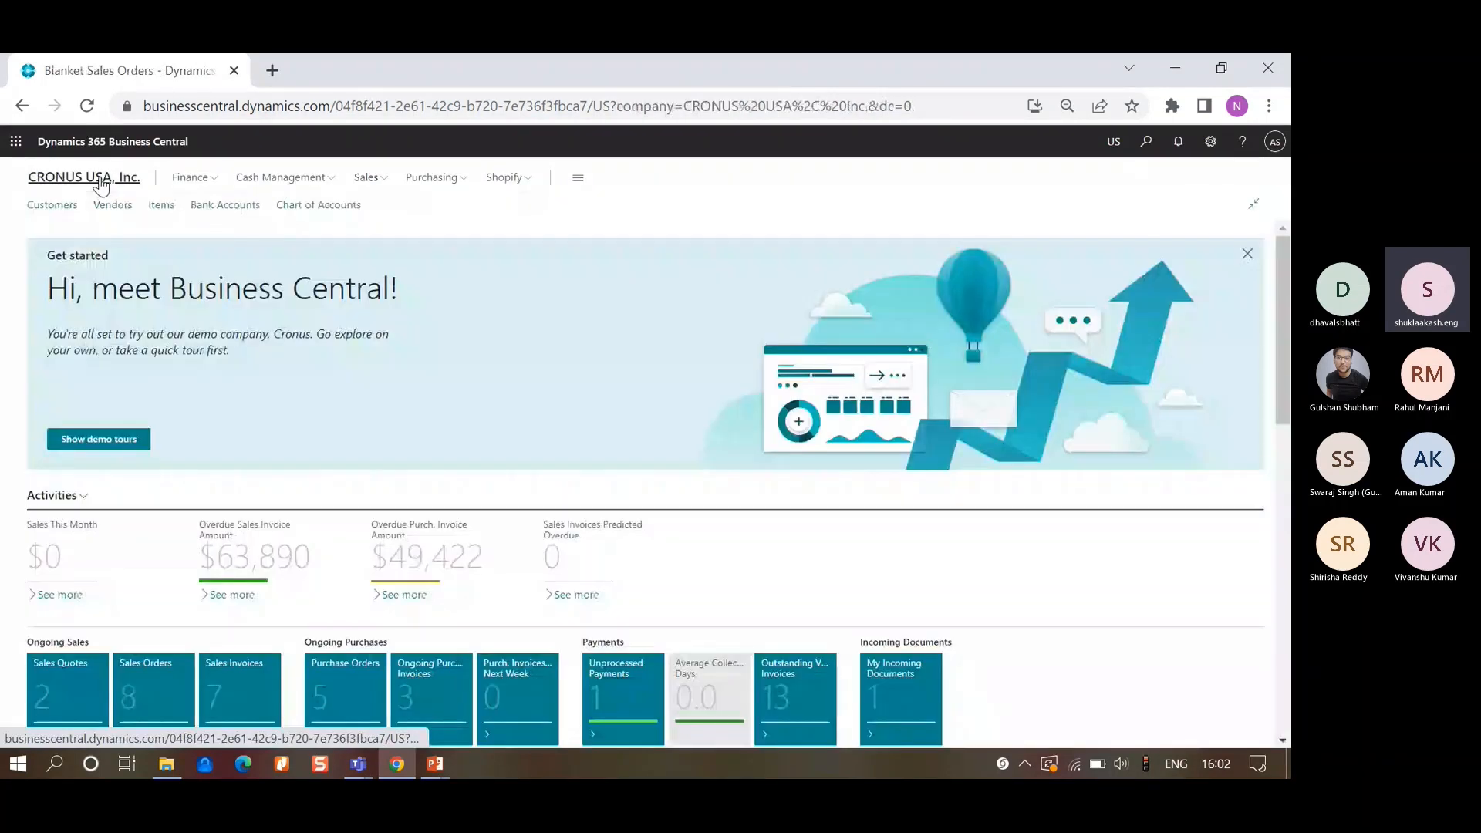
left_click(154, 212)
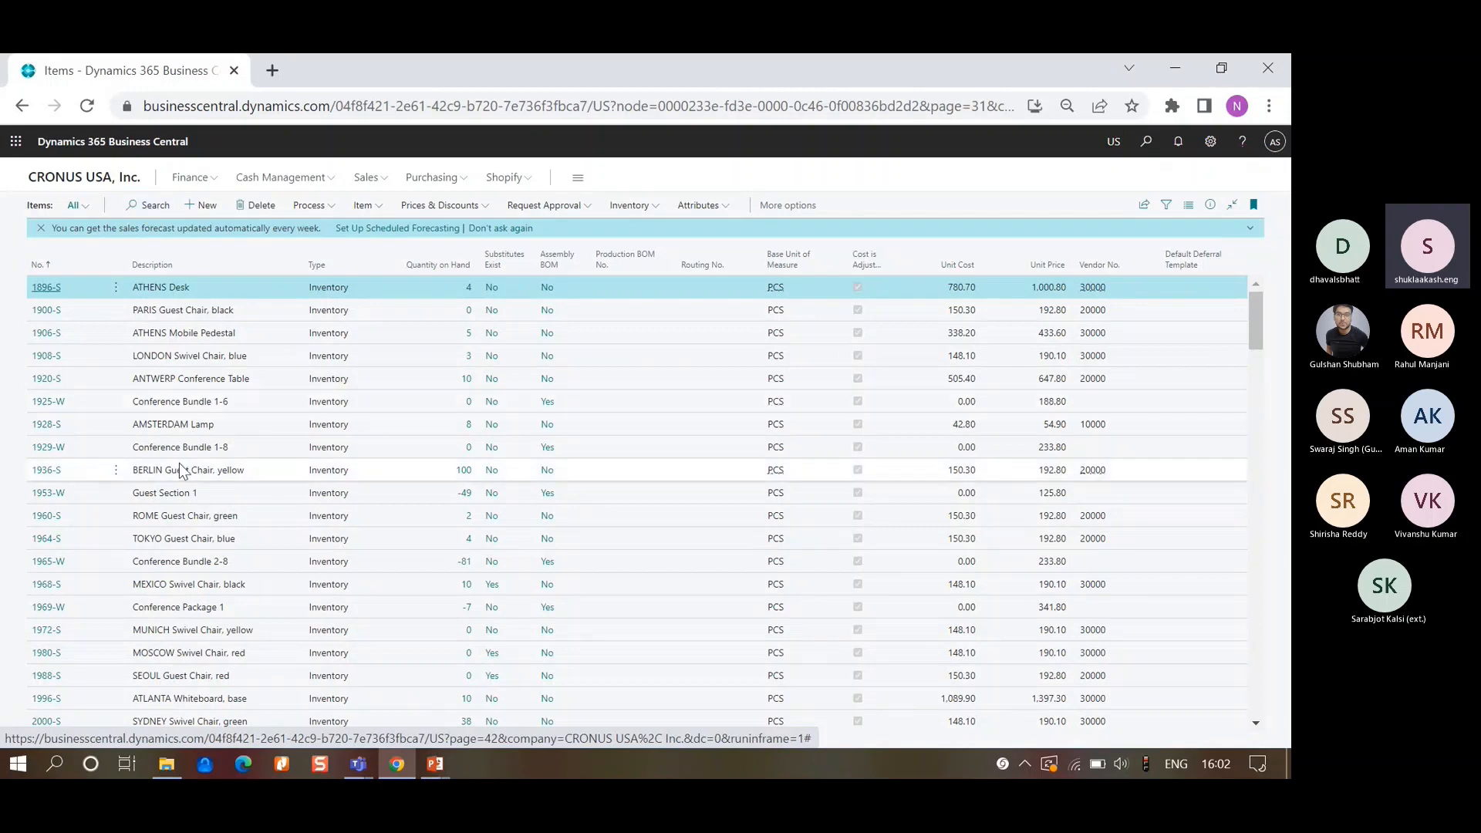
- Find the item AS-LAPTOP 200 in the list and open its sales prices
scroll(179, 467, "down", 3)
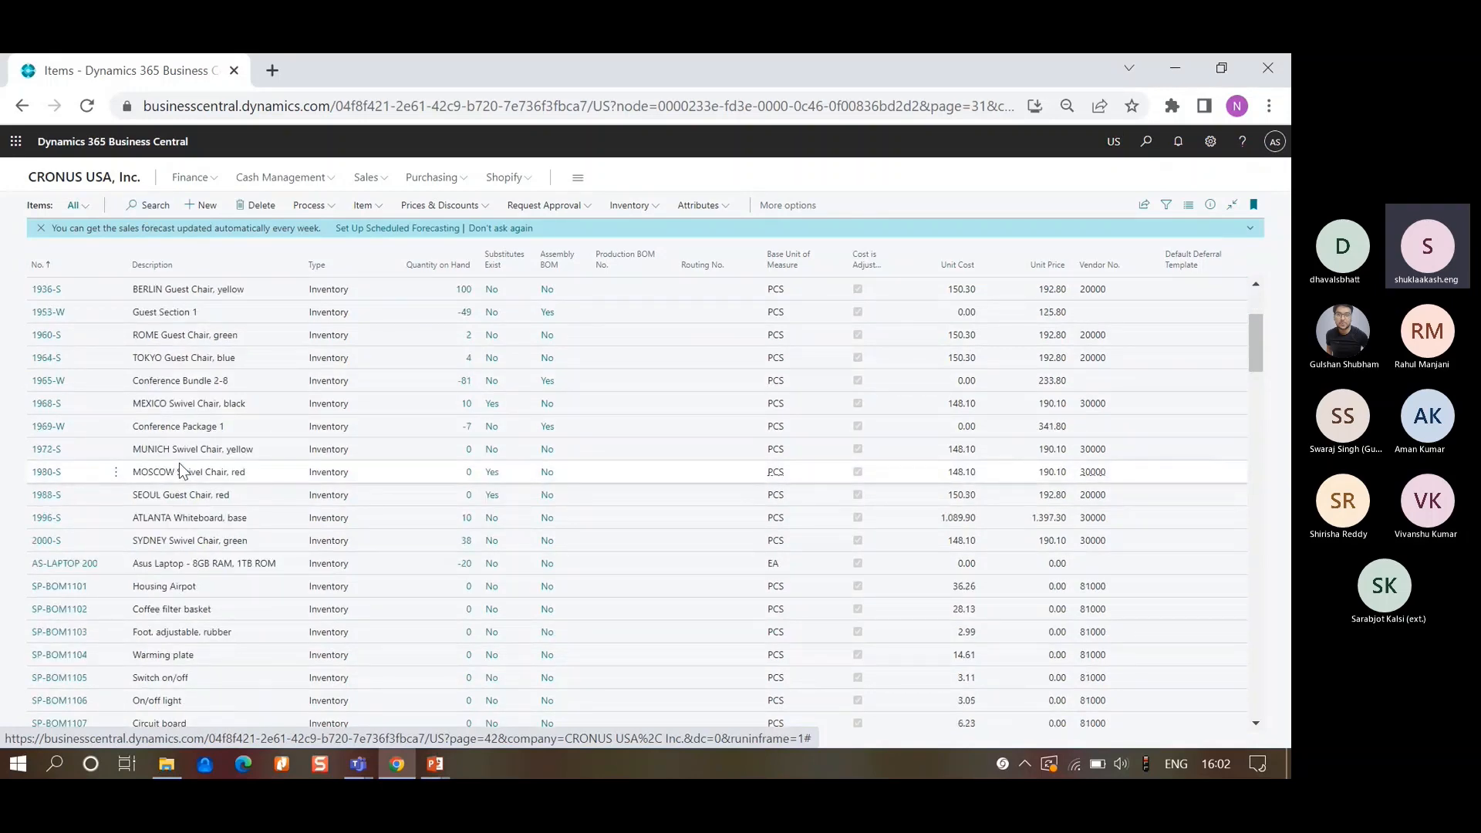
scroll(179, 467, "down", 1)
left_click(182, 511)
left_click(434, 209)
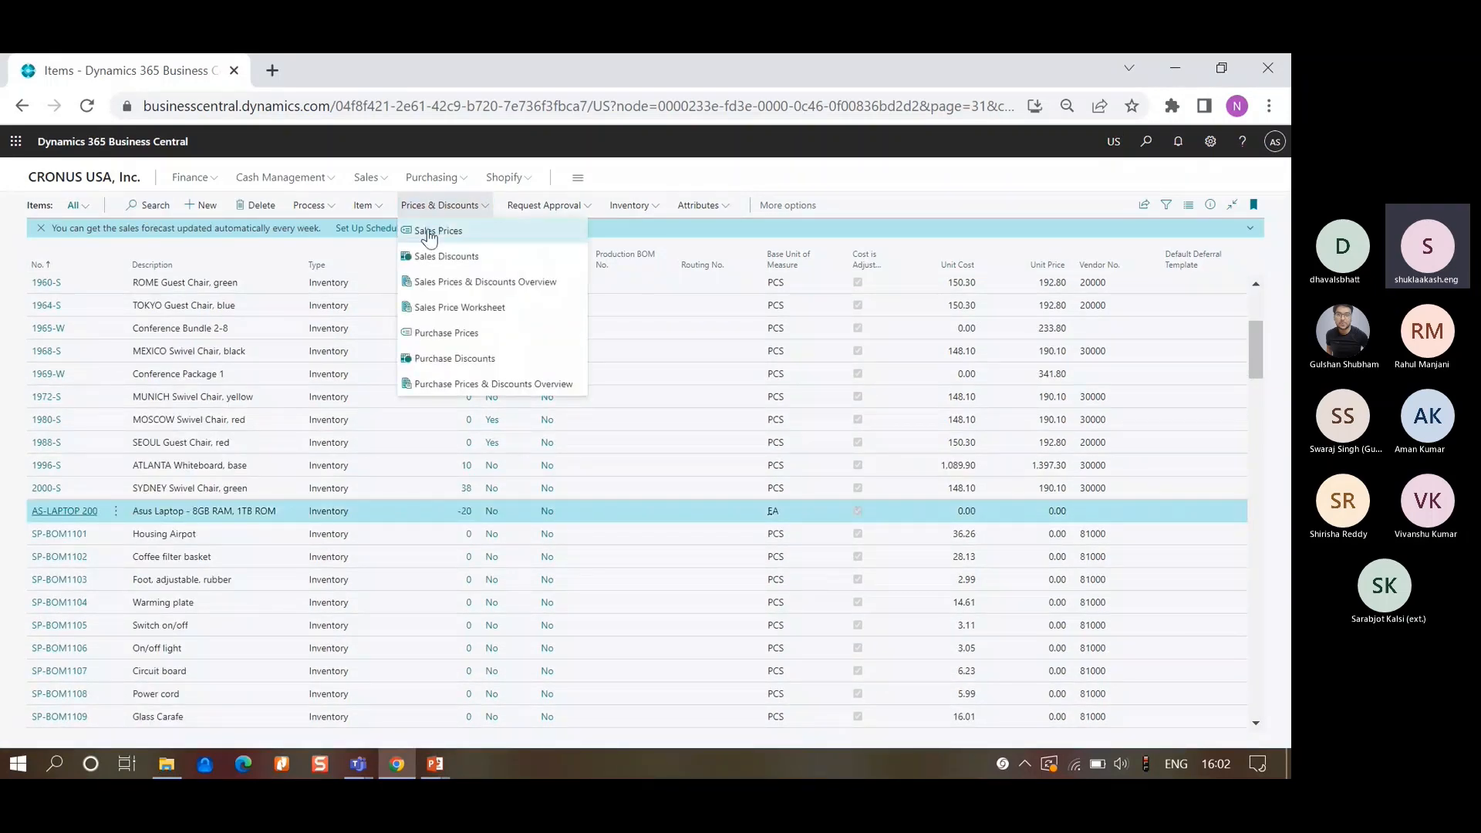
left_click(430, 232)
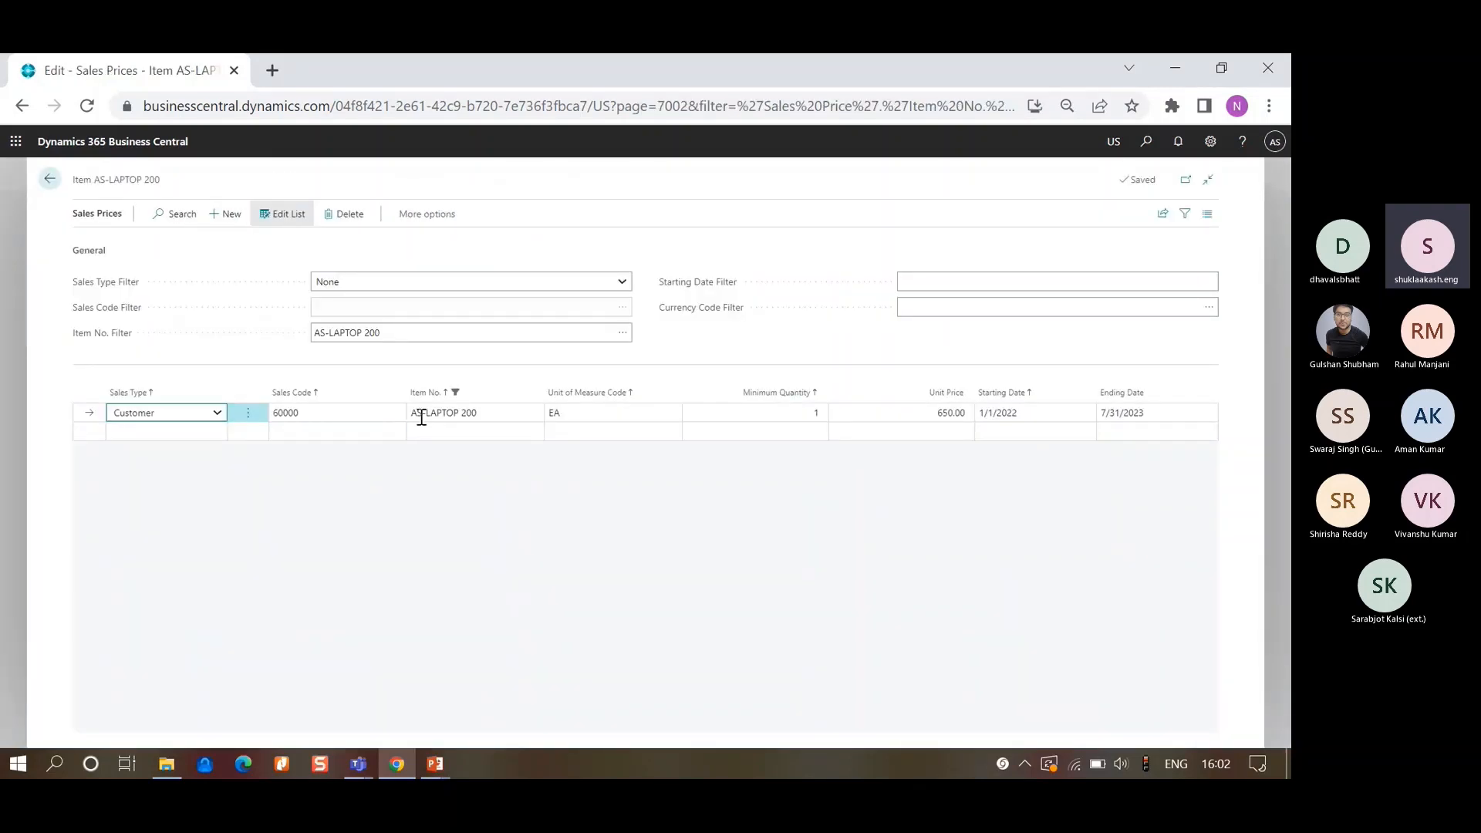
- Look up the customer assigned to the laptop's sales price line and close the sales prices
left_click(322, 409)
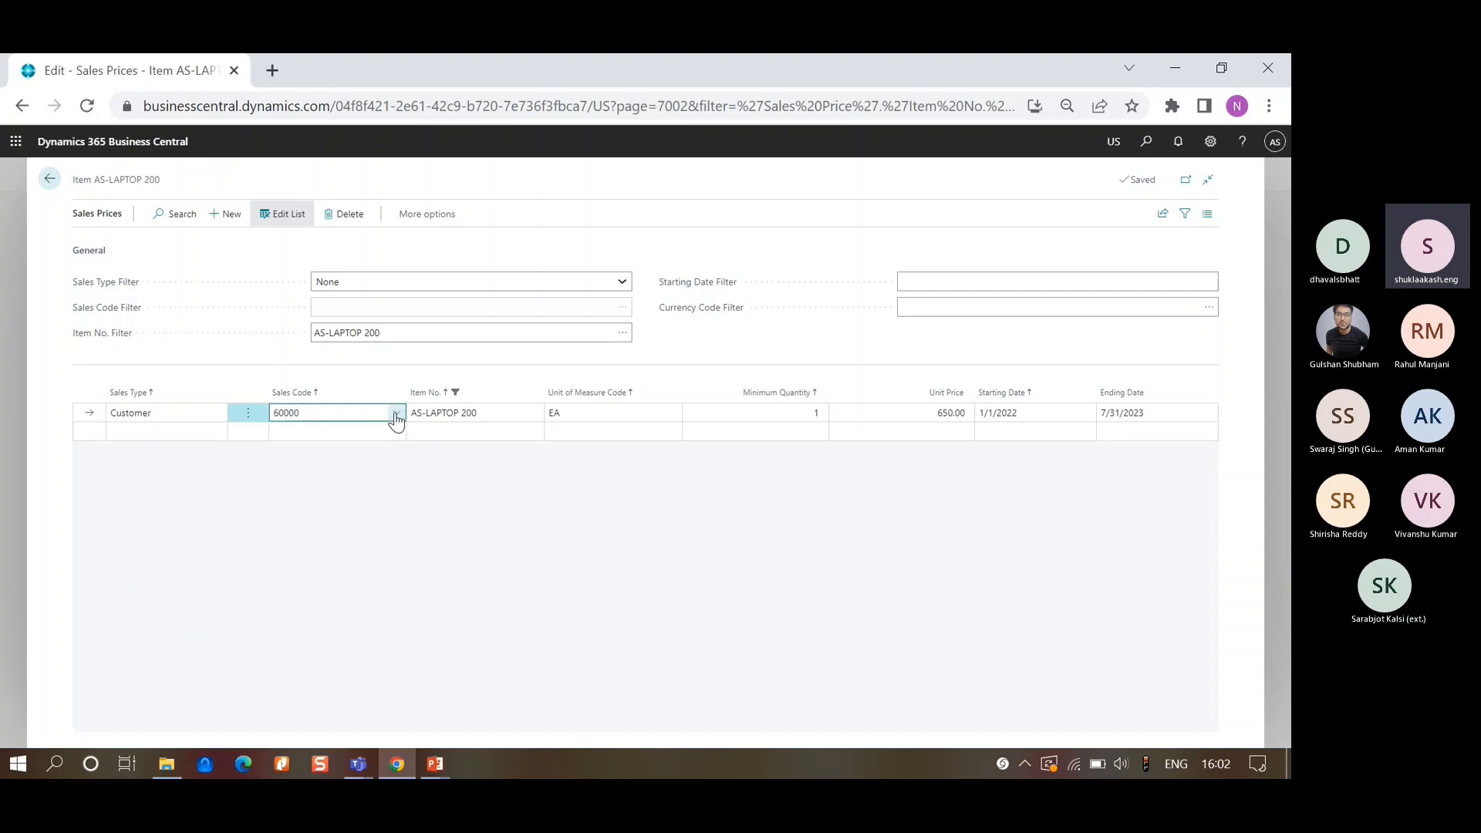
left_click(395, 415)
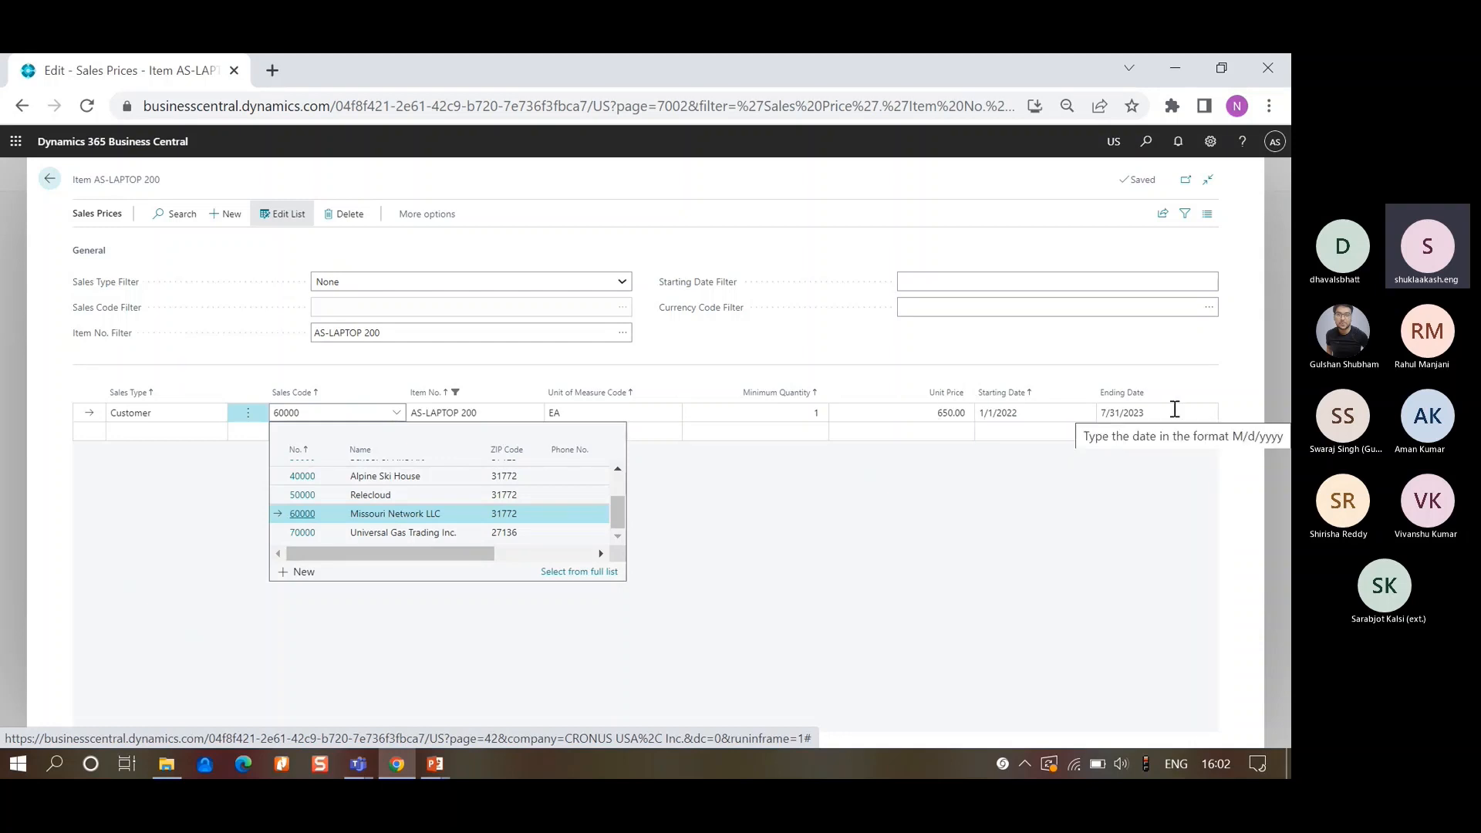
left_click(897, 526)
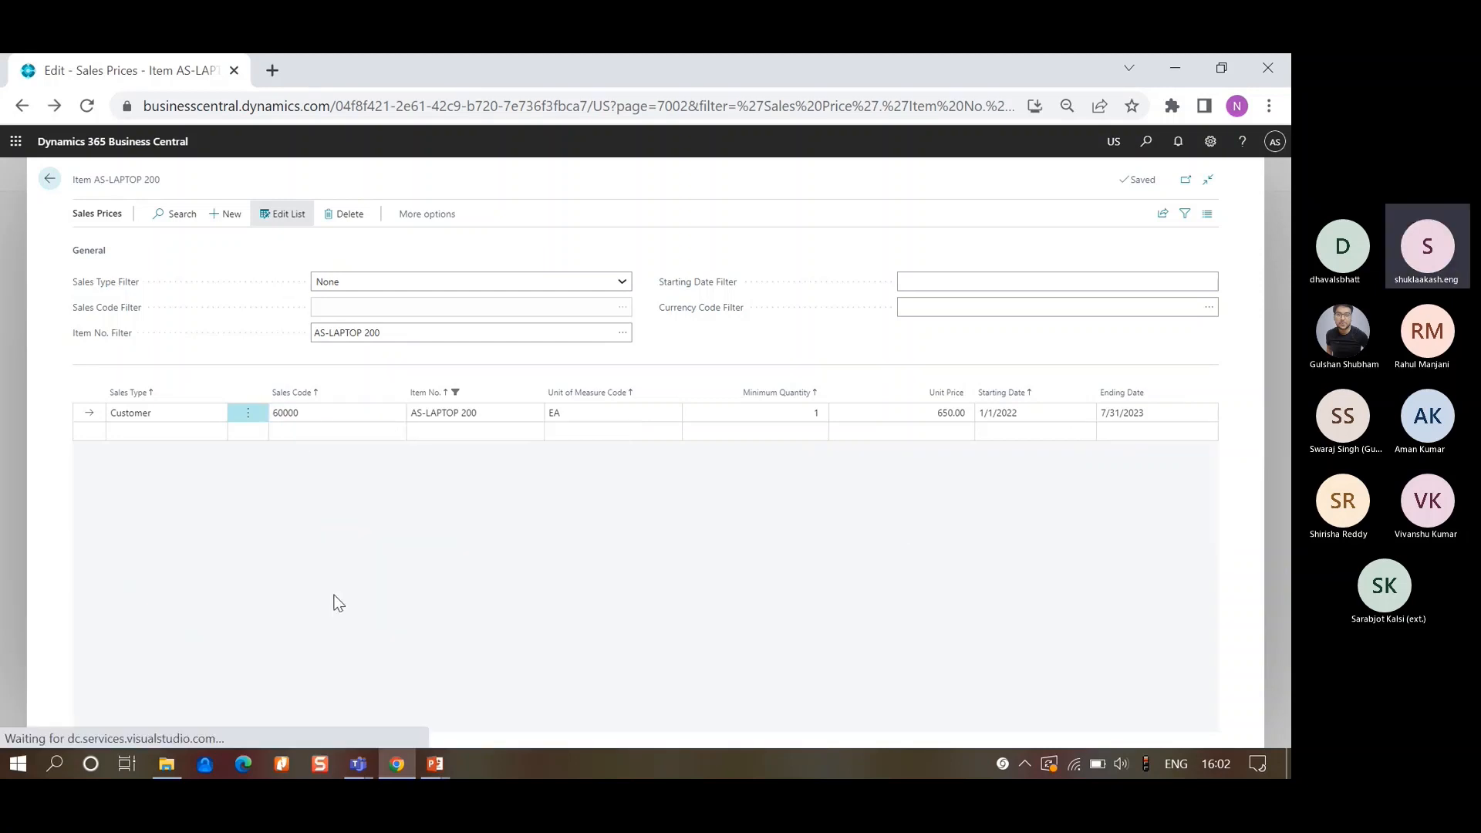
key("Escape")
- Open the sales prices of the item UG-NITROGEN, review them and close the page
scroll(336, 602, "down", 6)
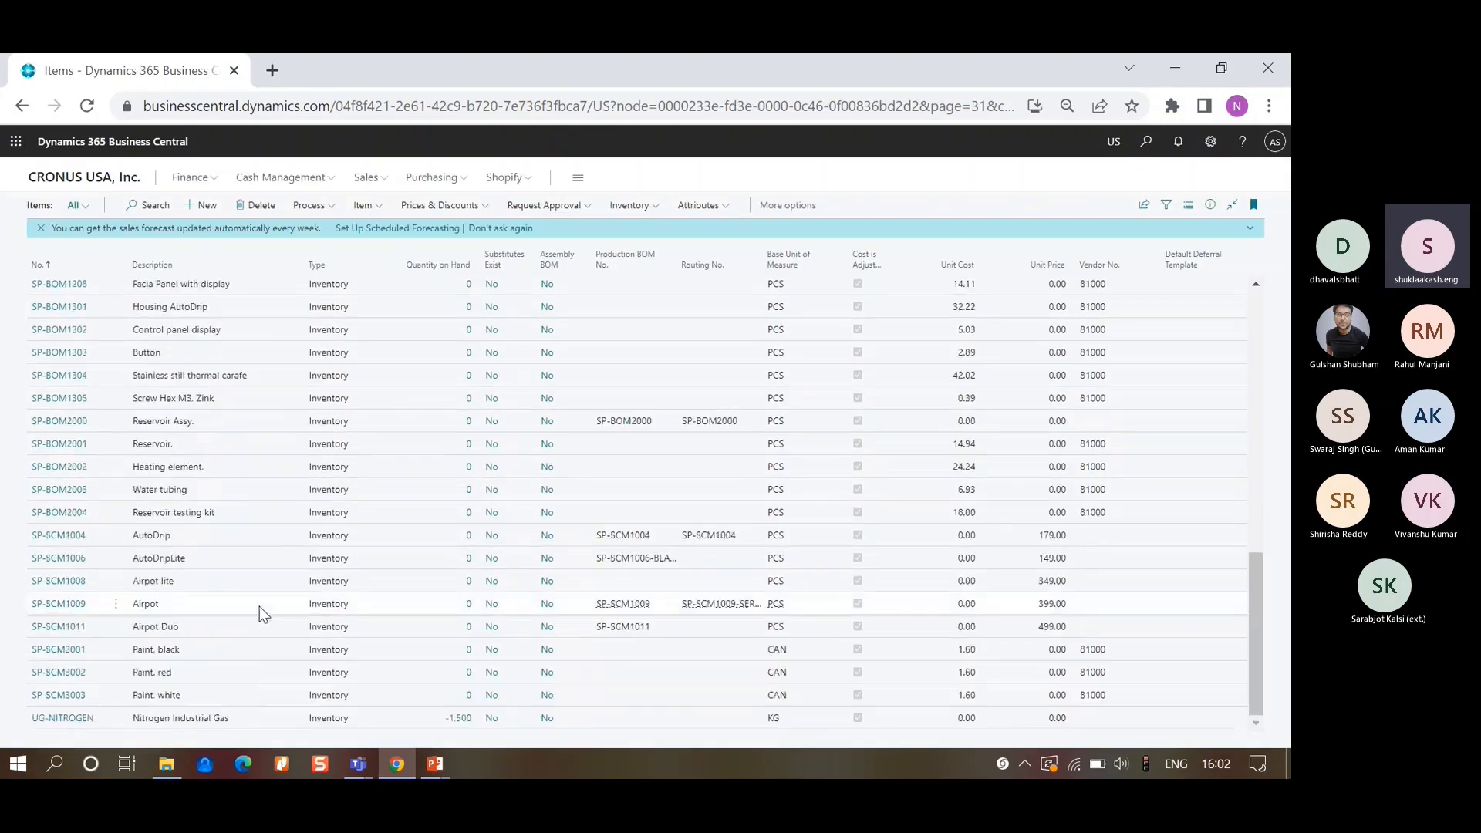
left_click(270, 716)
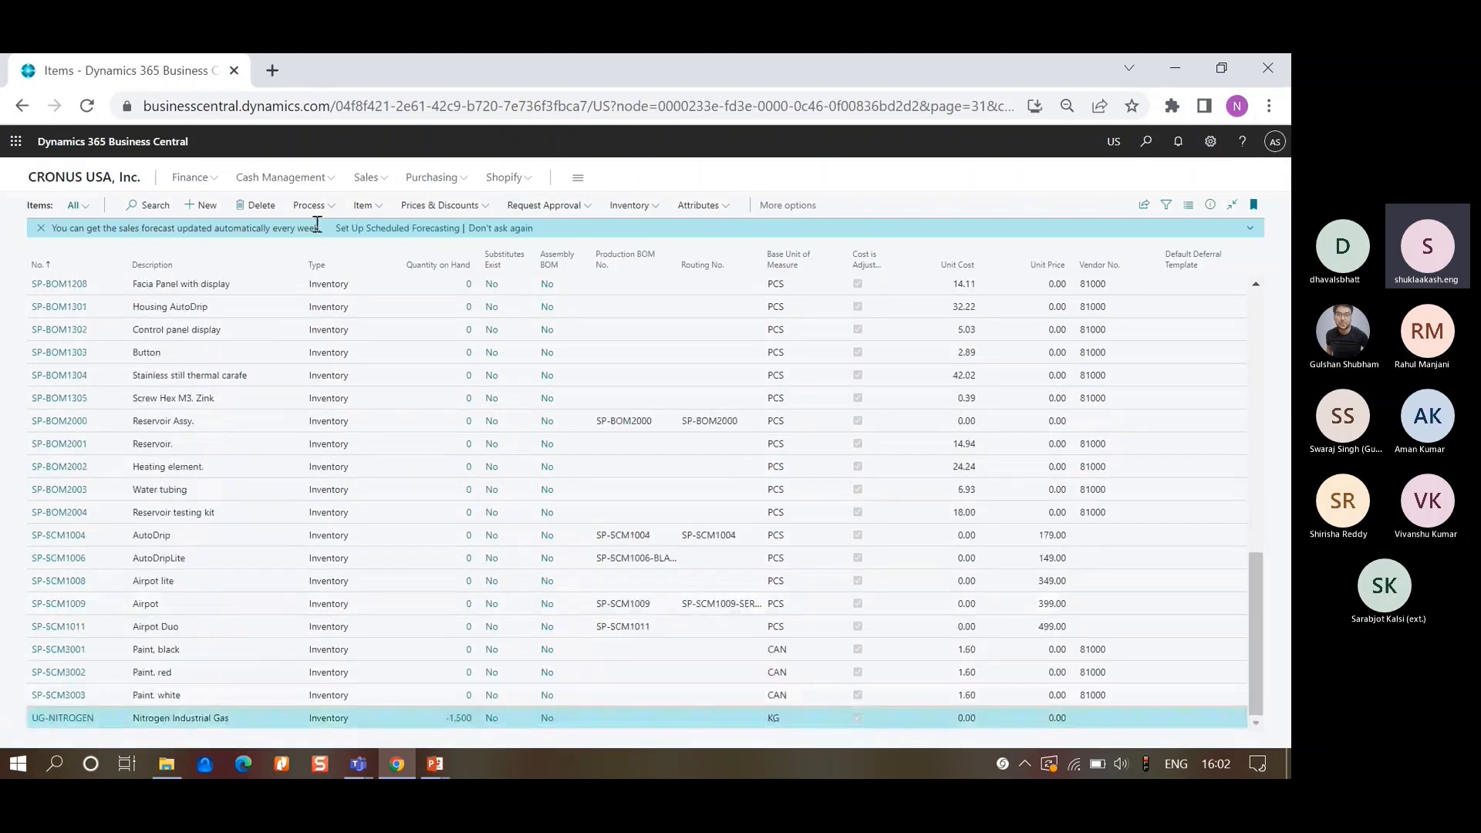
left_click(489, 208)
left_click(462, 230)
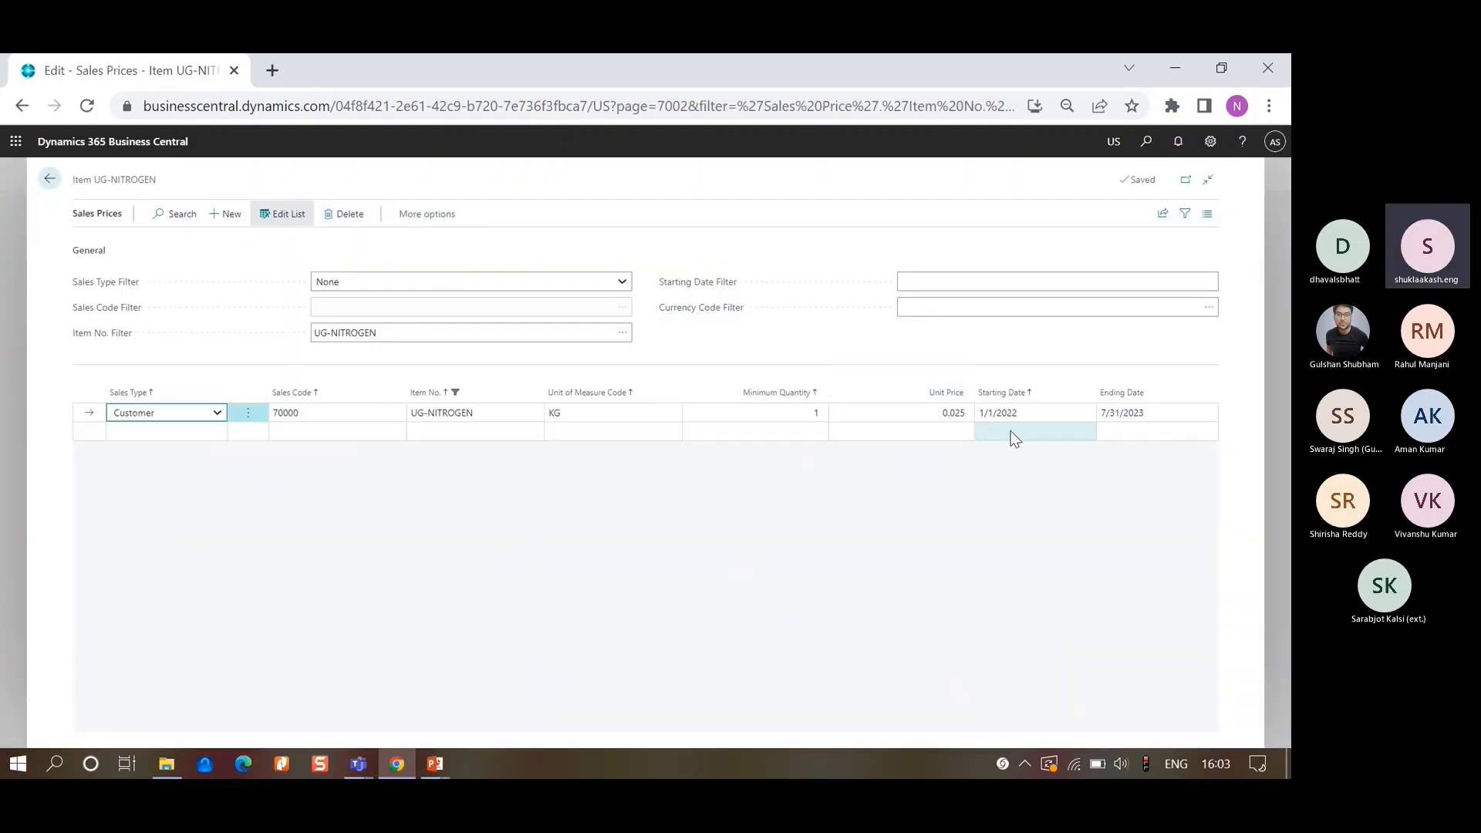
left_click(11, 375)
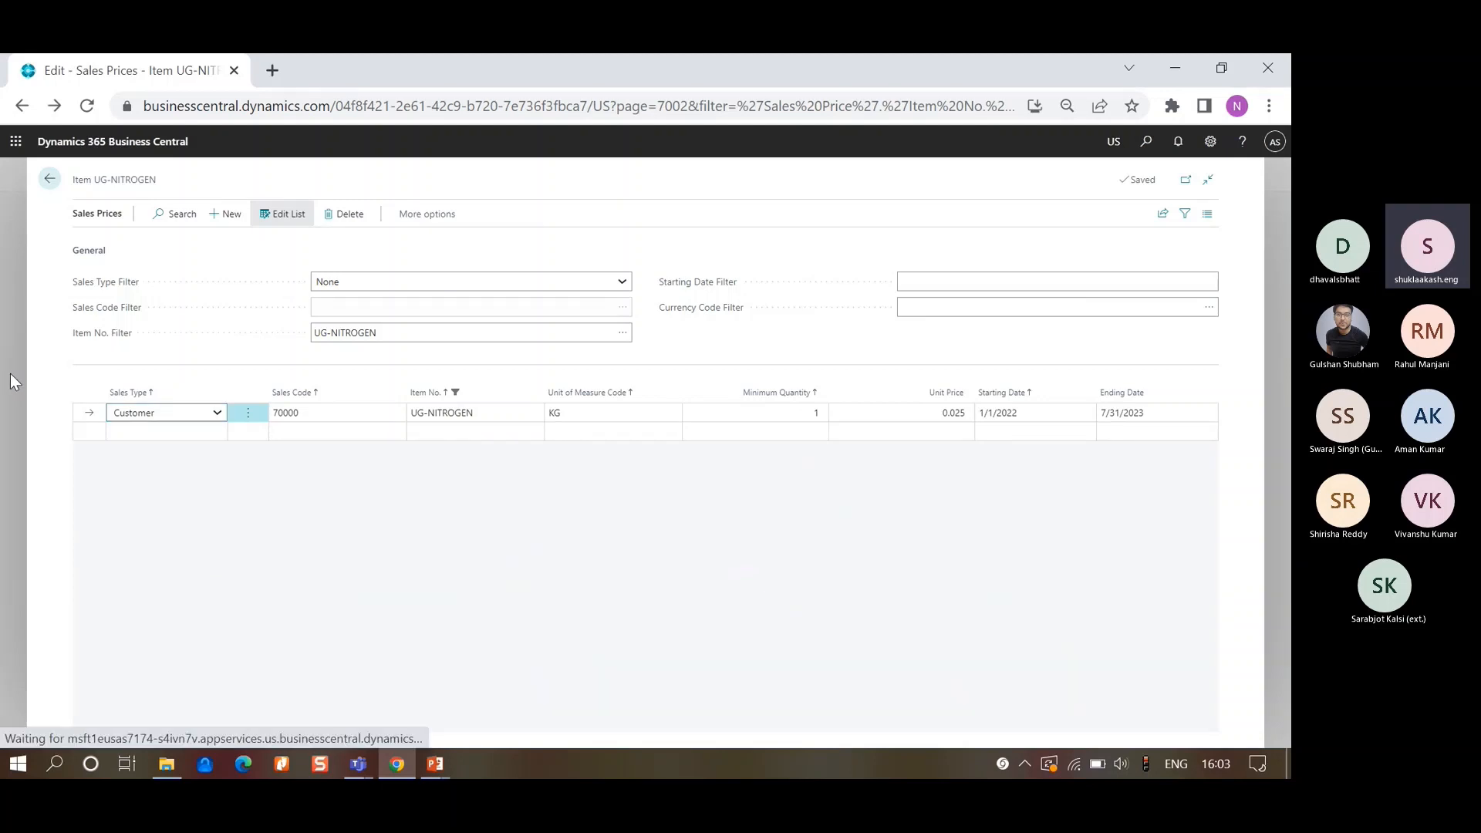
- Create a new blanket sales order for the customer Missouri Network LLC, starting from the company home page
left_click(85, 185)
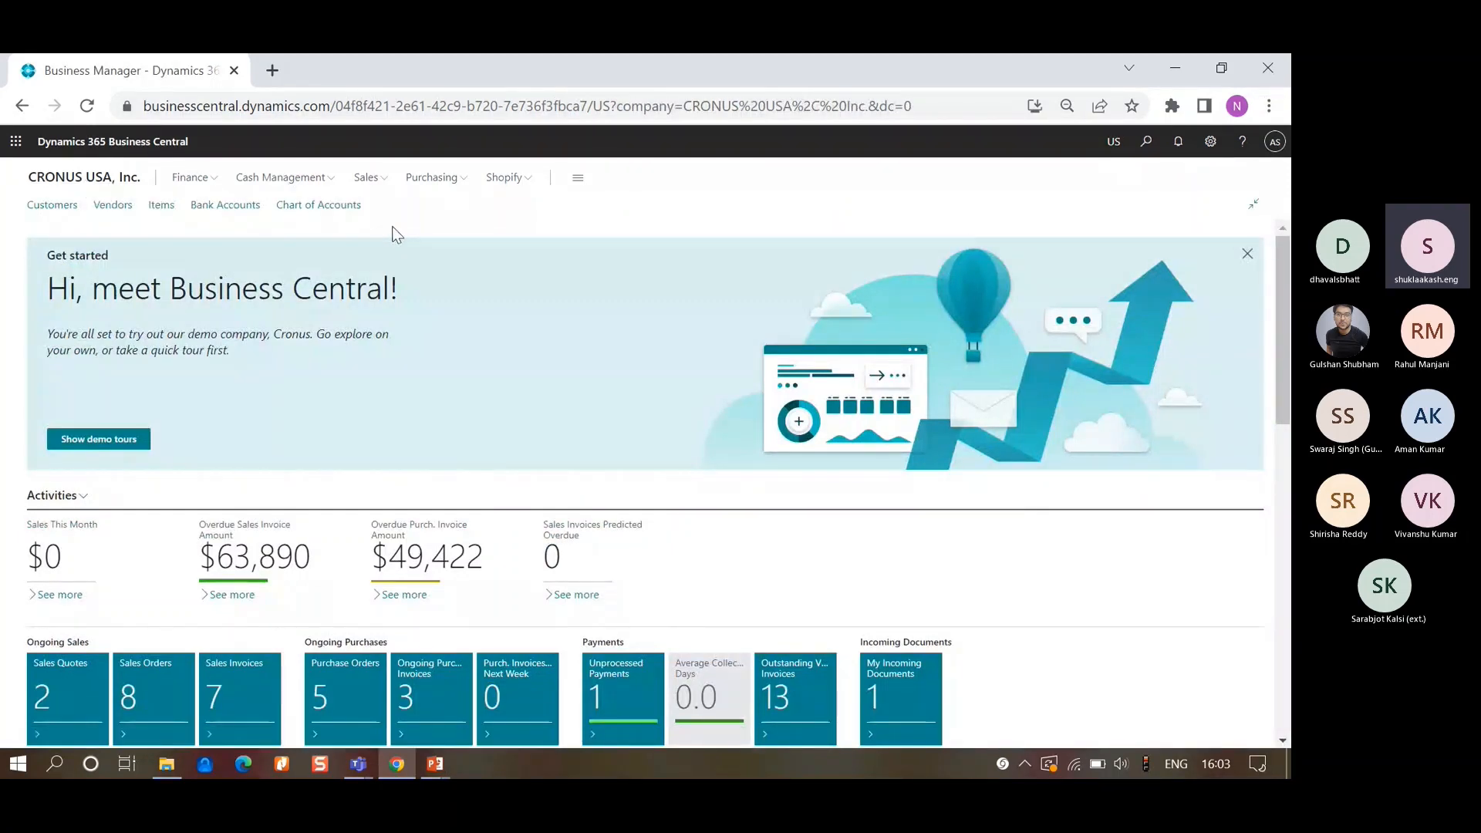
left_click(367, 181)
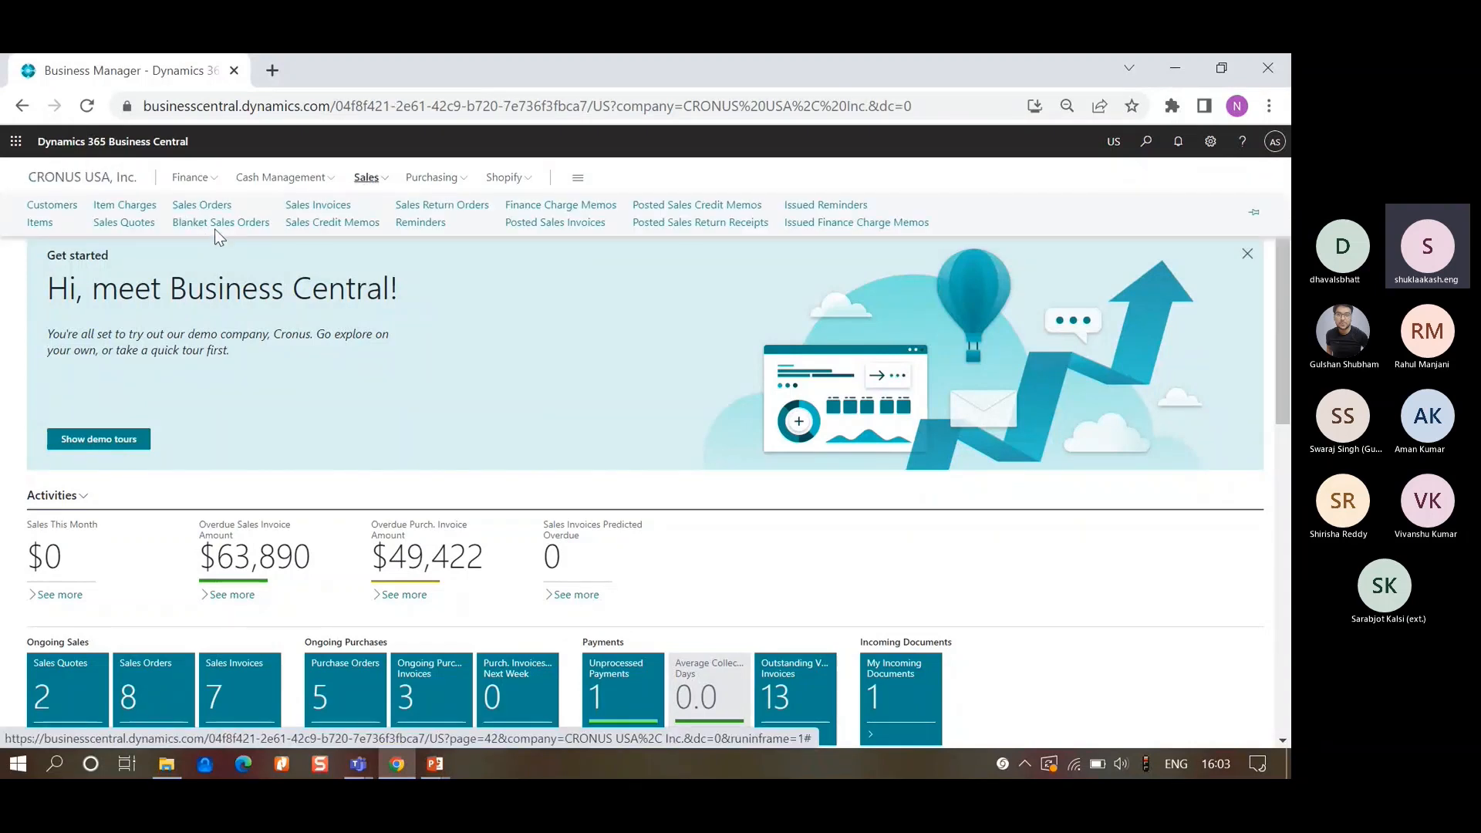
left_click(219, 223)
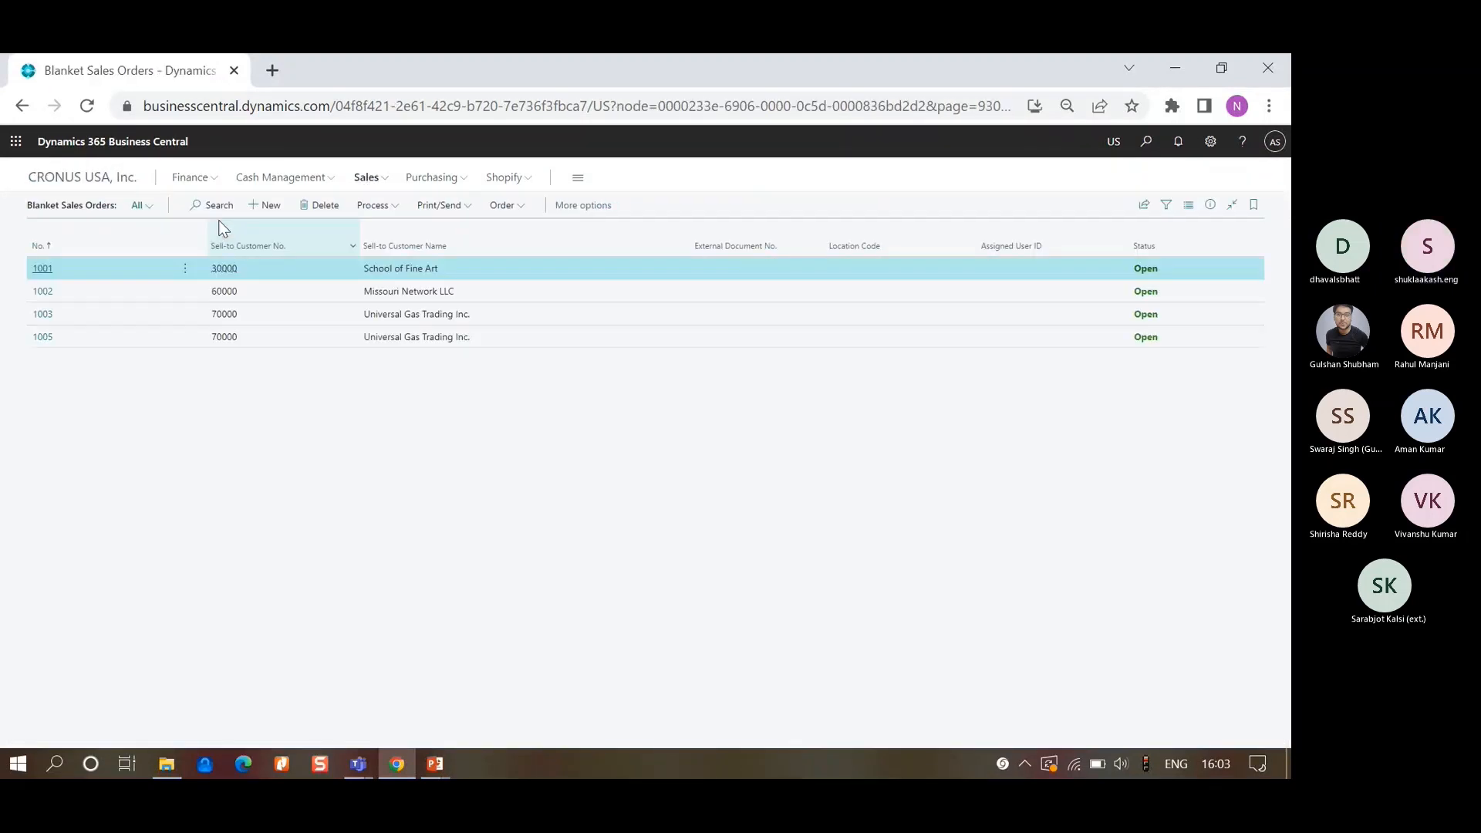
left_click(269, 207)
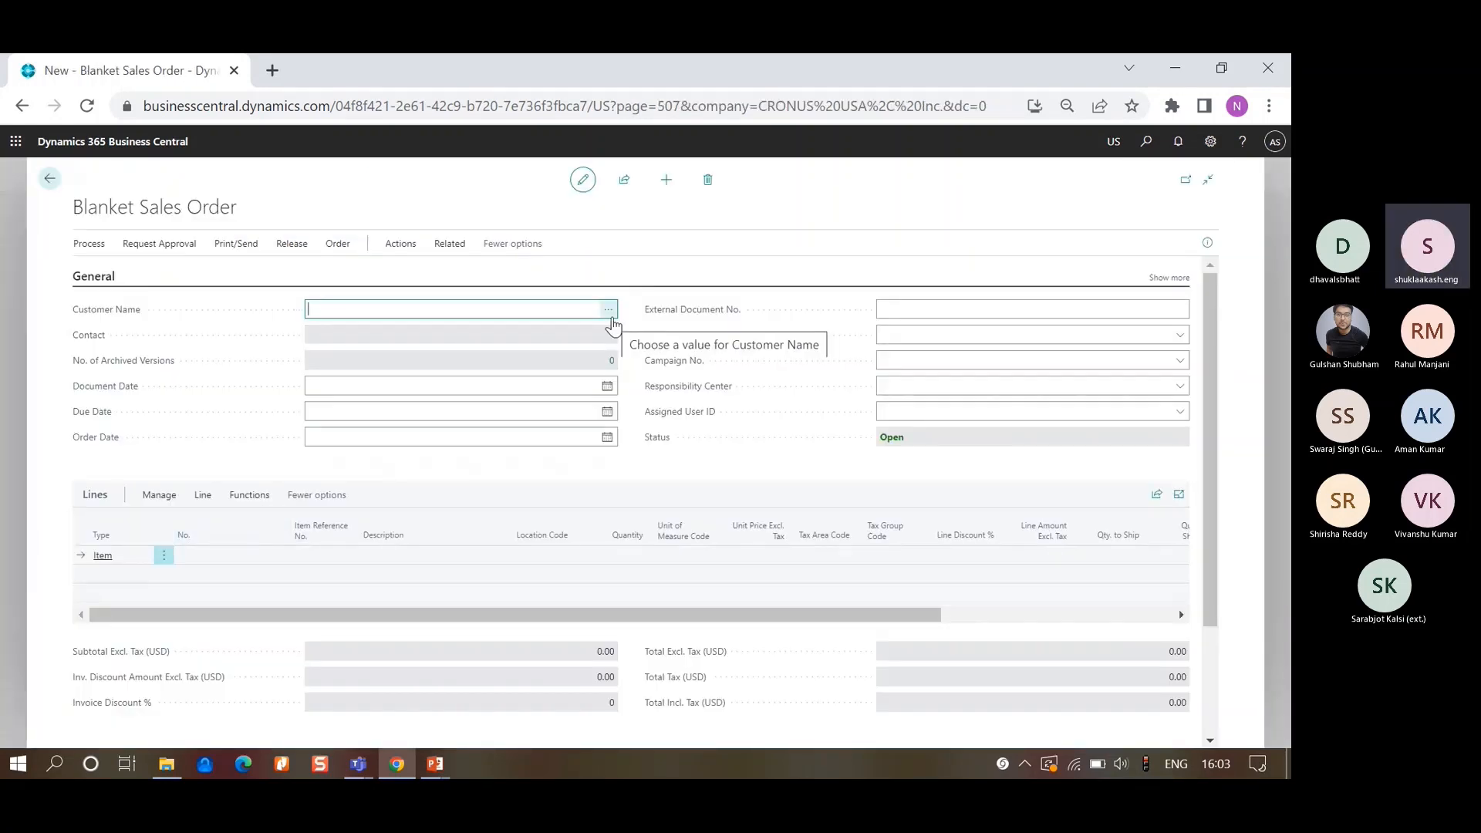
type("6000")
key("Tab")
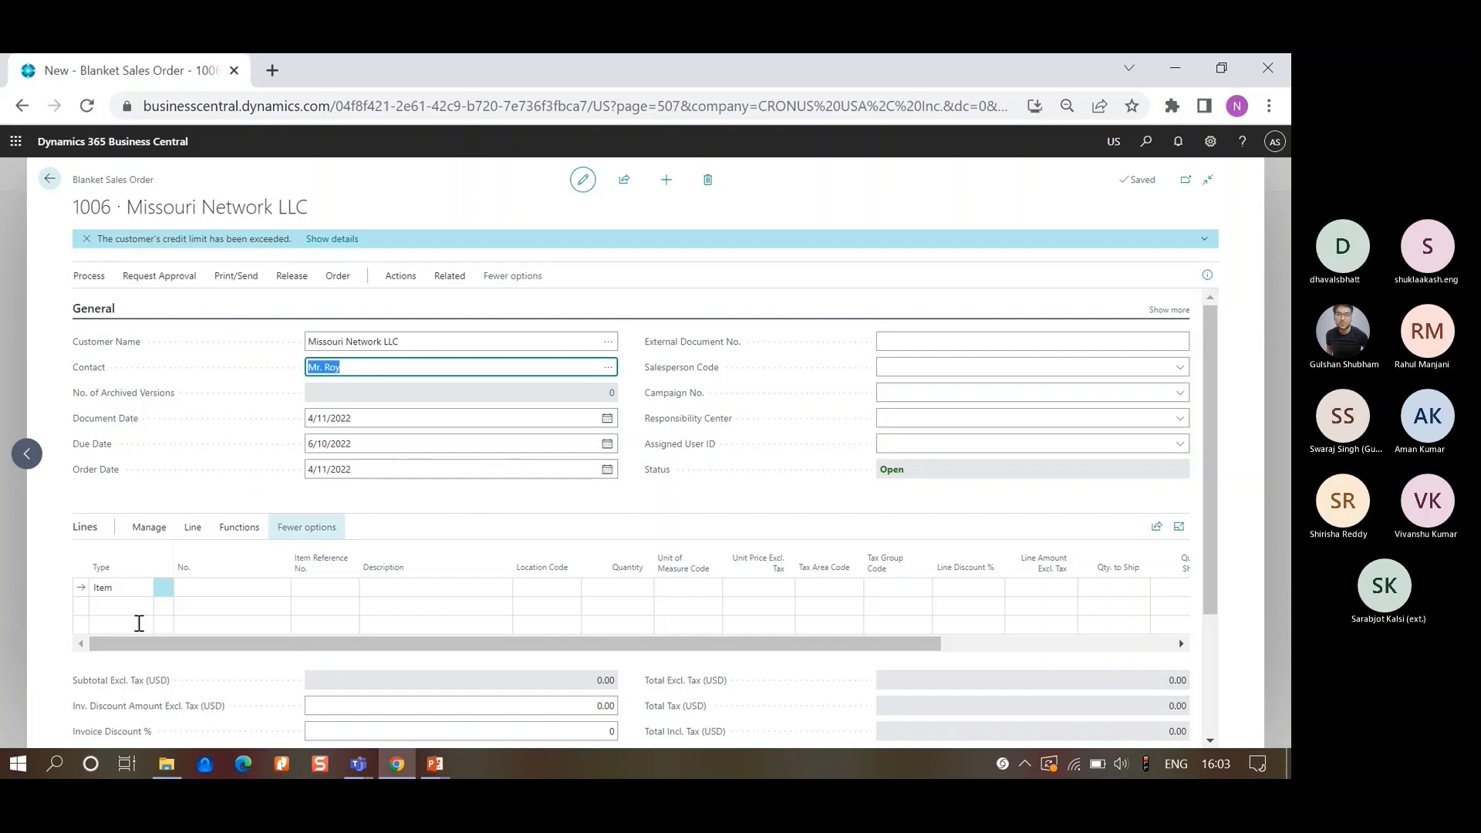
- Clear the Order Date of the new blanket sales order
scroll(262, 589, "down", 2)
scroll(228, 523, "up", 1)
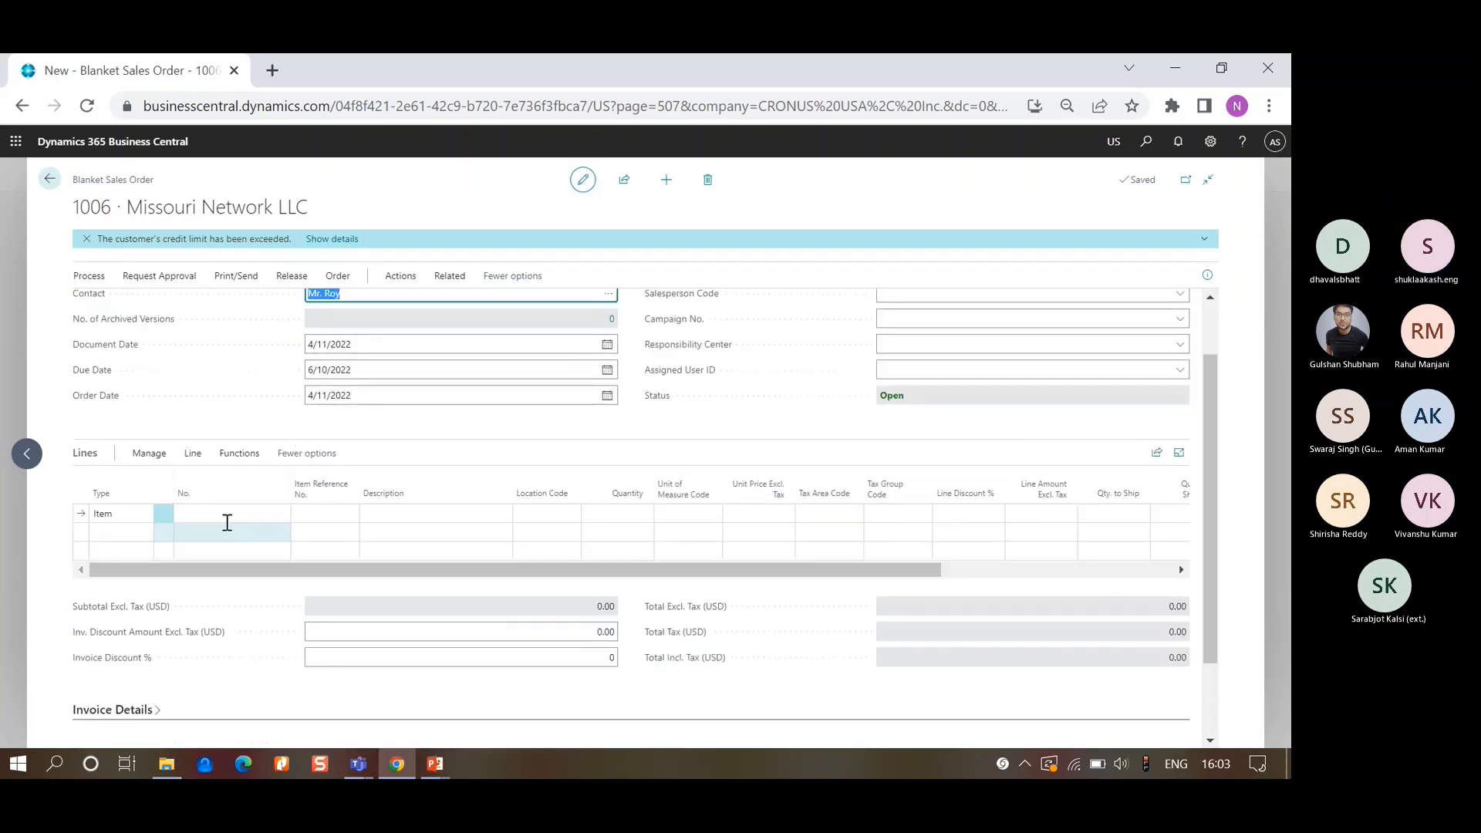
left_click(356, 391)
key("Delete")
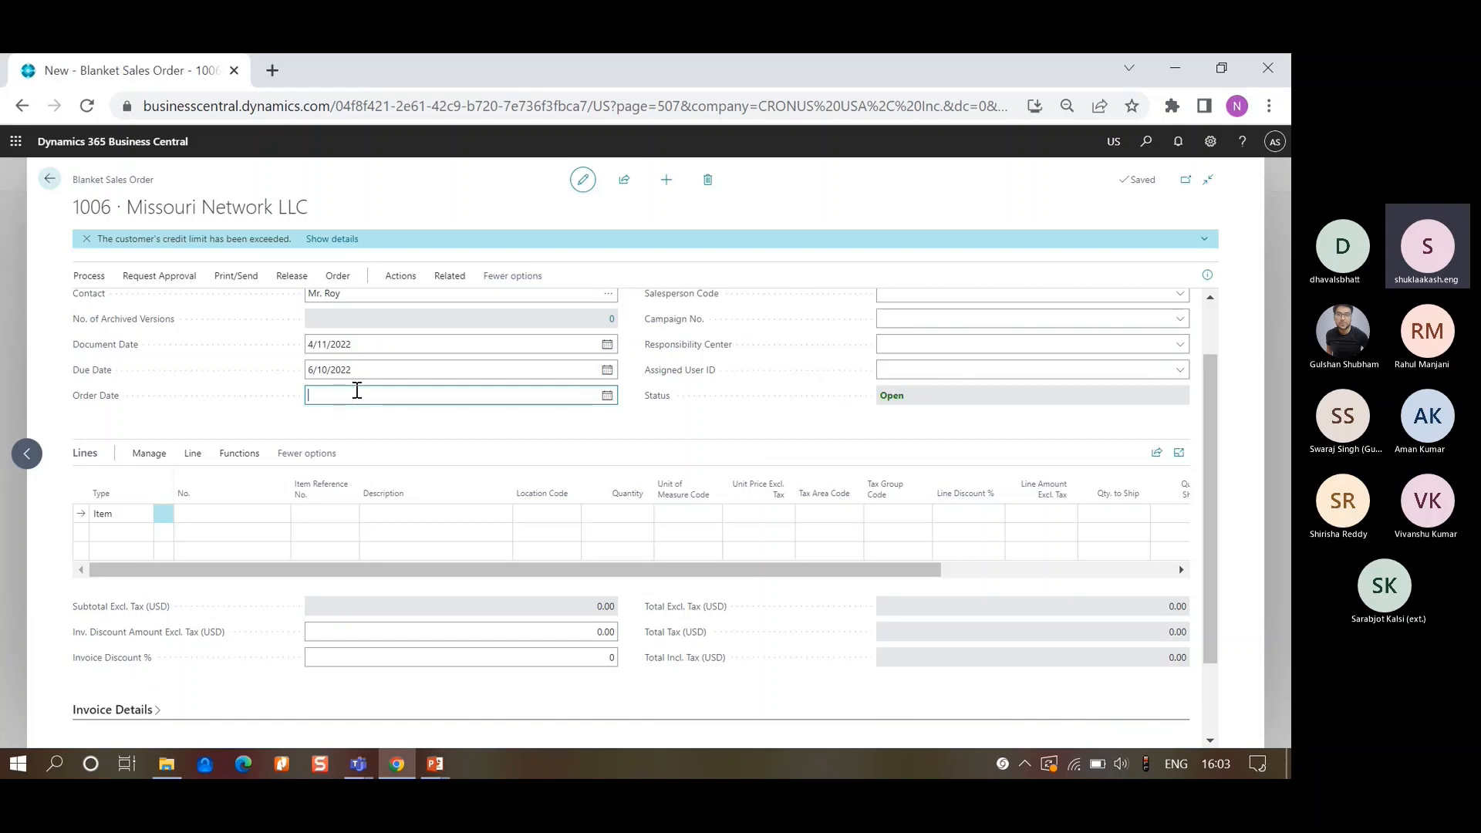
scroll(354, 394, "up", 1)
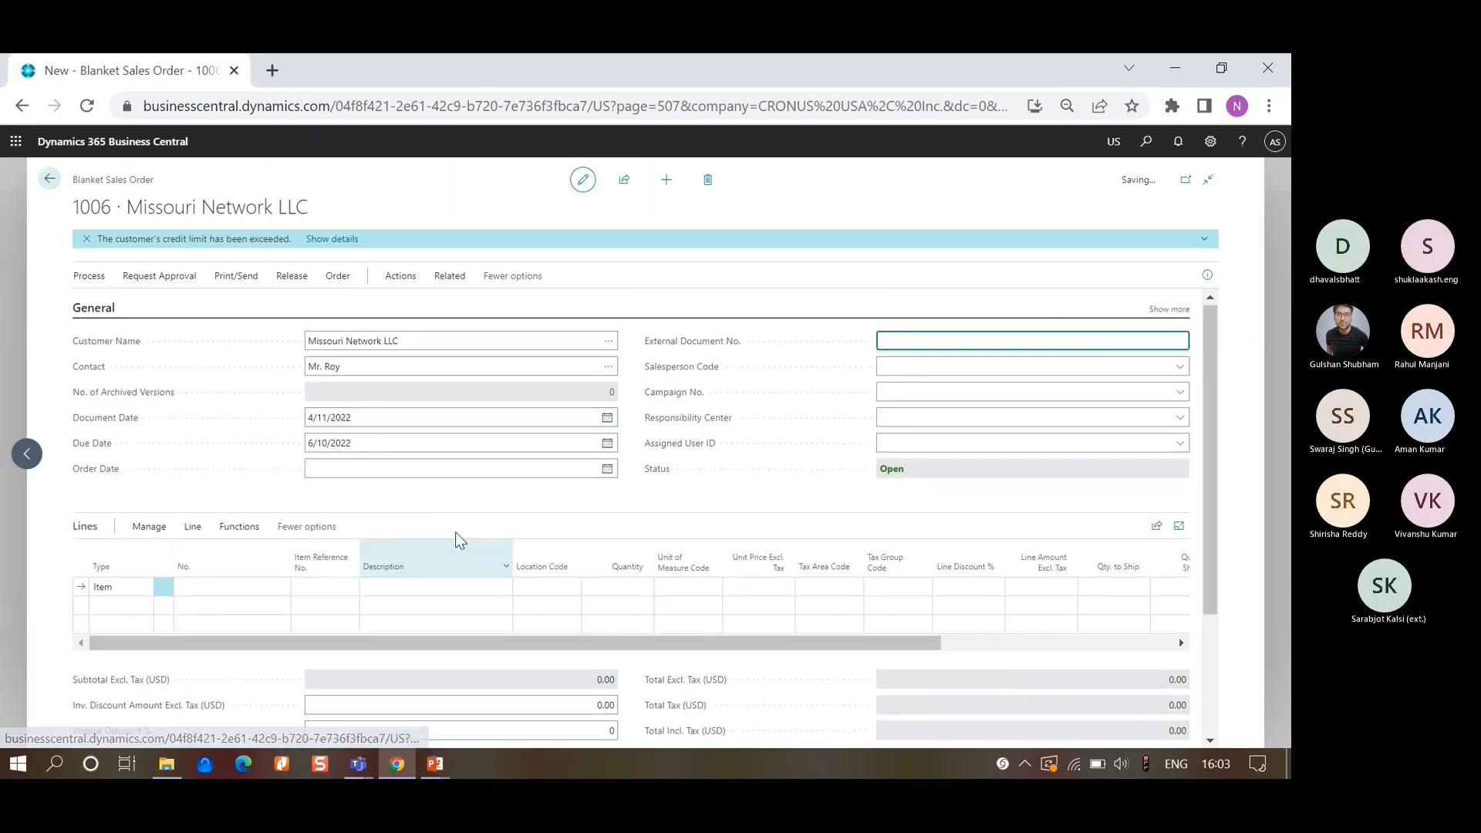
- Add an item line for AS-LAPTOP 200 with quantity 10 and dismiss the credit limit notification
left_click(238, 587)
type("lap")
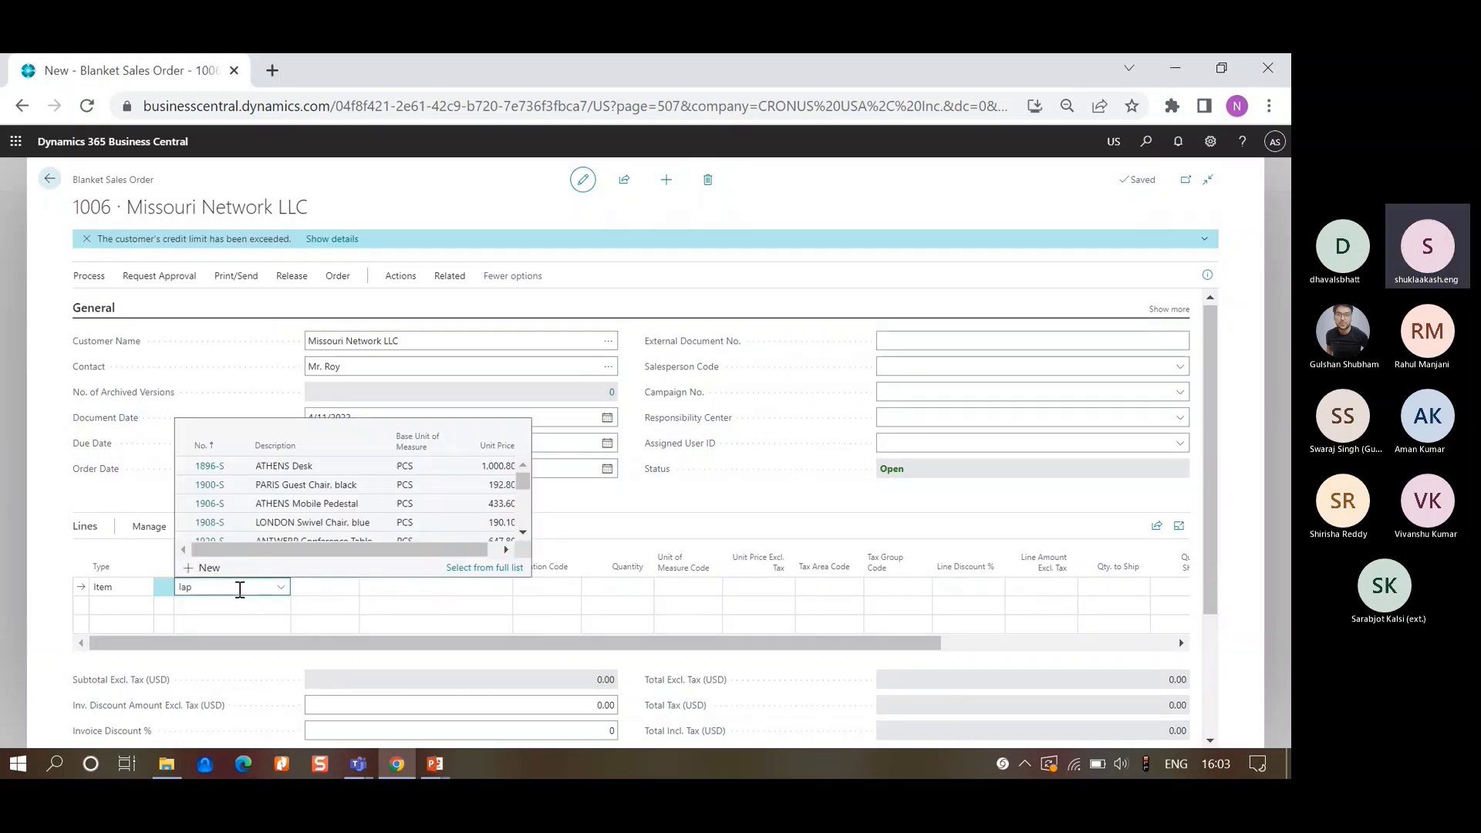
left_click(303, 503)
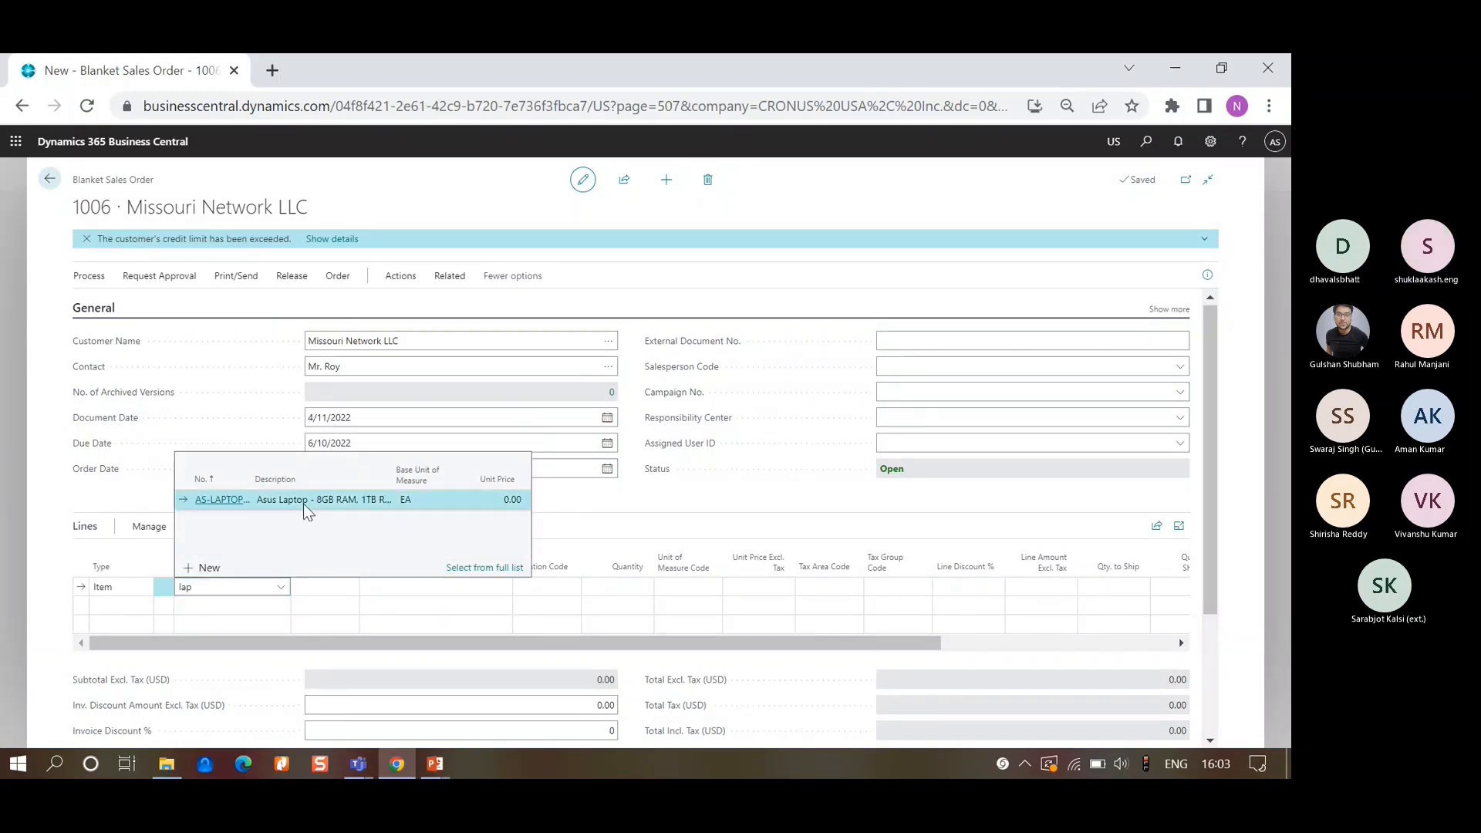
key("Tab")
key("Tab")
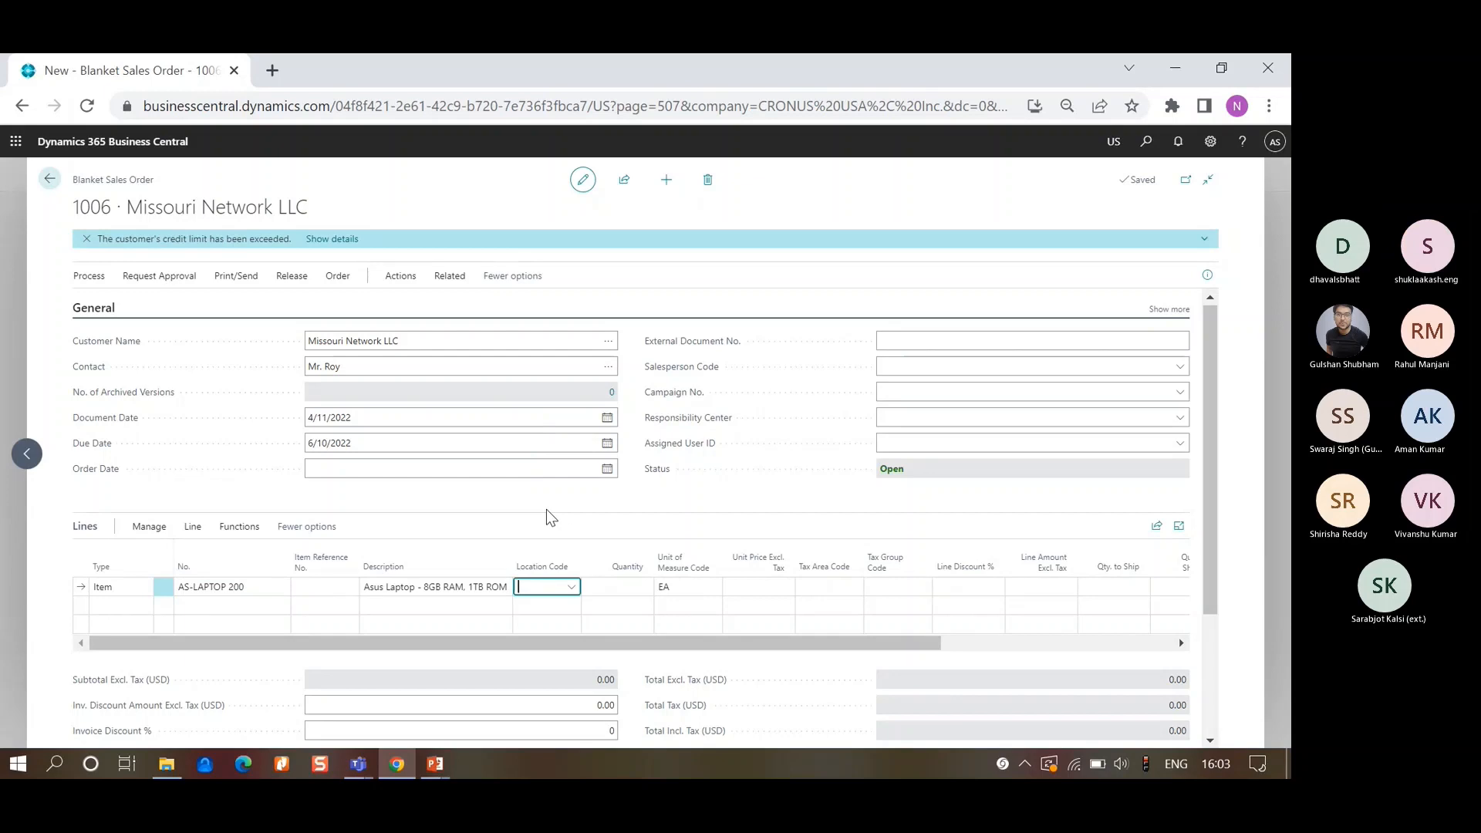
type("10")
key("Tab")
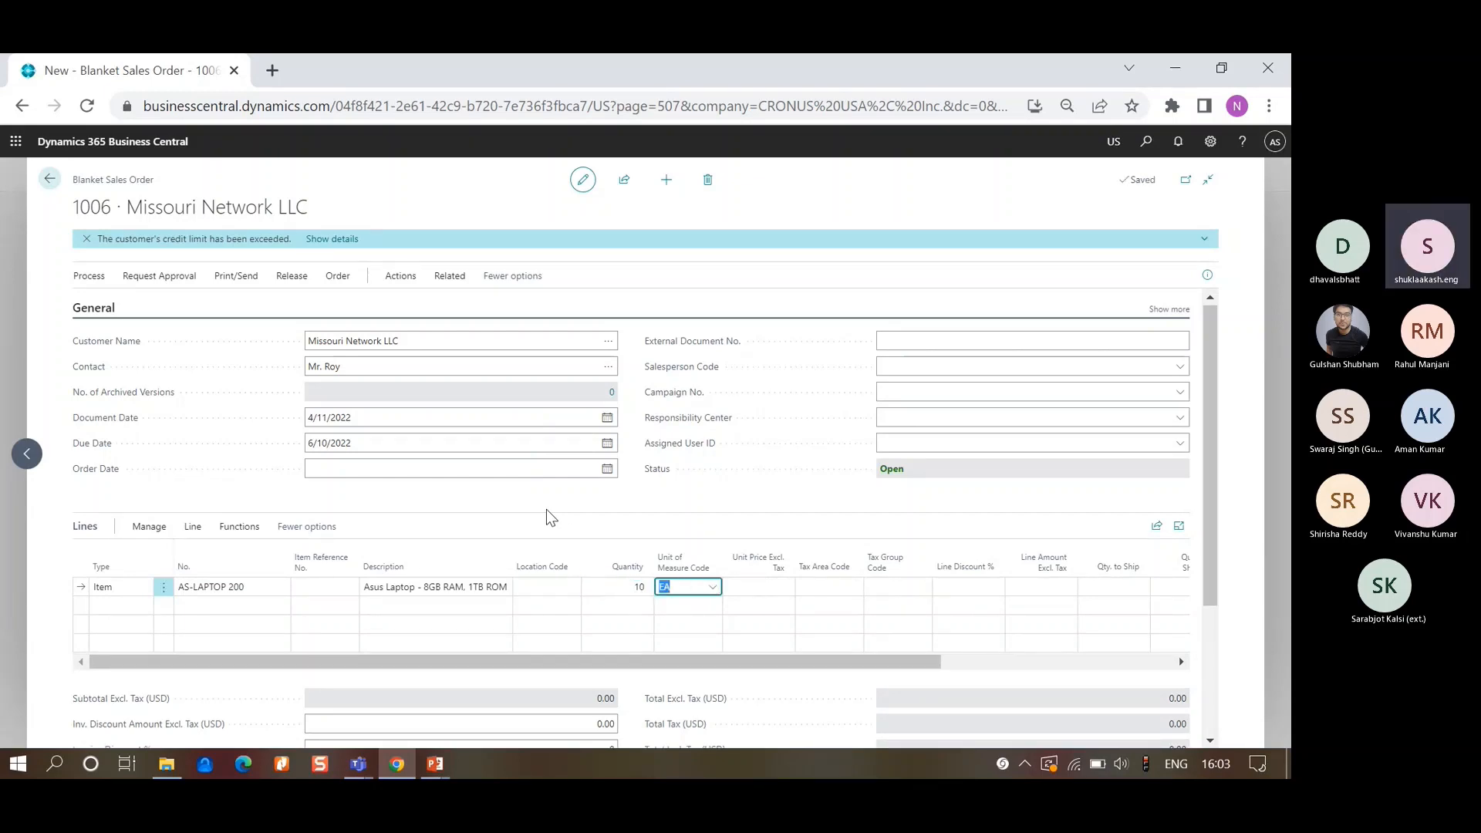
left_click(87, 243)
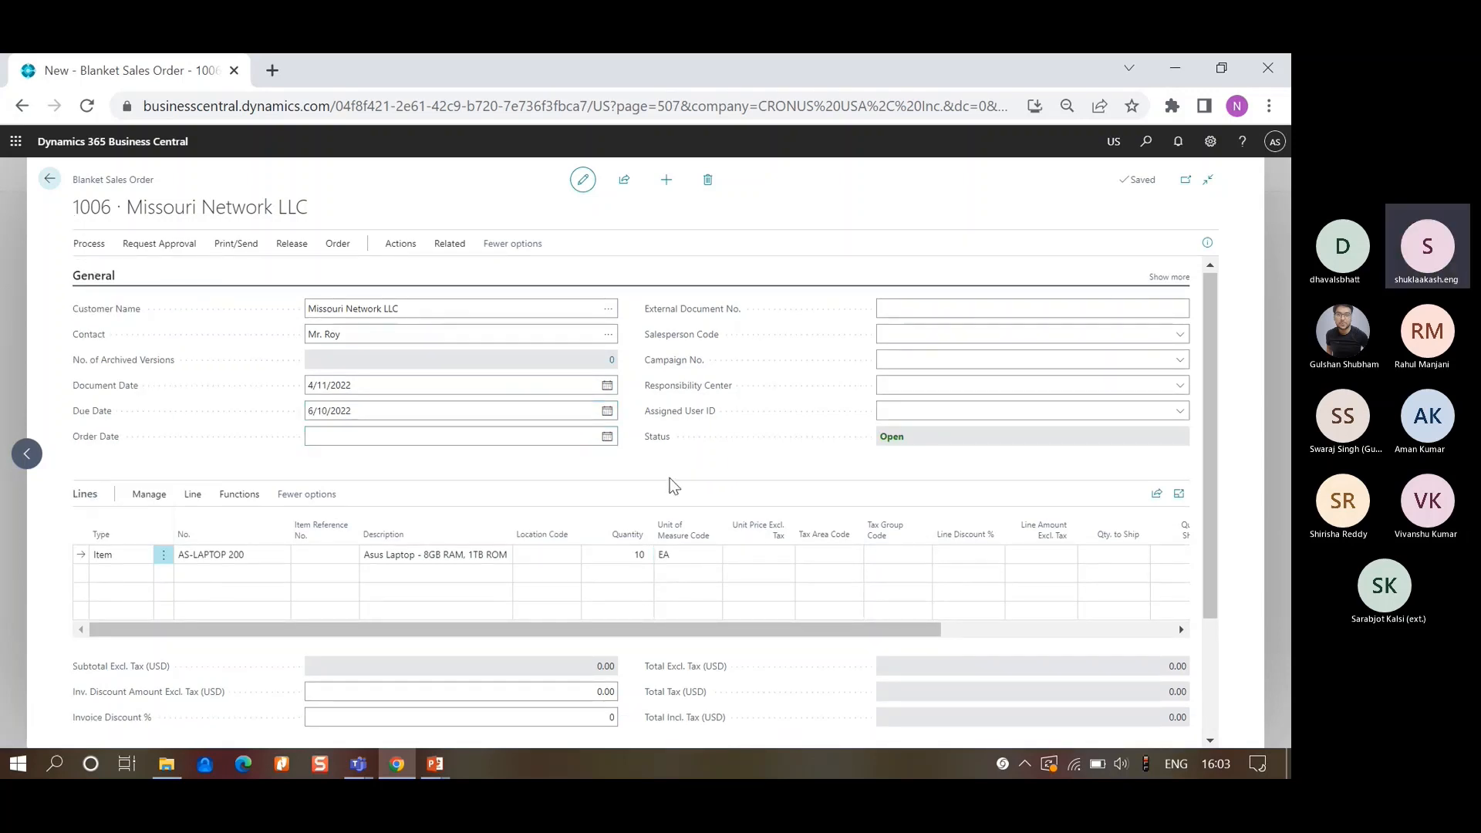
- Try to fill in the laptop line's unit price with Get Price, using the customer-specific sales price
left_click(748, 555)
left_click(352, 437)
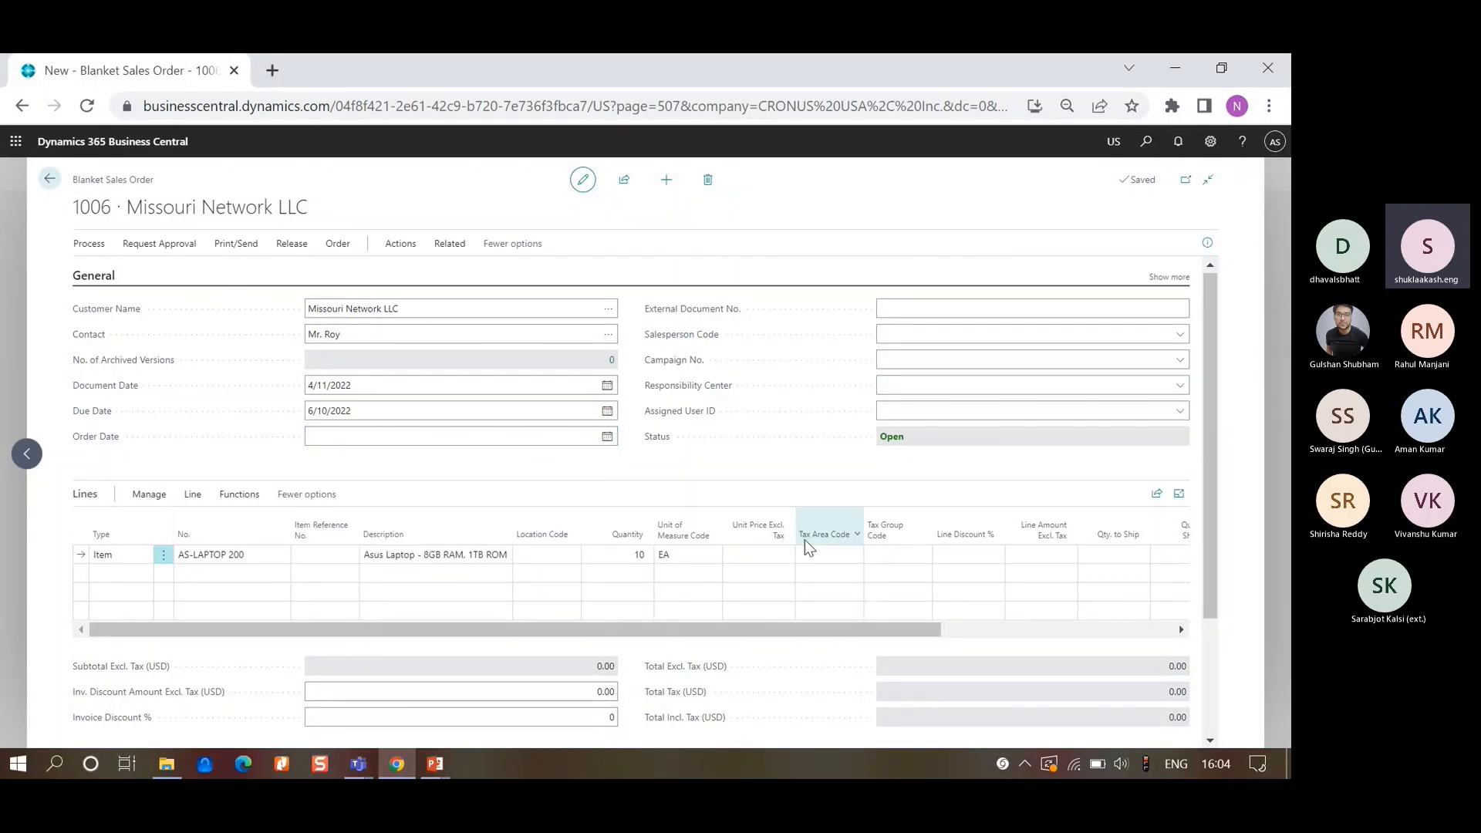
left_click(736, 558)
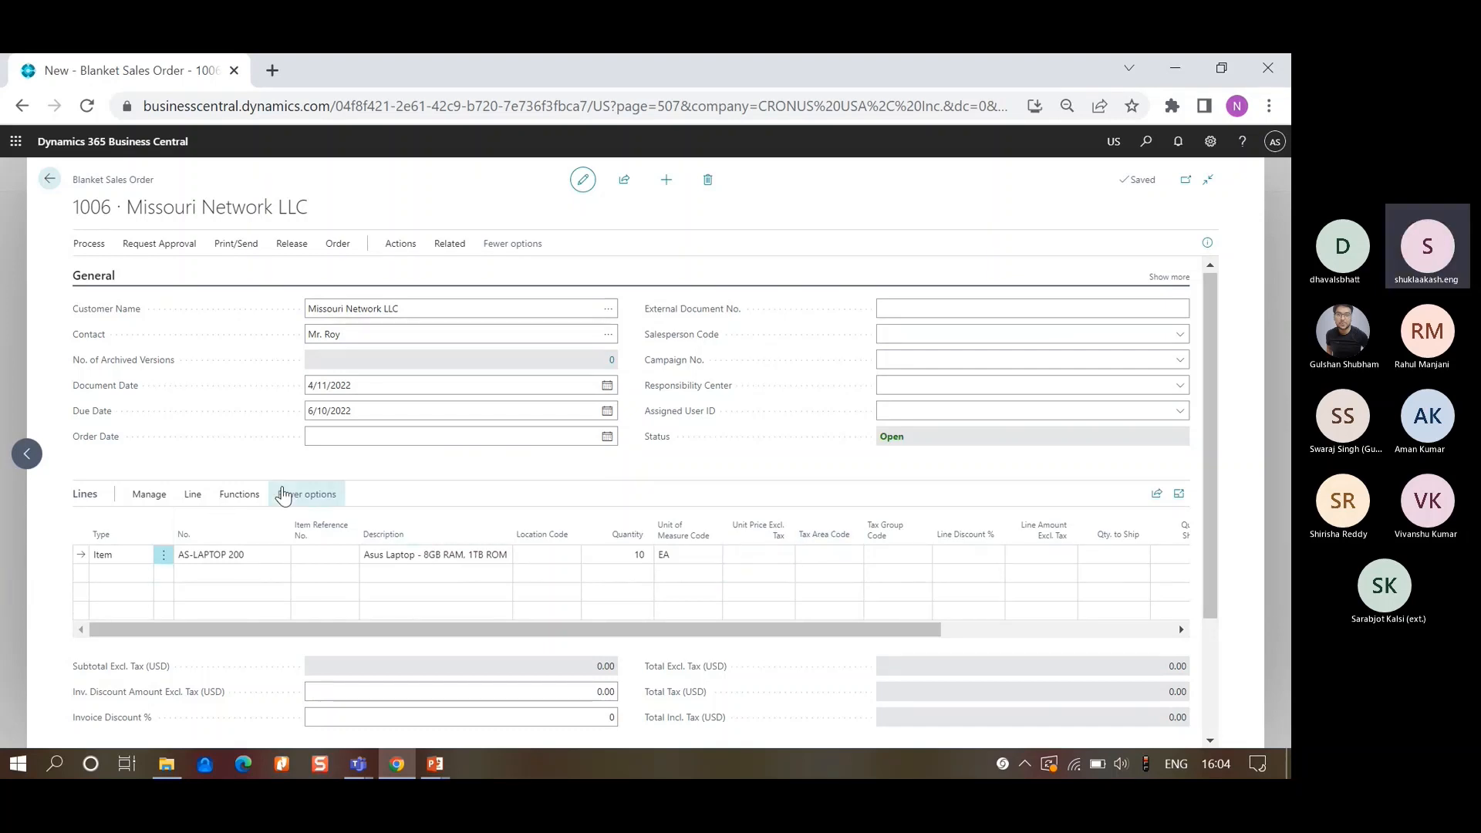
left_click(245, 496)
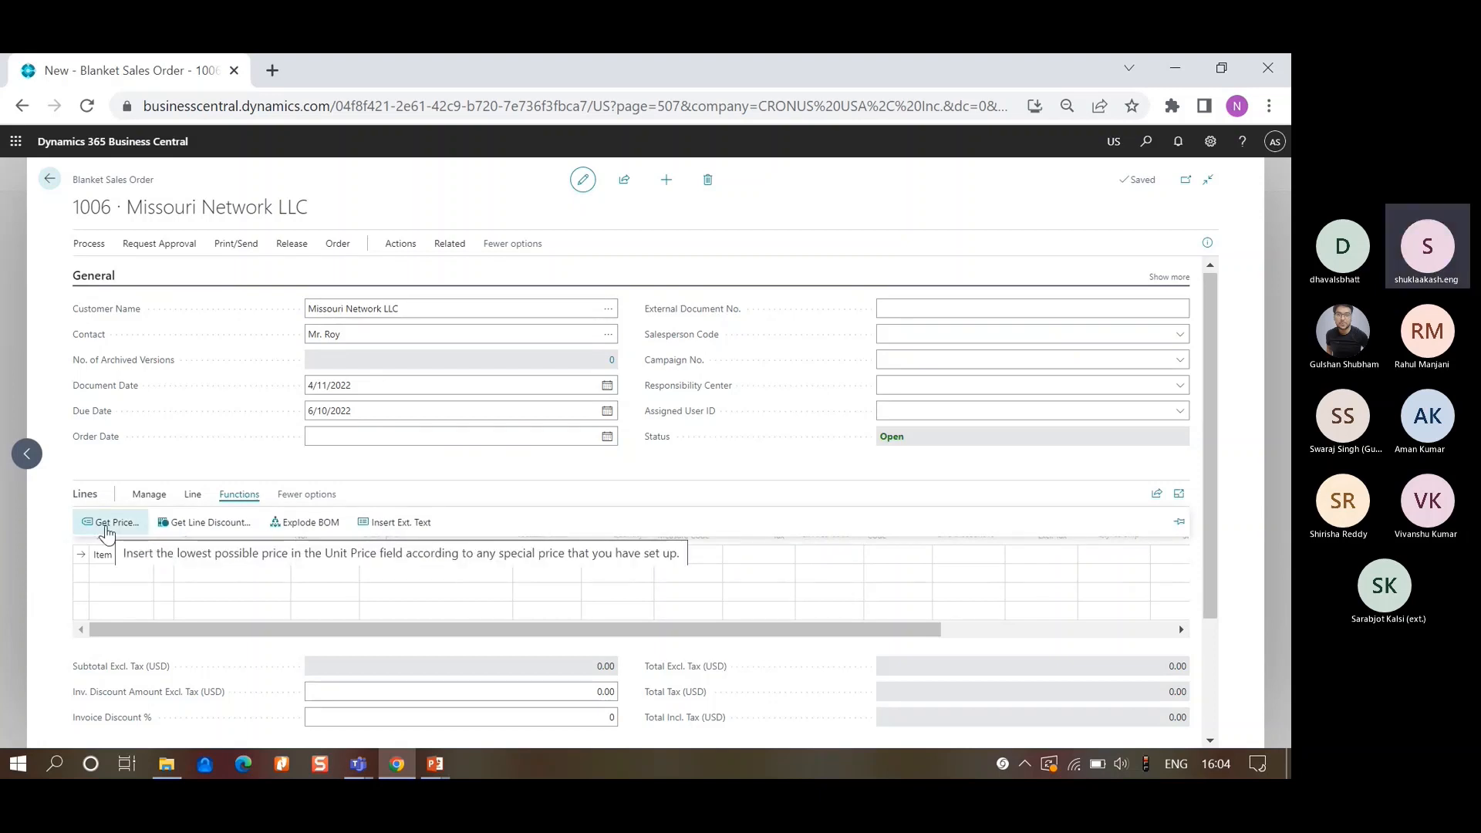
left_click(107, 529)
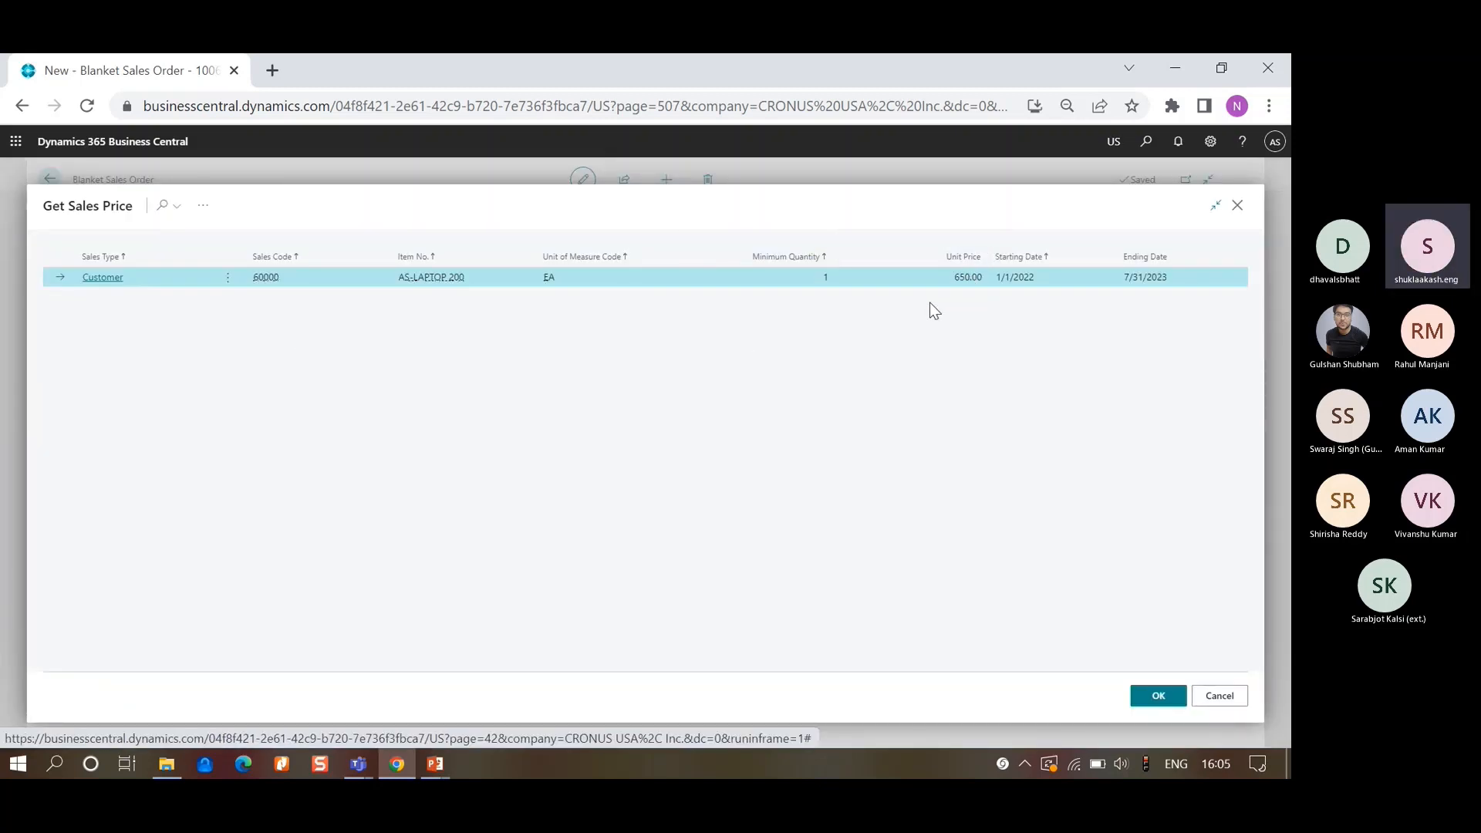
left_click(1133, 699)
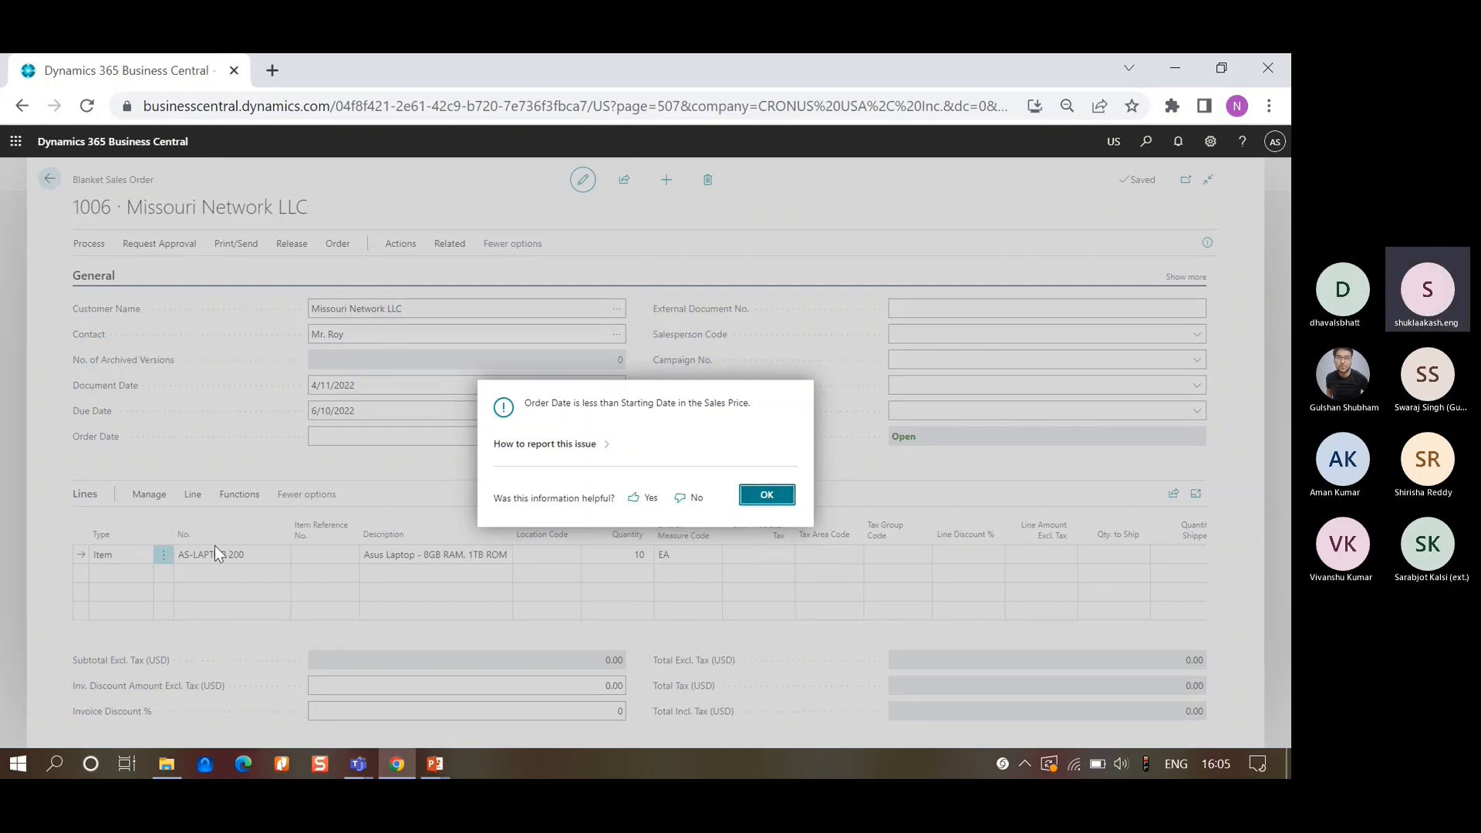
key("Return")
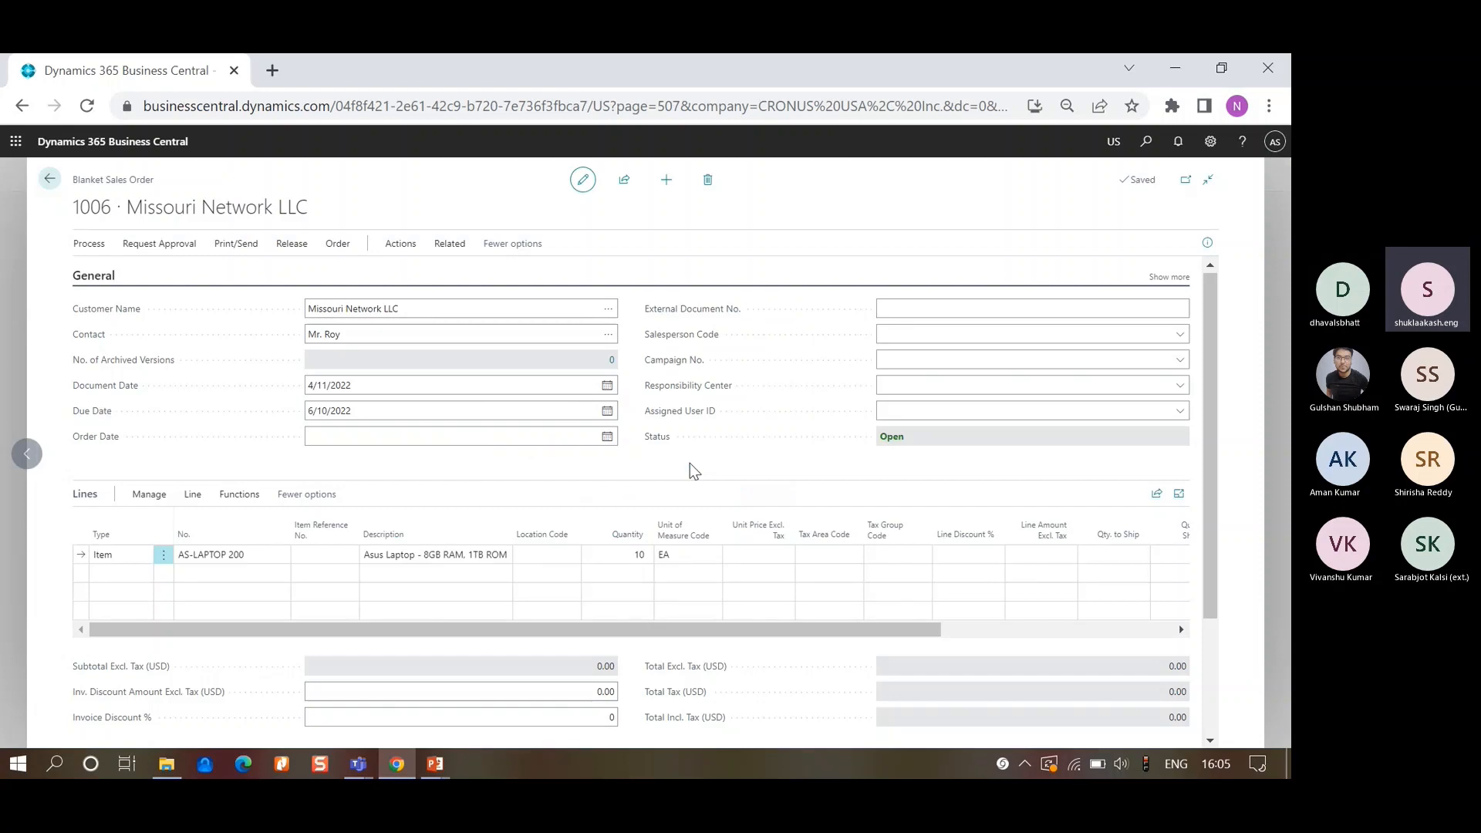
- Delete the AS-LAPTOP 200 line from the blanket sales order
left_click(149, 494)
left_click(175, 523)
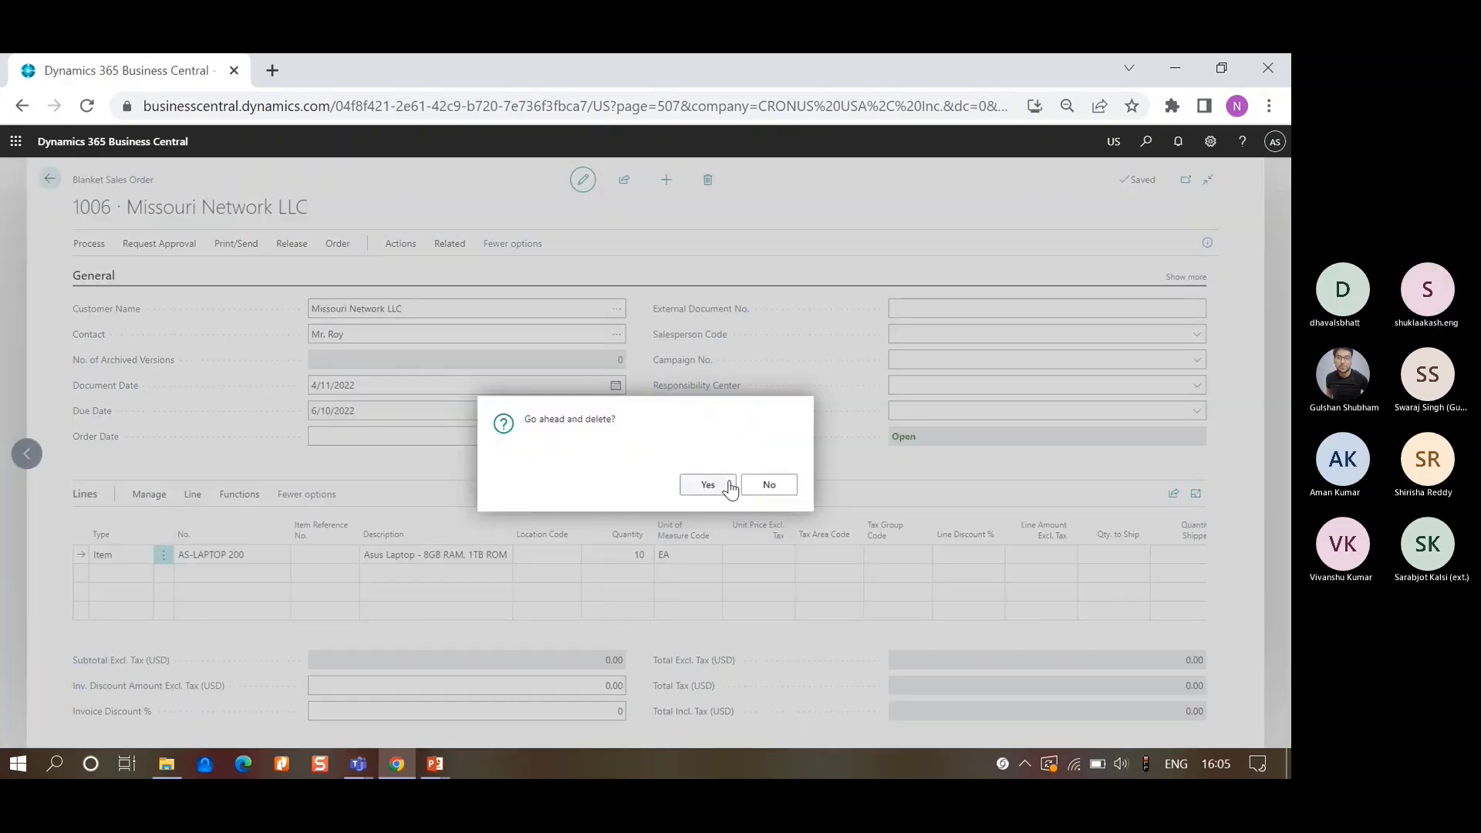
left_click(729, 487)
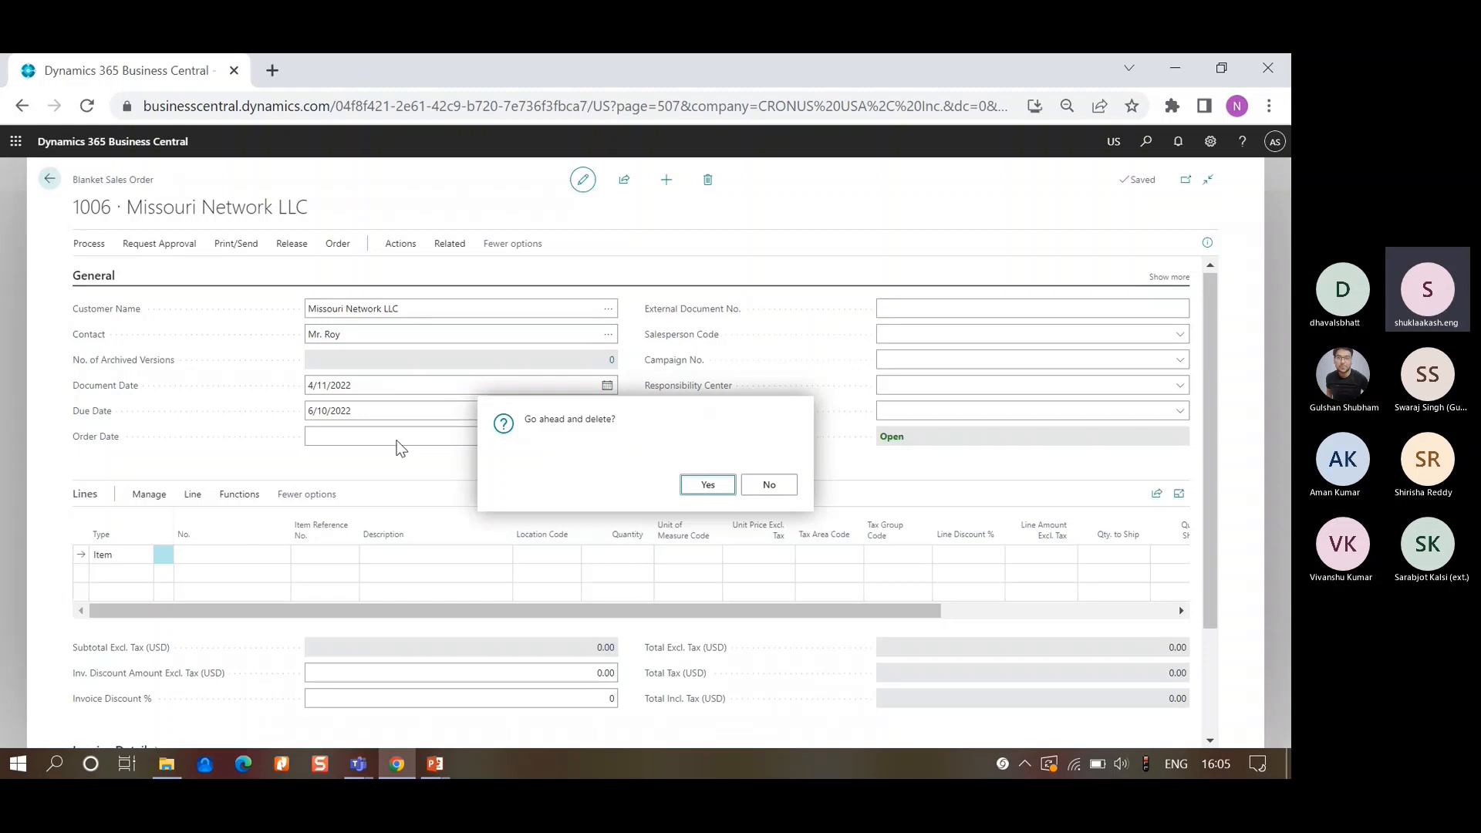
- Set the blanket sales order's Order Date to 8/15/2022
left_click(400, 444)
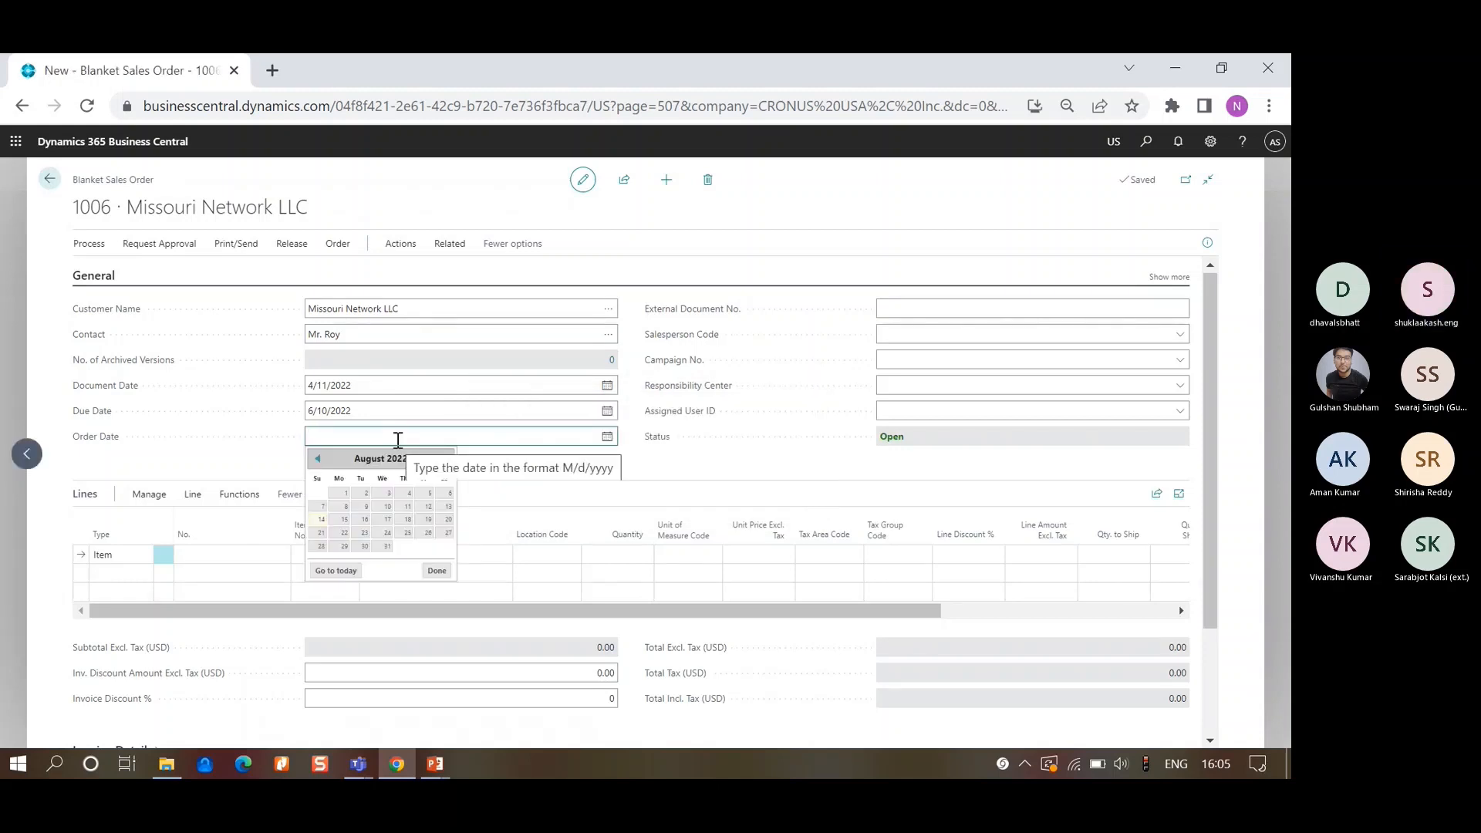
left_click(343, 523)
key("Tab")
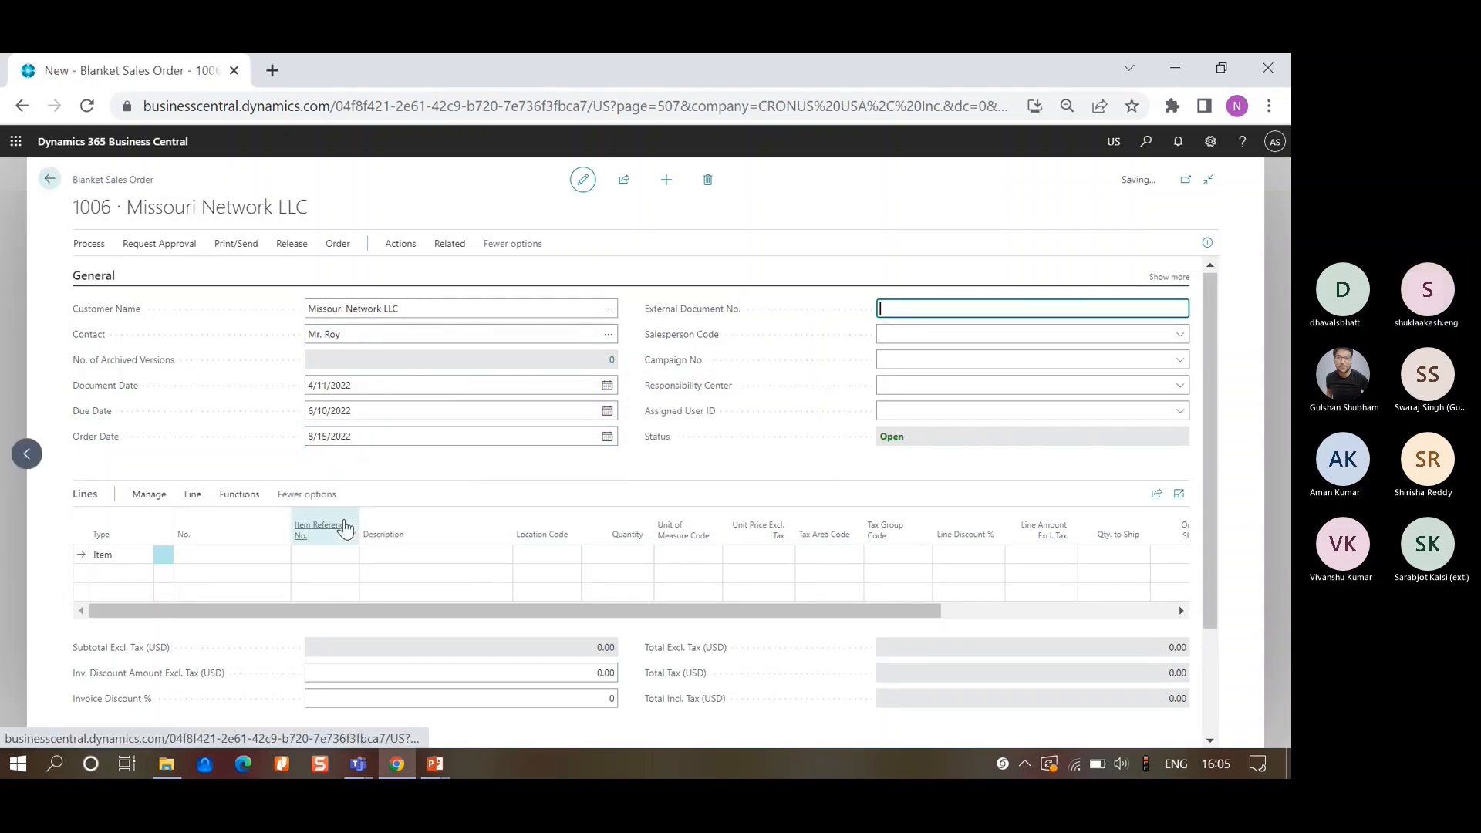
- Enter the item AS-LAPTOP 200 on the first order line with quantity 10 and move to its unit price
left_click(198, 554)
type("as")
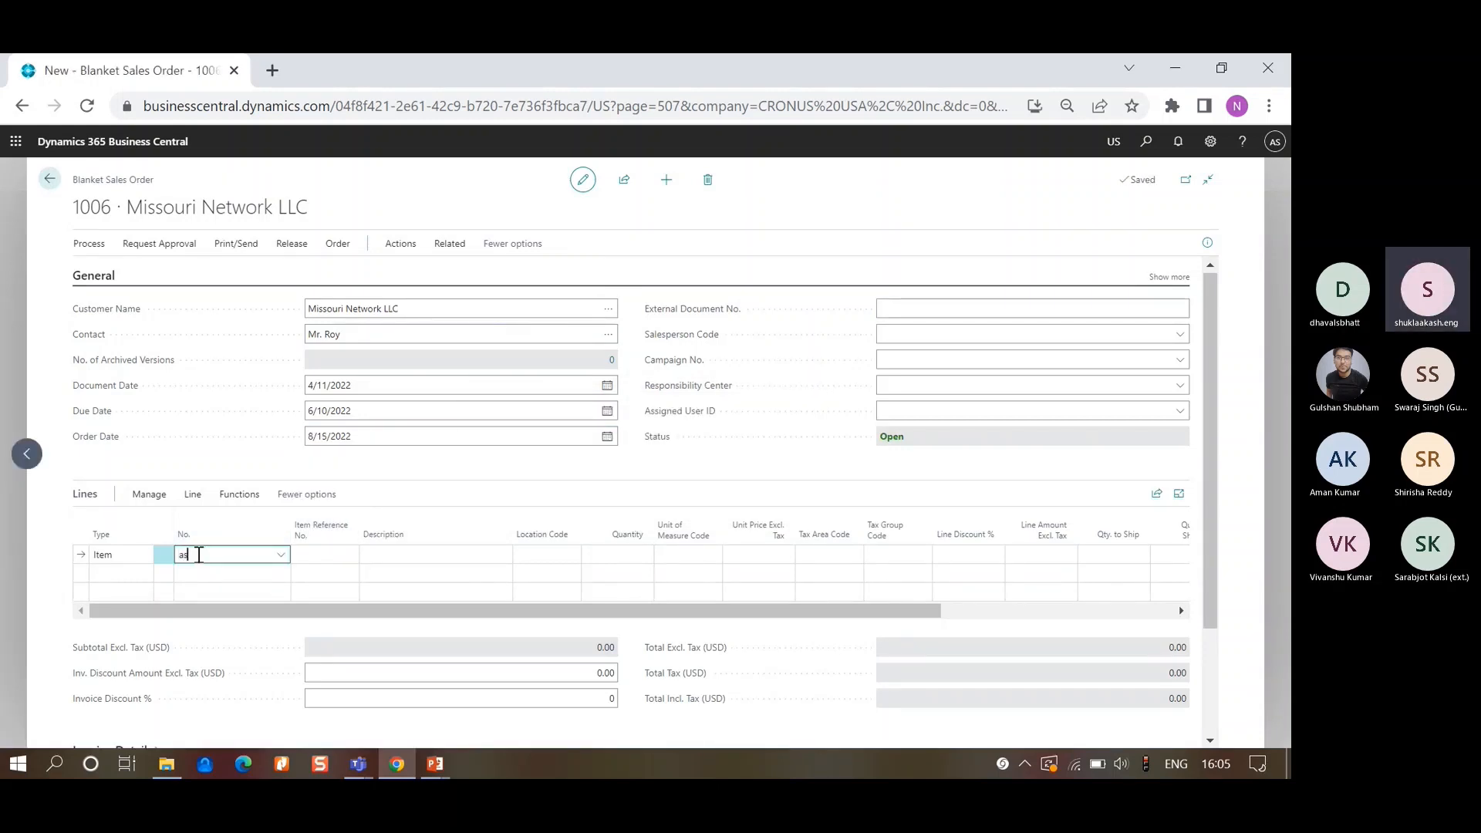
type("us")
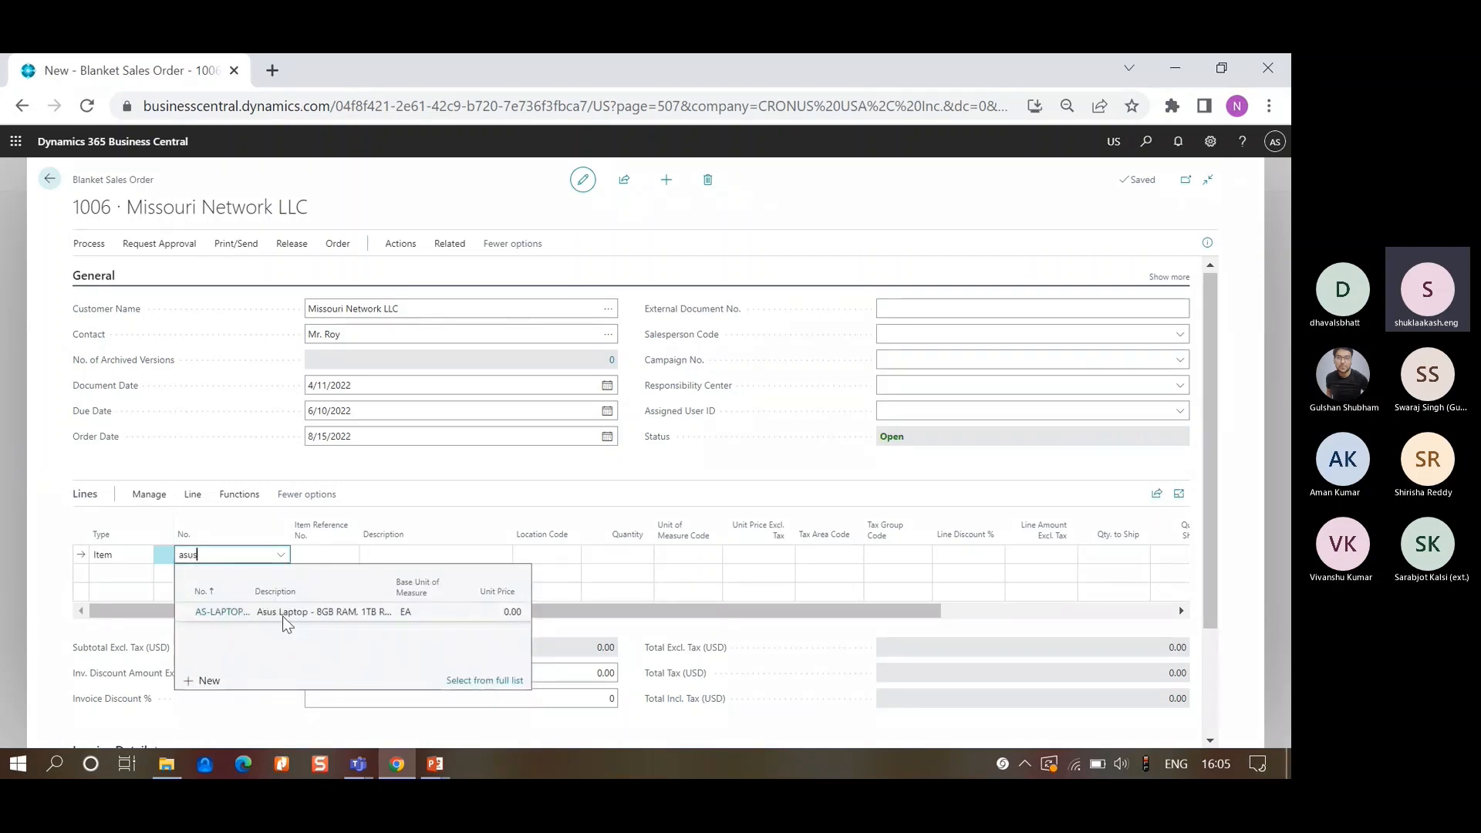
key("Return")
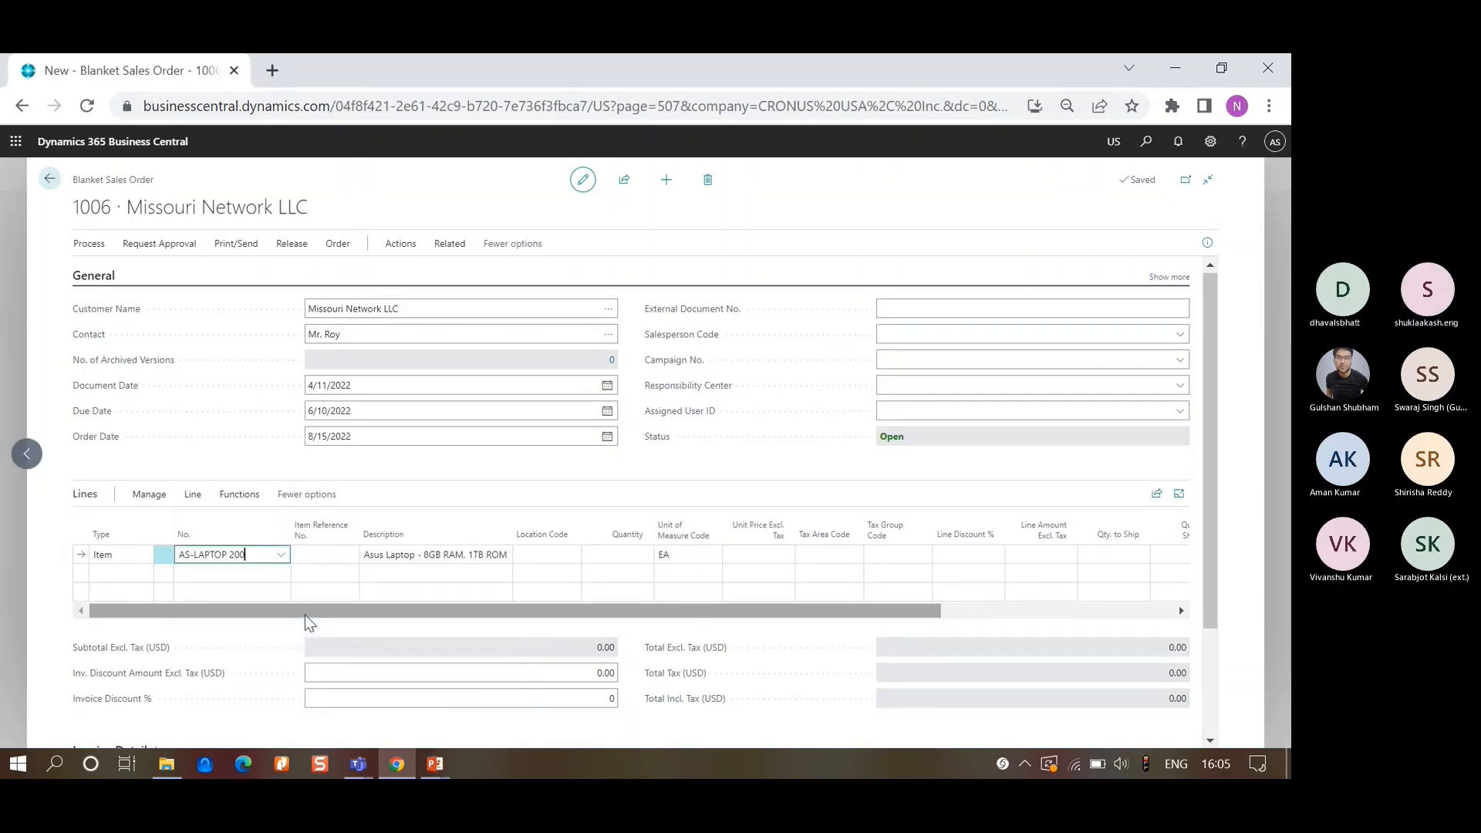
type("10")
key("Tab")
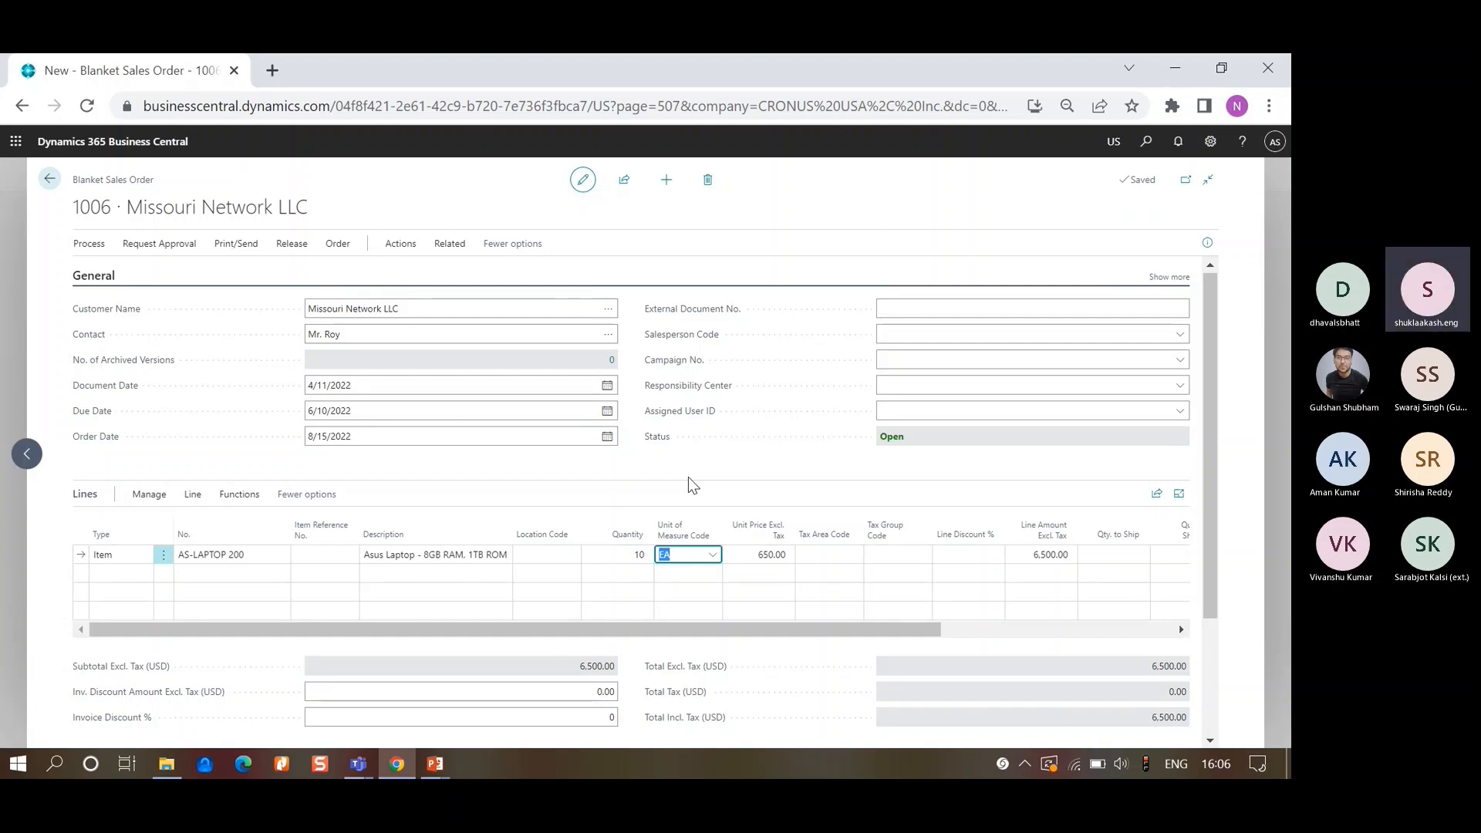
key("Tab")
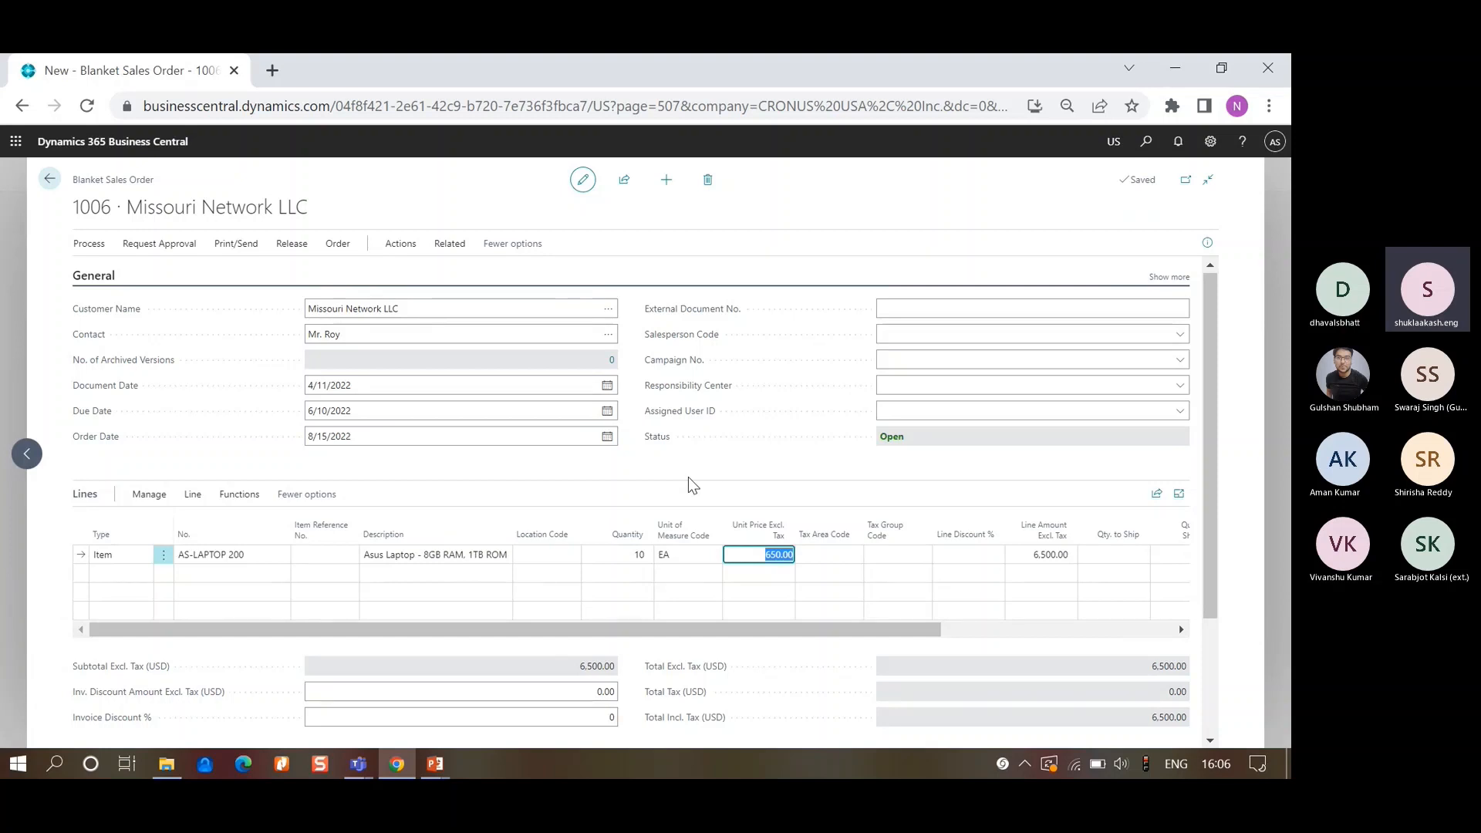
- Set the laptop line's unit price excluding tax to 700 and its quantity to ship to 10
type("700")
key("Tab")
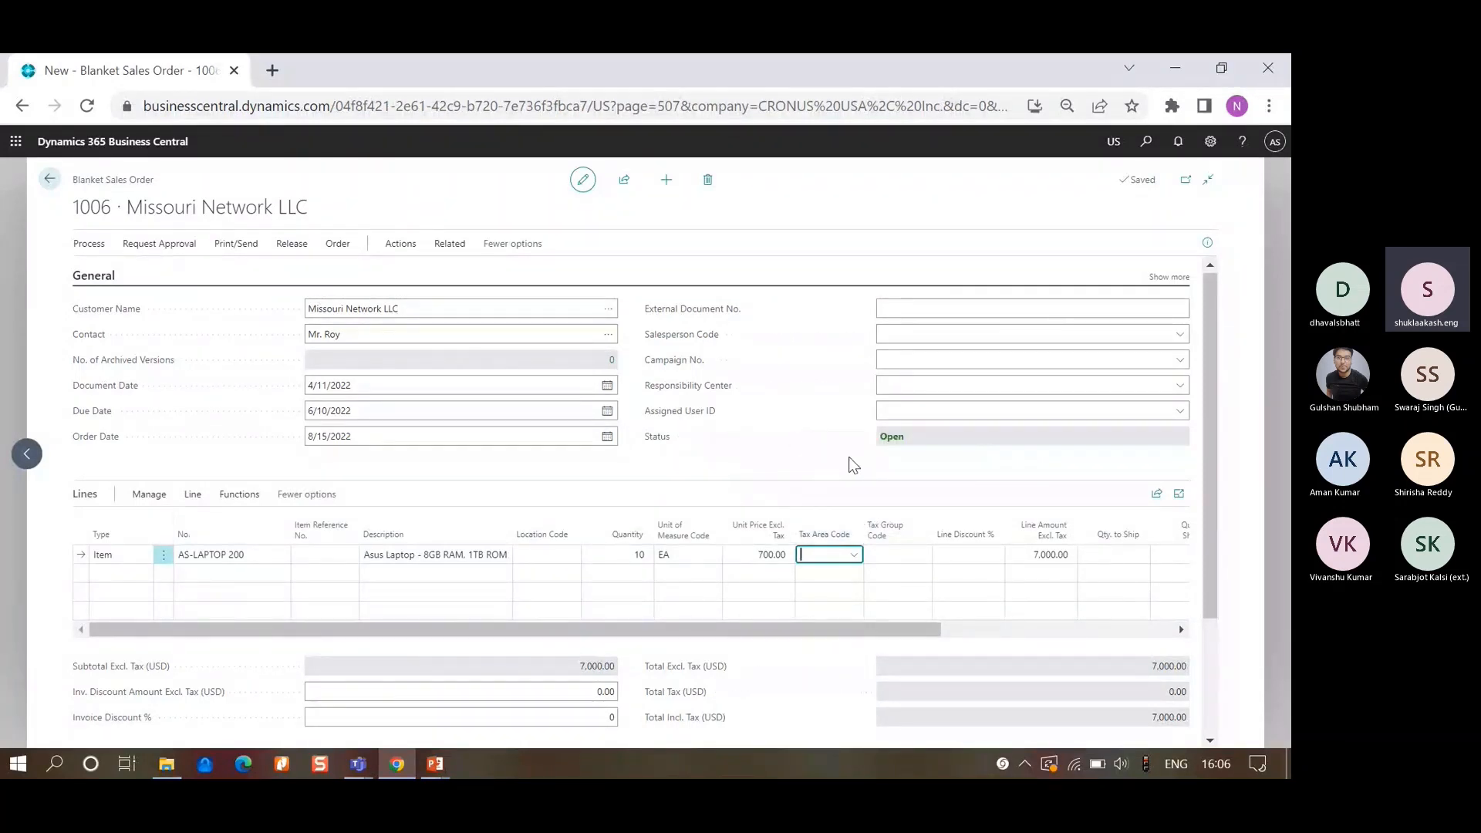
left_click(1104, 557)
key("Tab")
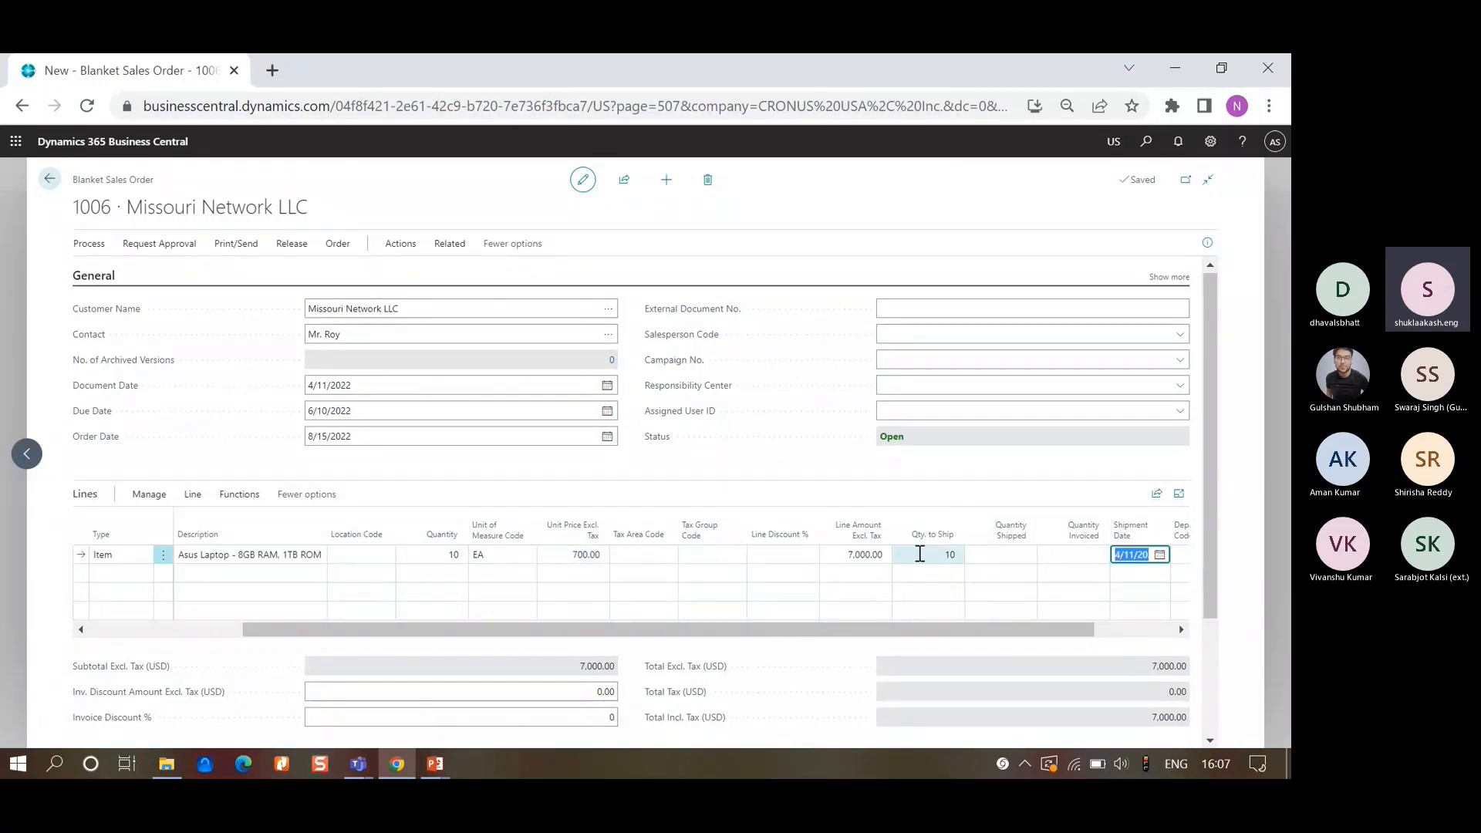
- Create a sales order from the Missouri Network LLC blanket sales order
left_click(89, 243)
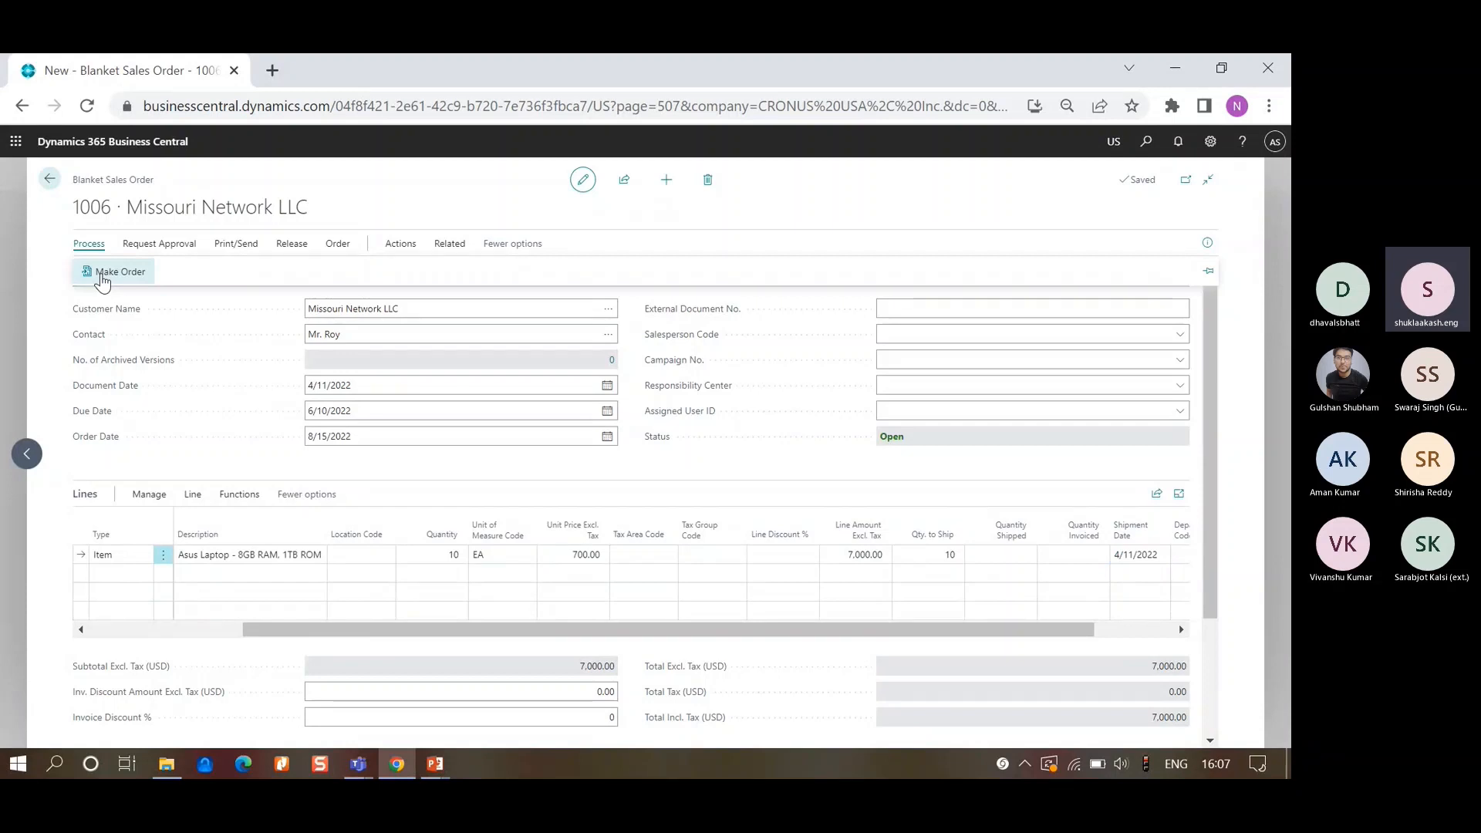
left_click(101, 276)
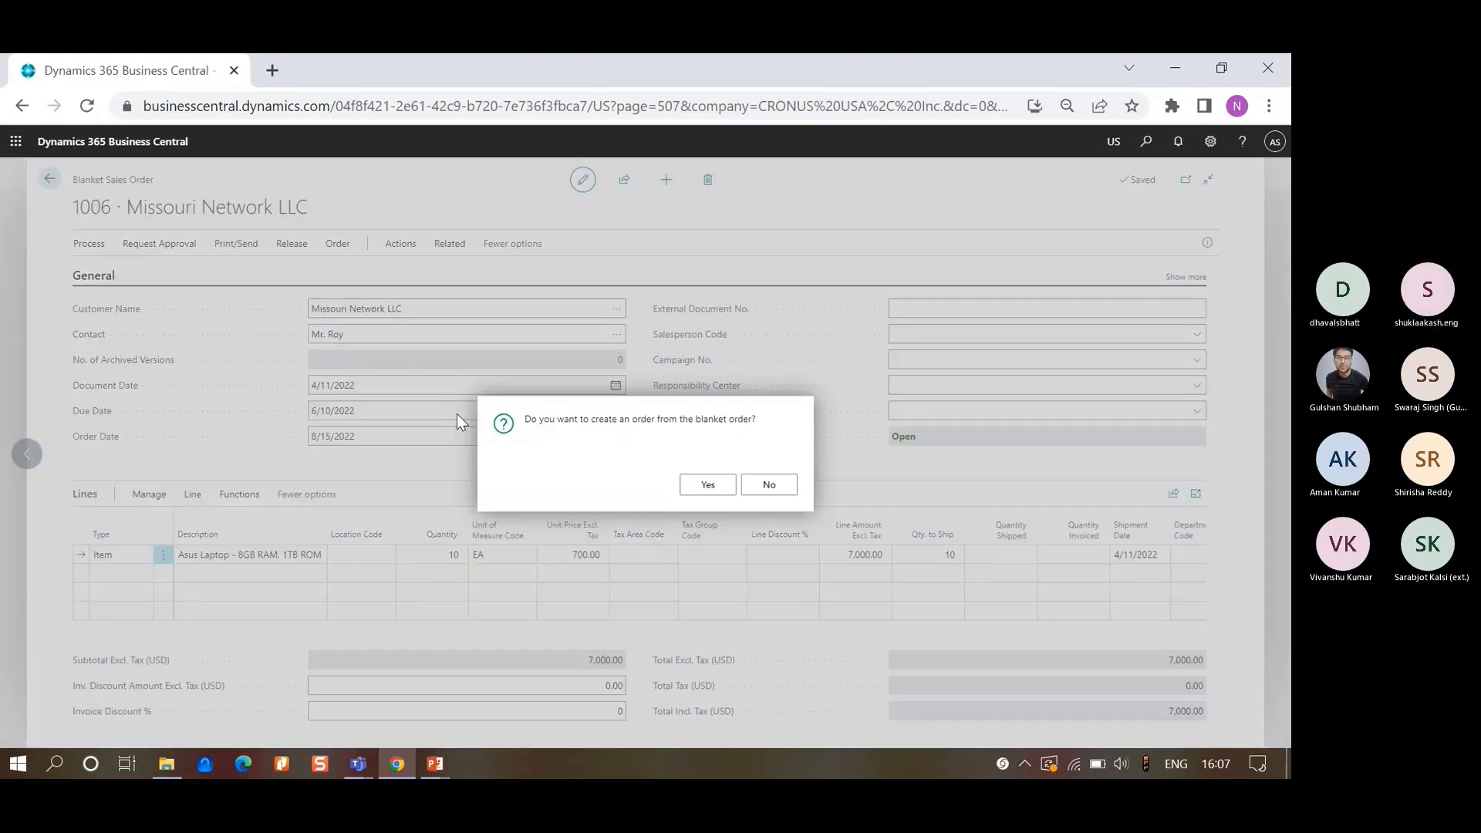
left_click(704, 486)
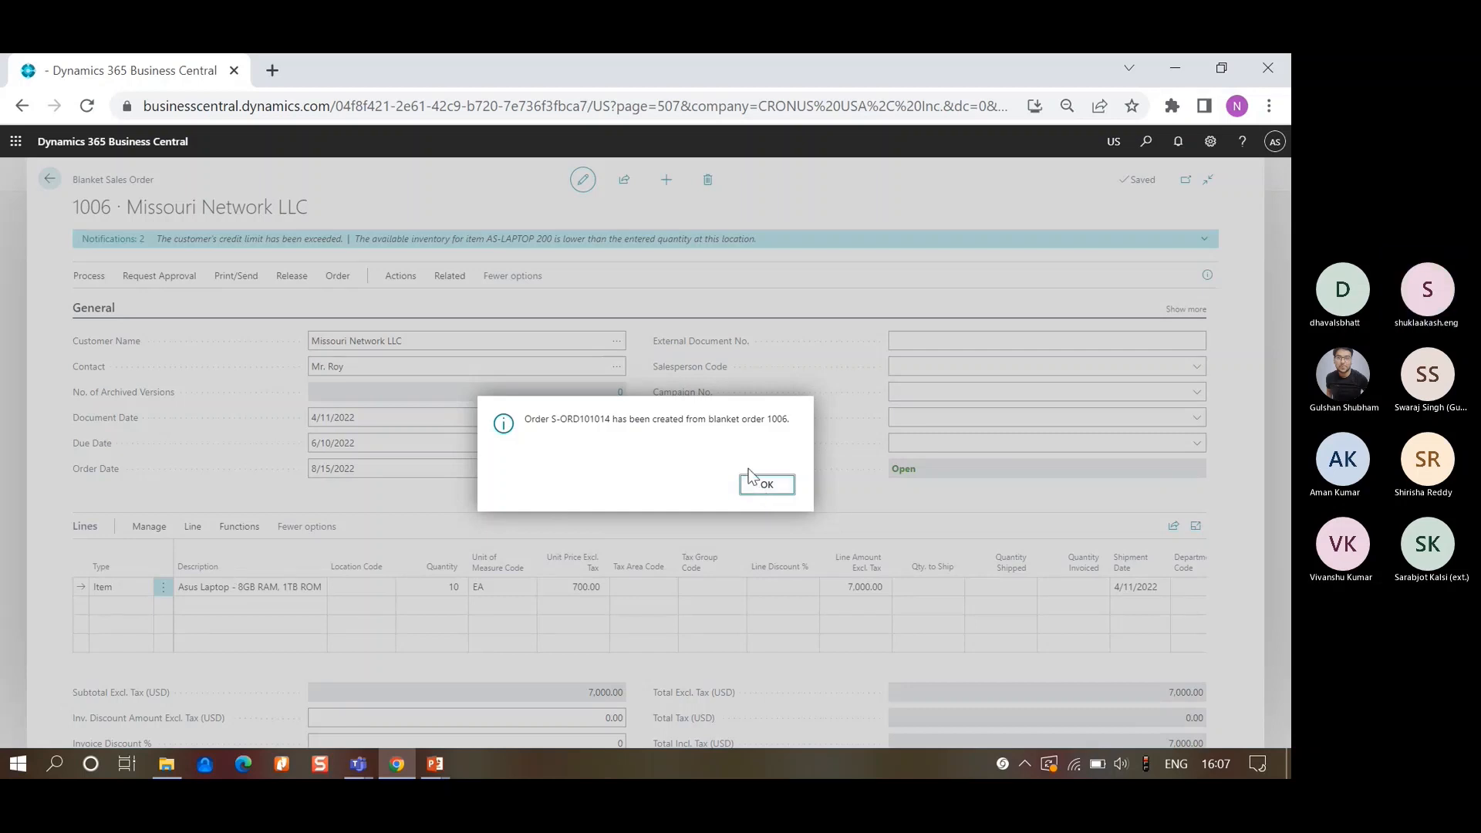
left_click(766, 485)
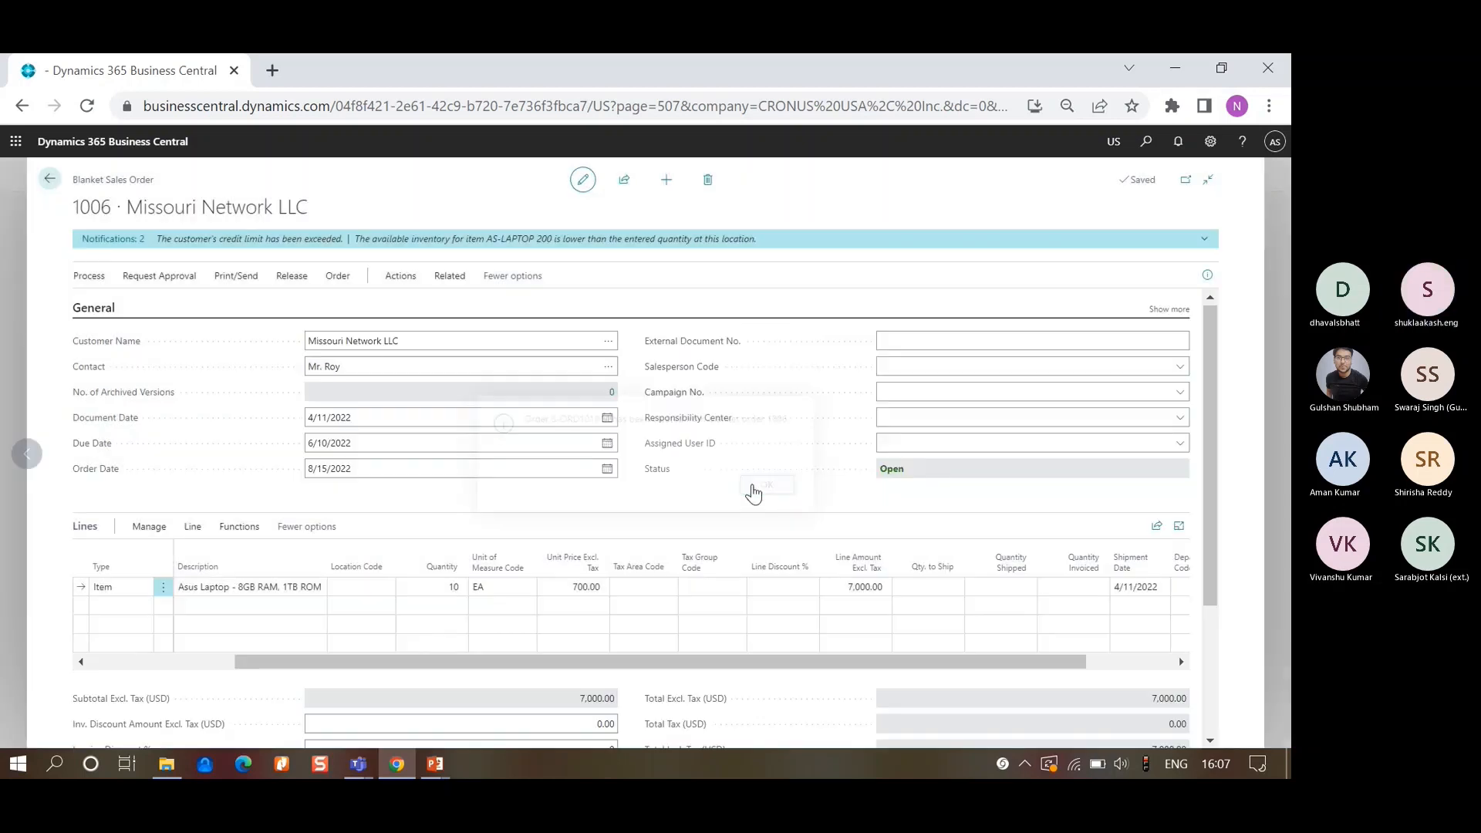
- Look up the blanket laptop line's unposted order lines and open the related sales order document
left_click(193, 526)
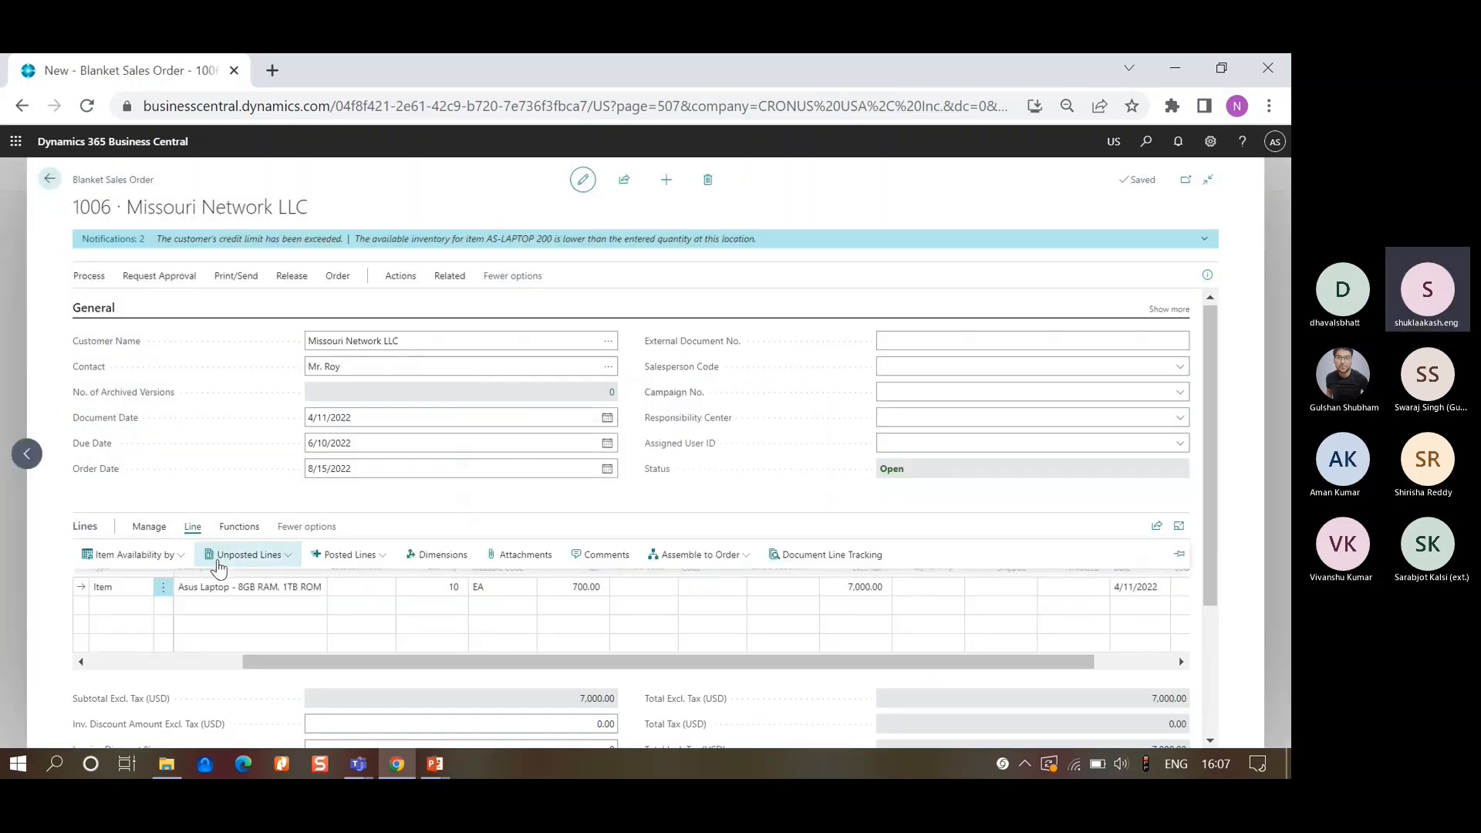
left_click(246, 555)
left_click(231, 581)
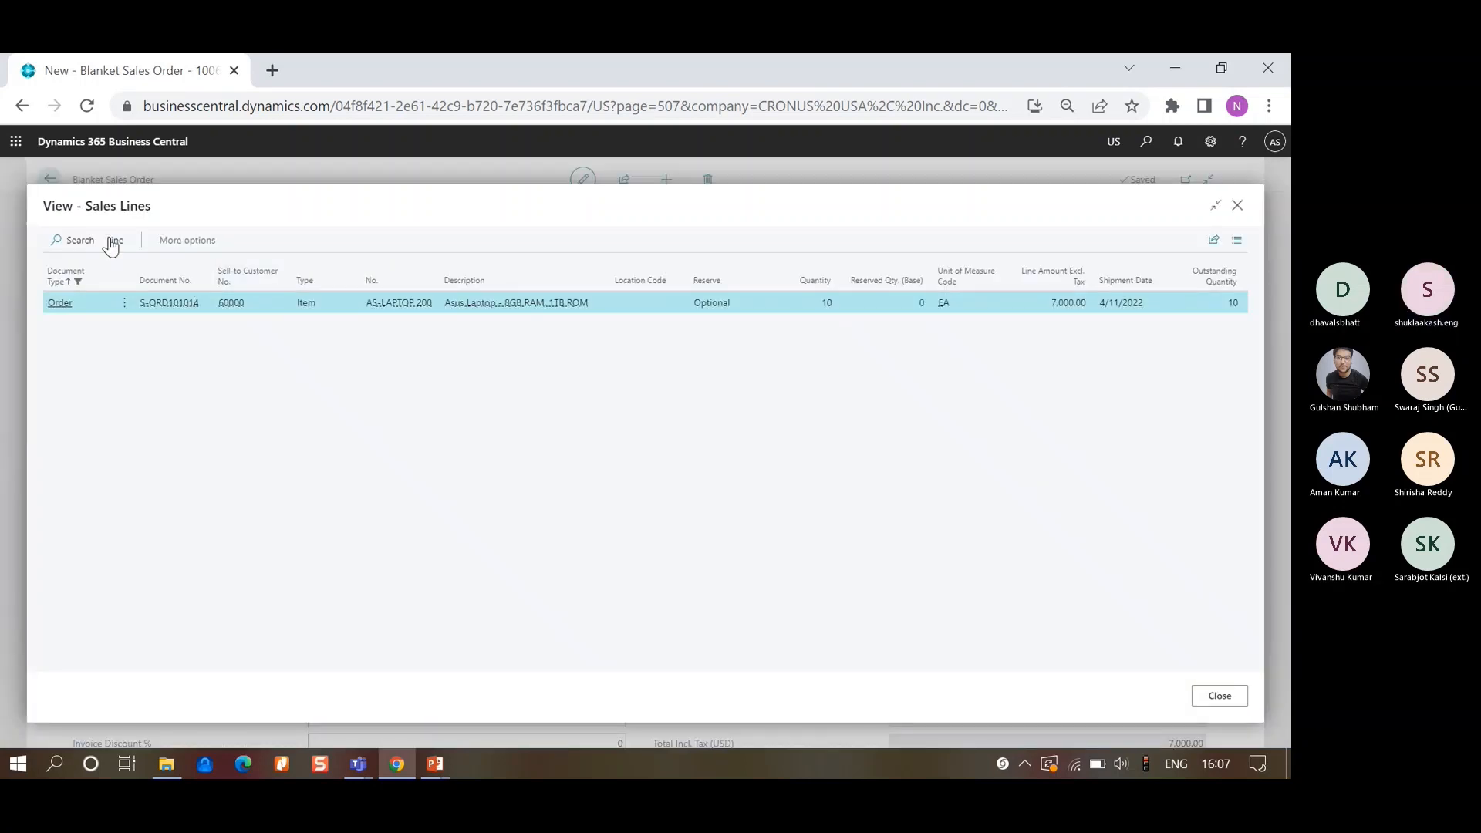
left_click(113, 242)
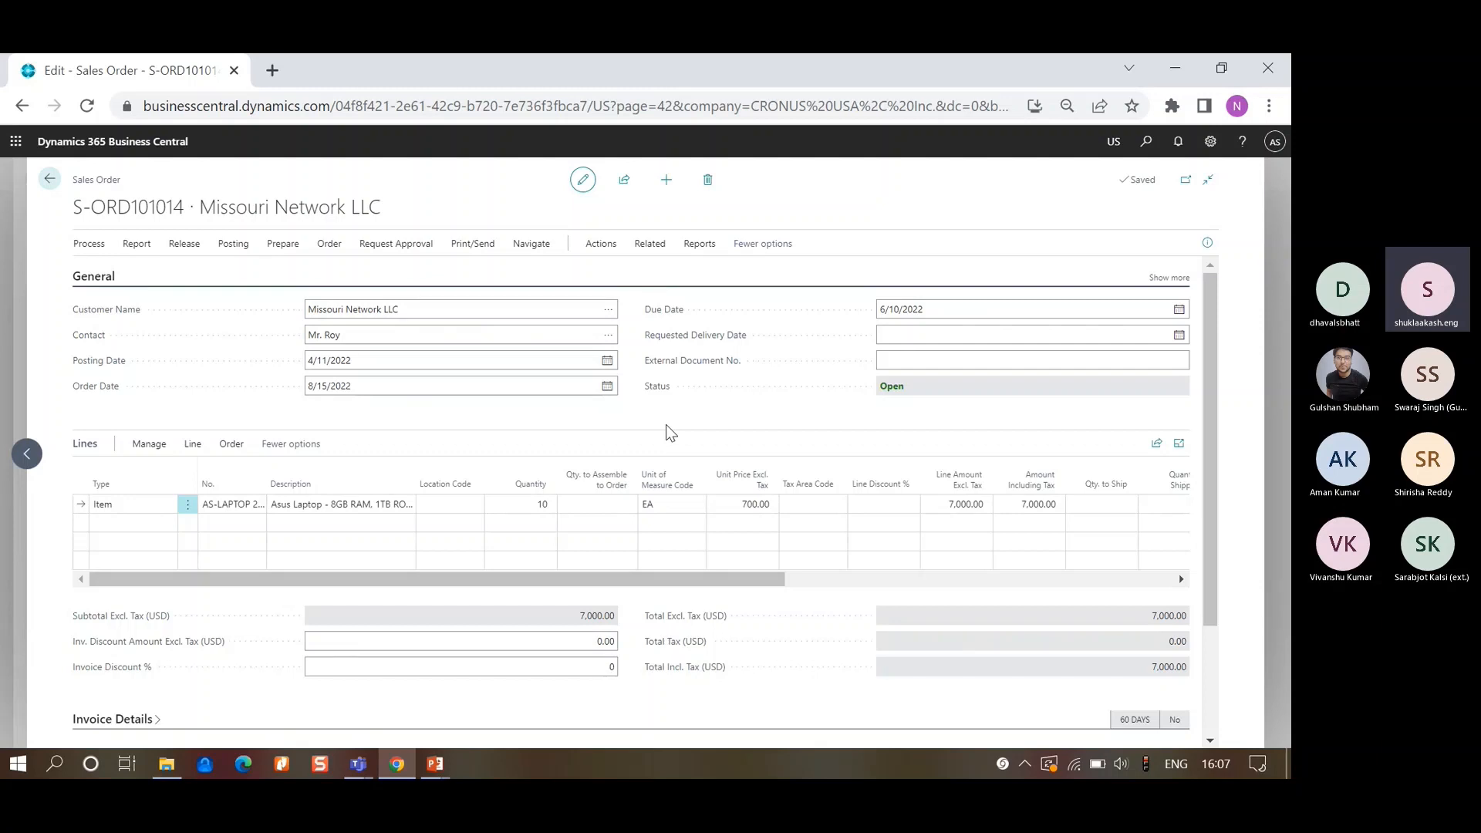
- Delete the sales order generated from the blanket order and close the unposted sales lines view
left_click(707, 180)
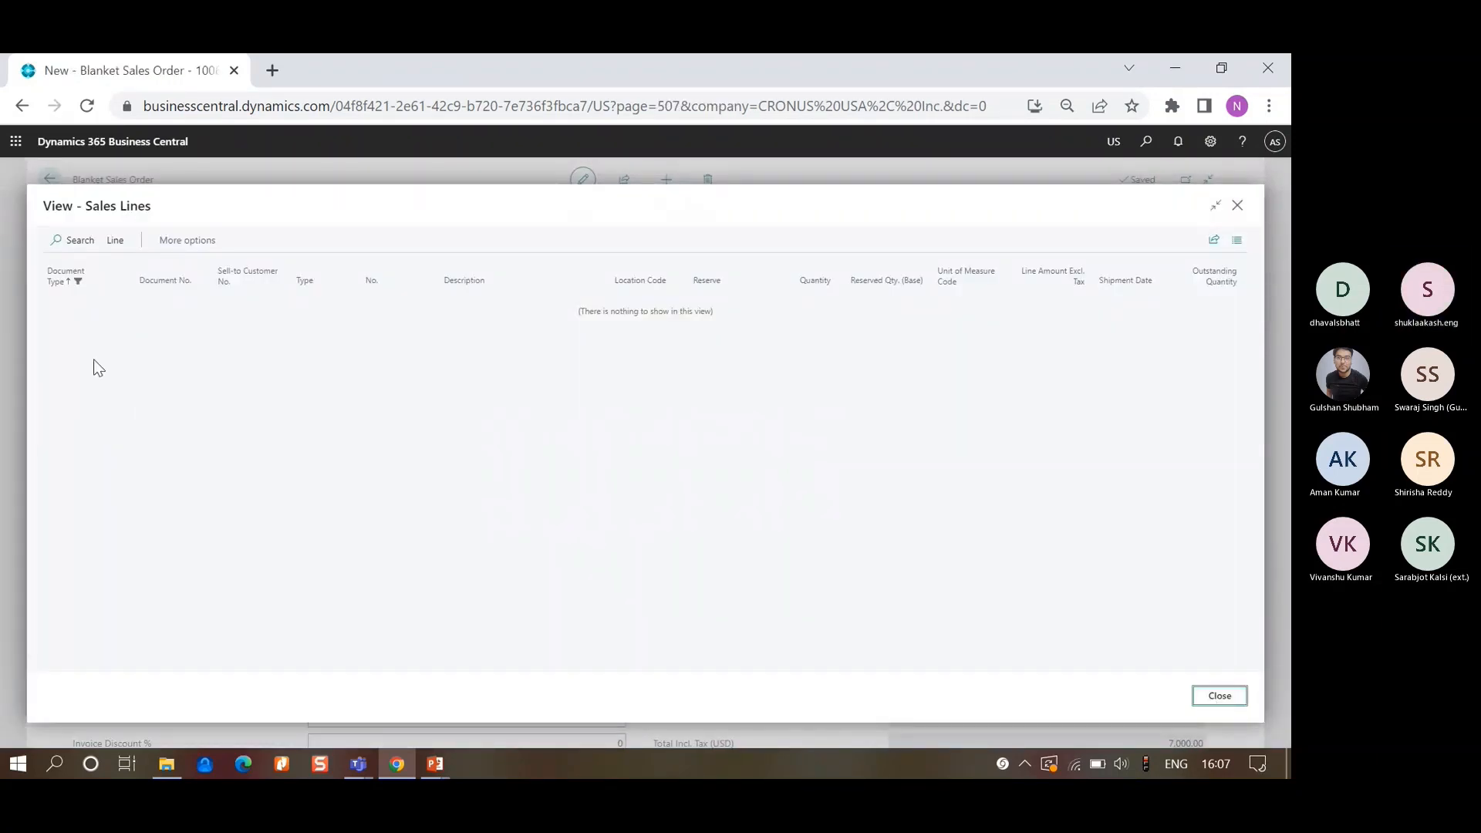
key("Escape")
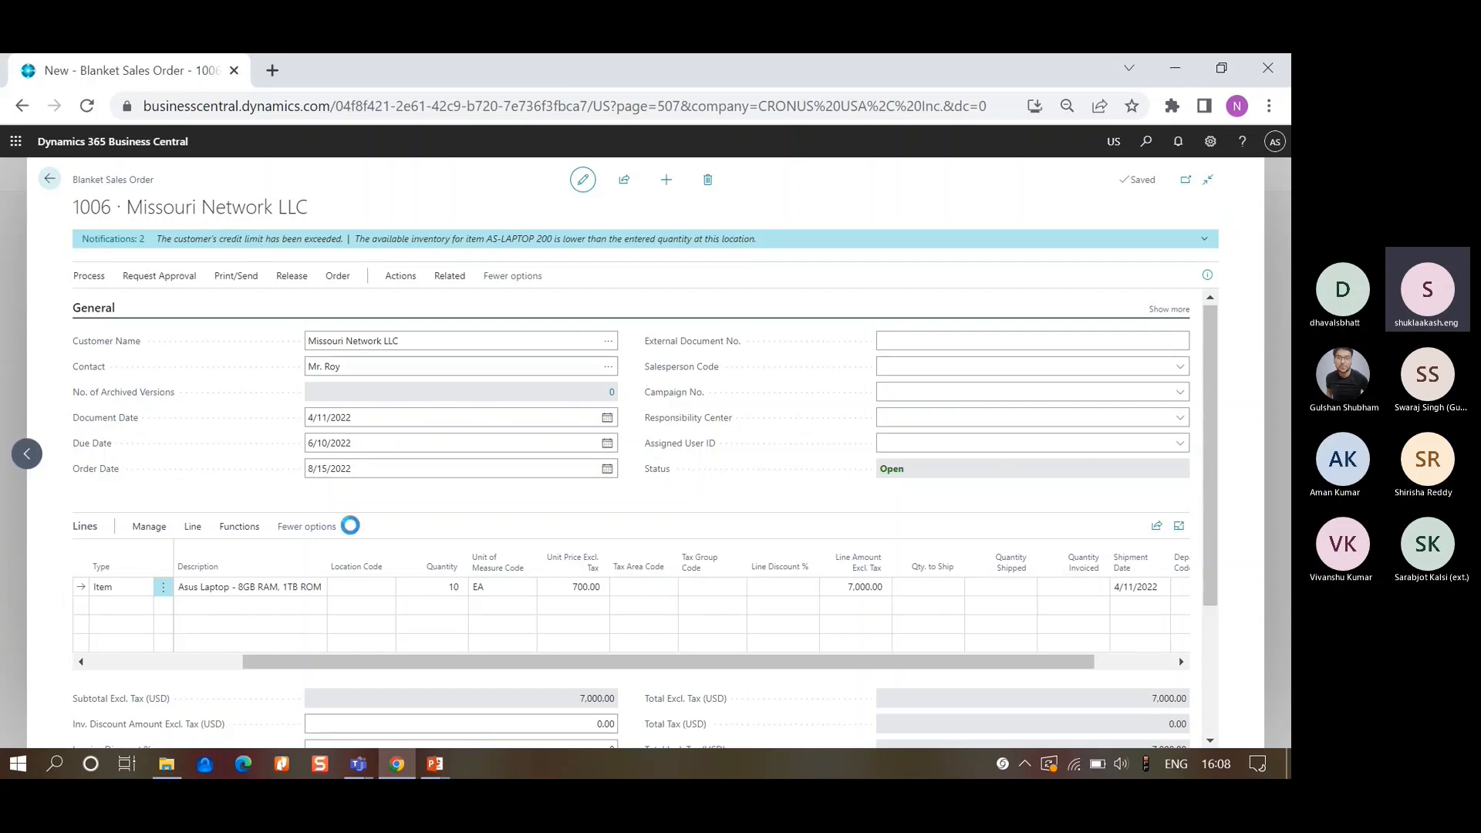
- Go to the sales orders list and open the last Missouri Network LLC order, with amount 9,750,000.00
left_click(388, 366)
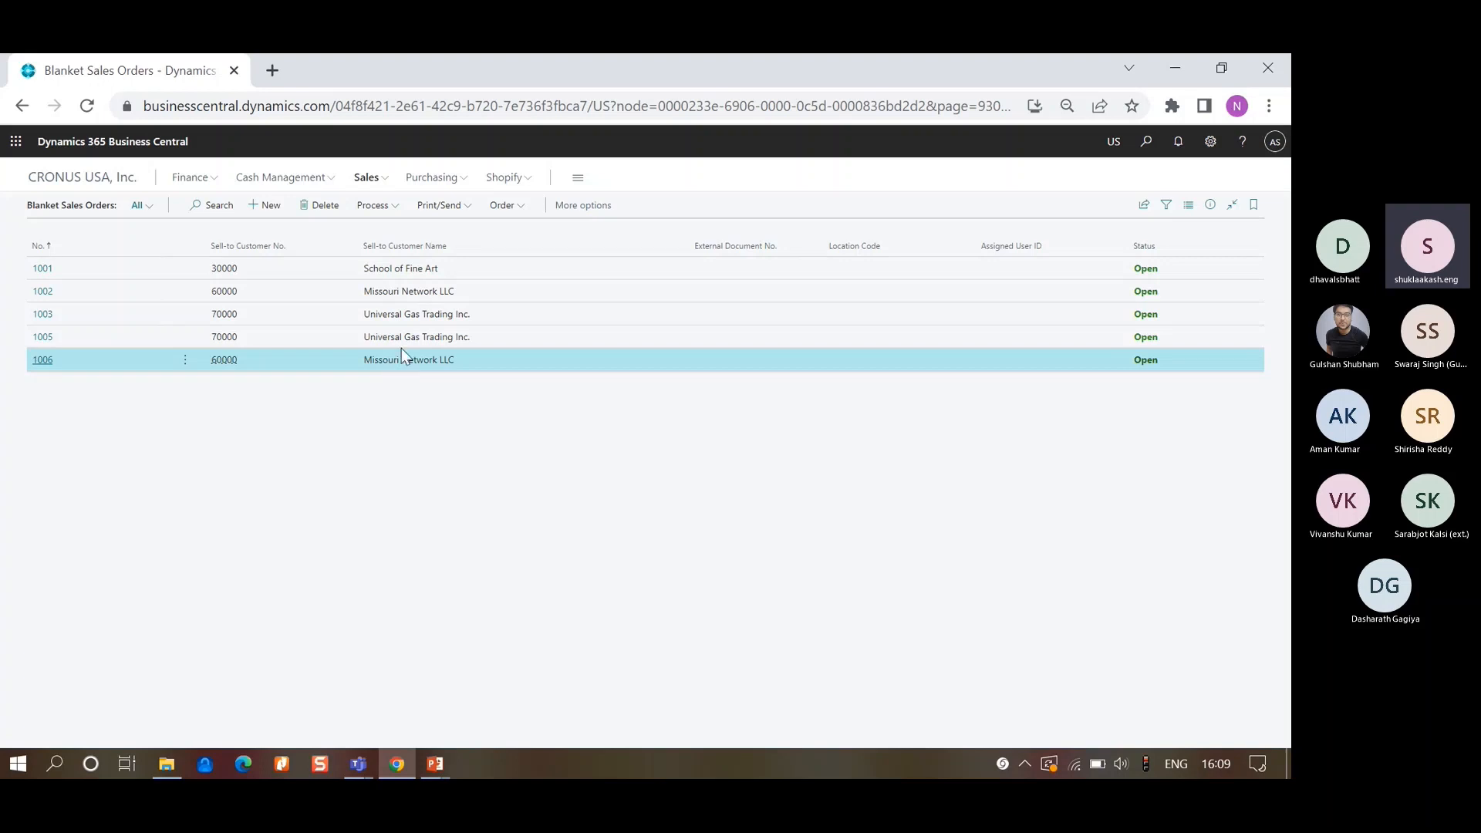
left_click(377, 189)
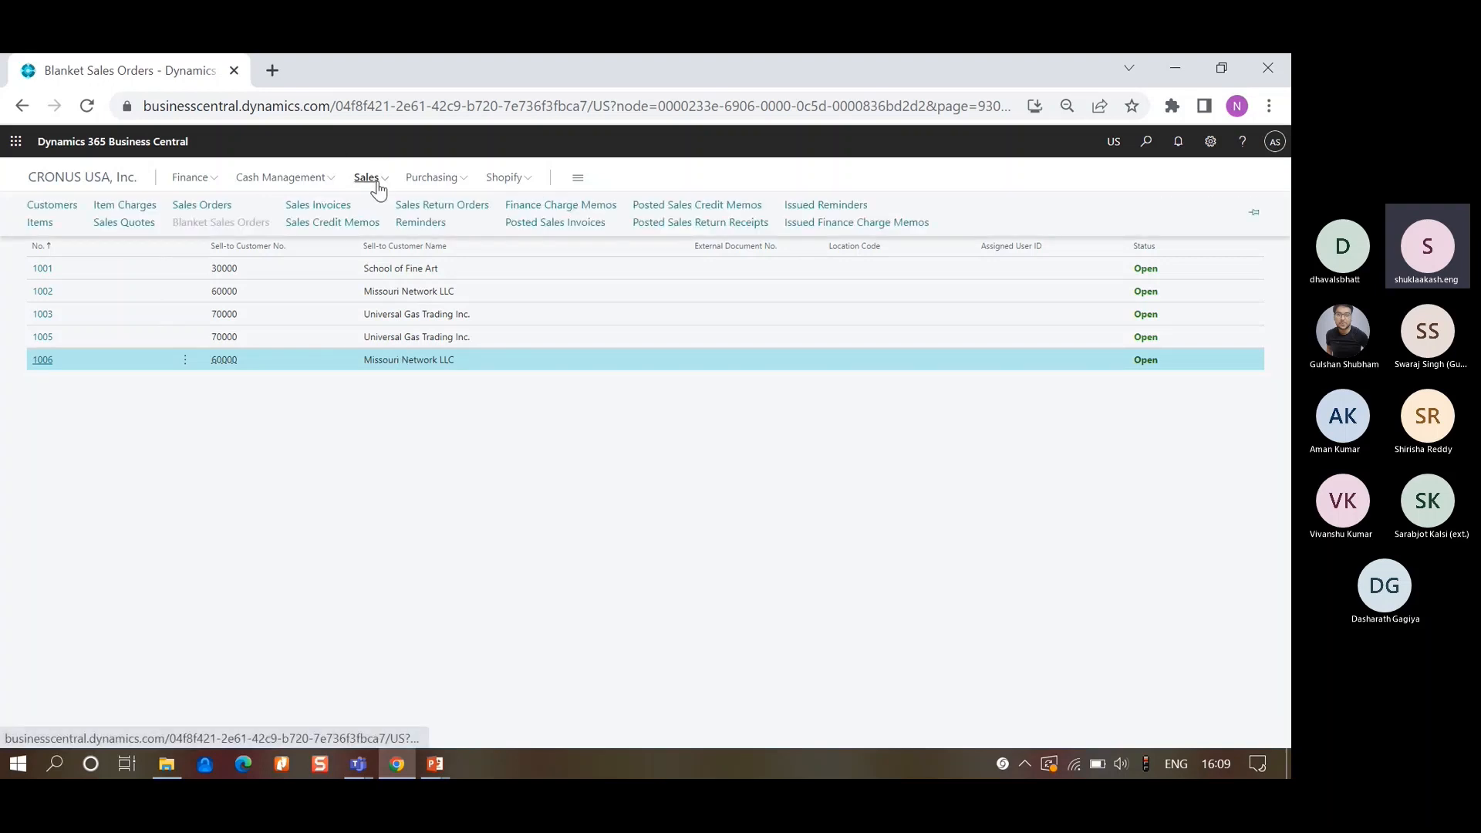
left_click(197, 207)
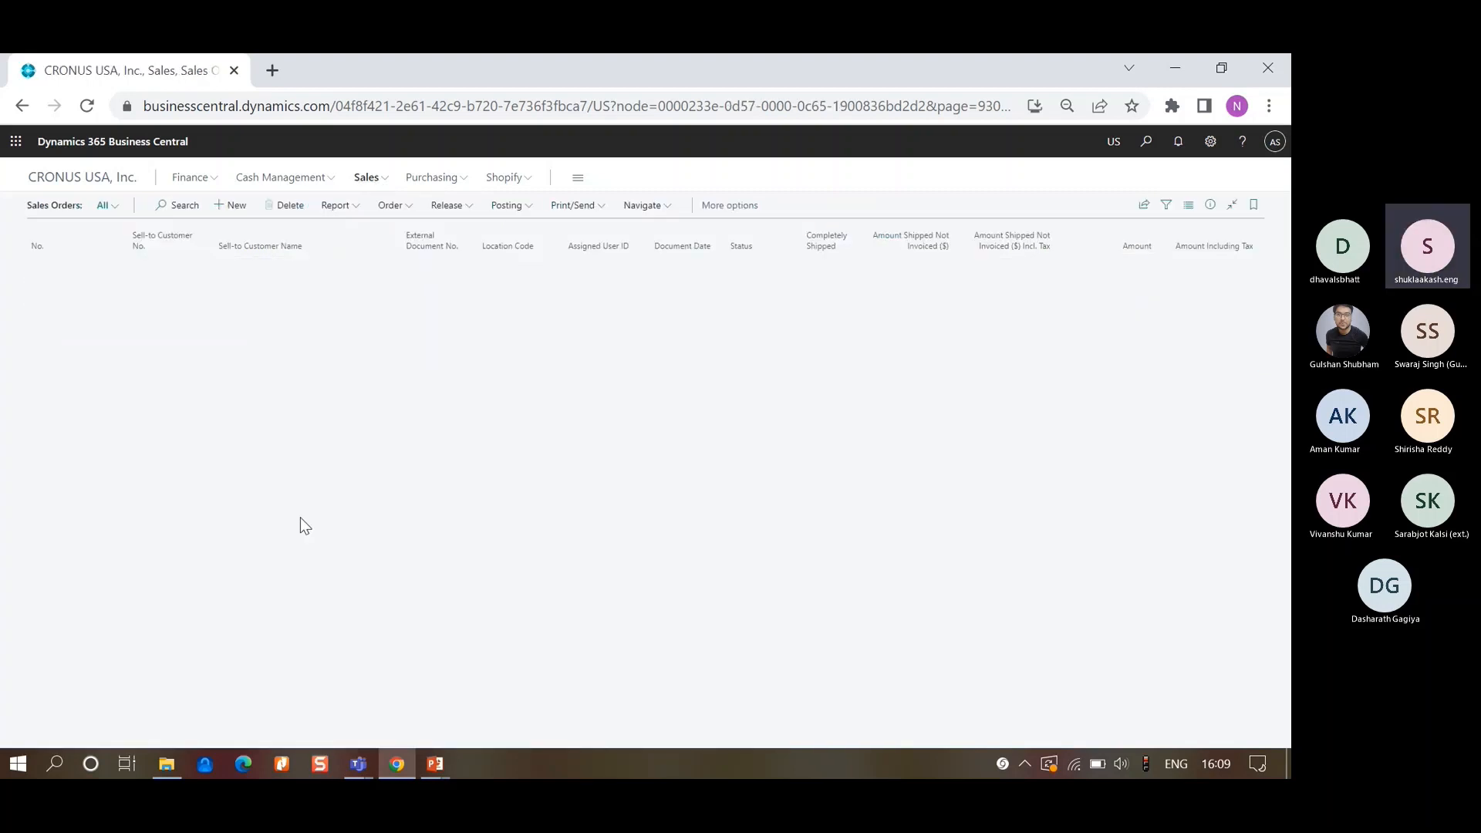
left_click(308, 433)
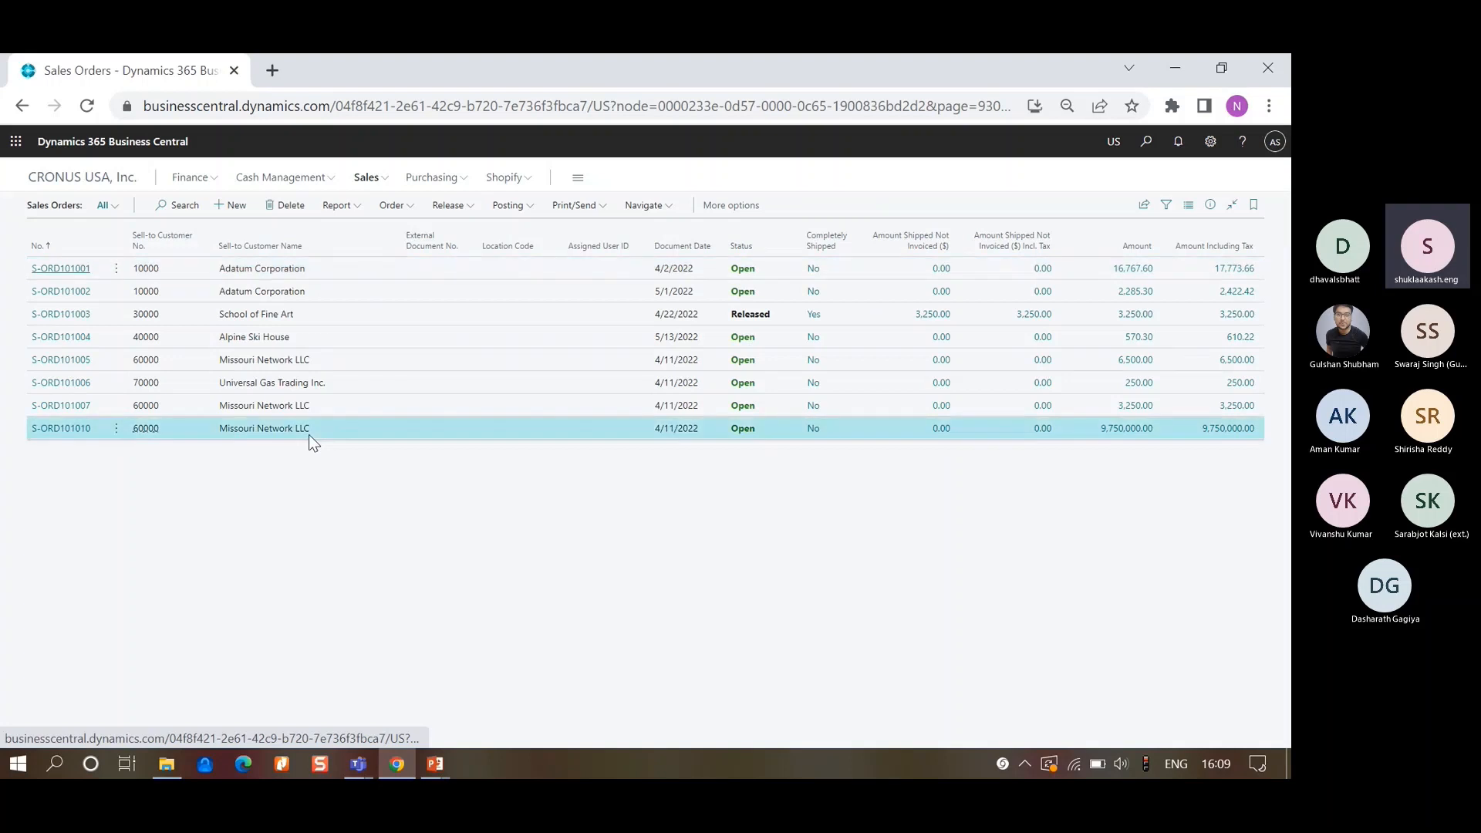
left_click(67, 429)
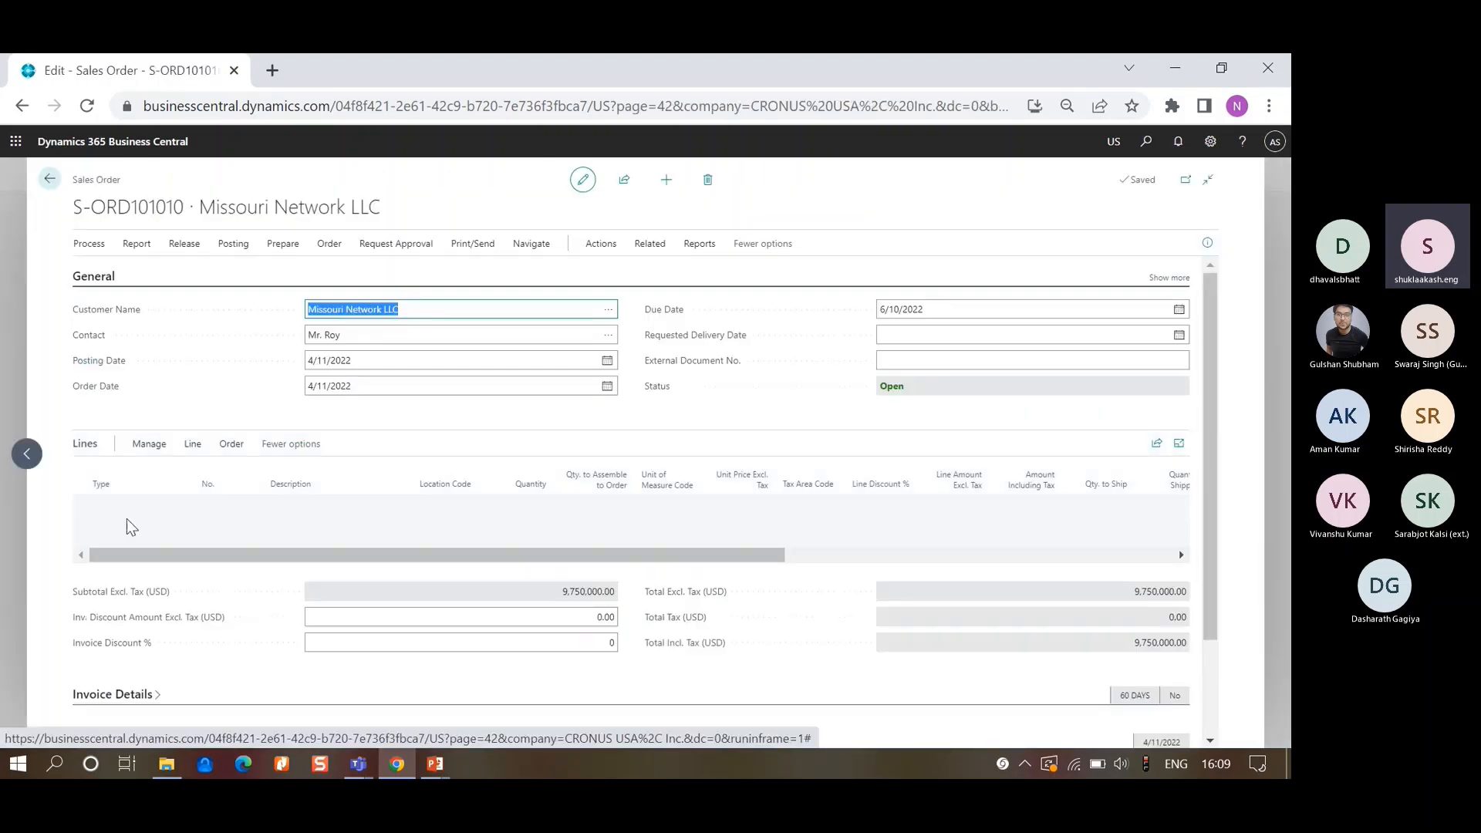
- Delete the AS-LAPTOP 200 line with quantity 15,000 from the sales order
left_click(170, 452)
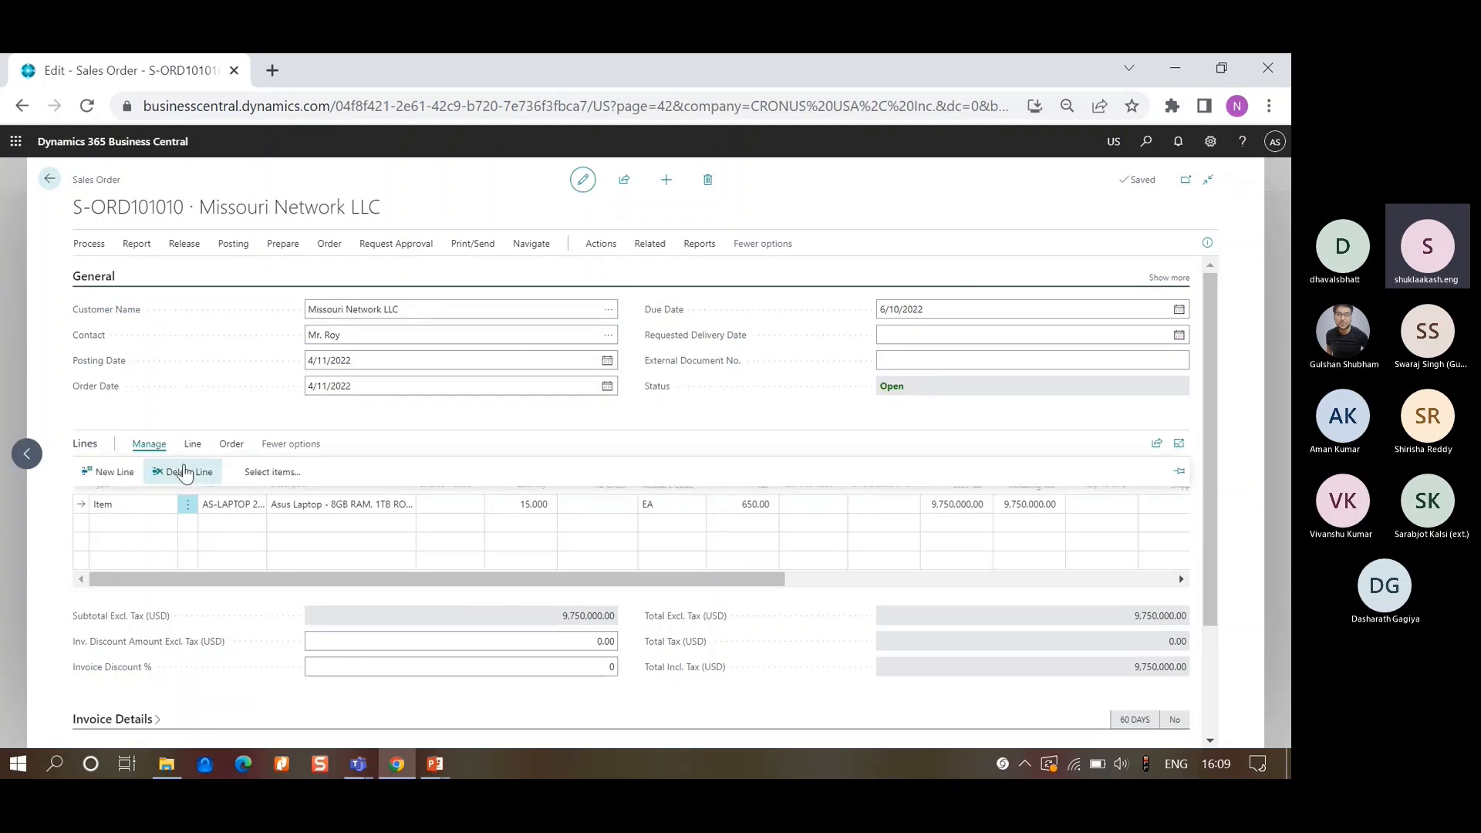
left_click(185, 472)
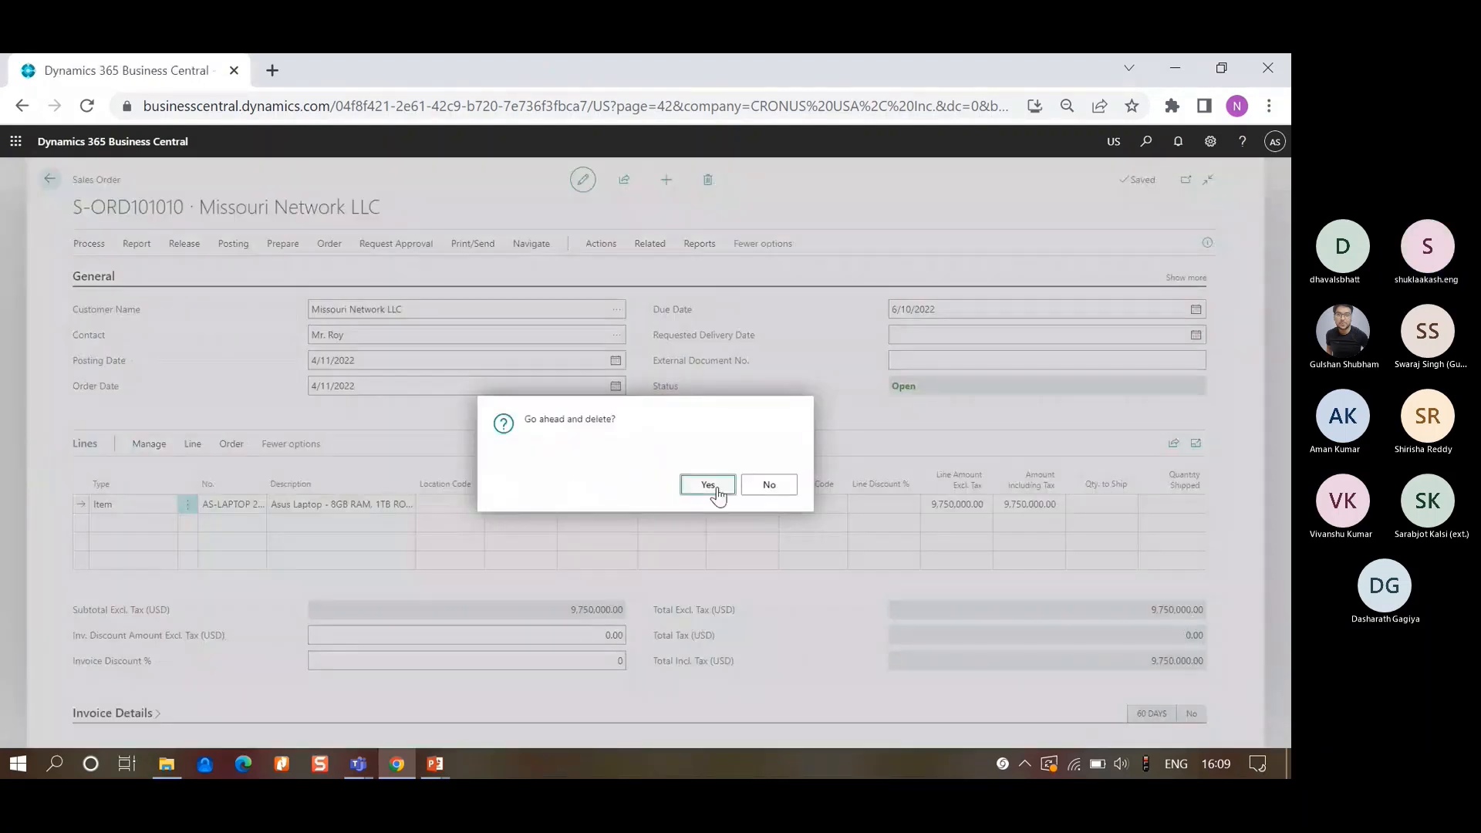
left_click(714, 490)
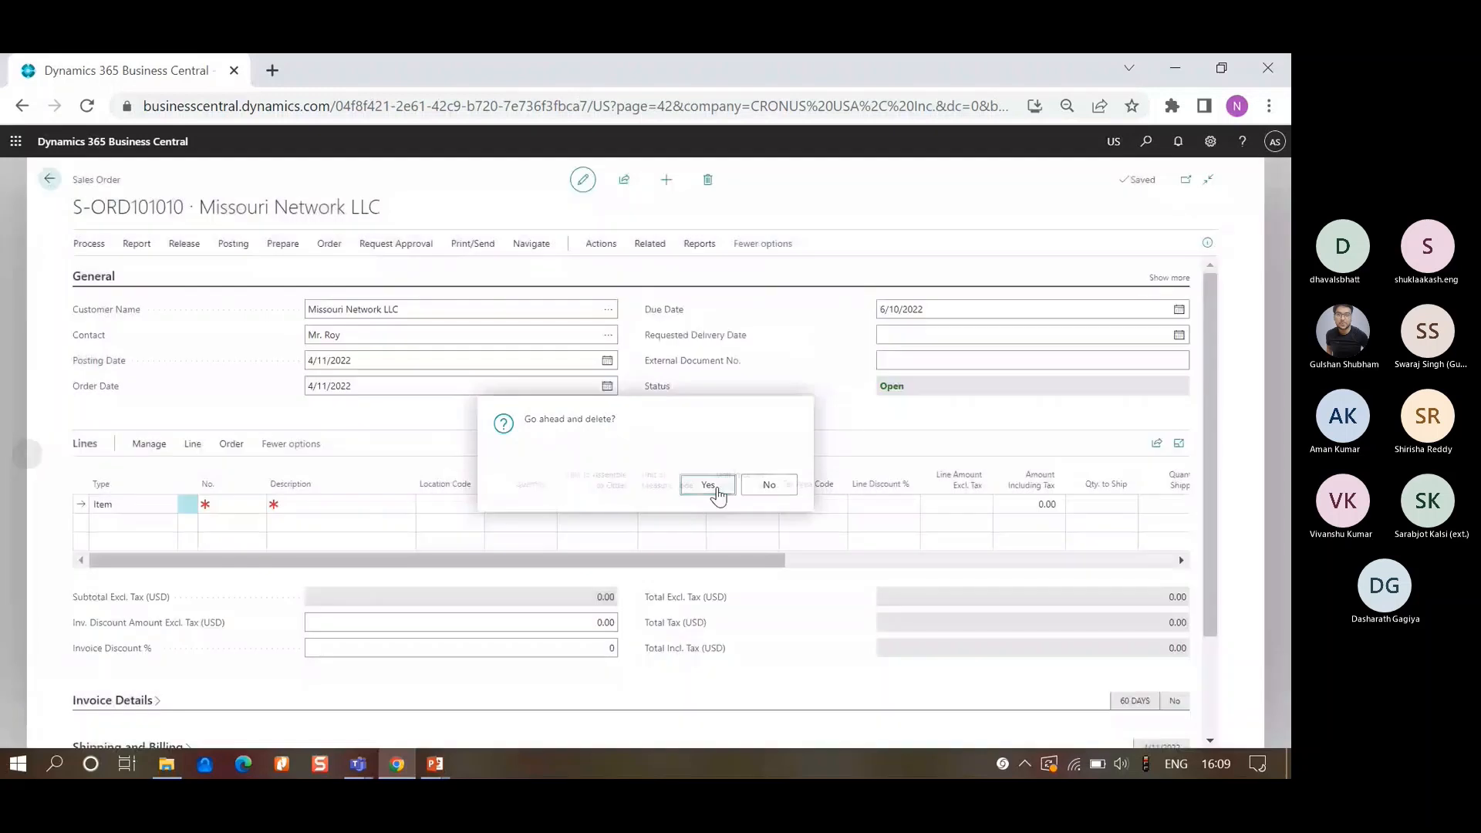
- Enter the item AS-LAPTOP 200 on the first sales order line with quantity 10
left_click(210, 504)
type("asus")
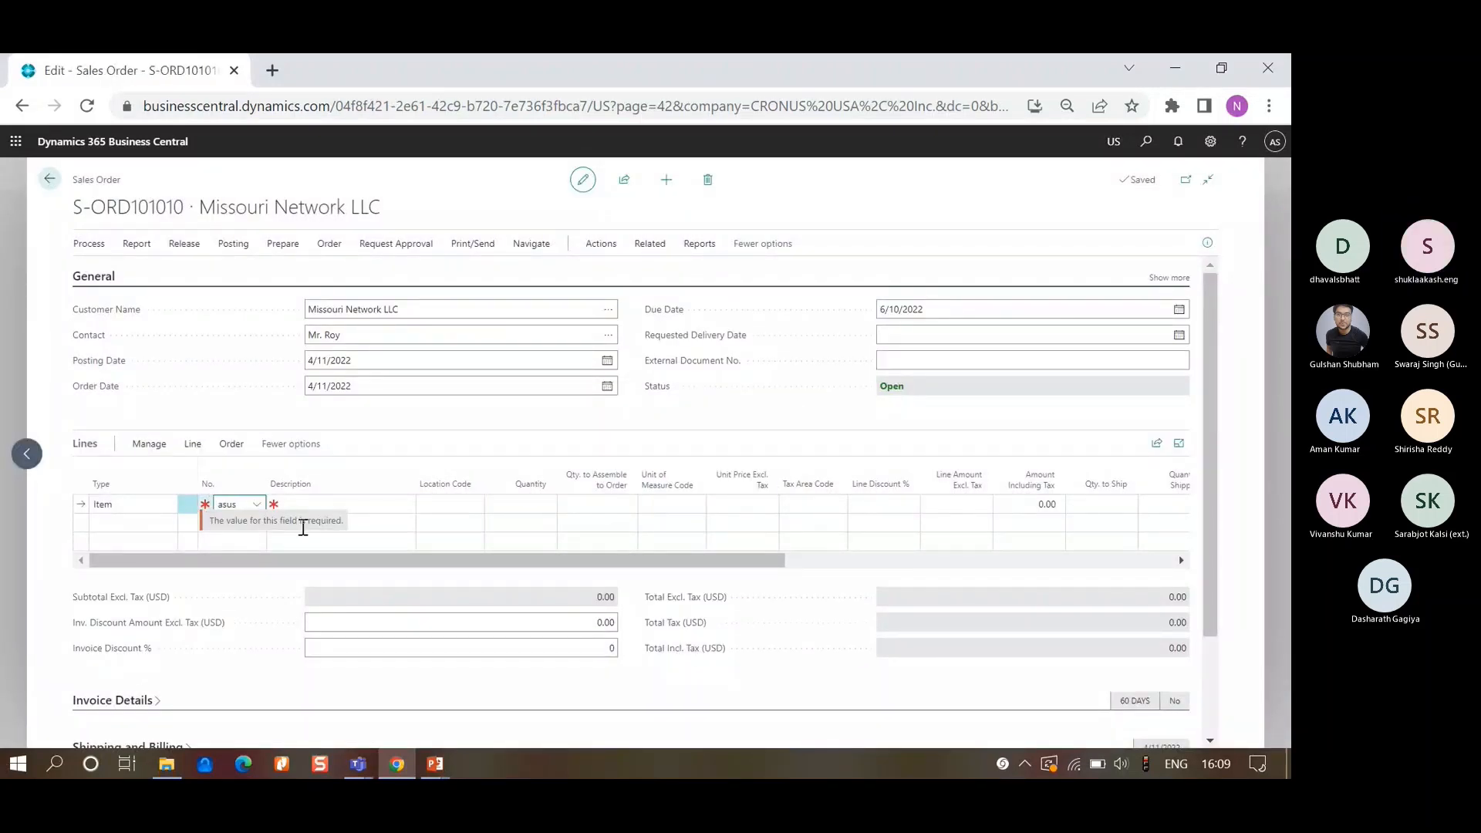
left_click(275, 563)
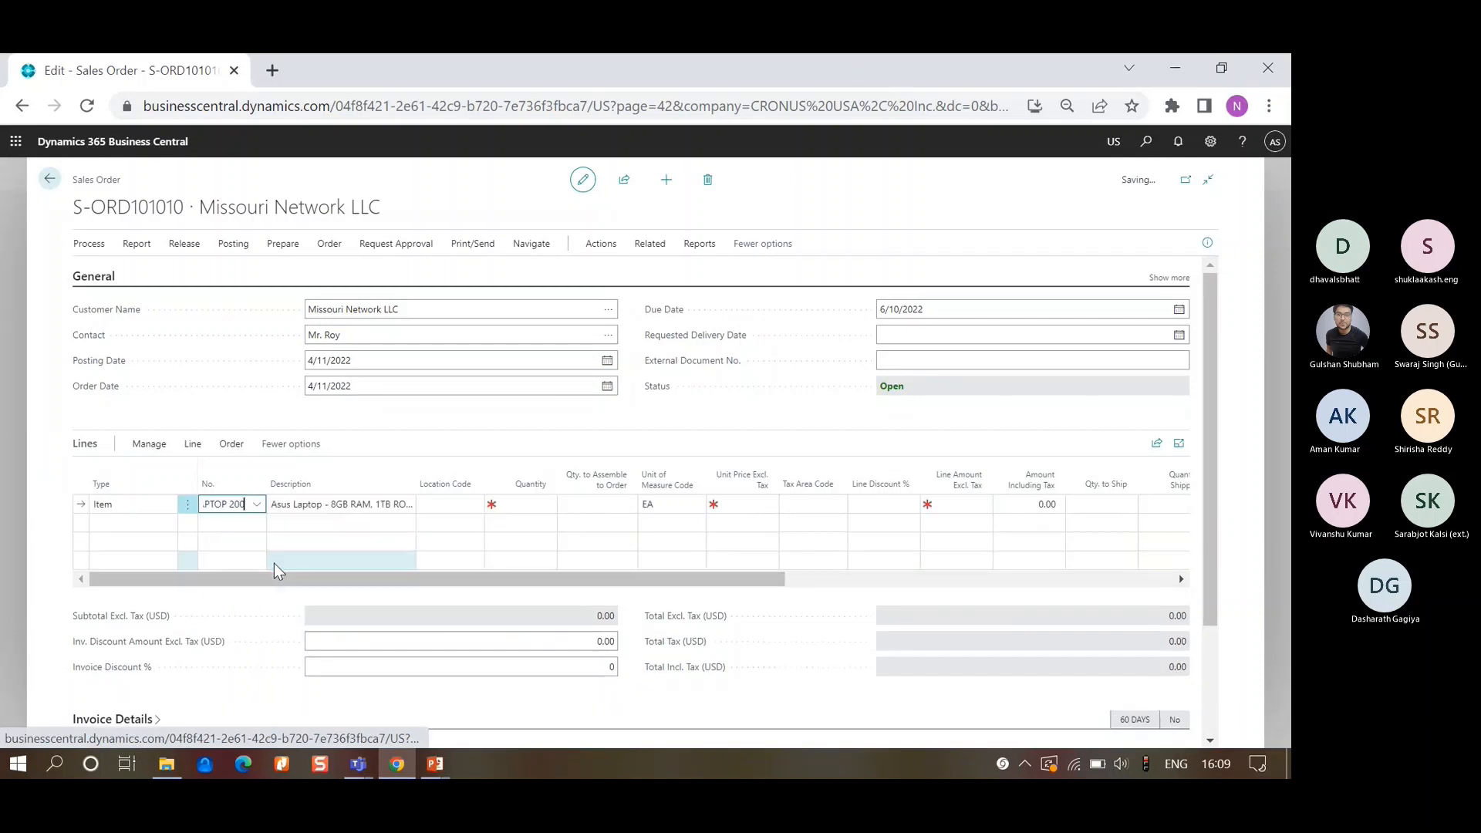
key("Tab")
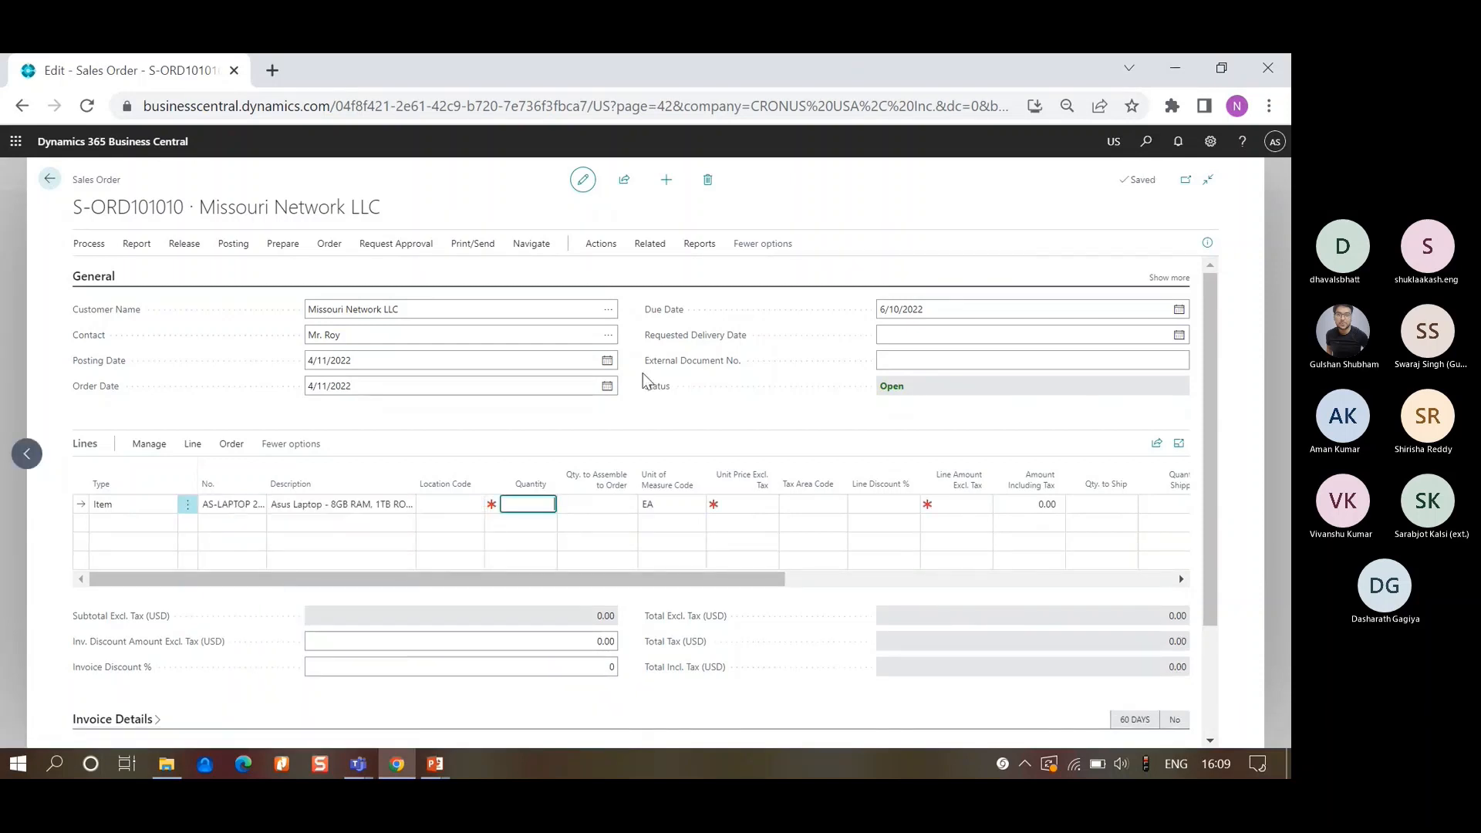
type("10")
key("Tab")
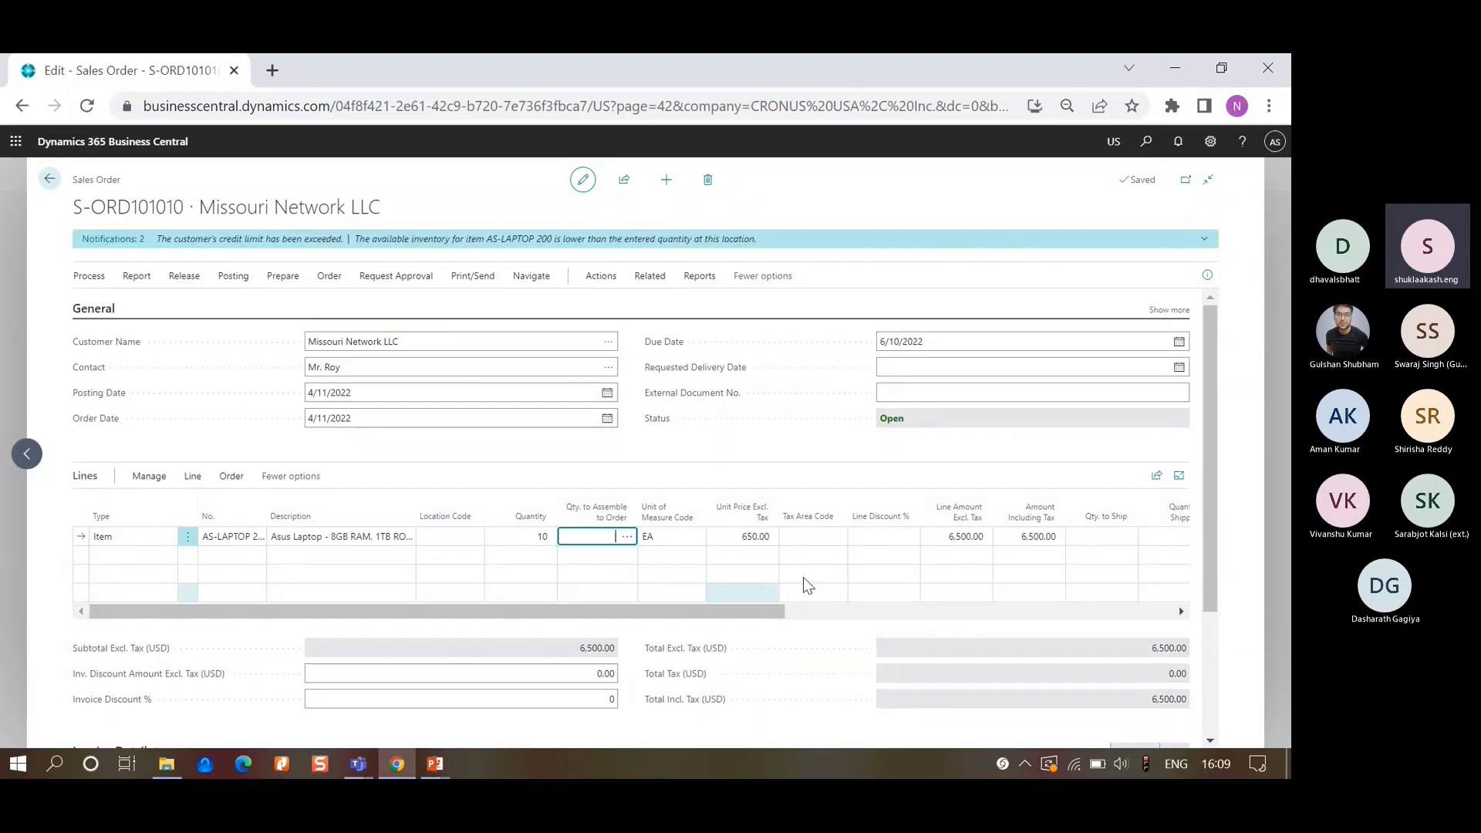
- Locate the laptop line's Blanket Order No. and Blanket Order Line No. fields and check the page personalization option
left_click(721, 612)
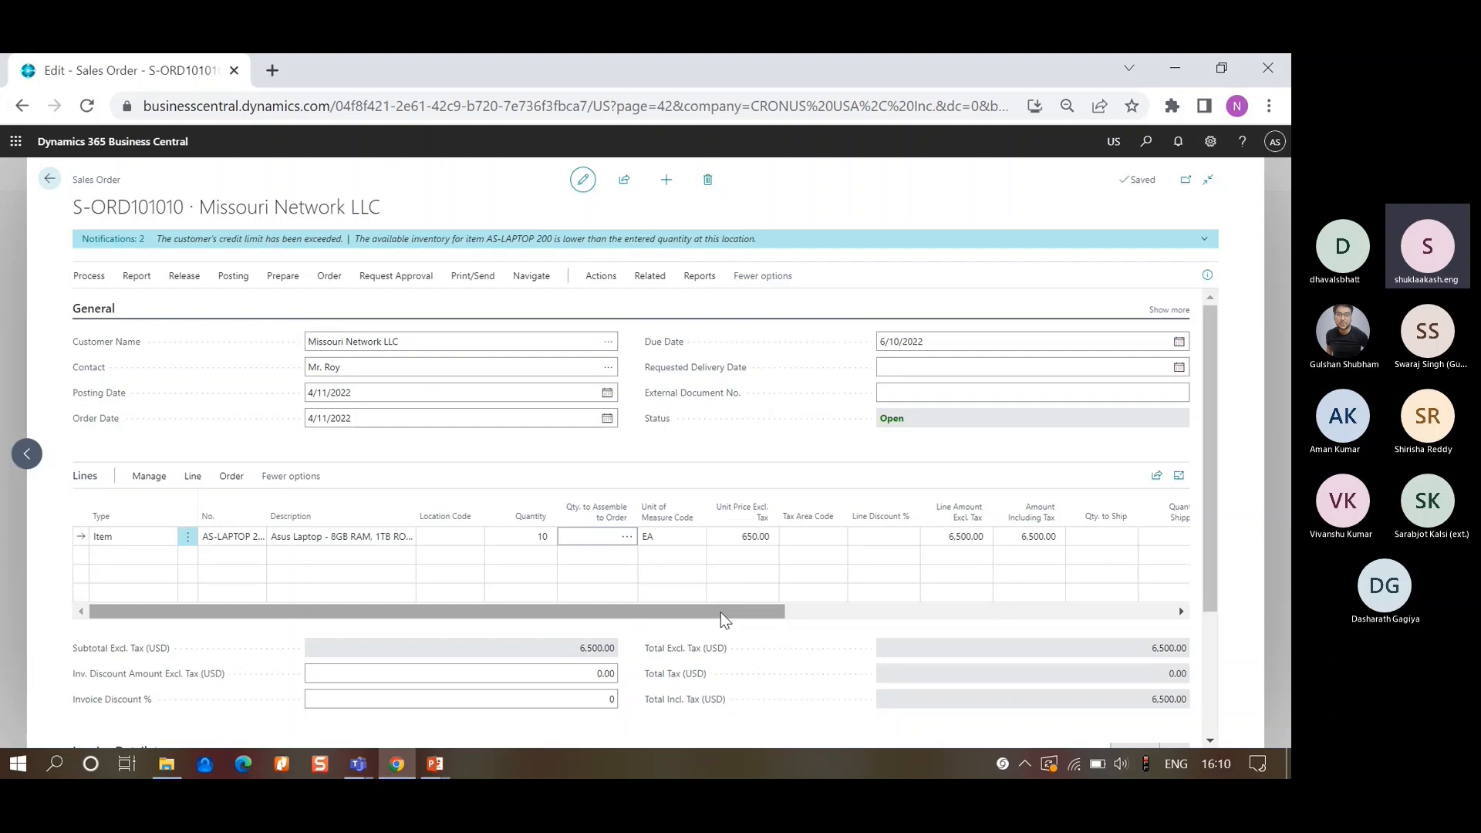
left_click_drag(721, 612, 1128, 631)
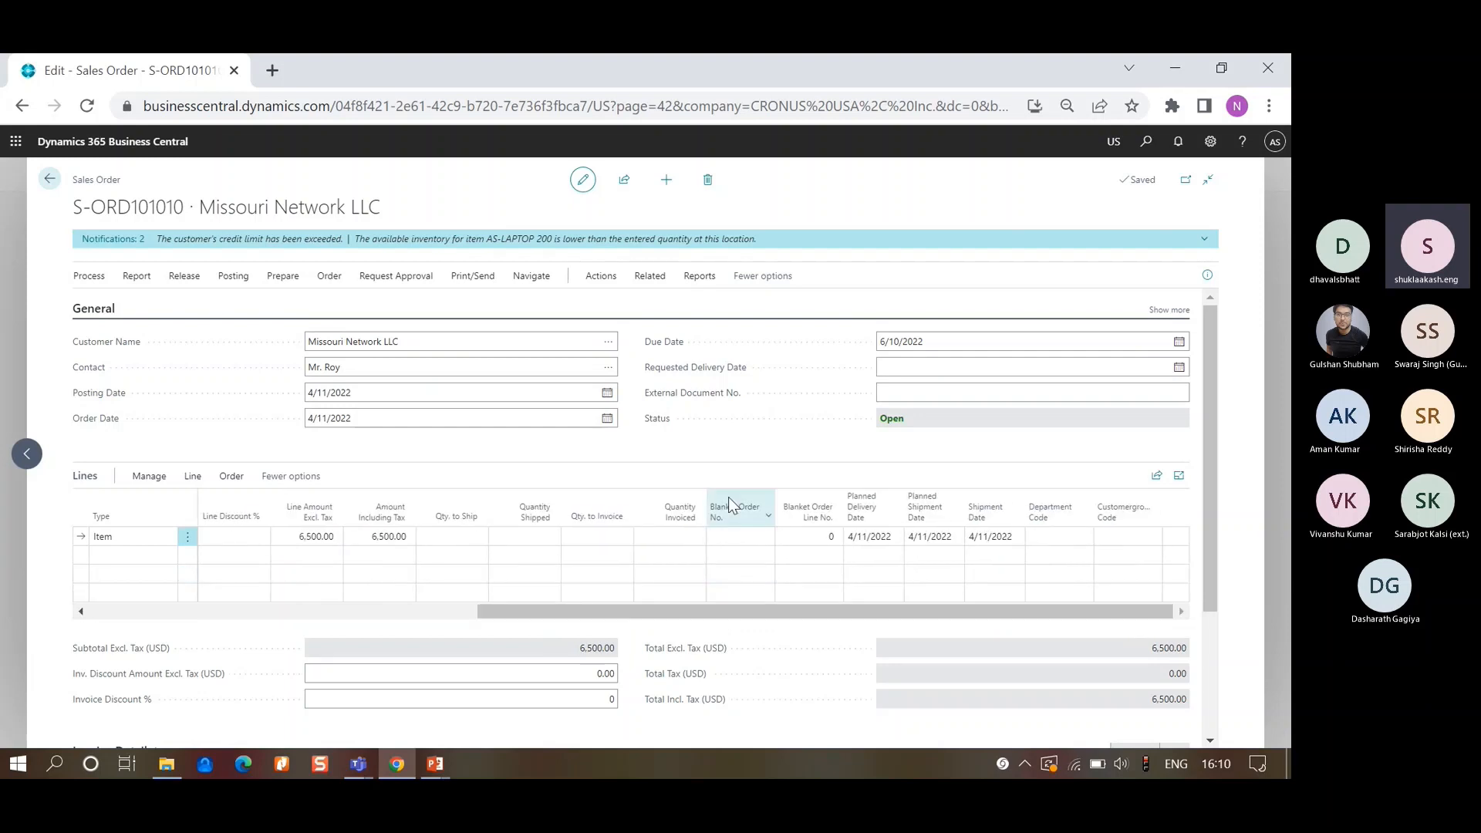
left_click(752, 537)
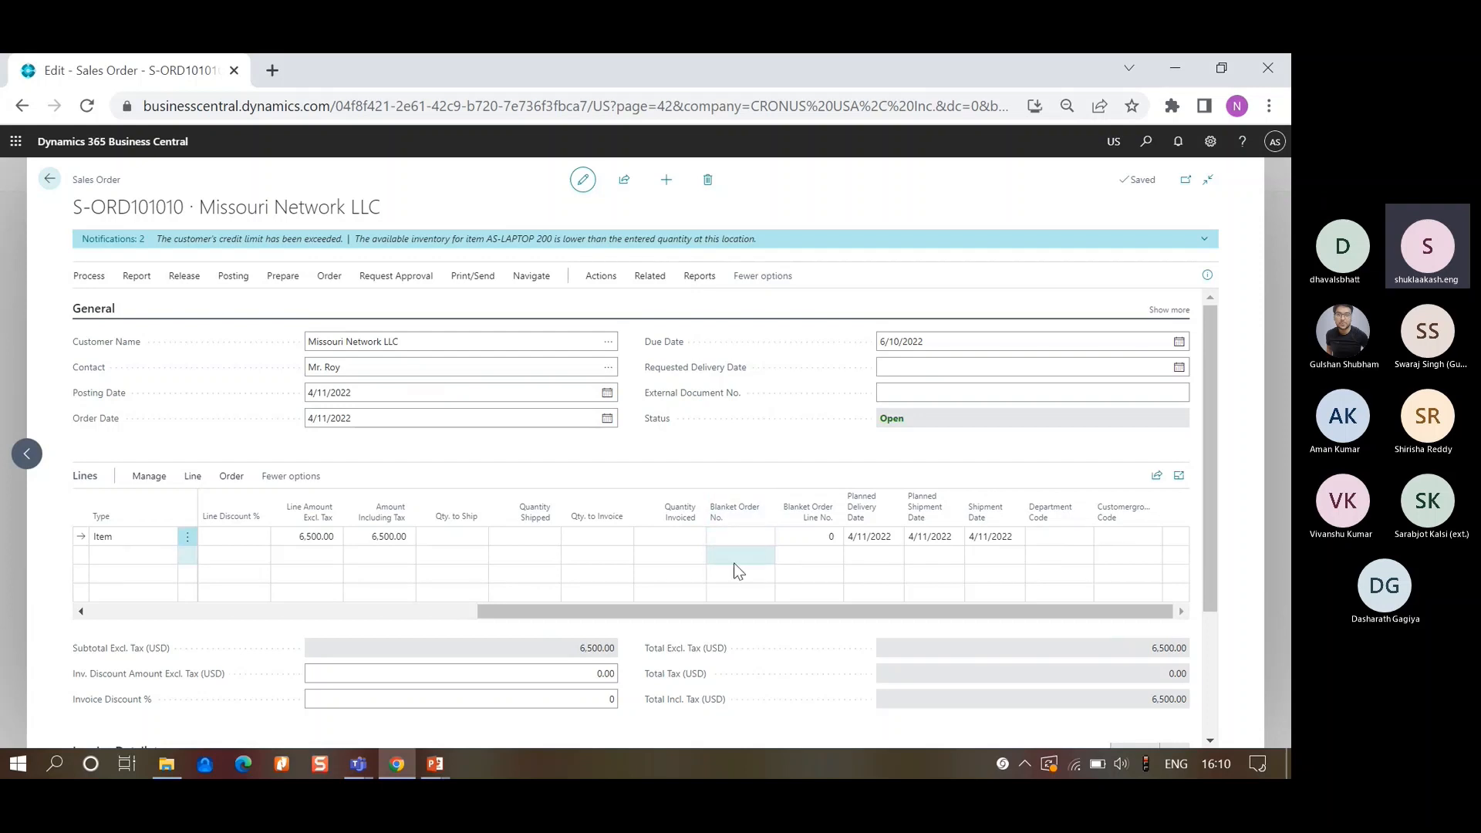
left_click(822, 538)
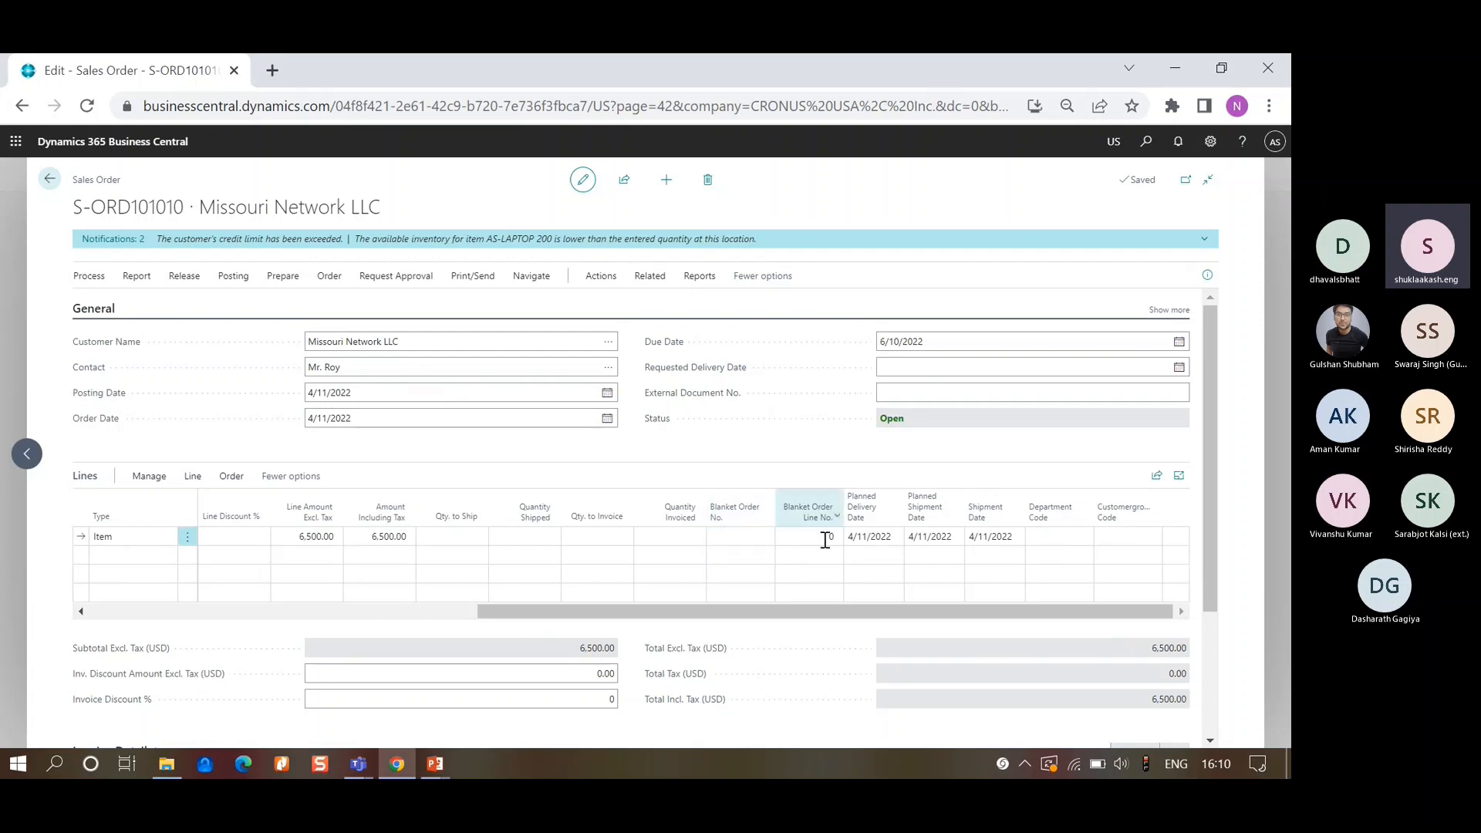
left_click(719, 534)
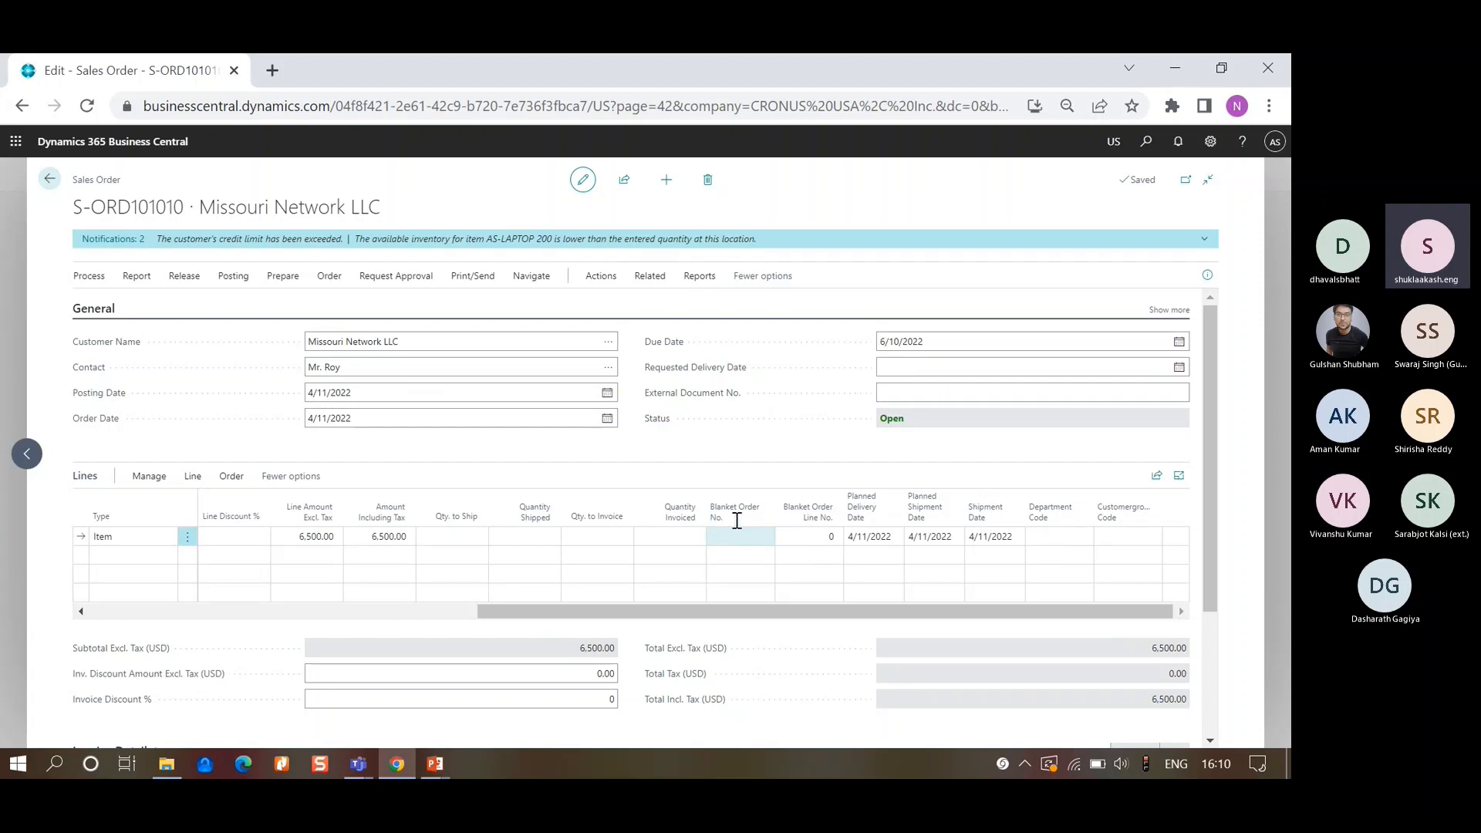
left_click(1211, 141)
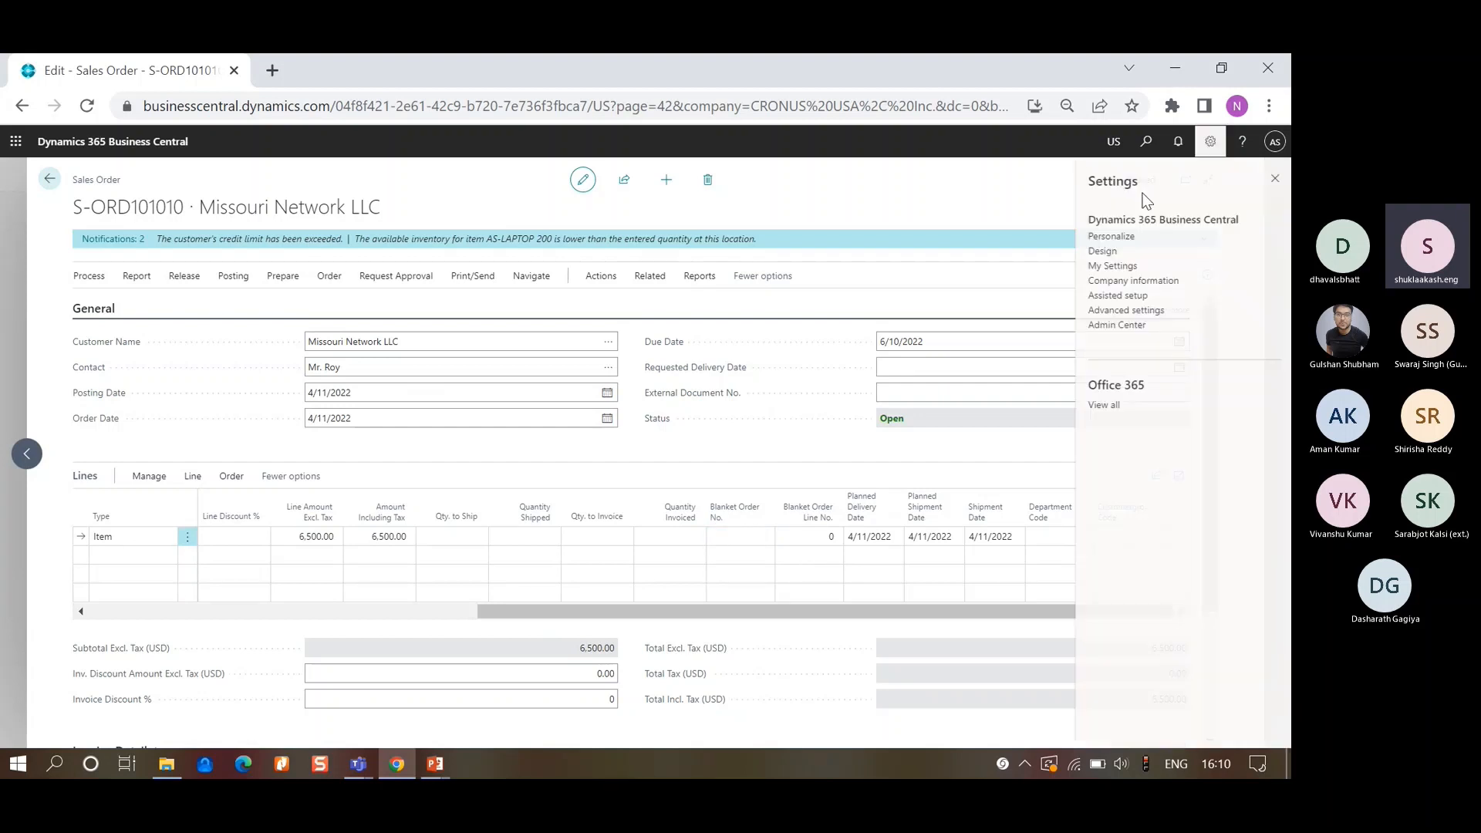
left_click(1112, 236)
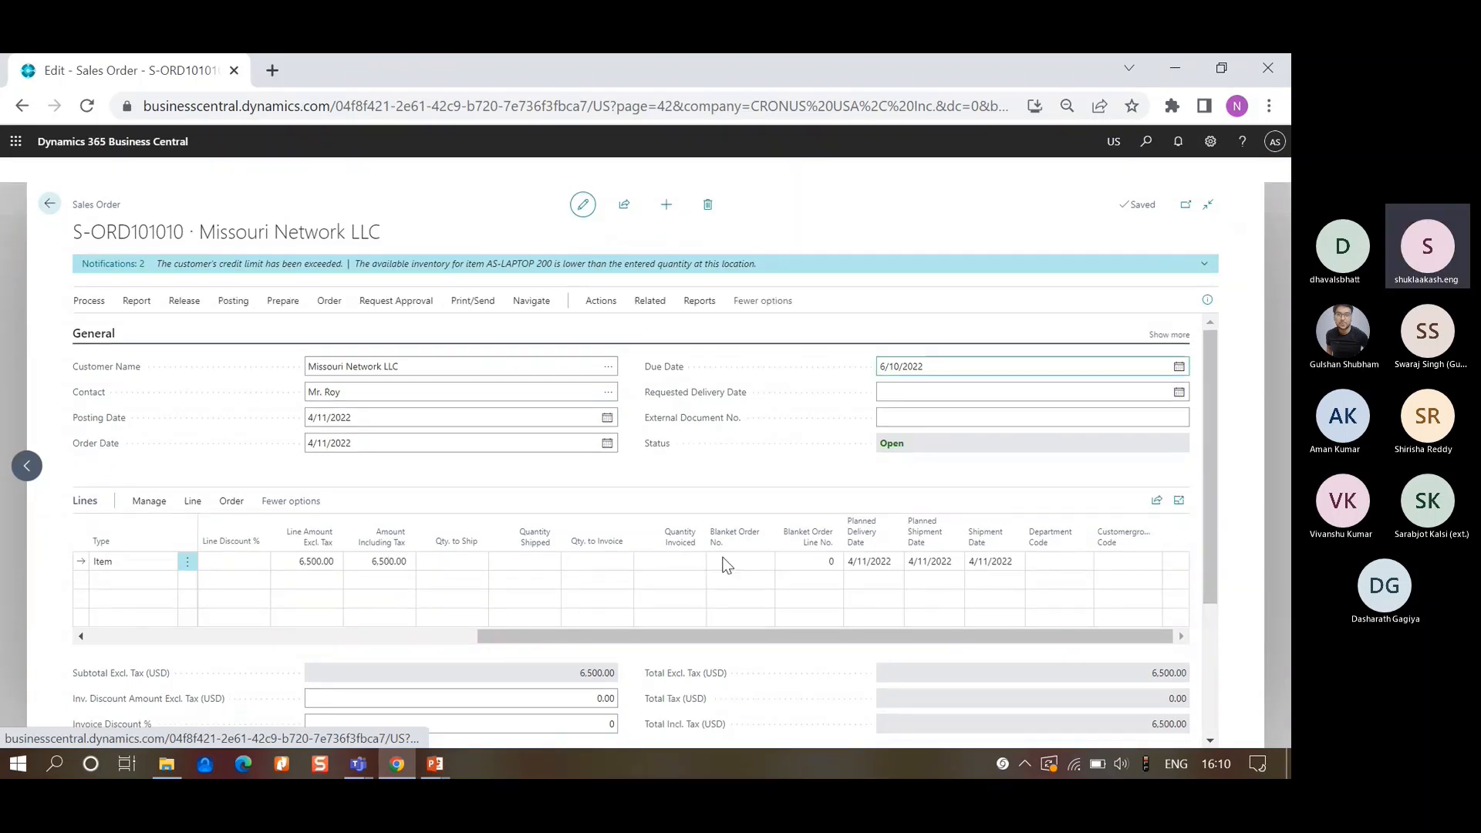
- Link the laptop line's Blanket Order No. to the blanket order line with quantity 10, sorting the candidate lines by document number
left_click(759, 540)
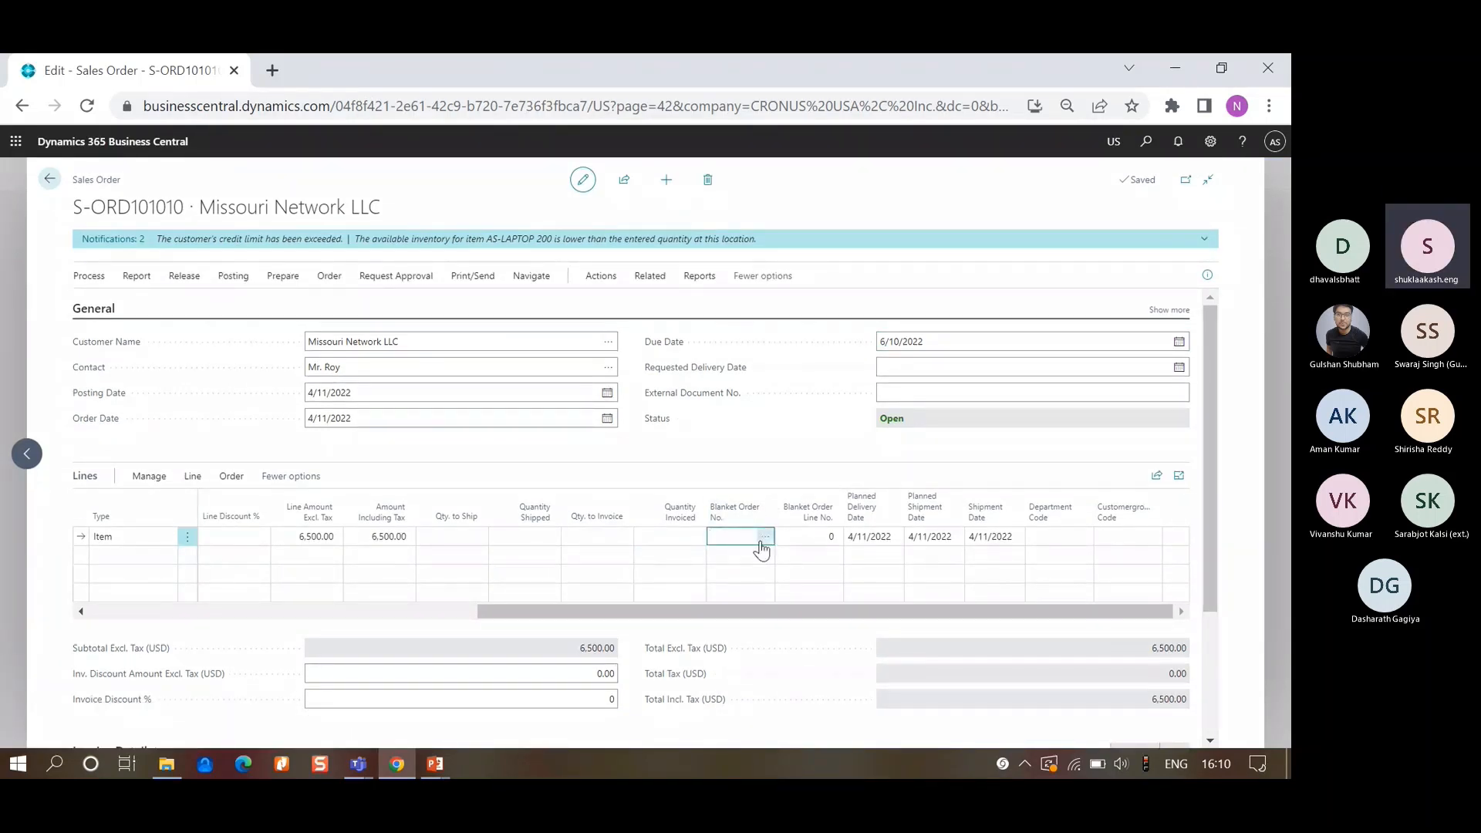
left_click(762, 540)
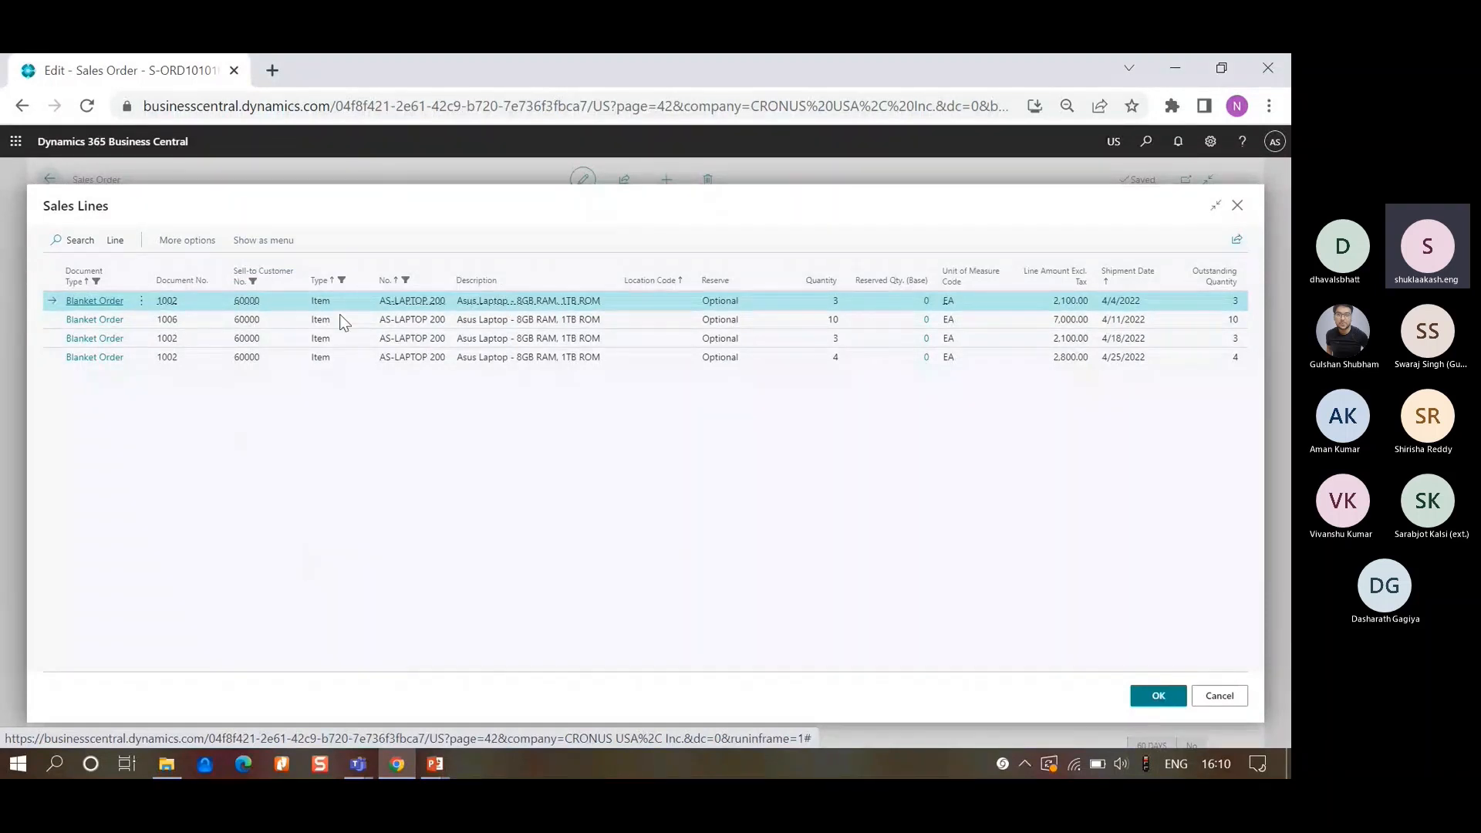
left_click(291, 324)
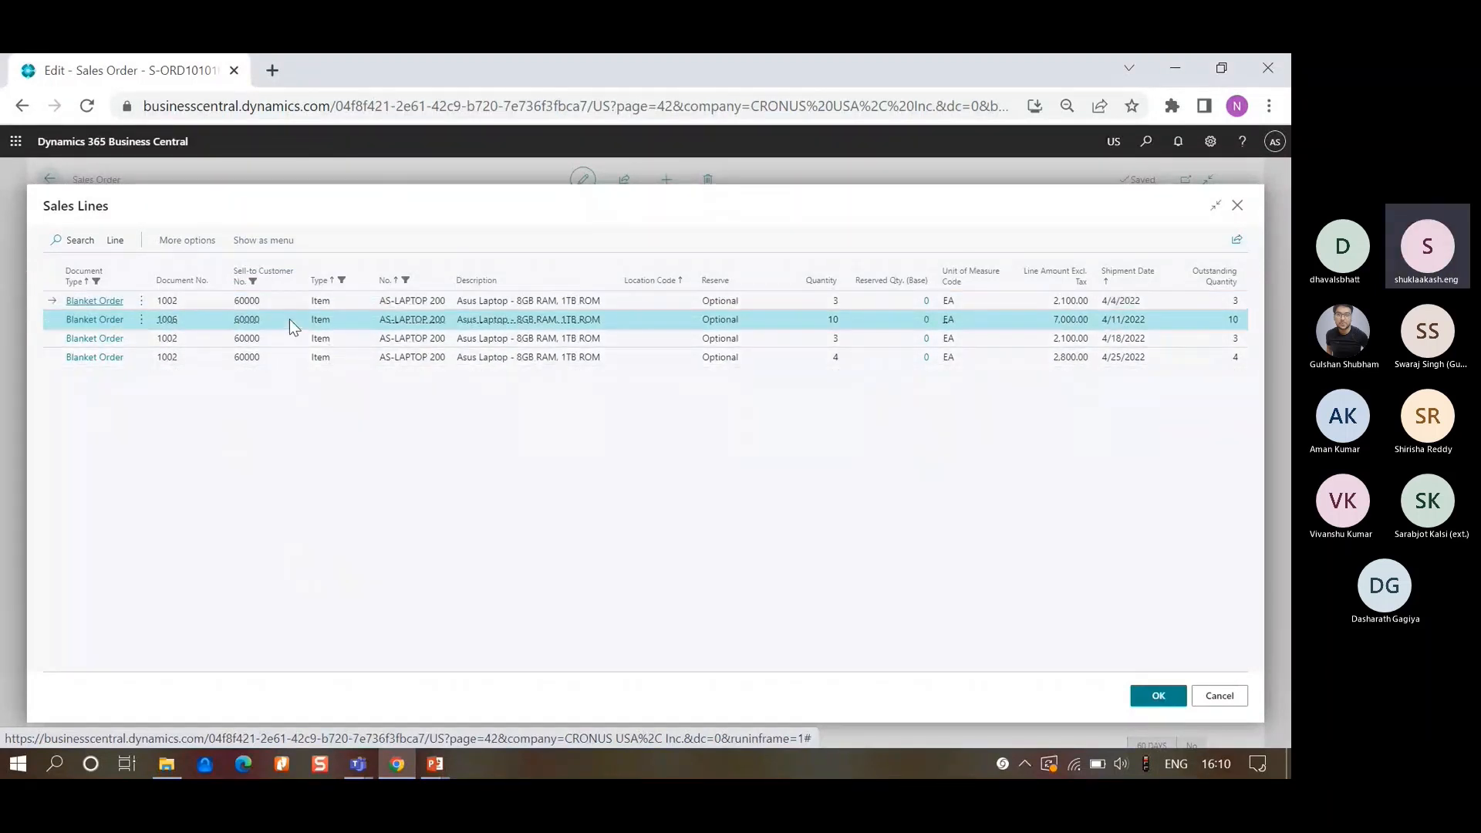
left_click(182, 280)
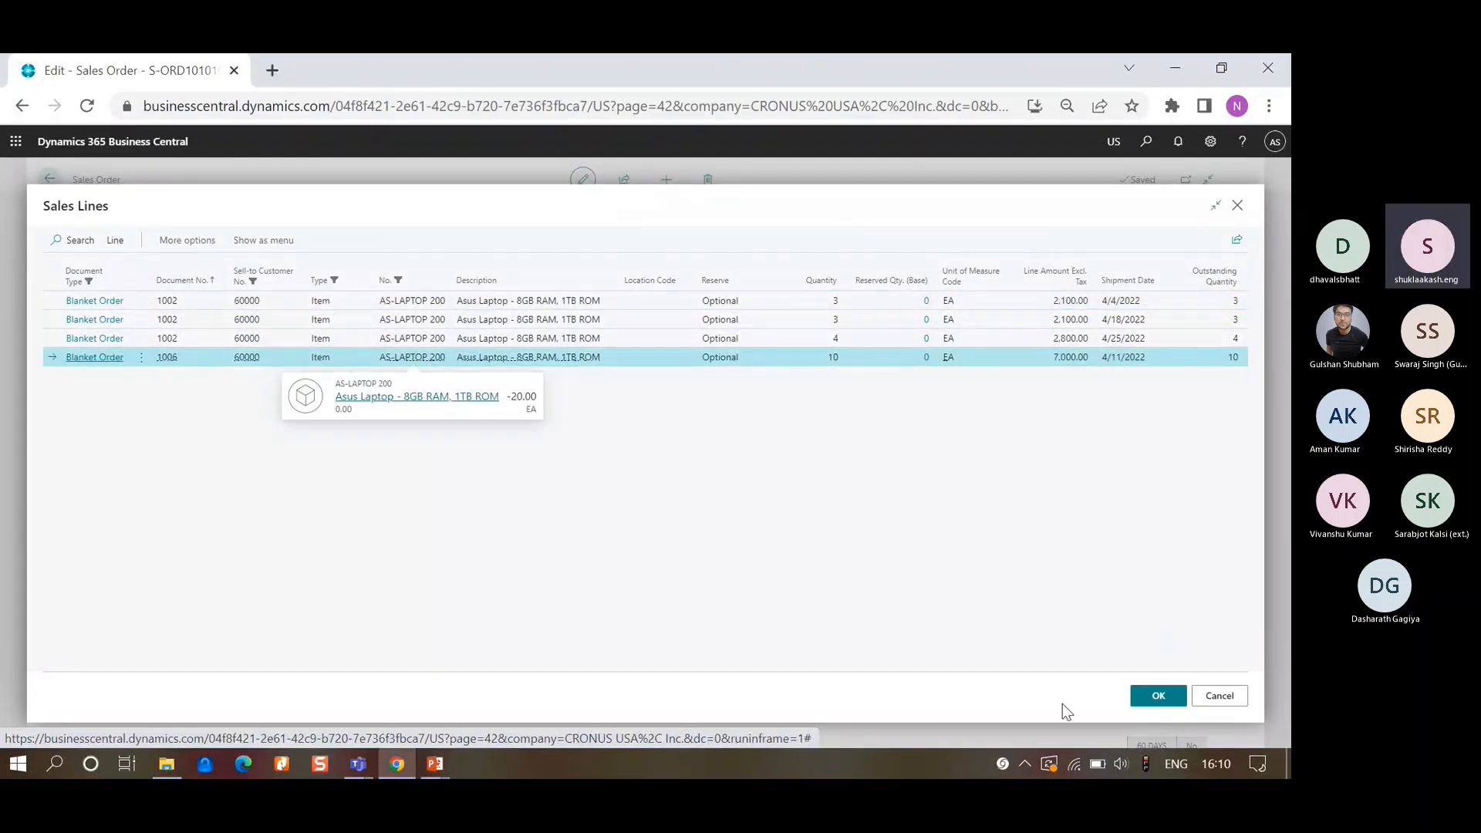
left_click(1157, 696)
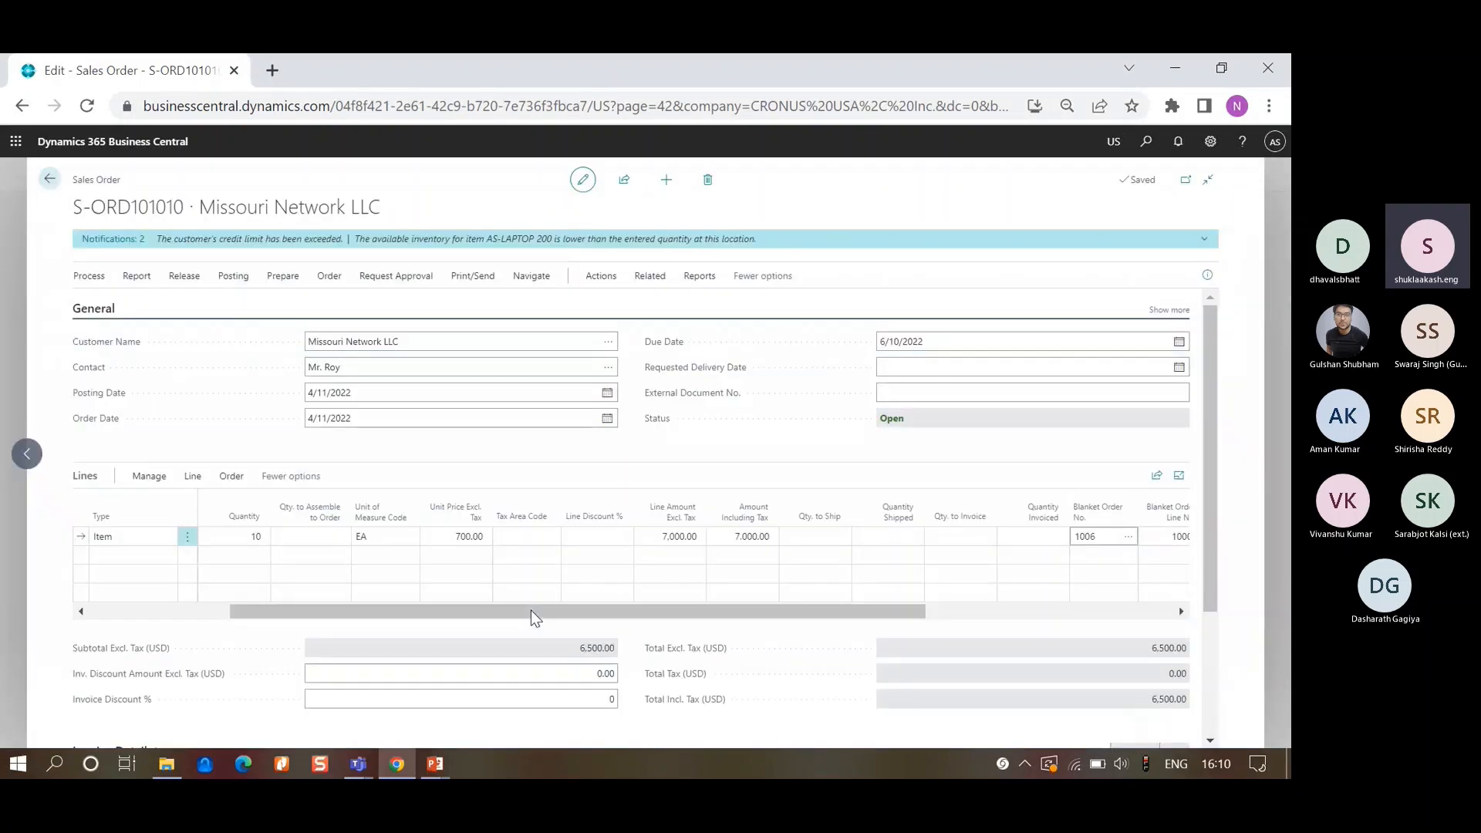
- Look up the last-listed Missouri Network LLC blanket sales order, check its laptop line's unposted order lines, and return to the sales order
left_click_drag(873, 617, 952, 622)
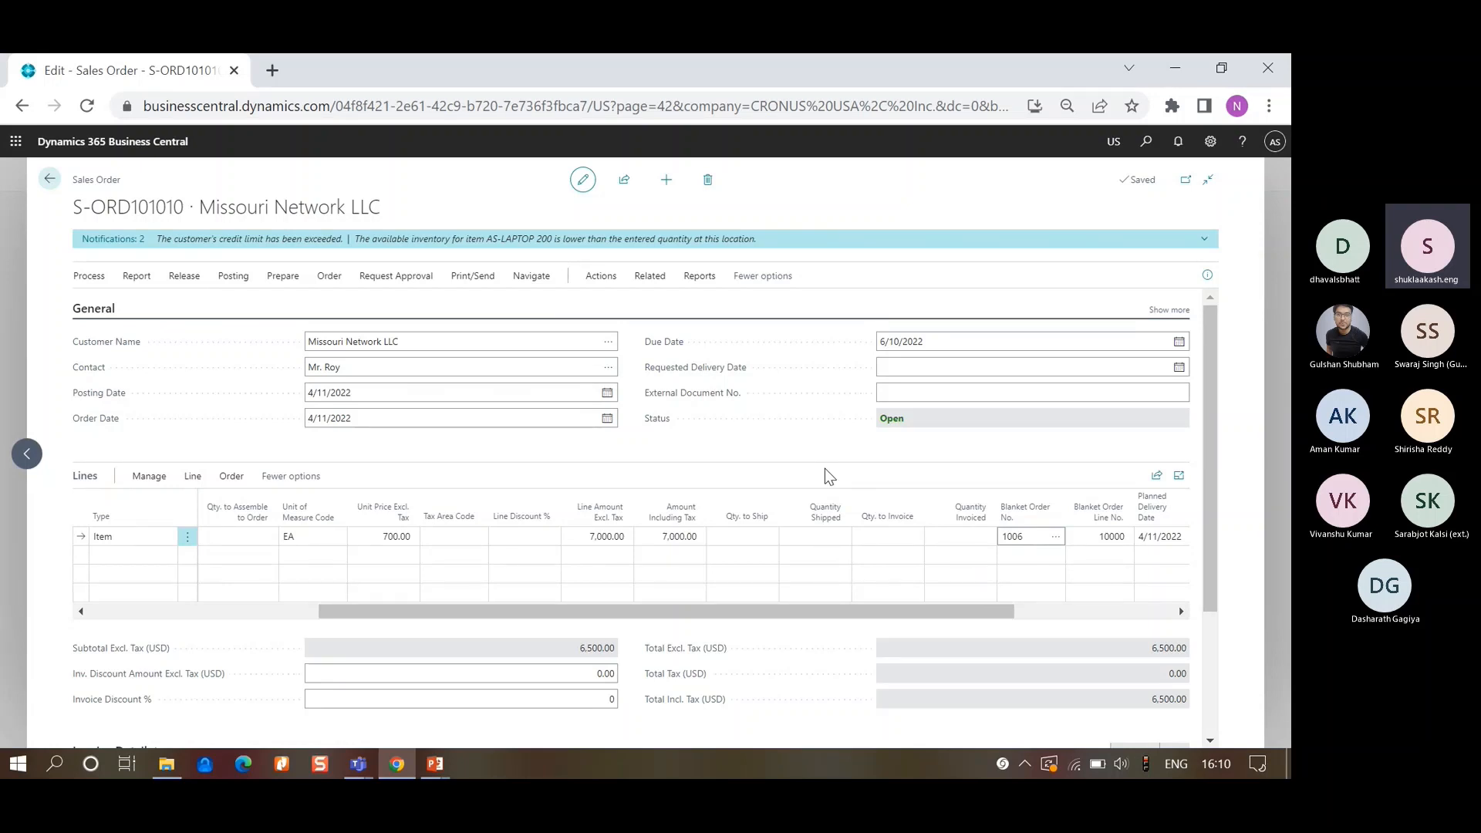
left_click(1154, 152)
type("blanke")
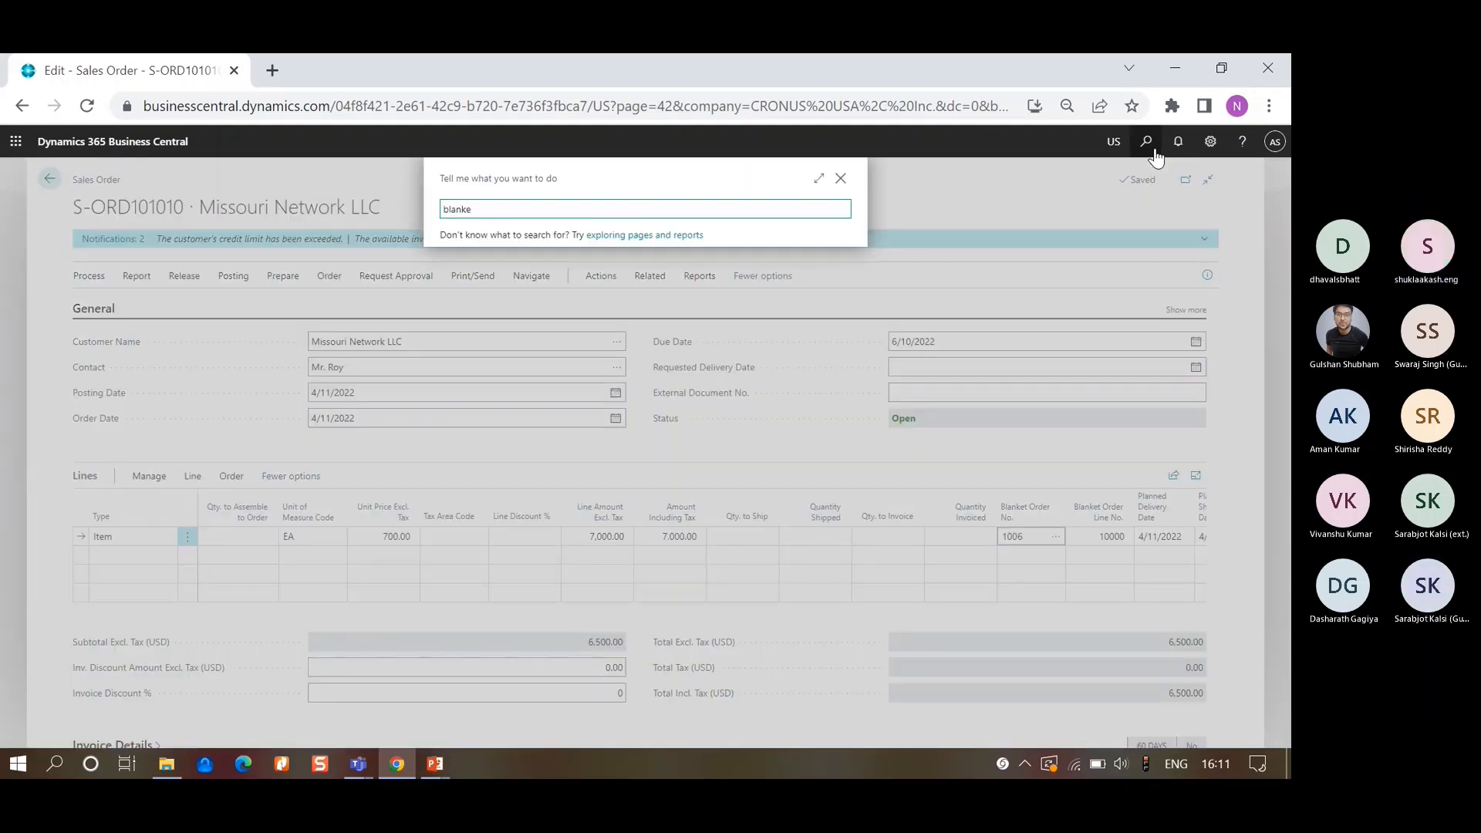
type("t")
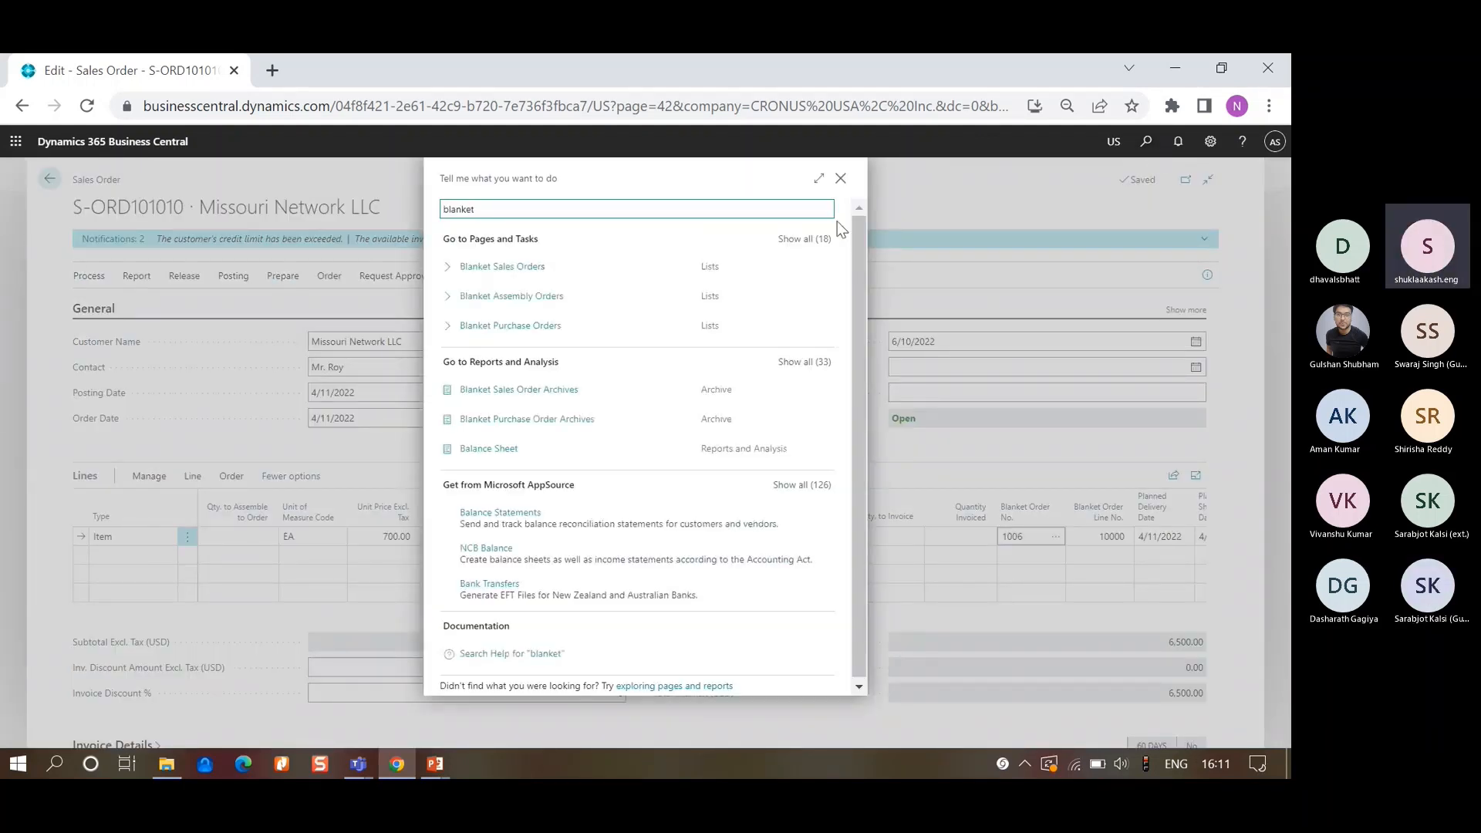
left_click(551, 284)
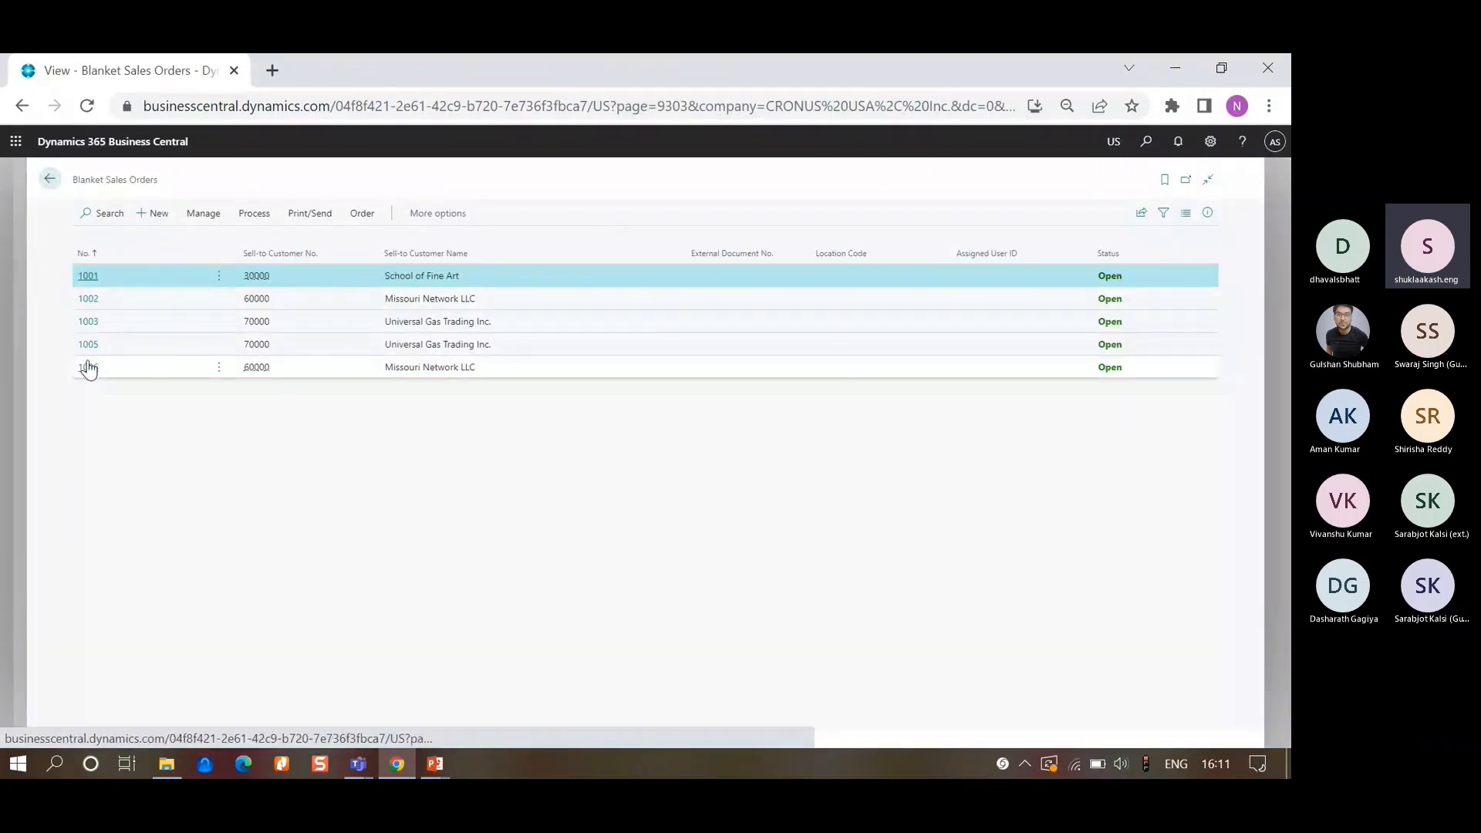
left_click(89, 367)
left_click(193, 494)
left_click(239, 523)
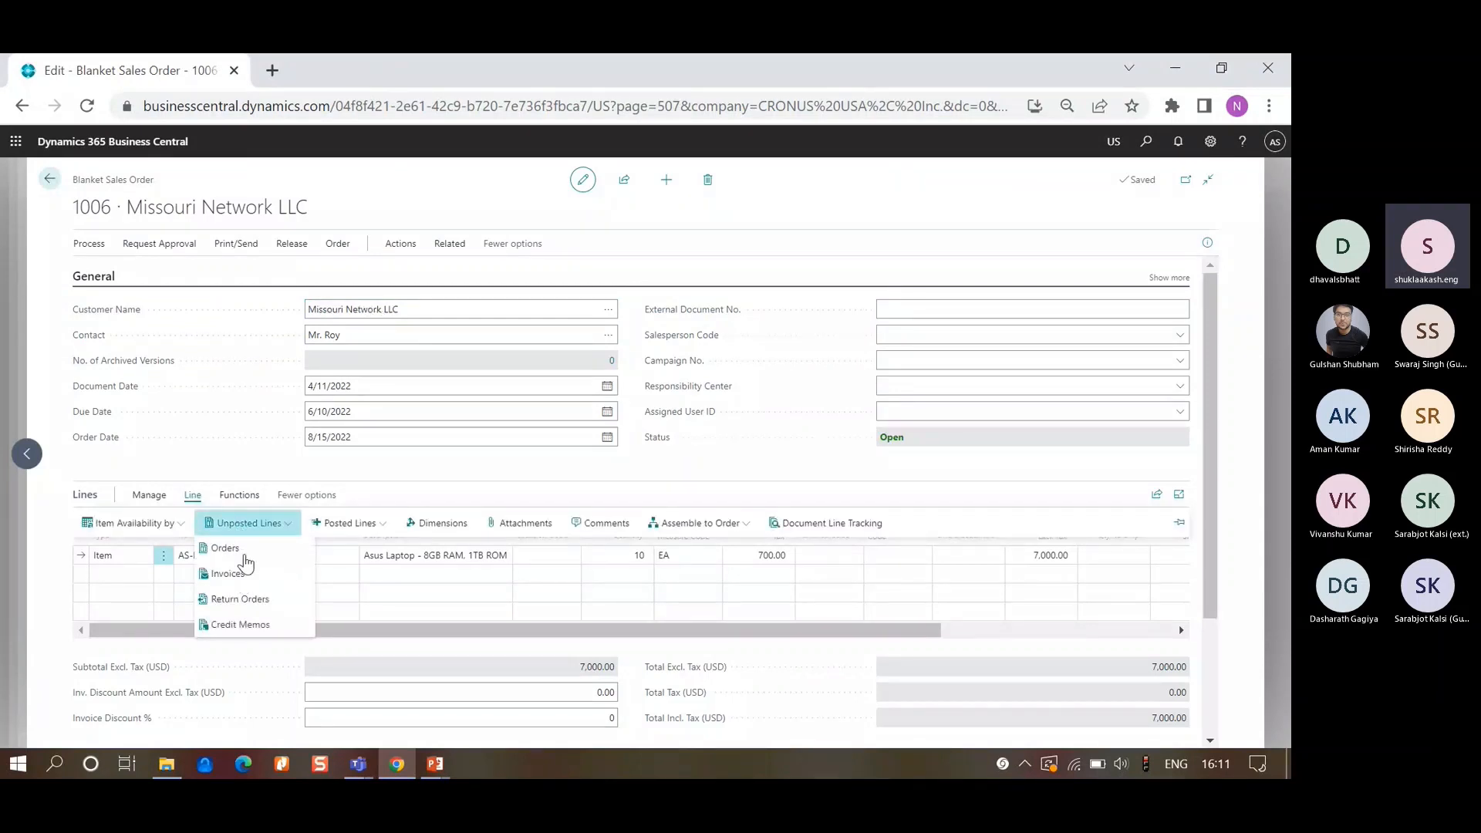
left_click(245, 554)
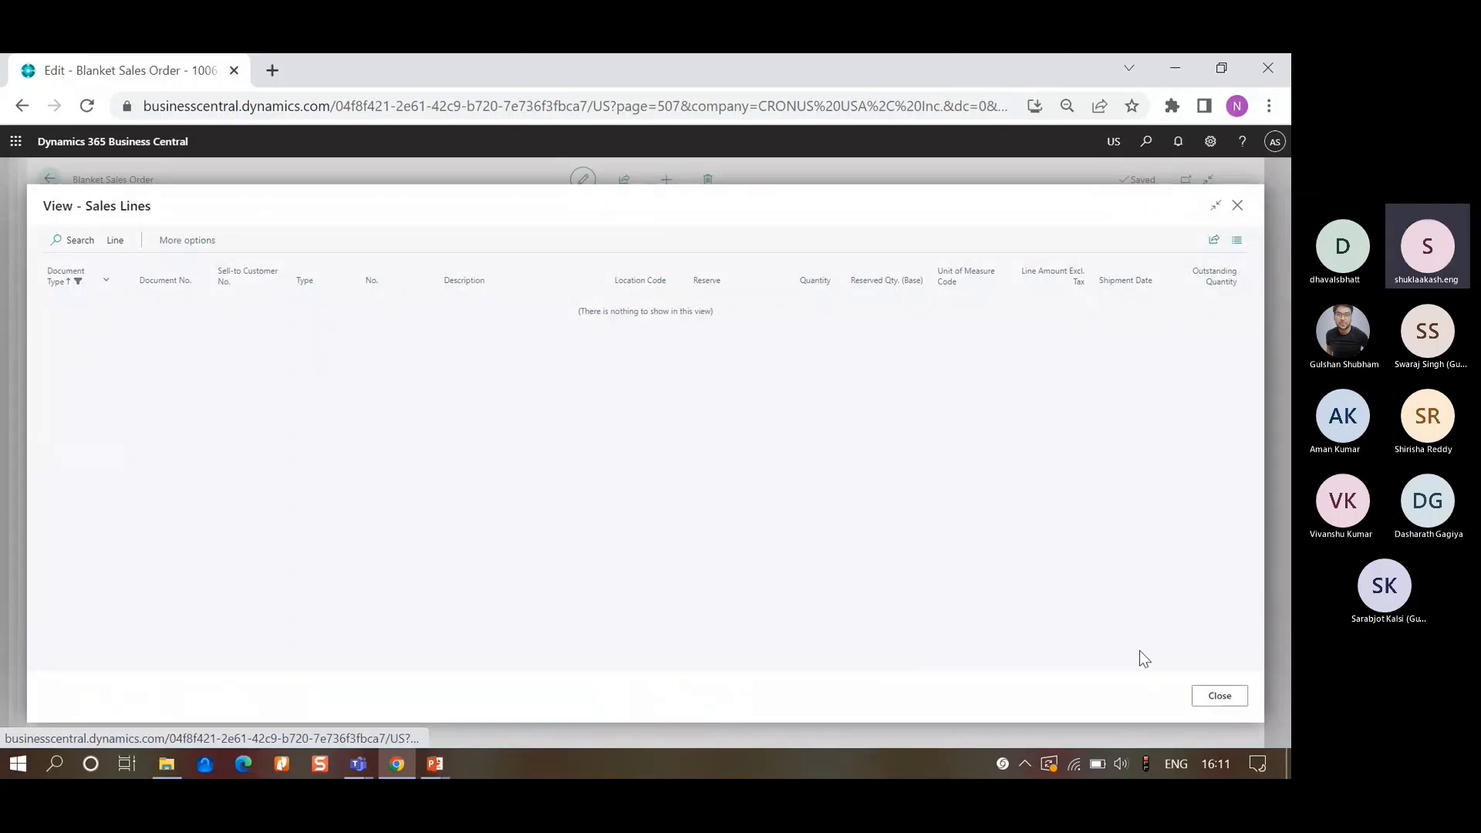
left_click(1217, 697)
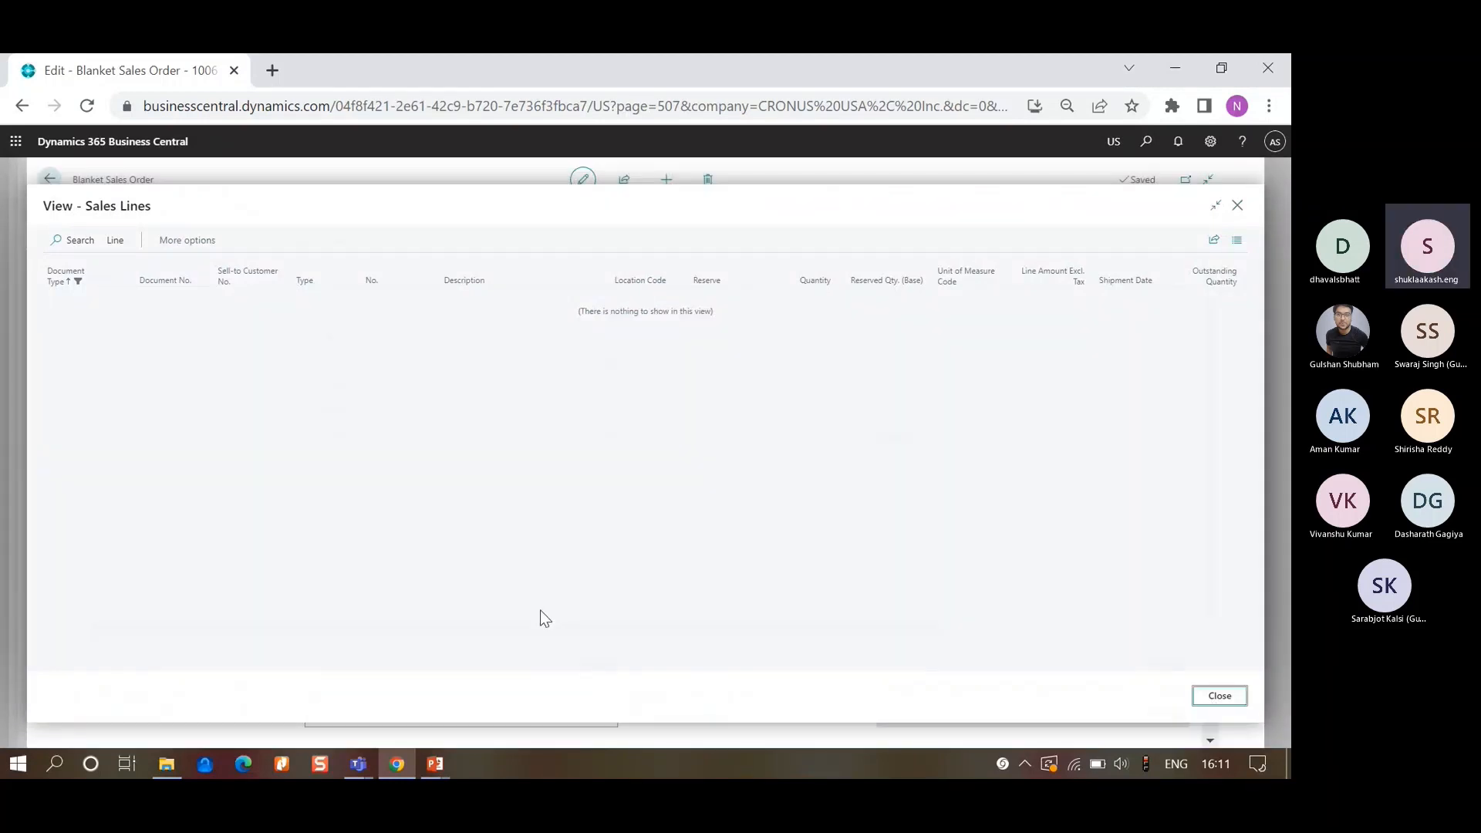
left_click(22, 326)
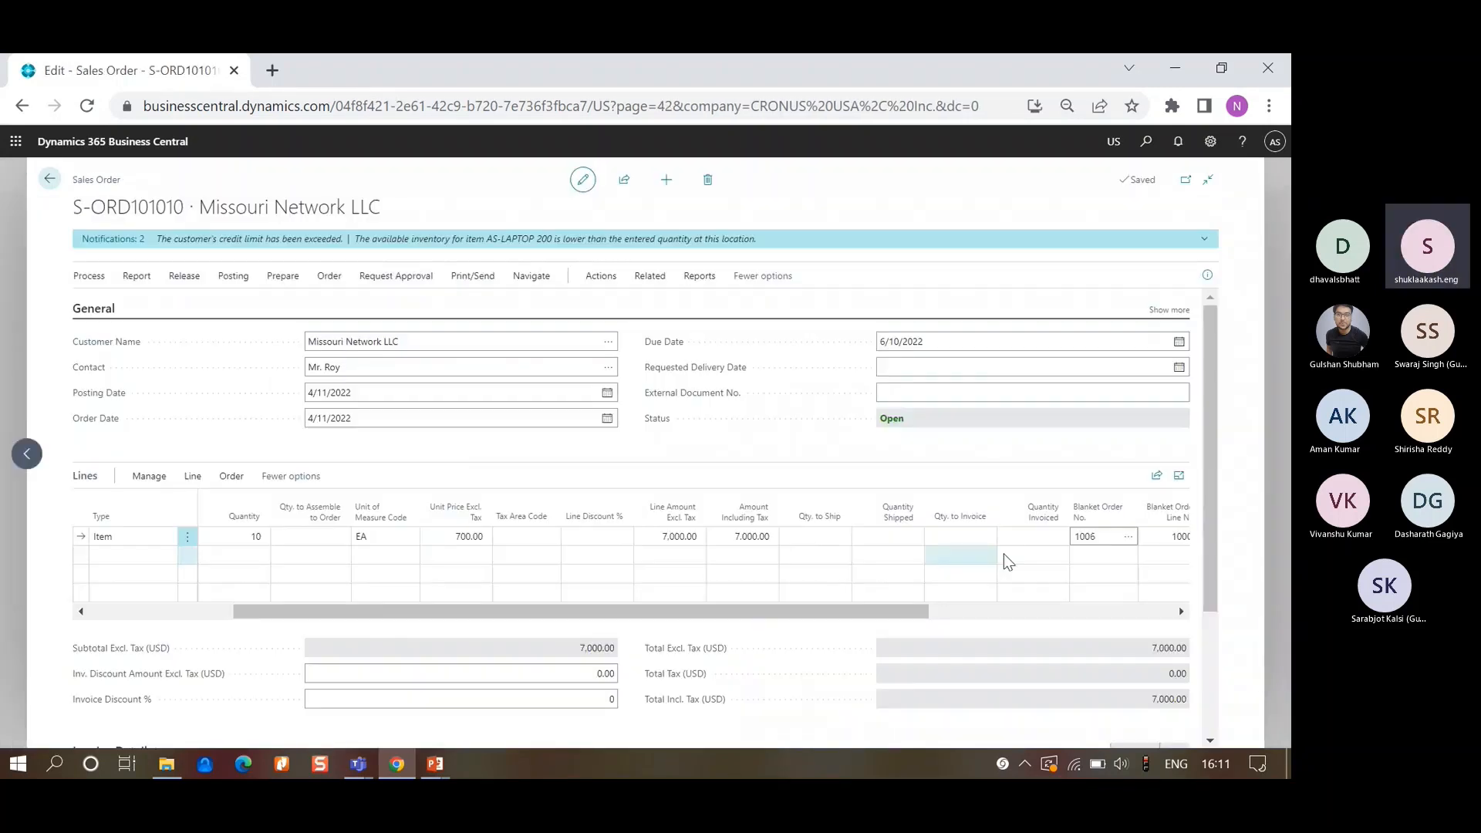
- Set the laptop line's Qty. to Ship to 10 and post the sales order with the Ship and Invoice option
left_click(829, 534)
type("10")
key("Tab")
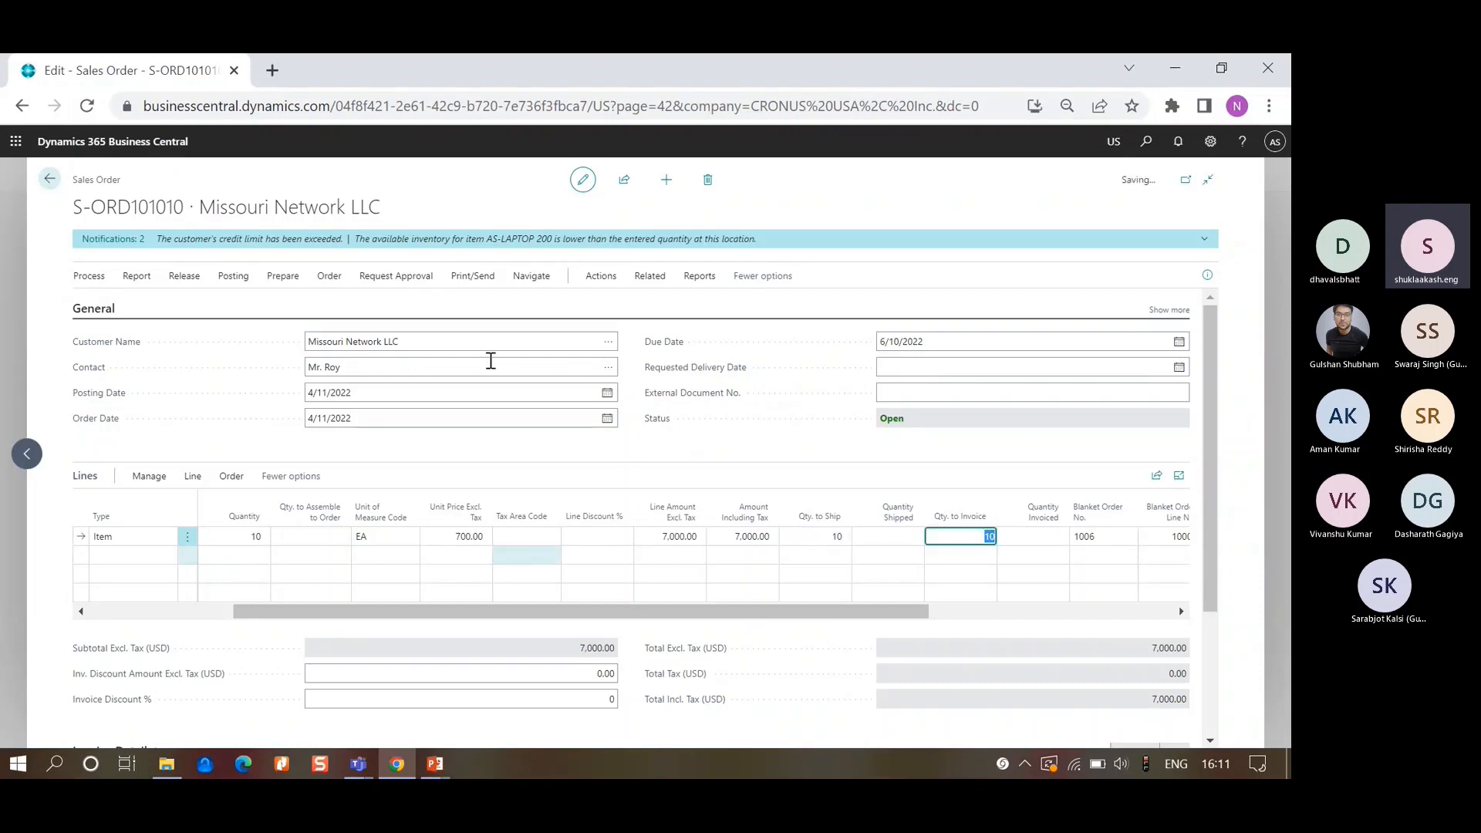
left_click(235, 277)
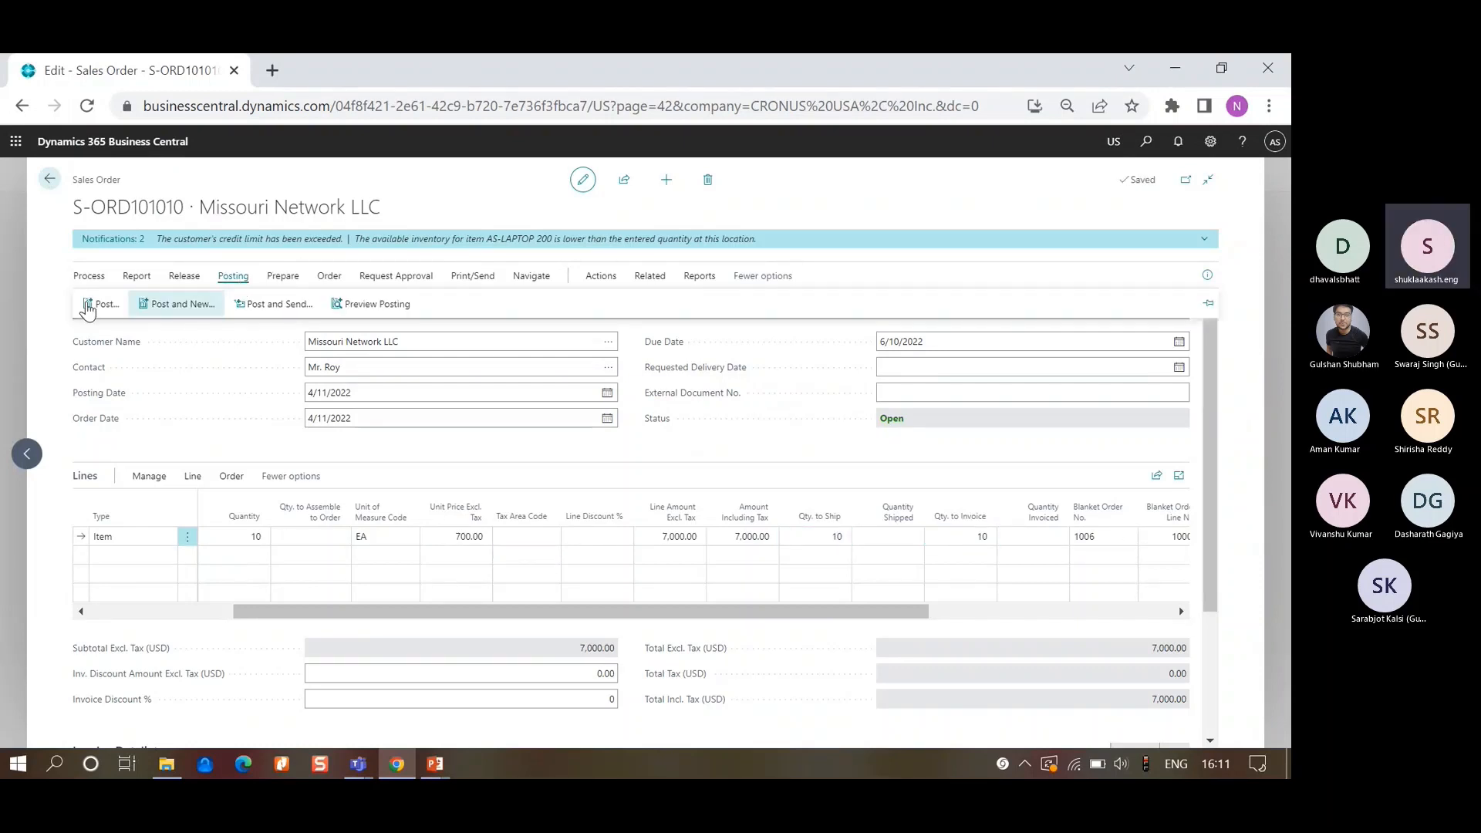
left_click(93, 303)
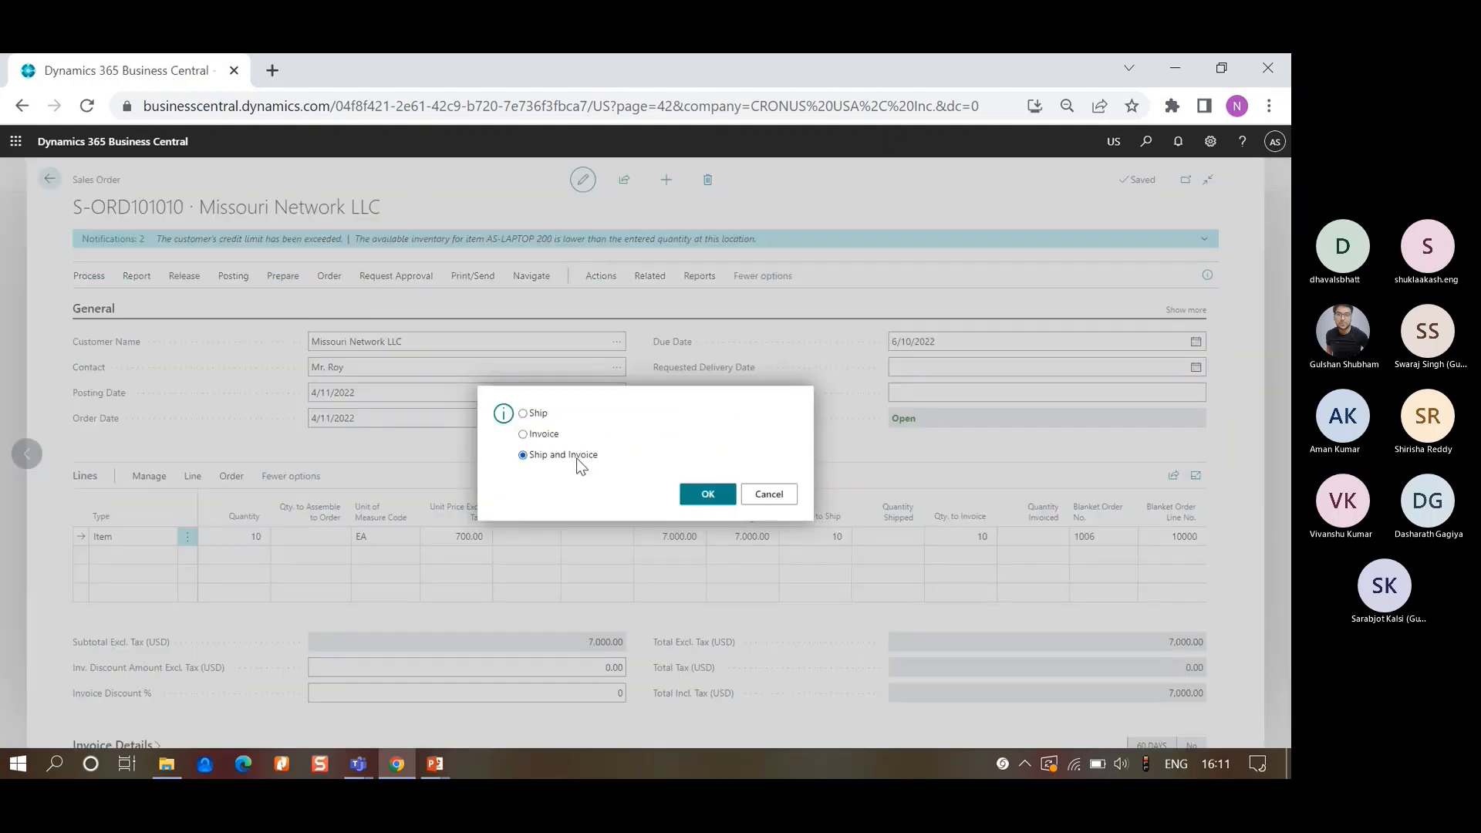
left_click(707, 494)
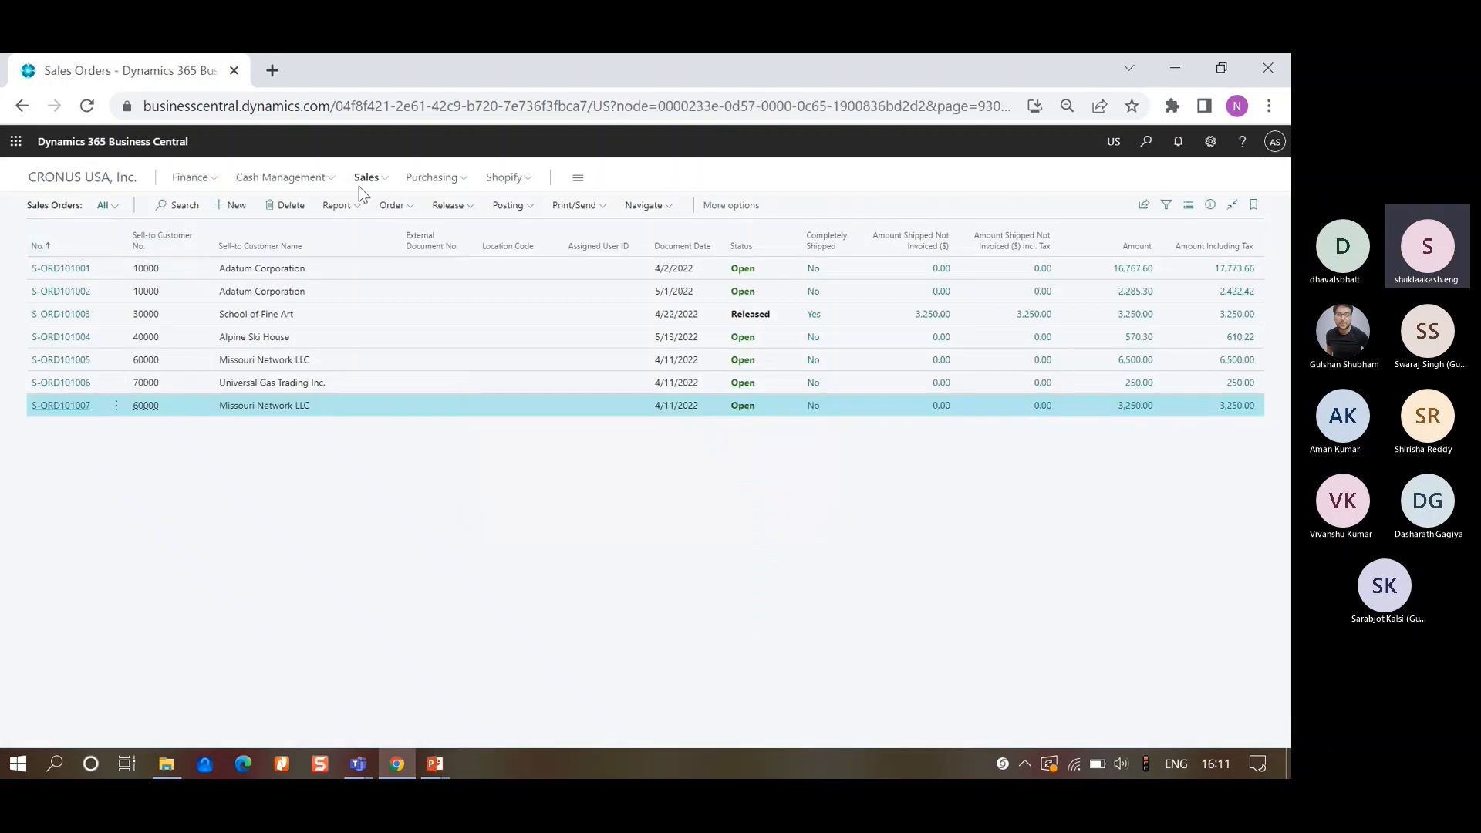
- Open the last-listed Missouri Network LLC blanket sales order and check the laptop line's Quantity Shipped and Quantity Invoiced
left_click(374, 181)
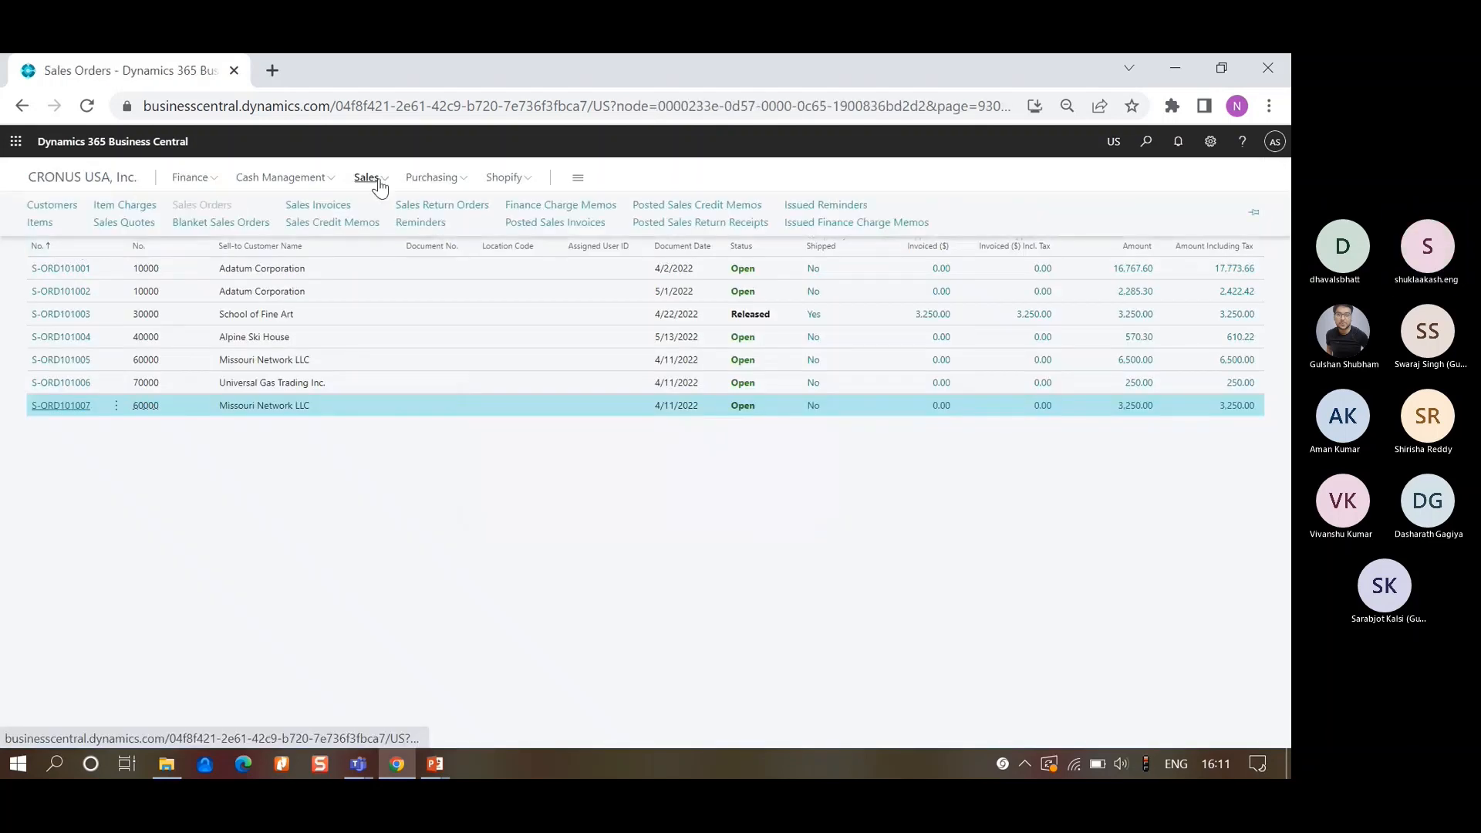
left_click(226, 224)
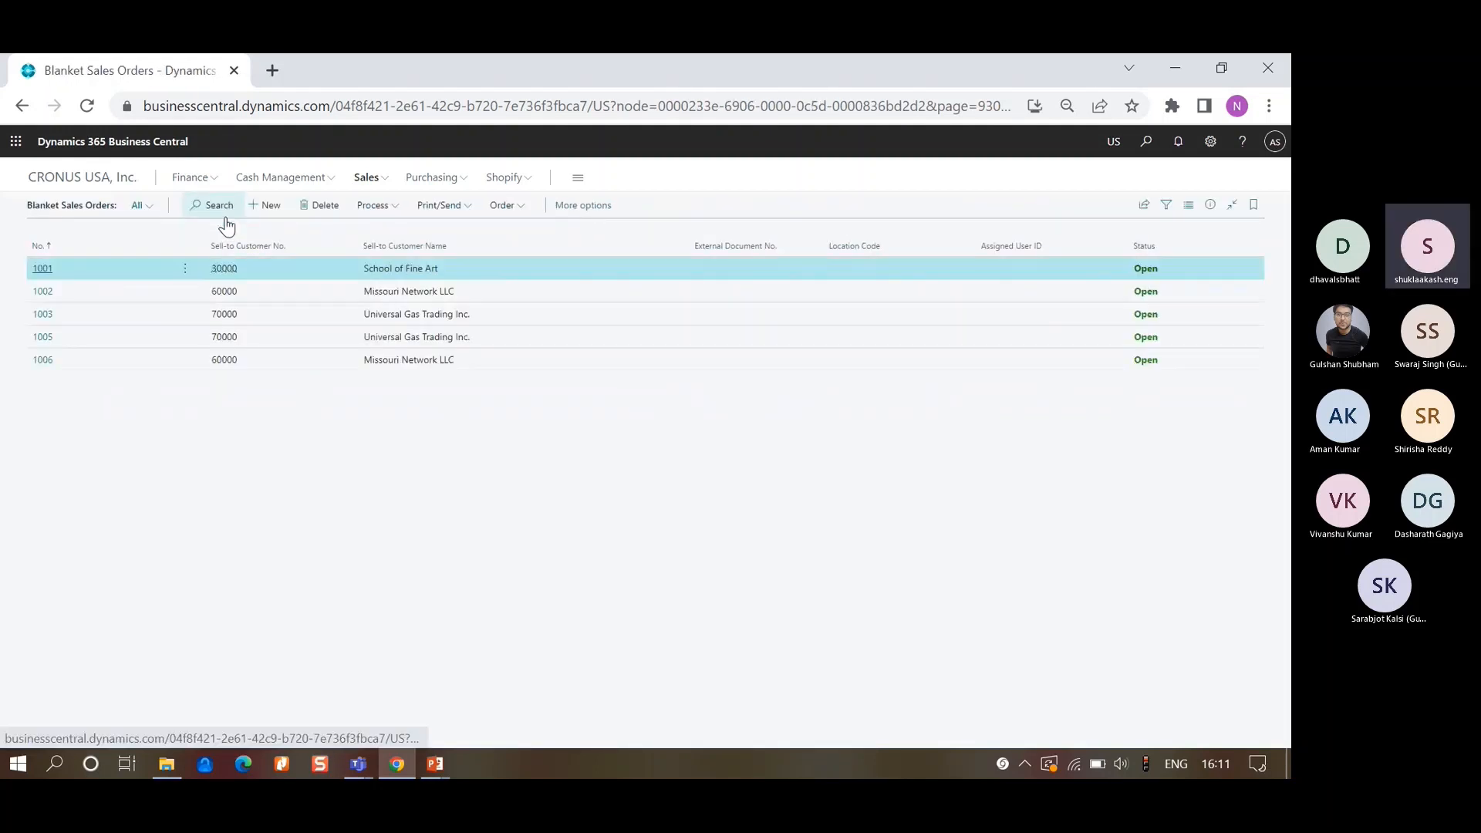
left_click(45, 368)
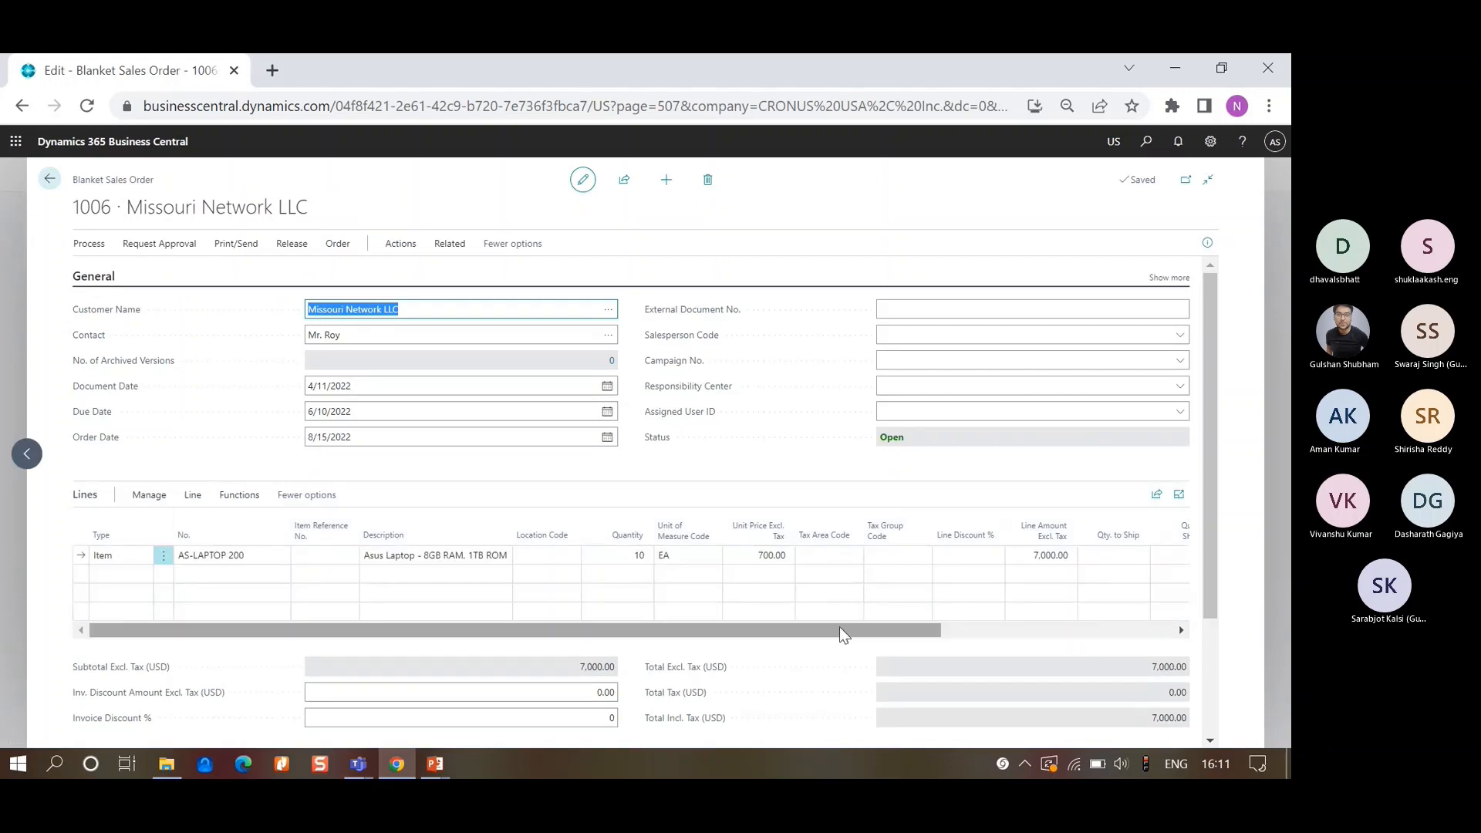
left_click_drag(843, 633, 1057, 633)
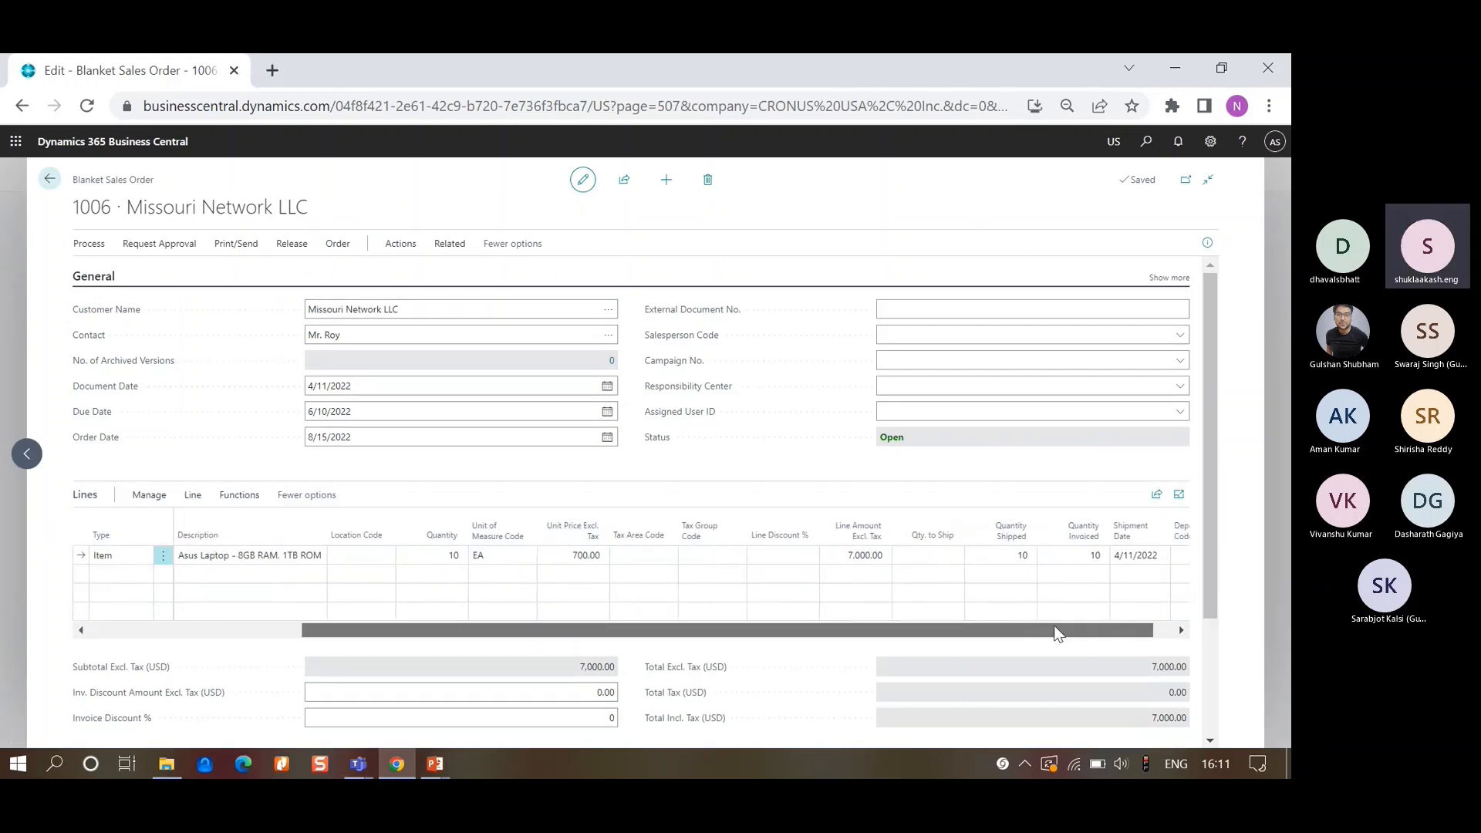
left_click(194, 495)
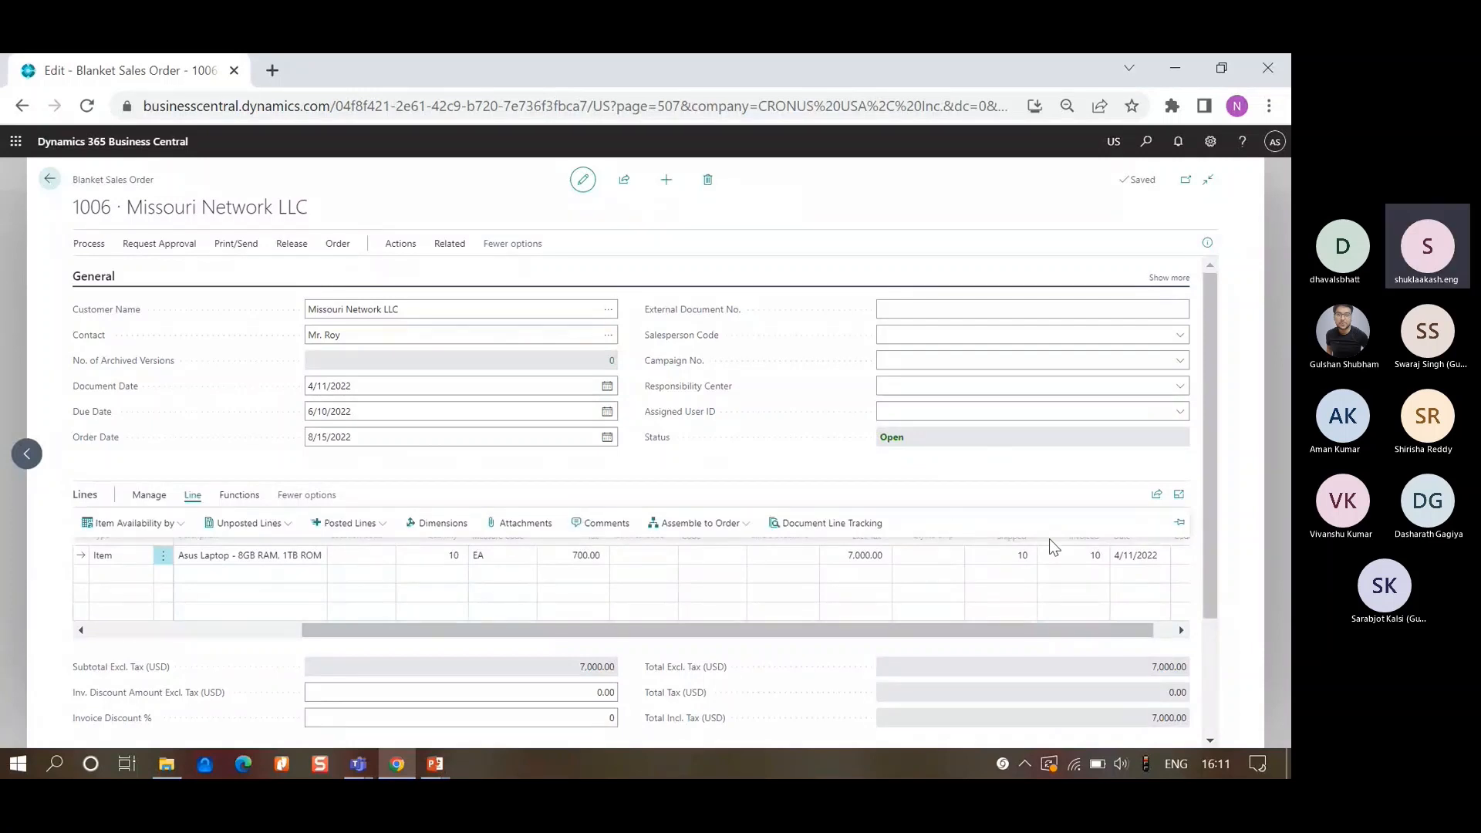
left_click(937, 478)
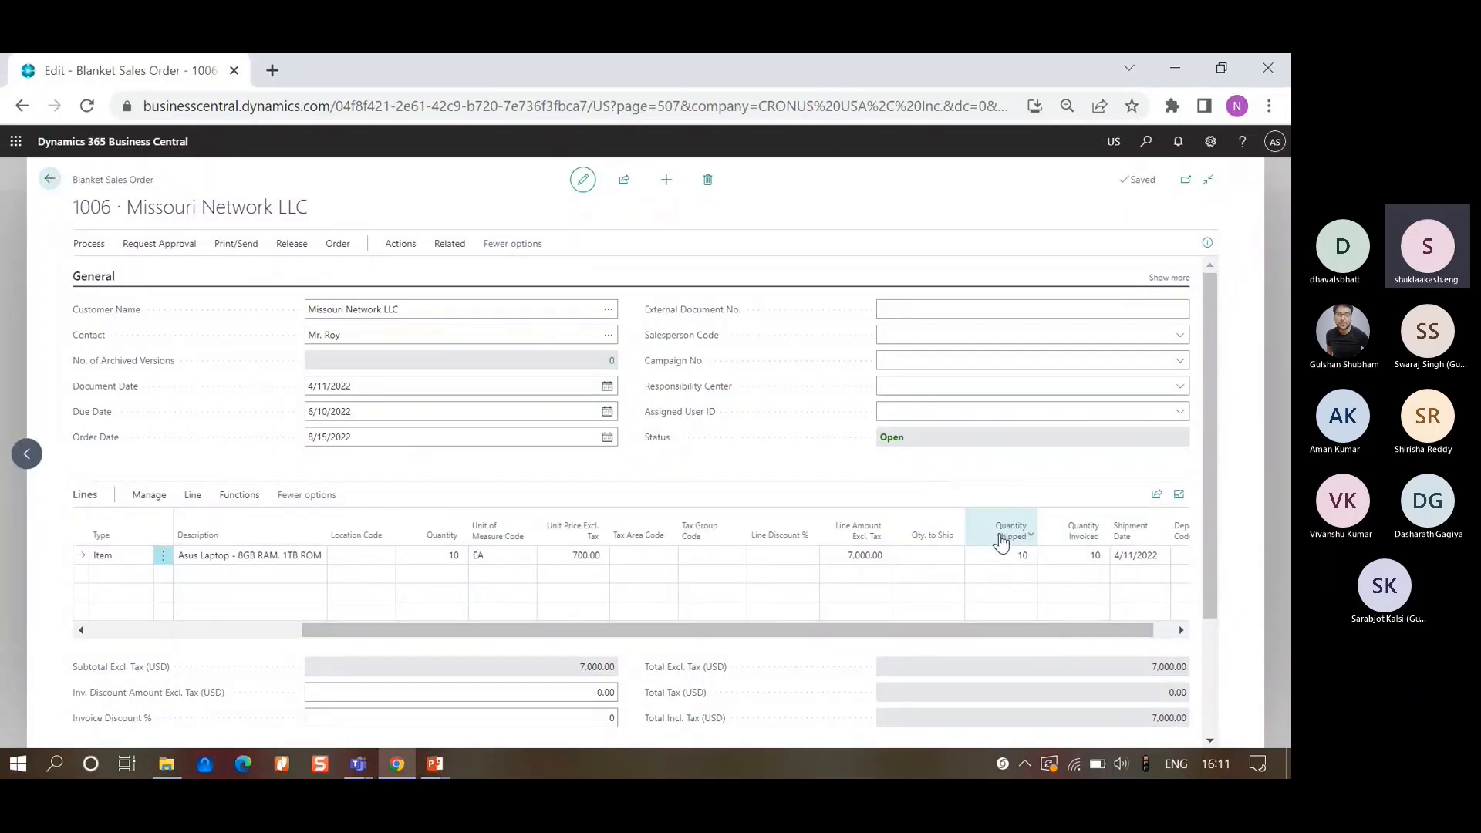
- View the posted sales invoice lines for the blanket order's laptop line
left_click(205, 500)
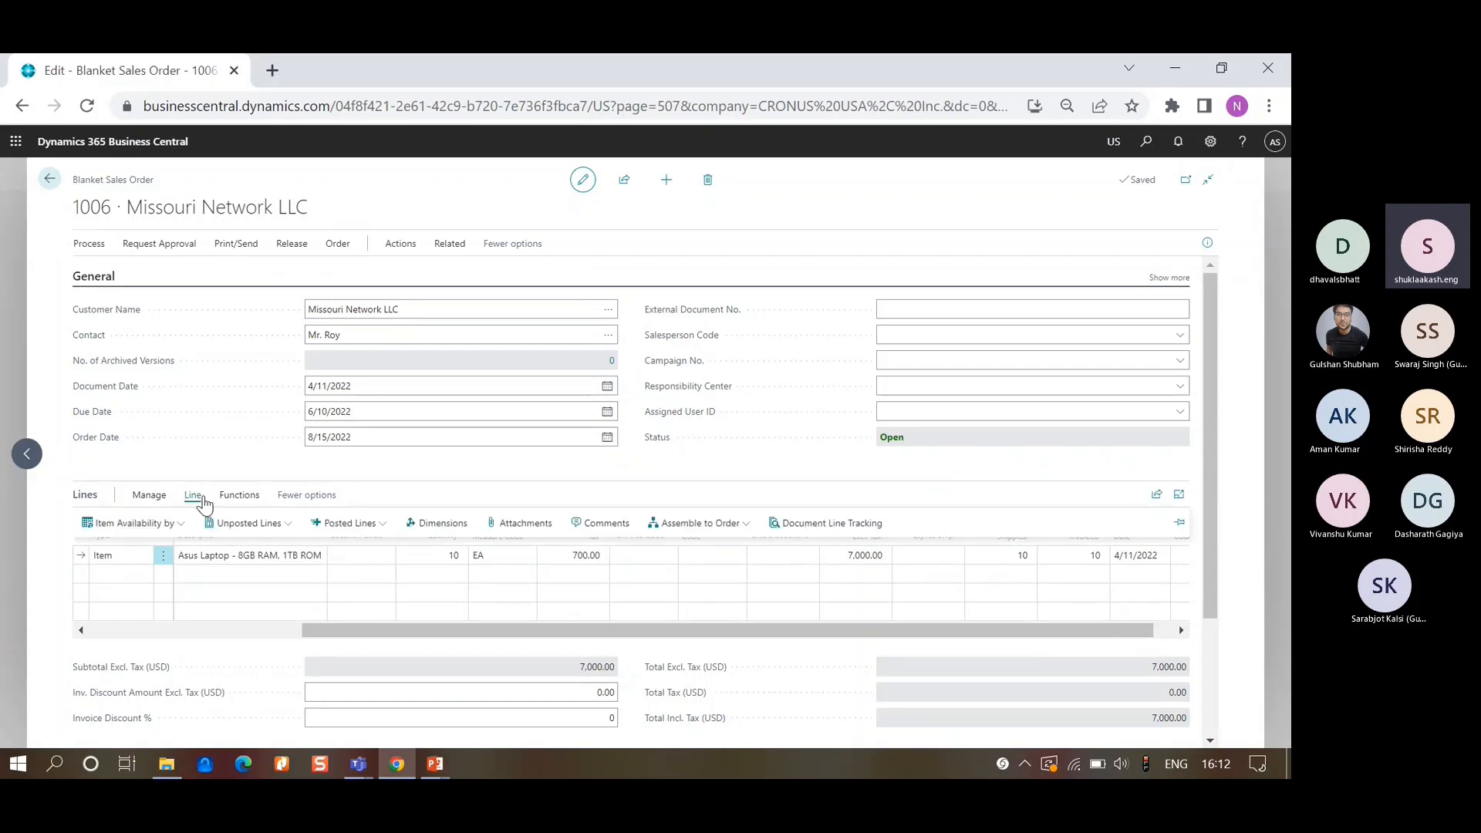
left_click(324, 531)
left_click(336, 581)
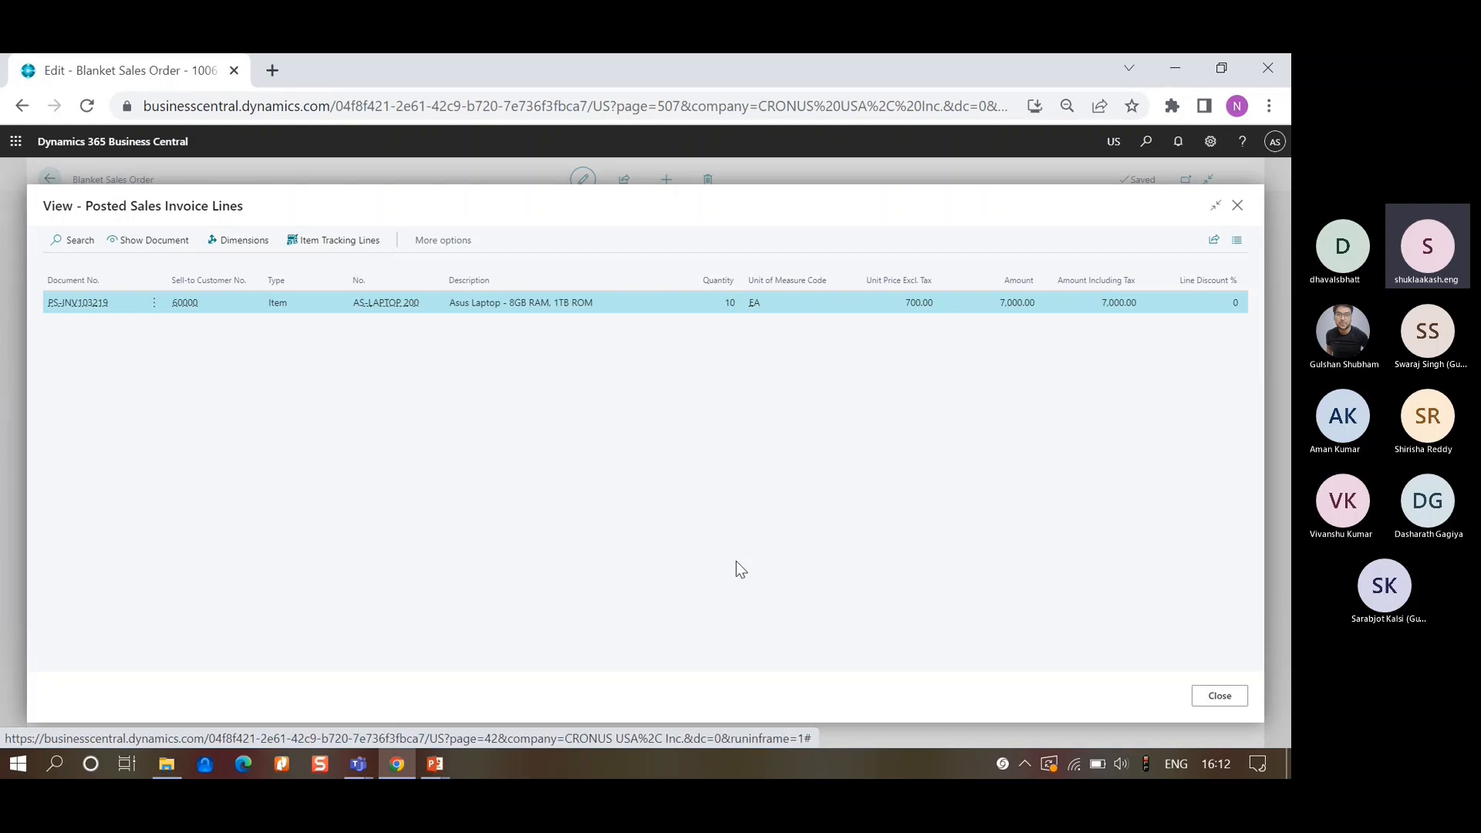
left_click(1232, 712)
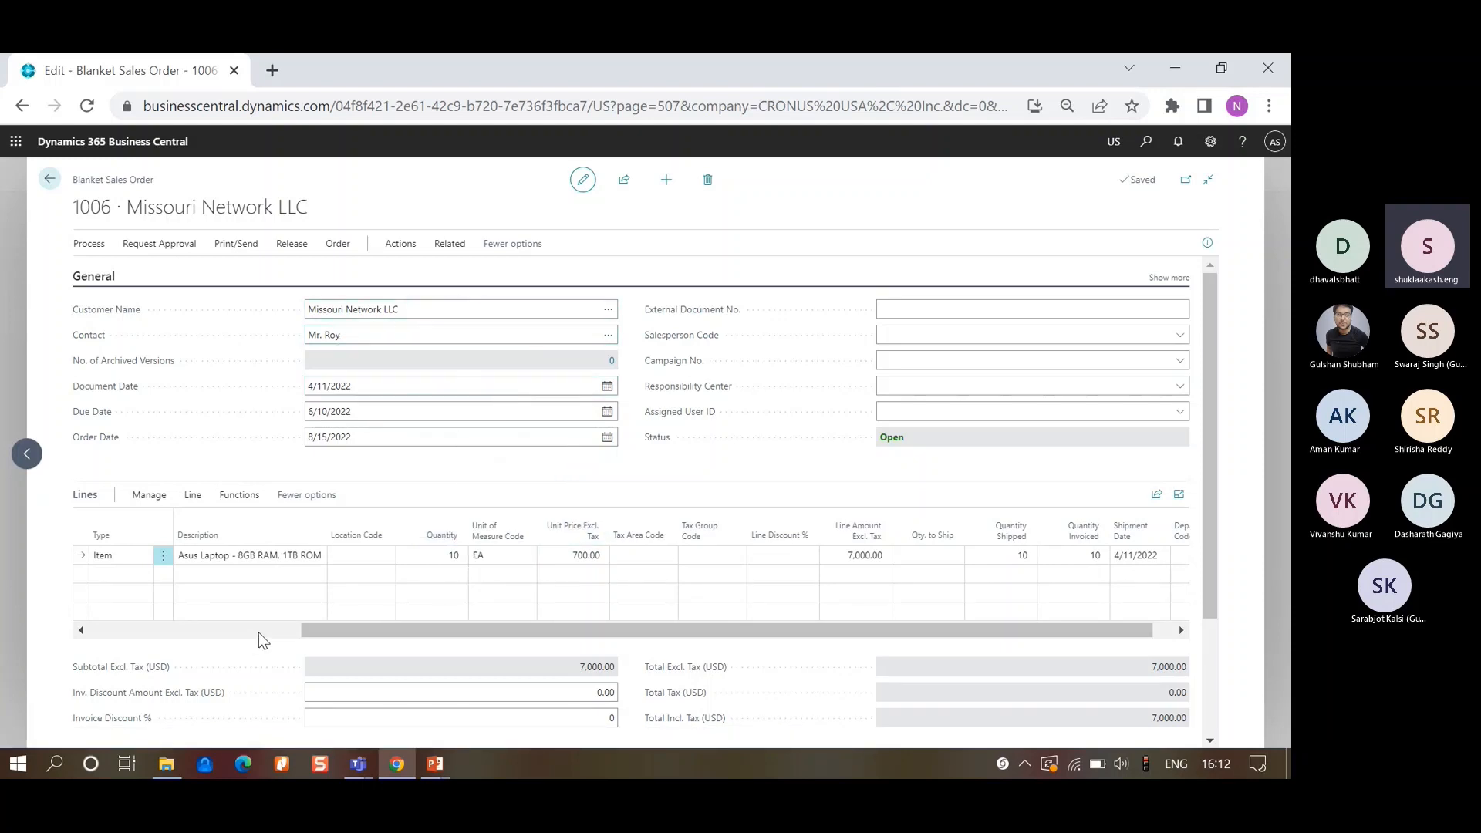
- Return to the blanket sales orders list, reopen the same Missouri Network LLC order, and review its line columns through Customergroup Code
left_click(278, 638)
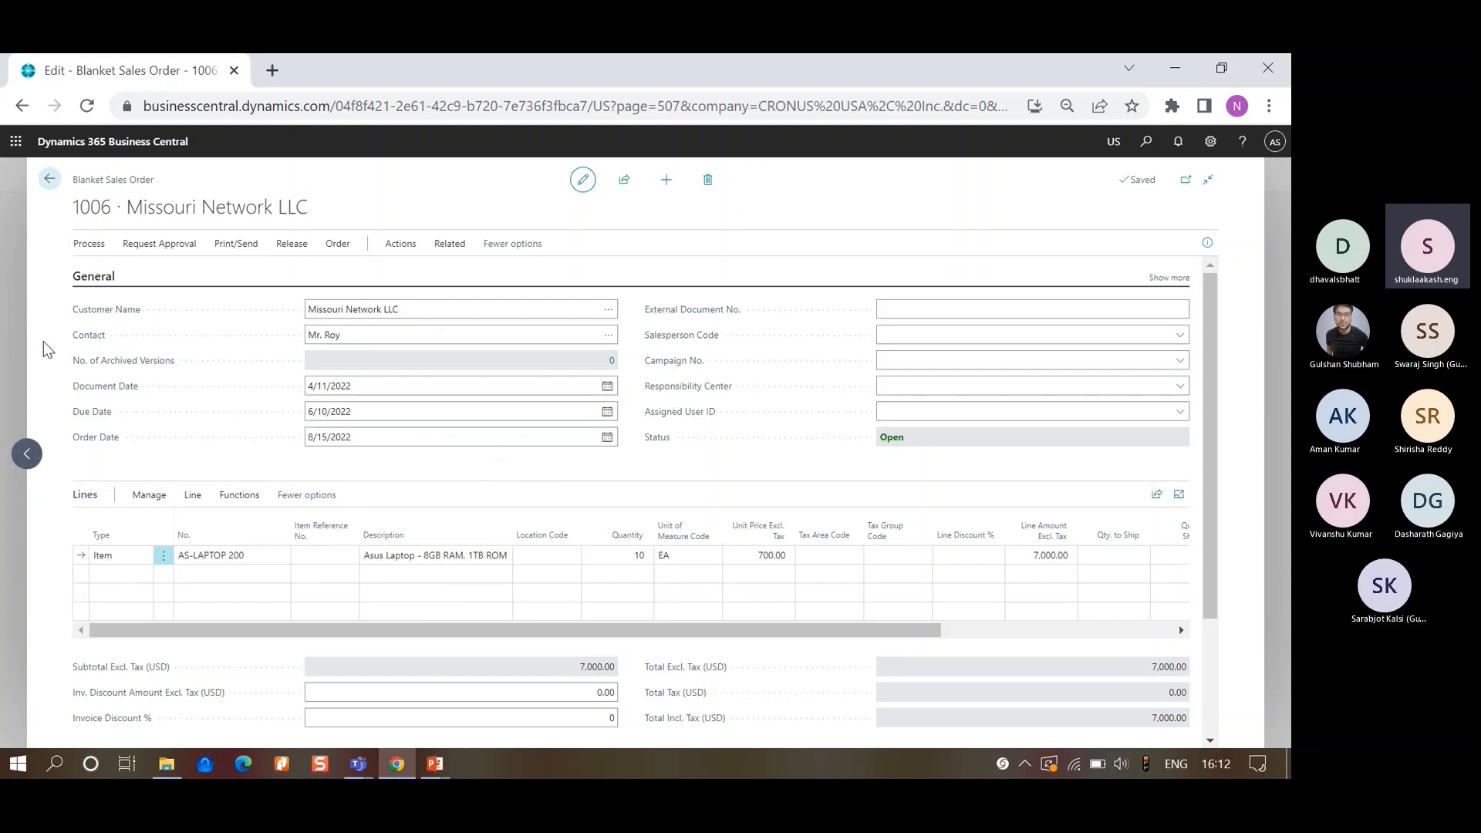
key("Escape")
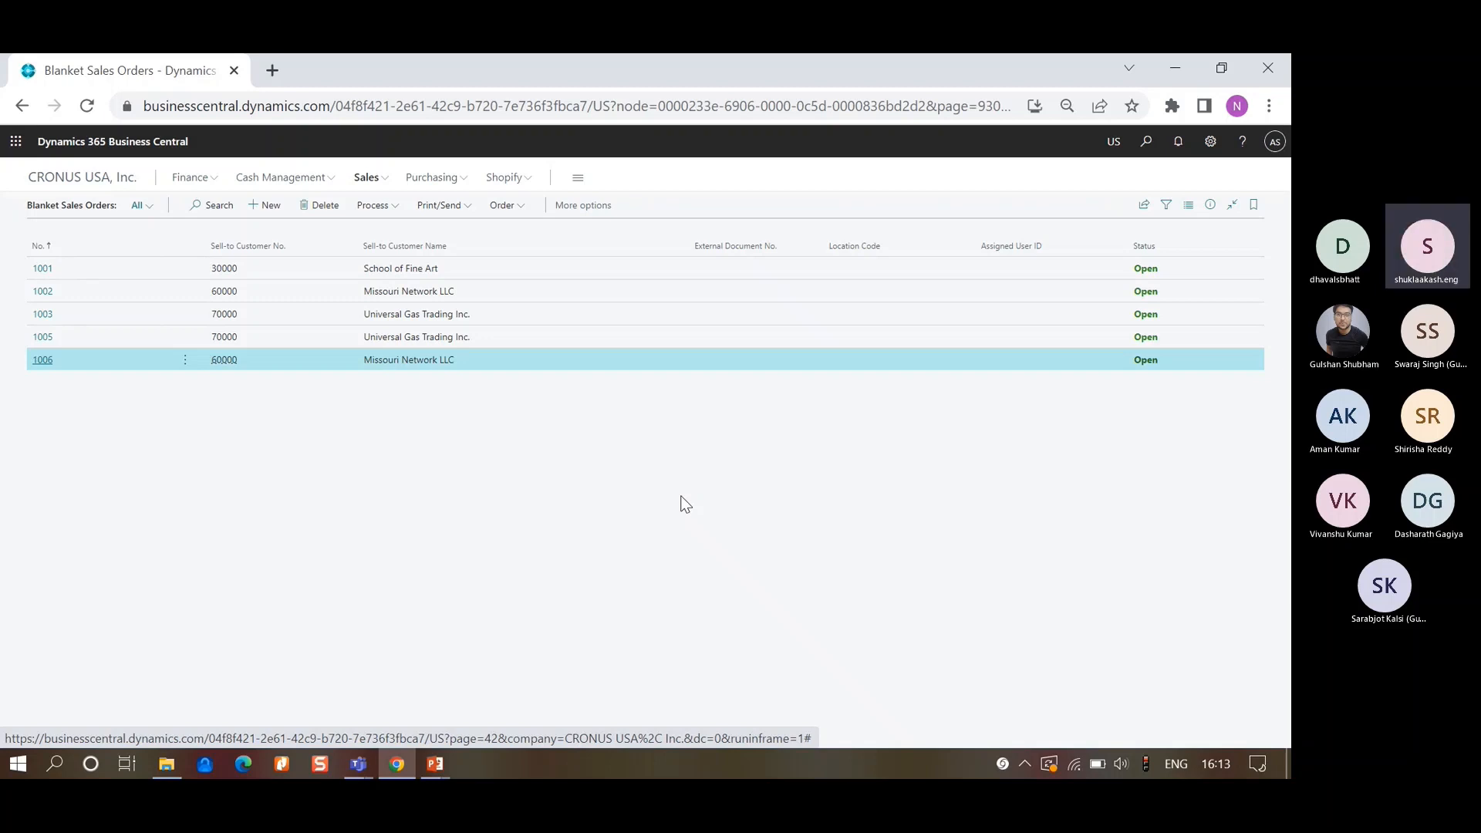
left_click(43, 362)
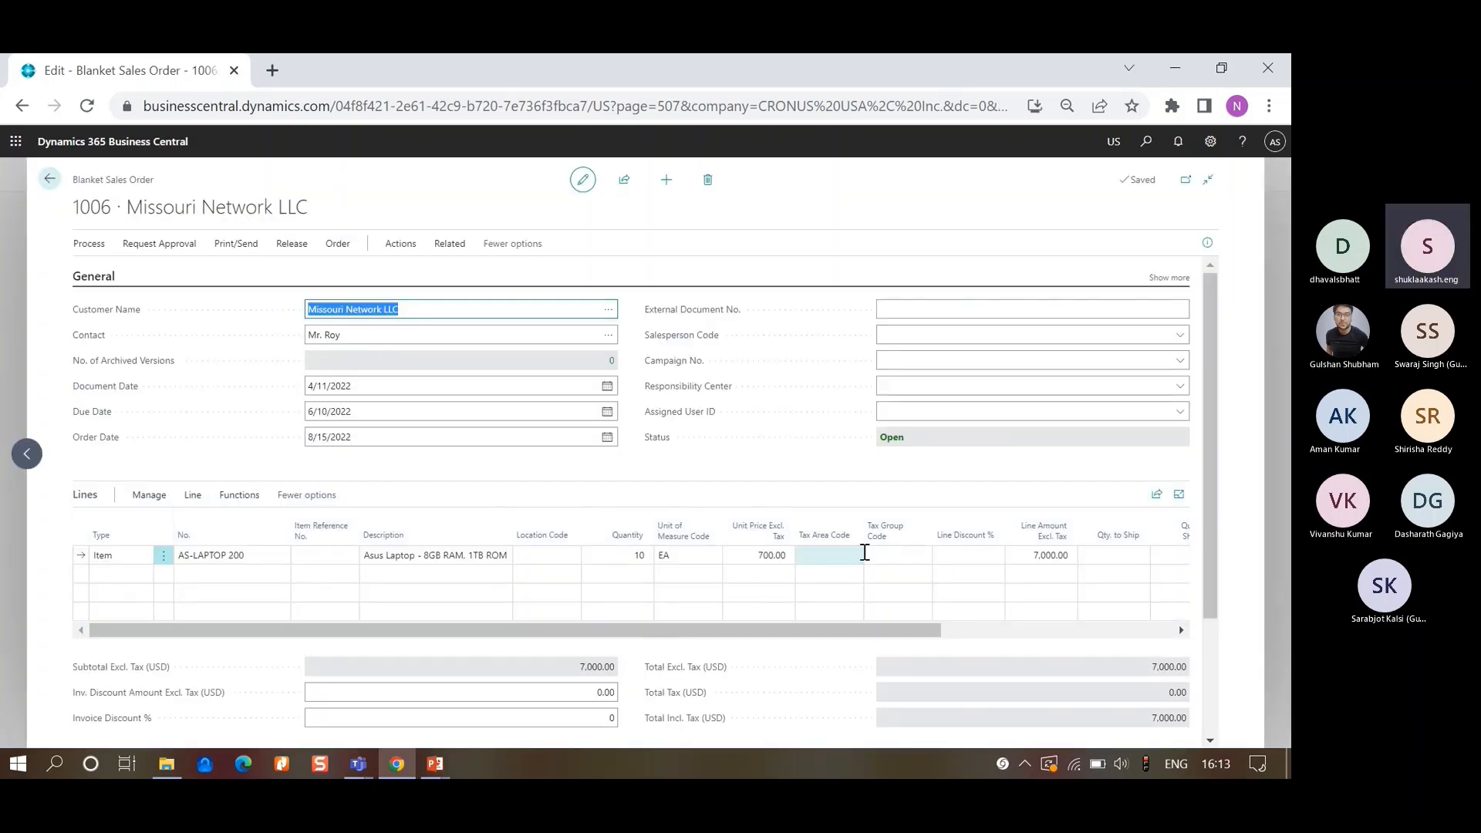
left_click(988, 634)
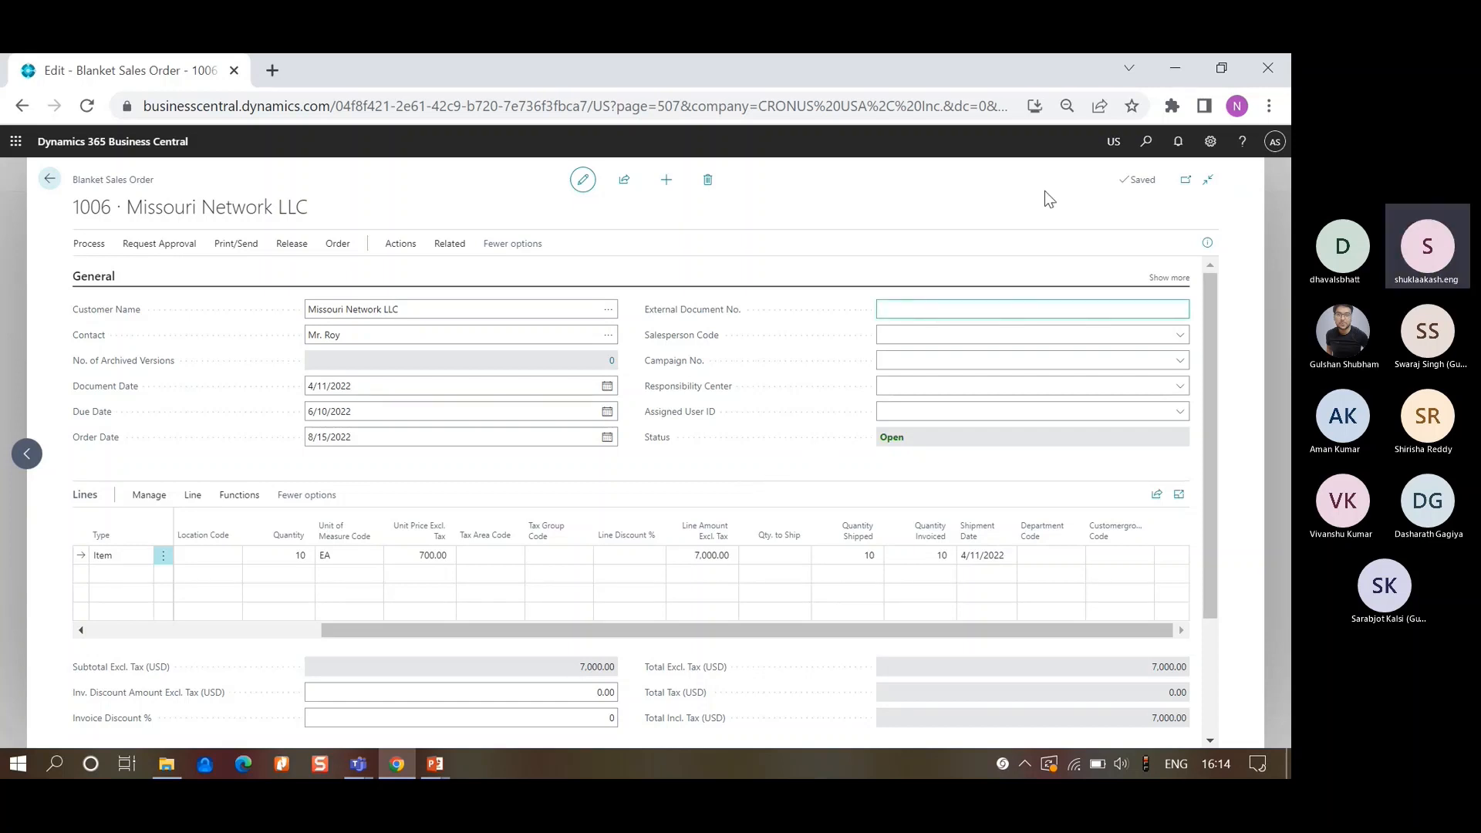
- Search for posted sales invoices and view the Missouri Network LLC invoice due 7/22/2022
left_click(1145, 144)
type("posted sales in")
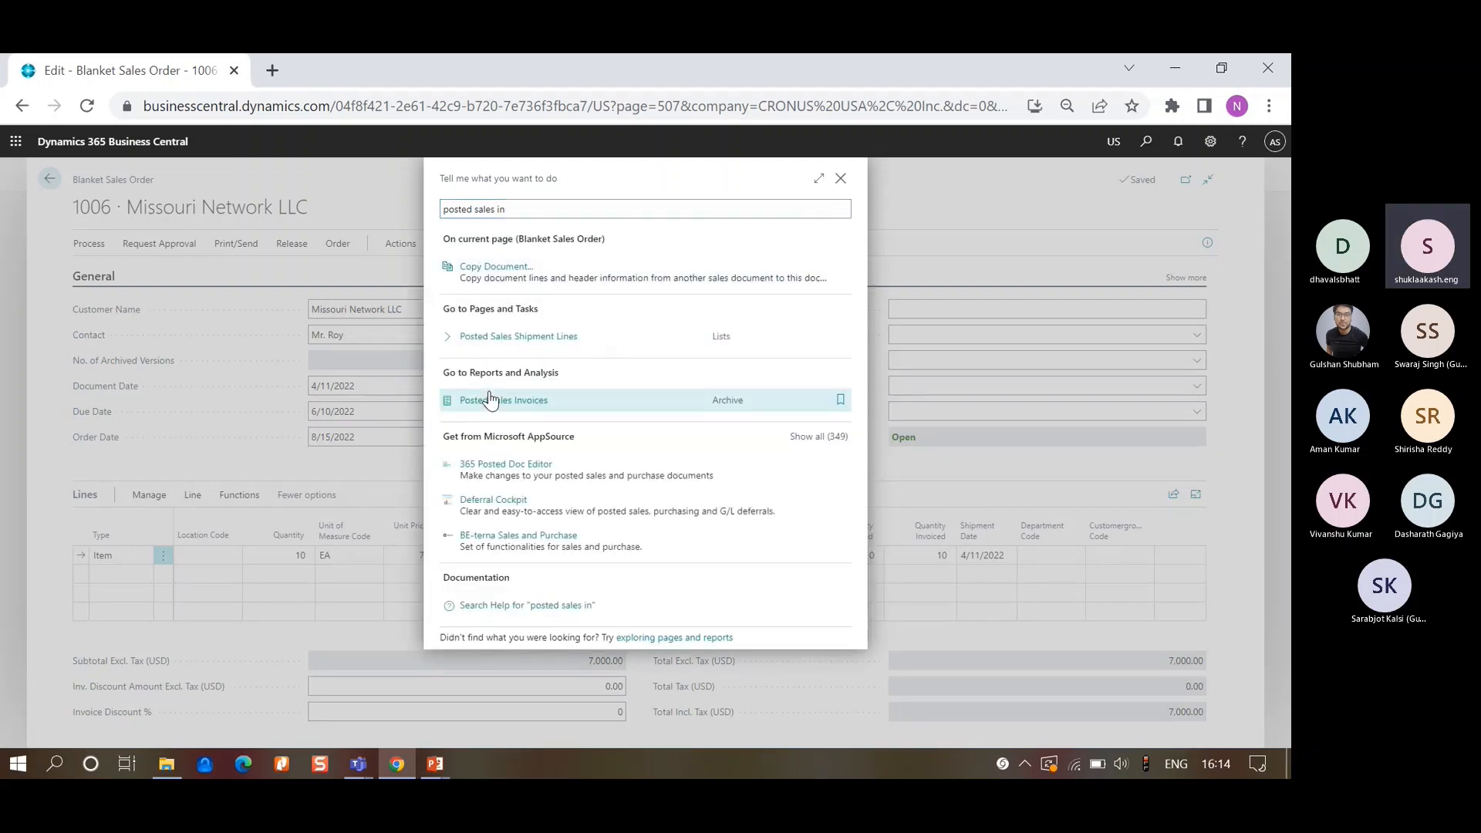
left_click(490, 399)
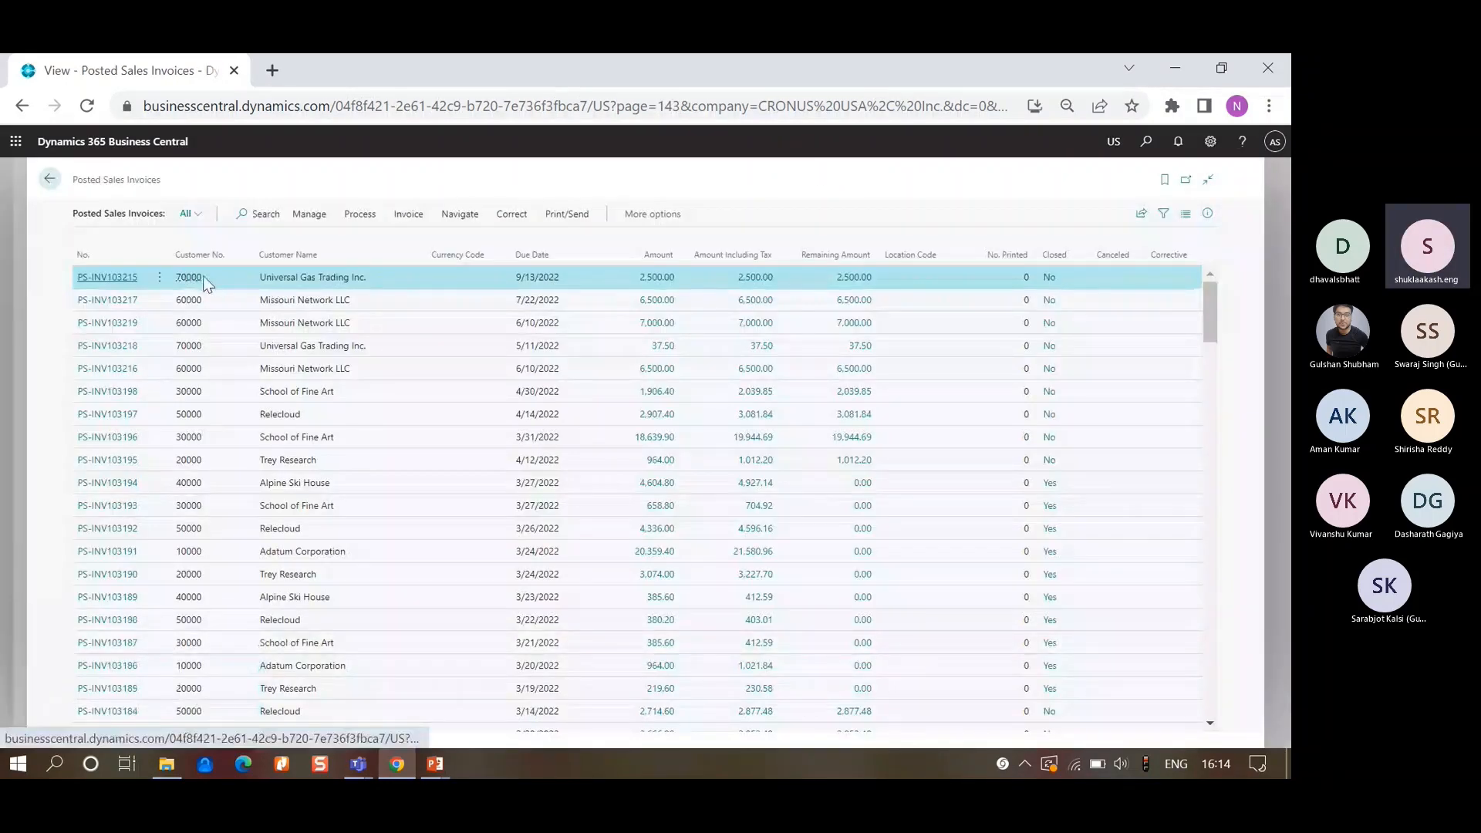
left_click(432, 303)
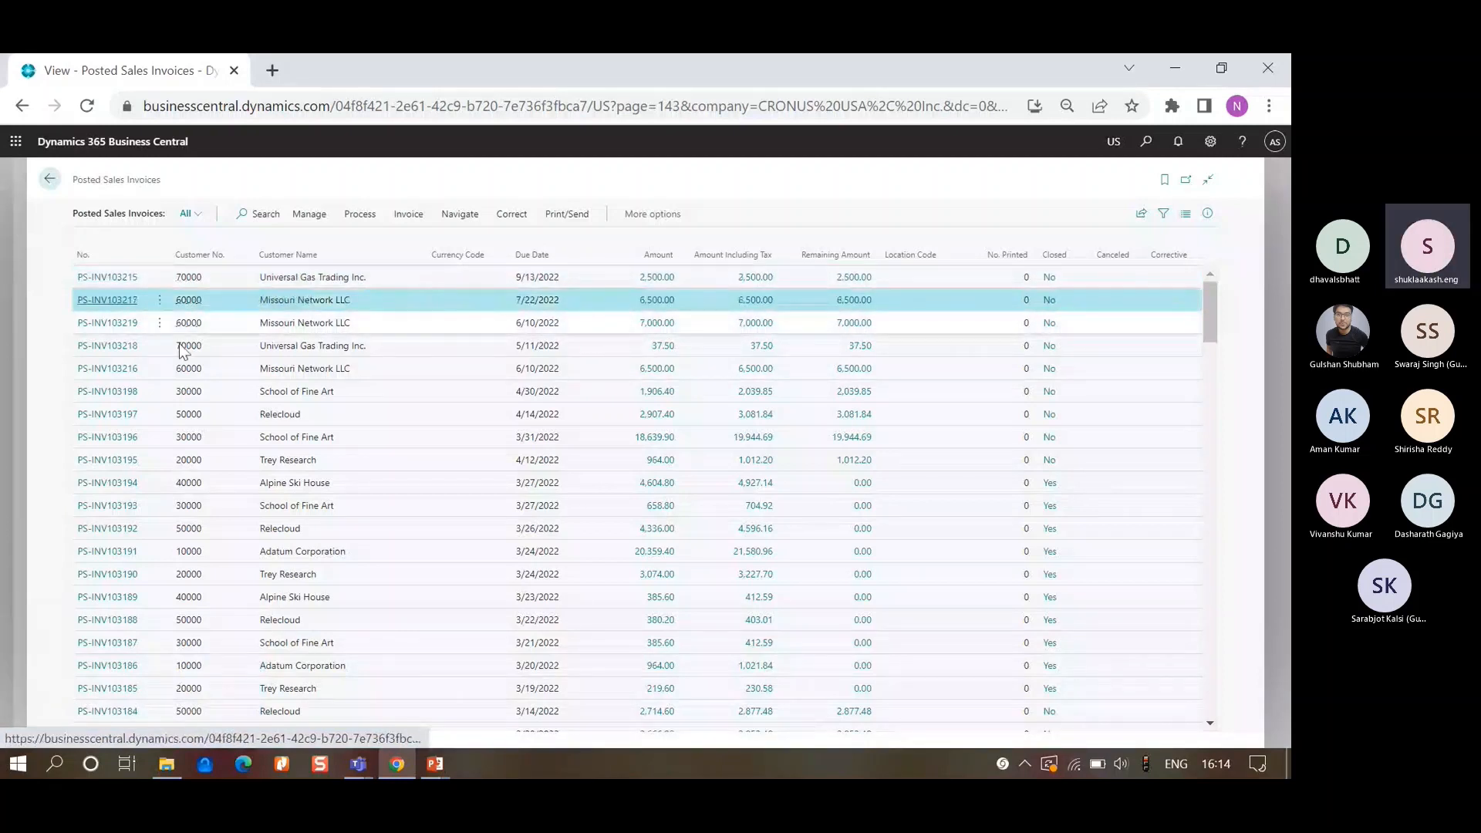
left_click(108, 310)
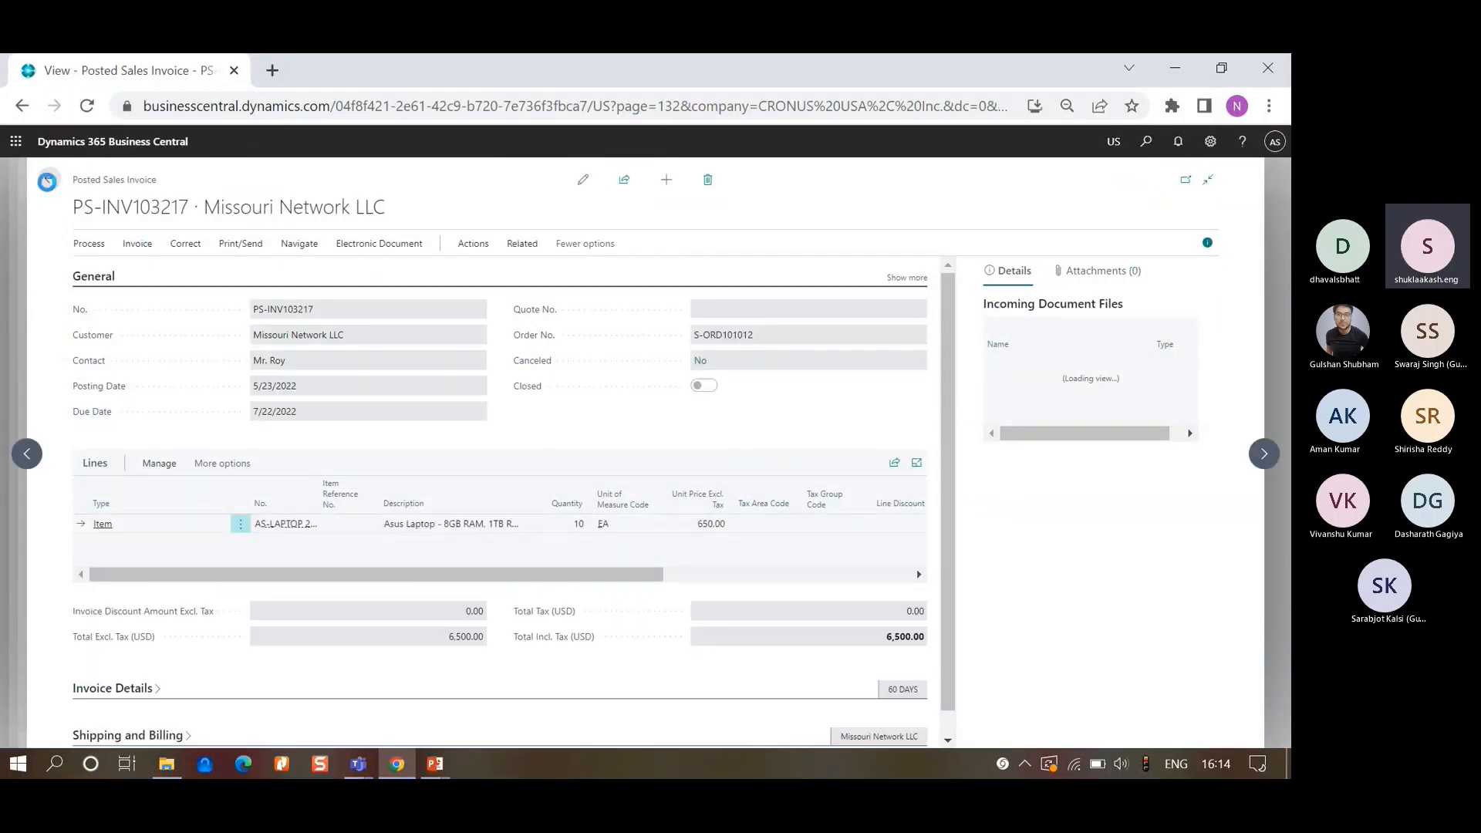
left_click(17, 415)
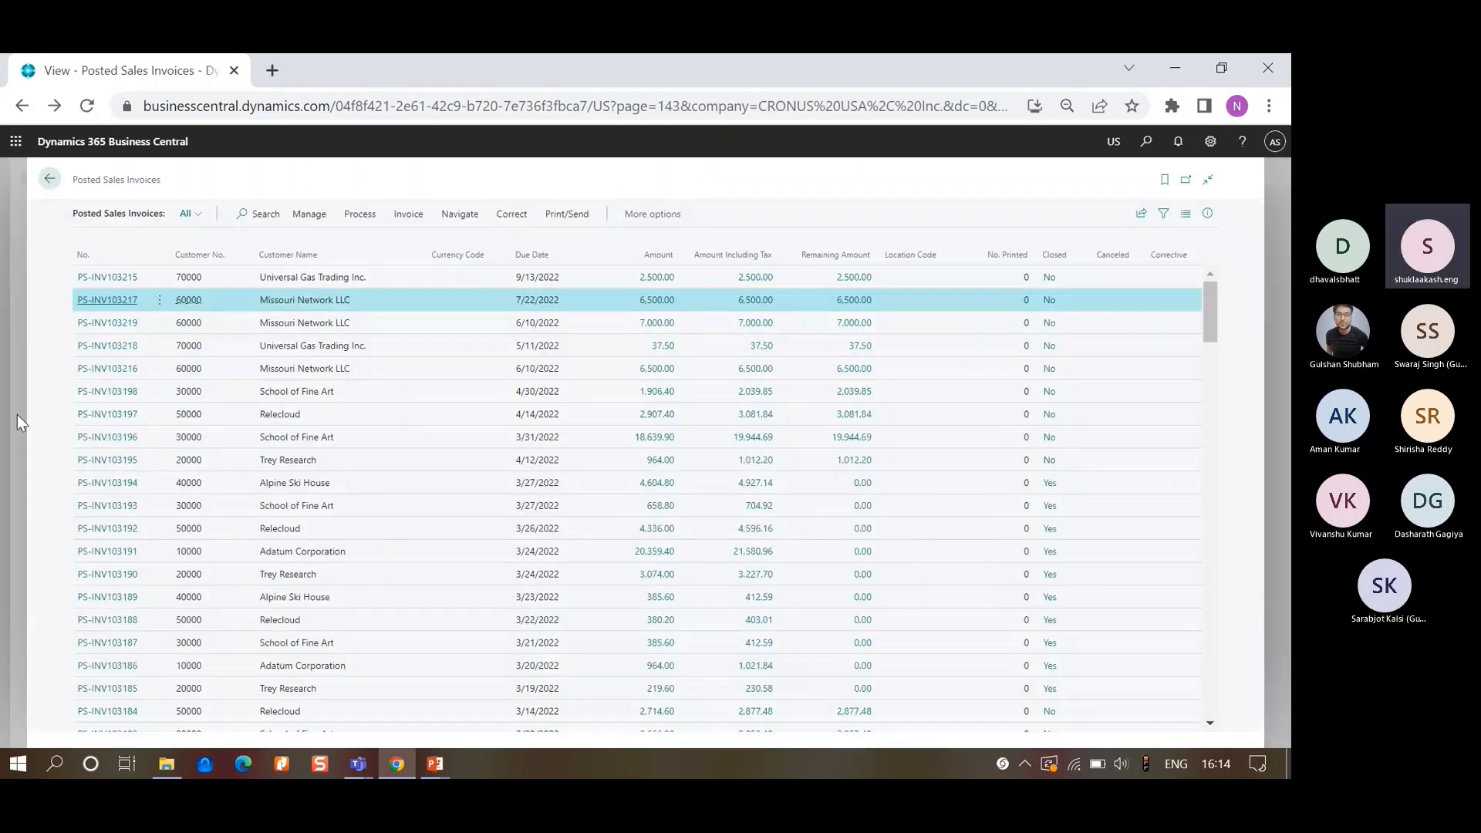
- Sort the posted sales invoices by descending number, check the newest Missouri Network LLC invoice's correction options, and return to the blanket order
left_click(83, 257)
left_click(83, 257)
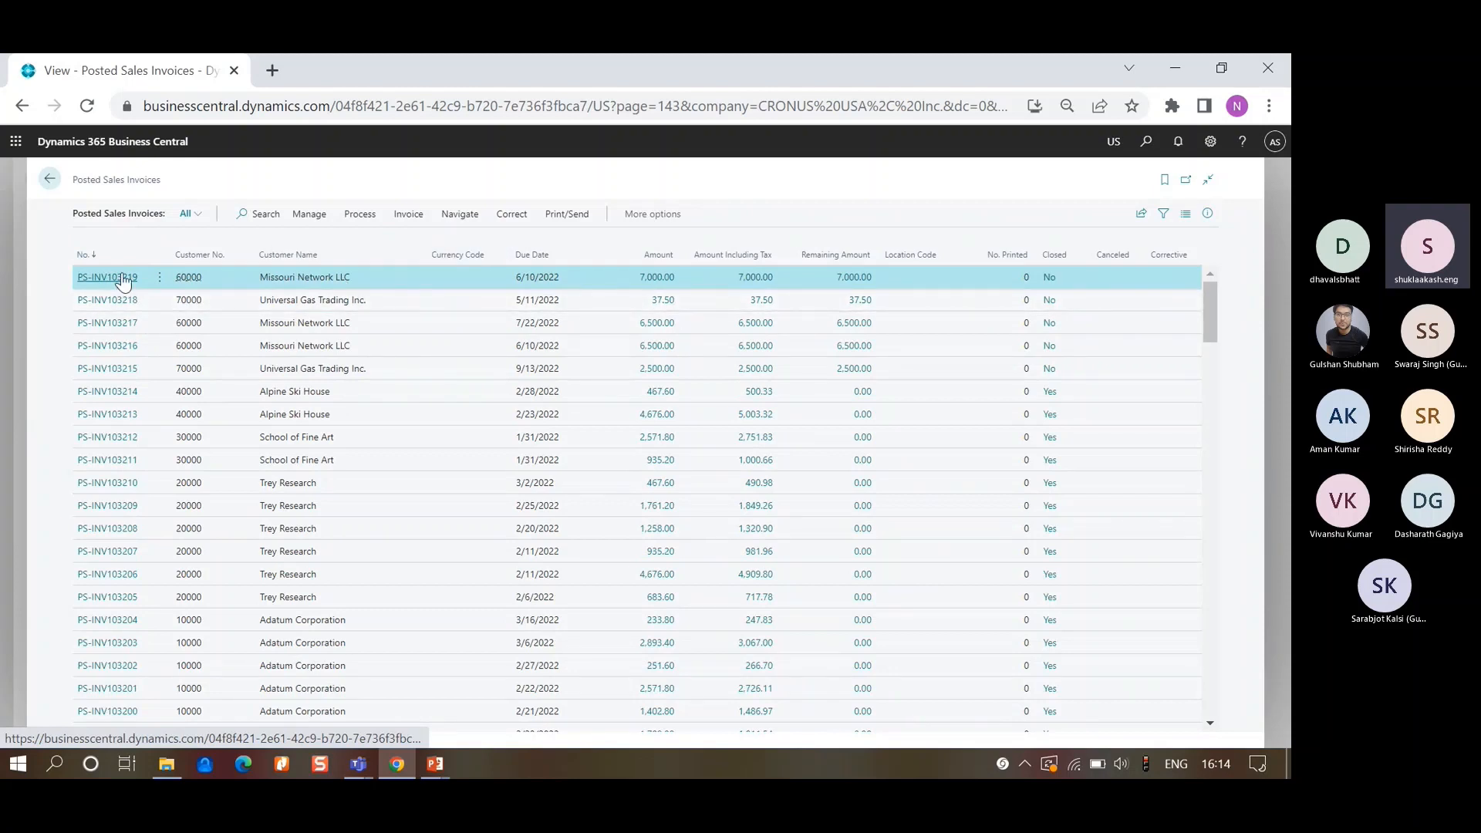
left_click(122, 279)
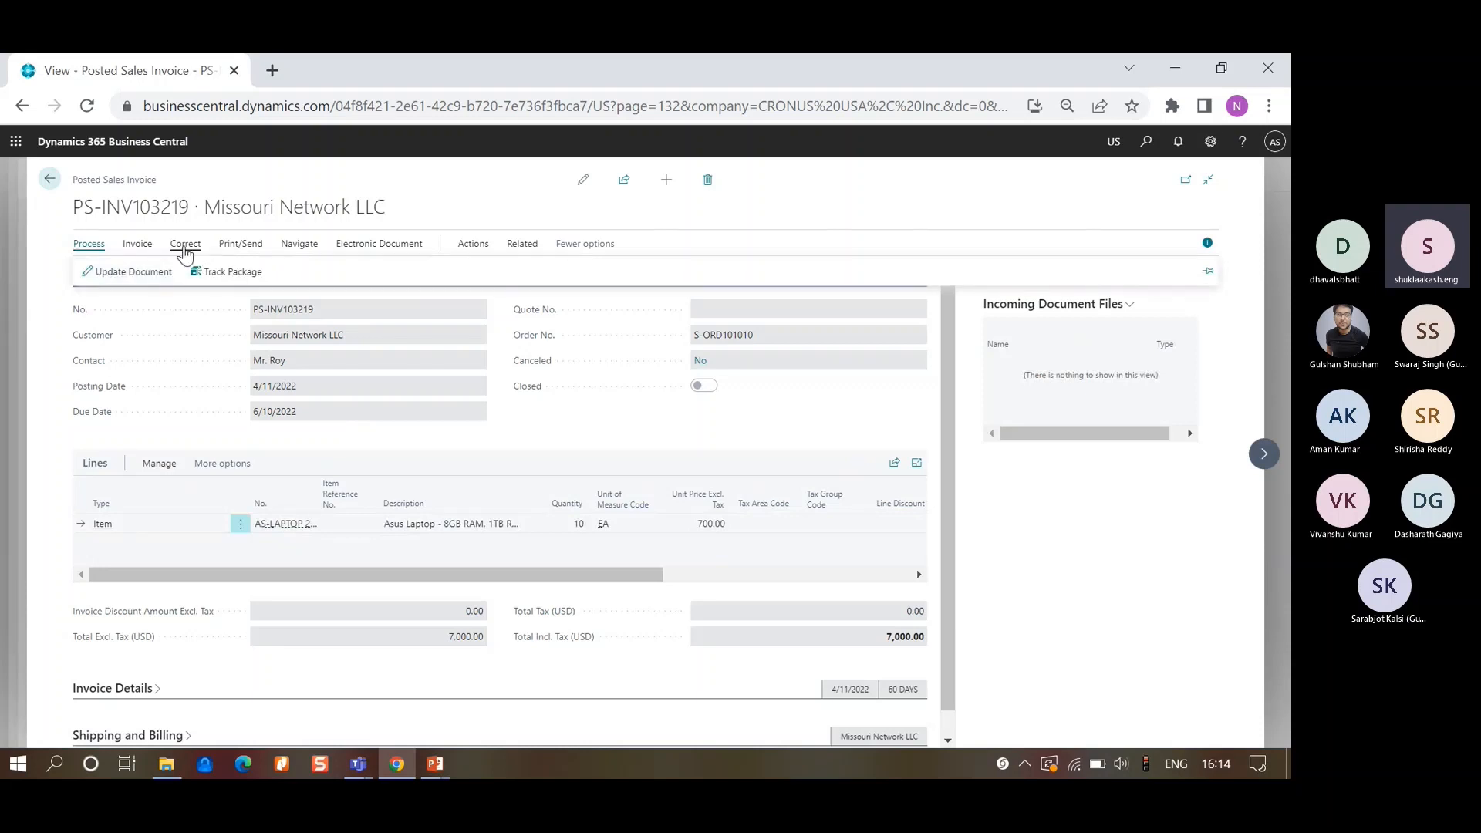
left_click(184, 245)
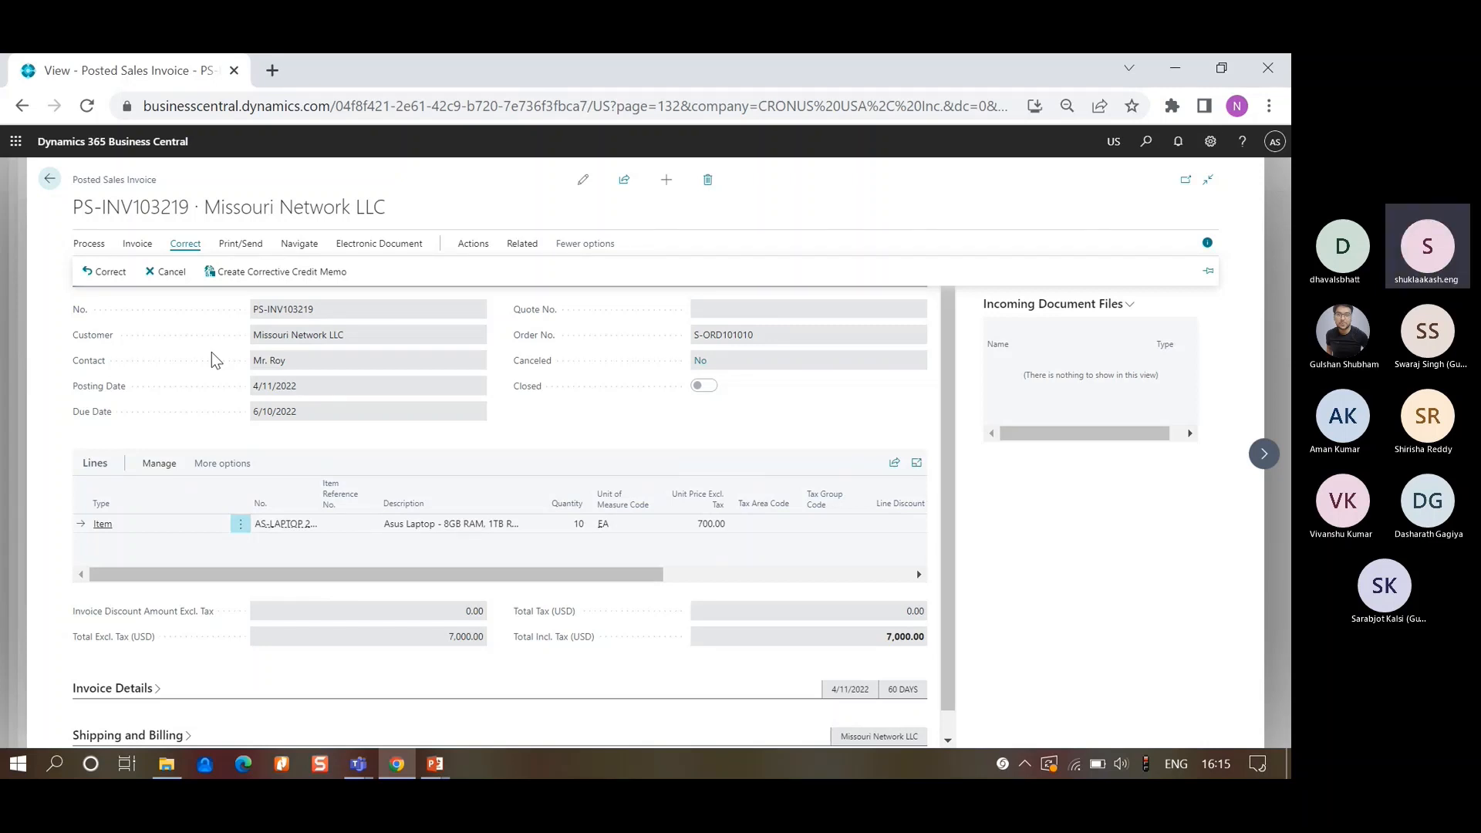
left_click(22, 327)
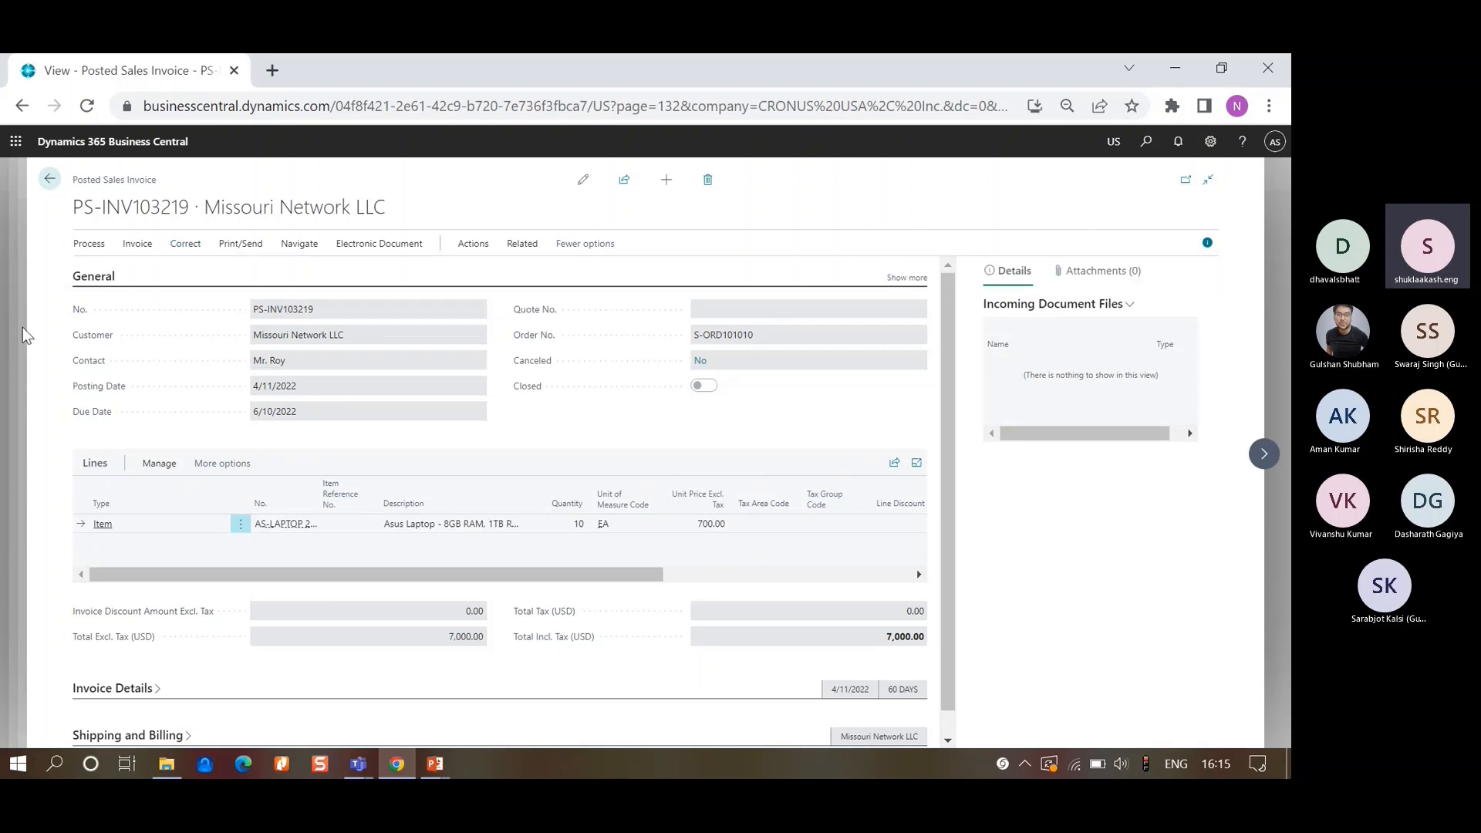
left_click(48, 179)
left_click(48, 179)
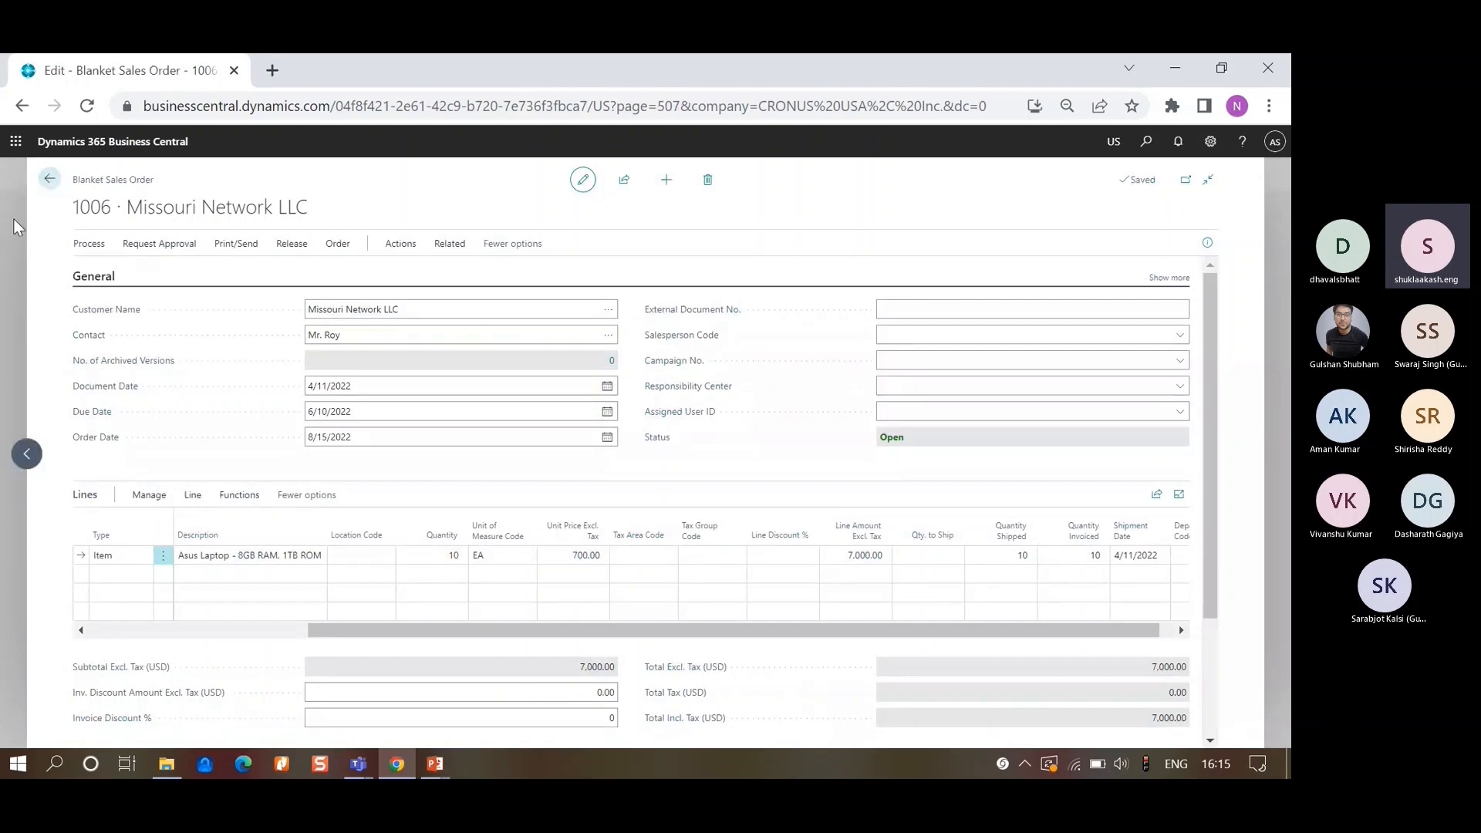
- Leave the blanket sales order and create a new sales credit memo for customer Missouri Network LLC
left_click(49, 179)
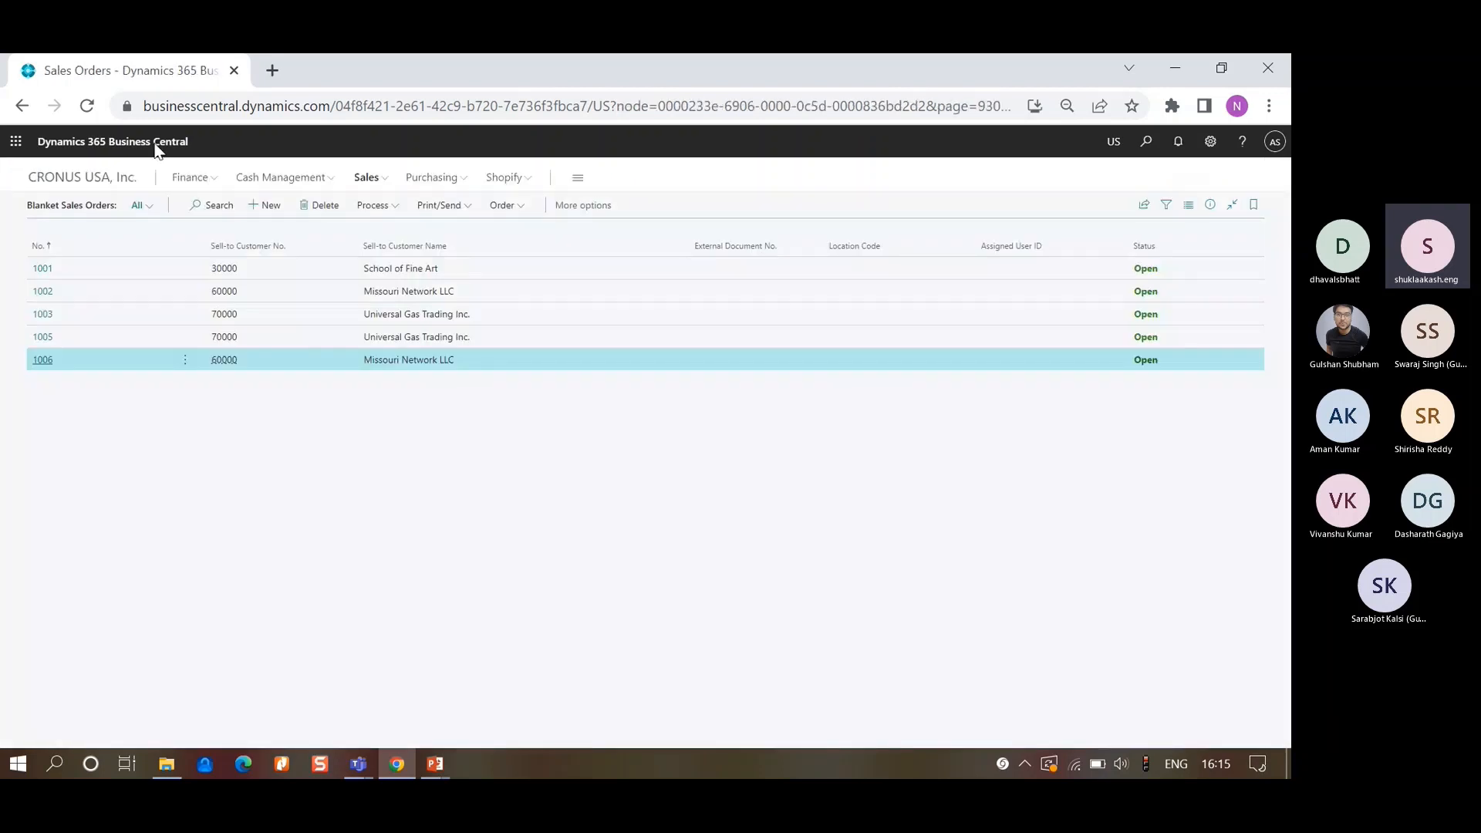
left_click(110, 180)
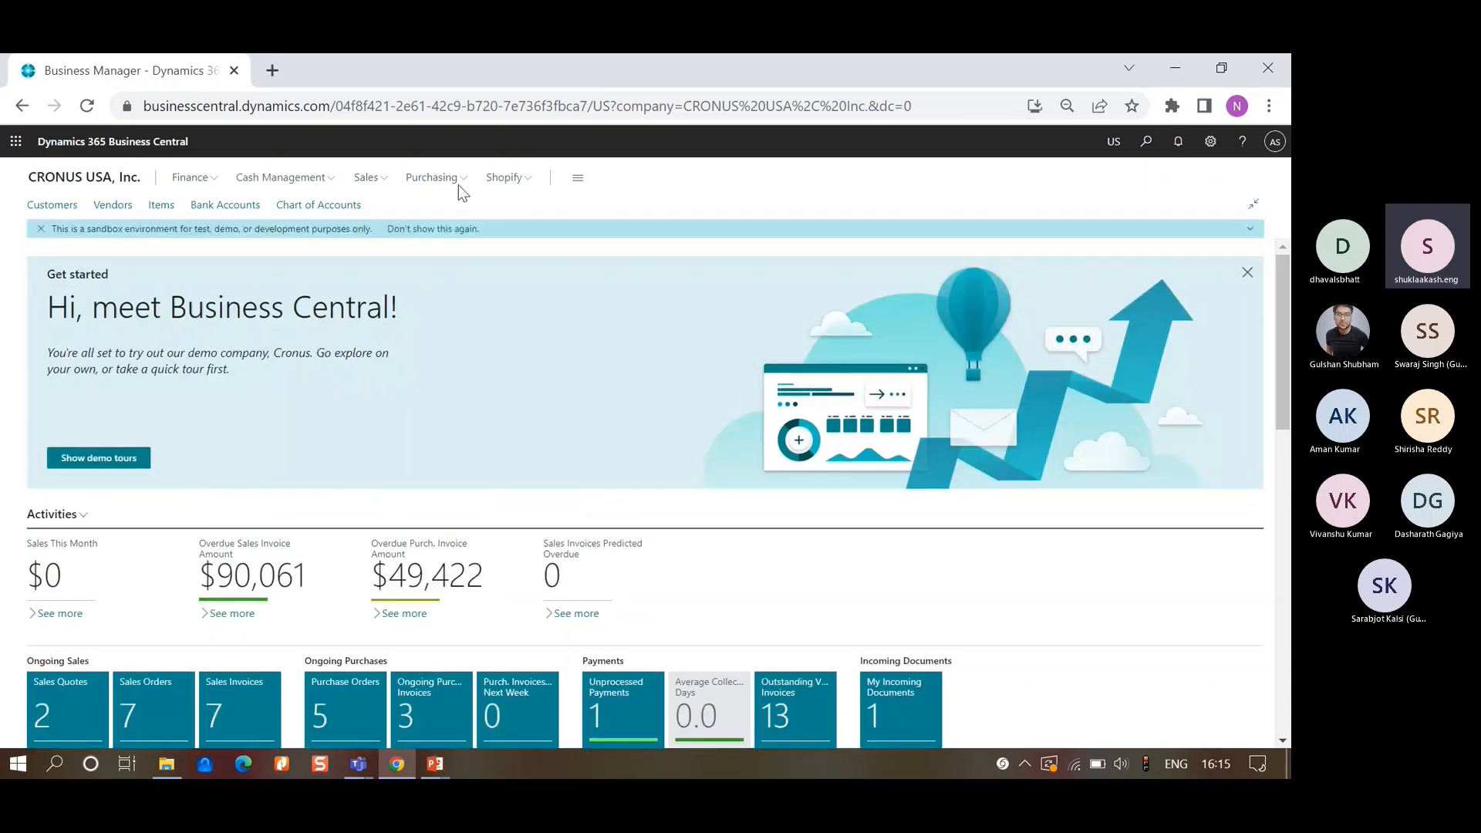
left_click(358, 180)
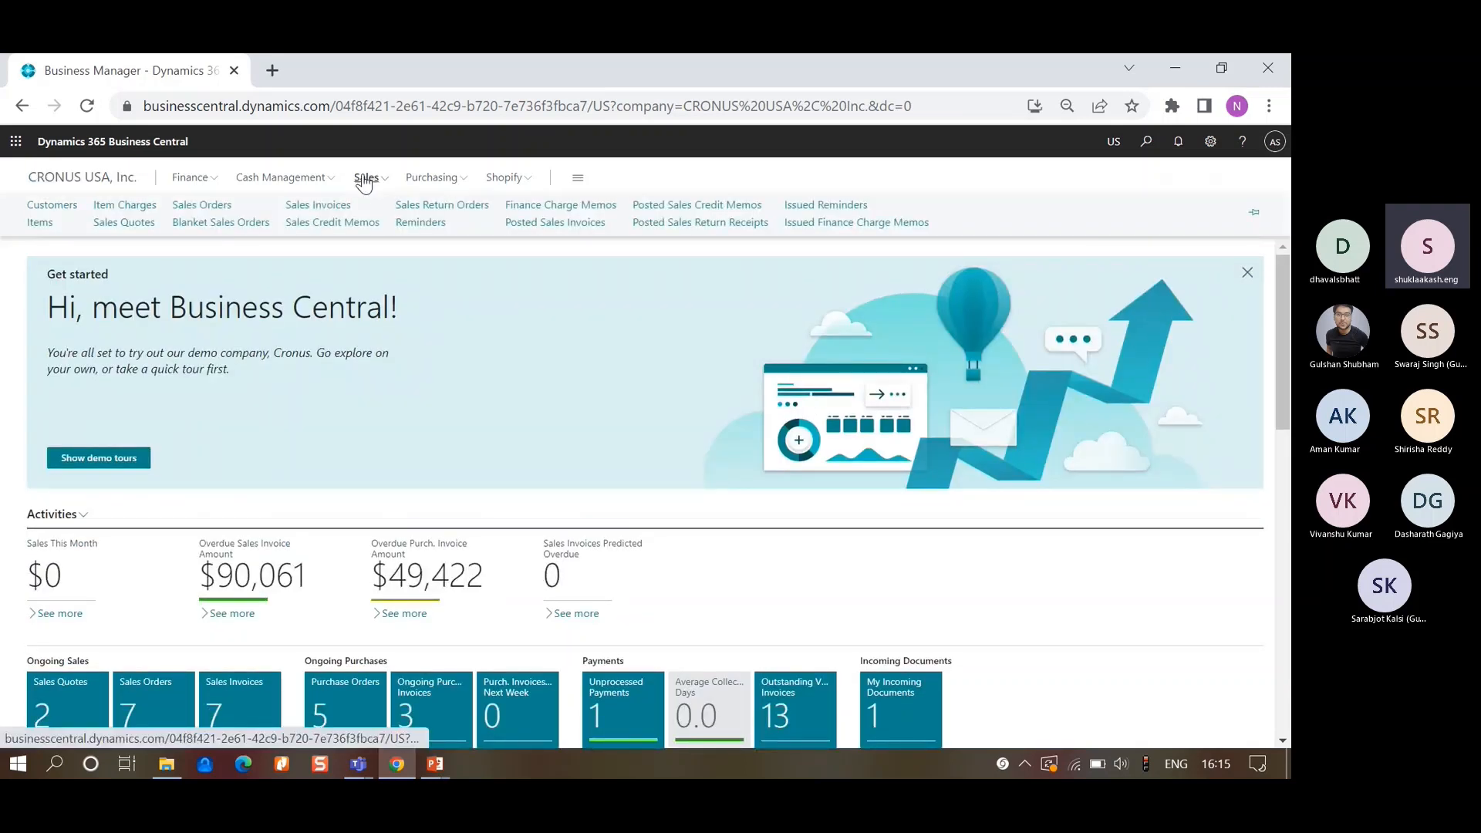
left_click(328, 224)
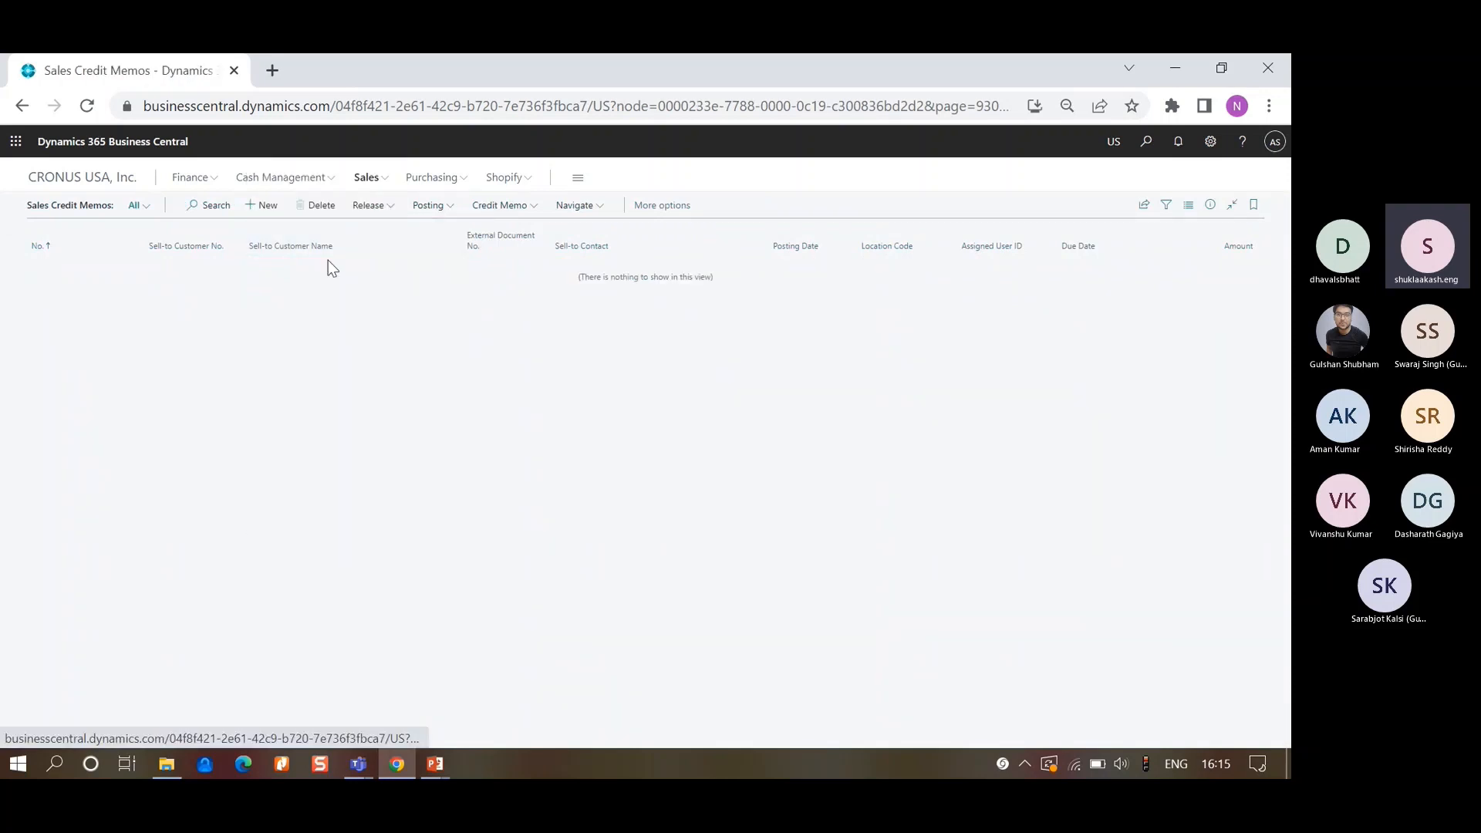
left_click(263, 207)
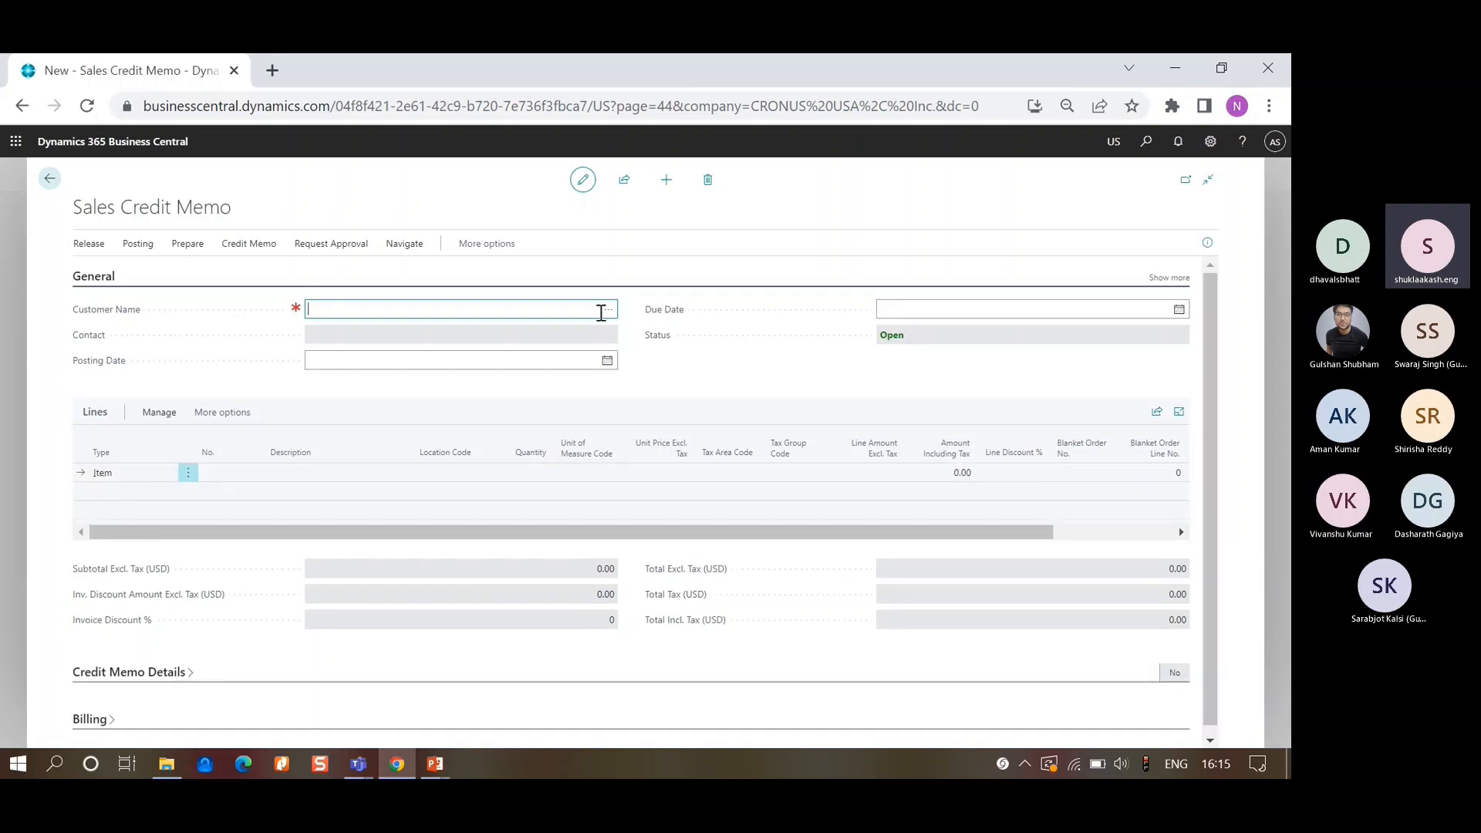
left_click(609, 310)
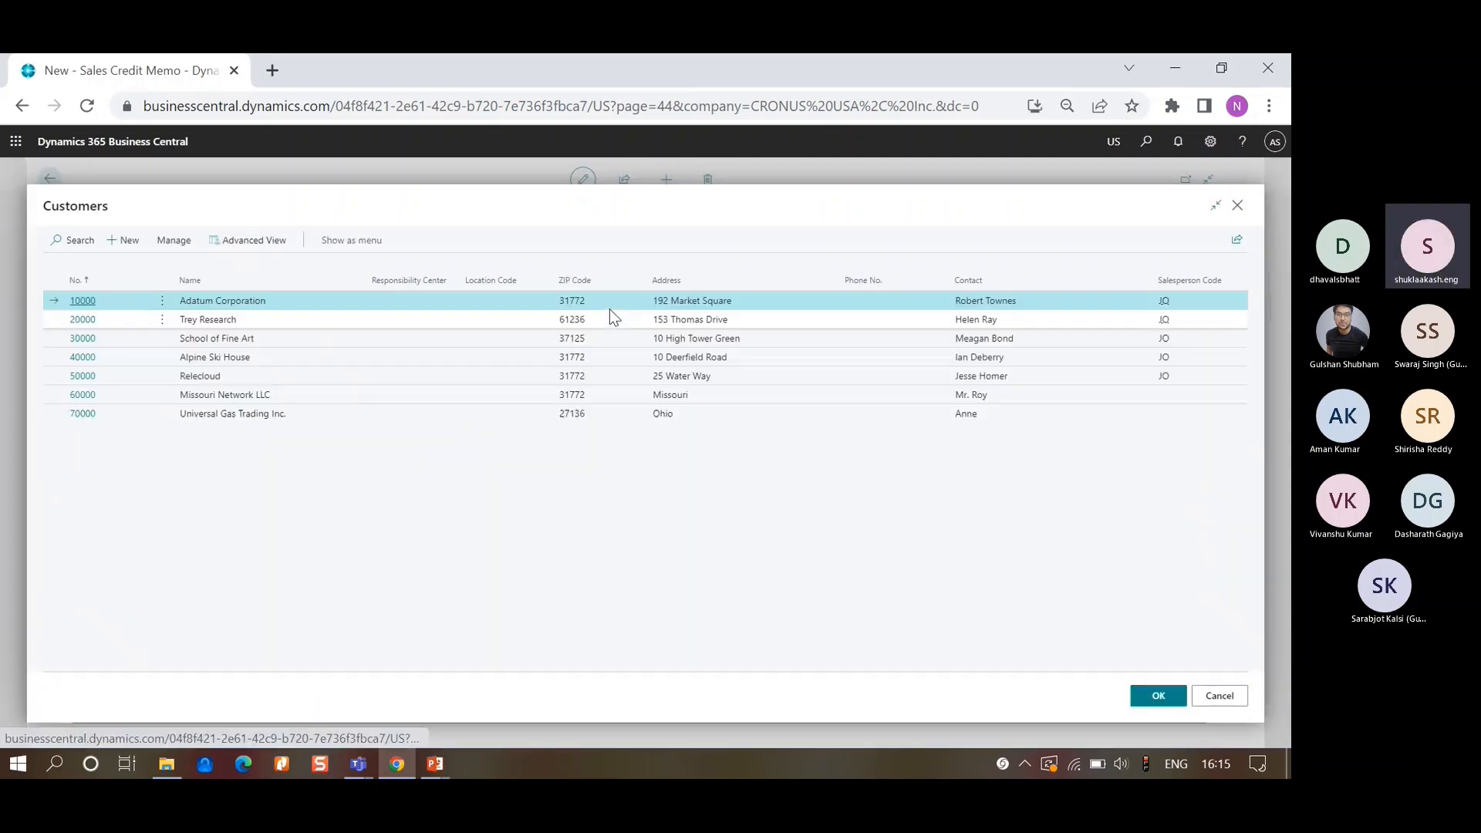
left_click(327, 394)
left_click(1176, 698)
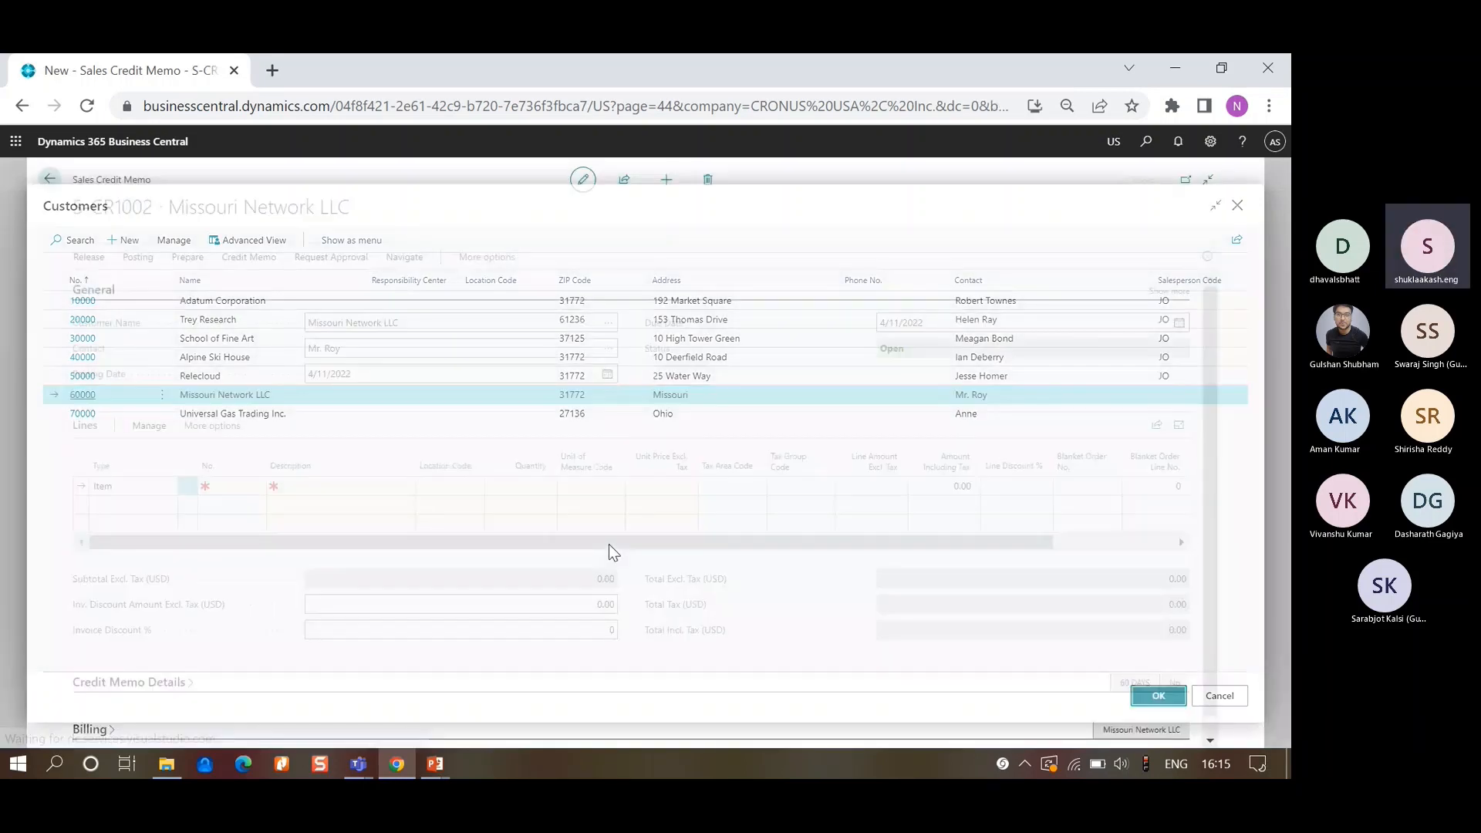
- Set the credit memo's posting date to 4/21/2022
left_click(238, 508)
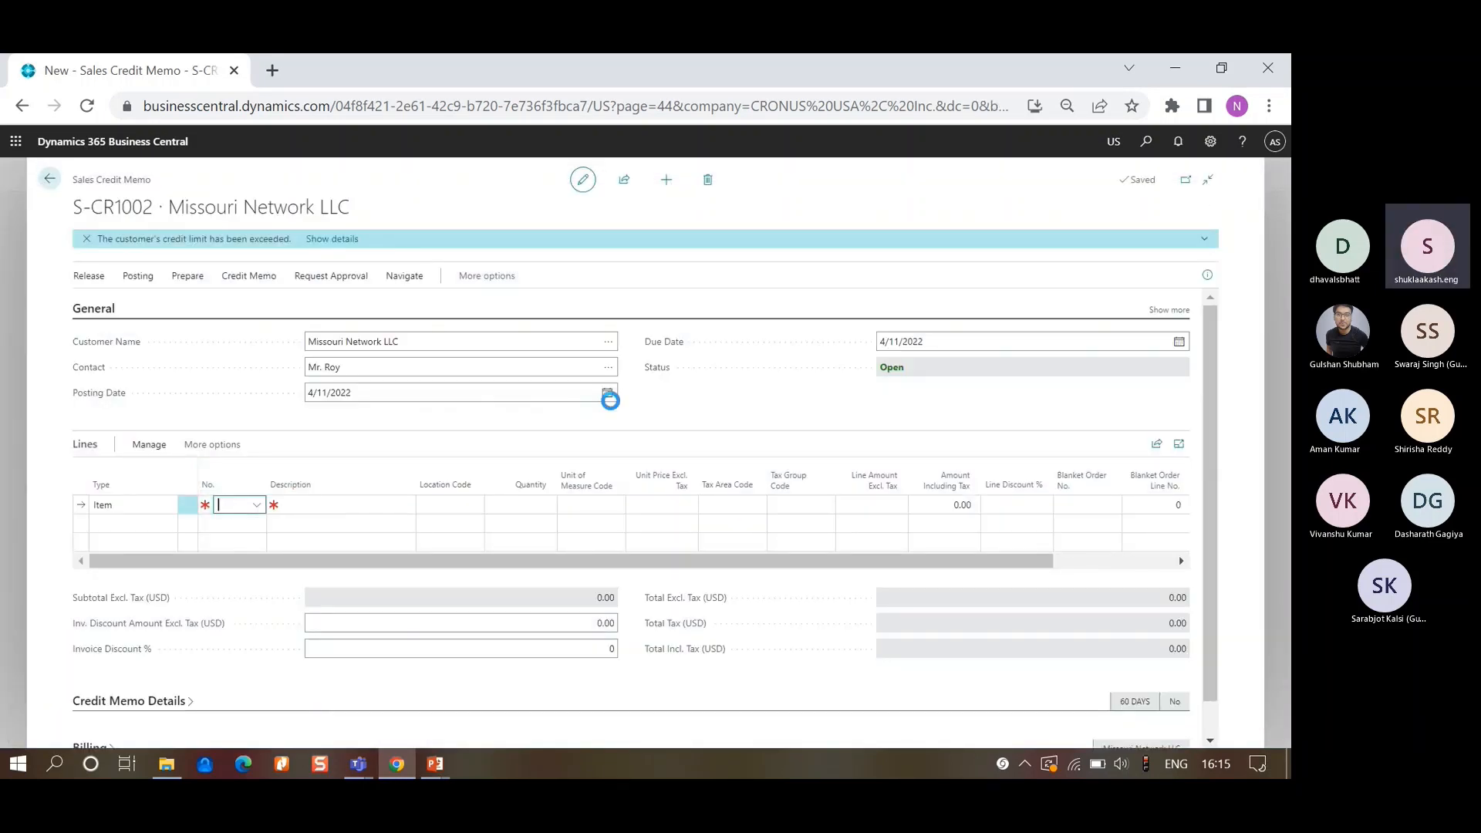
left_click(606, 393)
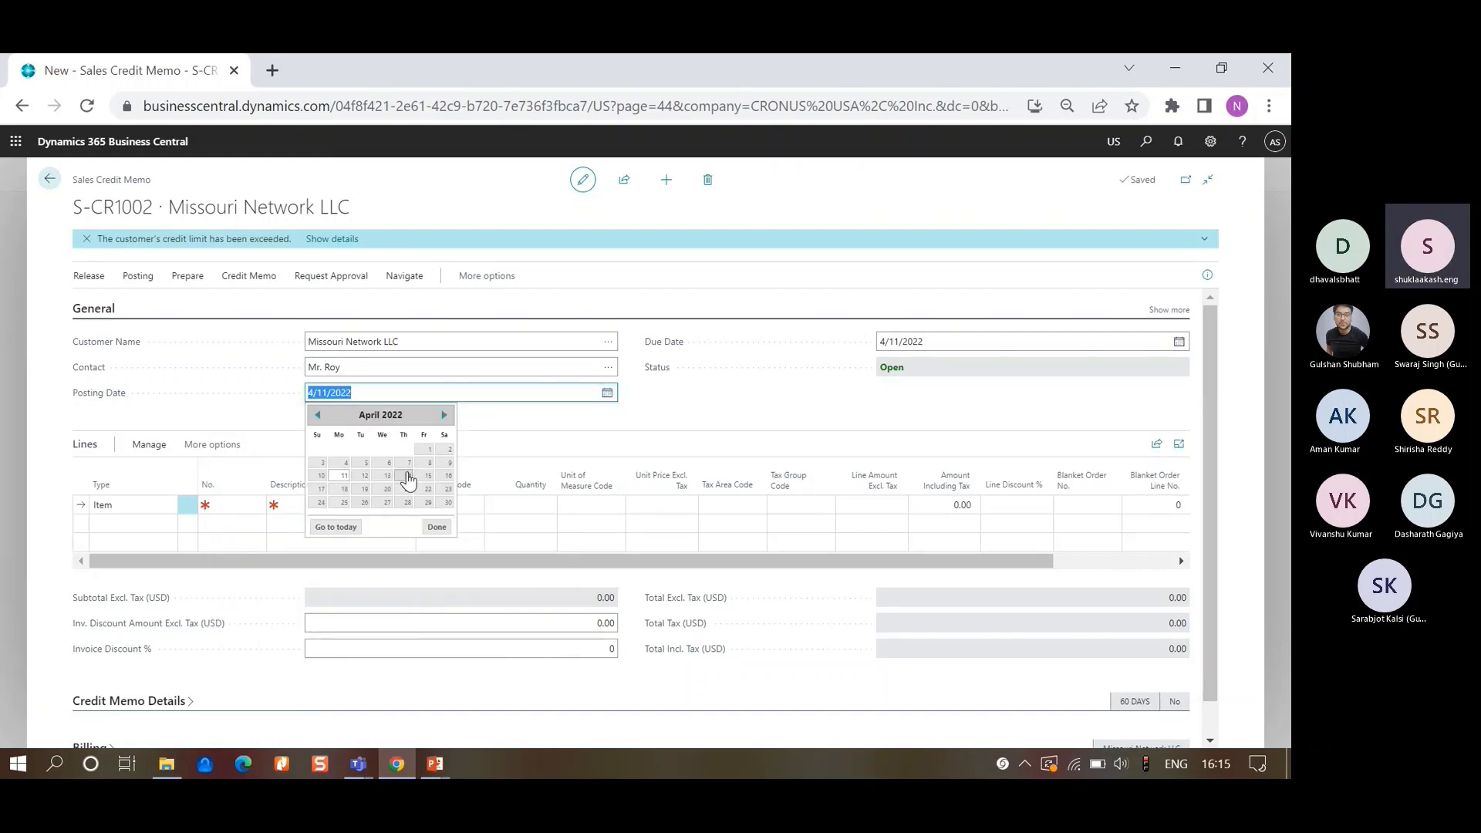
left_click(404, 489)
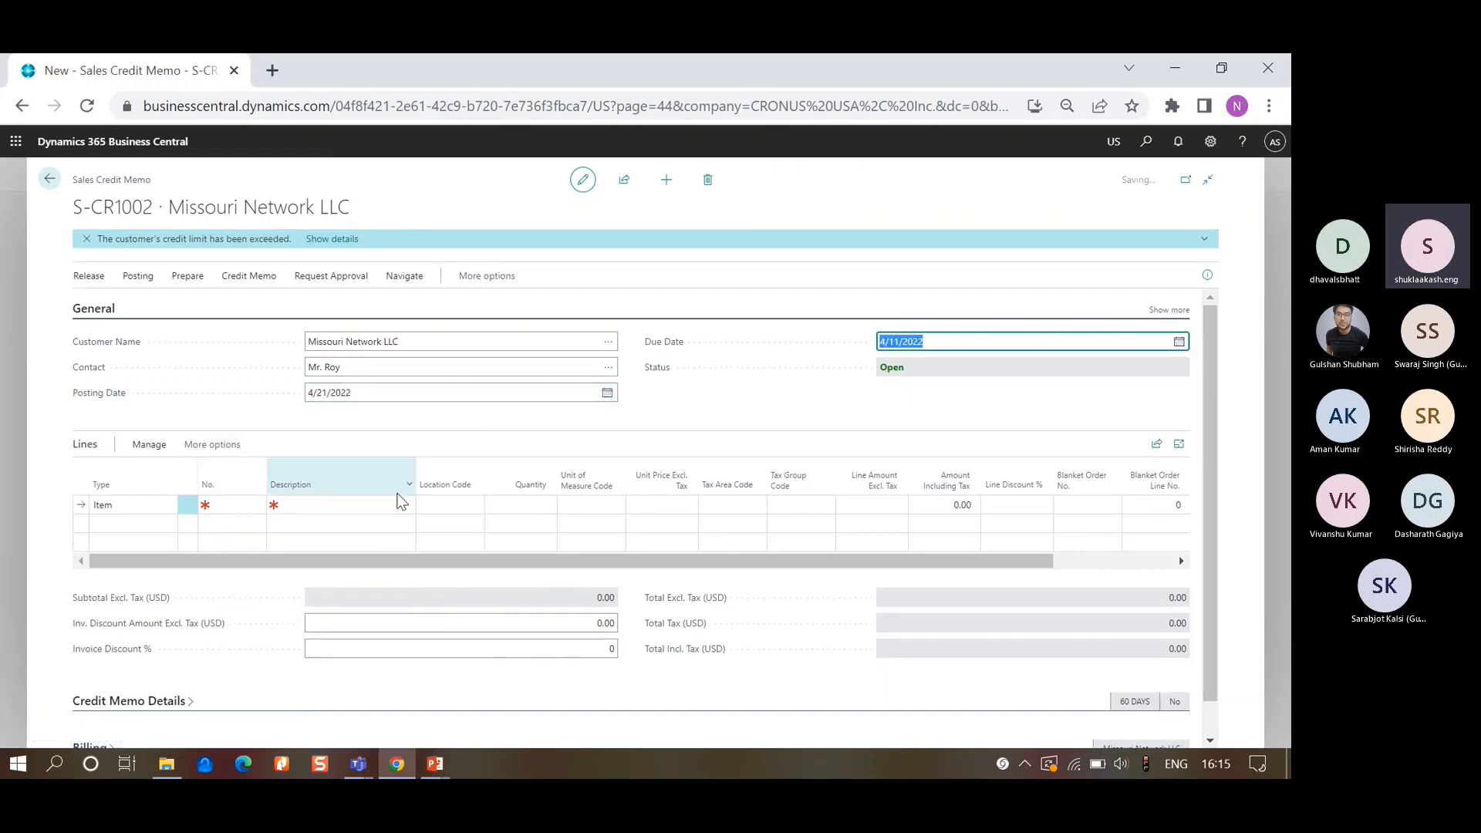
- Add an Asus Laptop - 8GB RAM, 1TB ROM item line with quantity 10 and unit price 700 to the credit memo
left_click(228, 506)
type("asus")
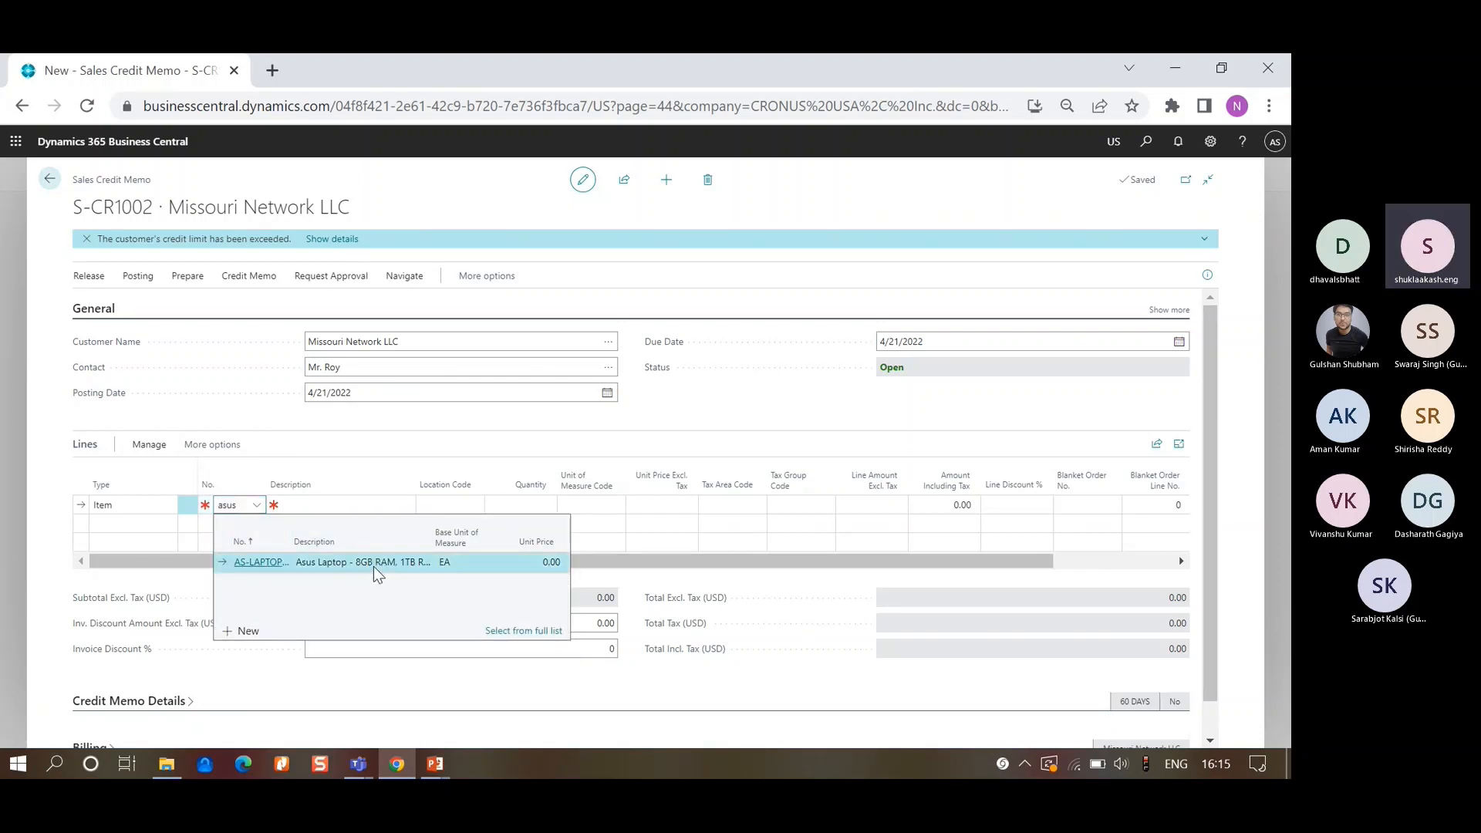
key("Tab")
key("Tab")
key("Tab")
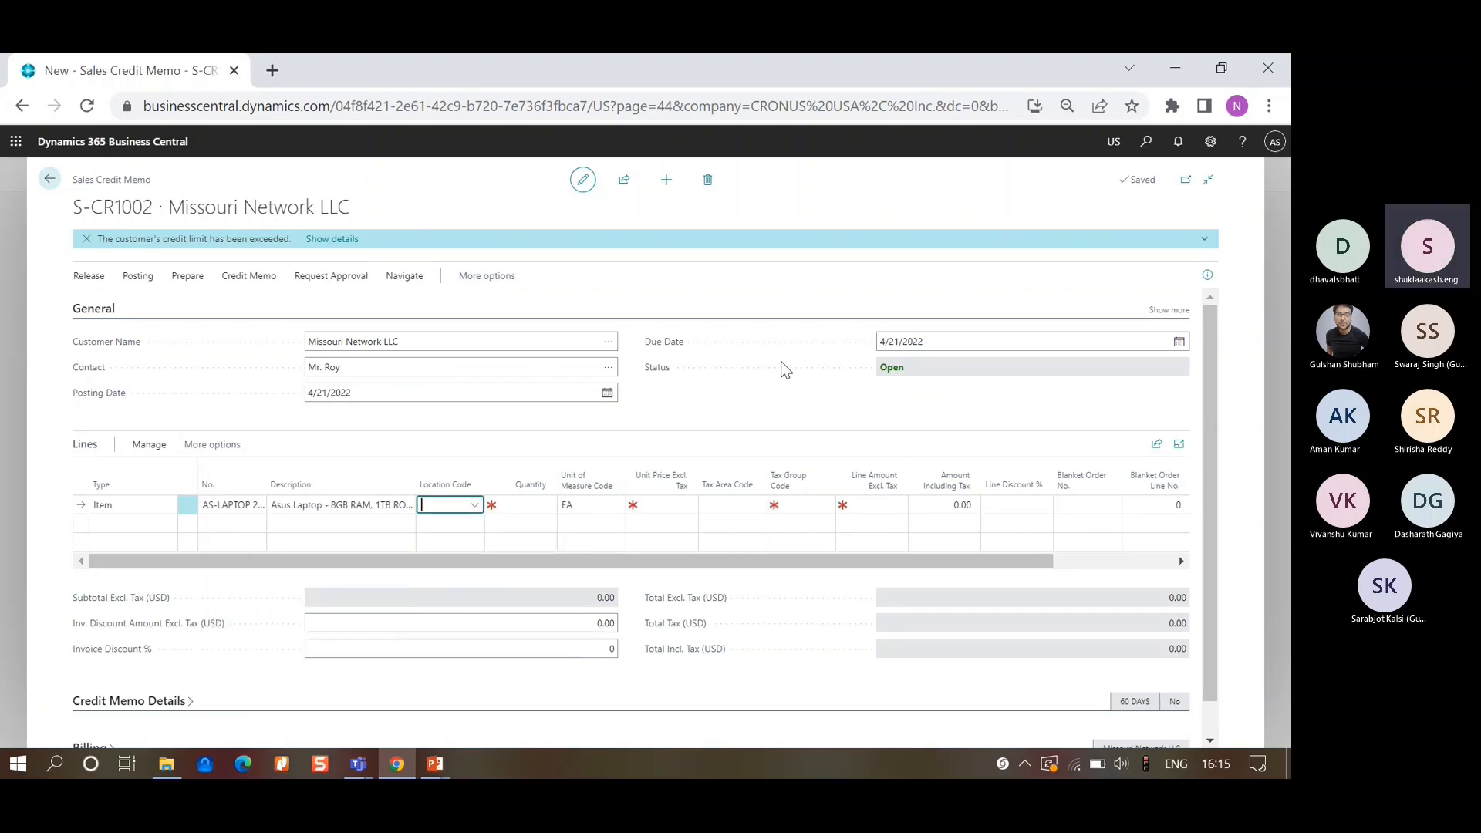
type("10")
key("Tab")
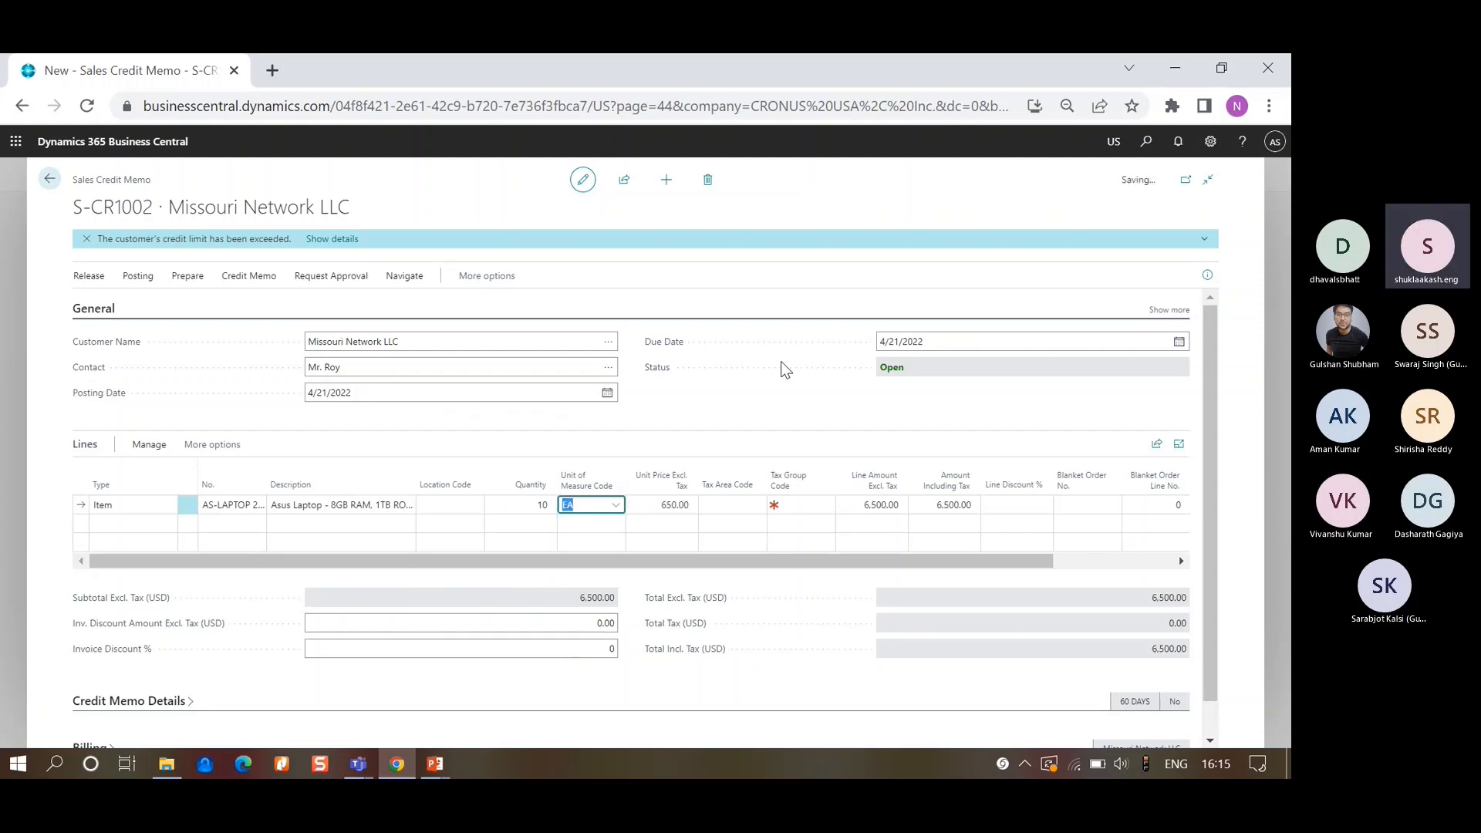
key("Tab")
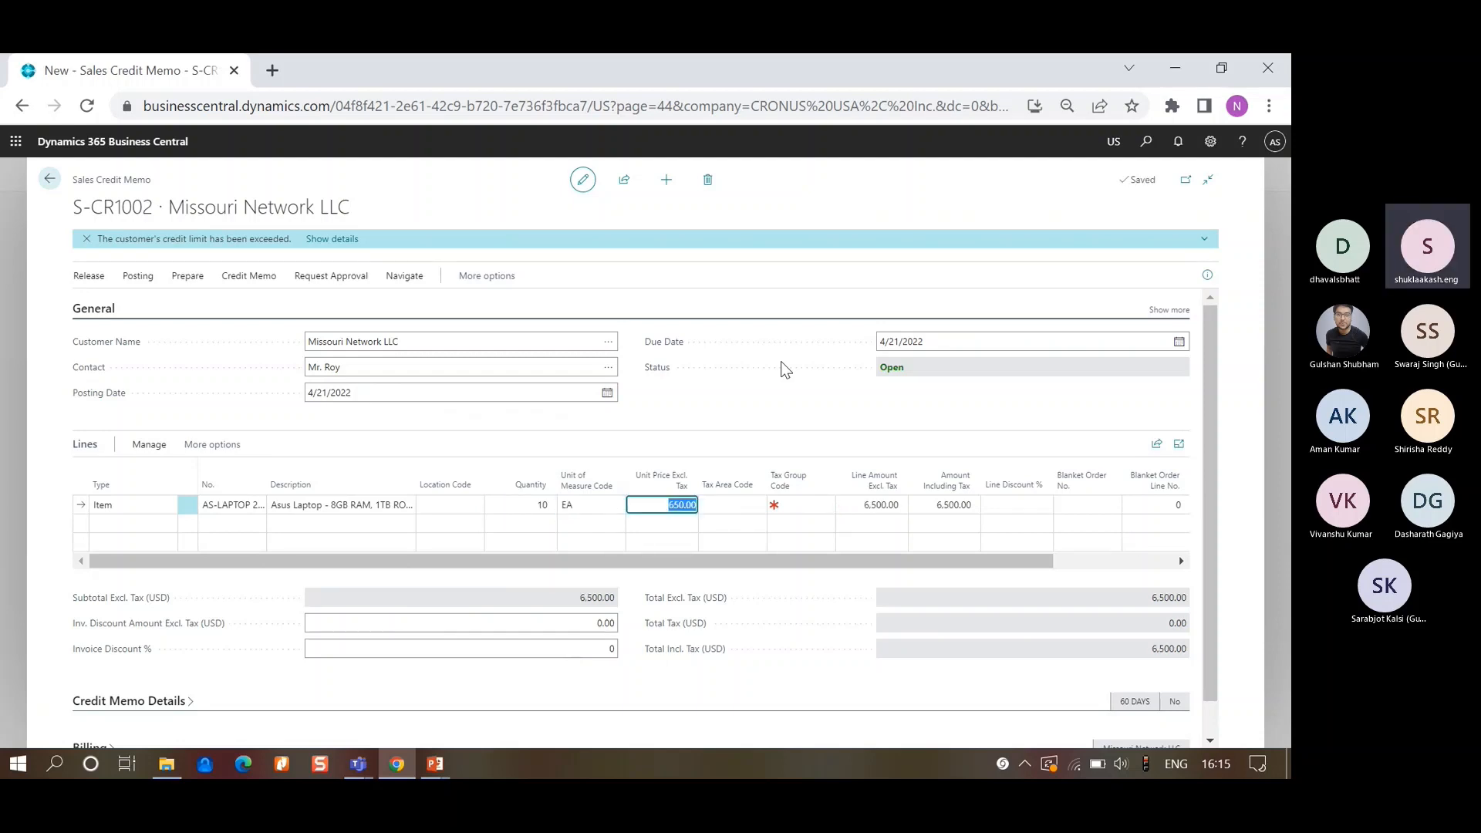
type("700")
key("Tab")
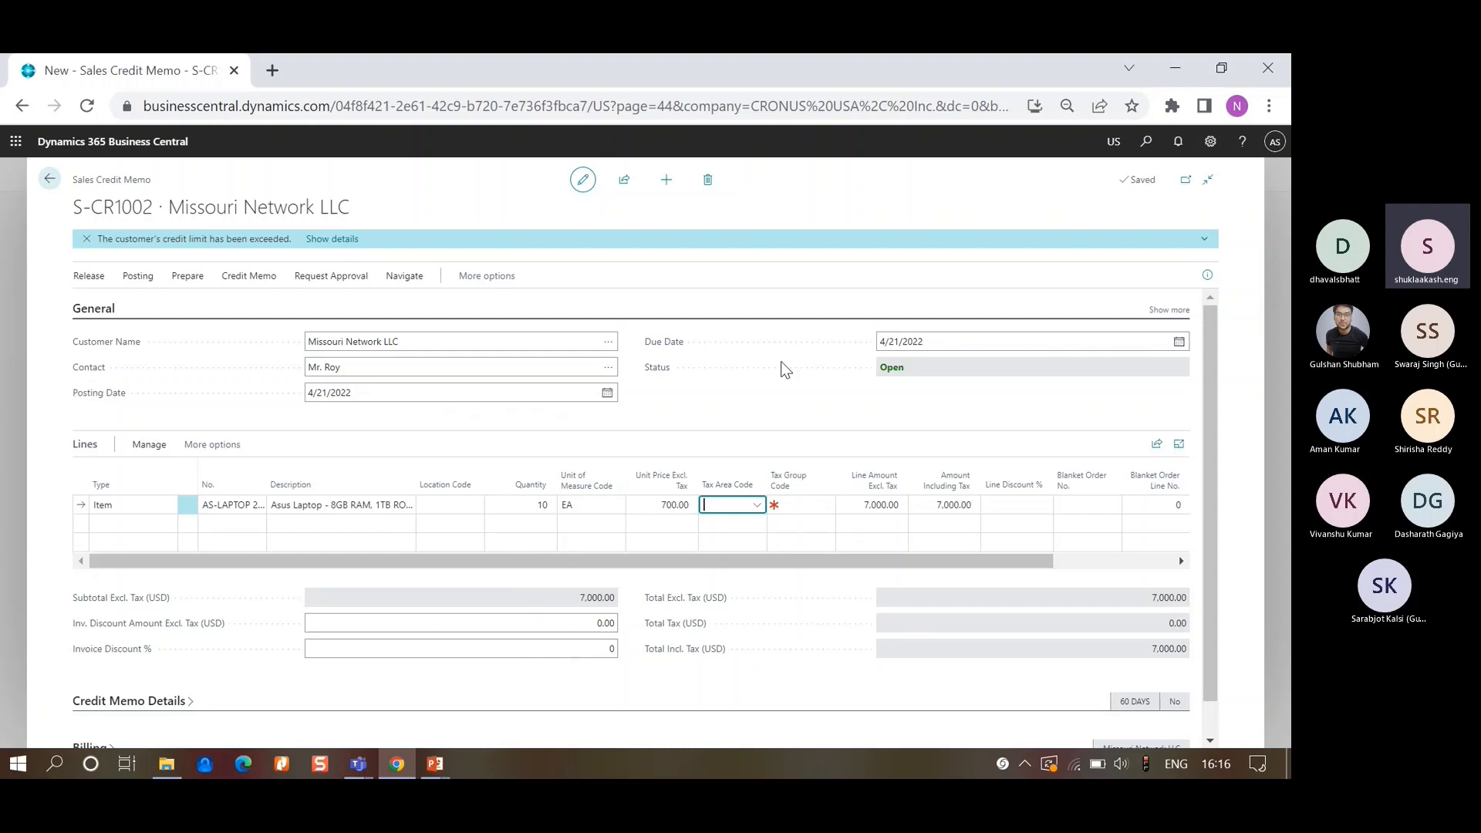
- Link the credit memo line to the blanket order line for 10 laptops with shipment date 4/11/2022
left_click(1144, 563)
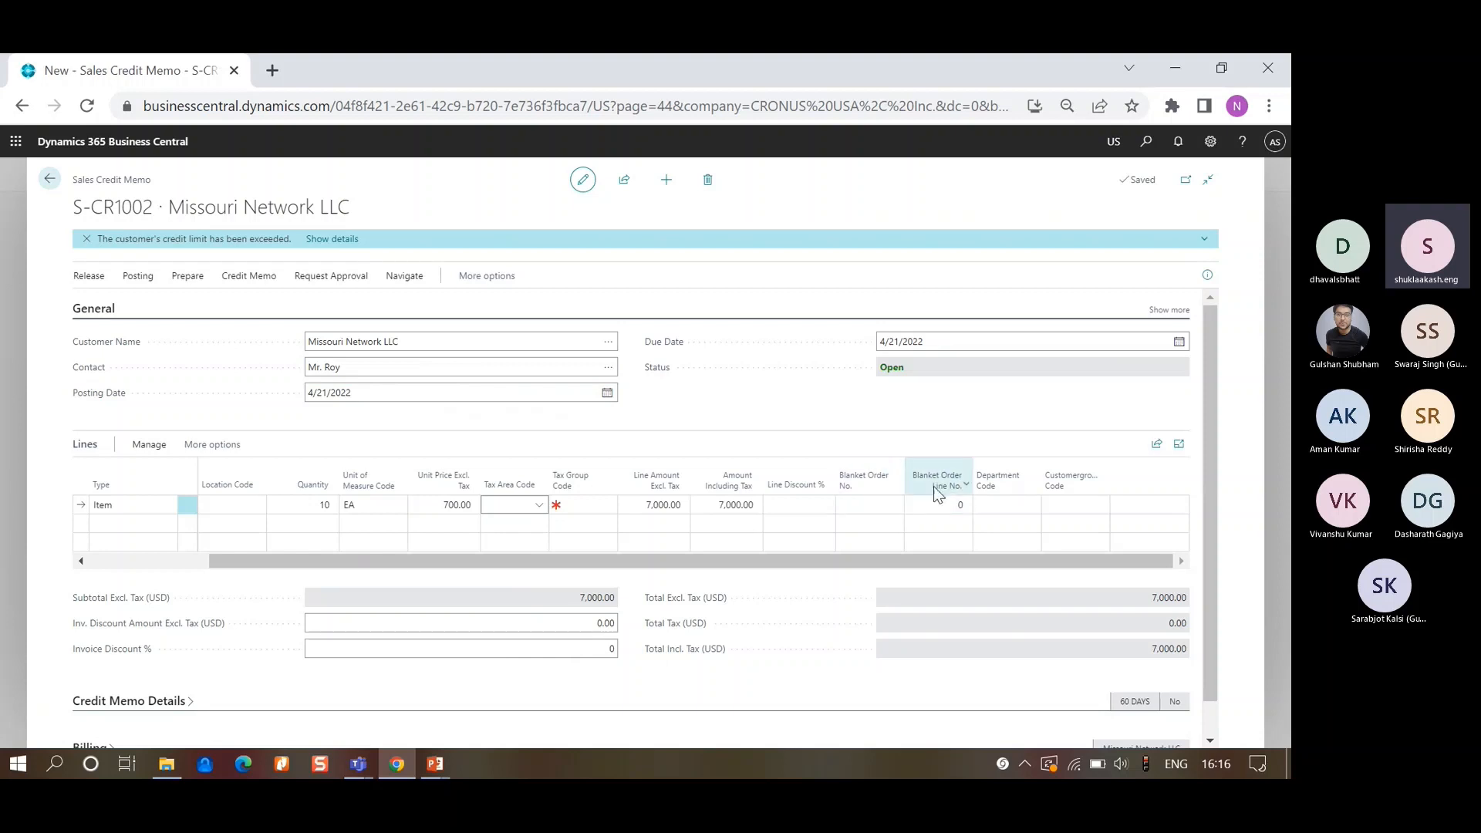
left_click(893, 508)
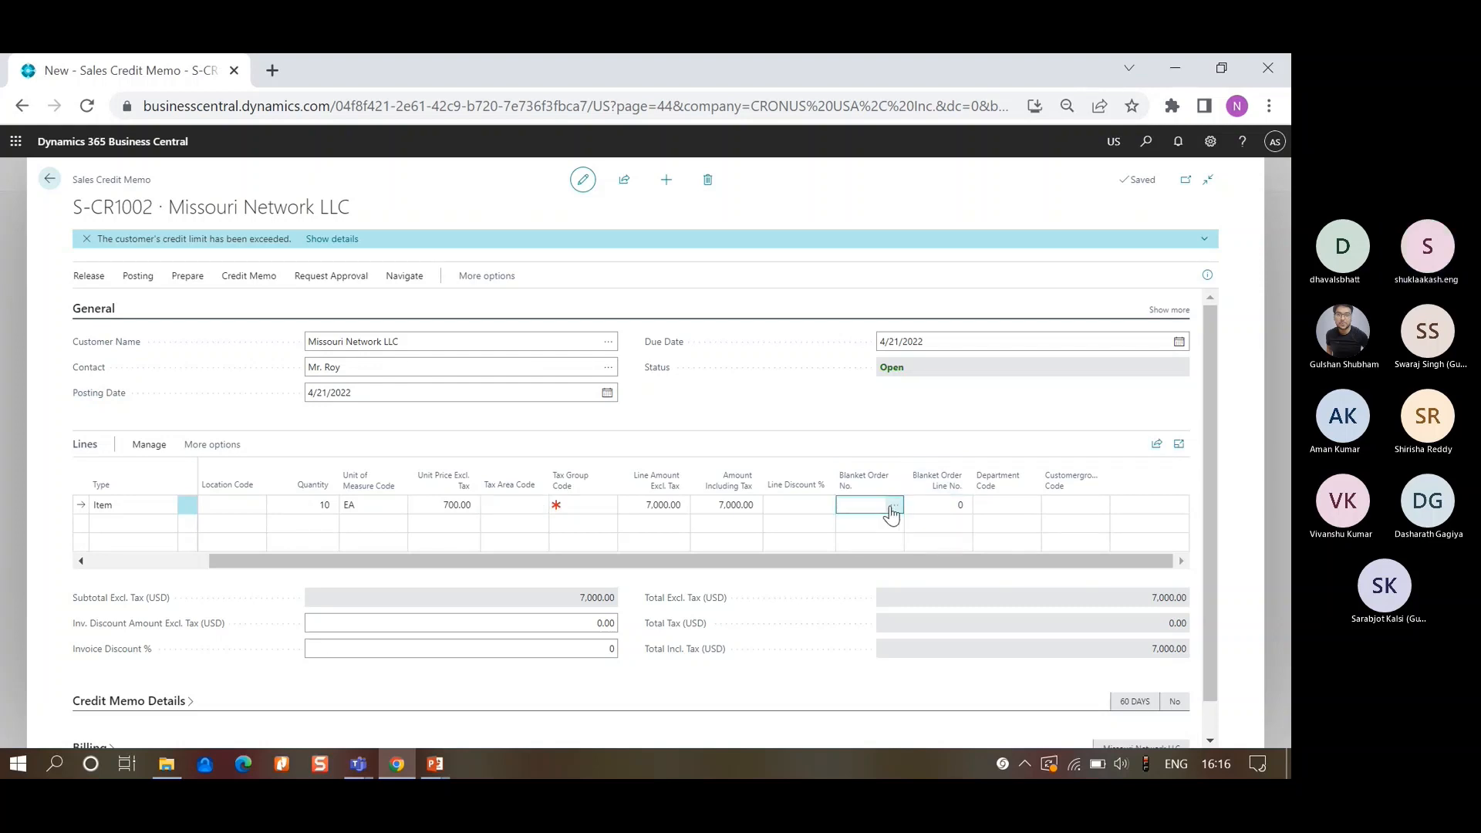
left_click(894, 508)
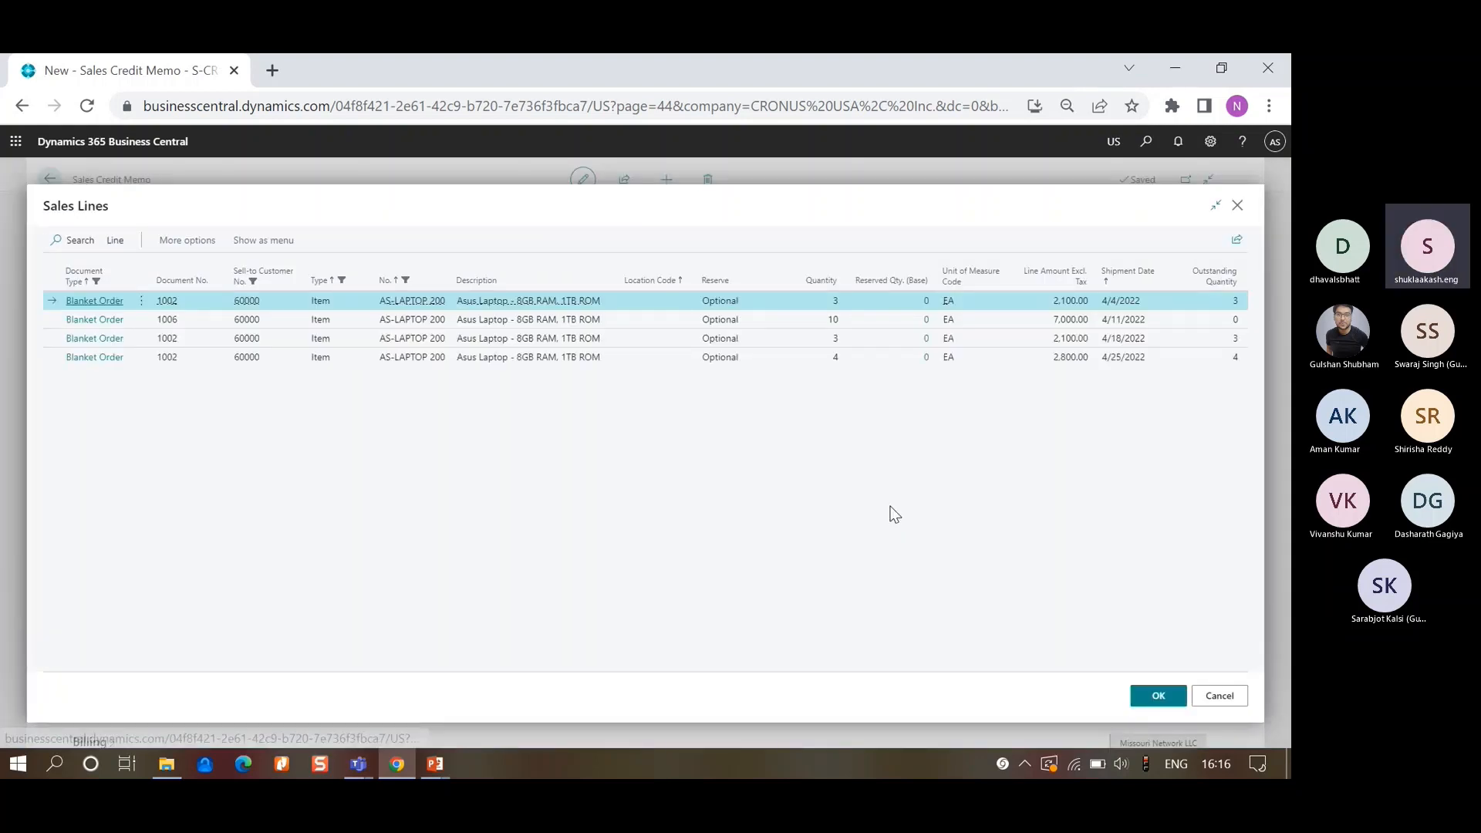
left_click(186, 322)
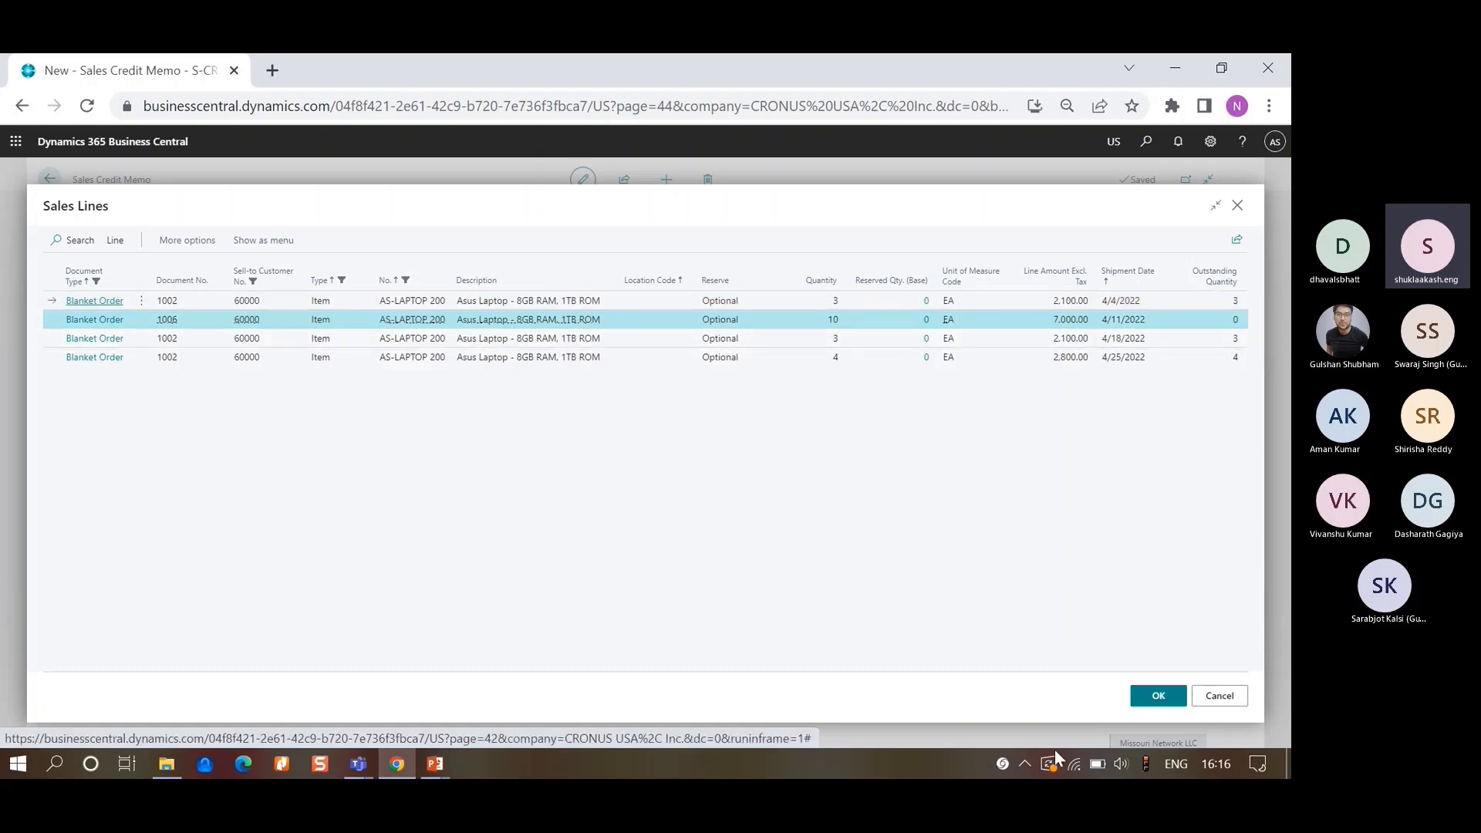
left_click(1147, 700)
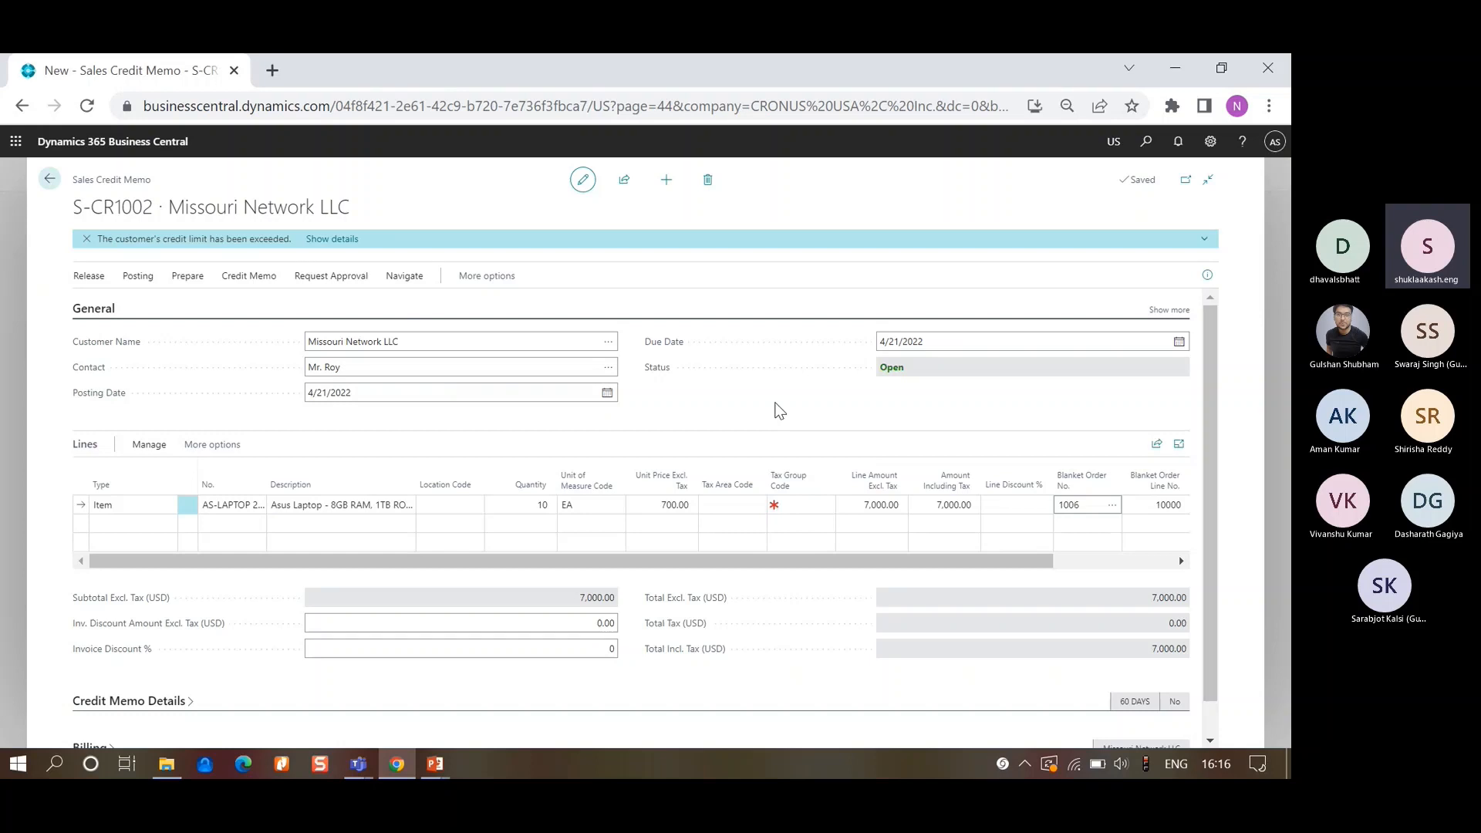
- Post the sales credit memo and decline opening the posted document
left_click(128, 282)
left_click(111, 301)
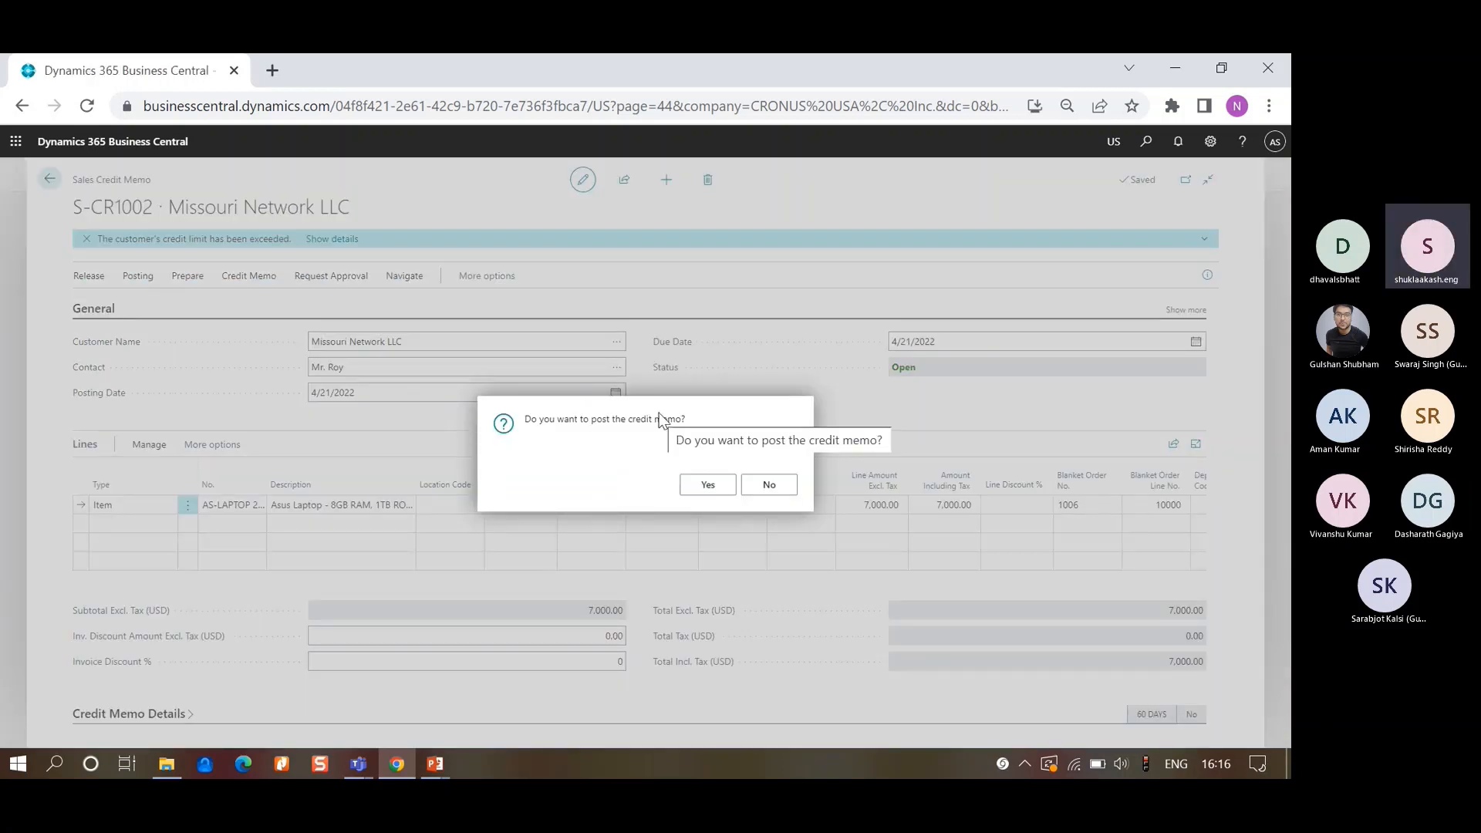
left_click(719, 493)
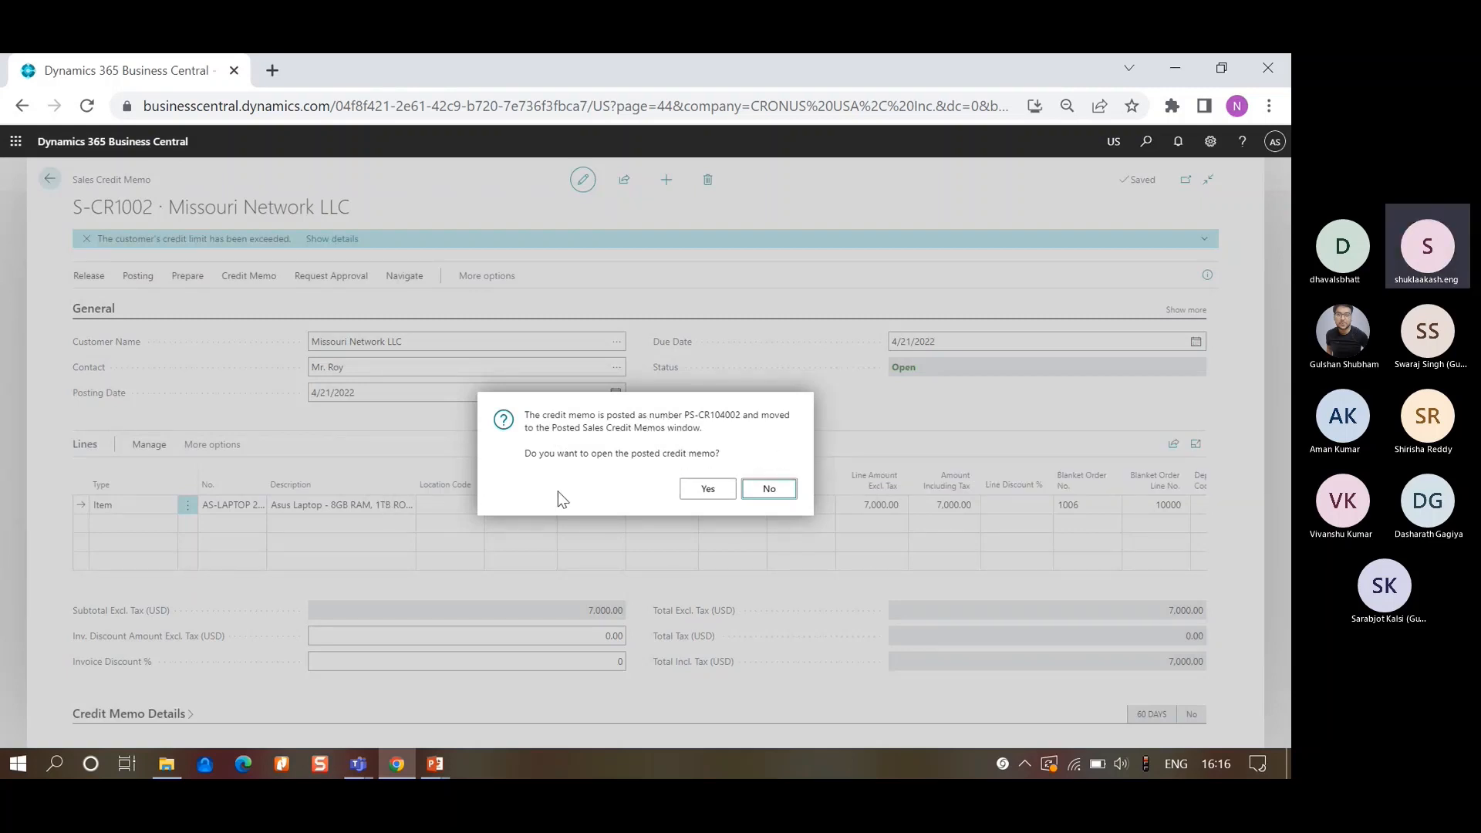
left_click(770, 494)
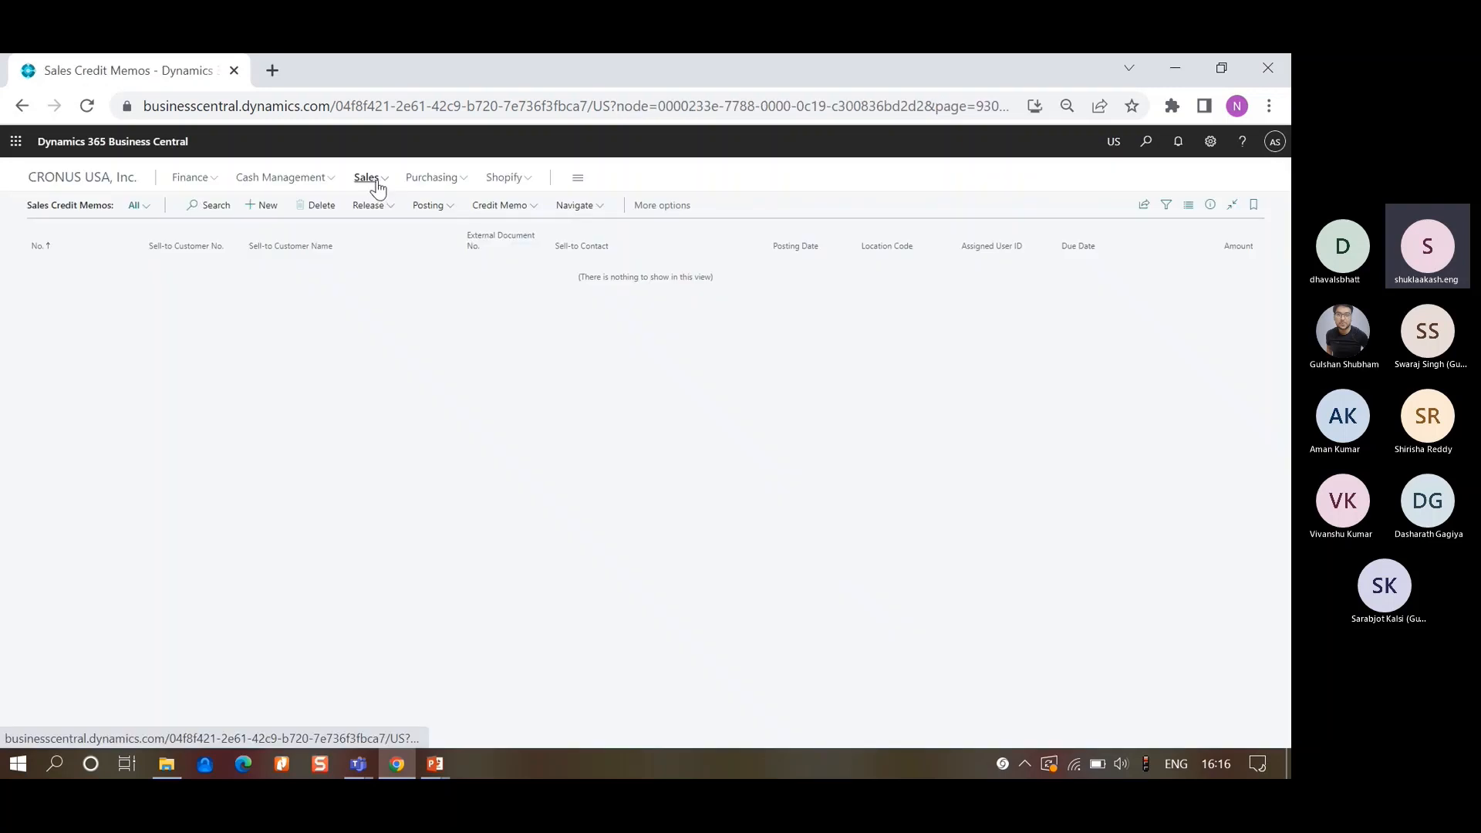
- Reopen the newest Missouri Network LLC blanket sales order and check its line's quantity to ship, shipped and invoiced
left_click(372, 185)
left_click(230, 225)
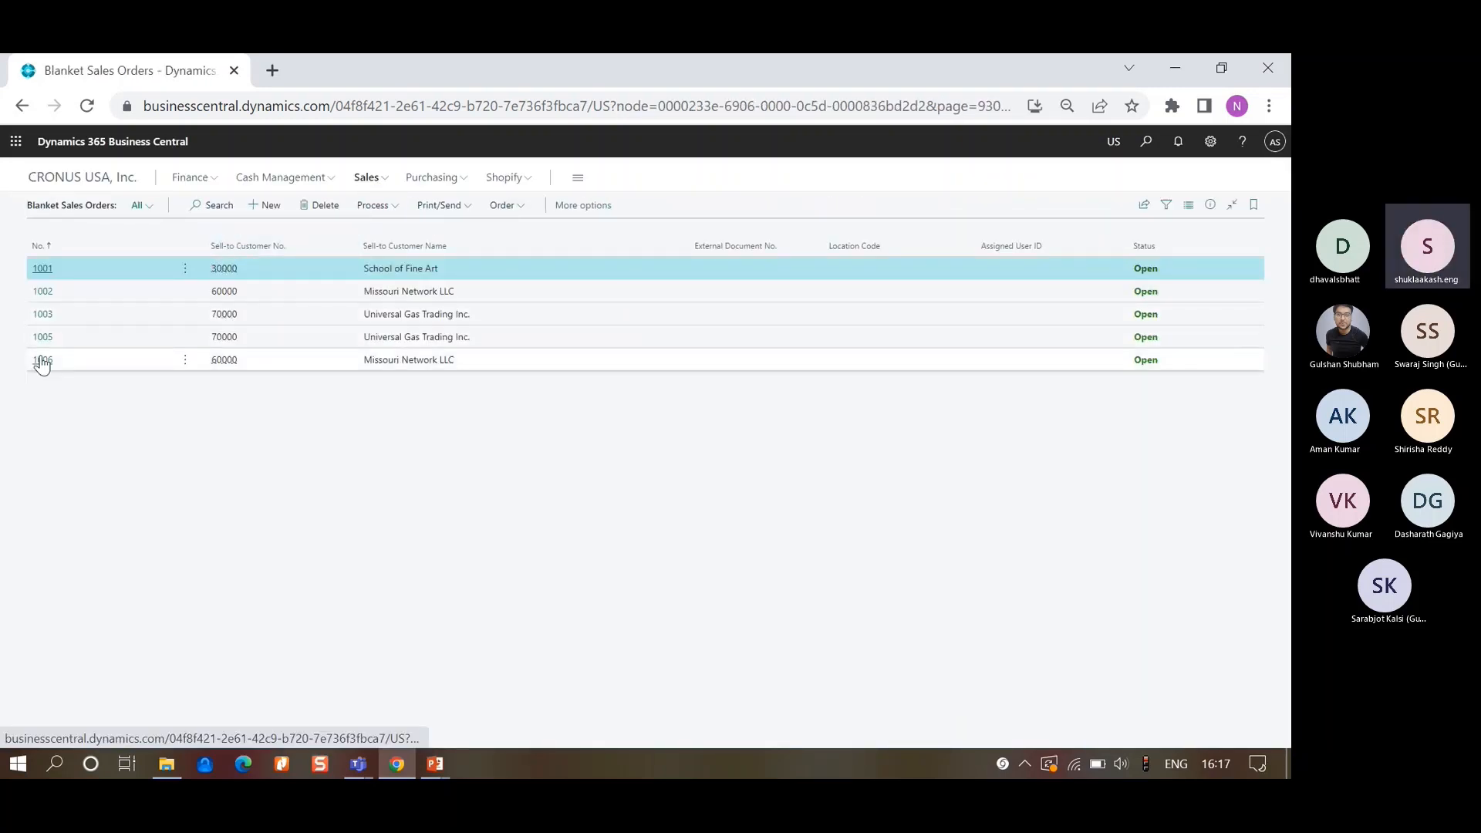
left_click(42, 361)
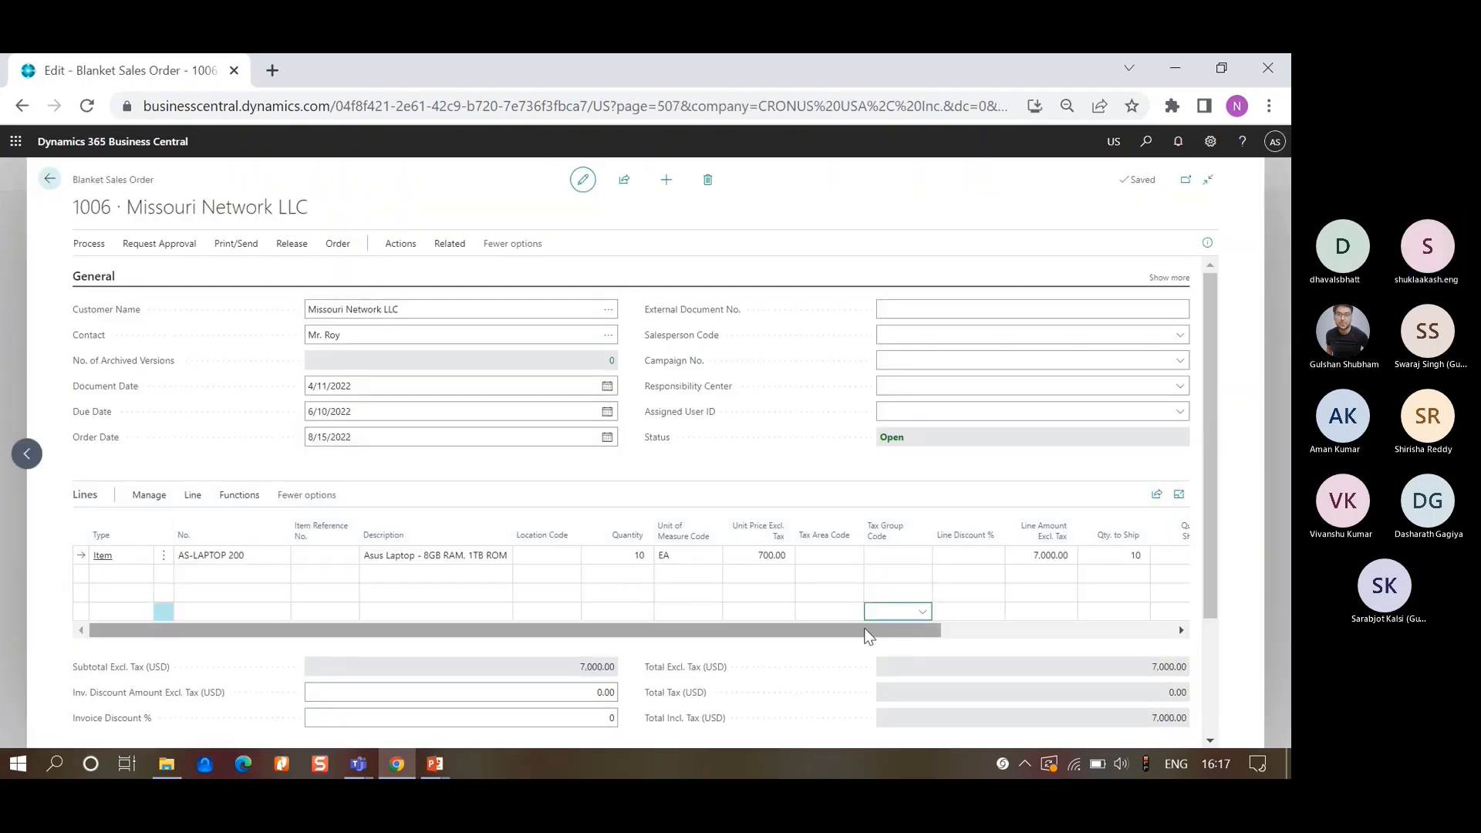
left_click_drag(869, 633, 1168, 623)
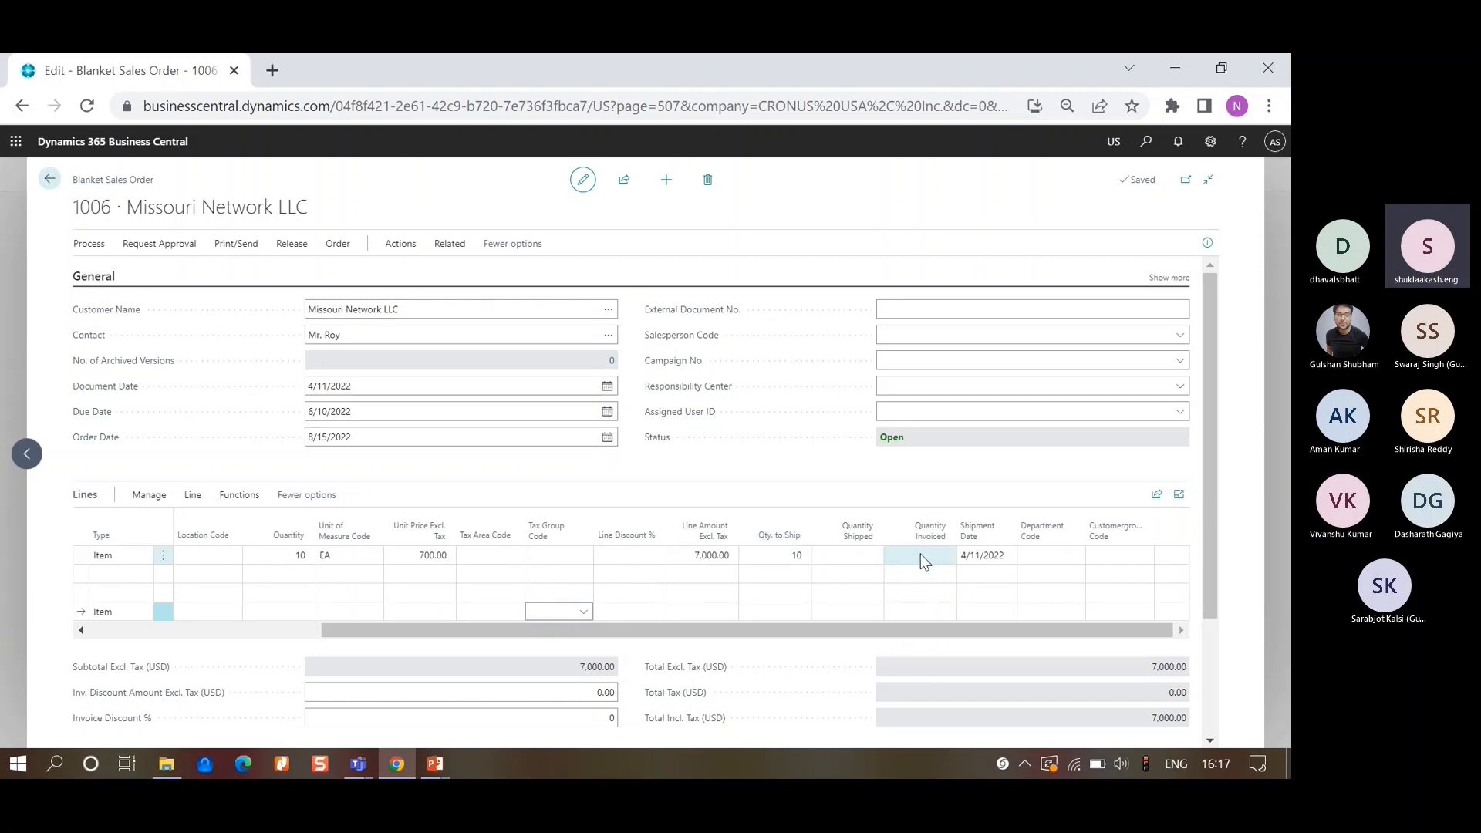
left_click(788, 555)
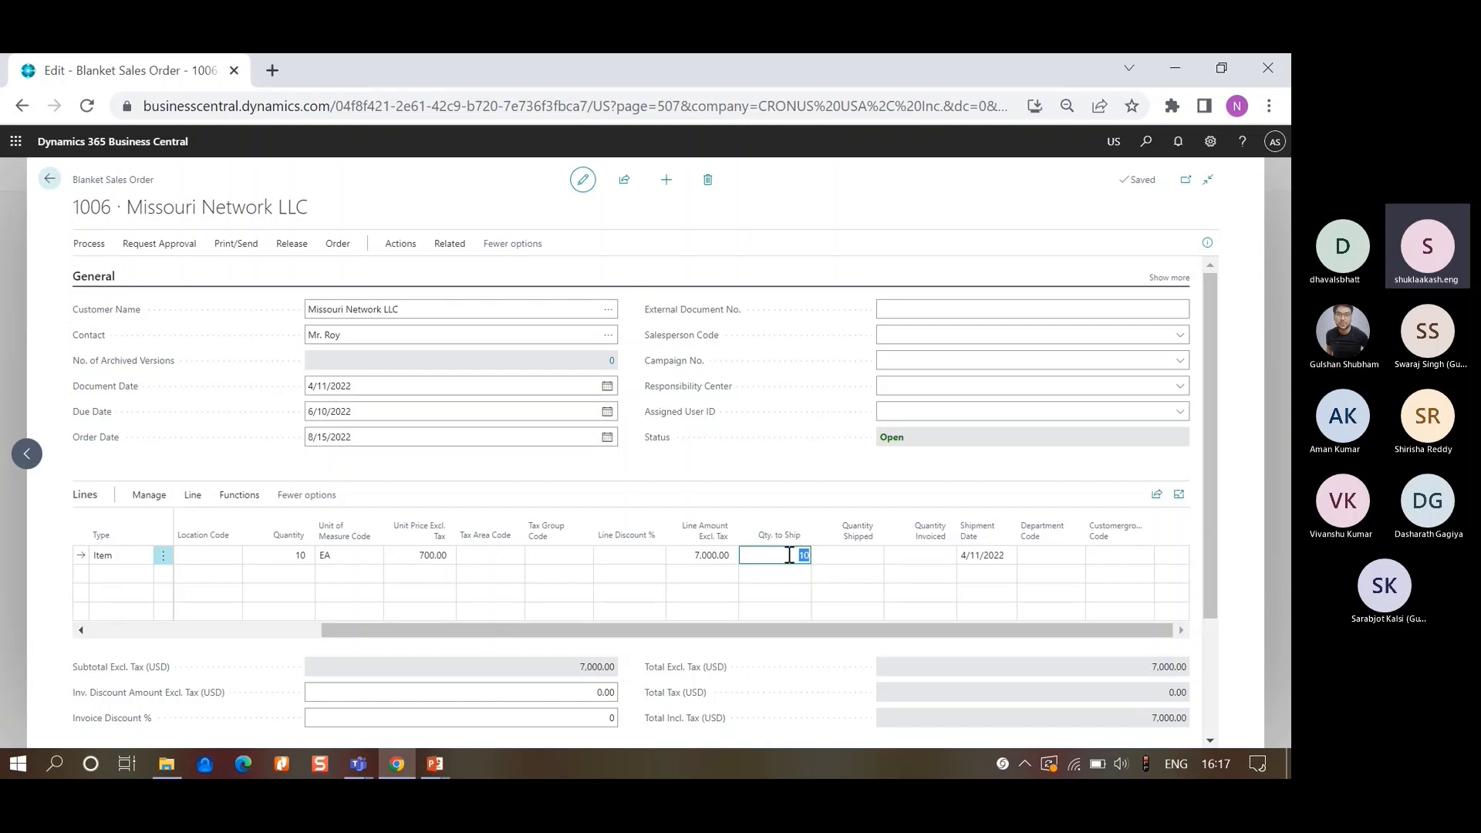
left_click(790, 555)
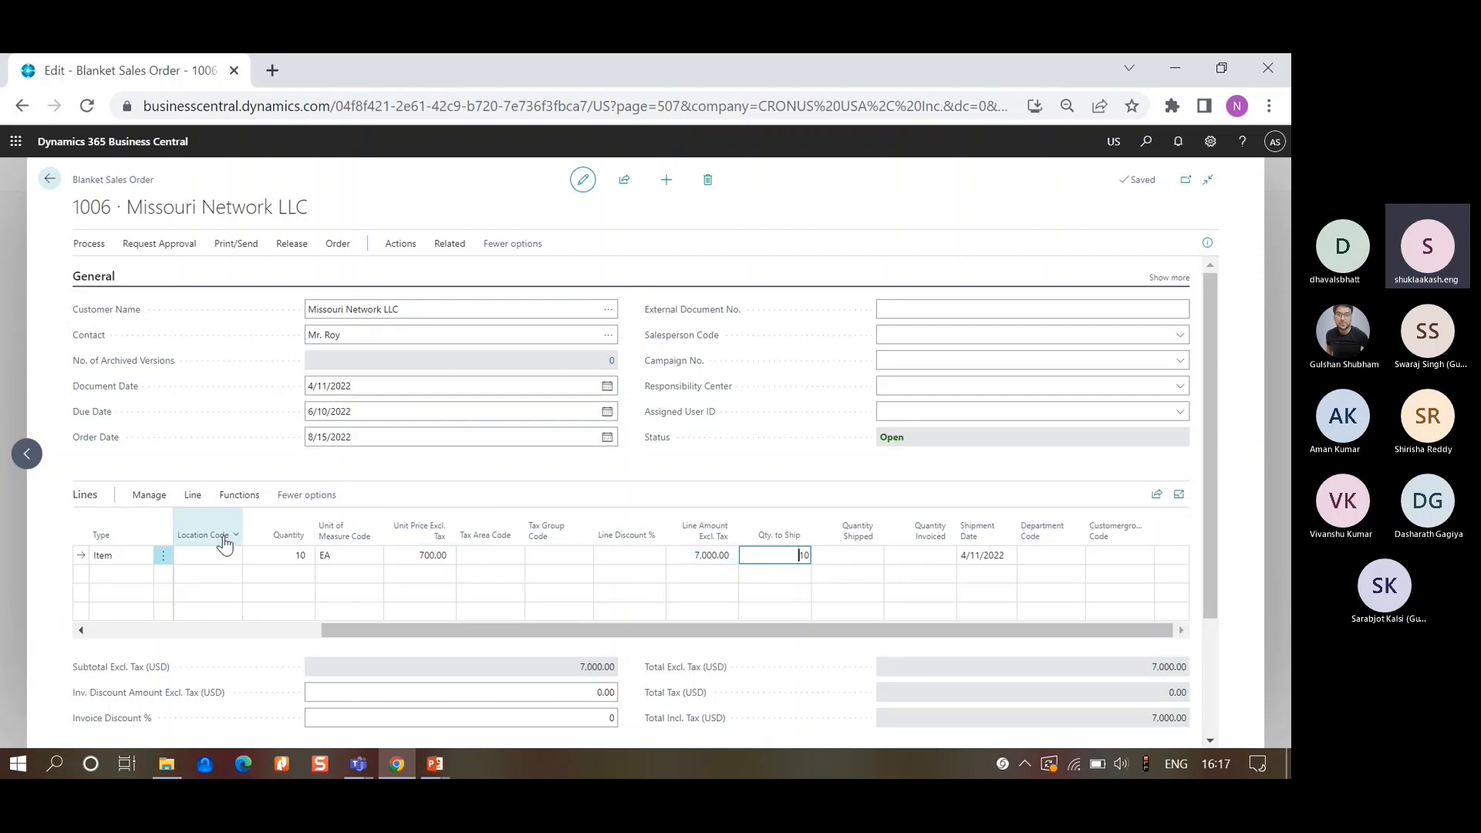
- View the posted credit memo lines for the blanket order's laptop line and return to the order
left_click(193, 498)
left_click(378, 524)
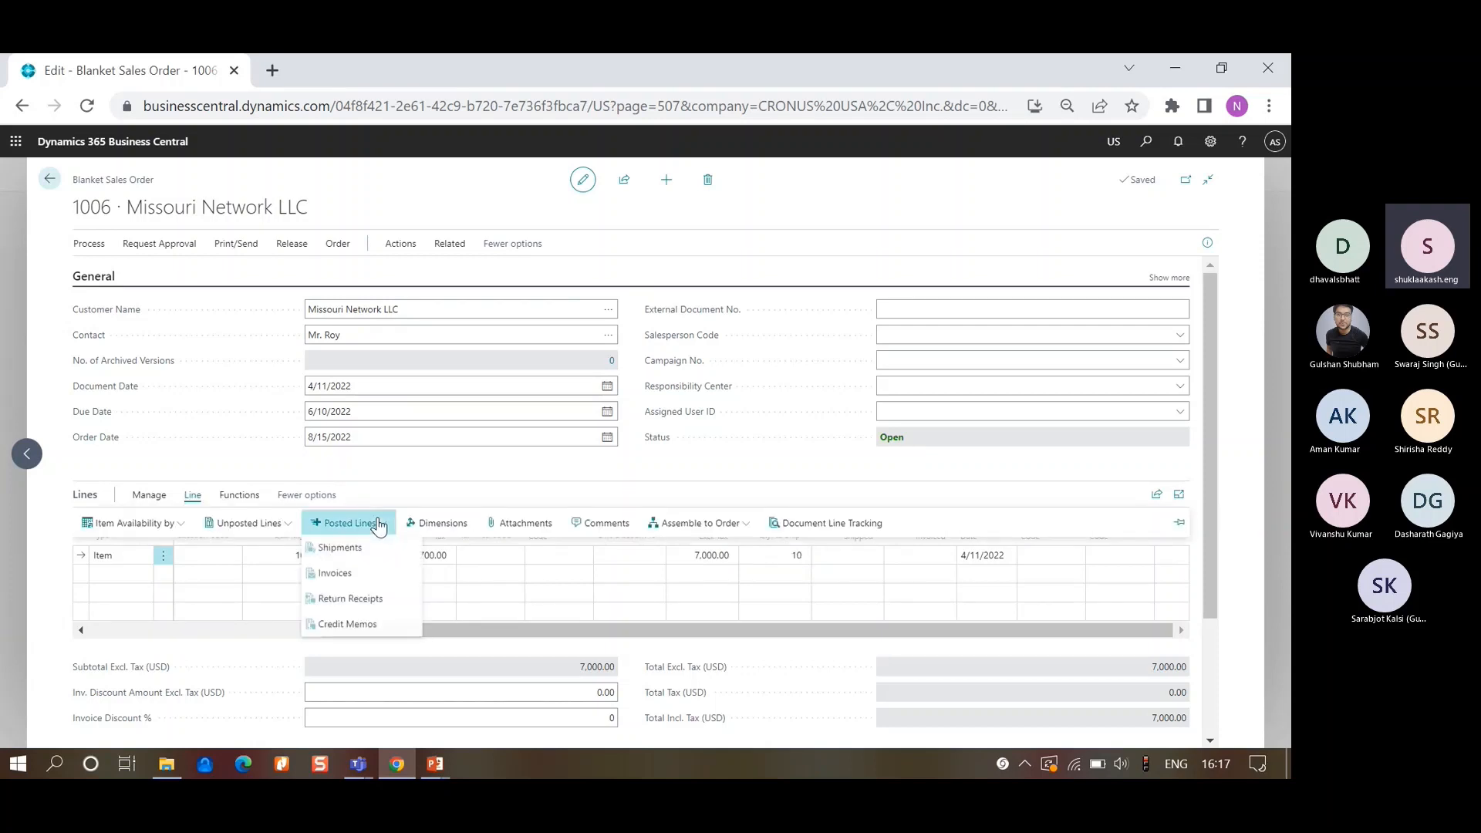
left_click(364, 629)
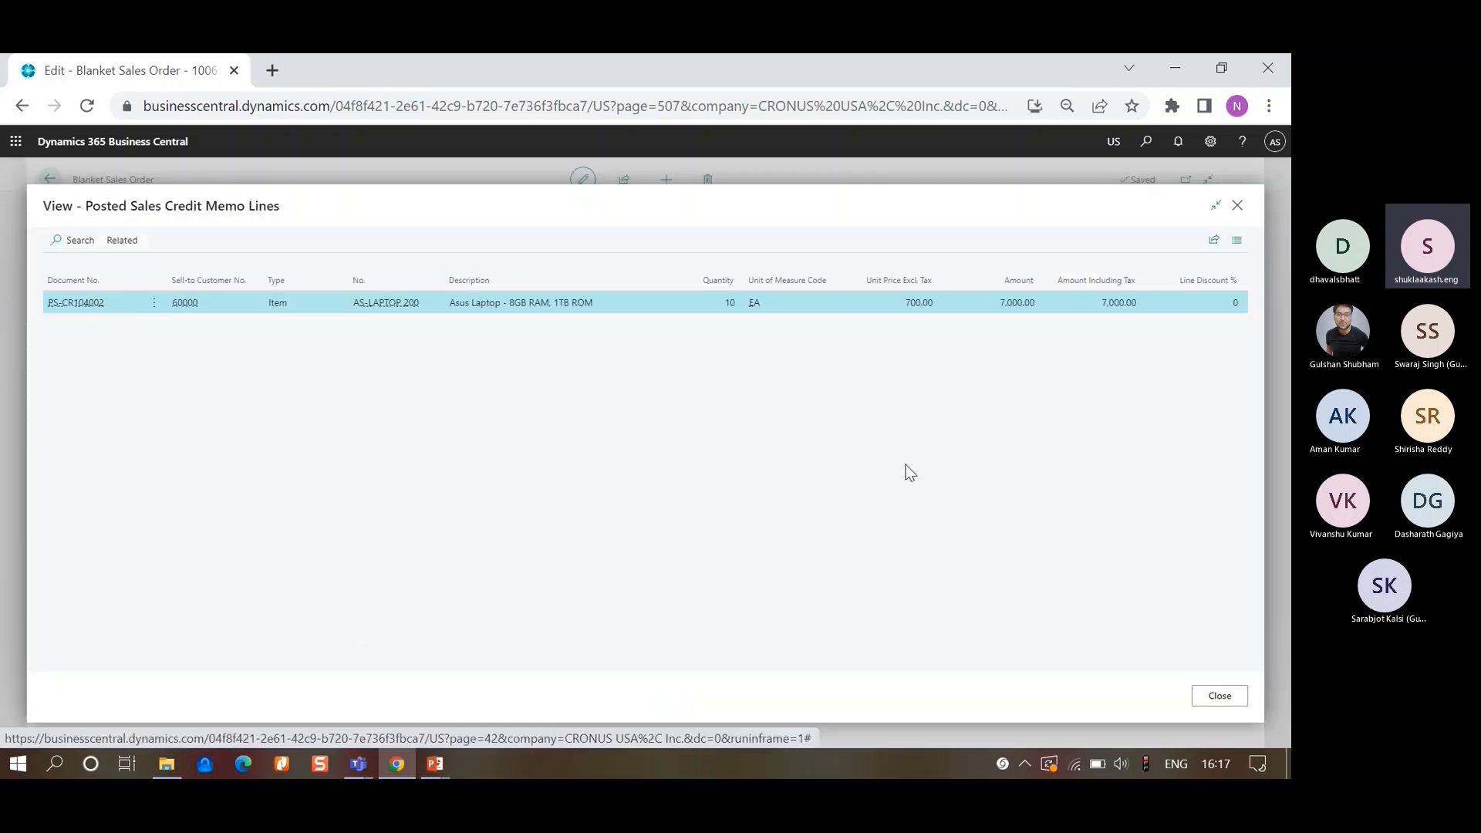
left_click(1218, 699)
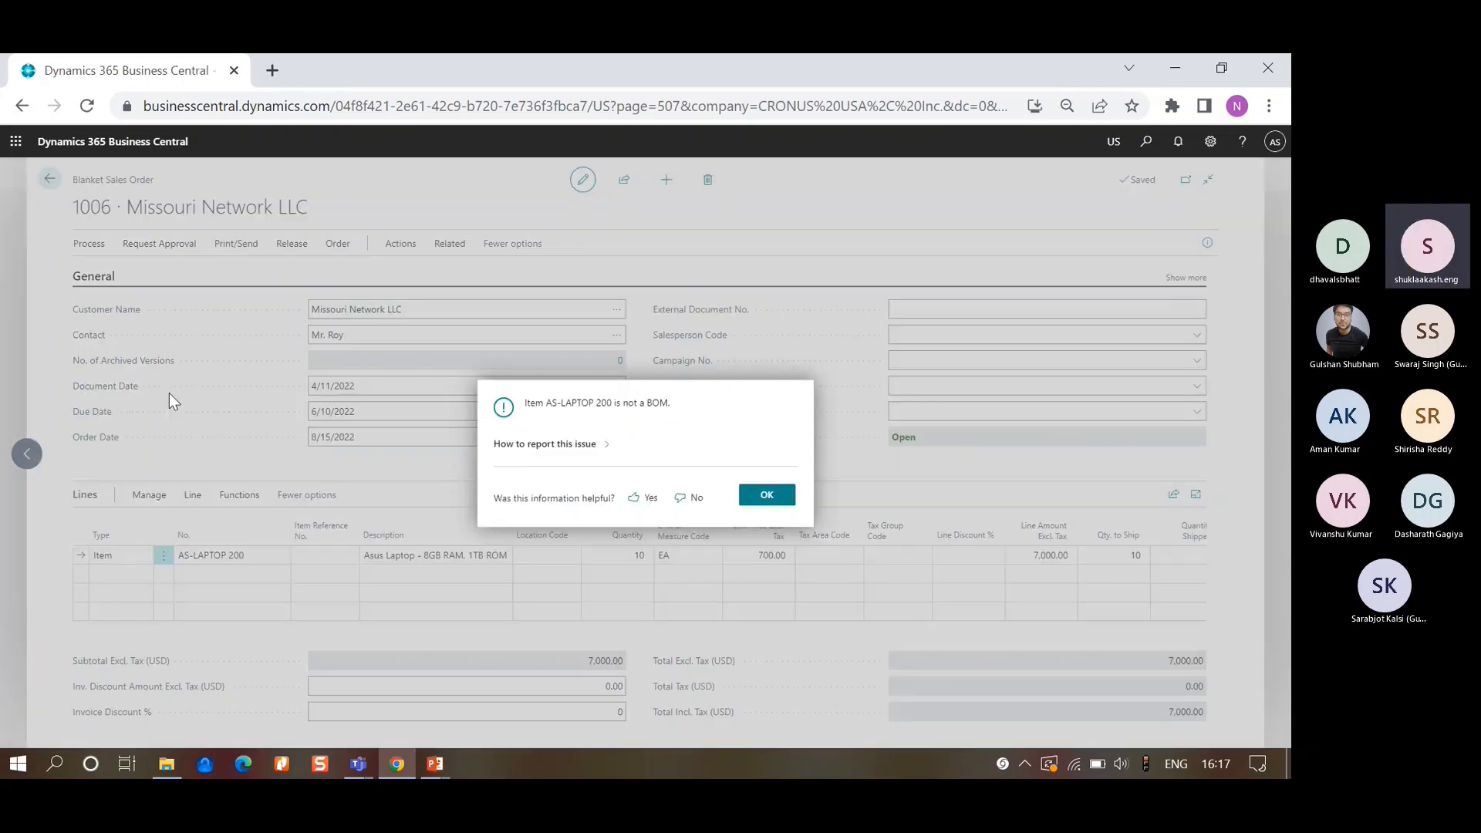
left_click(768, 500)
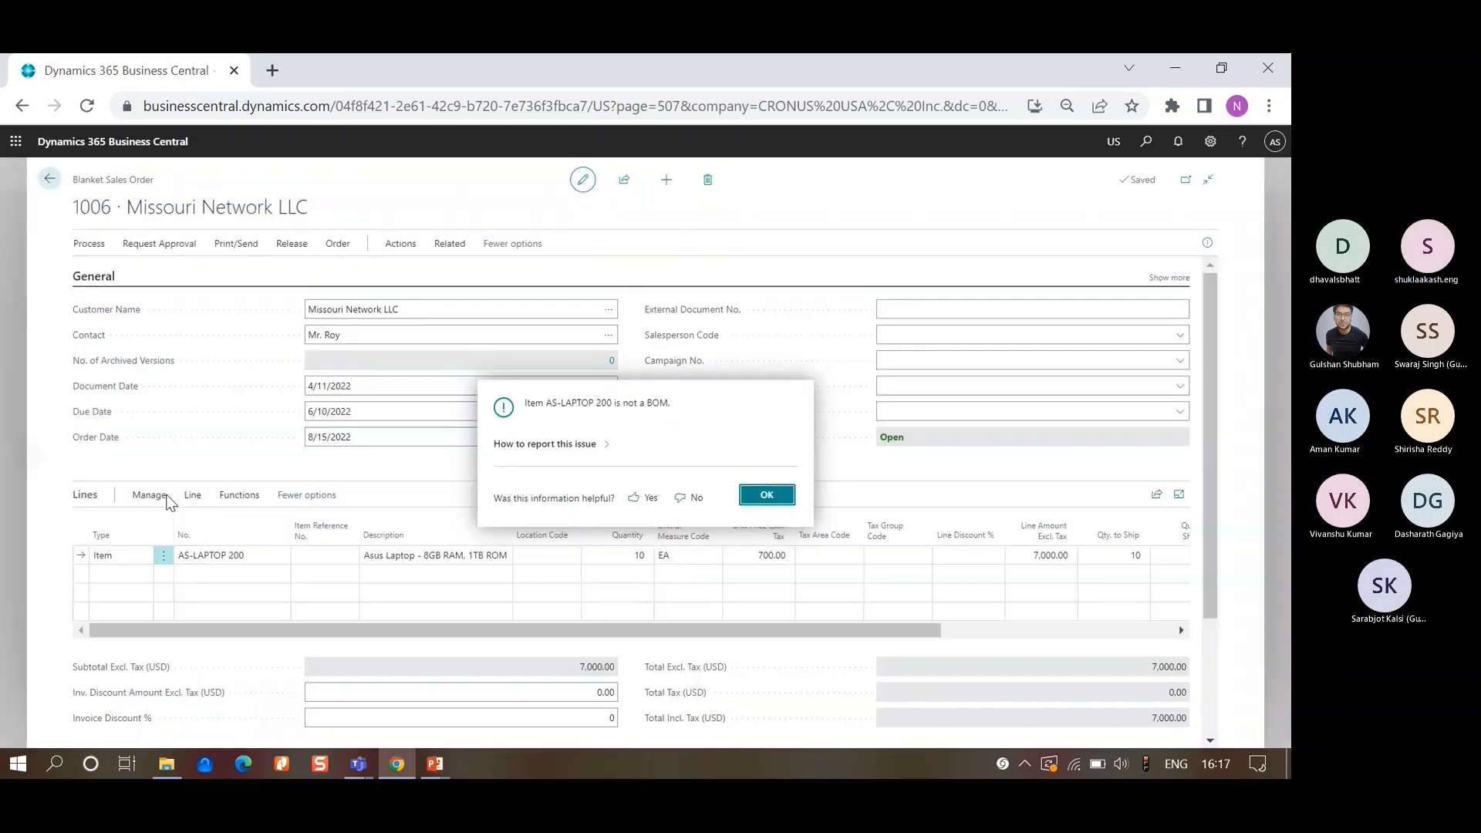
- View the posted return receipt lines for the blanket order's laptop line, and close the list
left_click(192, 495)
left_click(347, 523)
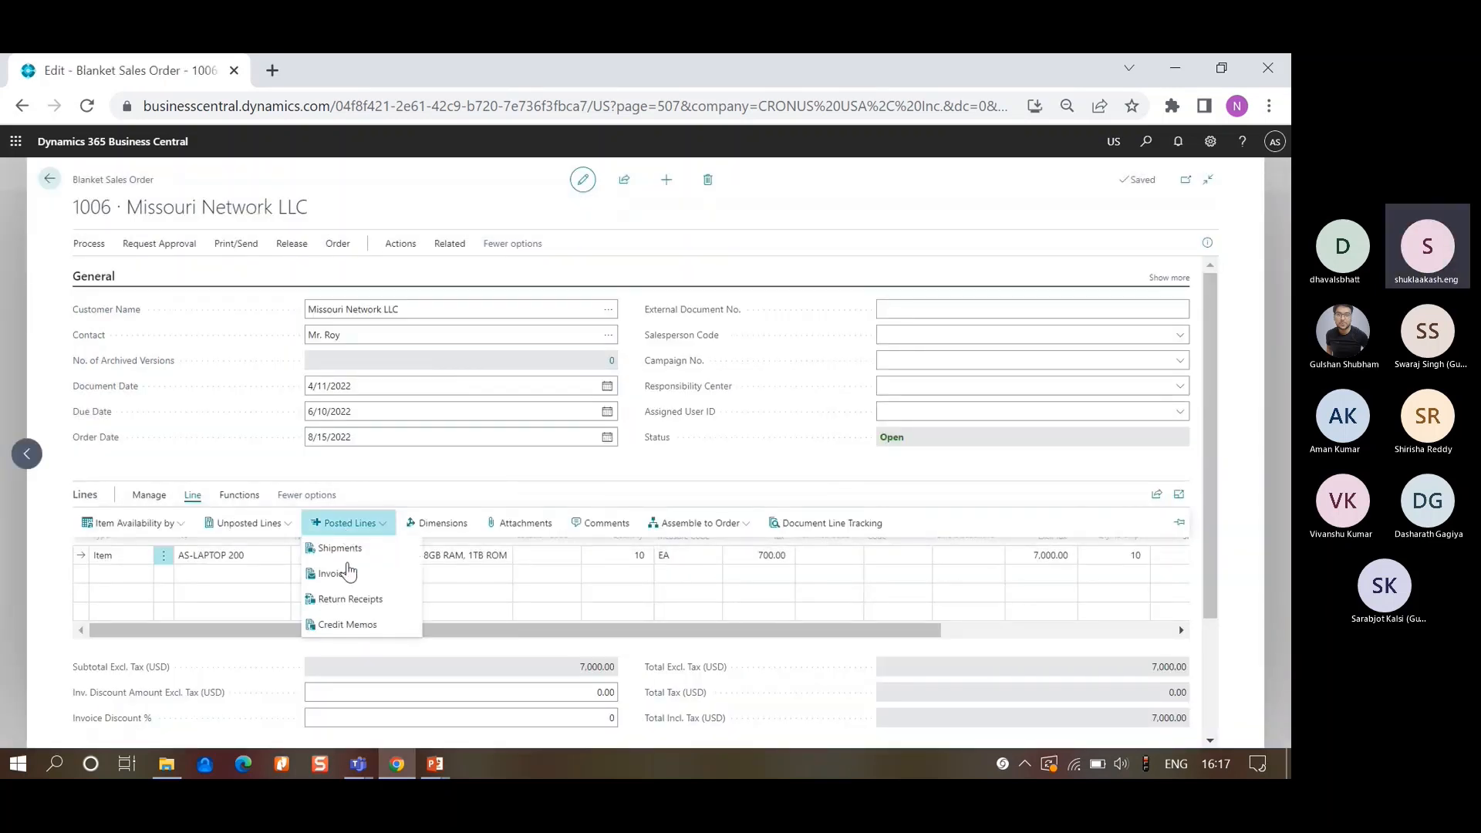
left_click(349, 598)
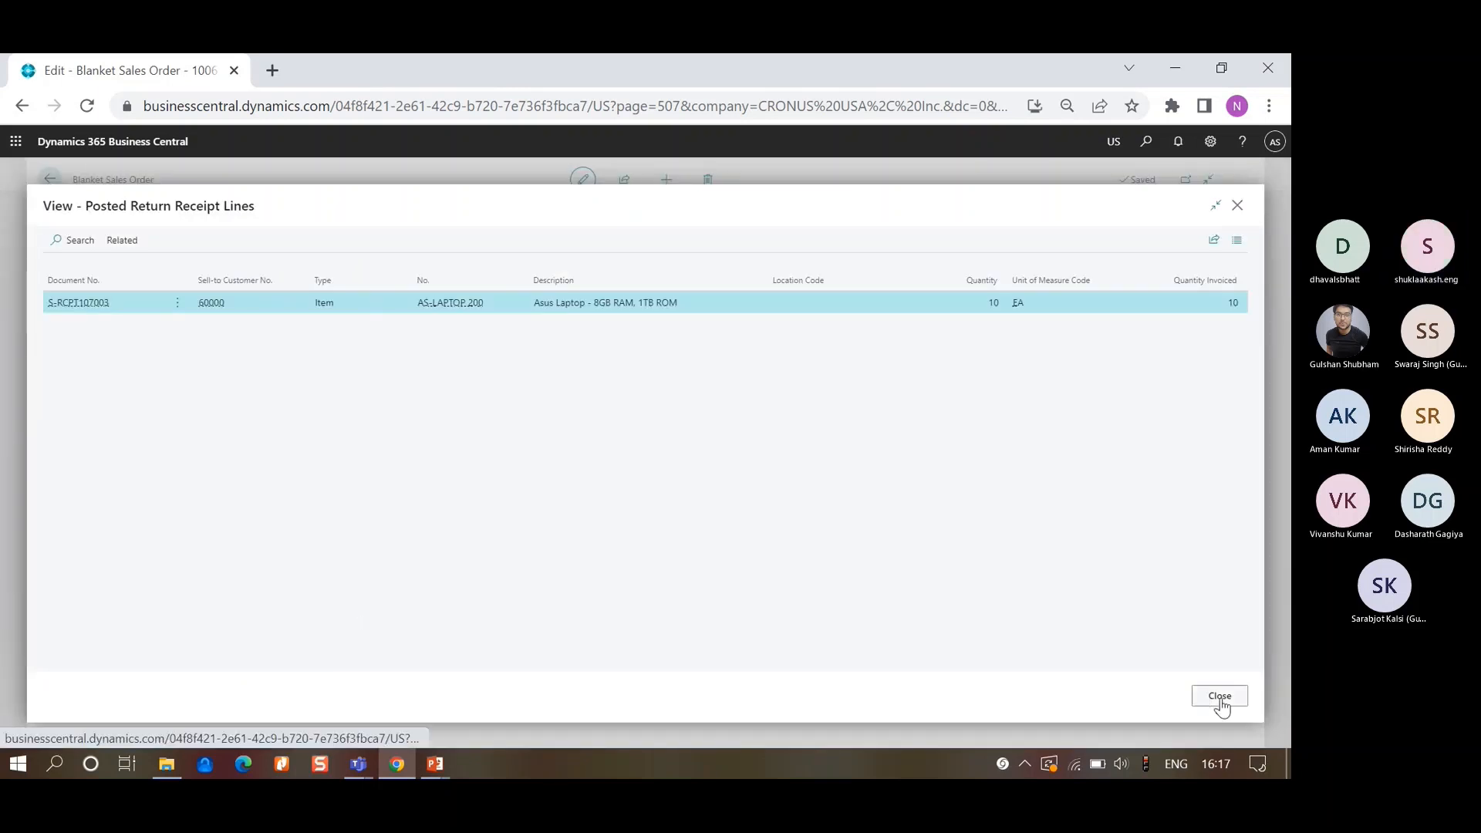
key("Escape")
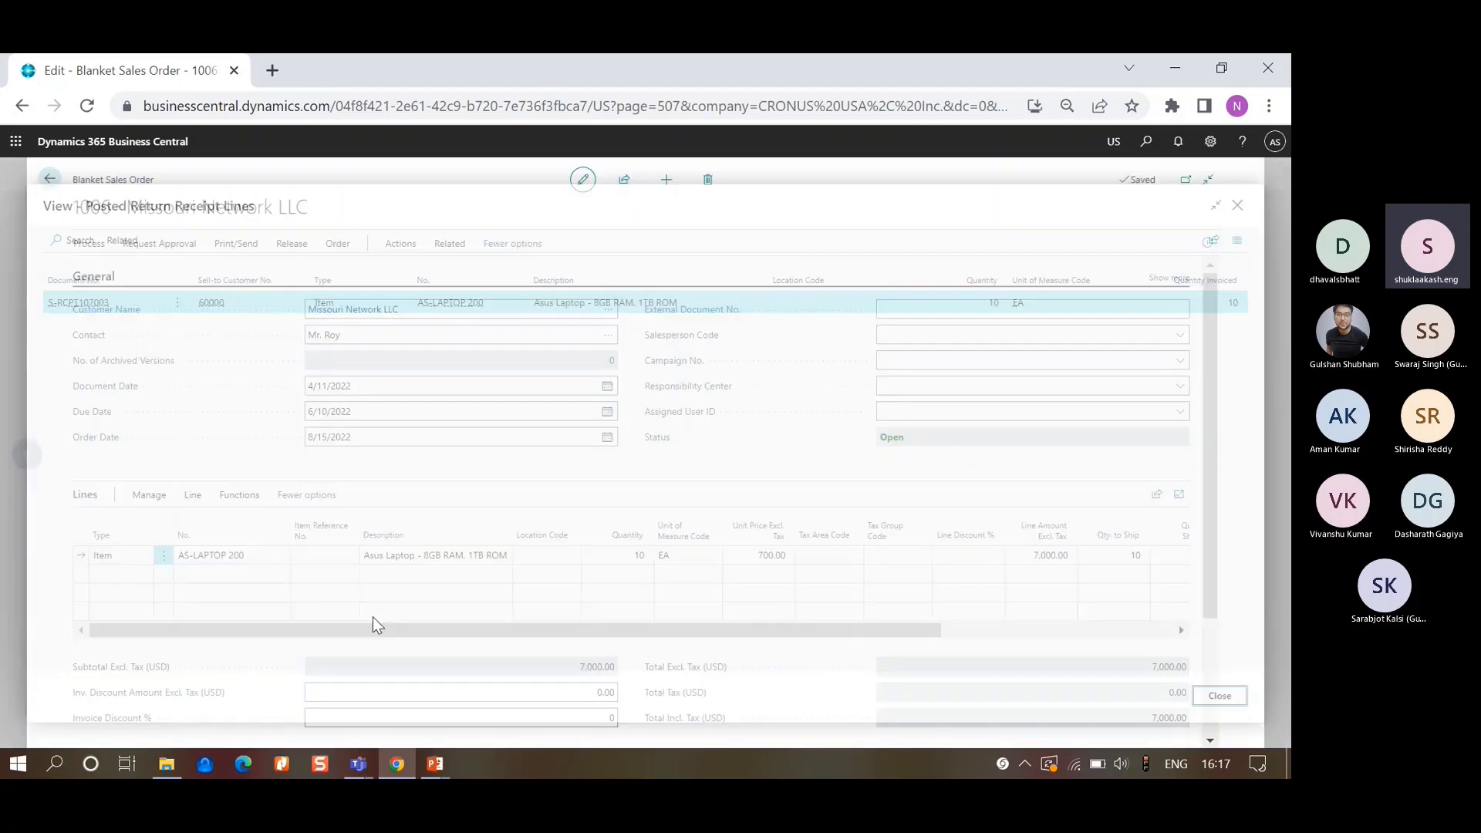
- View the unposted invoice lines for the blanket order's laptop line, and close the list
left_click(192, 495)
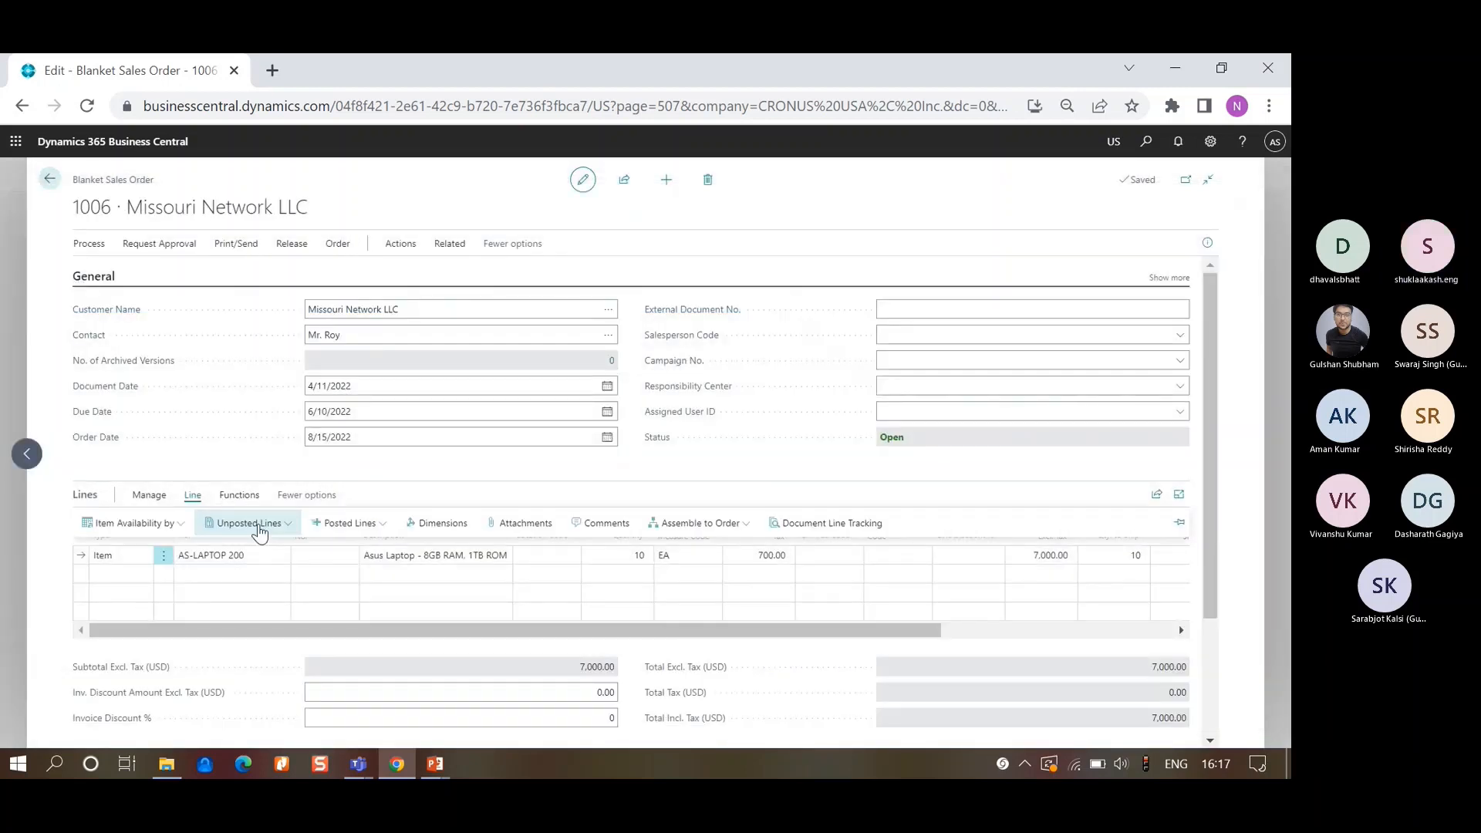
left_click(249, 523)
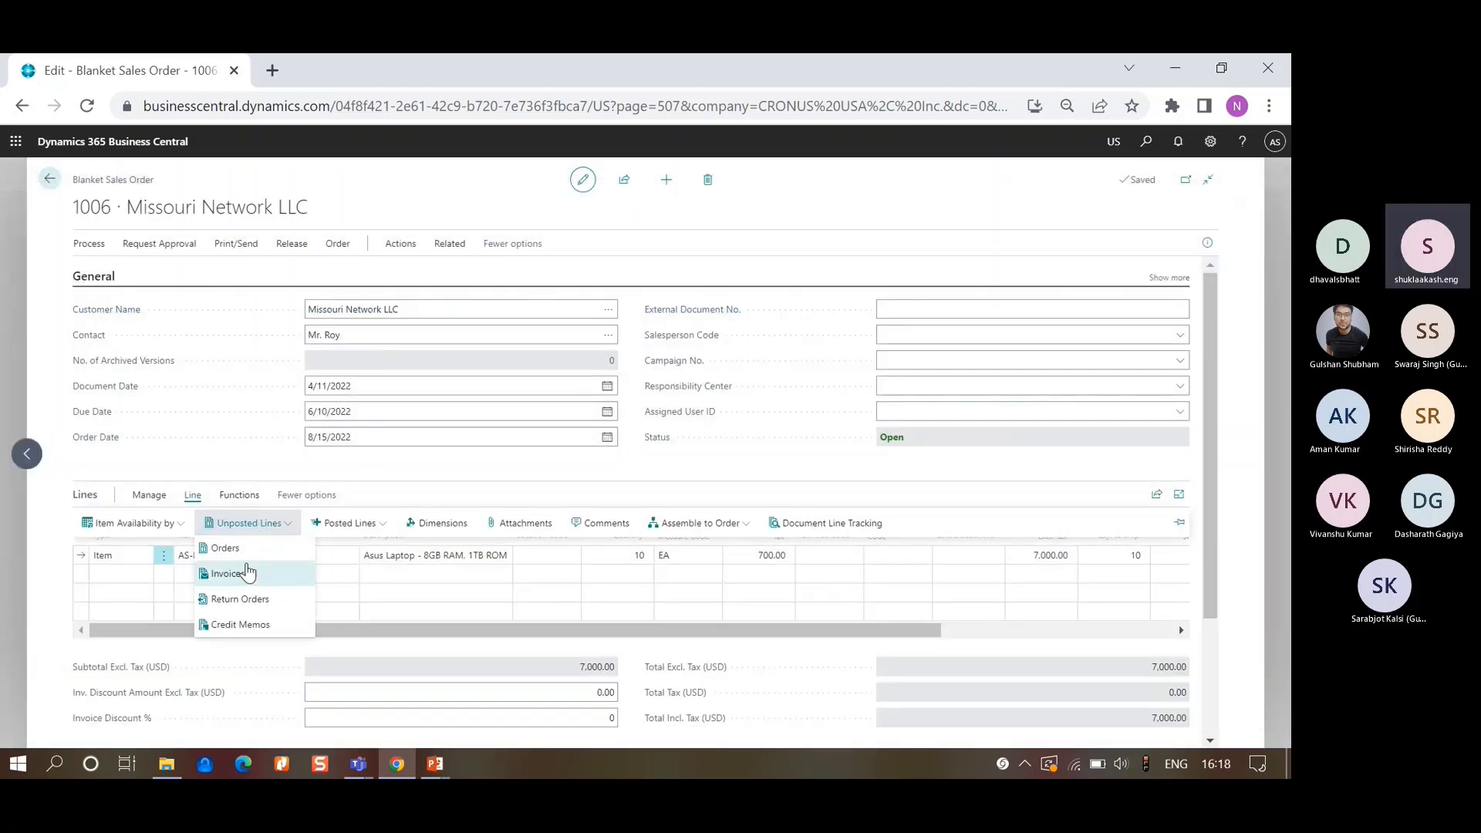
left_click(247, 572)
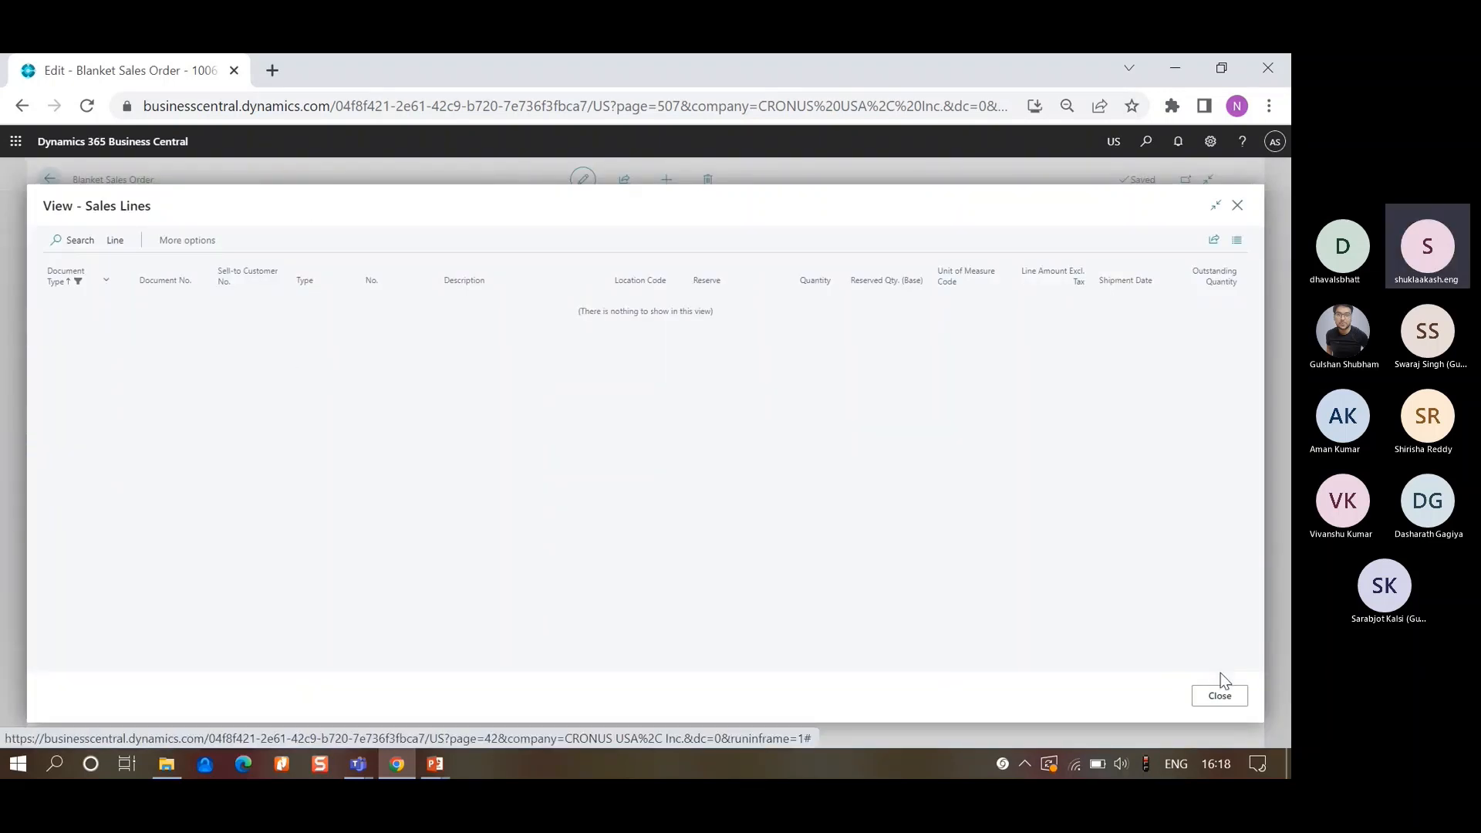
left_click(1218, 696)
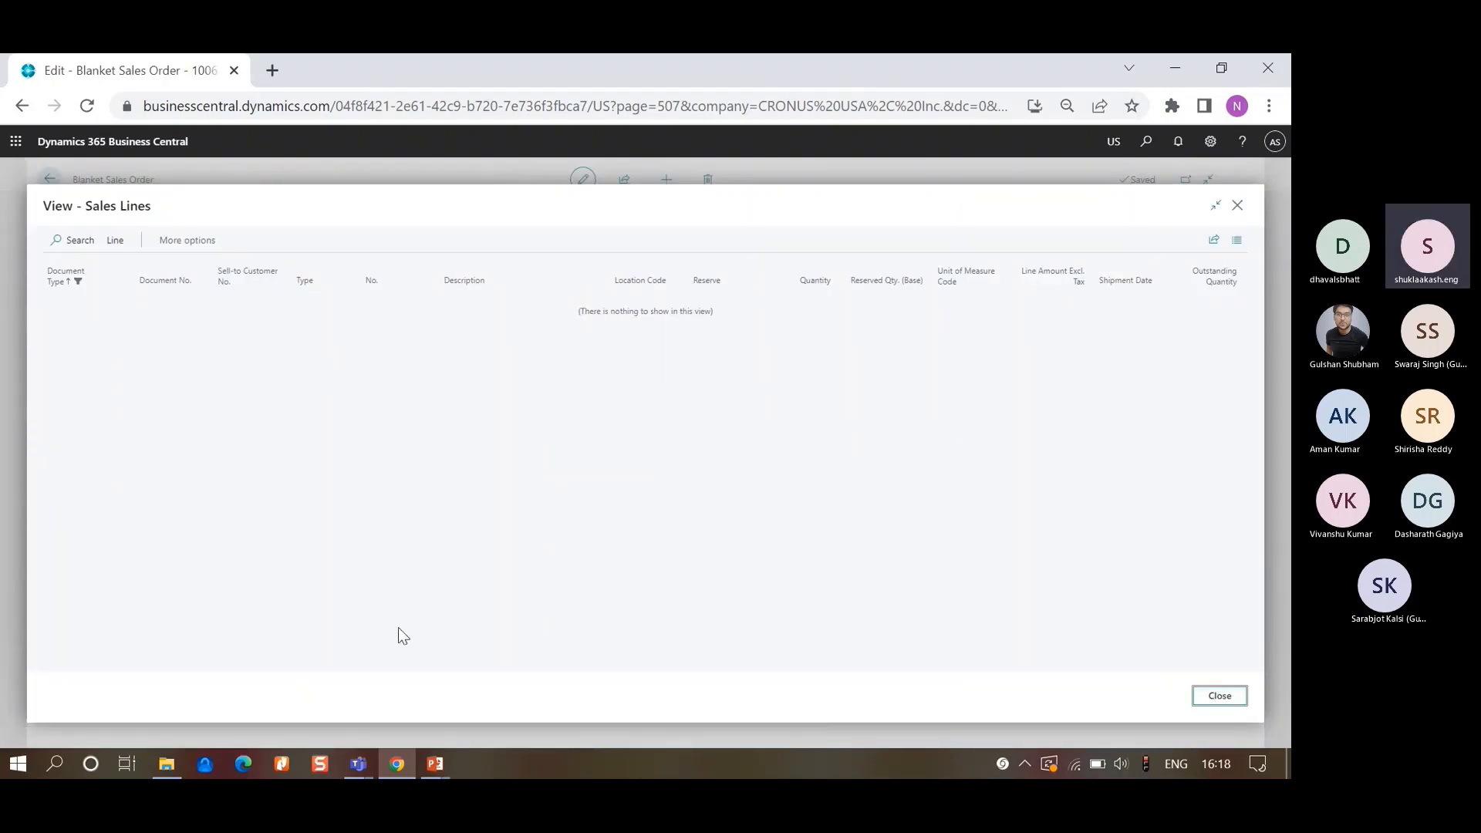
- View the posted invoice lines for the blanket order's laptop line, and close the list
left_click(195, 495)
left_click(347, 523)
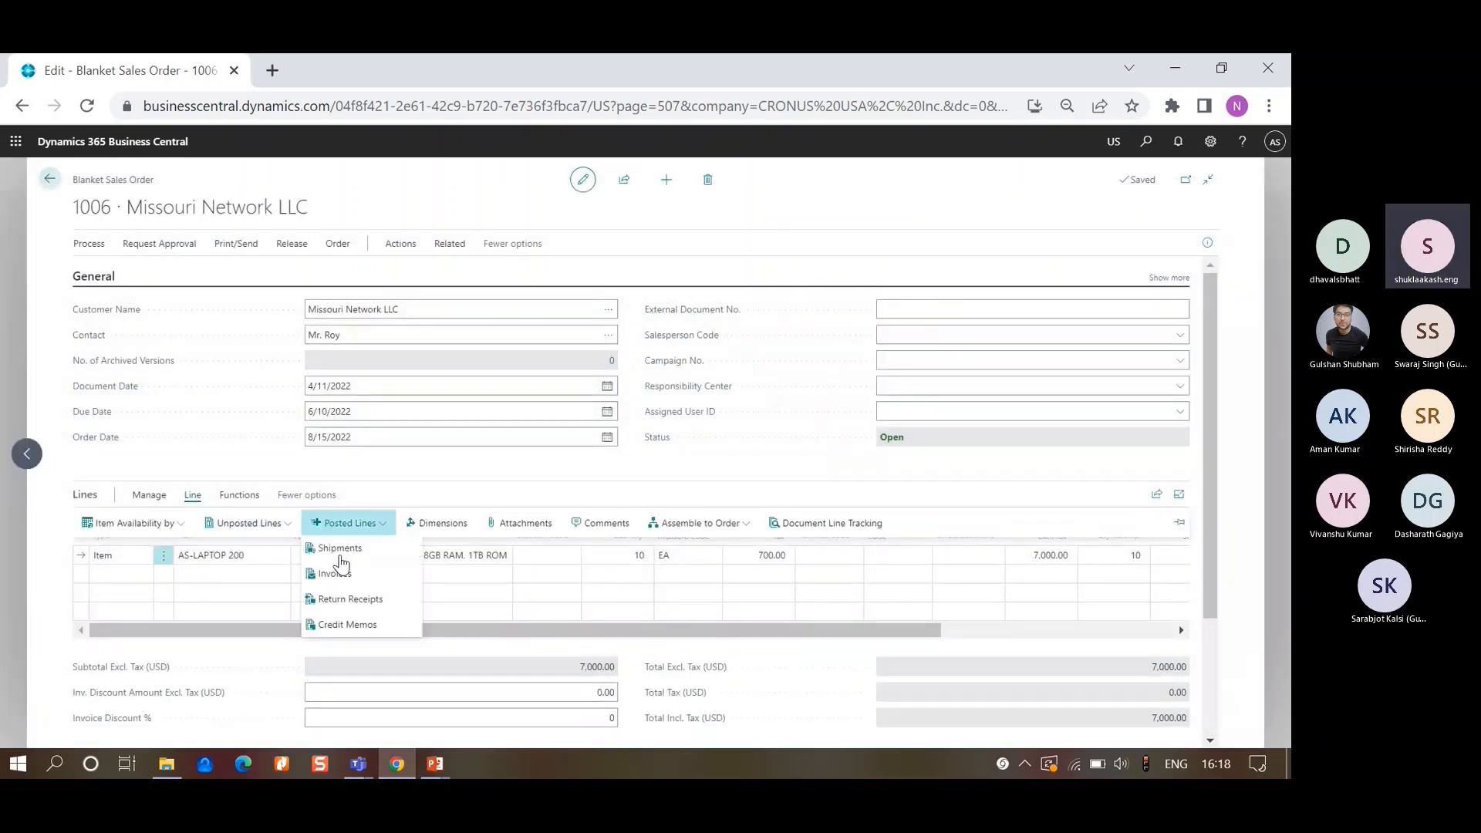
left_click(337, 572)
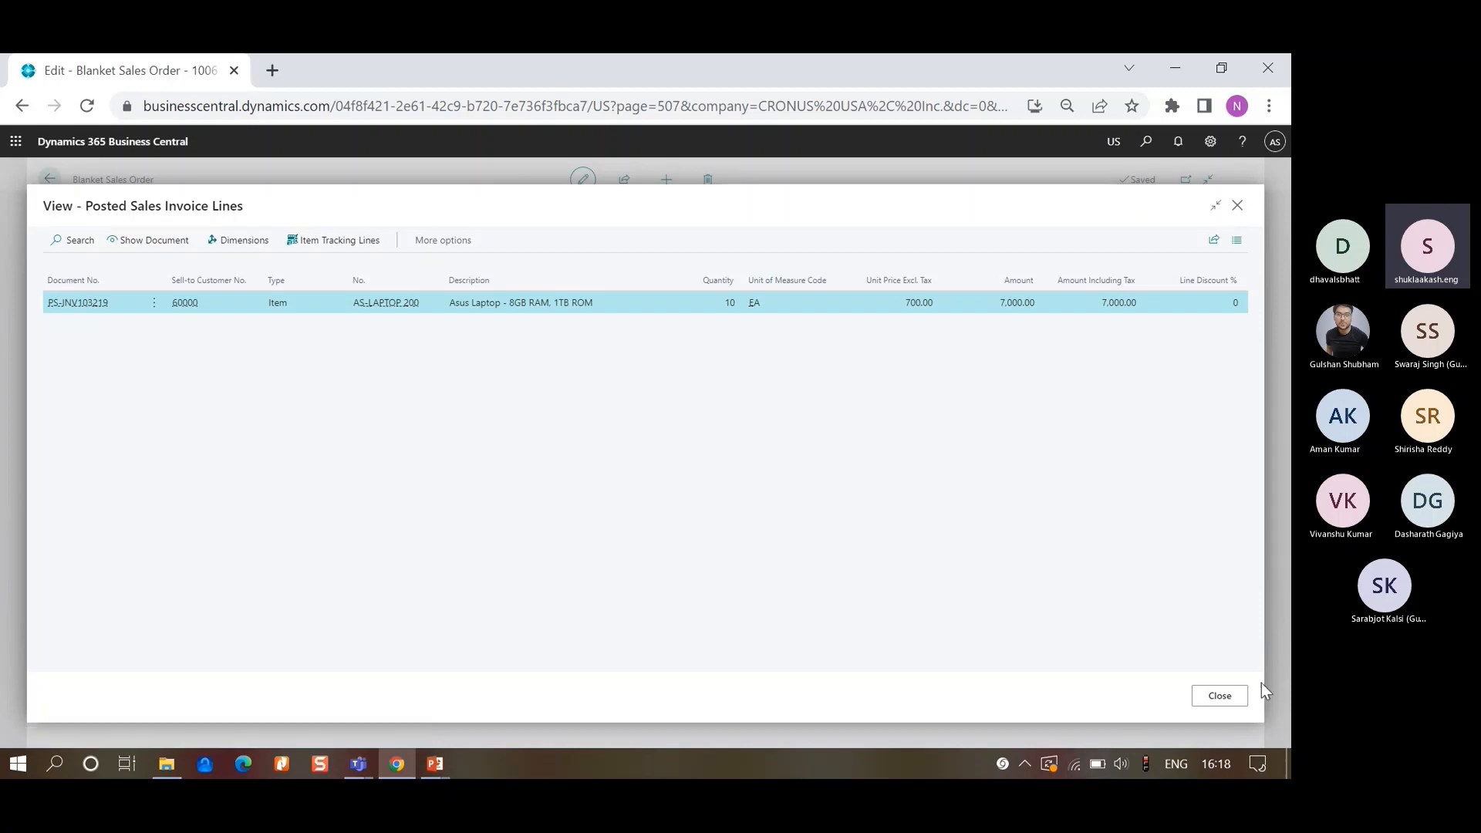
left_click(1221, 696)
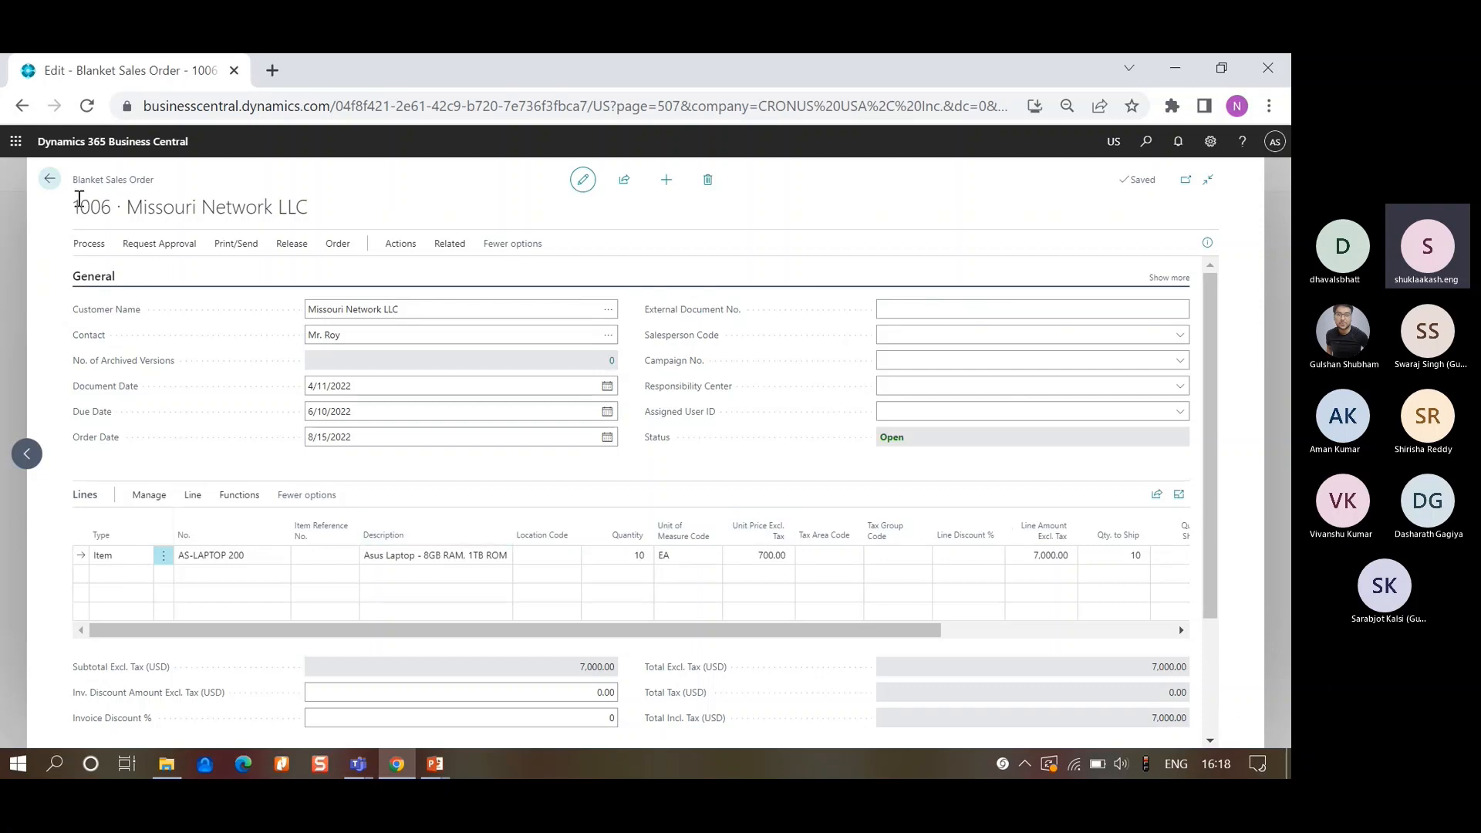
- Leave the blanket sales order for the home page, and switch to the PowerPoint slide show's "What will not Impact" slide
left_click(50, 182)
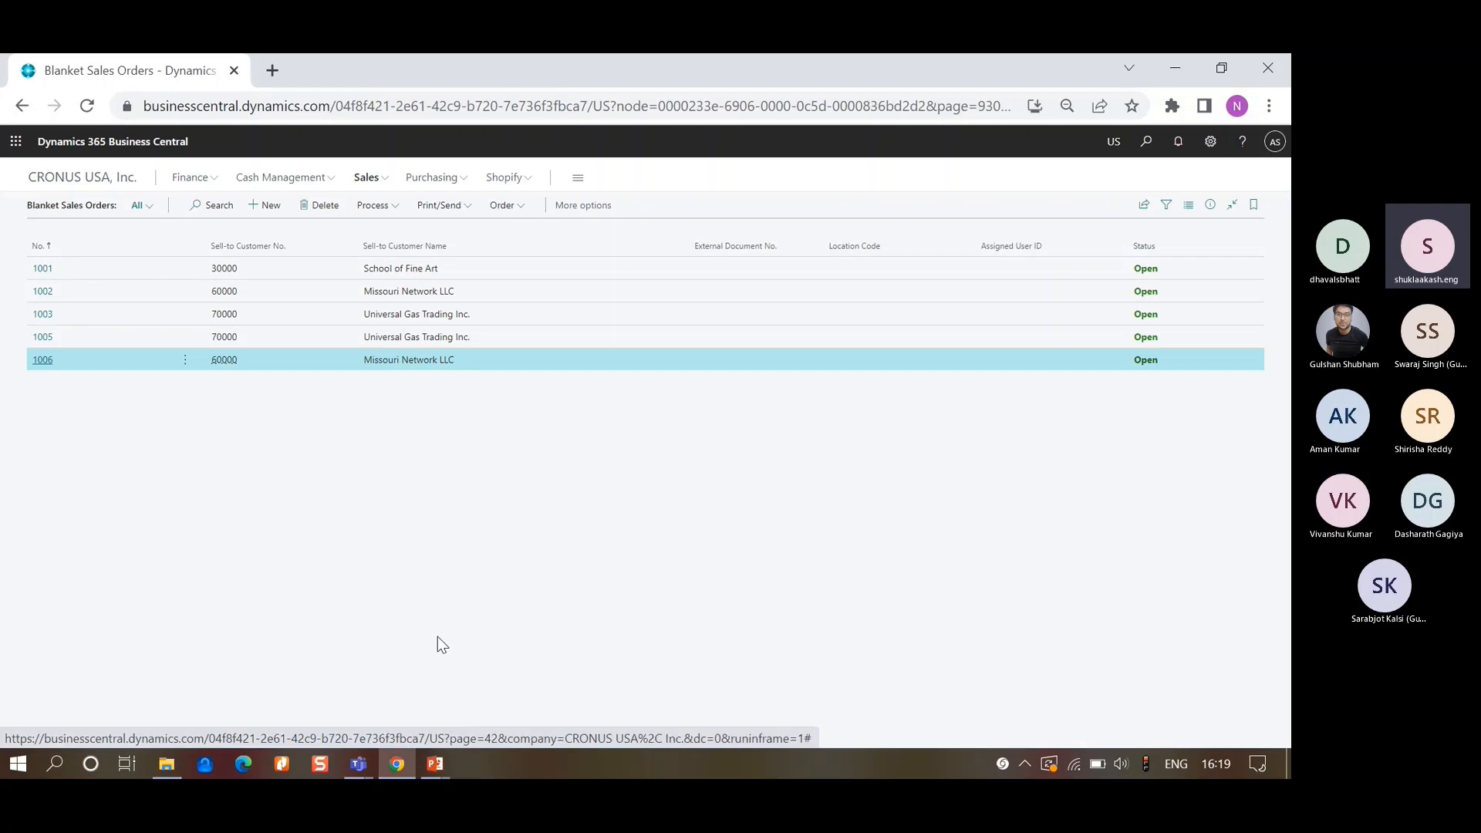
left_click(120, 180)
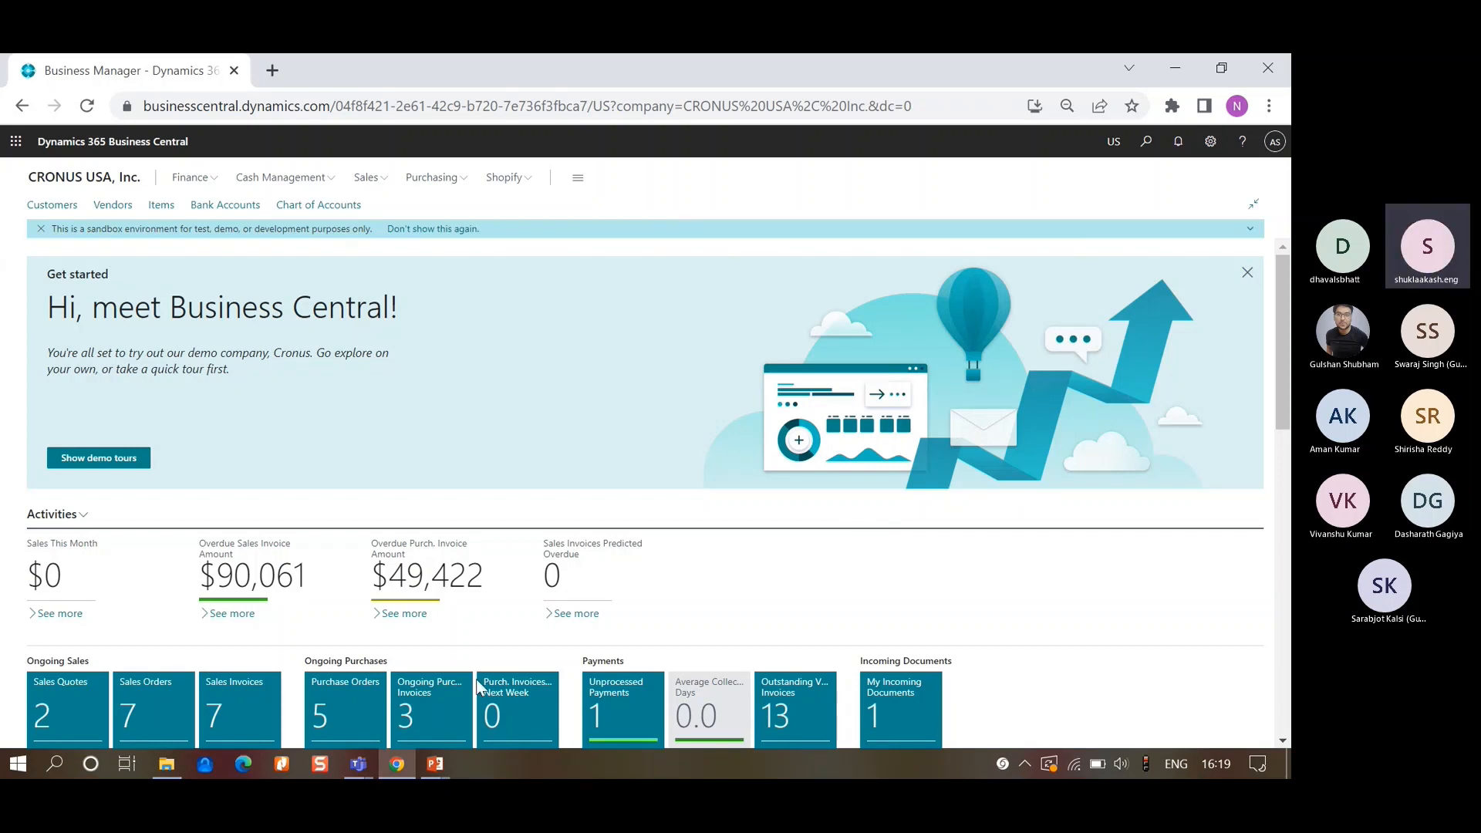
left_click(434, 764)
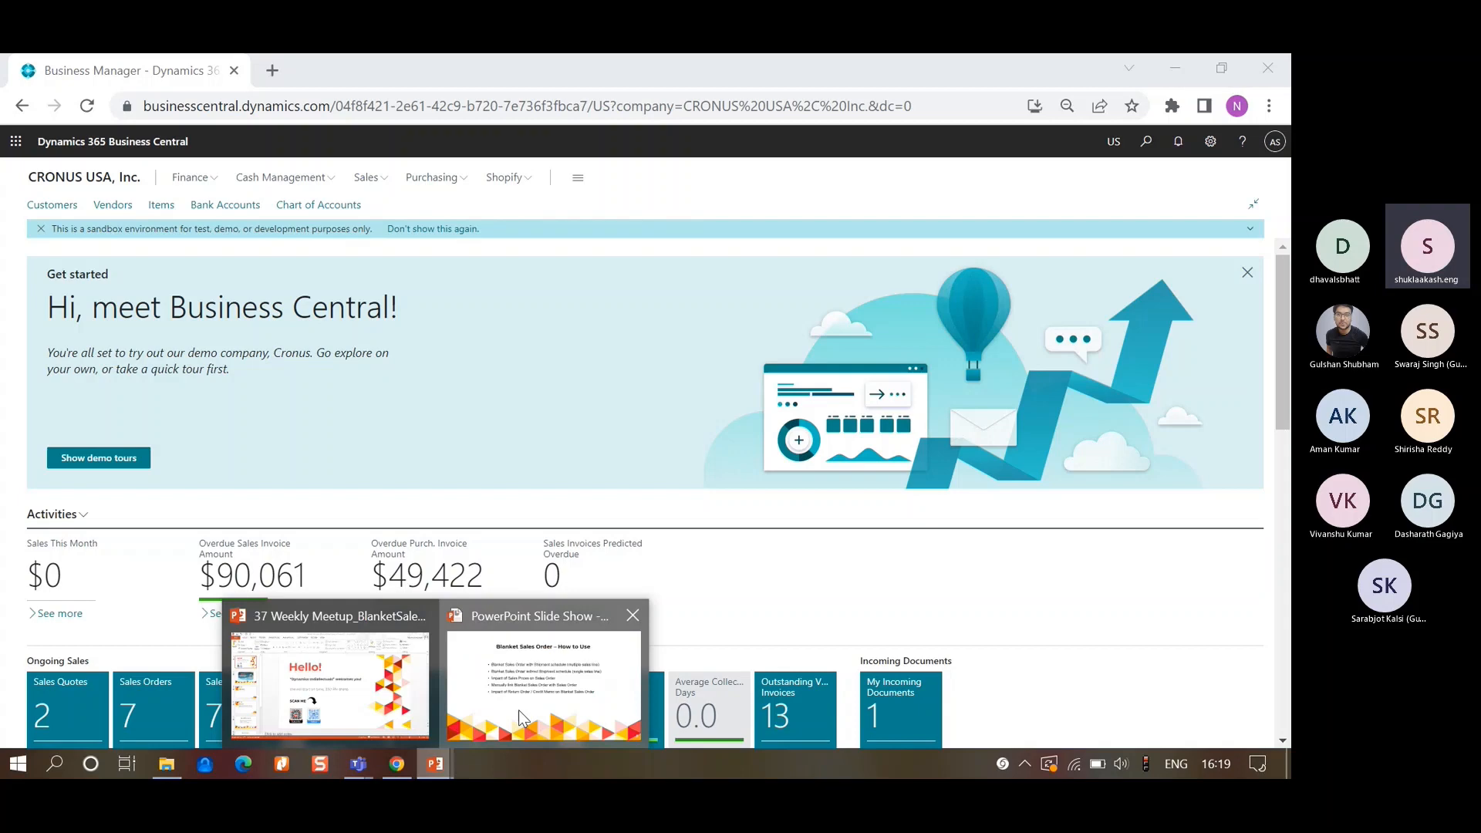
left_click(518, 710)
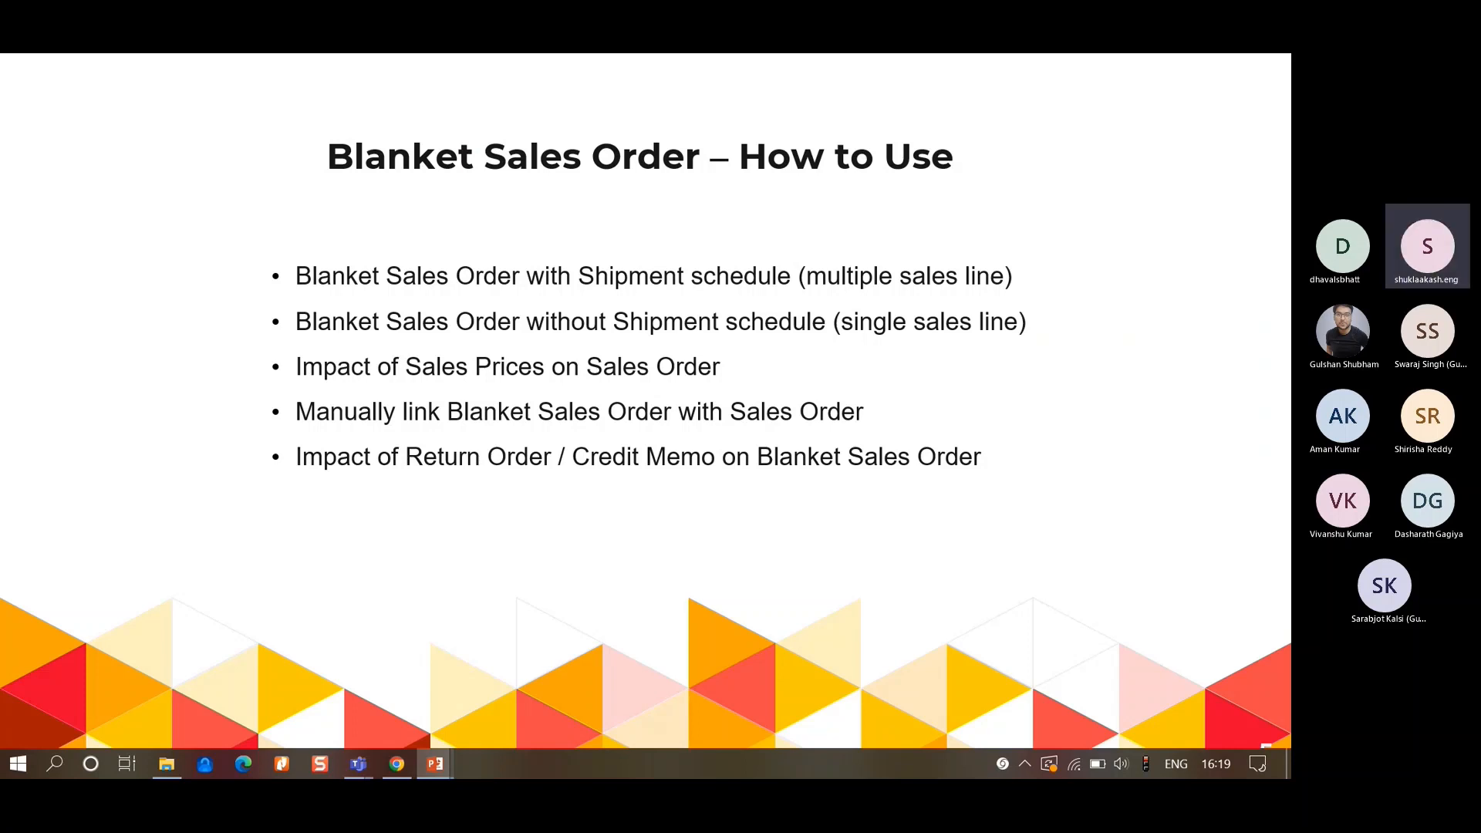
key("Right")
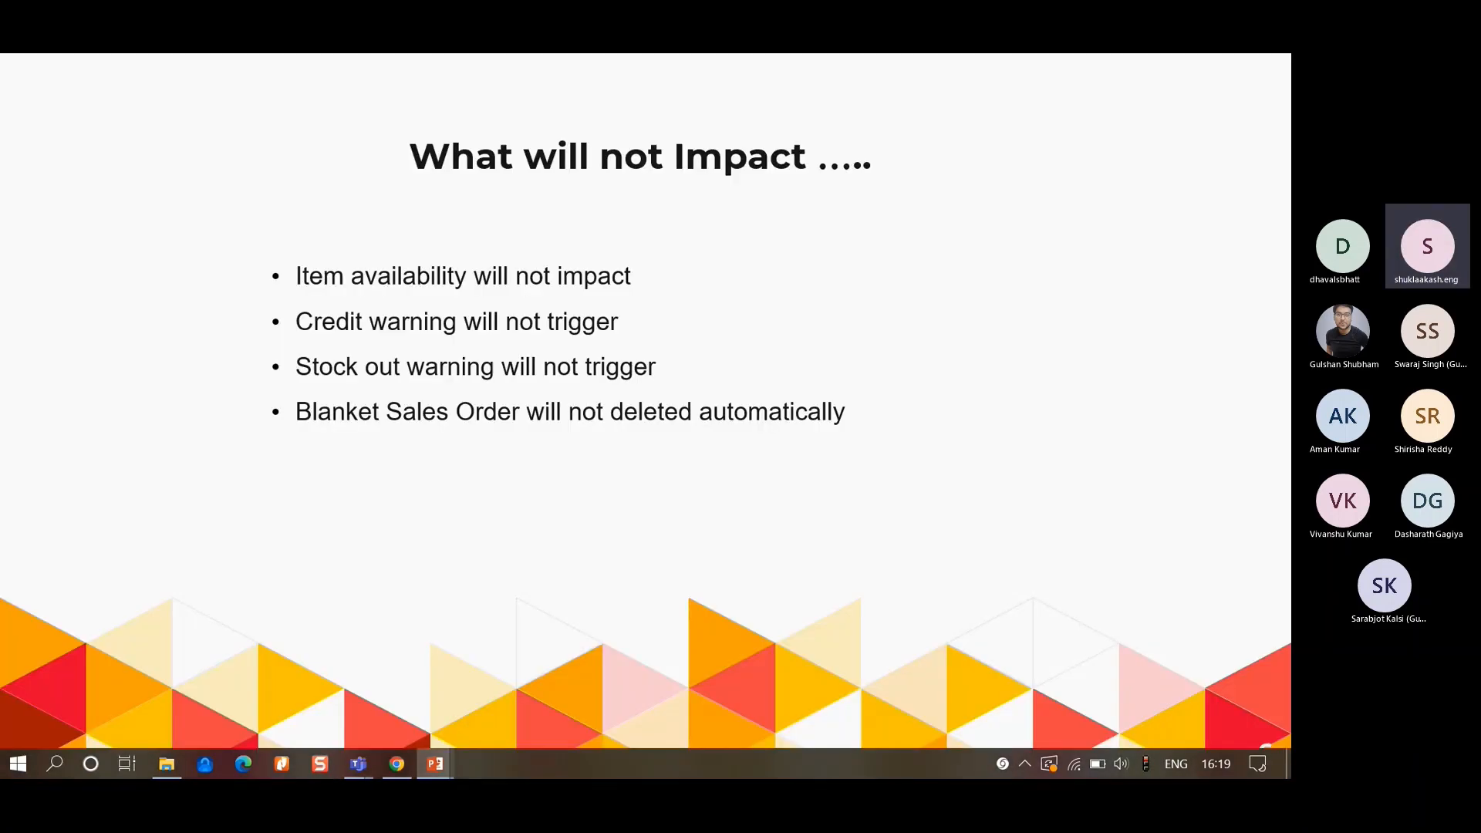
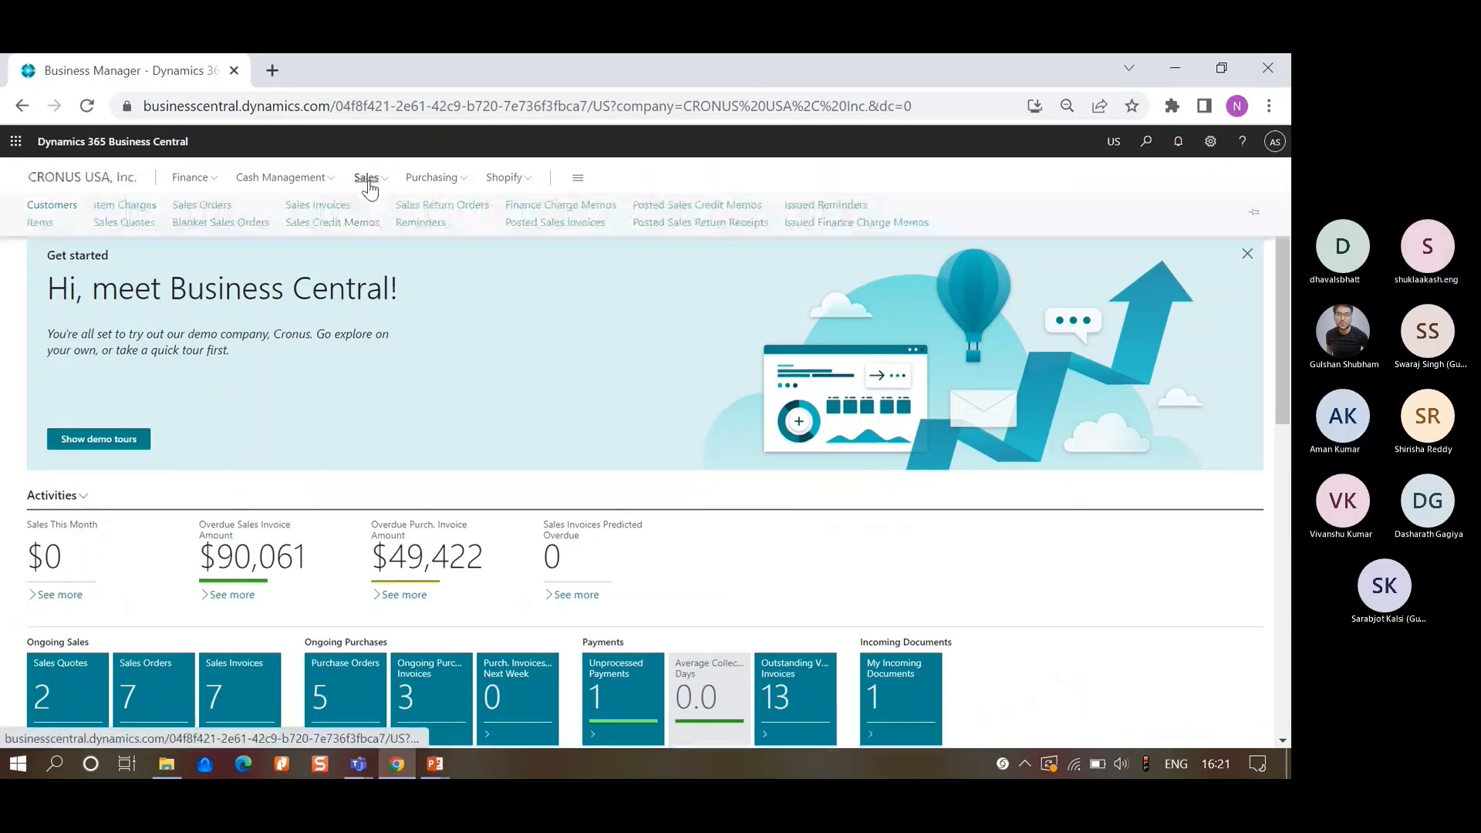
- Create a new sales return order for the customer Missouri Network LLC
left_click(362, 226)
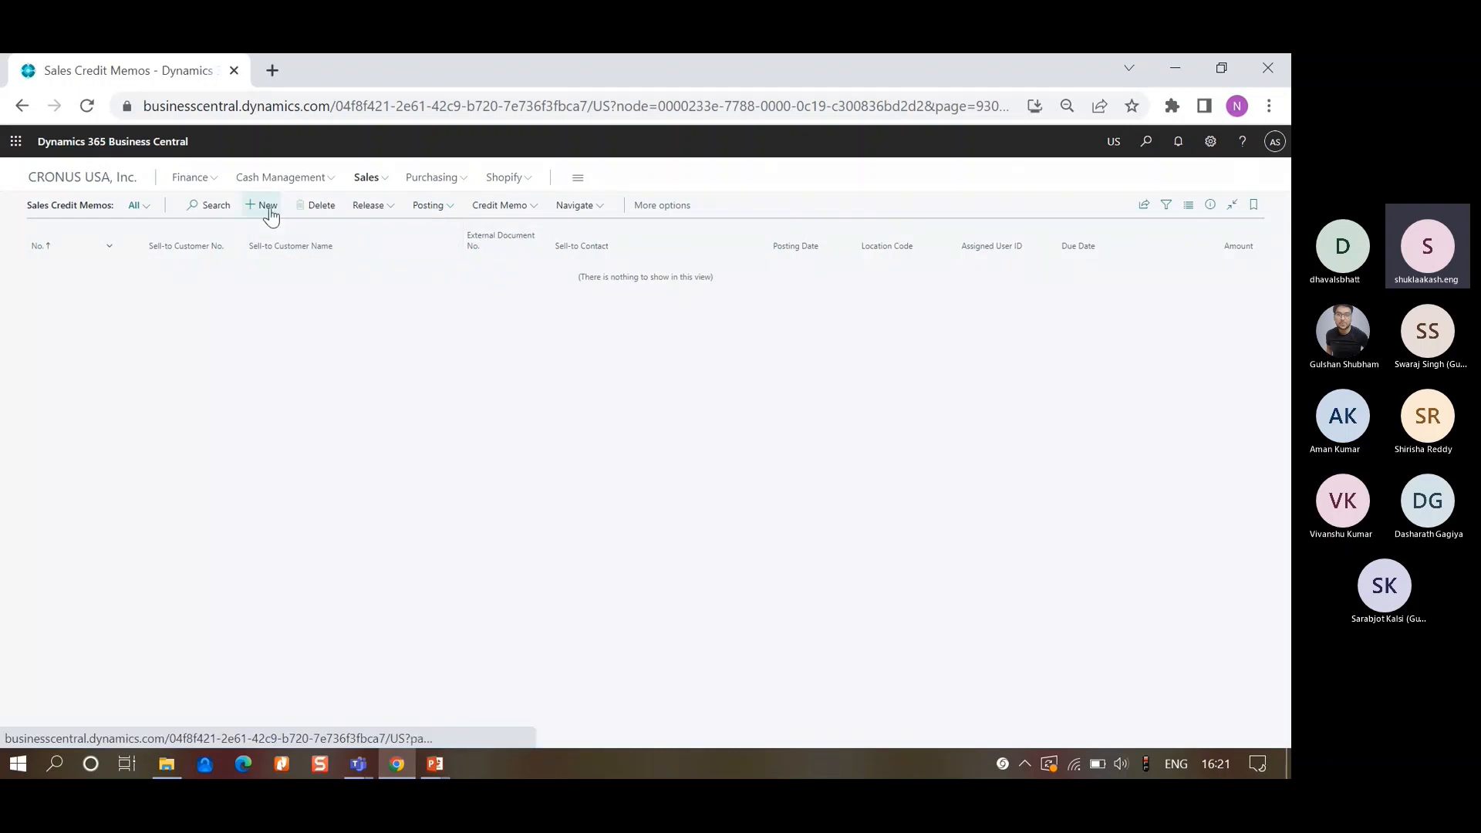
left_click(364, 182)
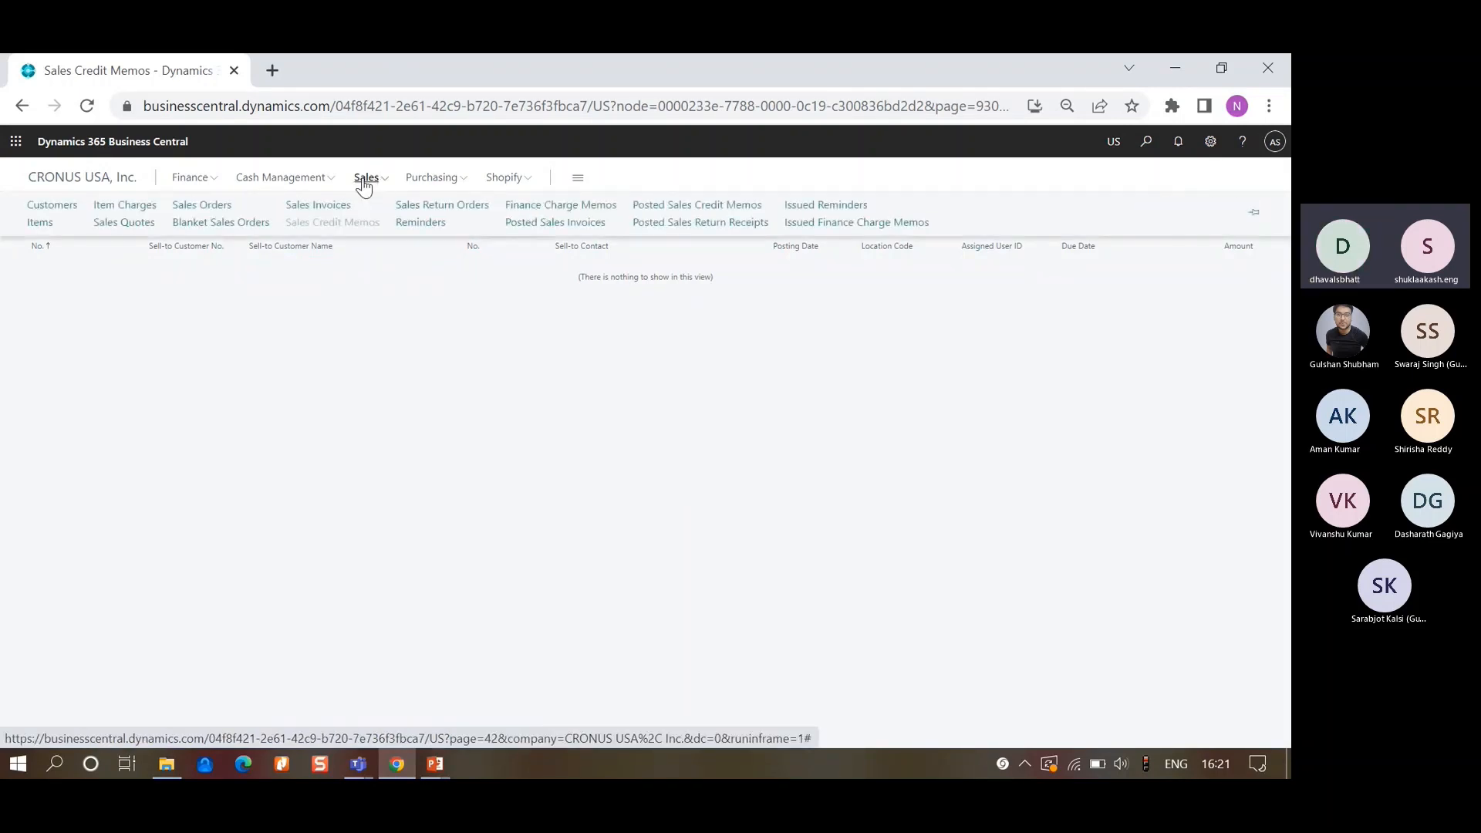
left_click(423, 208)
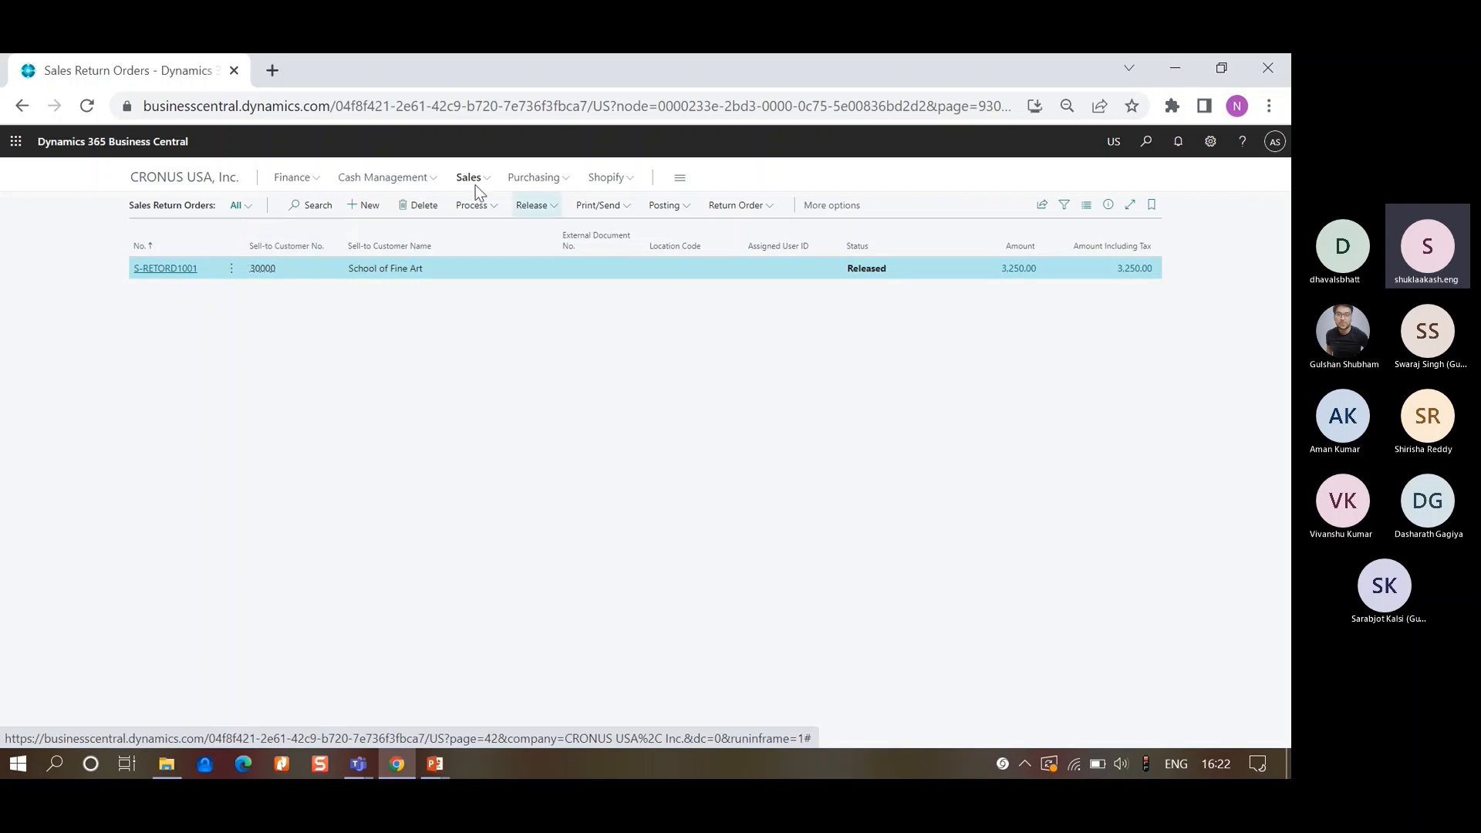
left_click(353, 206)
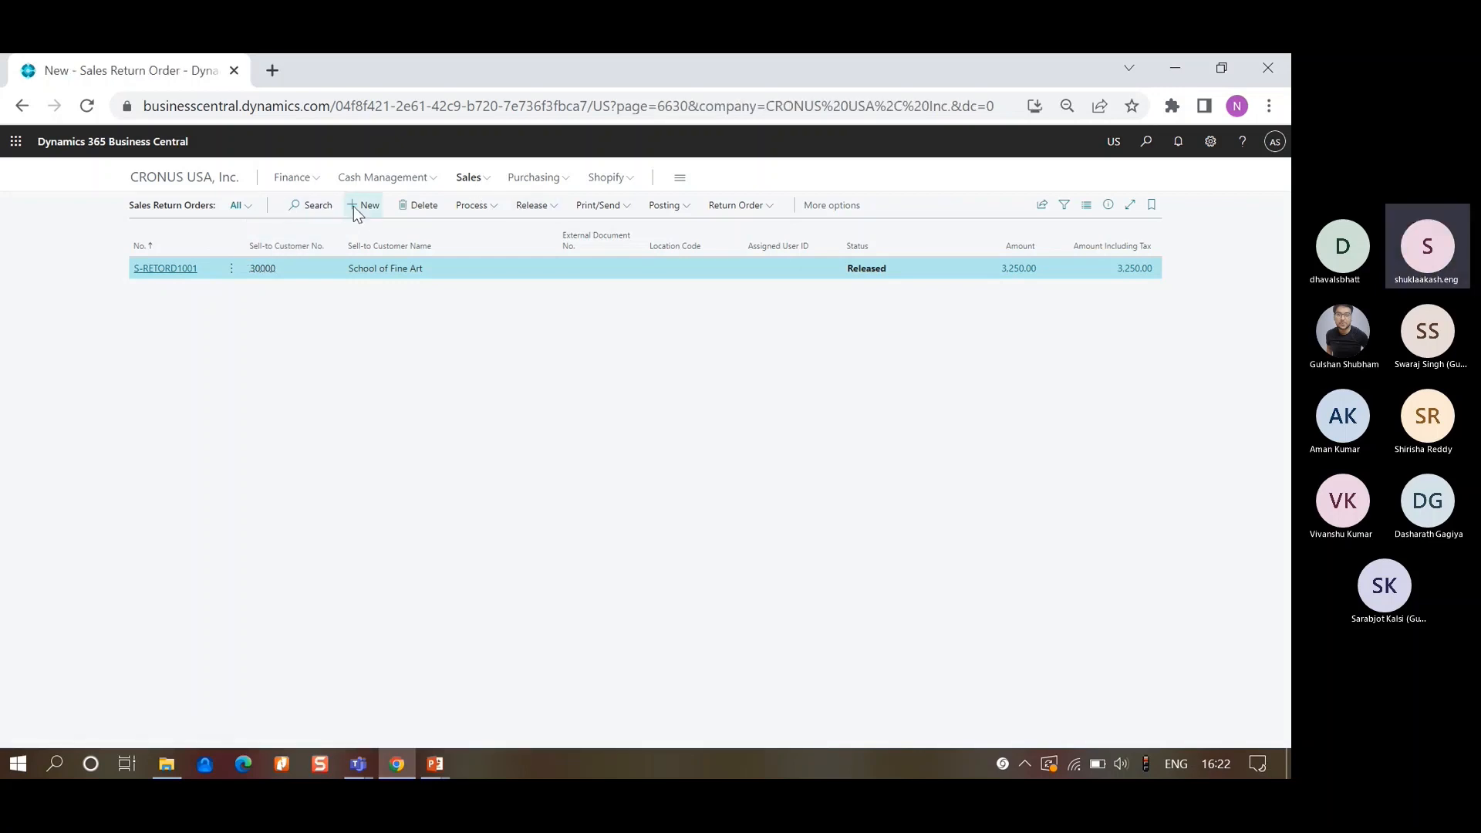
left_click(609, 305)
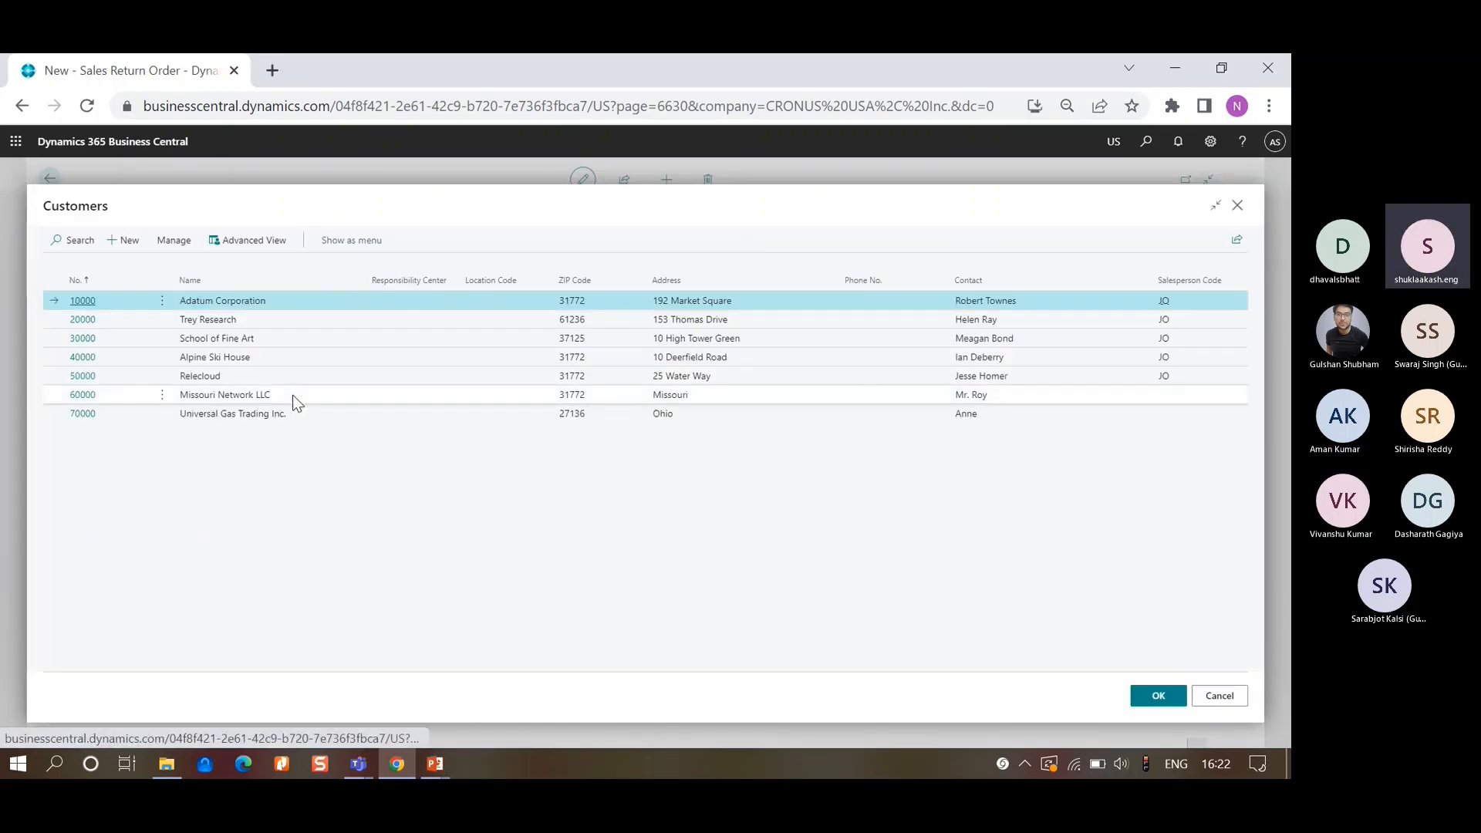
left_click(294, 397)
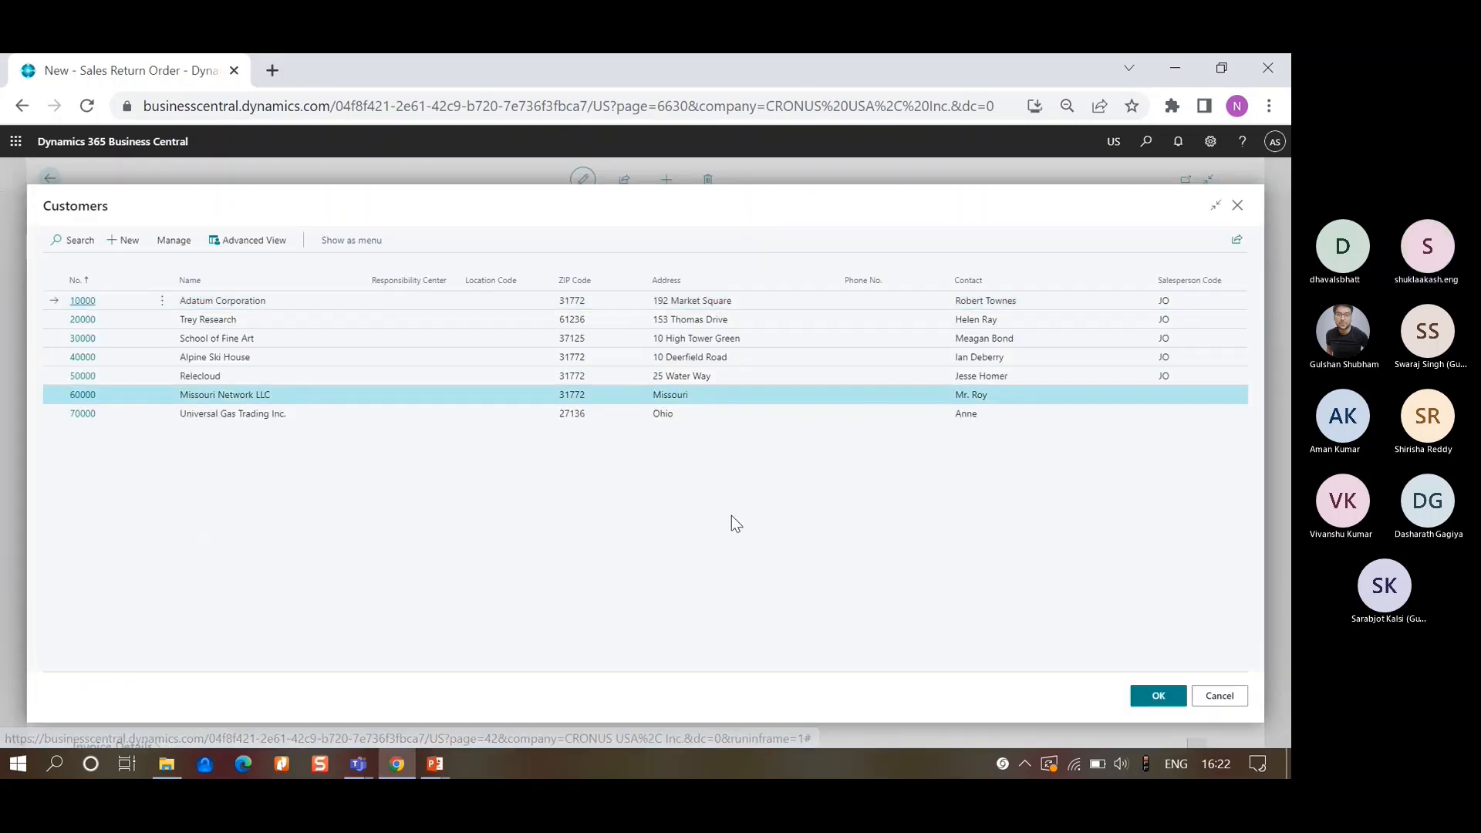
left_click(1145, 703)
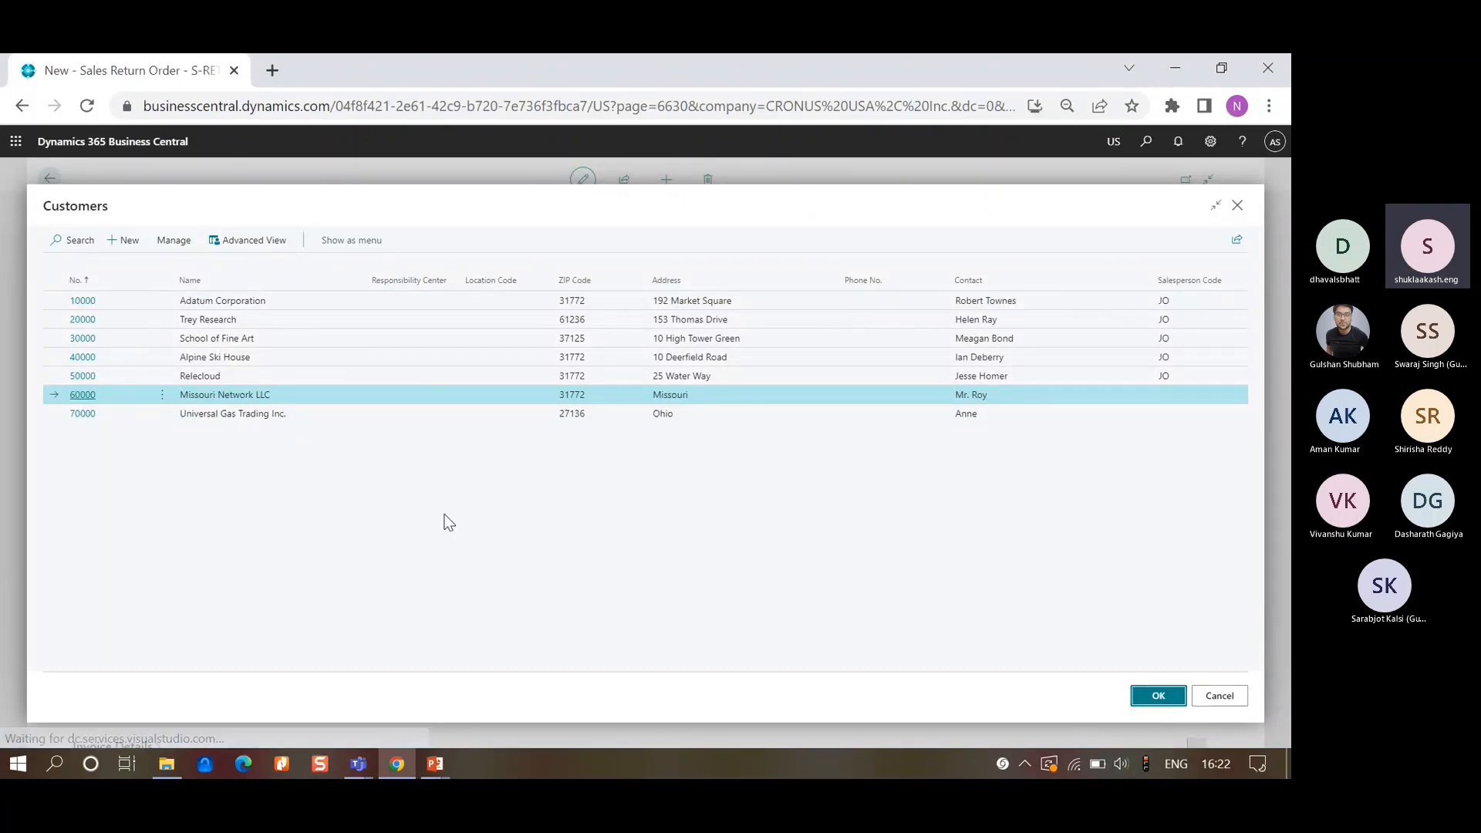
- Add the item Asus Laptop - 8GB RAM, 1TB ROM to the return order with a quantity of 10
left_click(239, 586)
type("asus")
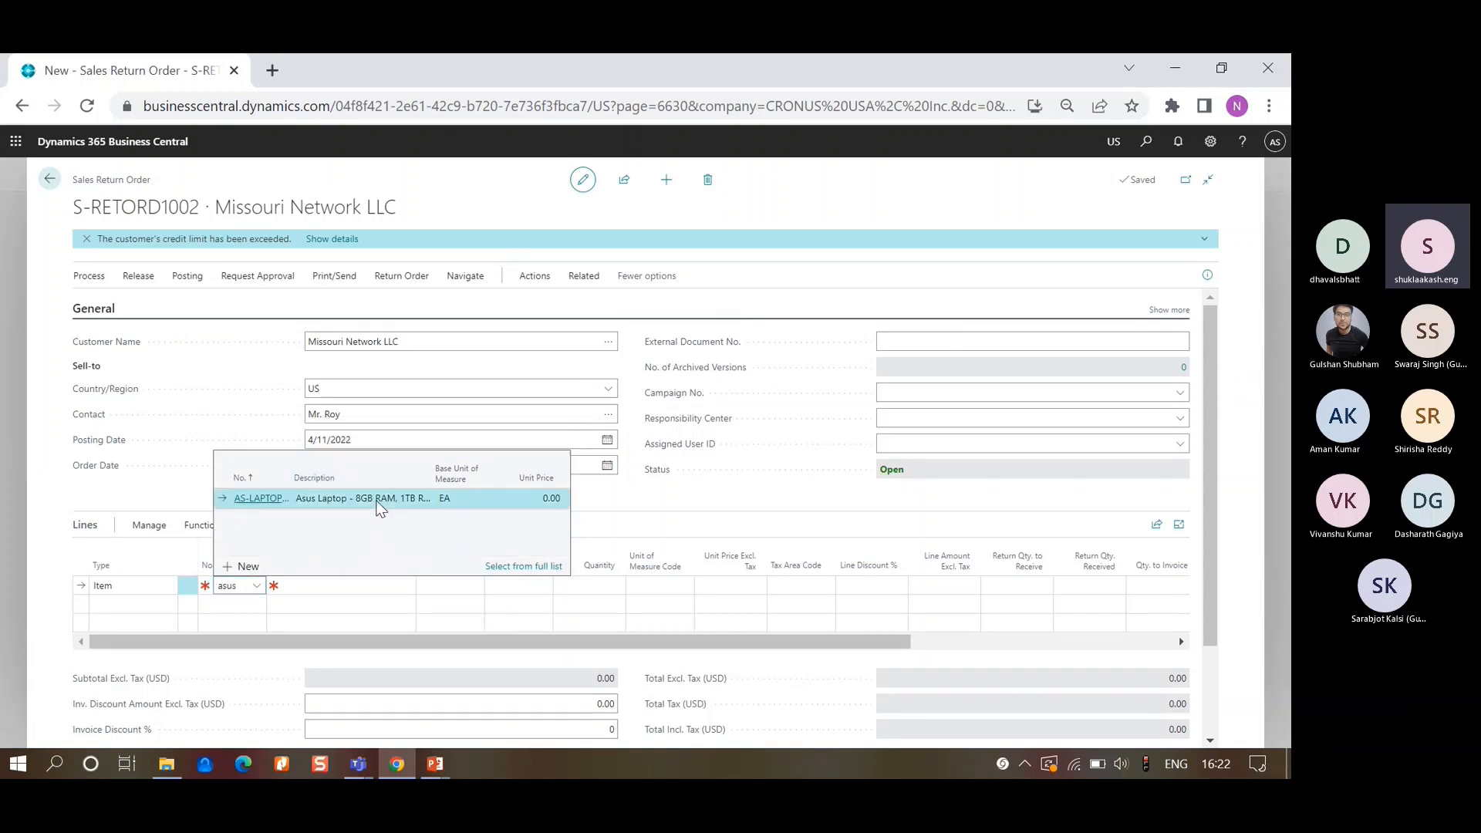
left_click(376, 502)
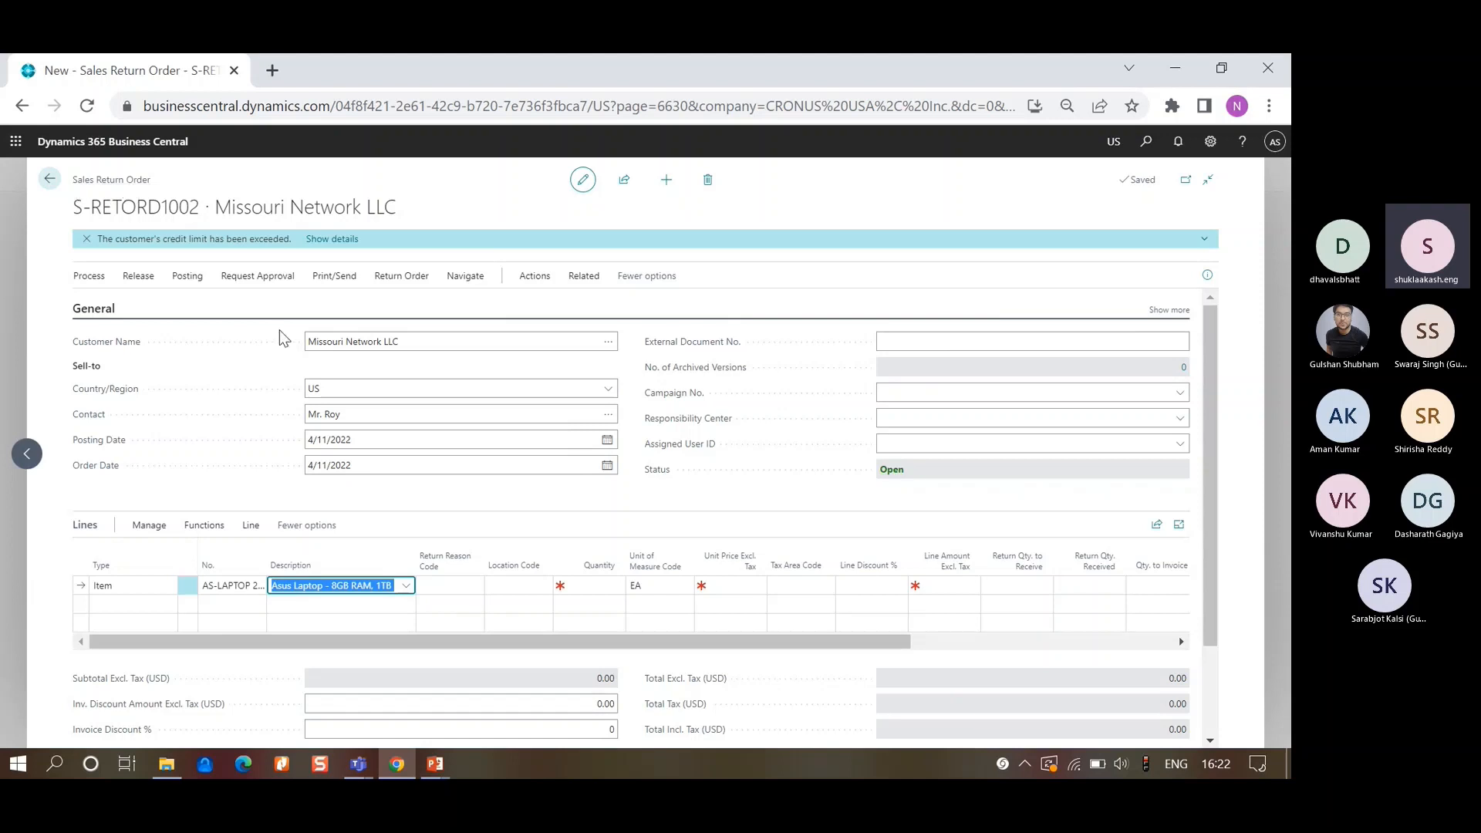
left_click(570, 592)
type("10")
key("Tab")
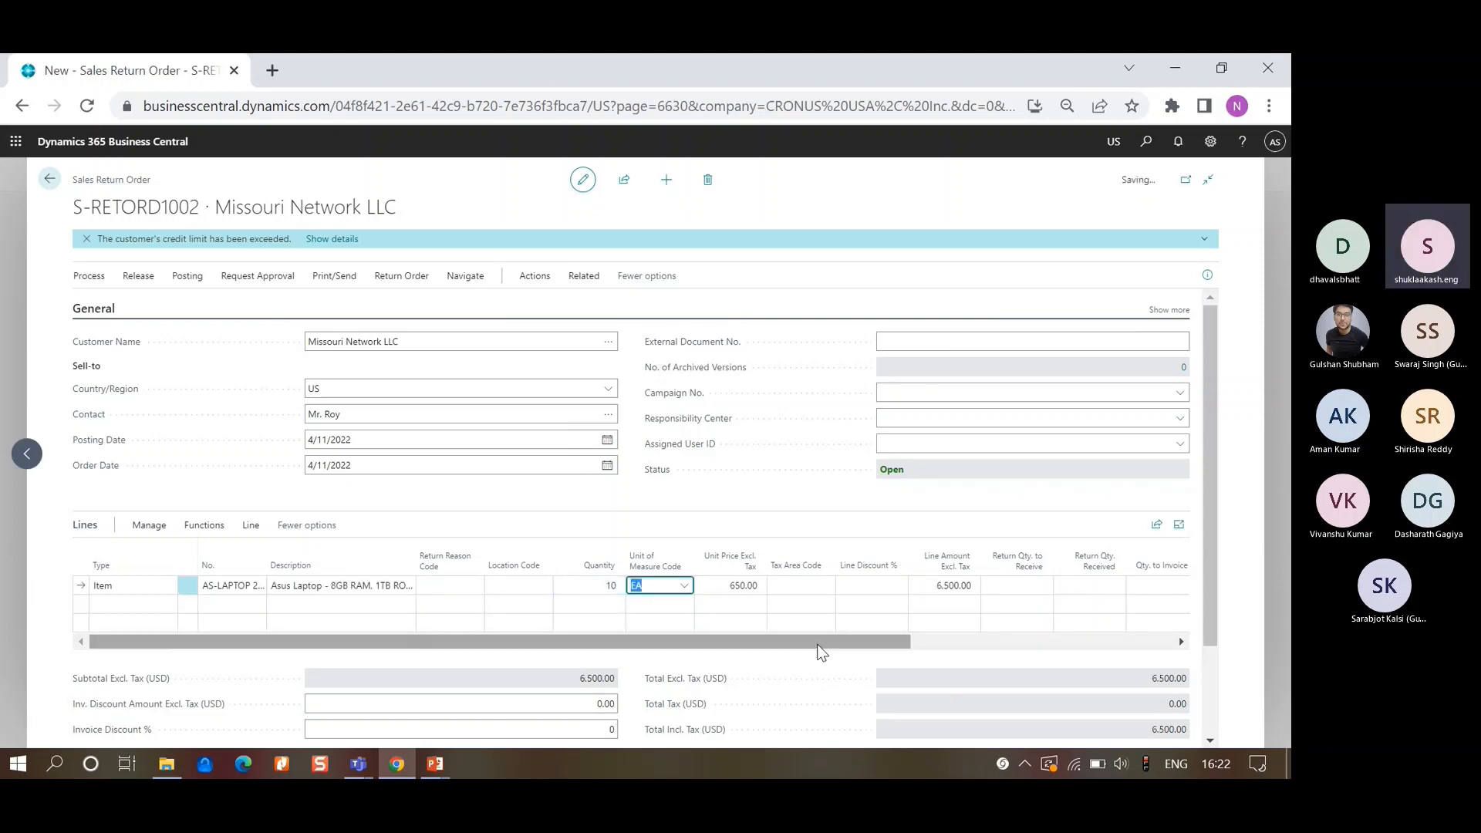
- Look up the blanket order lines available for the return order line's Blanket Order No., and close the list without choosing one
left_click(1095, 644)
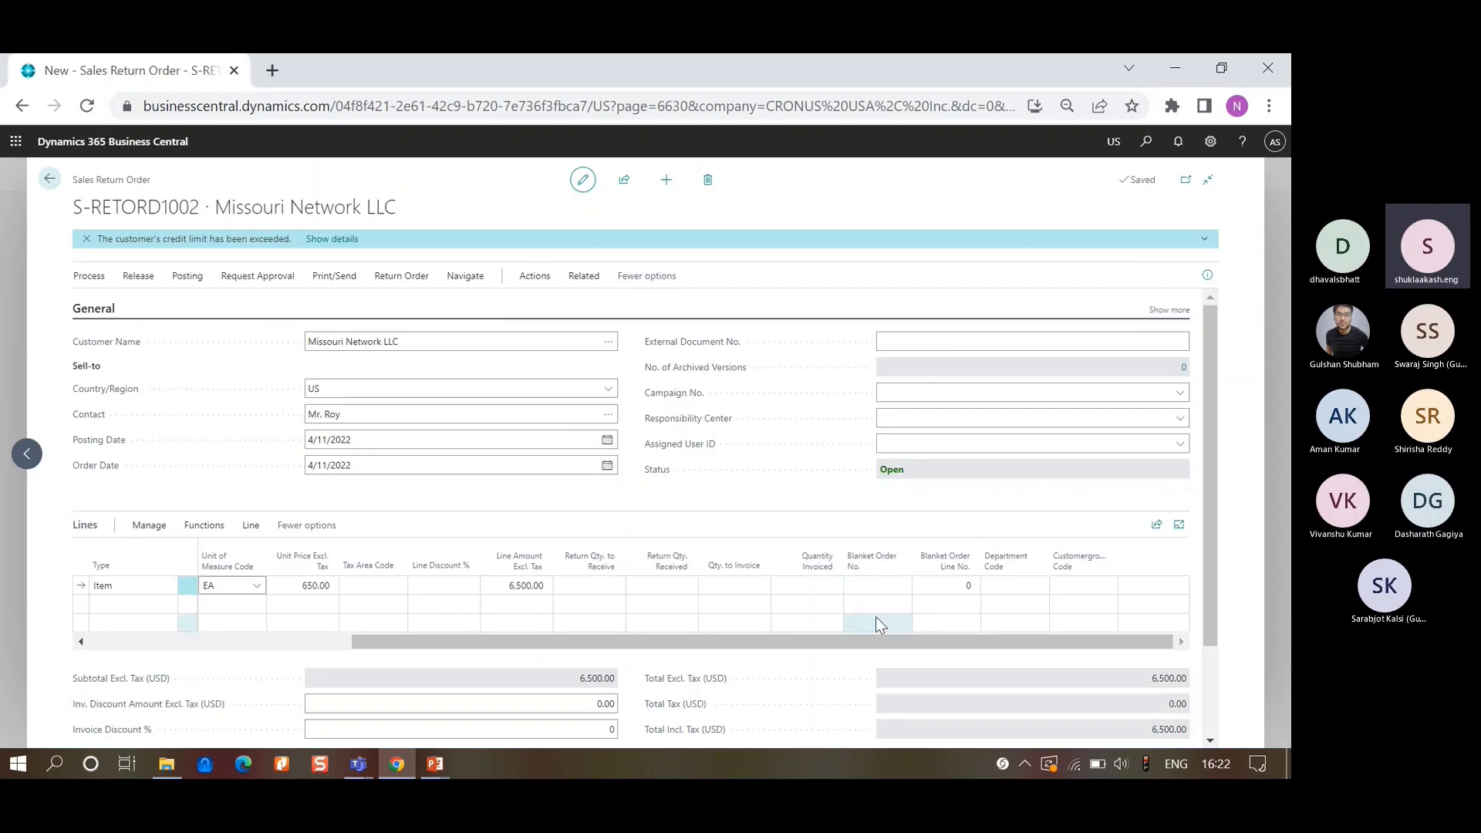
left_click(879, 586)
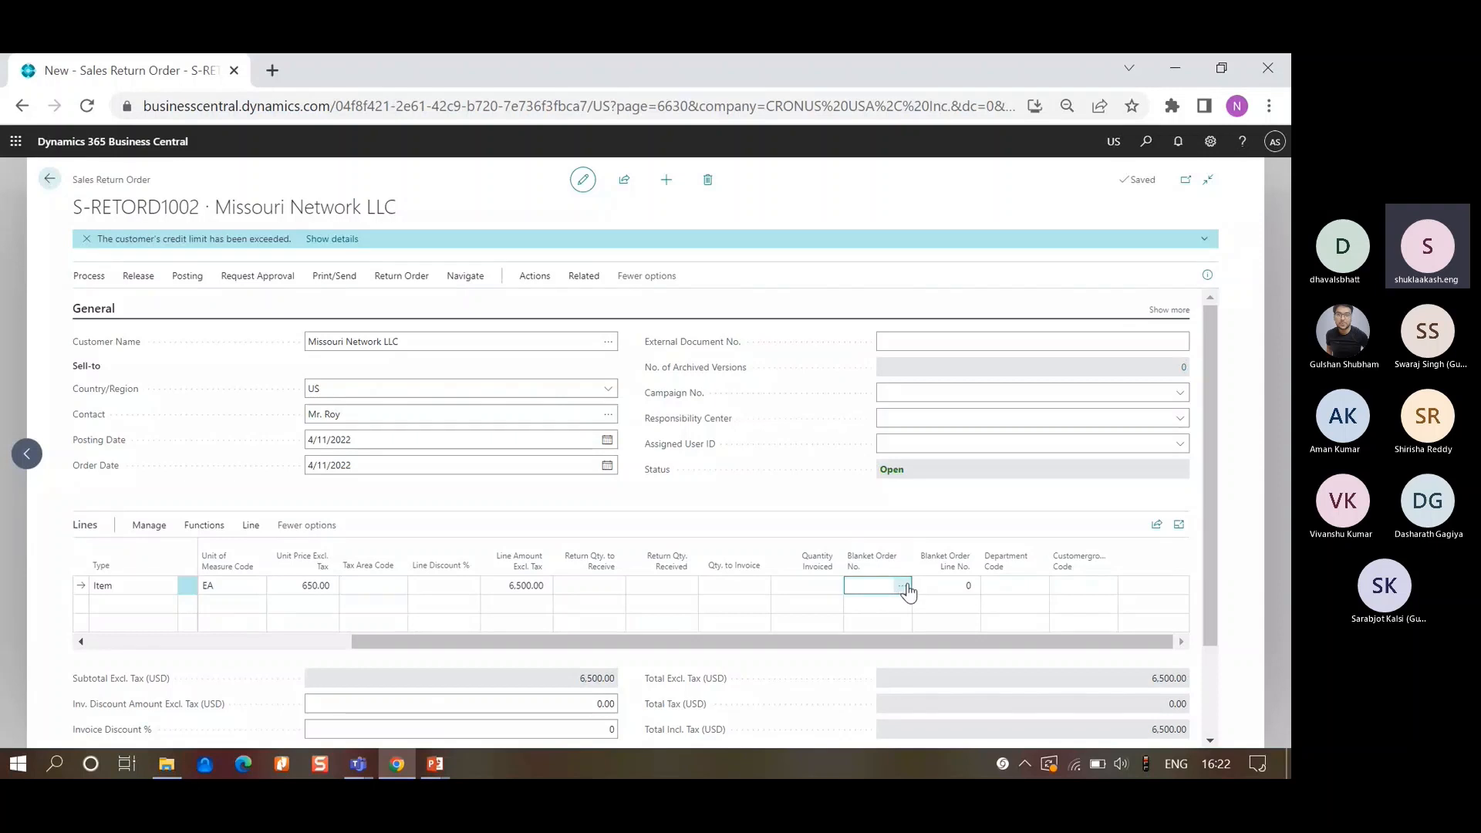
left_click(902, 586)
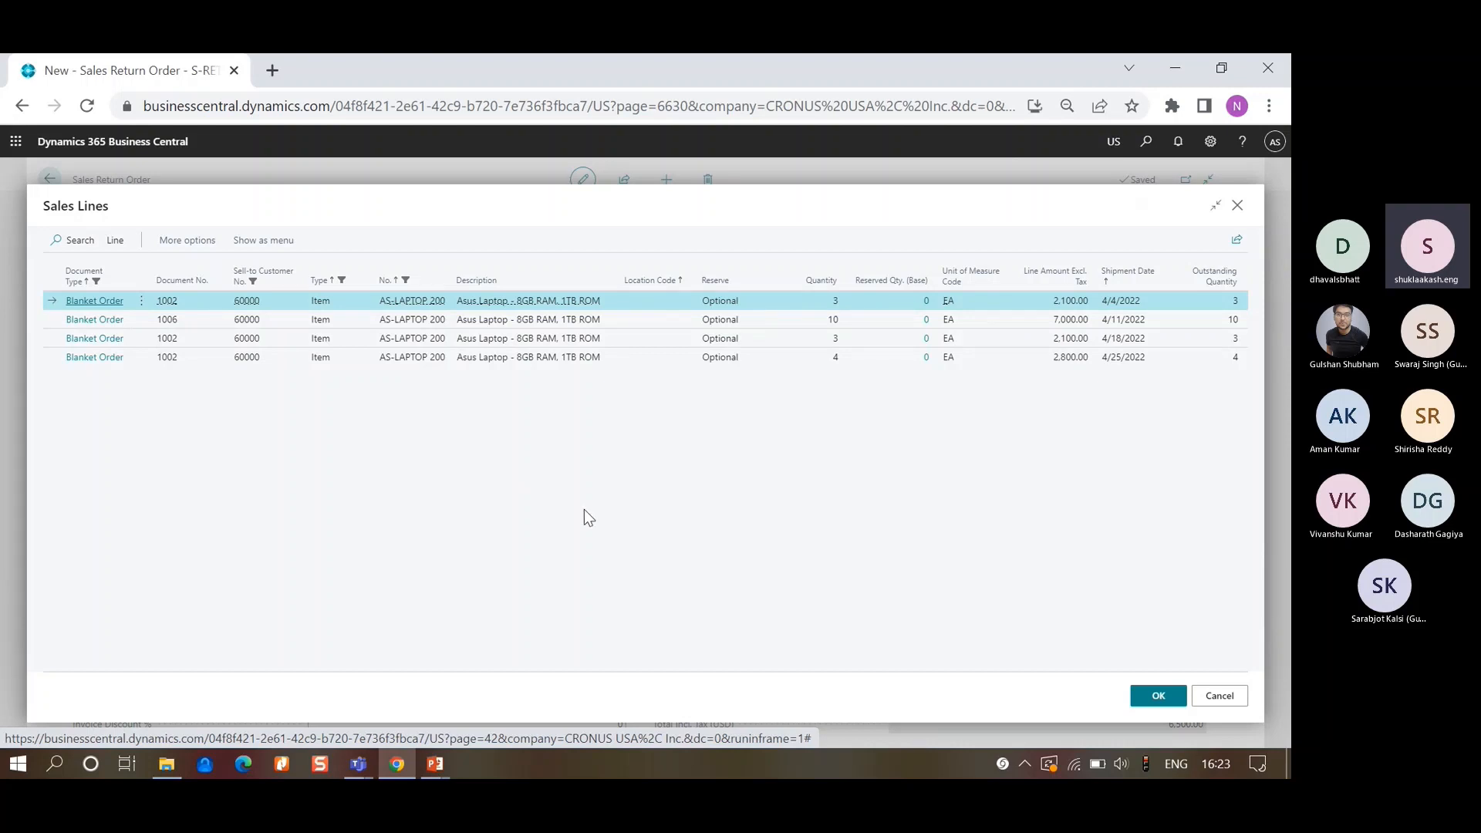
left_click(1218, 696)
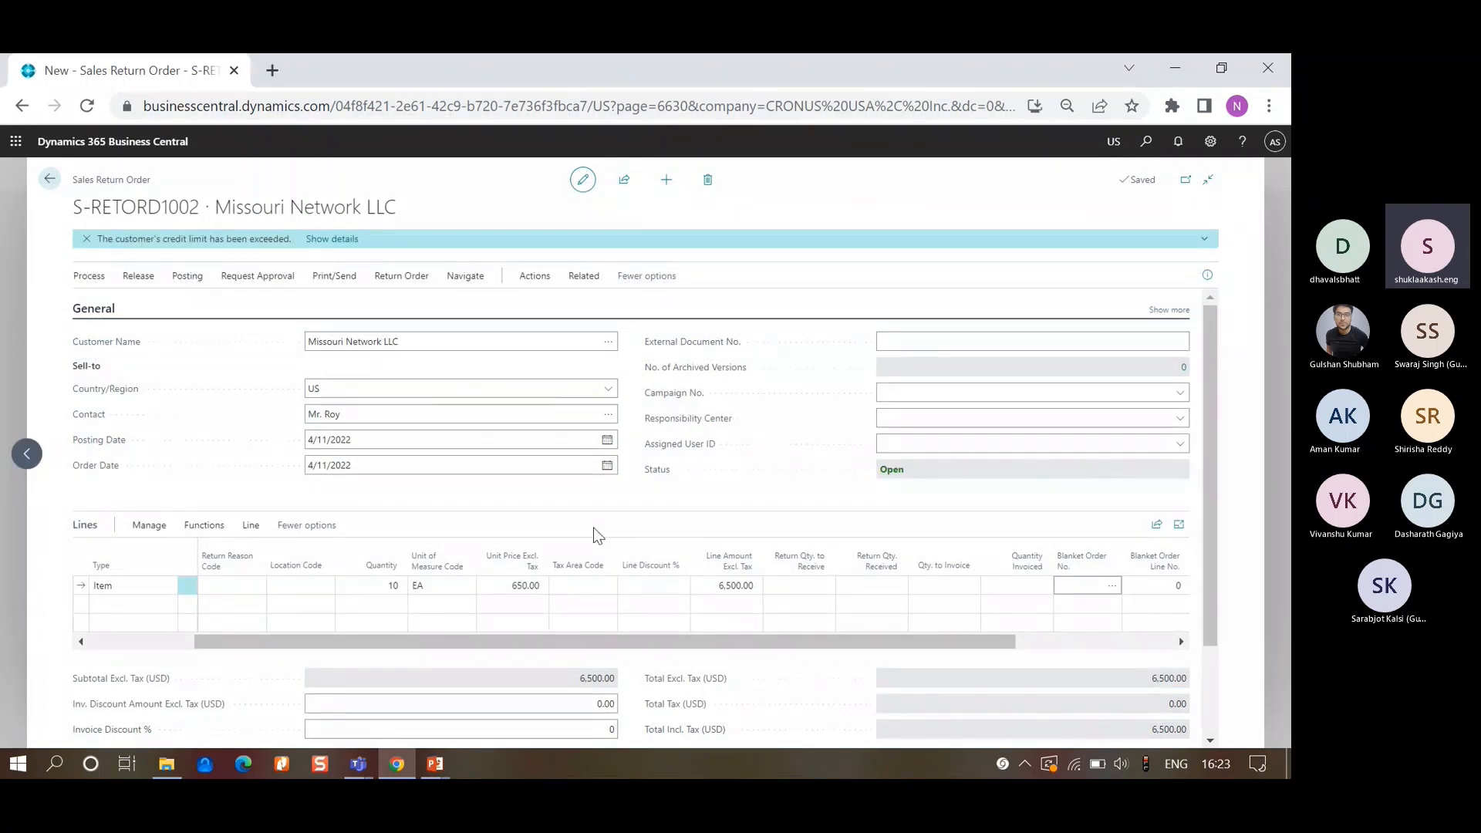
- Leave the sales return order and create a new sales credit memo for Missouri Network LLC
left_click(19, 314)
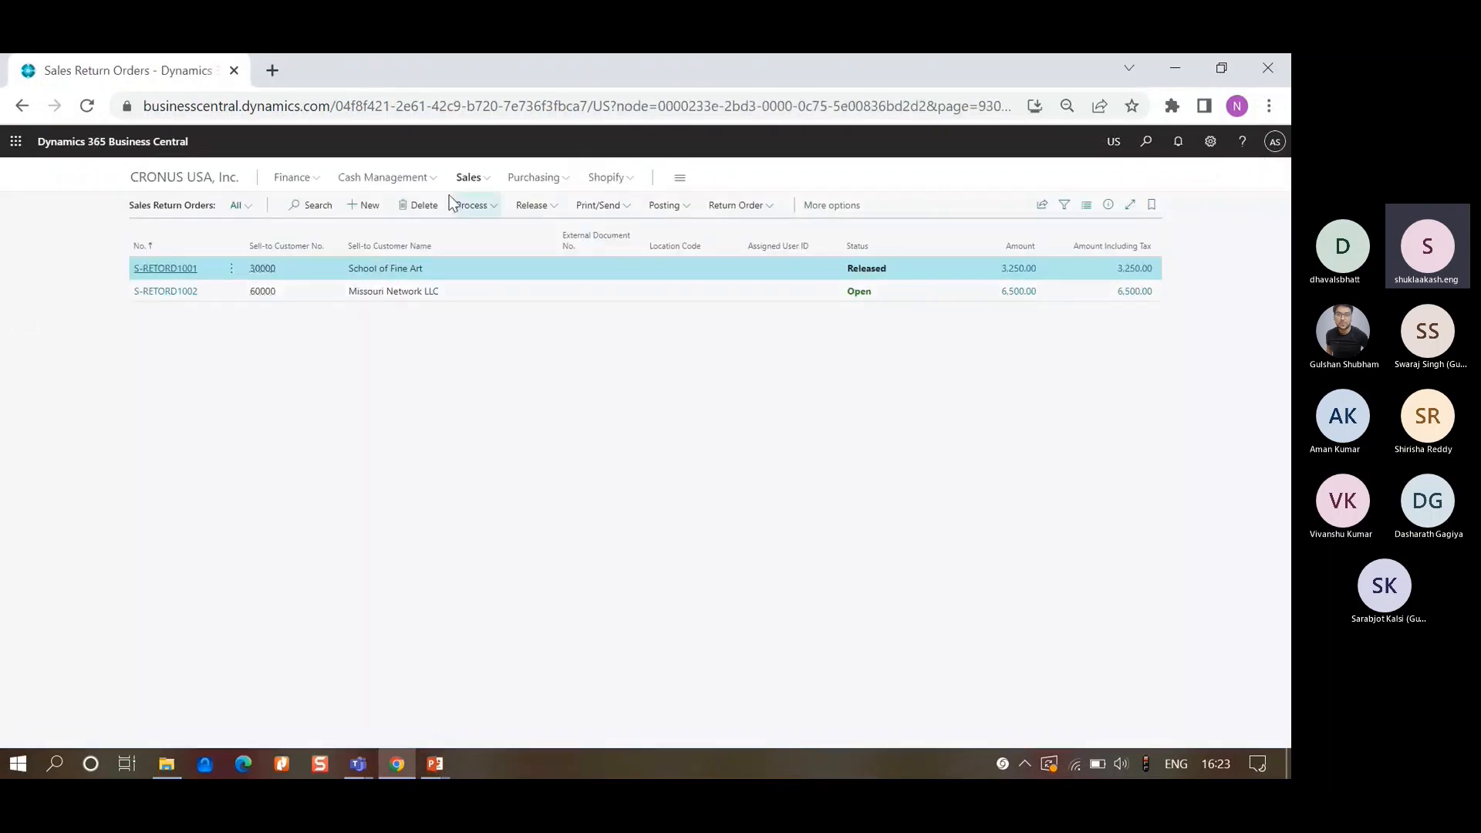
left_click(486, 181)
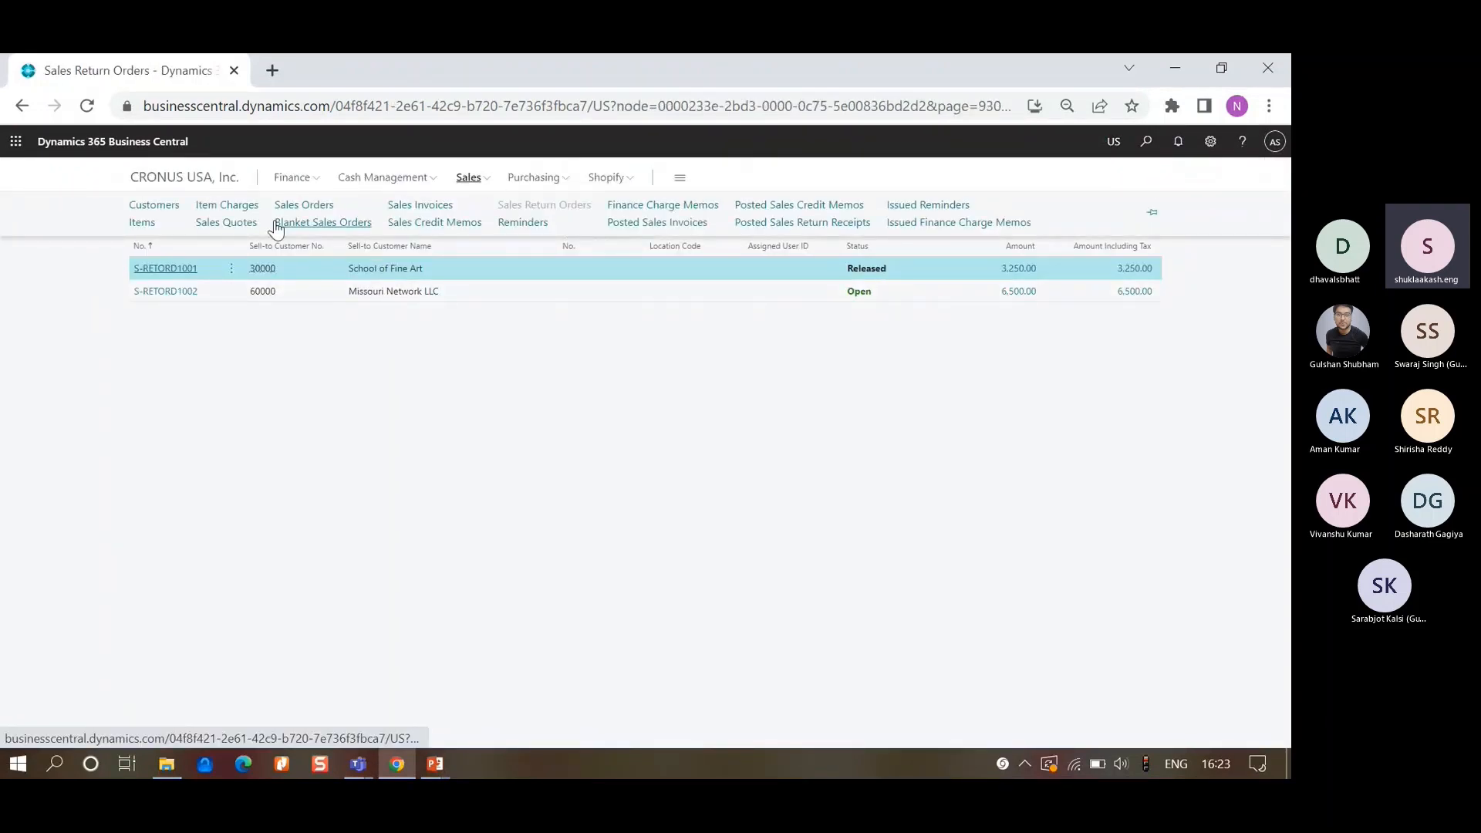
left_click(448, 224)
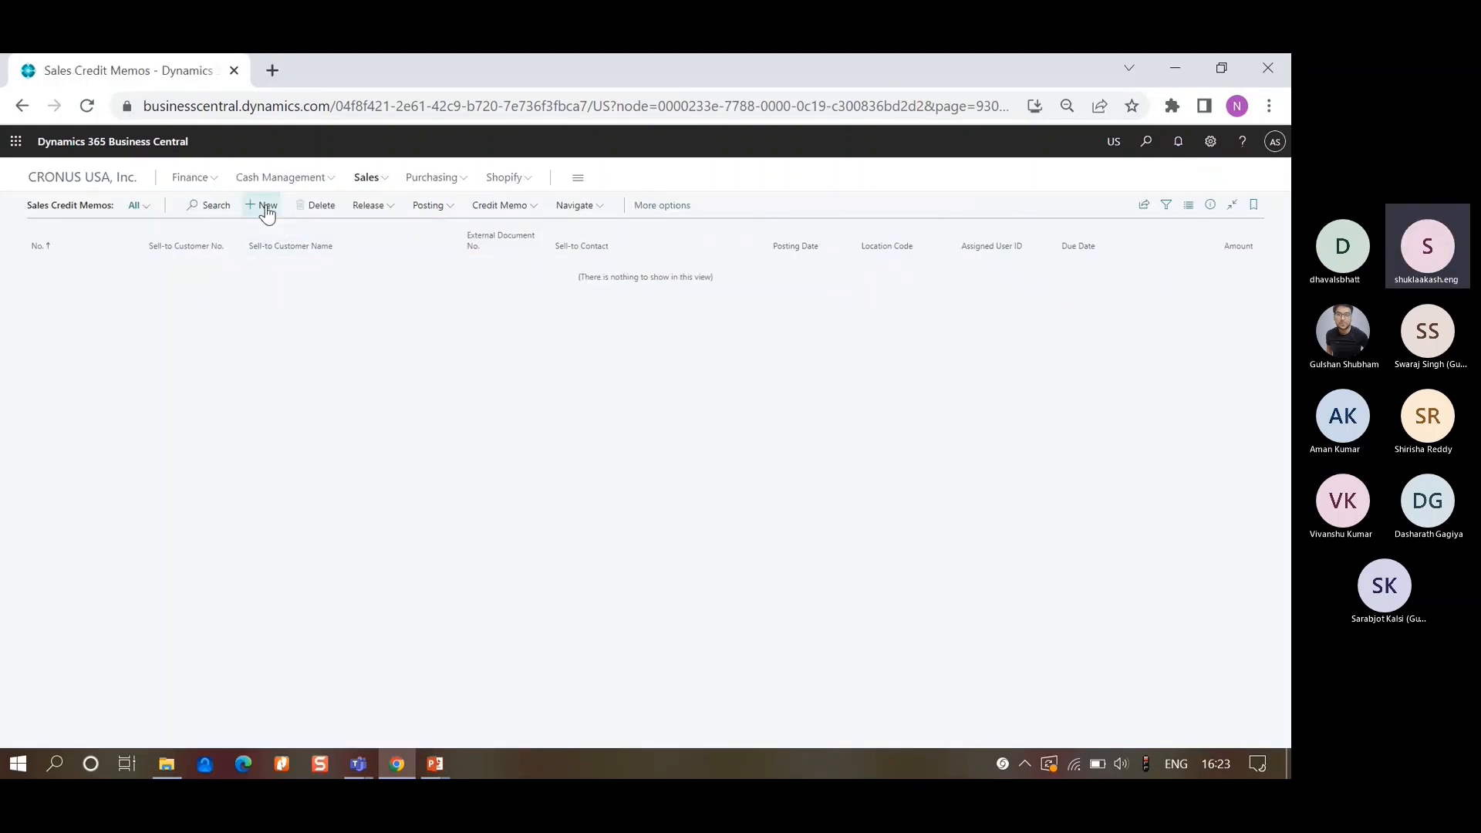
left_click(267, 208)
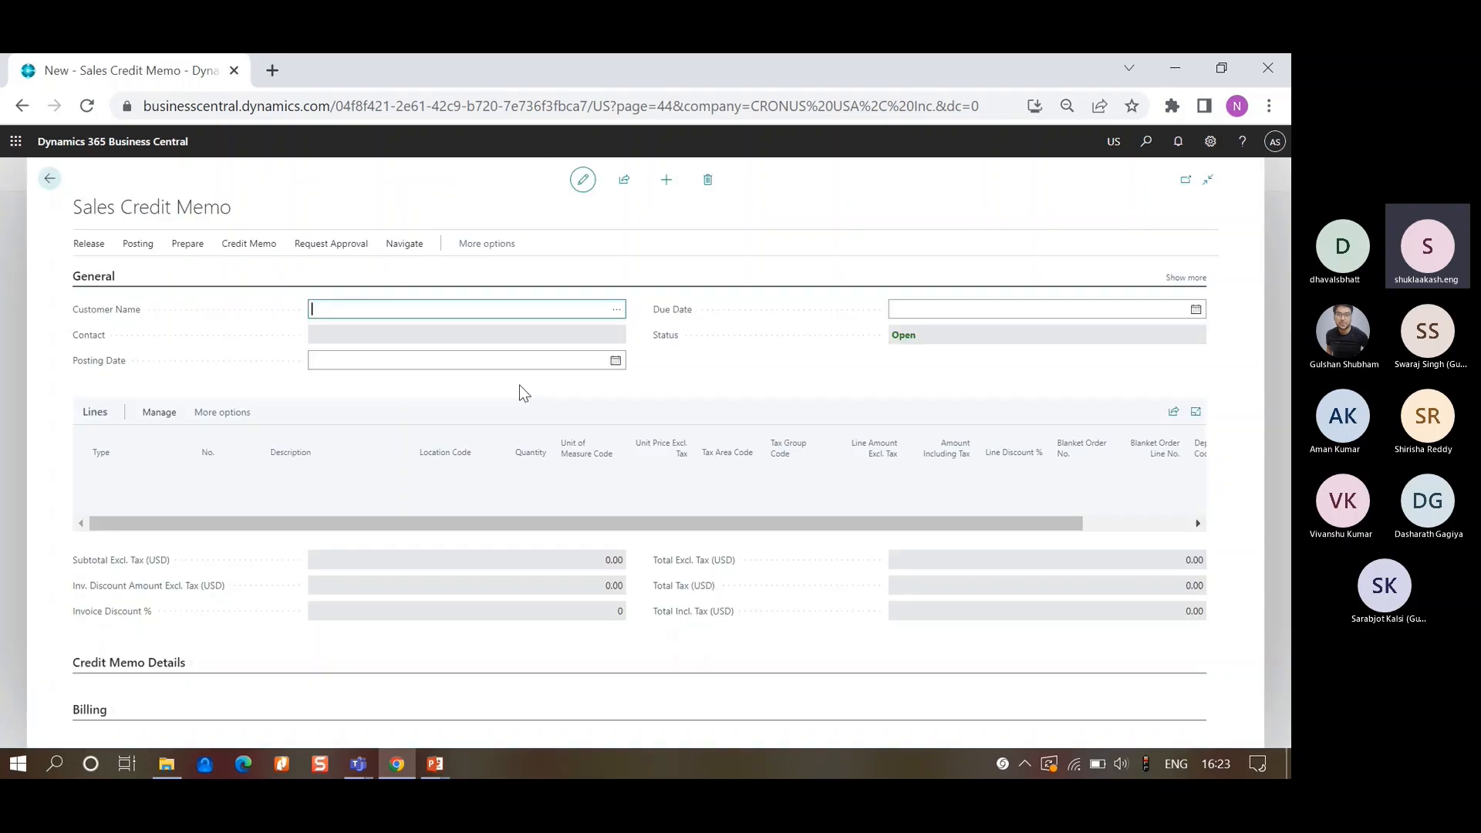
type("6000")
key("Tab")
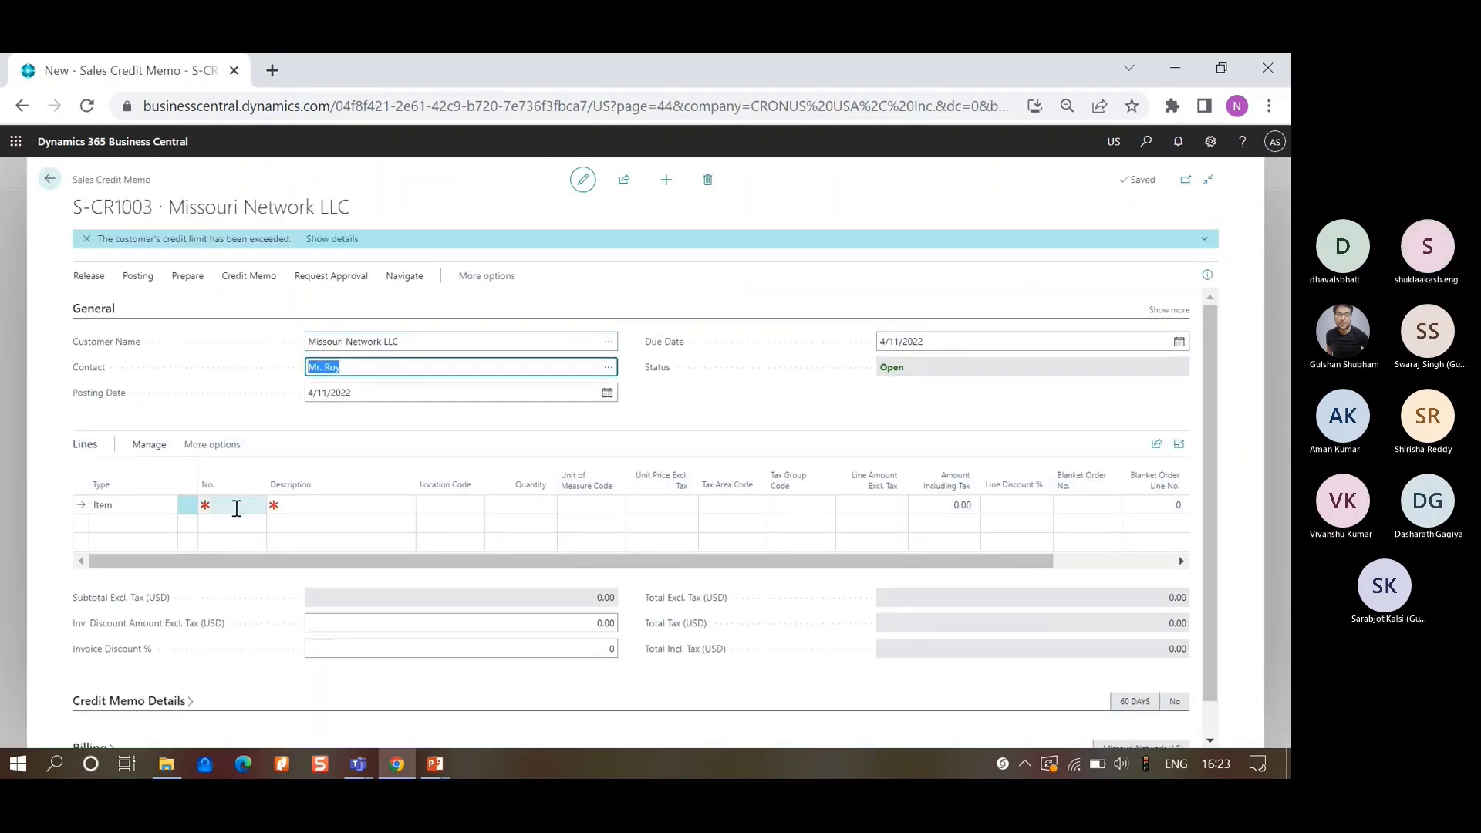
- Add the item Asus Laptop - 8GB RAM, 1TB ROM to the first line of the sales credit memo
left_click(235, 506)
type("asus")
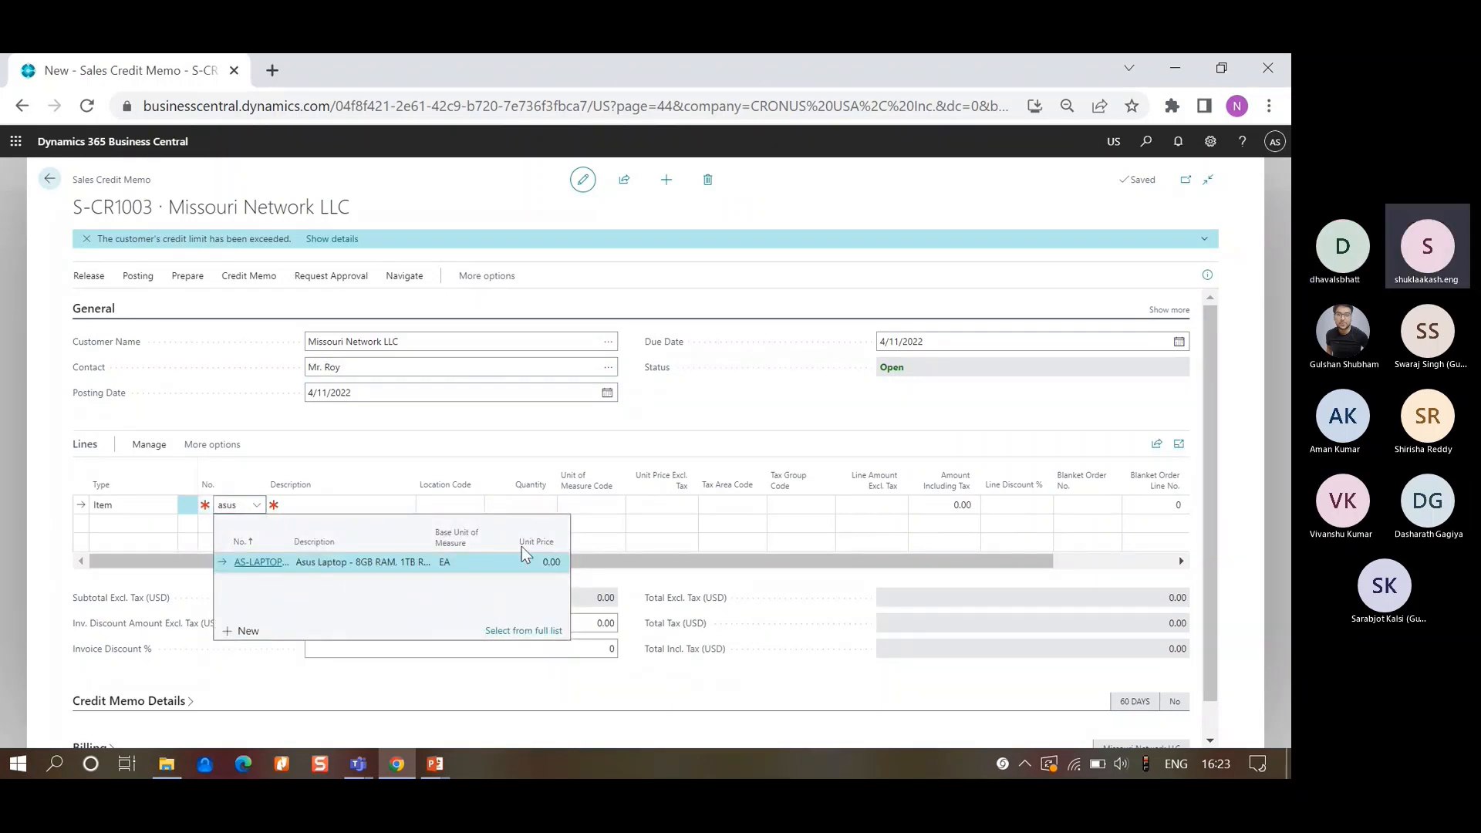
left_click(524, 560)
- Inspect the Blanket Order No. and Blanket Order Line No. fields on the credit memo's laptop line
left_click_drag(1030, 562, 1205, 551)
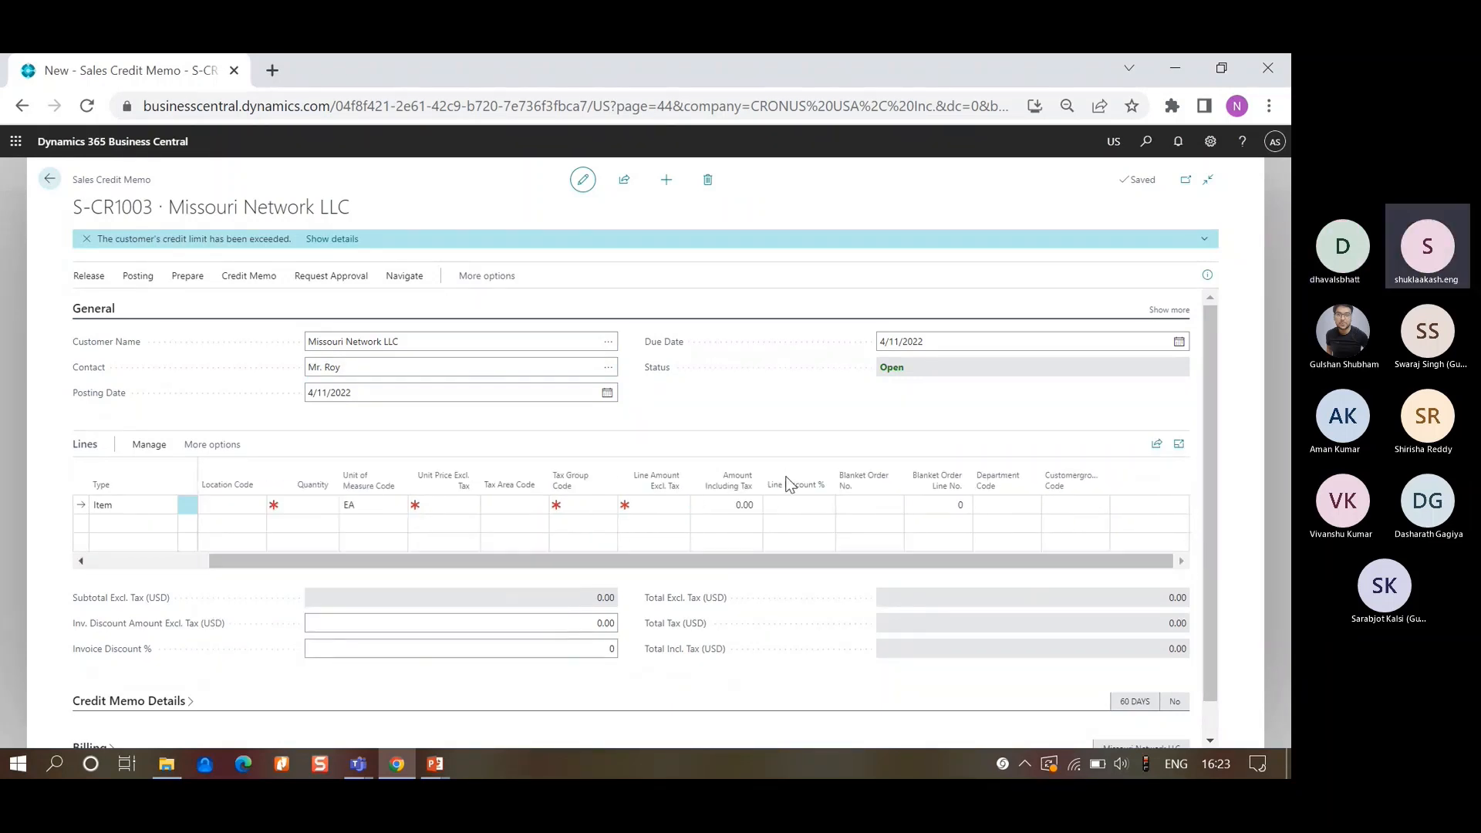
left_click(889, 512)
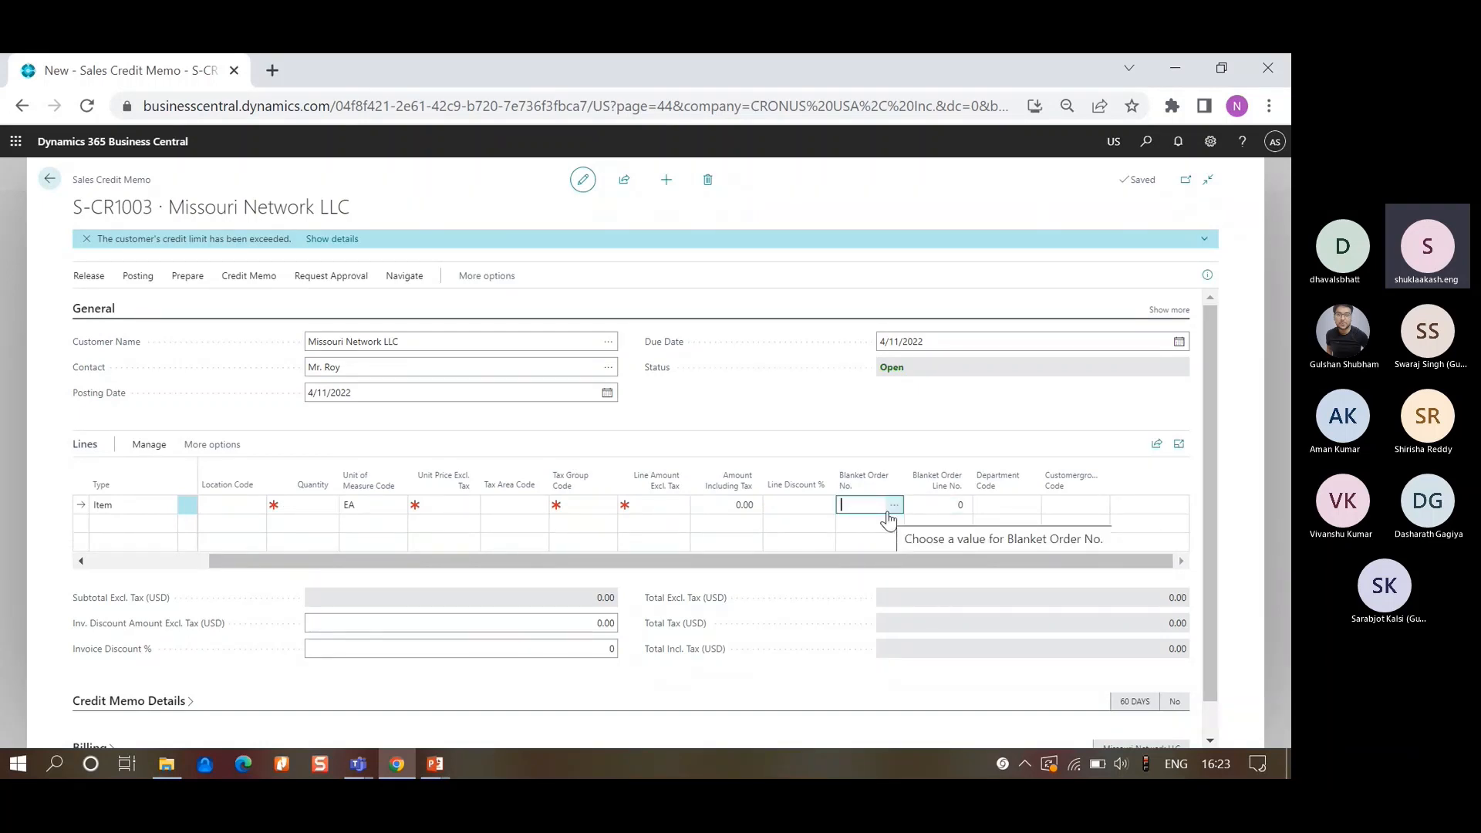
left_click(958, 507)
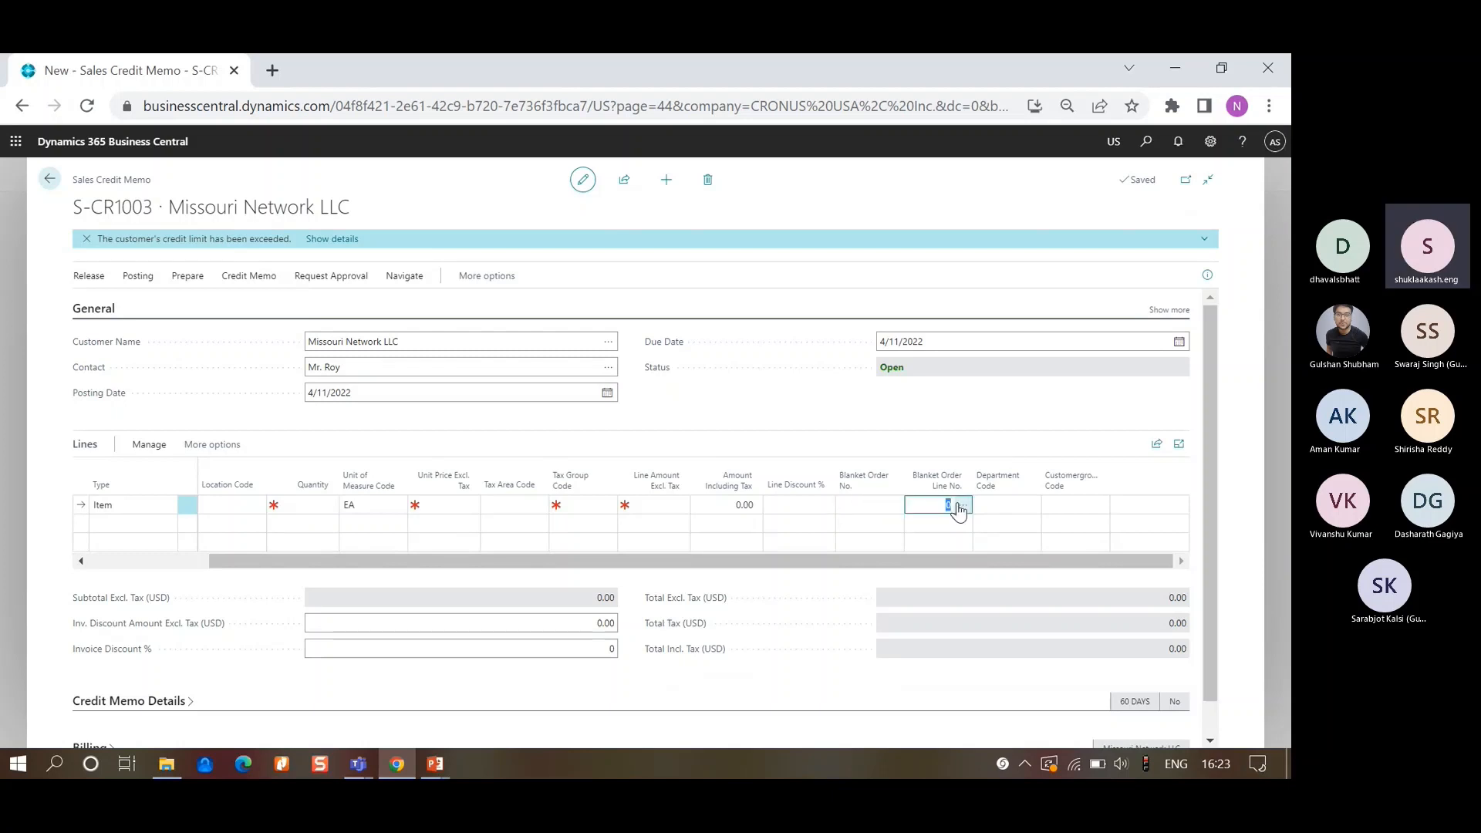
left_click(844, 507)
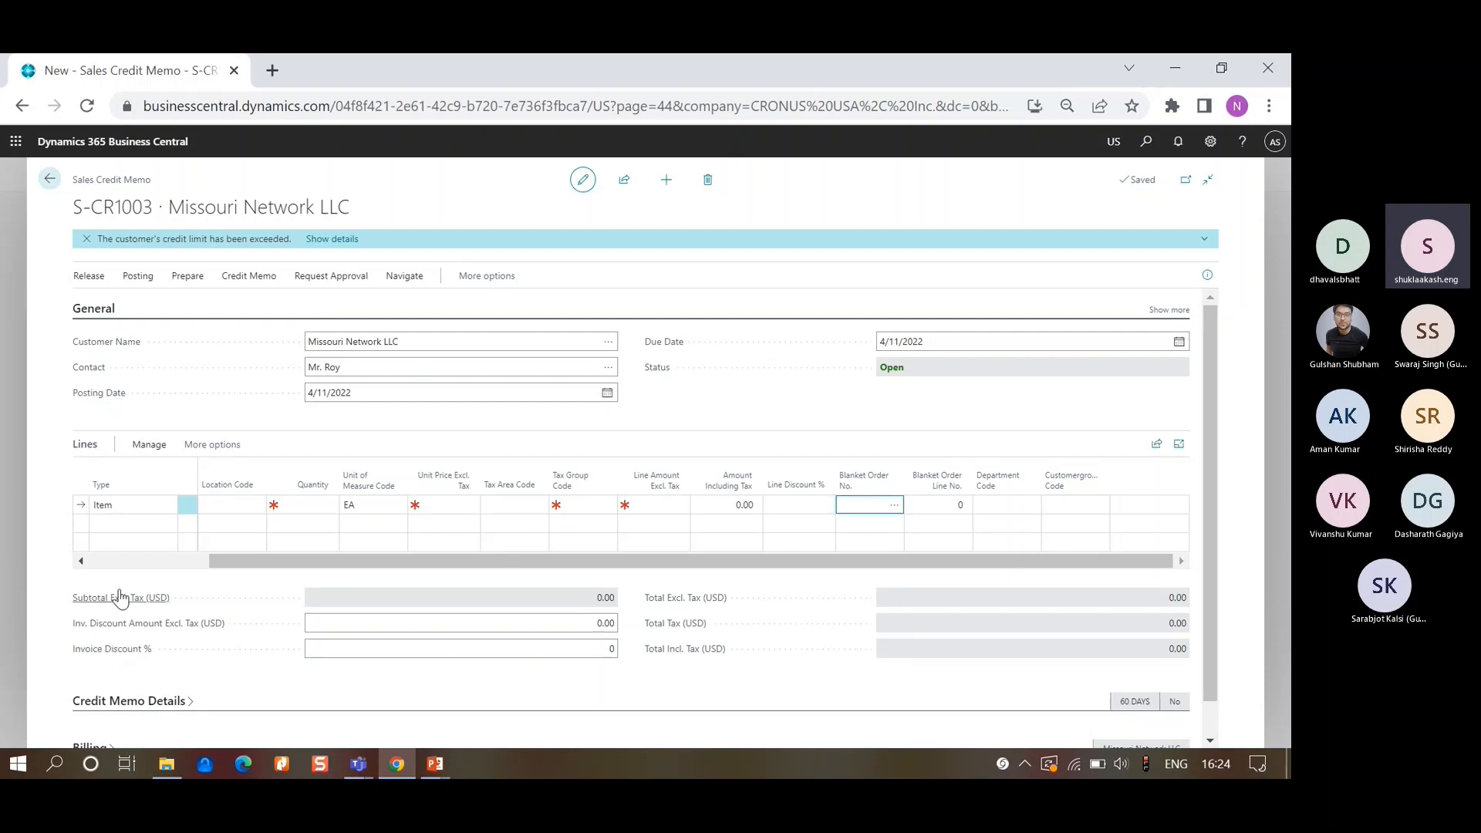
left_click(129, 564)
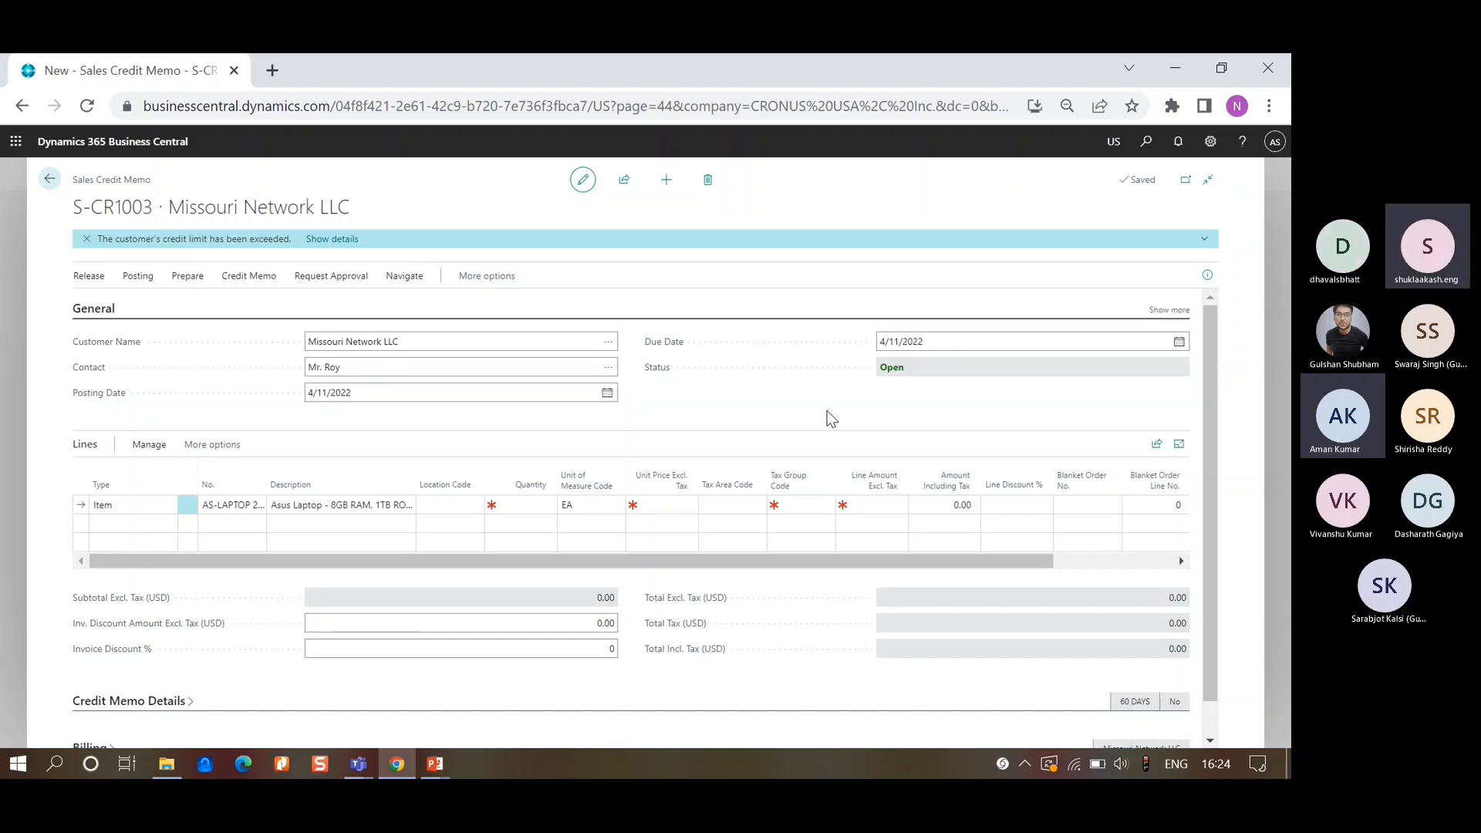
- Search for Blanket Sales Orders and open the last-listed blanket order for Missouri Network LLC
left_click(1150, 143)
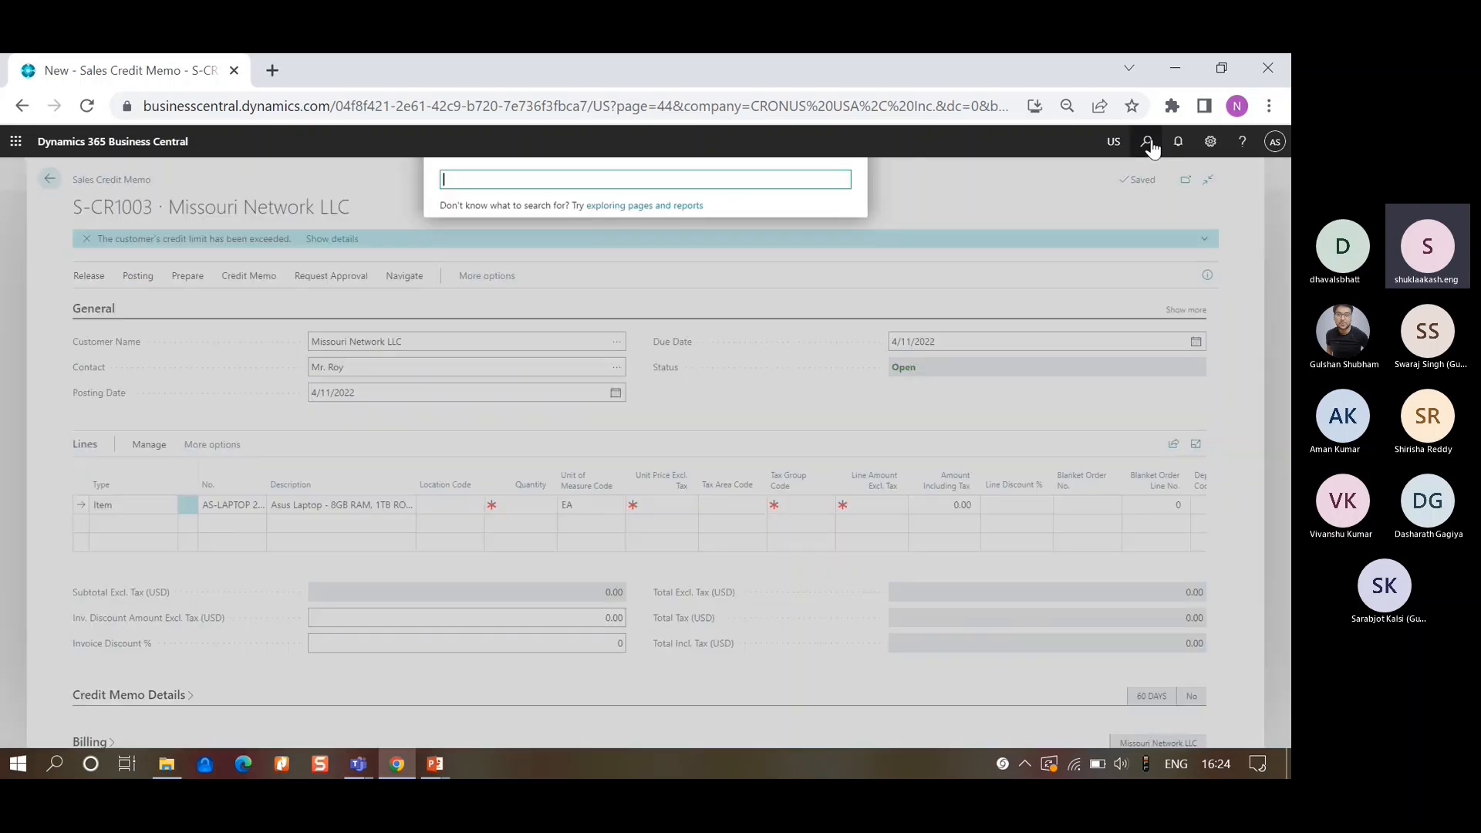
type("banlance sh")
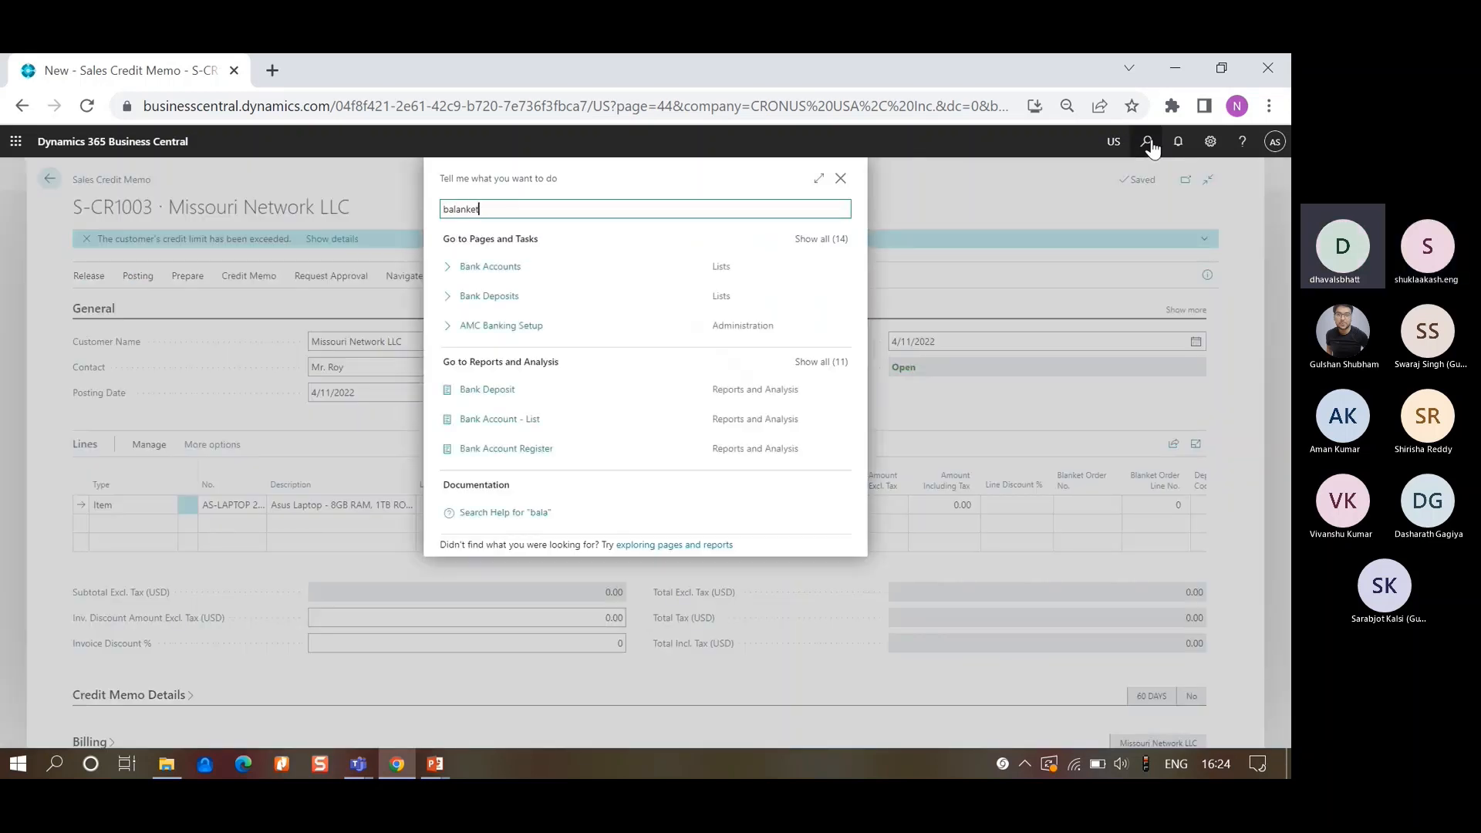
key("BackSpace")
key("BackSpace")
key("BackSpace")
key("BackSpace")
key("BackSpace")
key("BackSpace")
key("BackSpace")
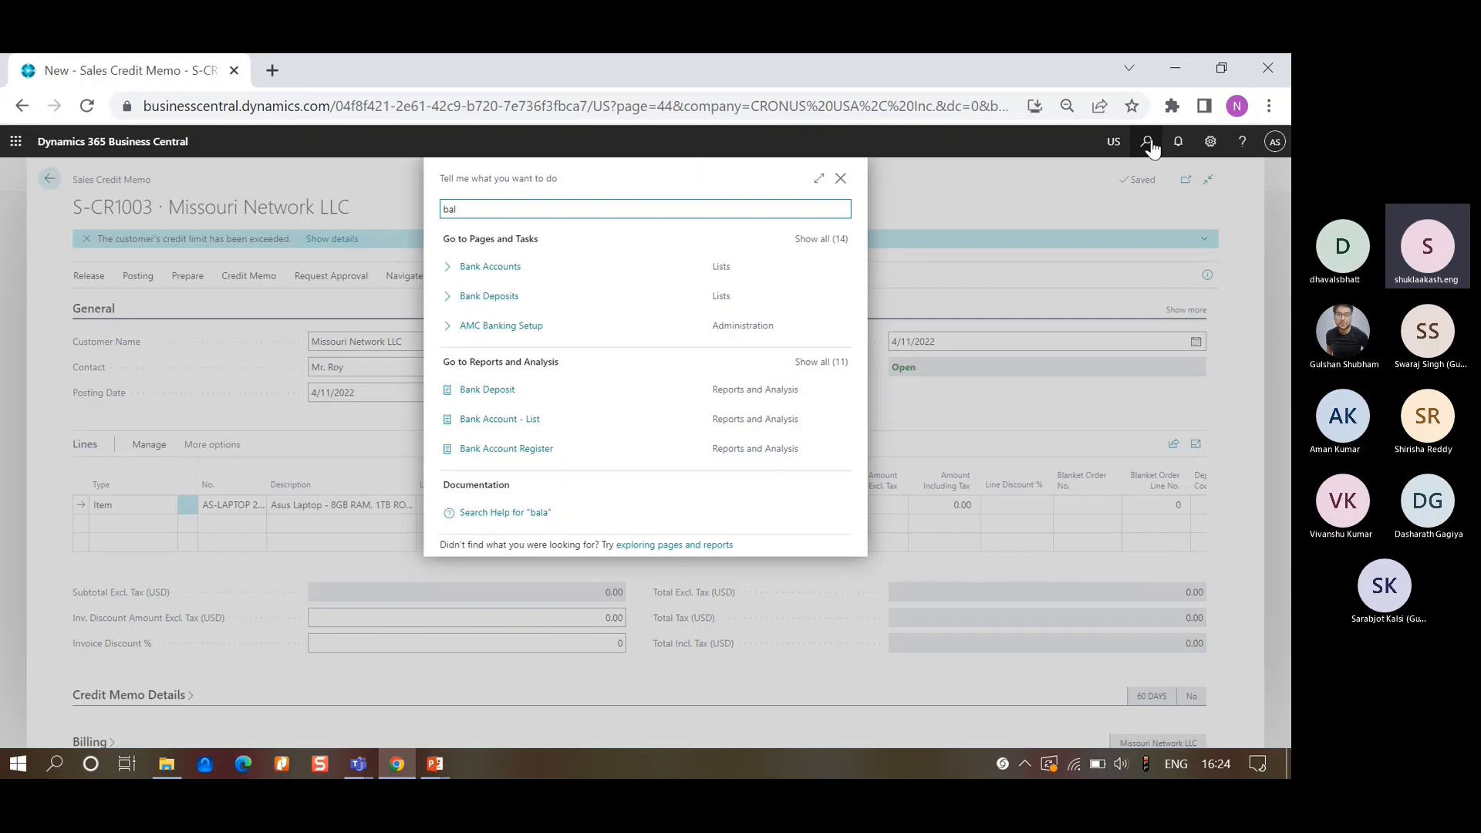
key("BackSpace")
key("BackSpace")
type("lnke")
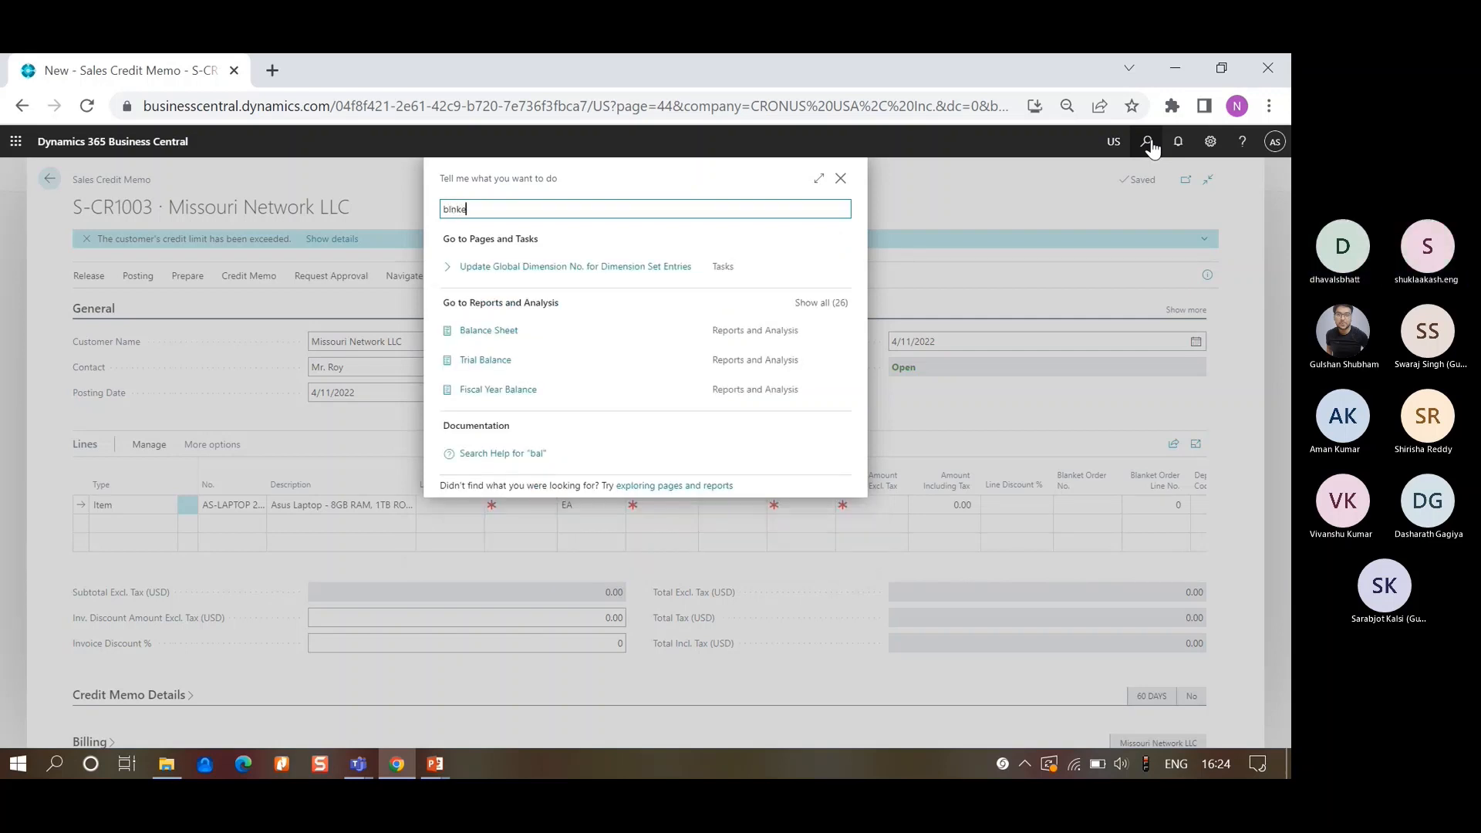
key("BackSpace")
key("BackSpace")
key("BackSpace")
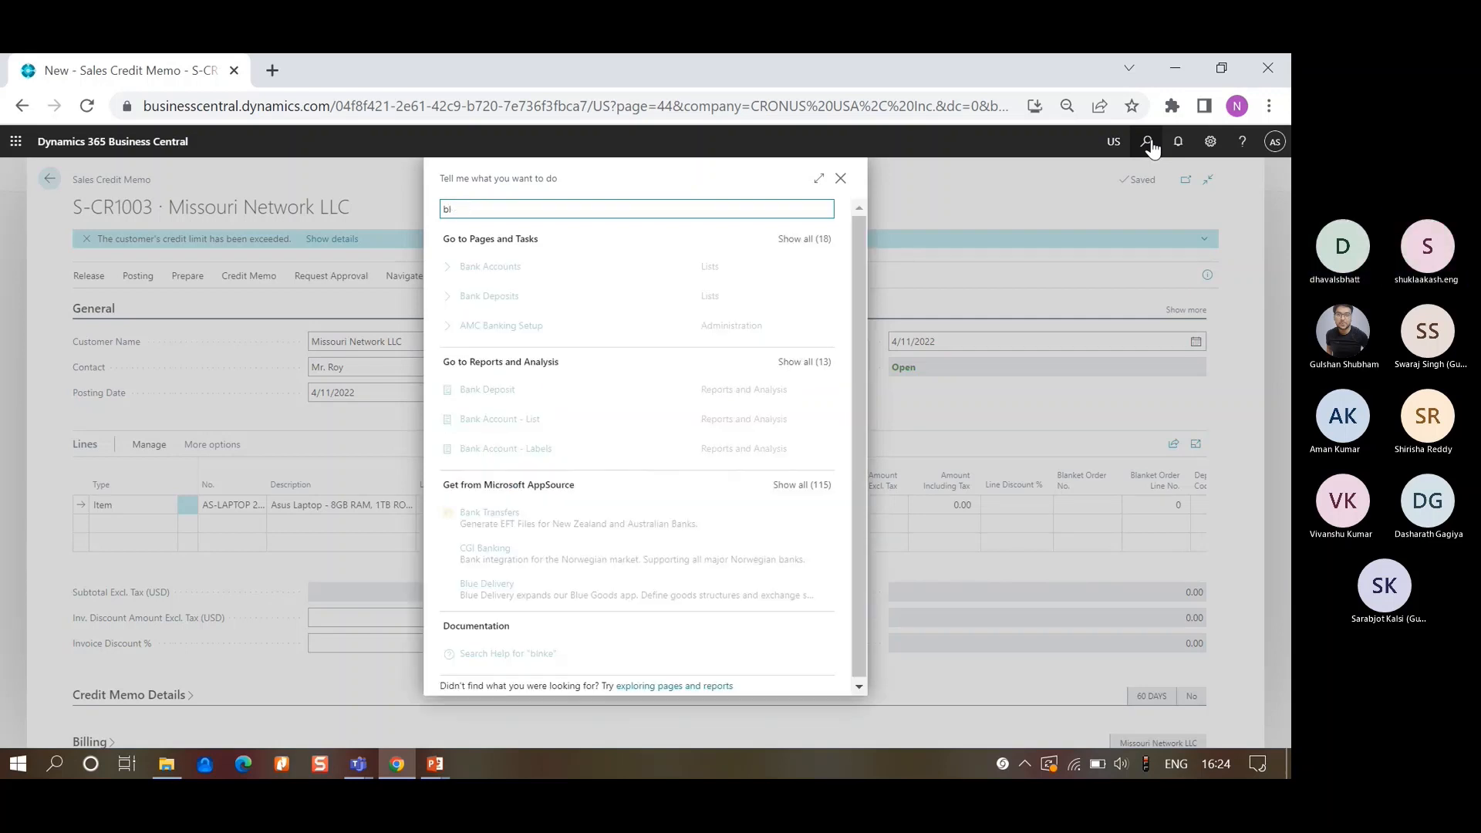
type("ank sal")
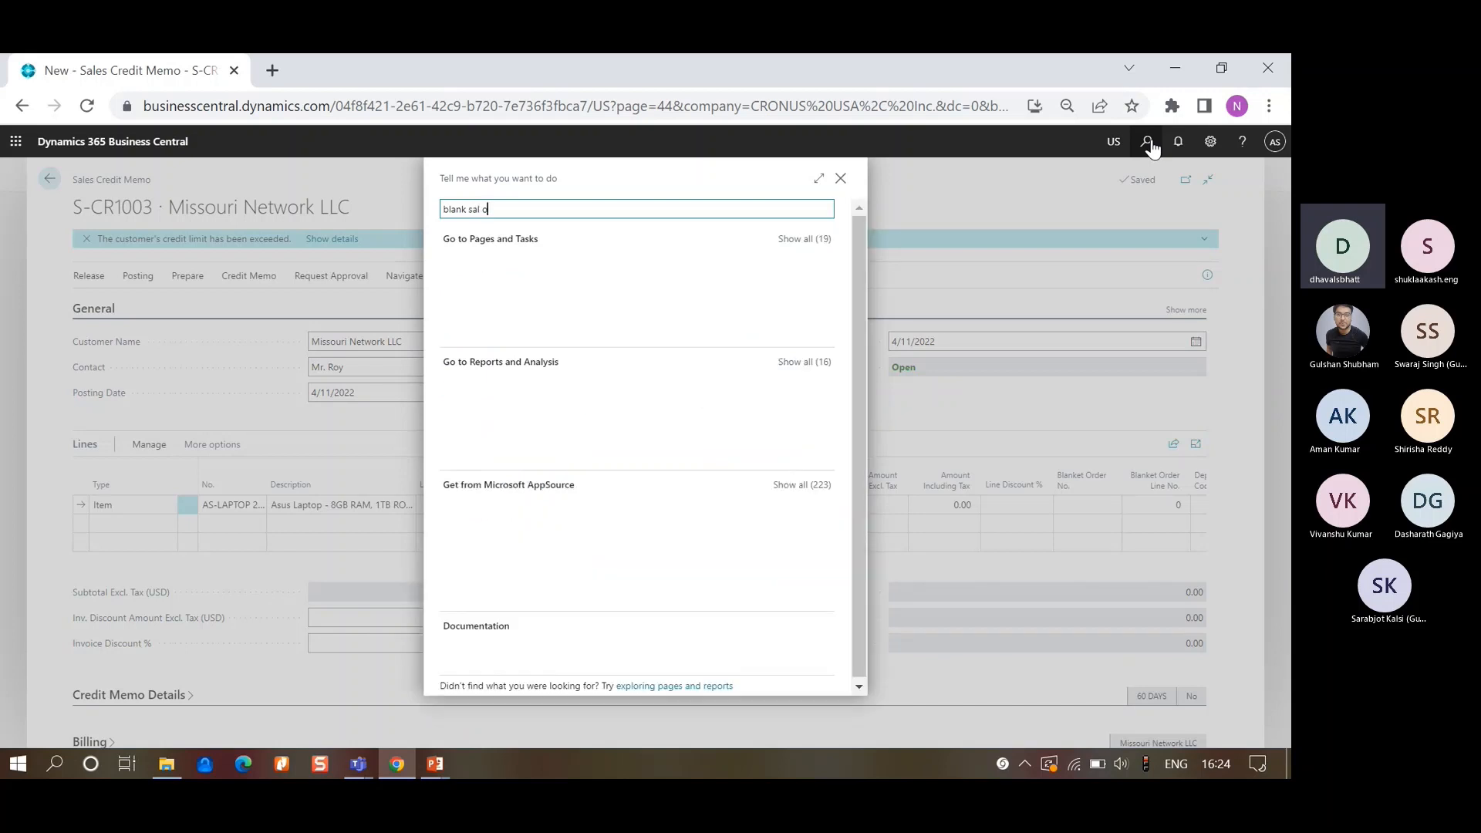
type(" o")
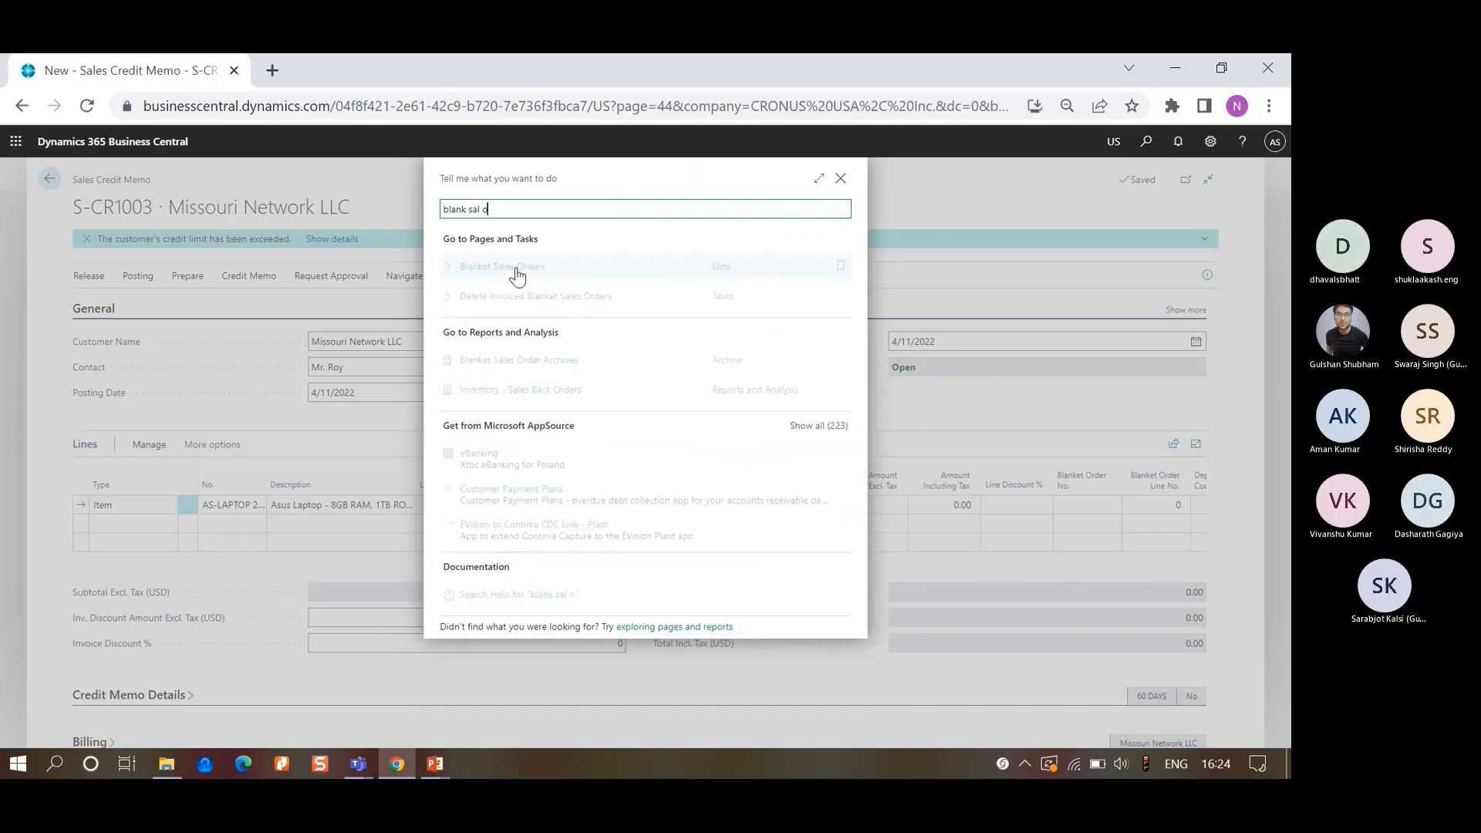
left_click(514, 268)
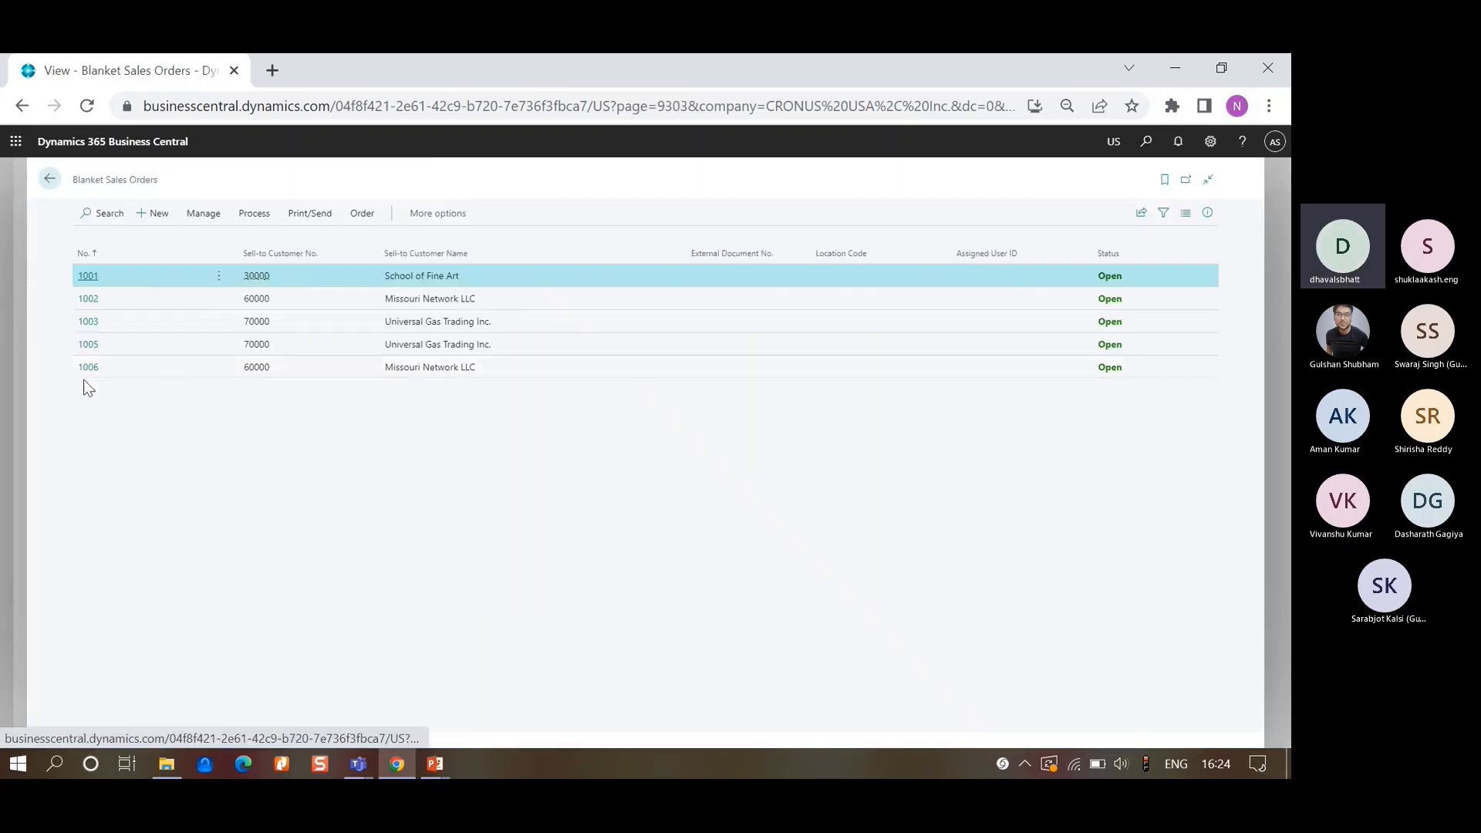
left_click(88, 368)
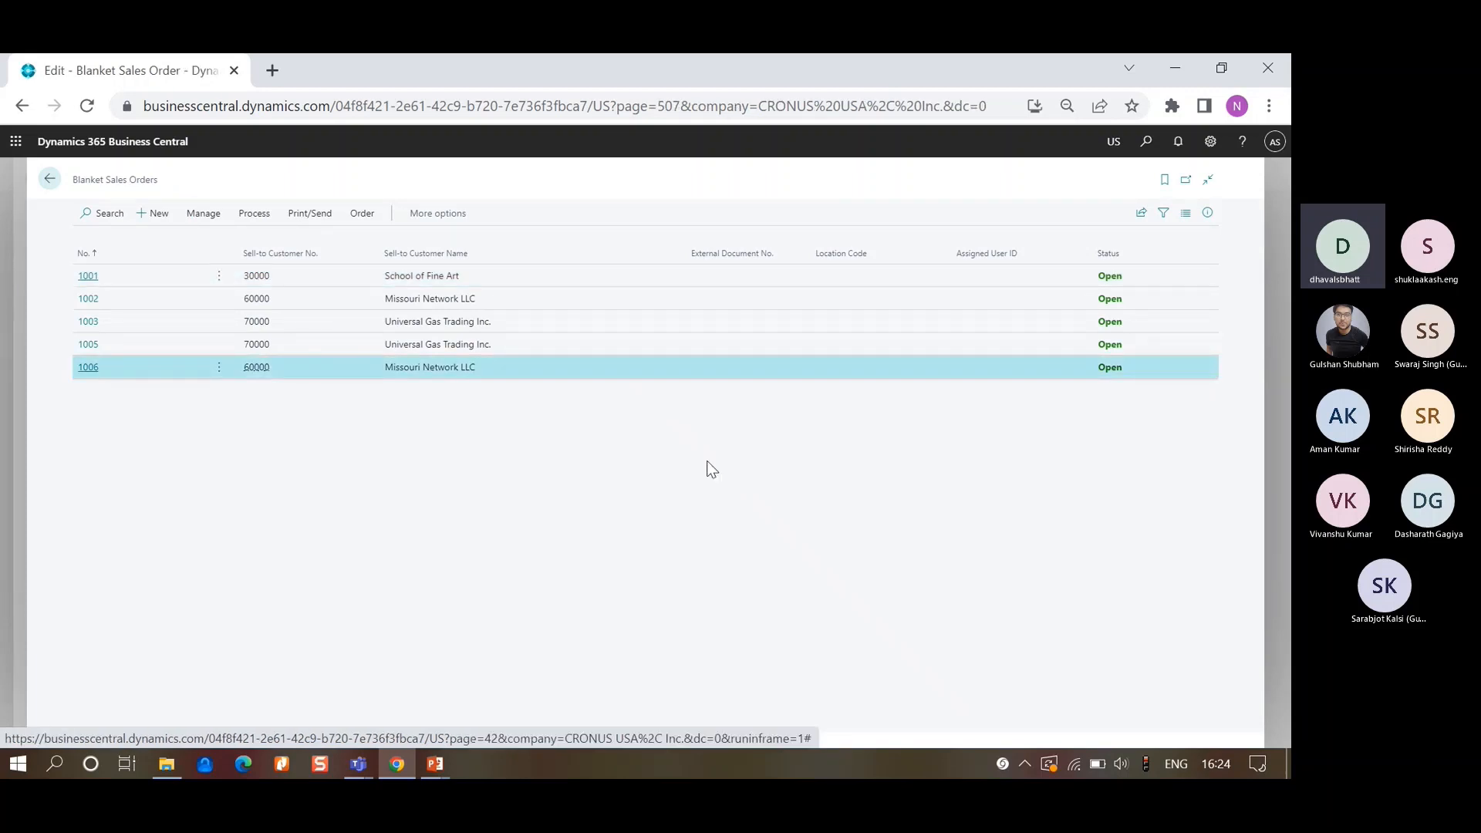
- View the posted credit memo lines for the blanket order's laptop line and show the related posted document
scroll(707, 463, "down", 2)
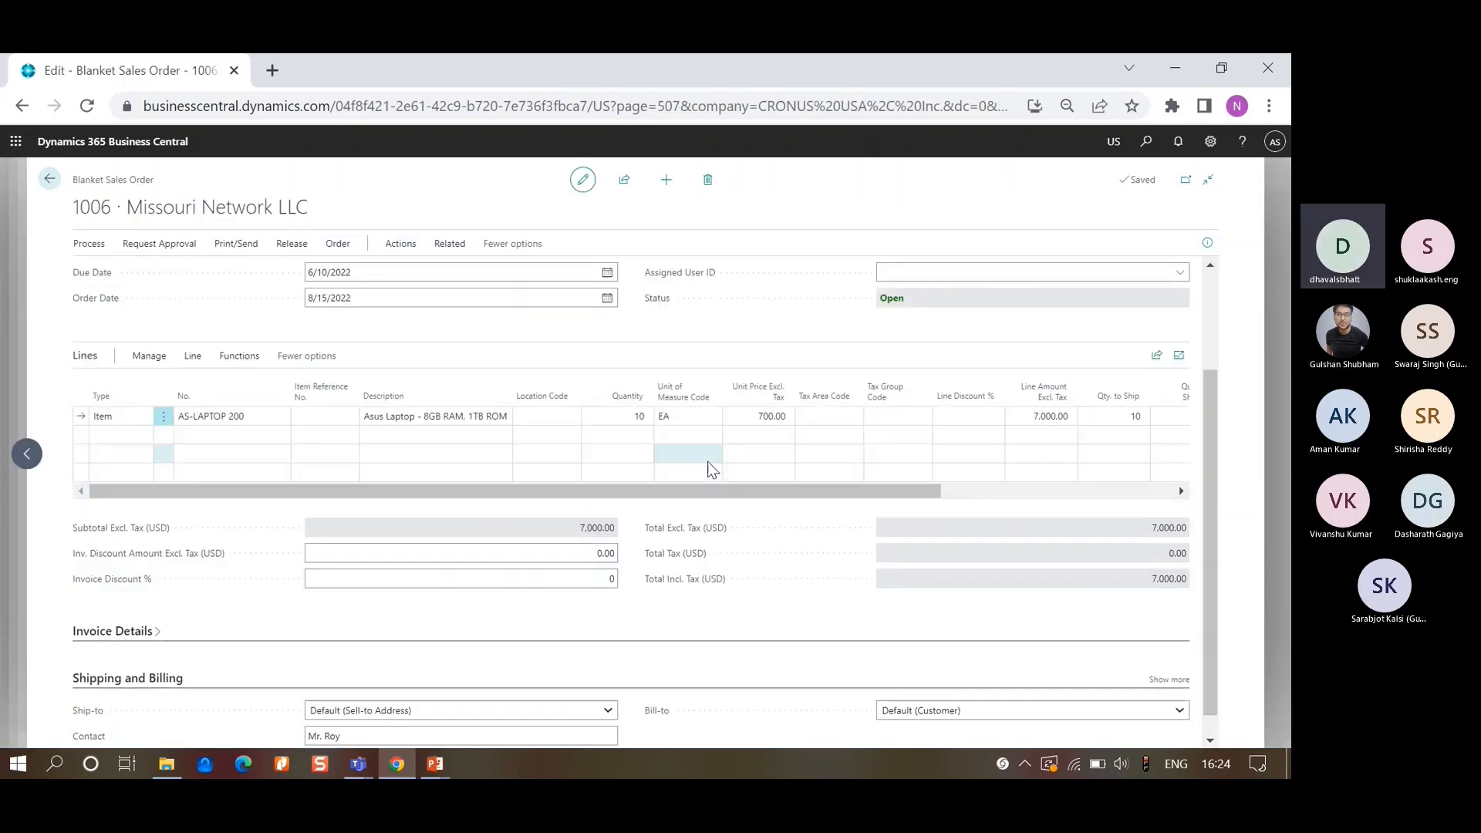
scroll(711, 469, "up", 1)
left_click(194, 435)
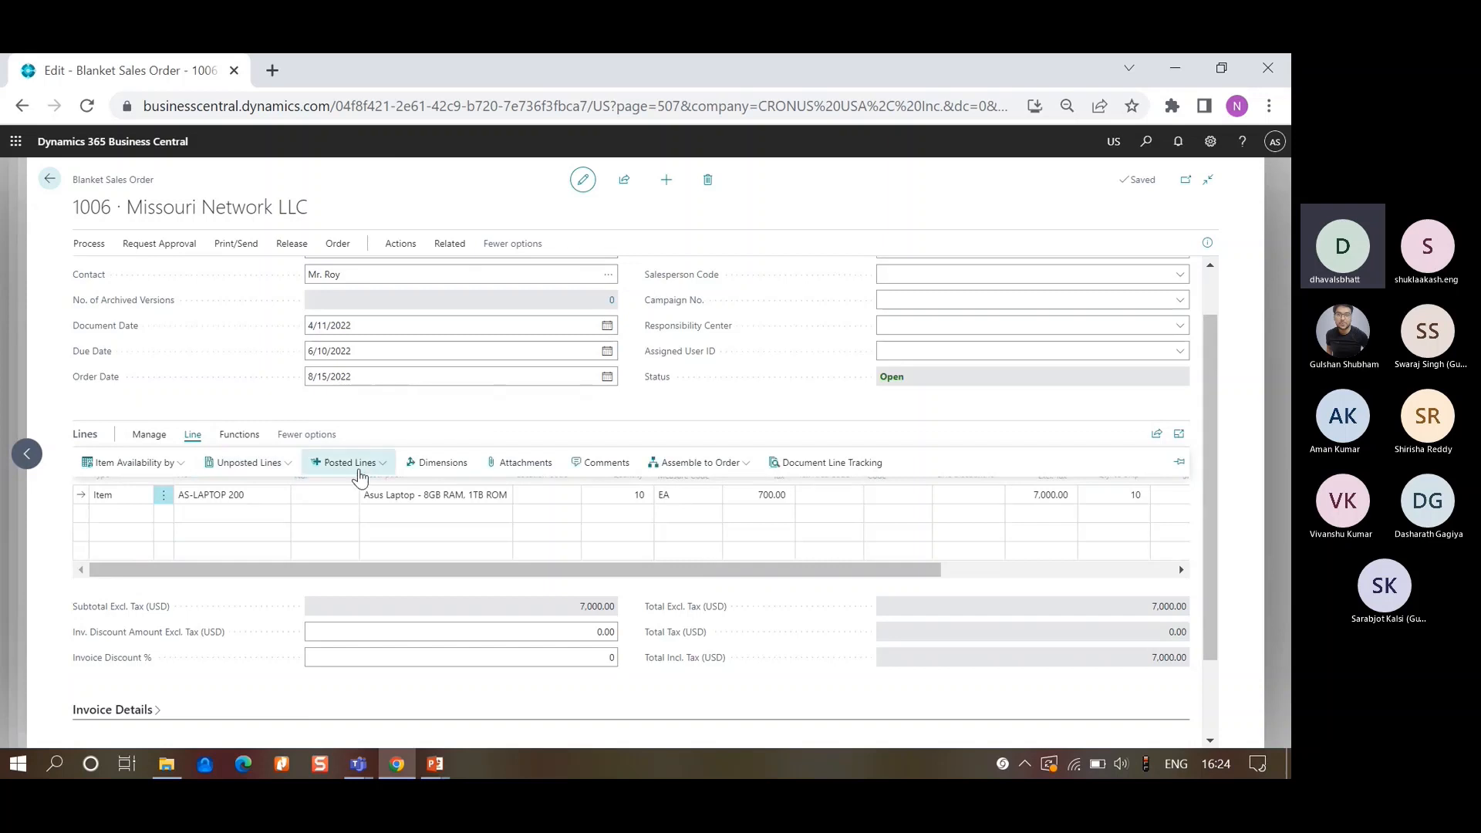
left_click(381, 469)
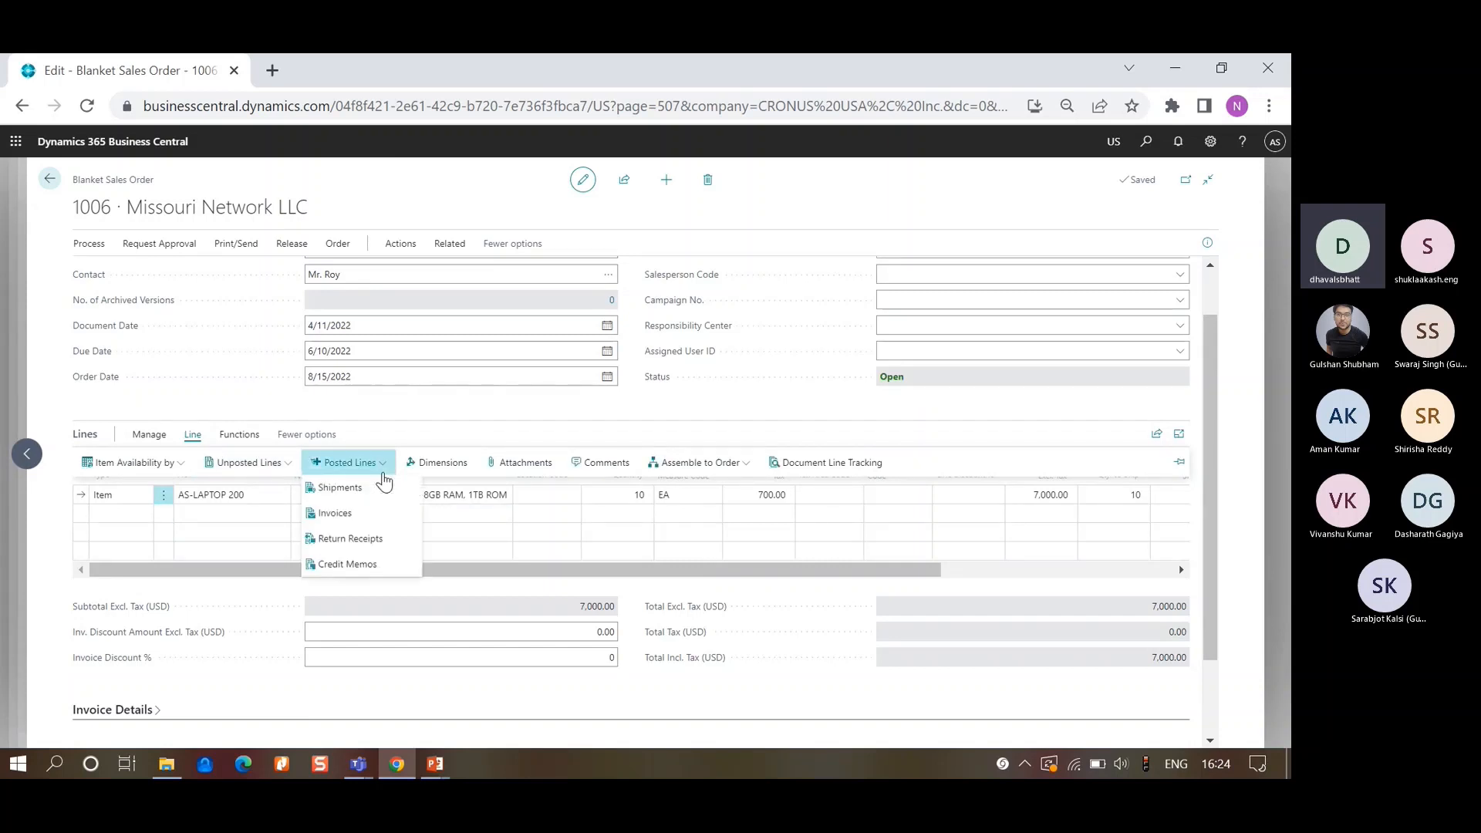
left_click(326, 568)
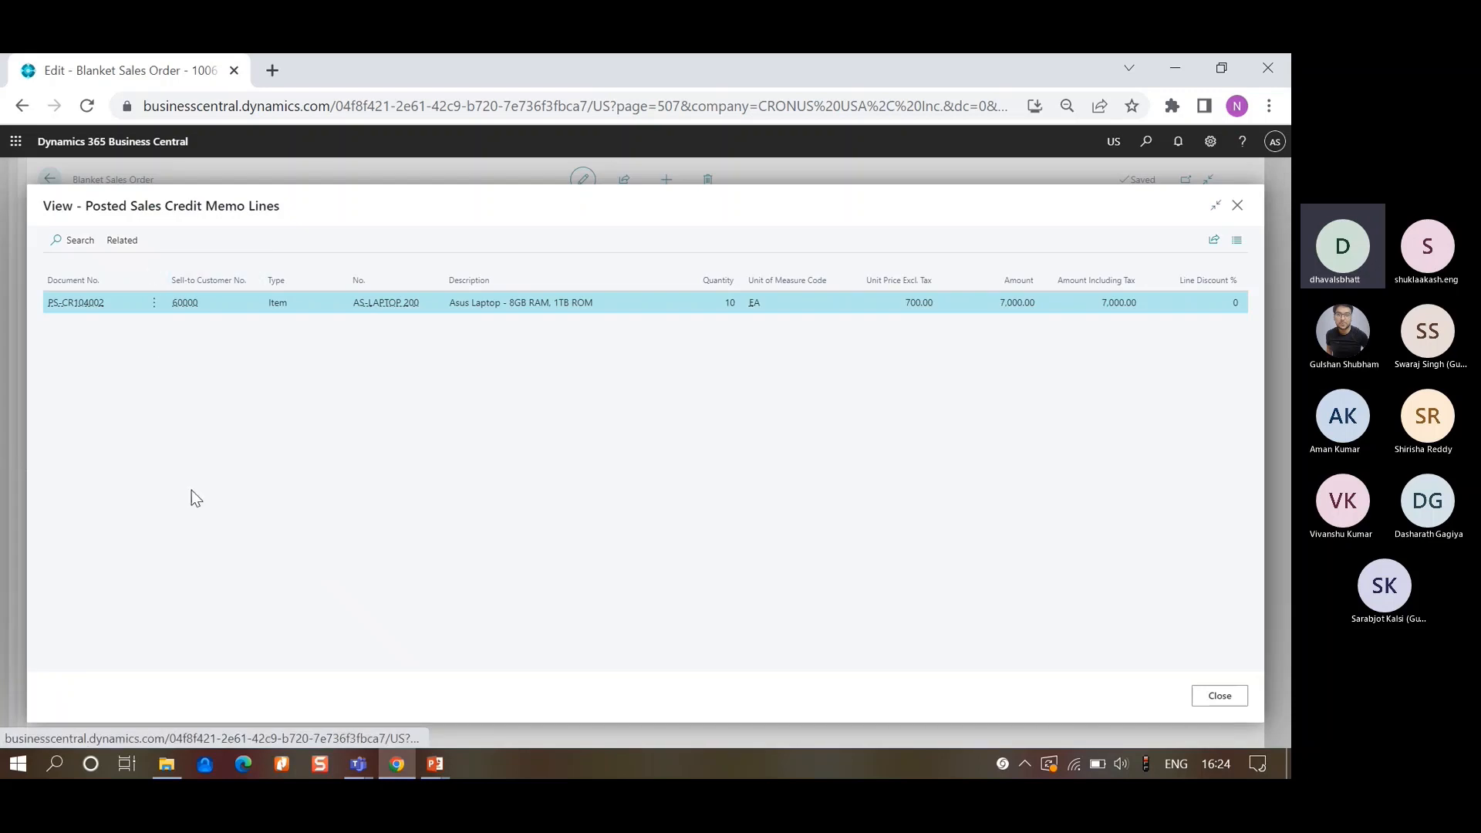
left_click(125, 242)
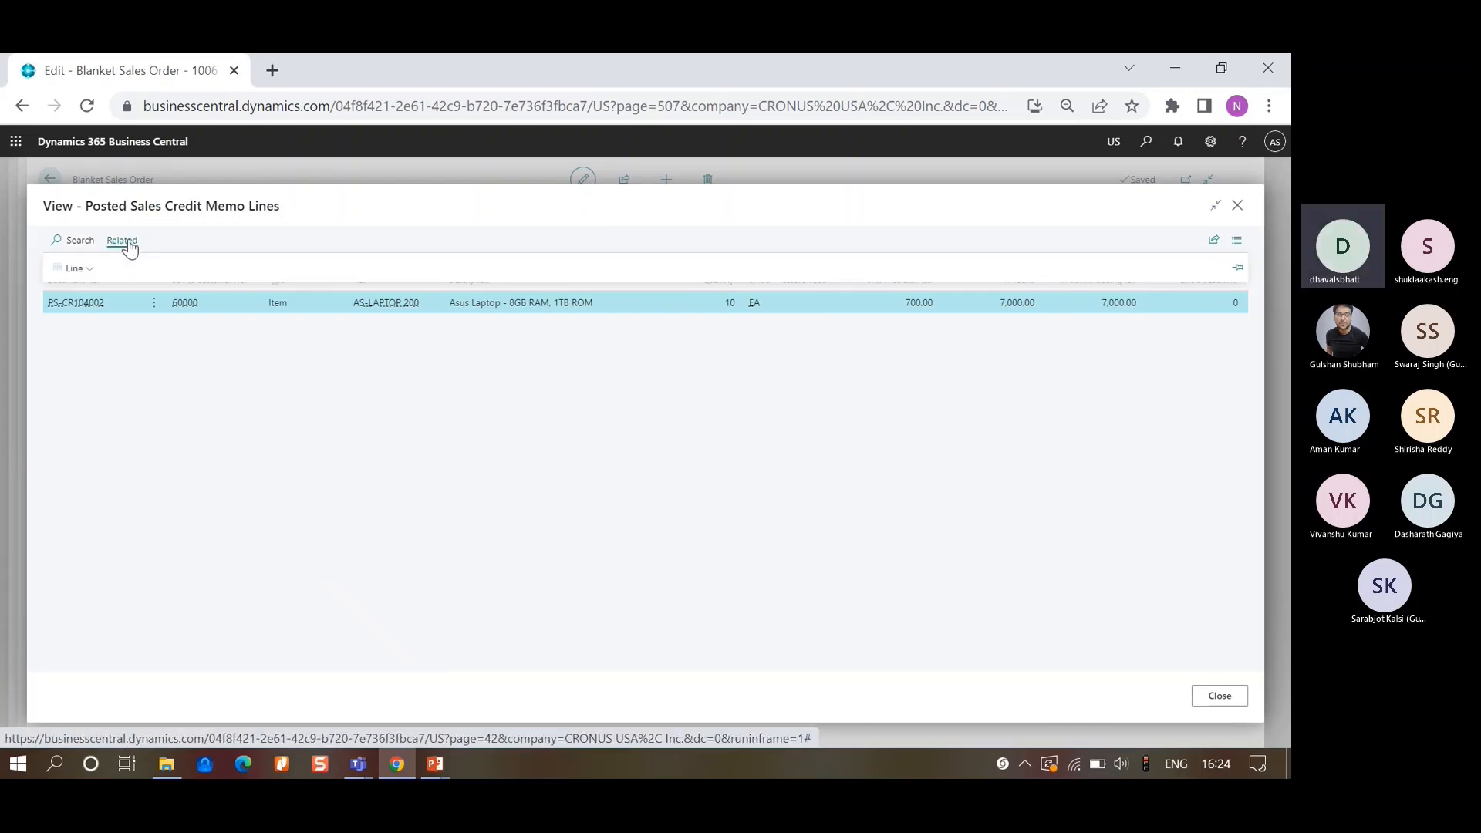
left_click(68, 271)
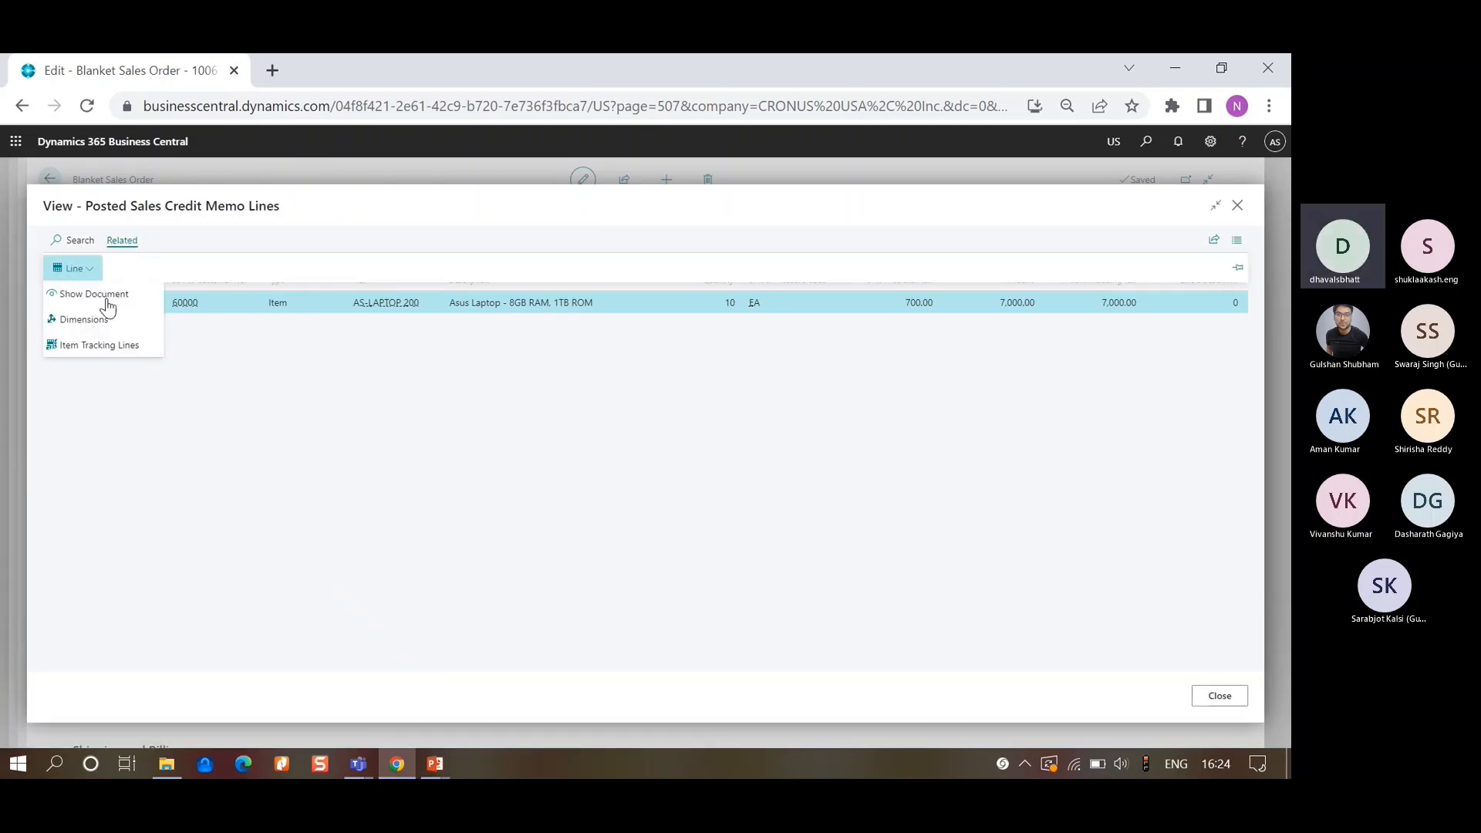
left_click(107, 300)
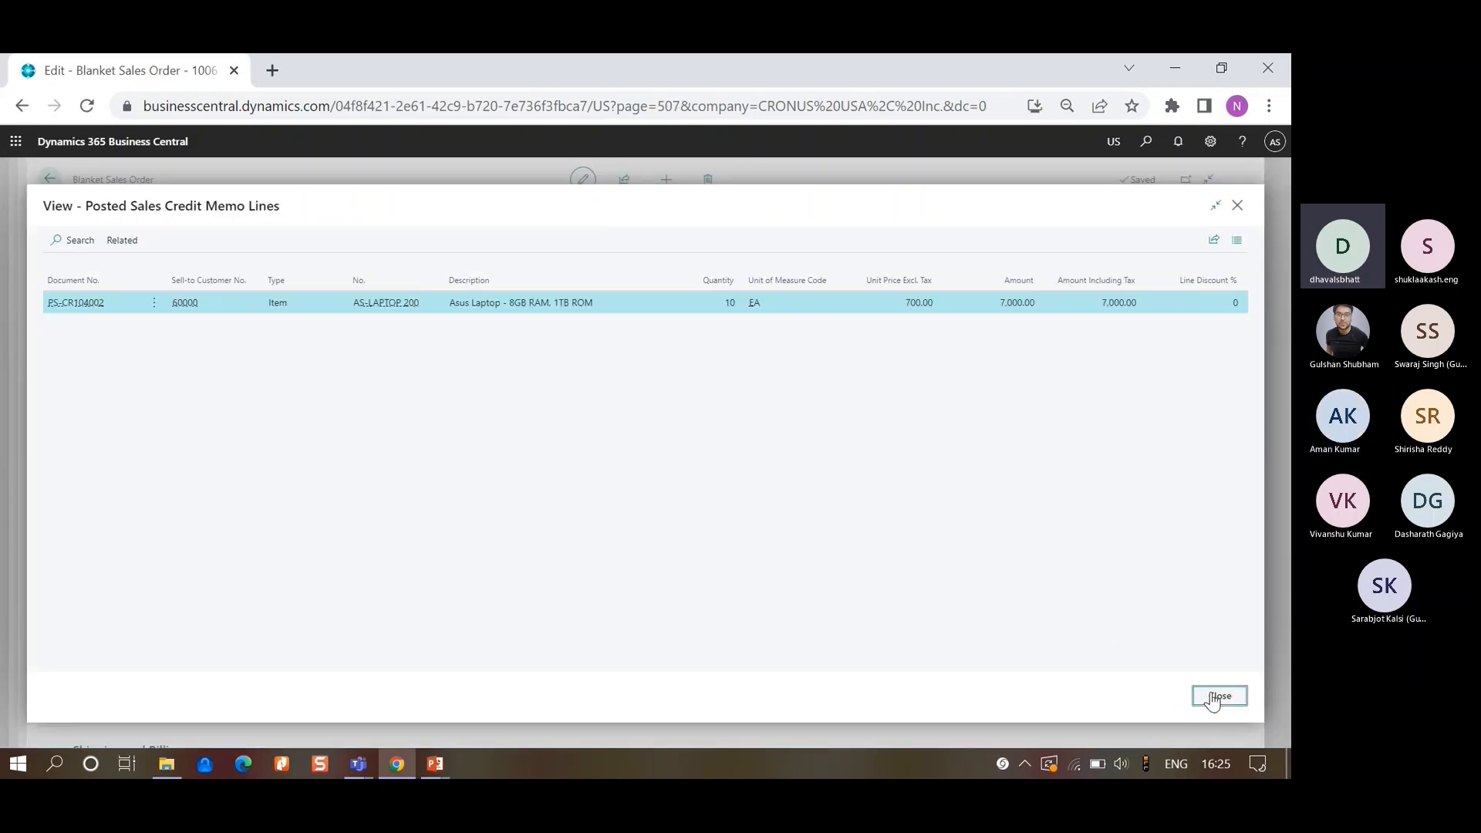
- Check the blanket order line's shipped and invoiced quantity columns, and reopen the posted credit memo through its posted lines
left_click_drag(639, 569, 918, 593)
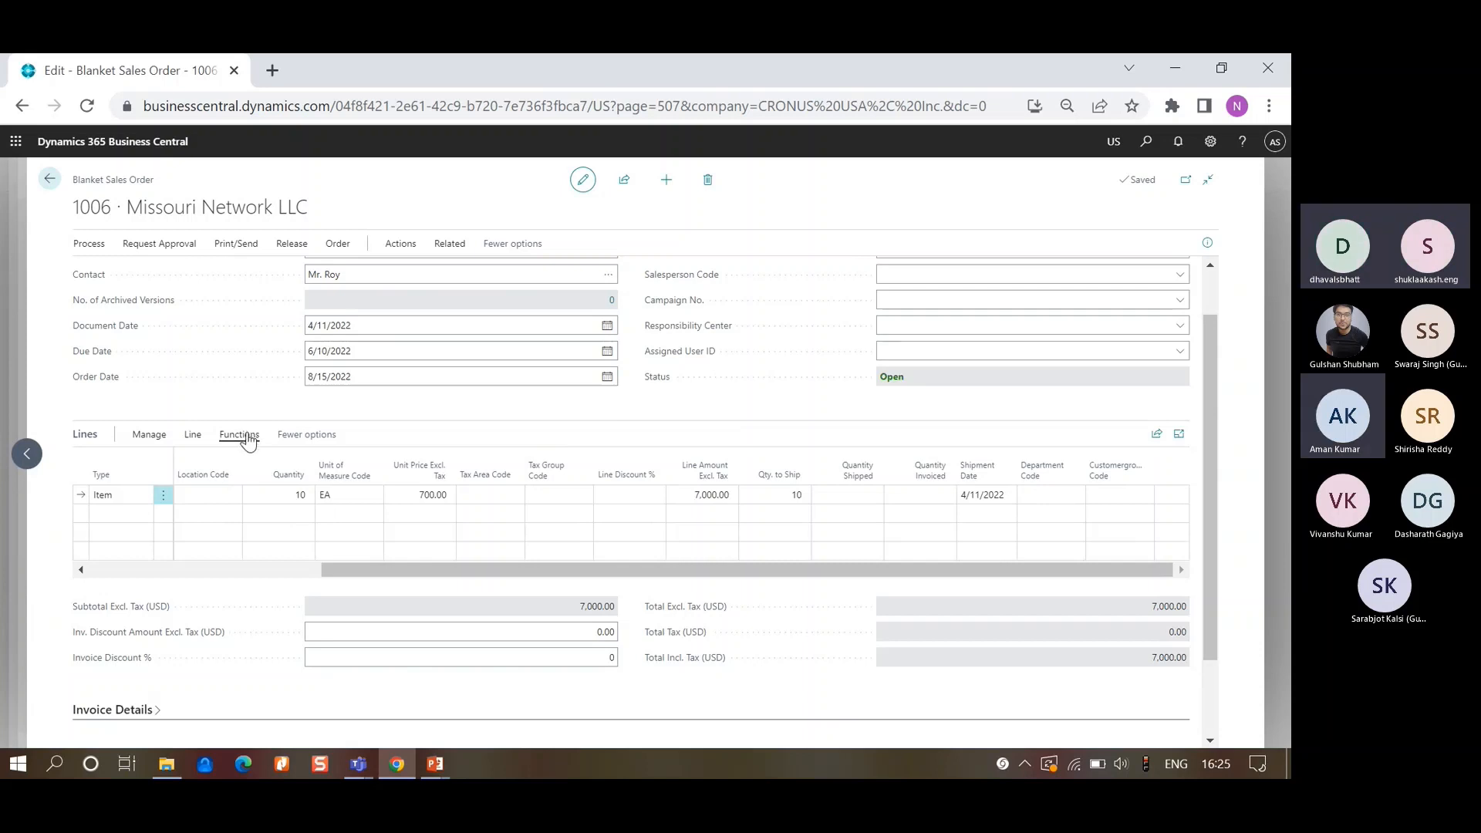
left_click(191, 435)
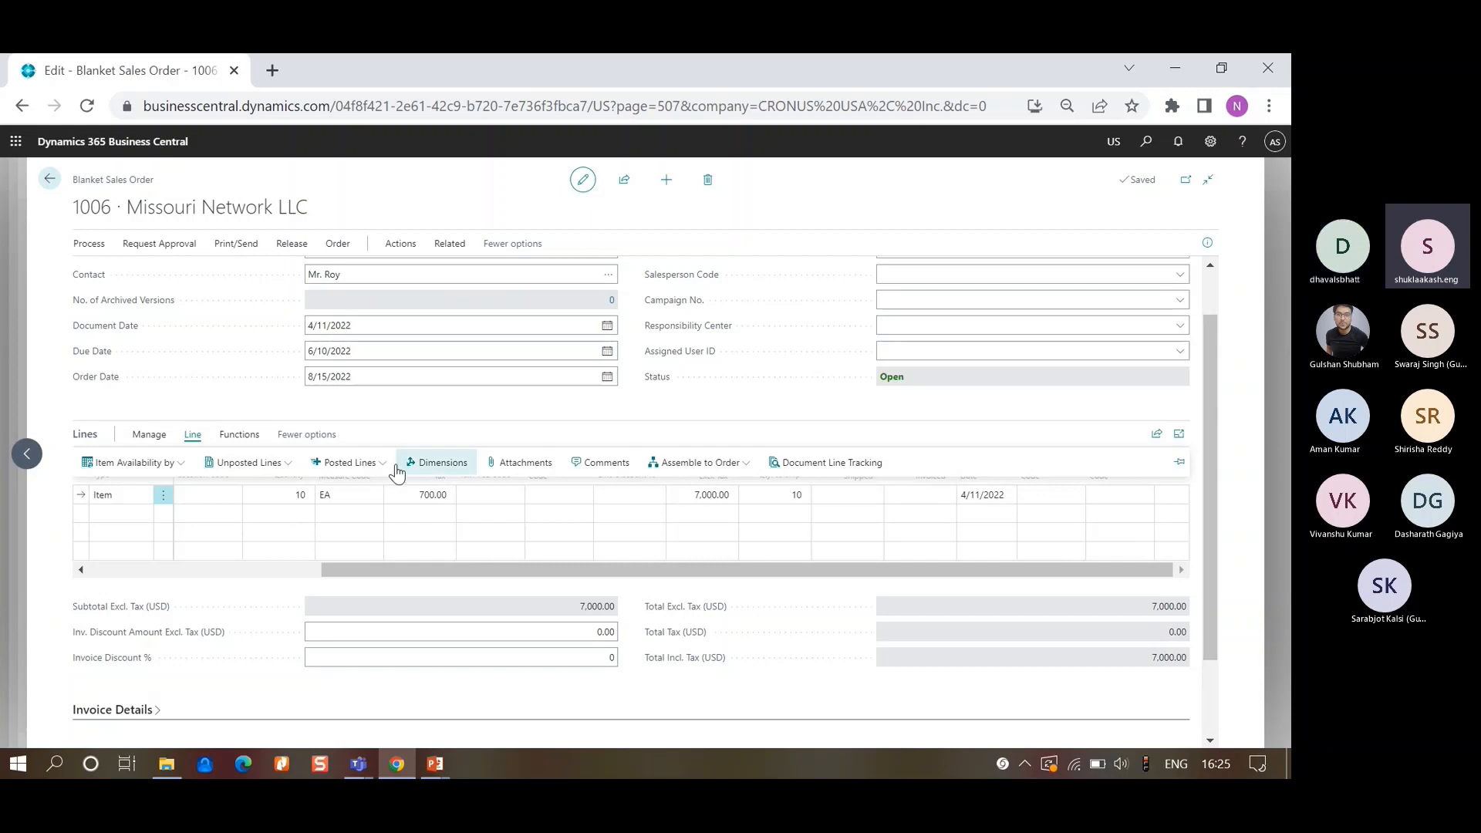
left_click(371, 466)
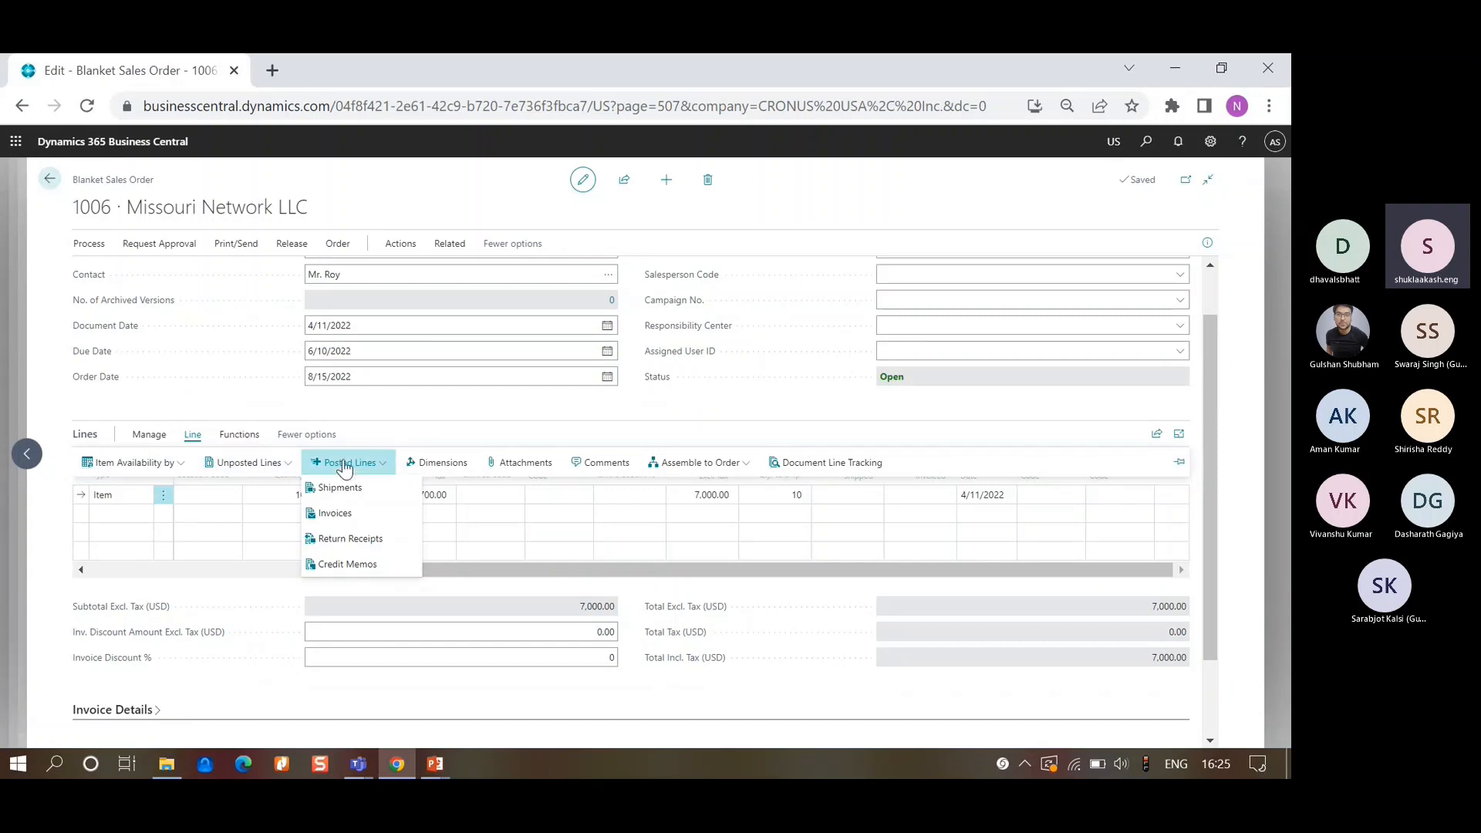
left_click(345, 565)
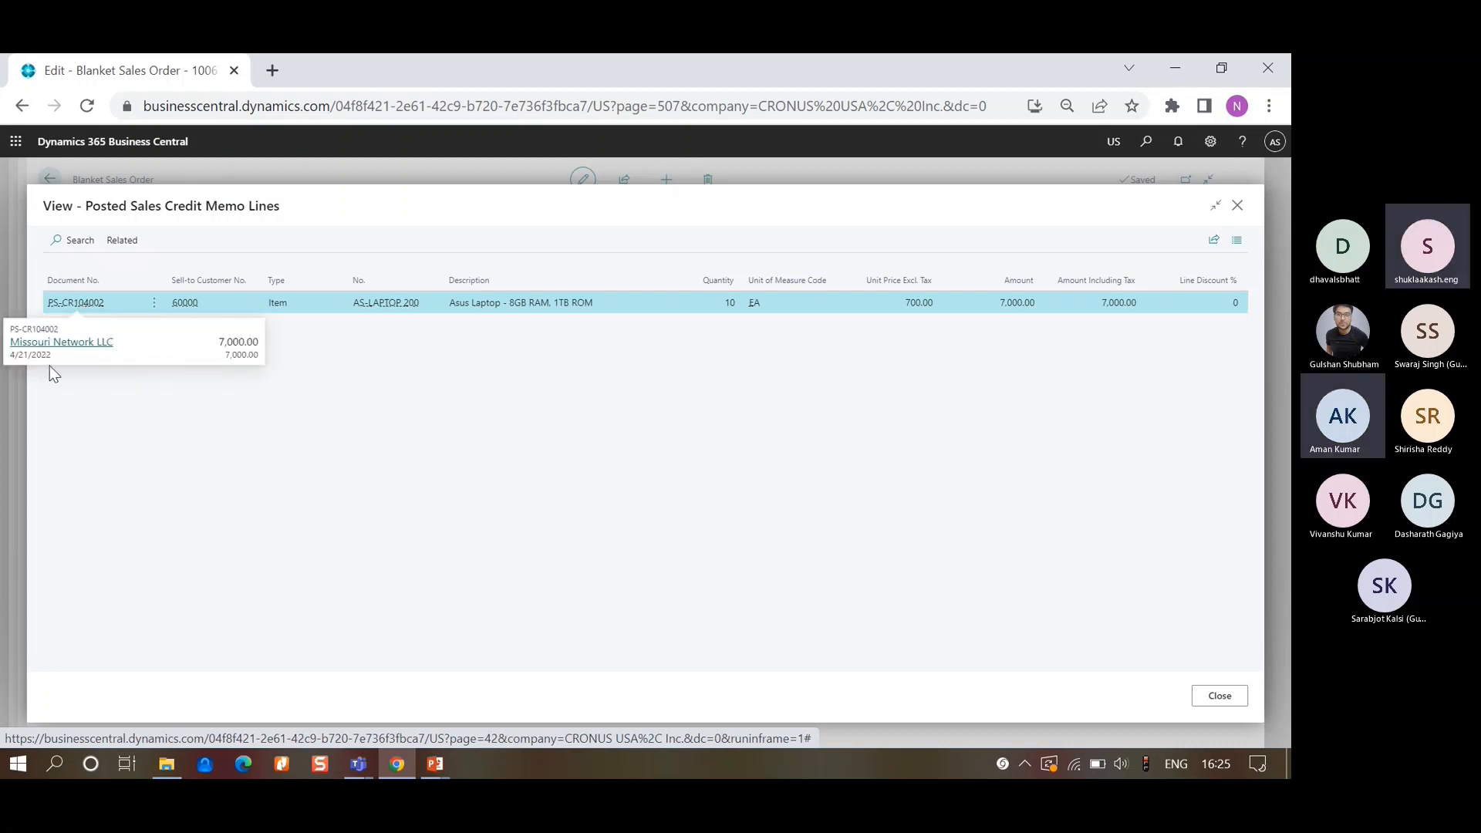
left_click(123, 241)
left_click(71, 269)
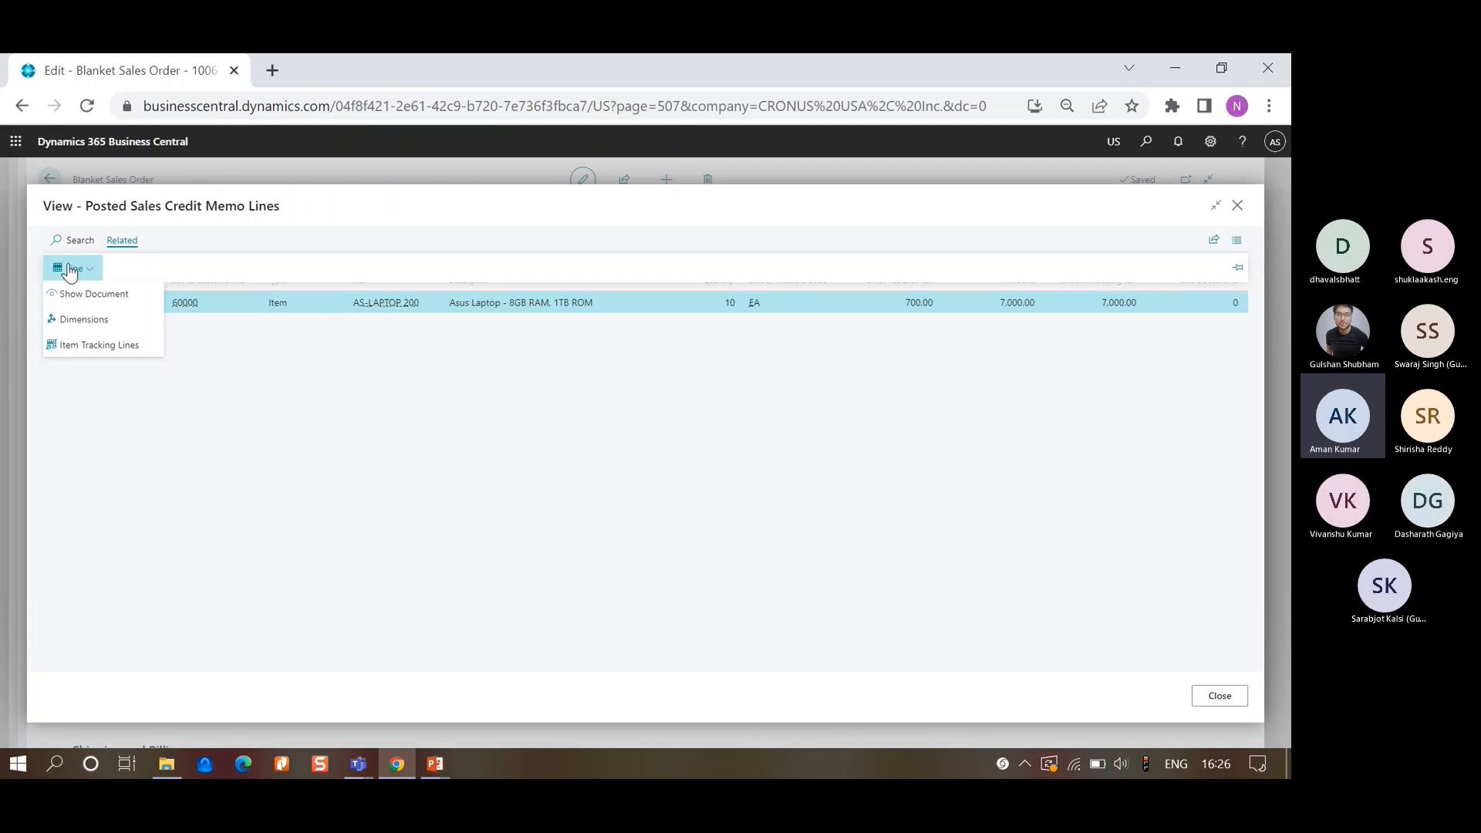
left_click(122, 303)
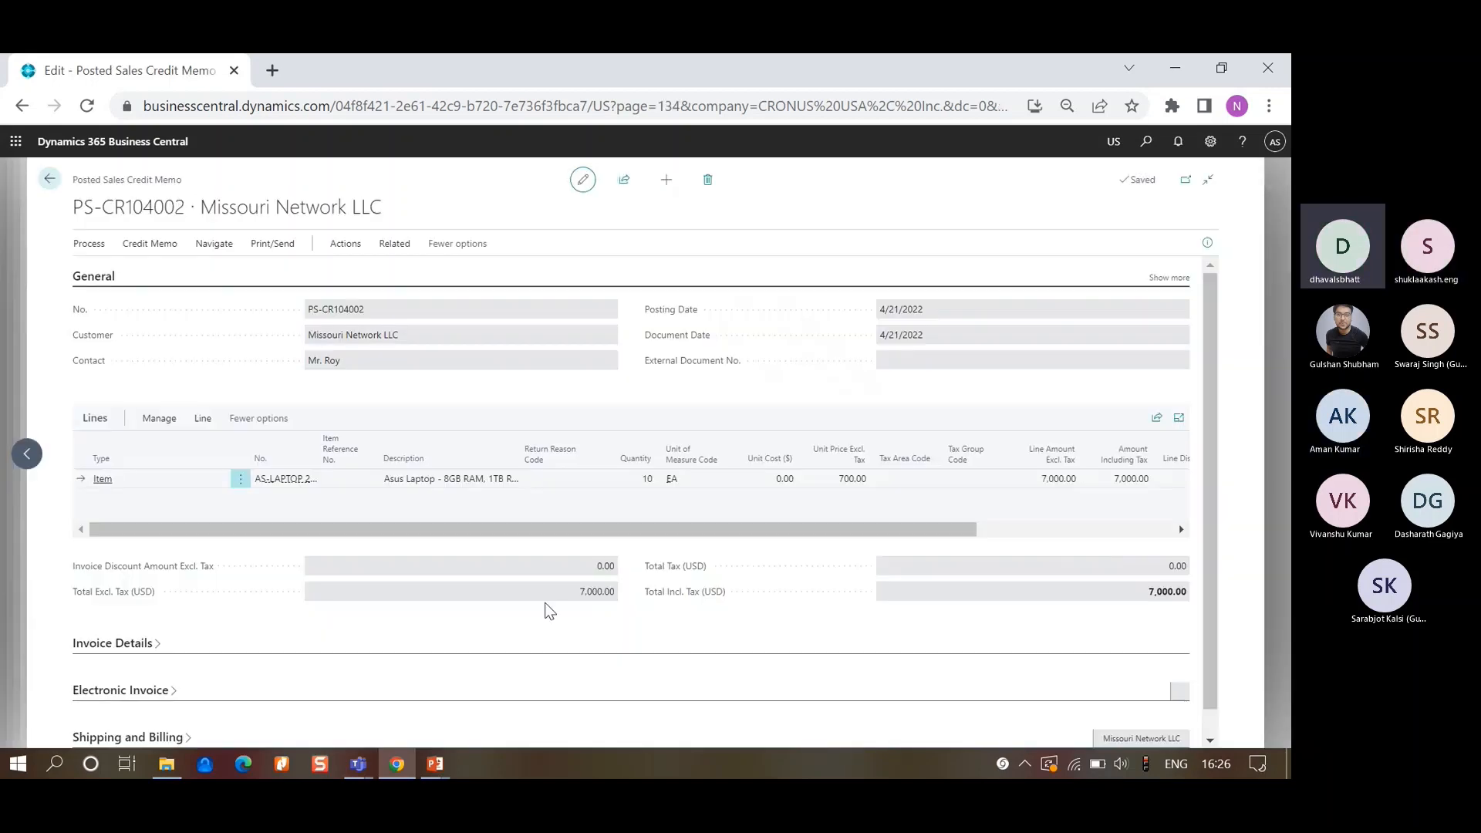
- Close the posted credit memo and blanket order back to the Sales Credit Memos list, and switch to the PowerPoint presentation
left_click(3, 355)
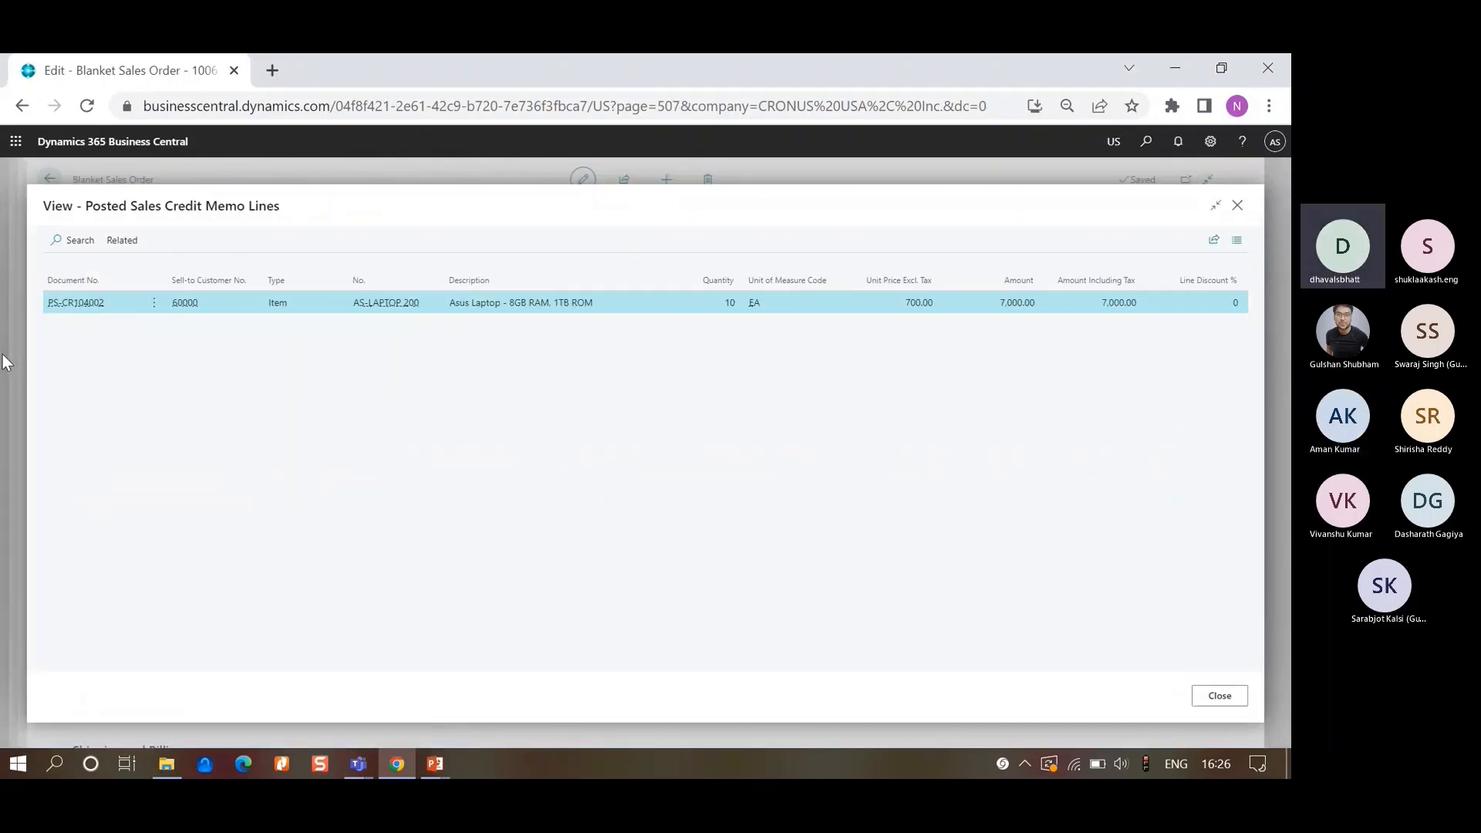
left_click(1210, 701)
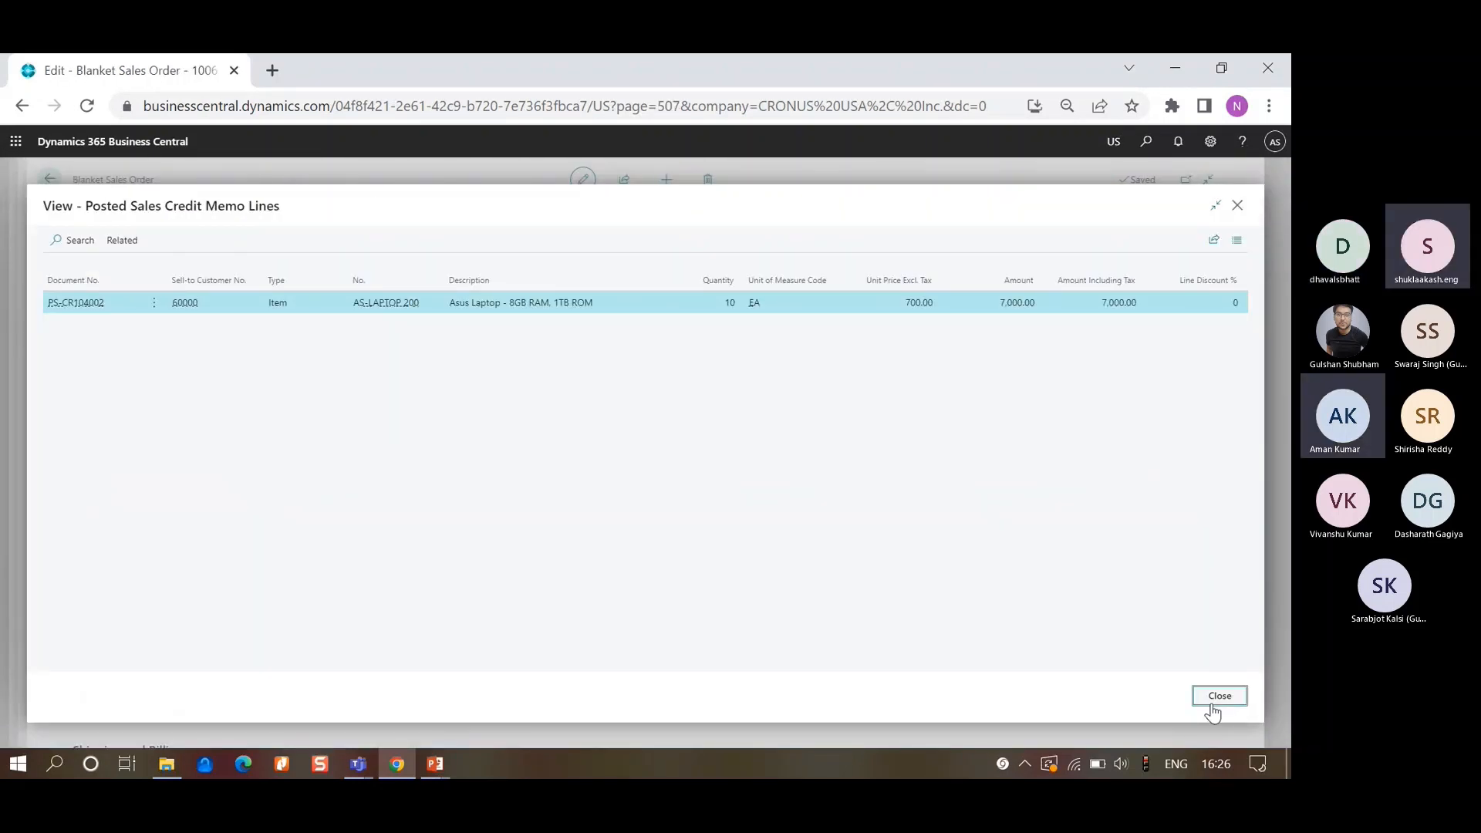
left_click(3, 343)
left_click(3, 343)
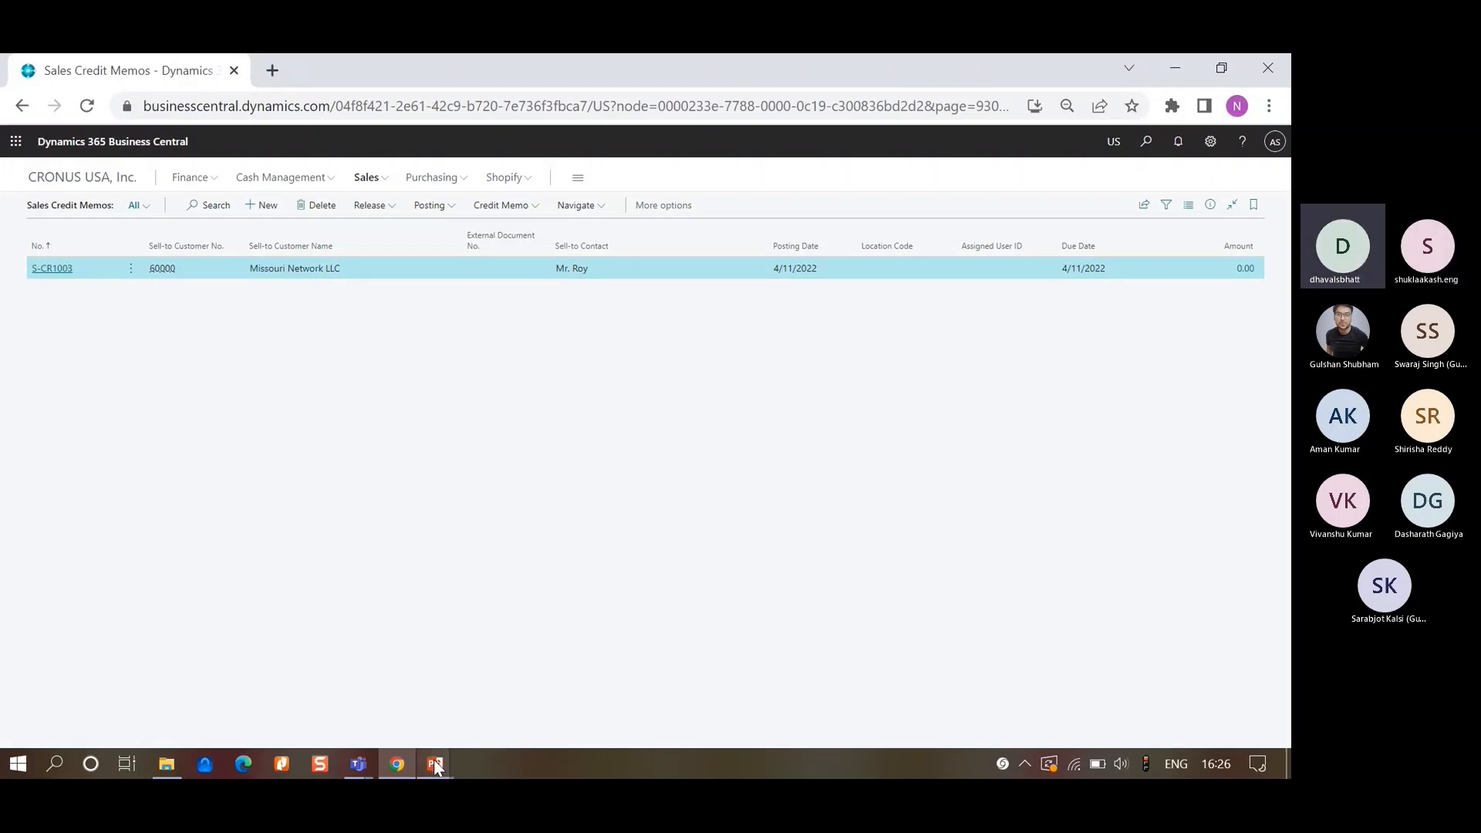
mouse_move(433, 759)
left_click(512, 715)
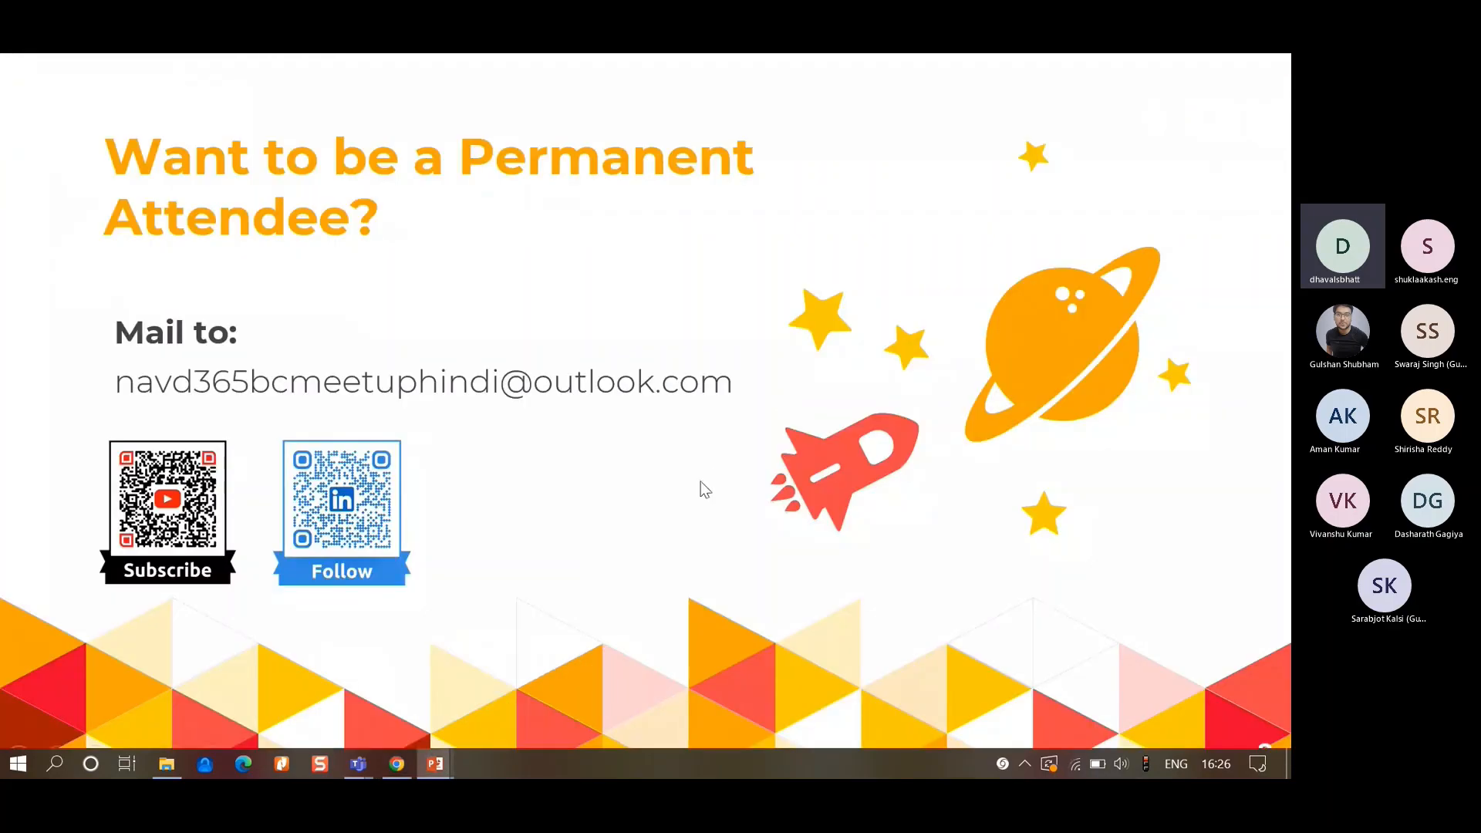